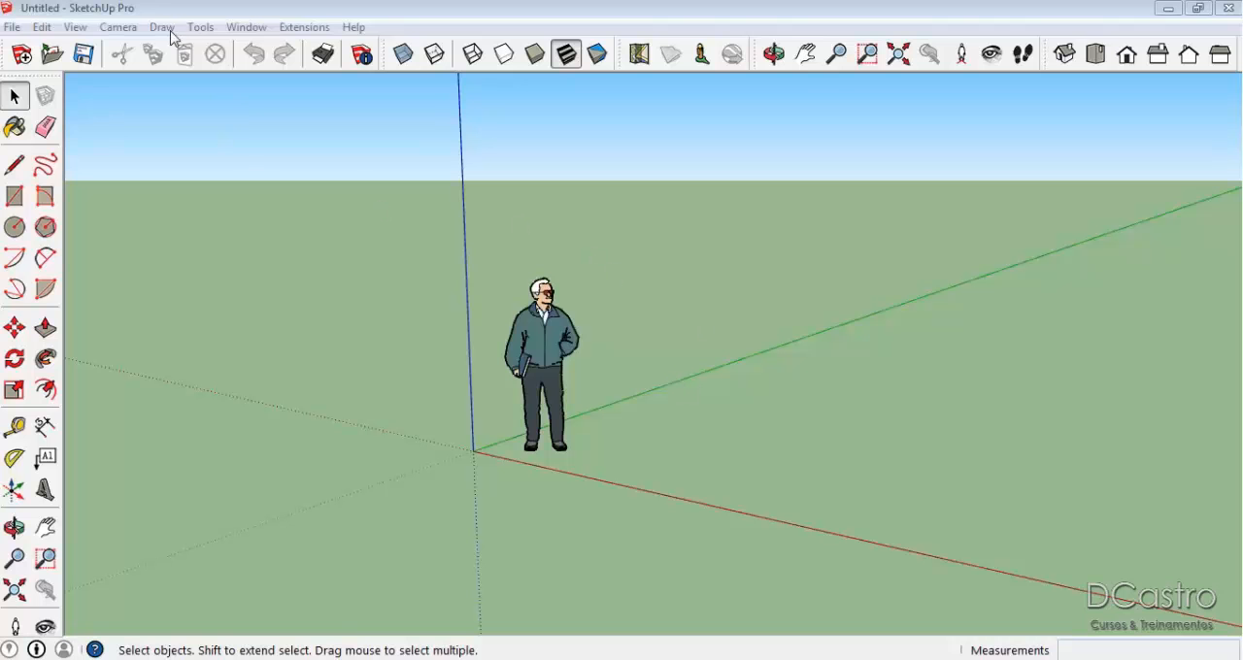
left_click(78, 27)
mouse_move(109, 29)
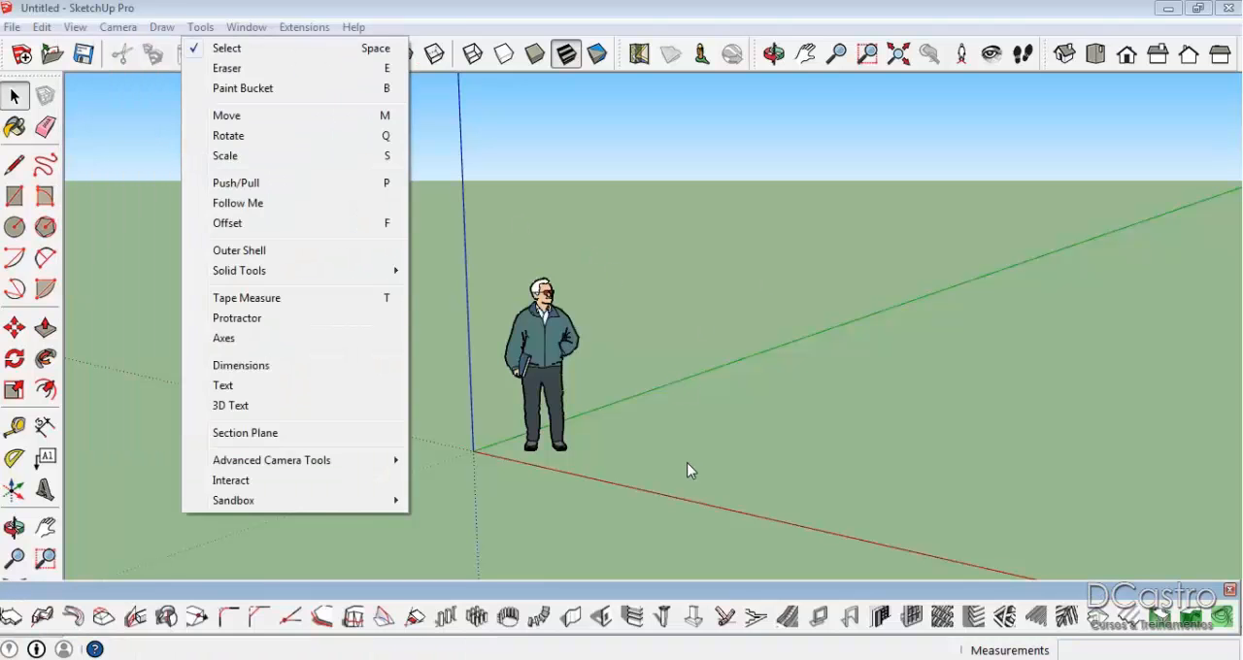
left_click(688, 474)
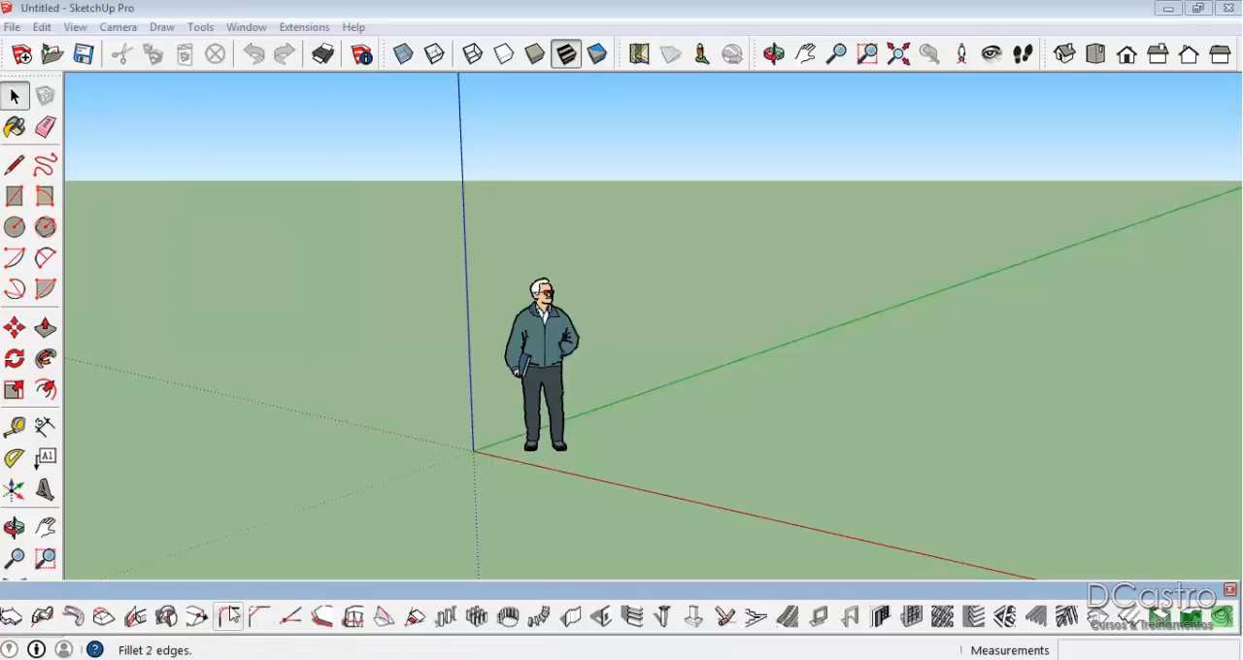
mouse_move(513, 591)
left_mouse_down()
mouse_move(816, 552)
mouse_move(796, 538)
mouse_move(671, 557)
mouse_move(633, 591)
mouse_move(524, 595)
left_mouse_up()
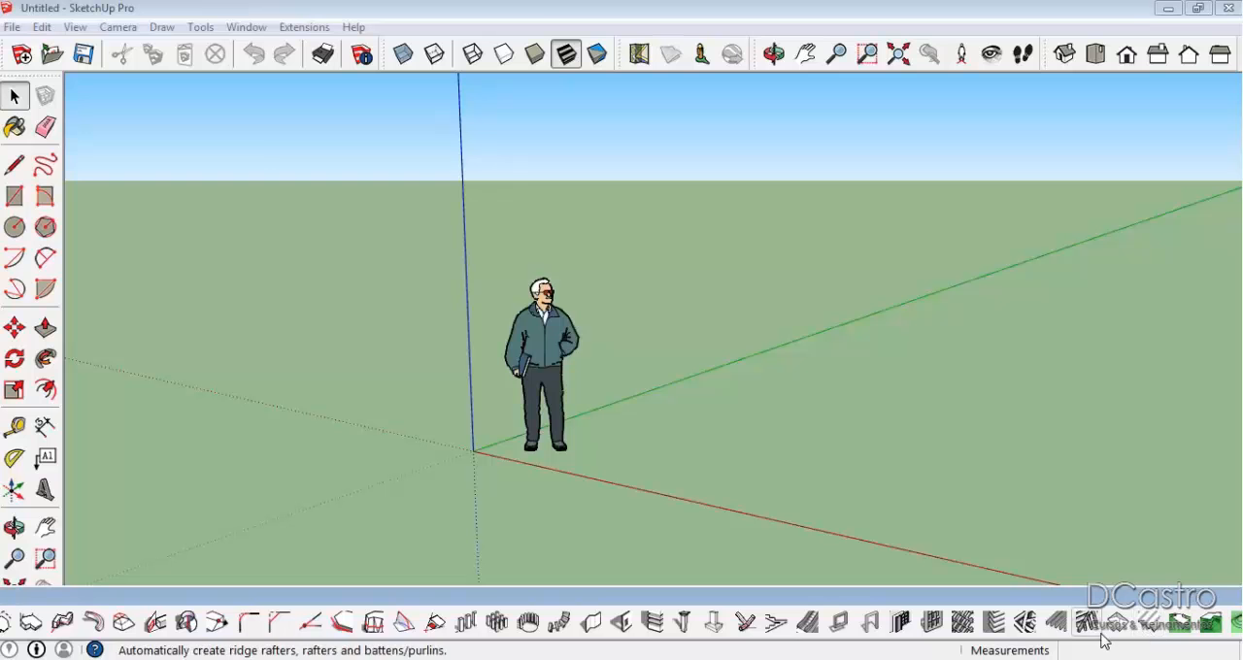
Draw a closed six-sided L-shaped outline with the Line tool on the ground, forming a face.
middle_click_drag(740, 315, 643, 343)
scroll(593, 268, "down", 3)
scroll(687, 311, "up", 3)
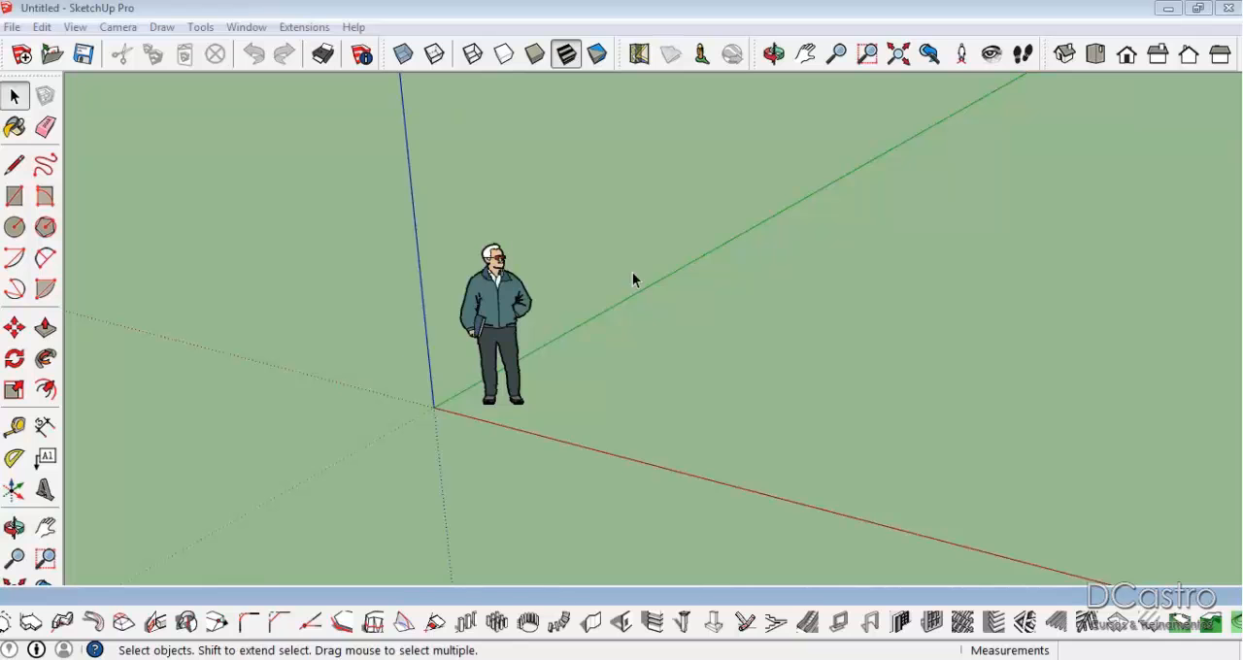
key("l")
left_click(645, 391)
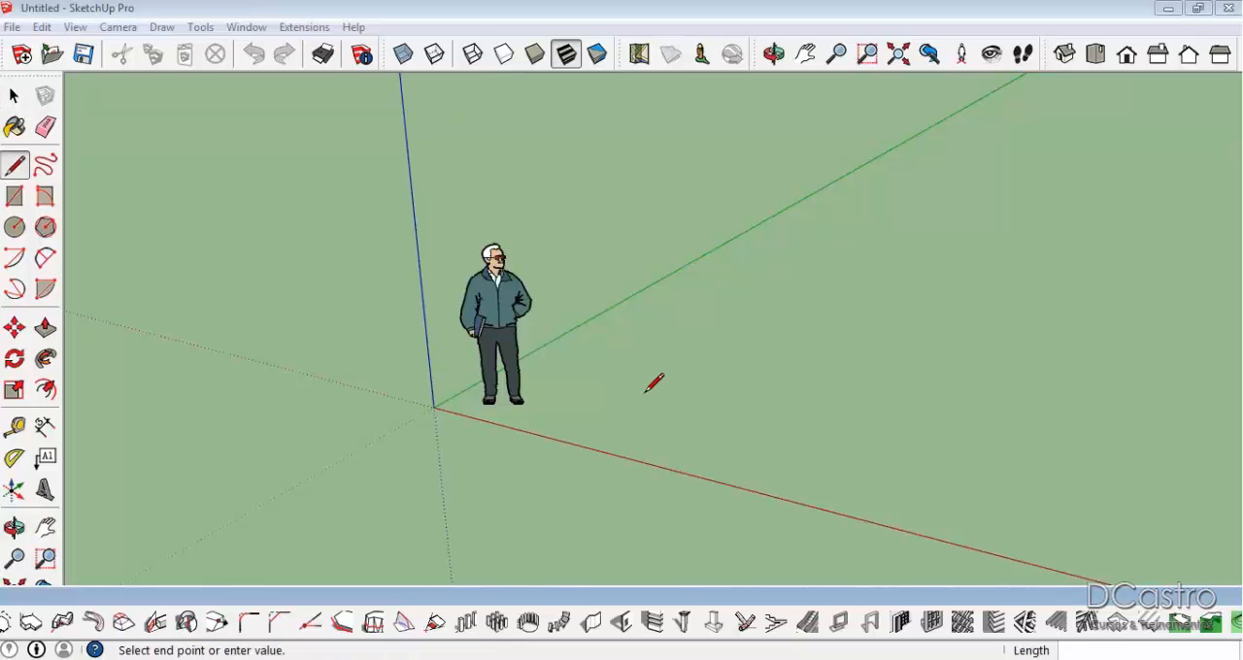
left_click(994, 472)
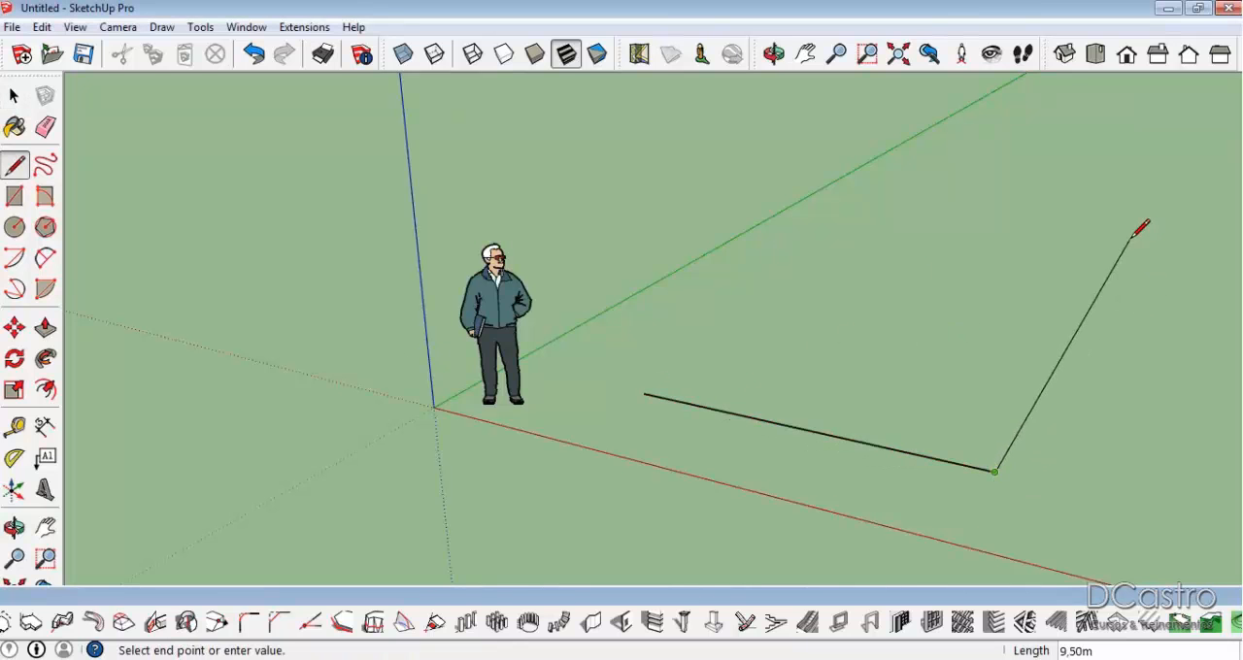
middle_click_drag(1077, 300, 885, 356)
left_click(858, 335)
left_click(740, 273)
left_click(670, 322)
left_click(621, 293)
left_click(479, 388)
key("space")
Review the hip roof settings for roof pitch, eaves overhang, vertical offset and fascia depth, leaving without creating a roof.
middle_click_drag(683, 442, 729, 455)
scroll(569, 174, "down", 1)
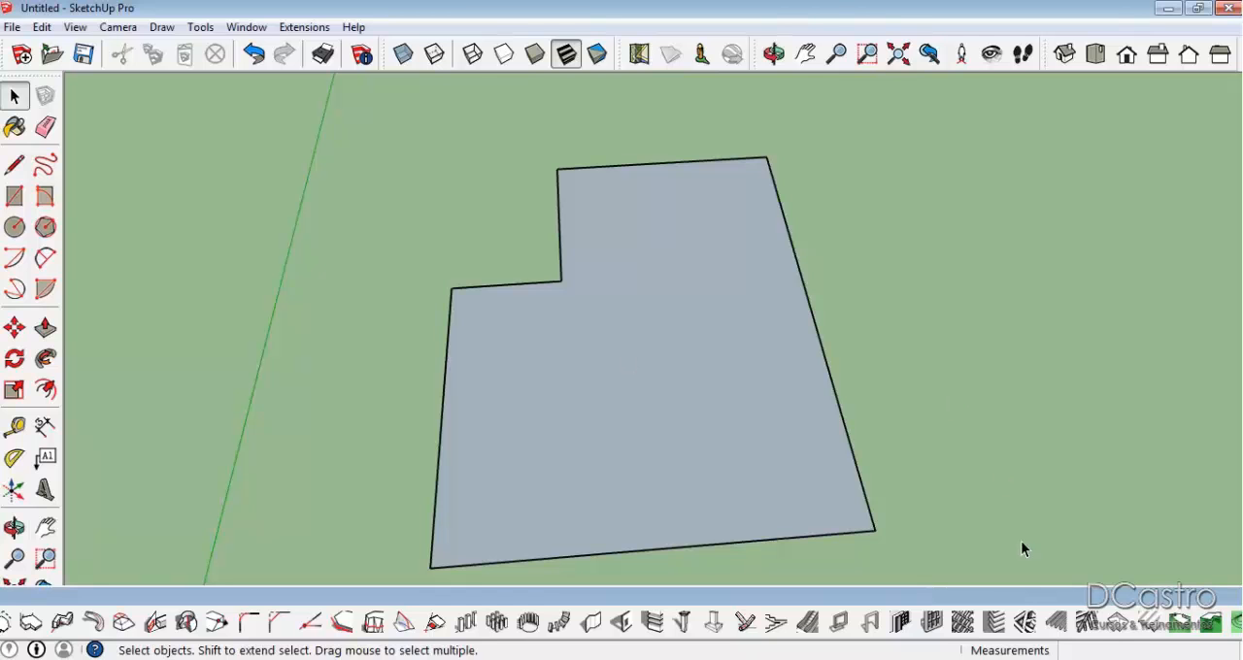
left_click(1120, 637)
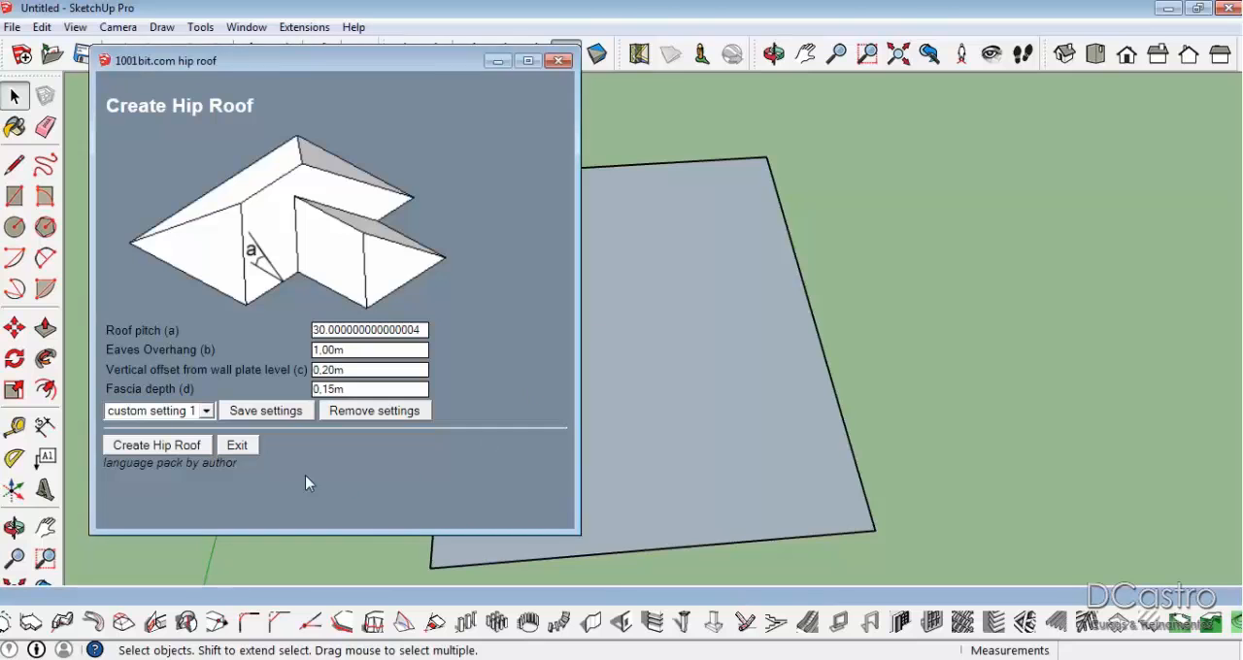
left_click(232, 446)
Create a hip roof from the L-shaped face with 30° pitch, 1,00m eaves overhang, 0,20m vertical offset and 0,15m fascia depth.
left_click(541, 356)
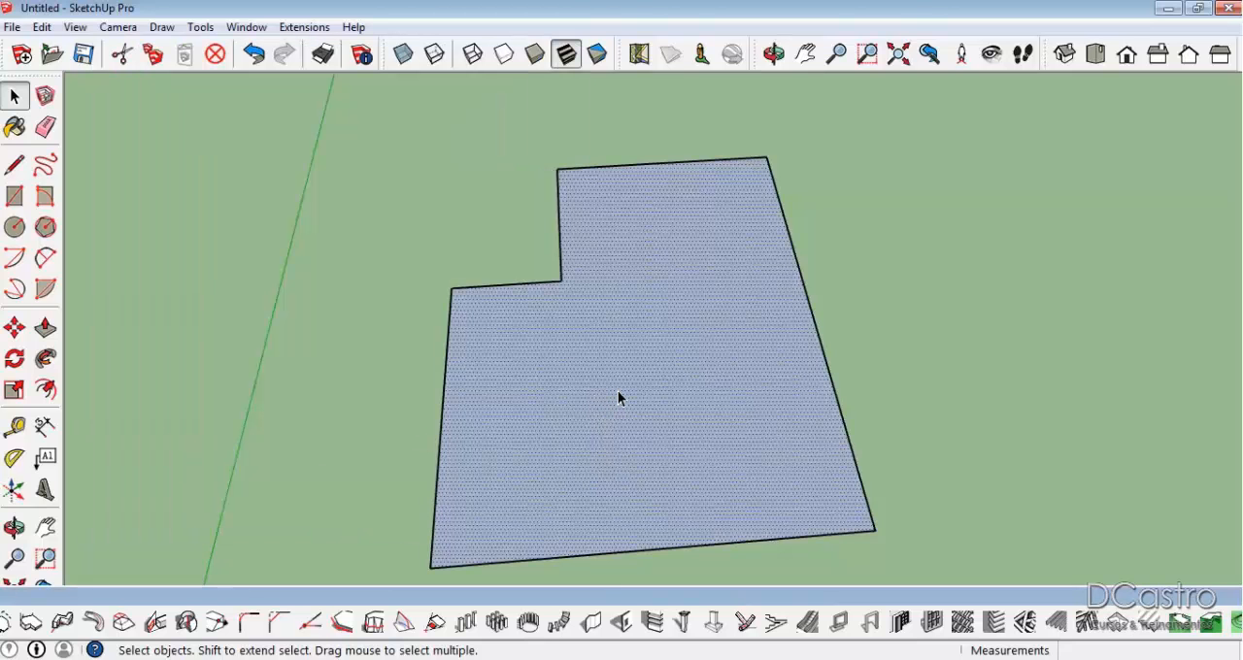
left_click(1119, 621)
left_click(184, 447)
Examine the slopes, ridges and fascia of the hip roof from several sides.
scroll(683, 447, "down", 3)
middle_click_drag(685, 444, 495, 185)
scroll(779, 463, "up", 3)
middle_click_drag(779, 463, 260, 284)
middle_click_drag(633, 372, 539, 626)
scroll(649, 369, "down", 2)
middle_click_drag(489, 320, 1165, 424)
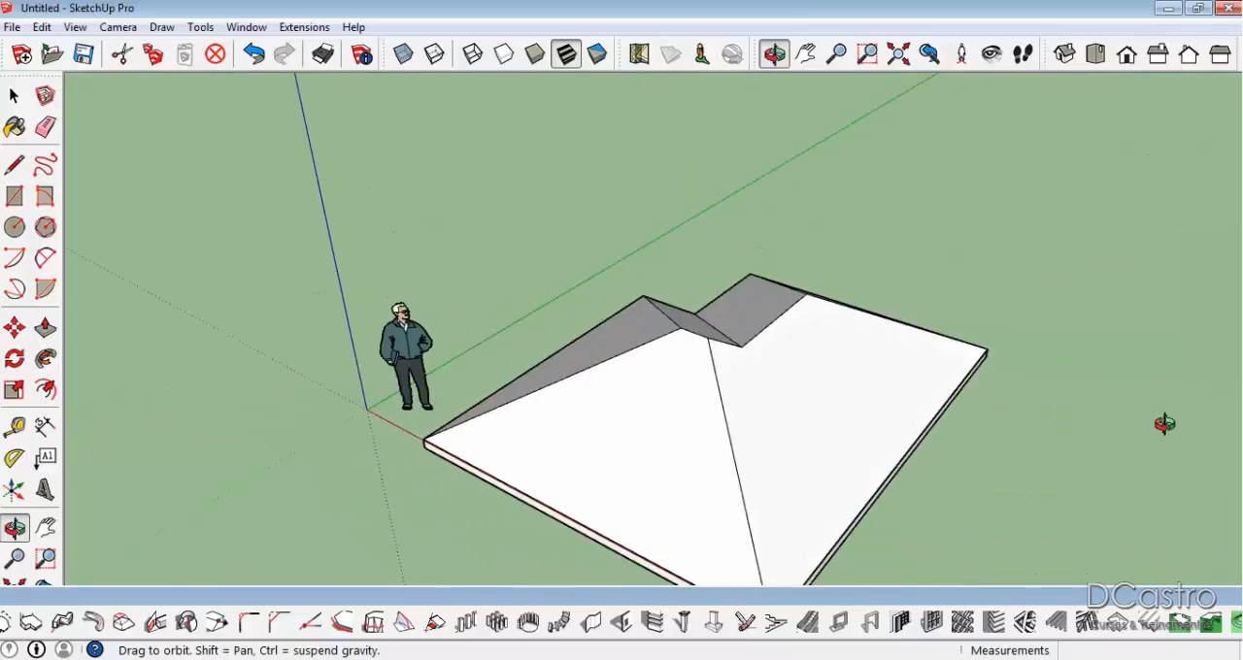
scroll(801, 367, "up", 2)
middle_click_drag(801, 367, 1086, 325)
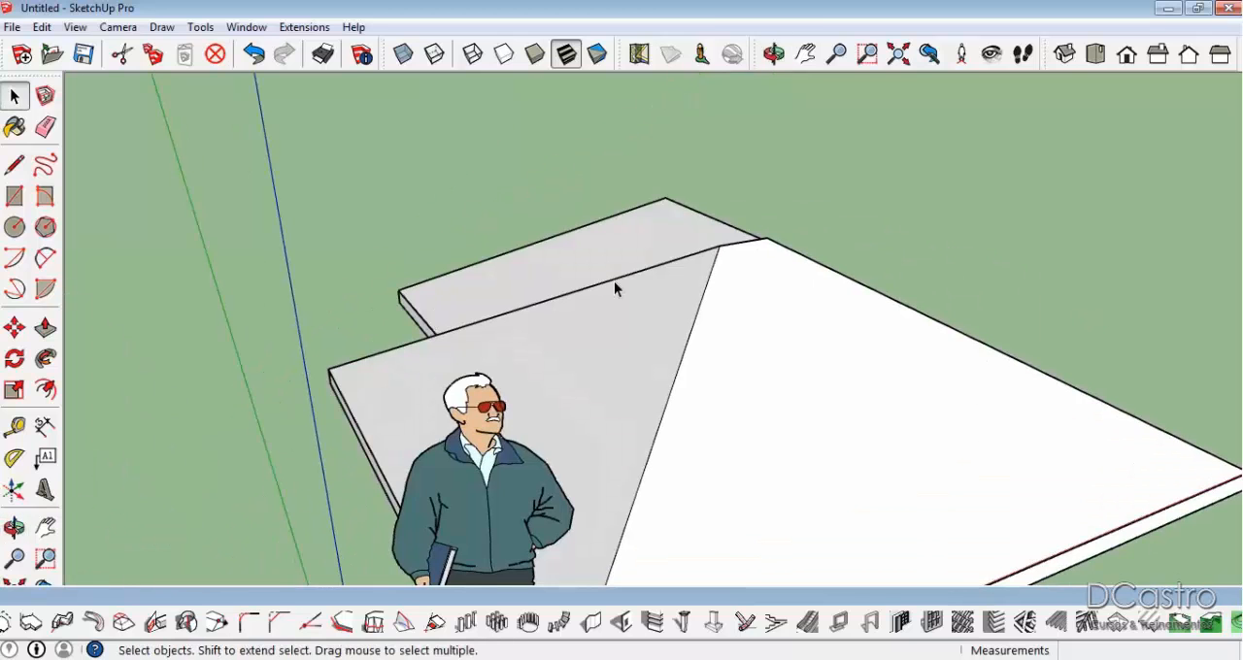
Delete the standing human scale figure next to the roof.
left_click(481, 401)
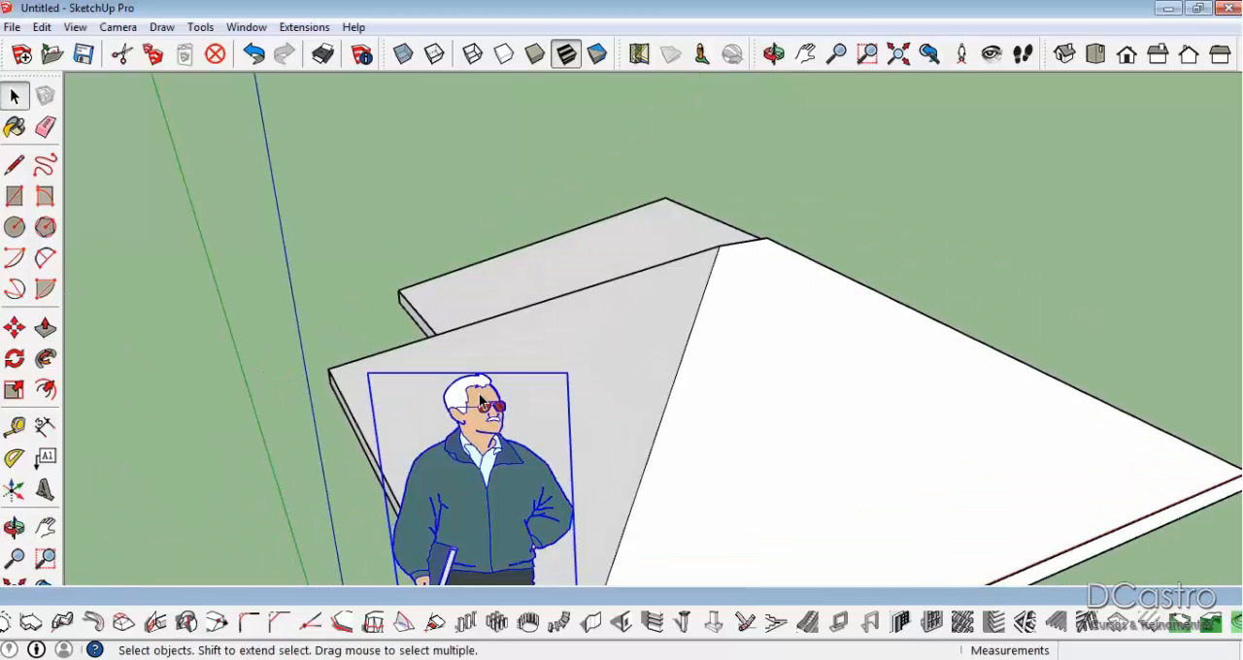
key("Delete")
scroll(531, 312, "down", 3)
mouse_move(604, 364)
middle_mouse_down()
mouse_move(422, 453)
mouse_move(631, 399)
mouse_move(616, 346)
middle_mouse_up()
scroll(631, 399, "up", 1)
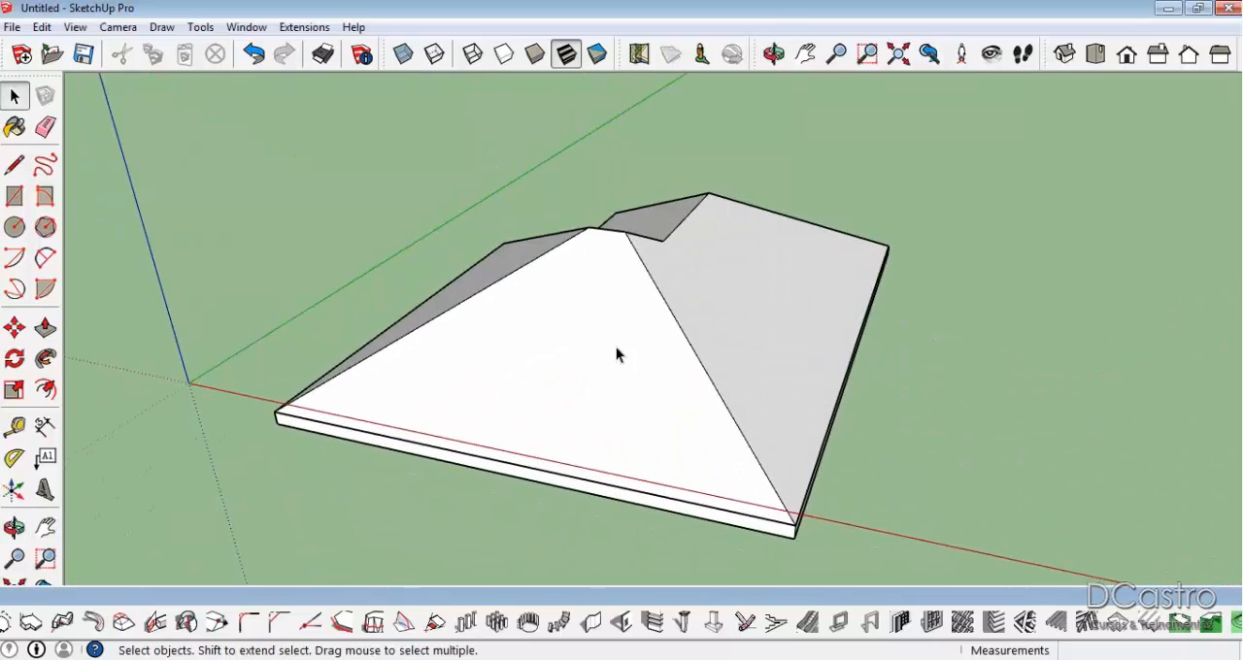
scroll(616, 347, "up", 2)
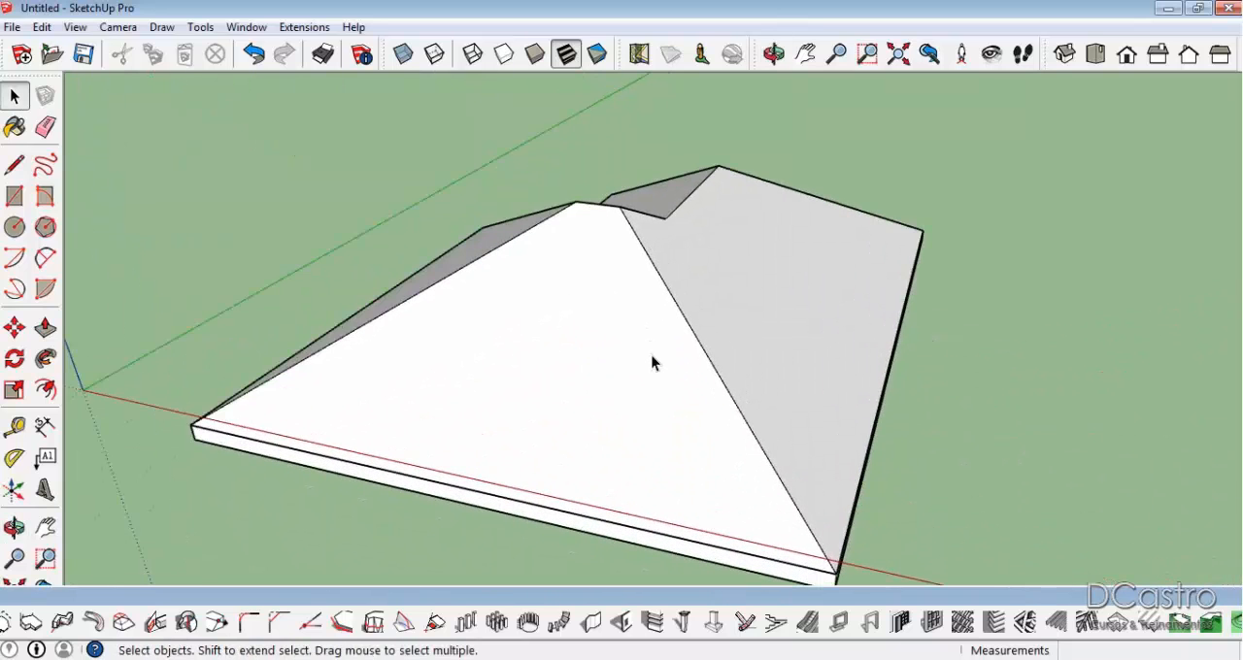
Examine the roof pitch value in the hip roof settings and leave without creating a roof.
left_click(1123, 631)
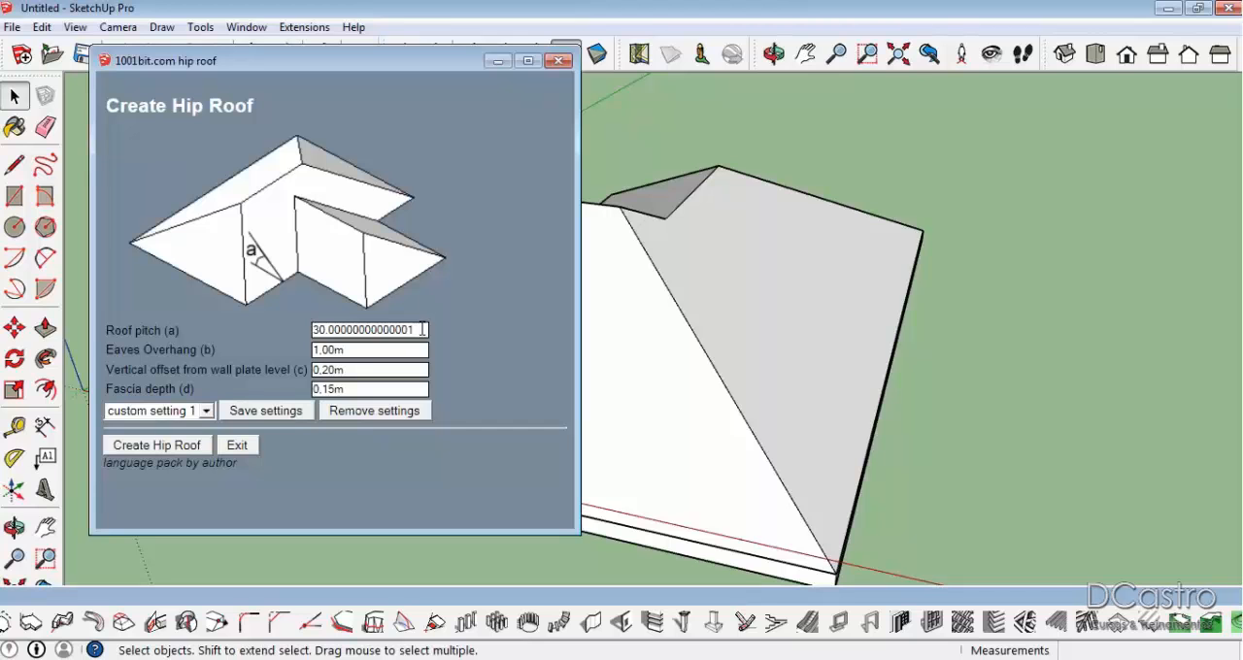
left_click_drag(427, 330, 253, 330)
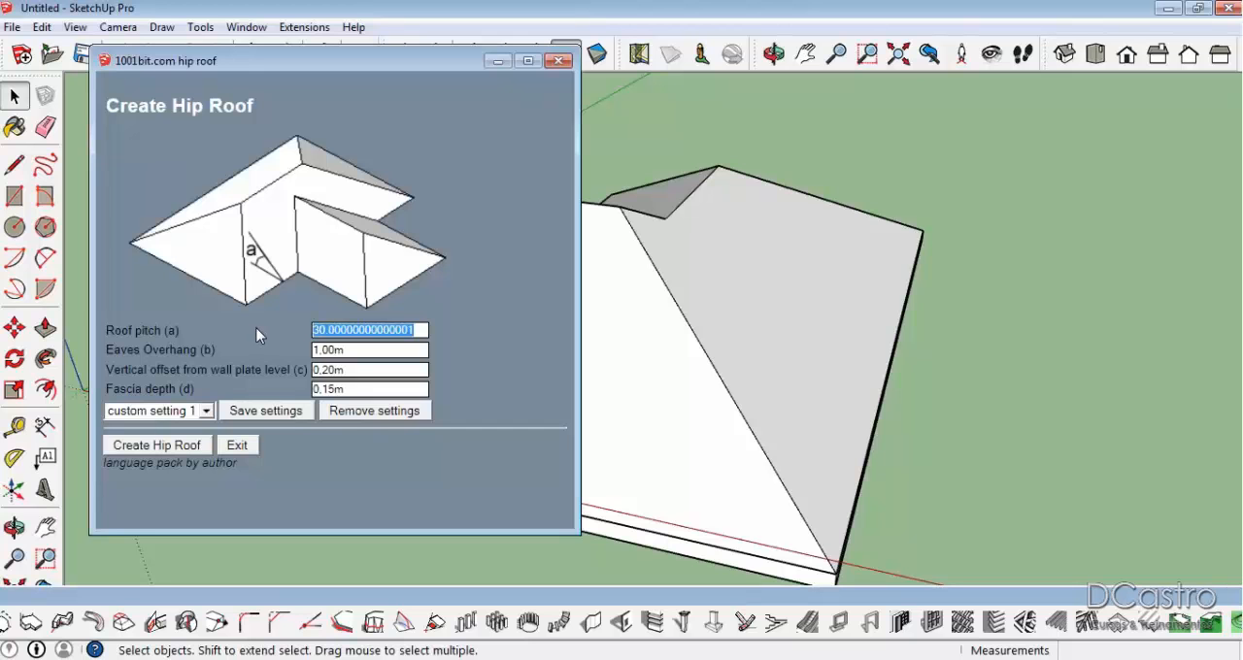
left_click(558, 60)
Draw a closed, irregular stepped outline with several recesses on the ground beside the roof, forming a second face.
scroll(660, 250, "down", 3)
middle_click_drag(660, 250, 710, 353)
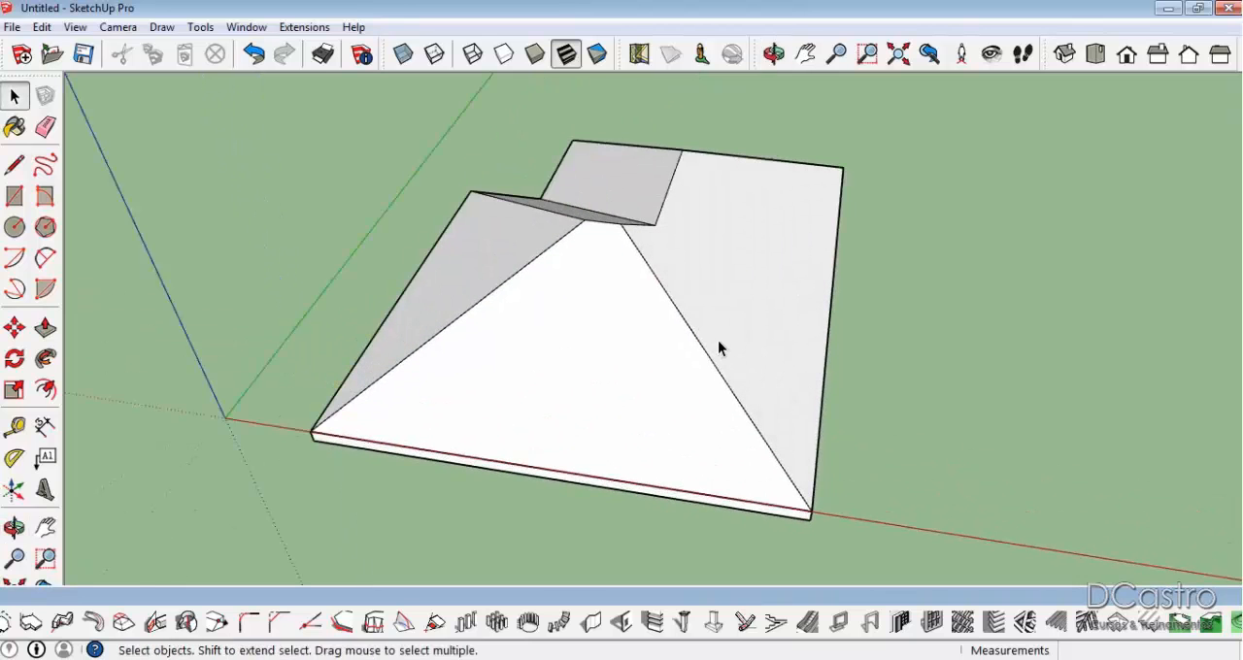
key("l")
left_click(923, 479)
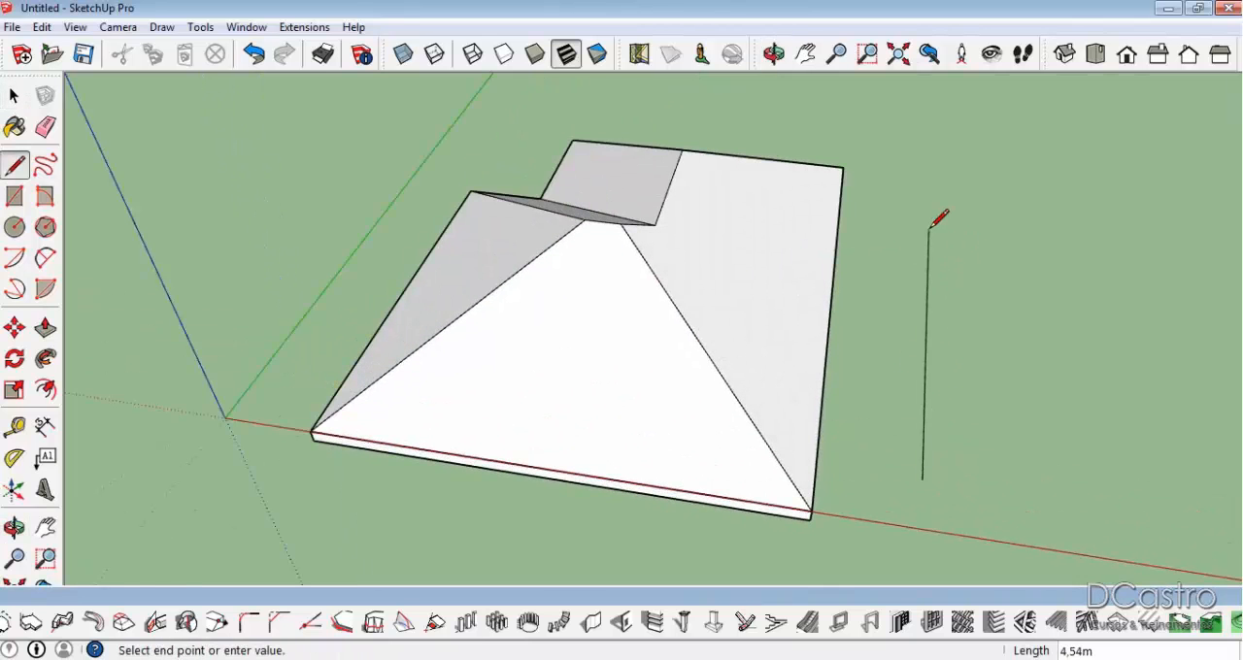
left_click(916, 187)
left_click(1098, 205)
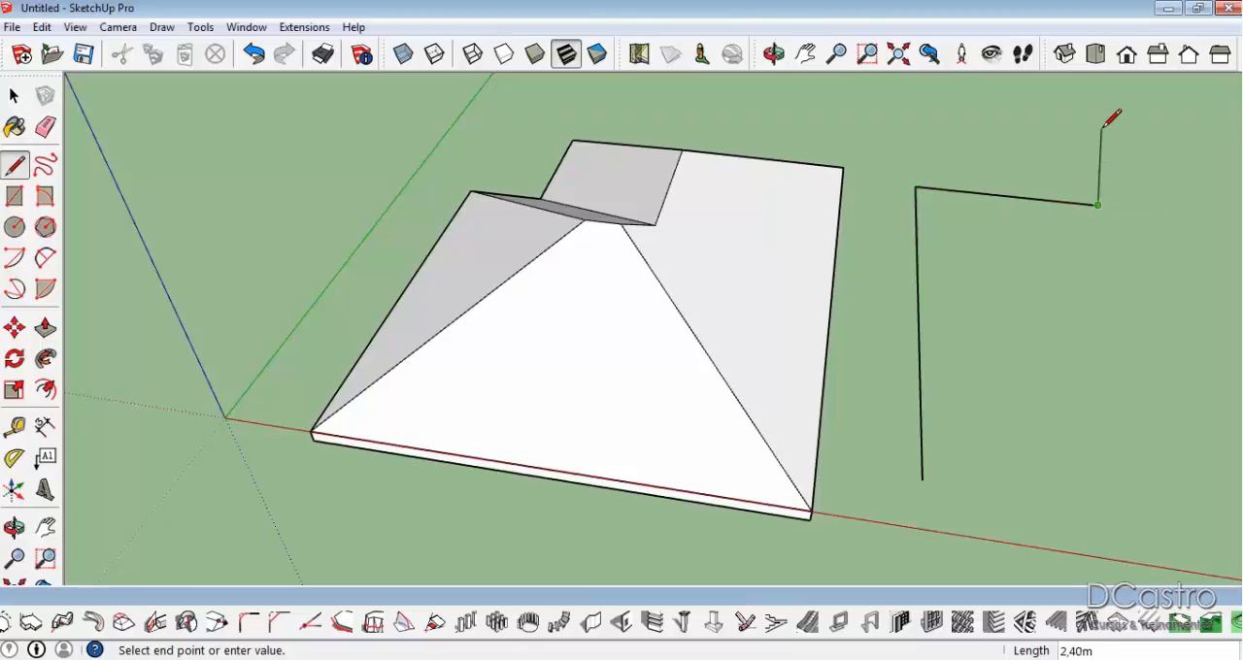
left_click(1075, 128)
left_click(1179, 137)
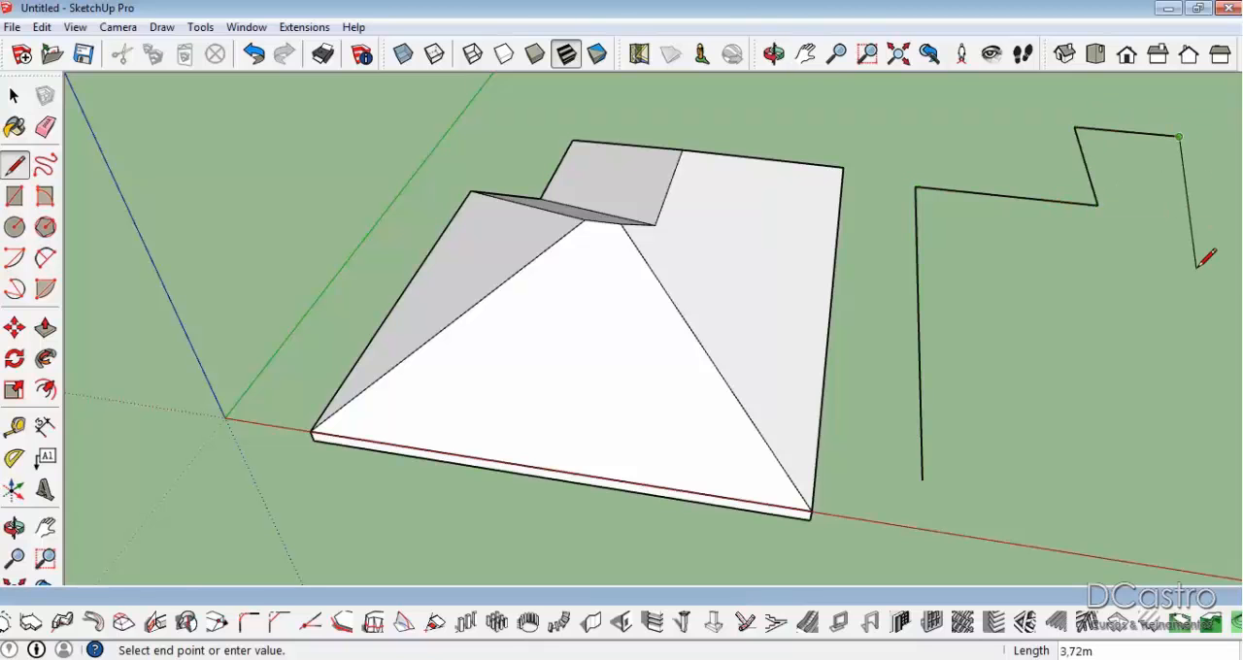
left_click(1240, 264)
scroll(874, 234, "down", 1)
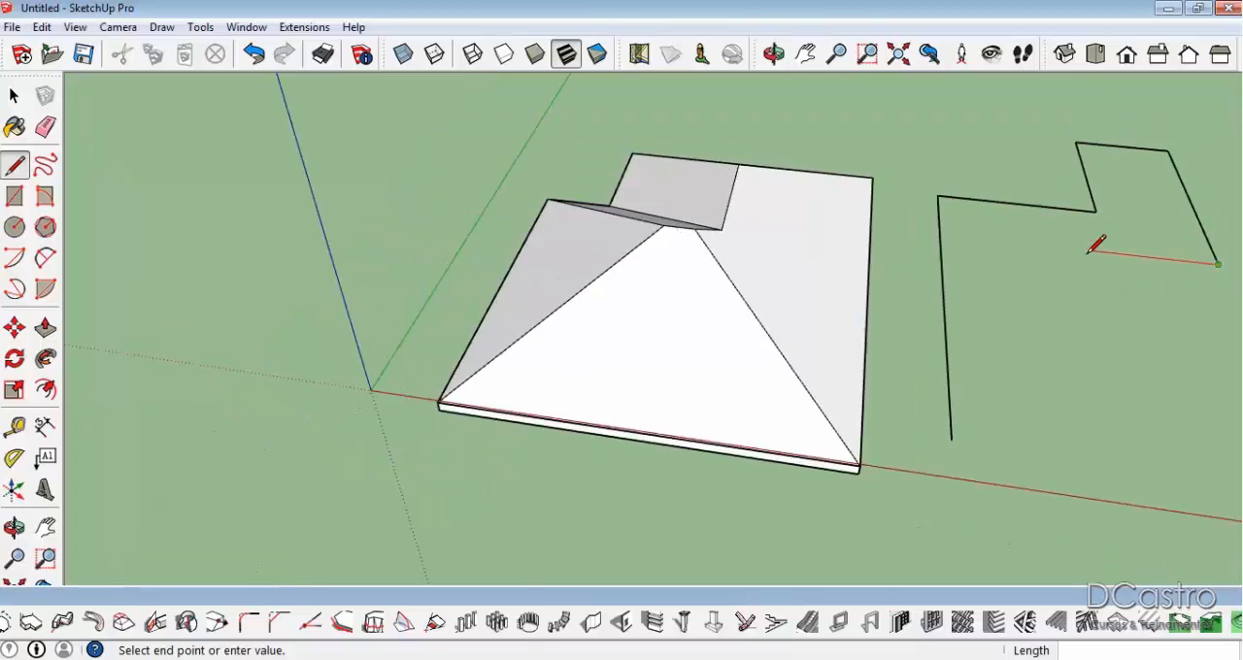
scroll(1180, 256, "up", 1)
left_click(1156, 260)
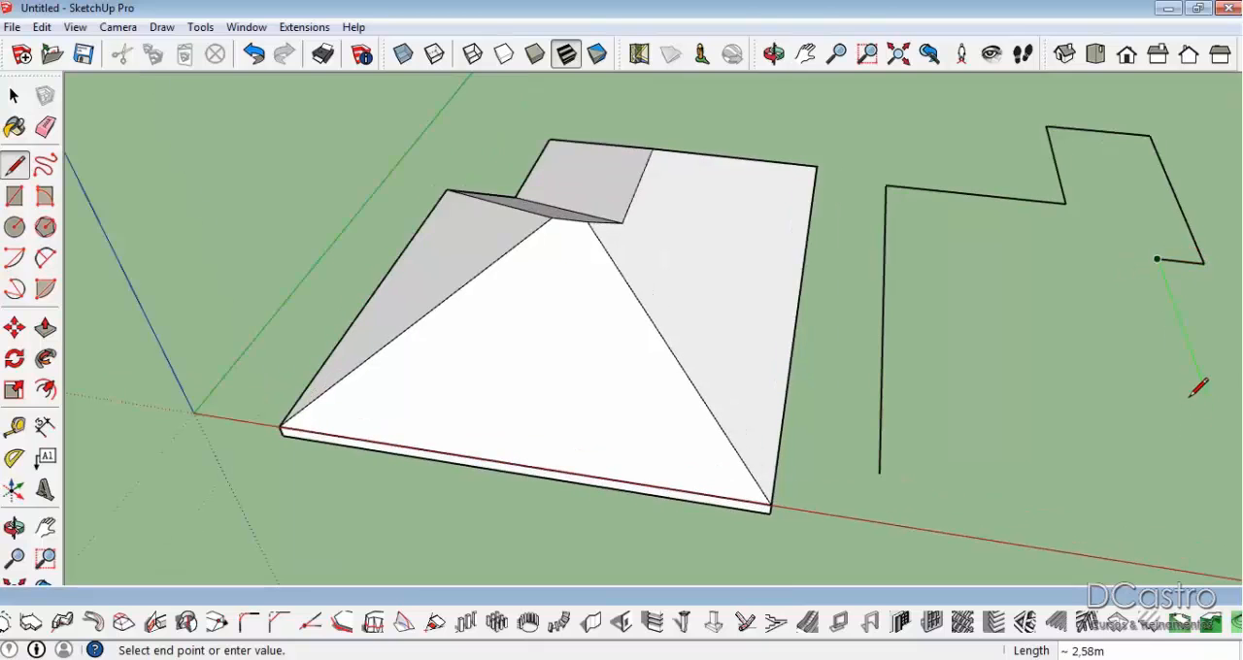
left_click(1211, 405)
left_click(1064, 387)
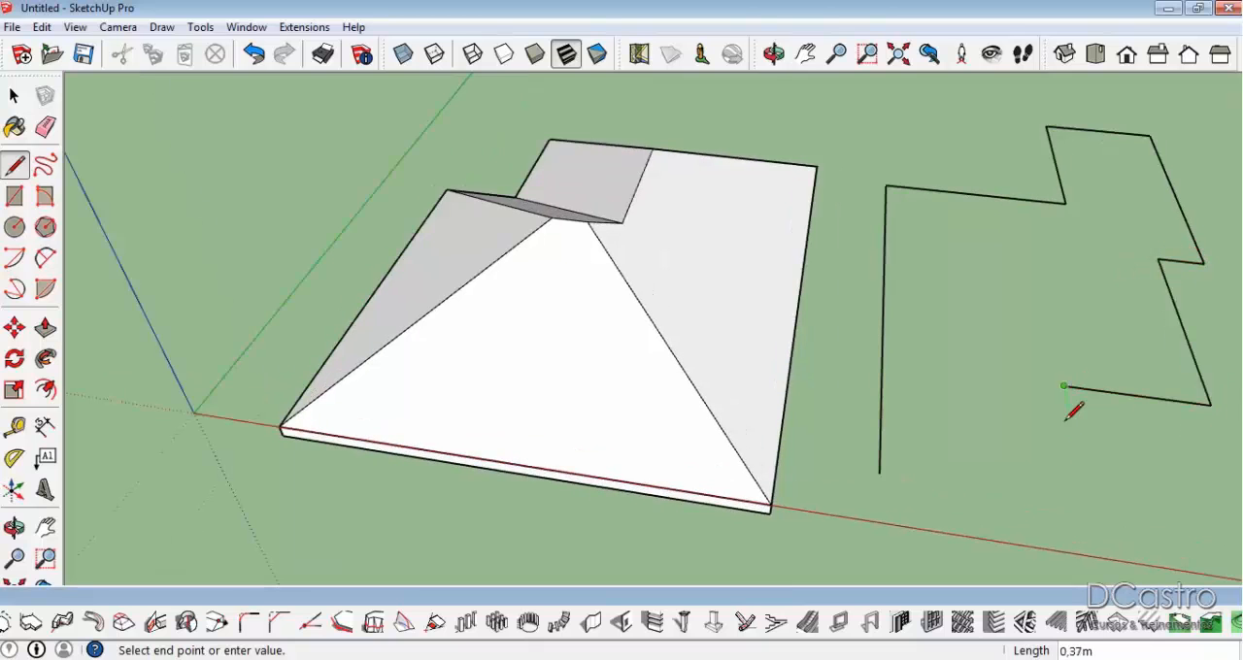
left_click(1086, 504)
left_click(880, 474)
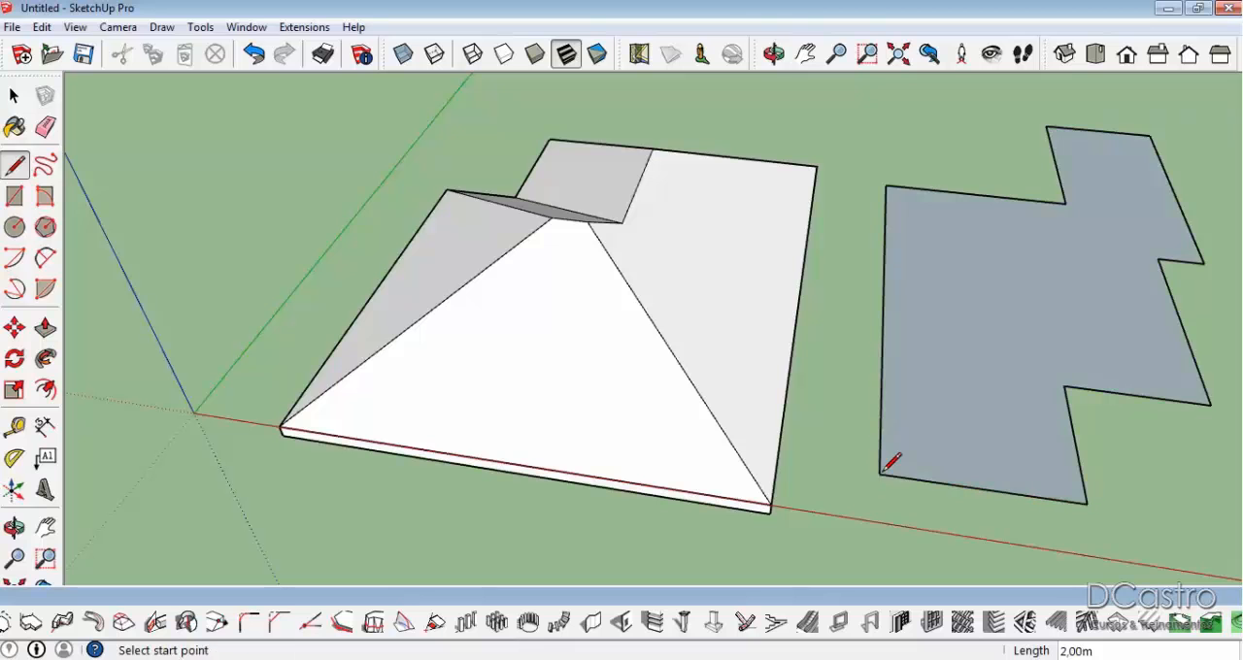
key("space")
Create a hip roof from the irregular stepped face with the existing roof settings.
left_click(1066, 379)
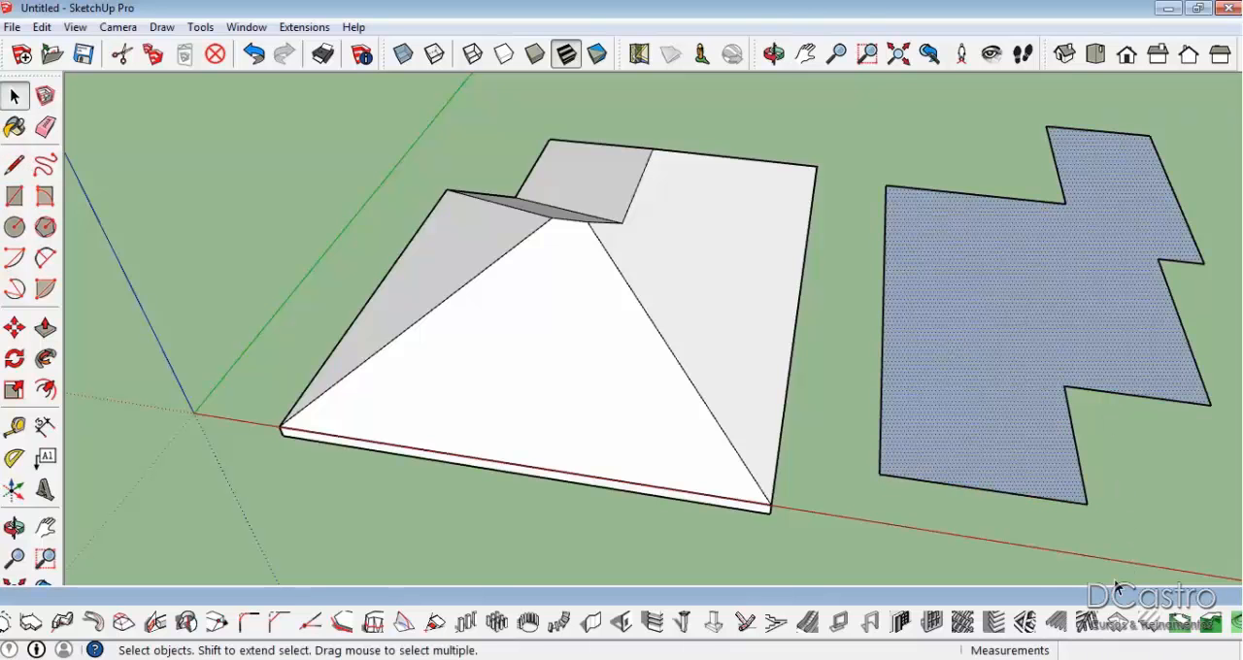
left_click(1103, 626)
left_click(201, 445)
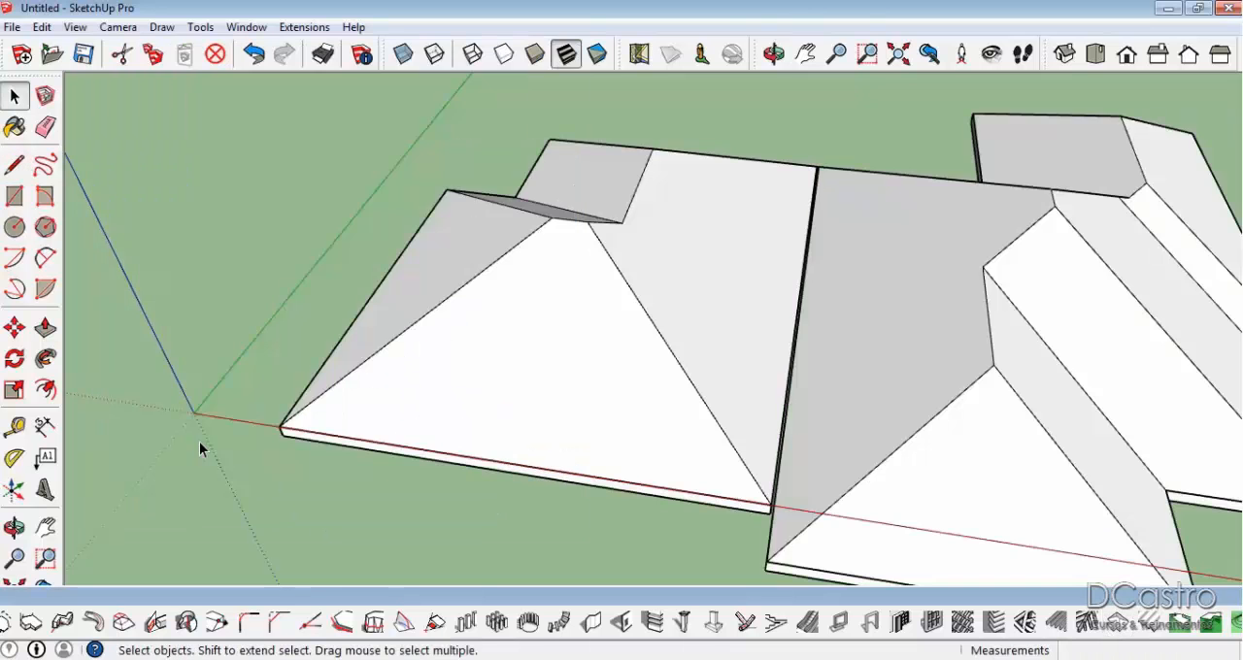
Delete the hip roof that covers the irregular stepped face.
scroll(863, 286, "down", 3)
middle_click_drag(864, 287, 938, 266)
scroll(1068, 344, "up", 4)
scroll(860, 285, "up", 2)
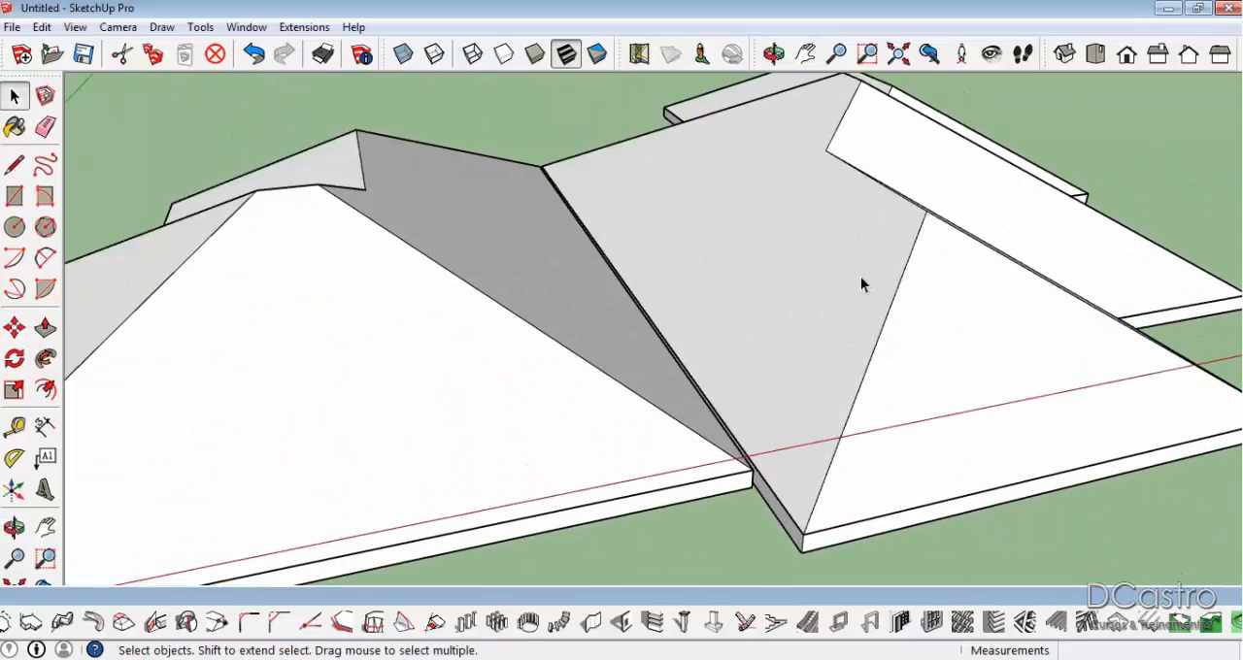
left_click(809, 288)
scroll(811, 285, "down", 2)
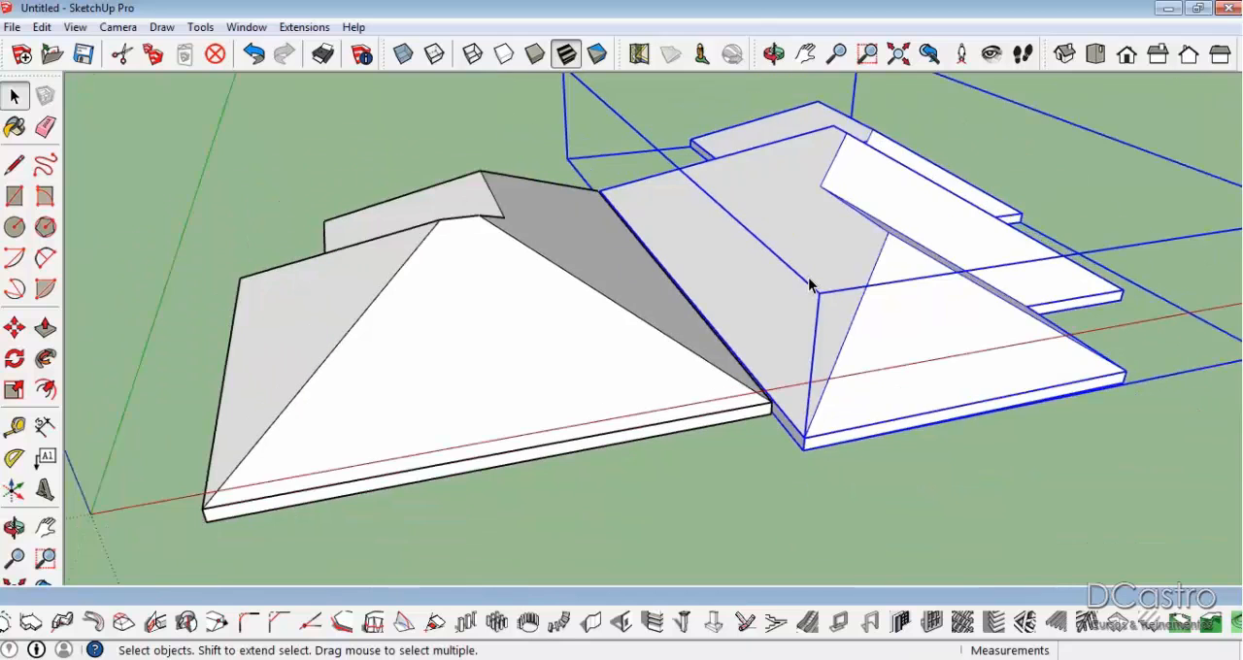
key("Delete")
Delete the first hip roof and the L-shaped face beneath it.
left_click(570, 332)
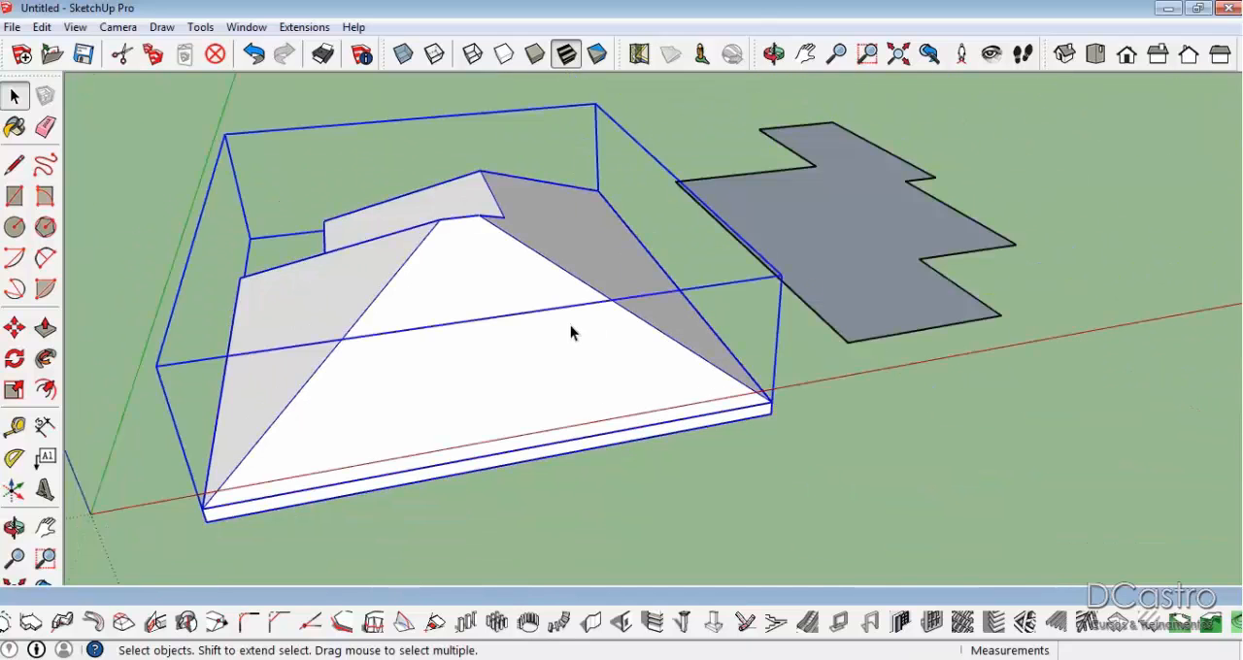
key("Delete")
left_click(571, 330)
key("Delete")
Delete the face of the irregular stepped outline to clear the model.
left_click(777, 273)
left_click(774, 277)
left_click(777, 274)
left_click(844, 267)
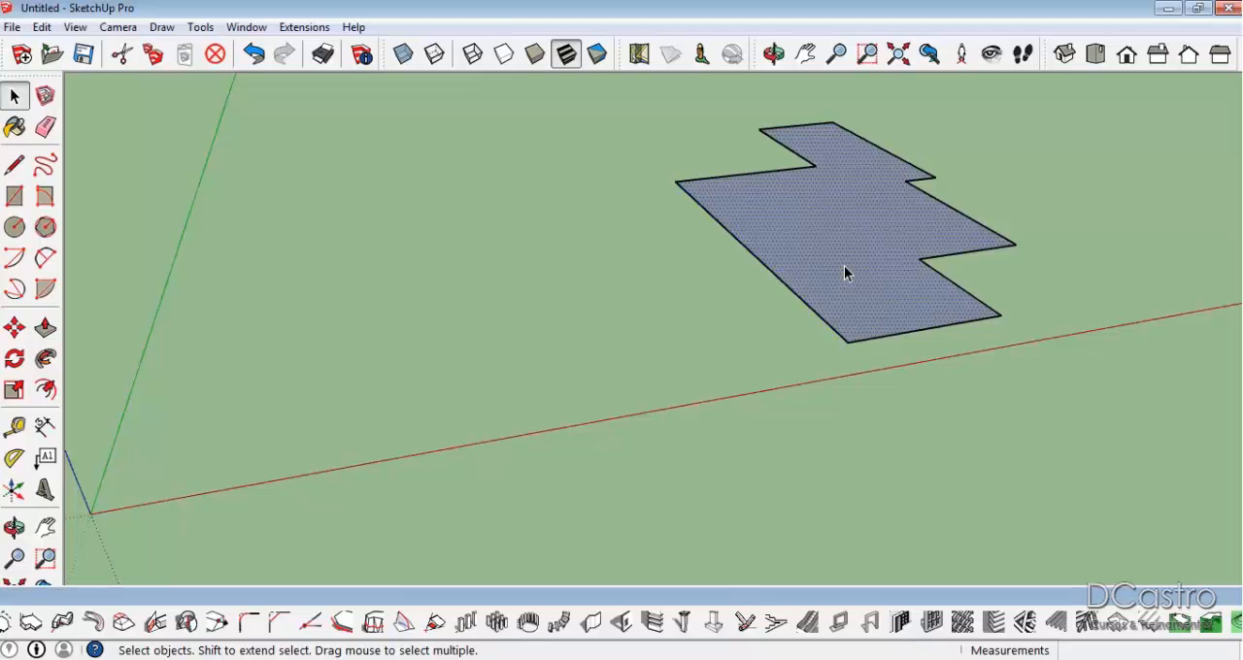
key("Delete")
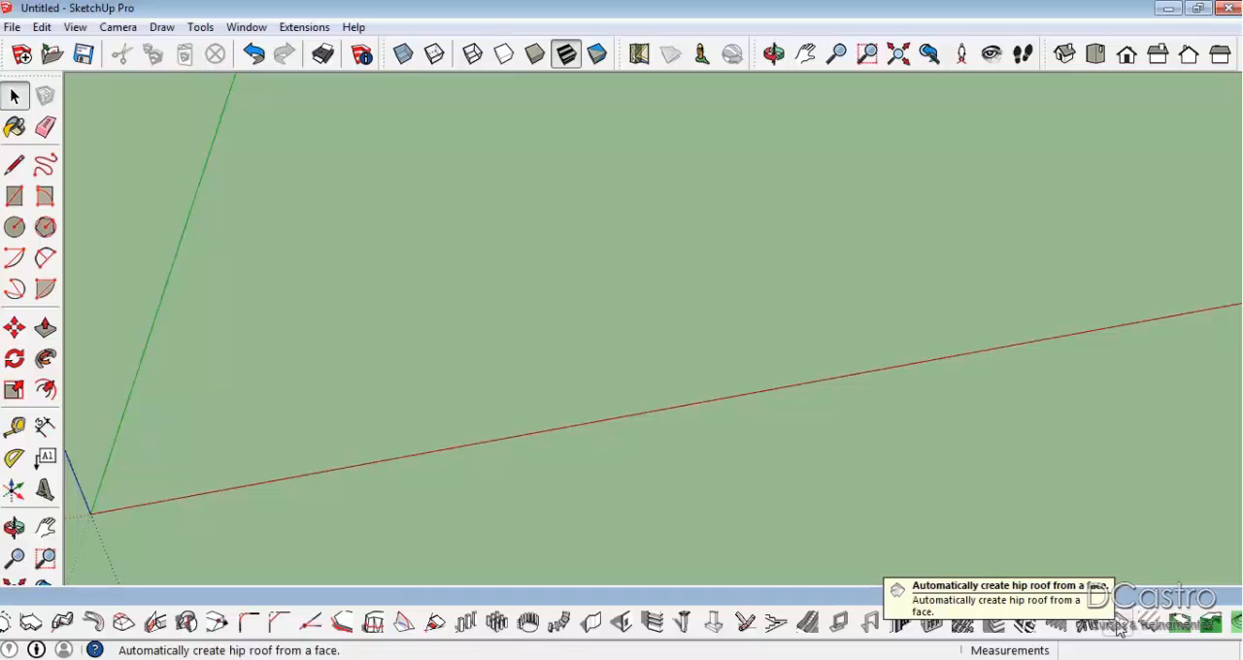
Review the hip roof tool's parameters over the empty model and close them without creating a roof.
scroll(975, 272, "down", 3)
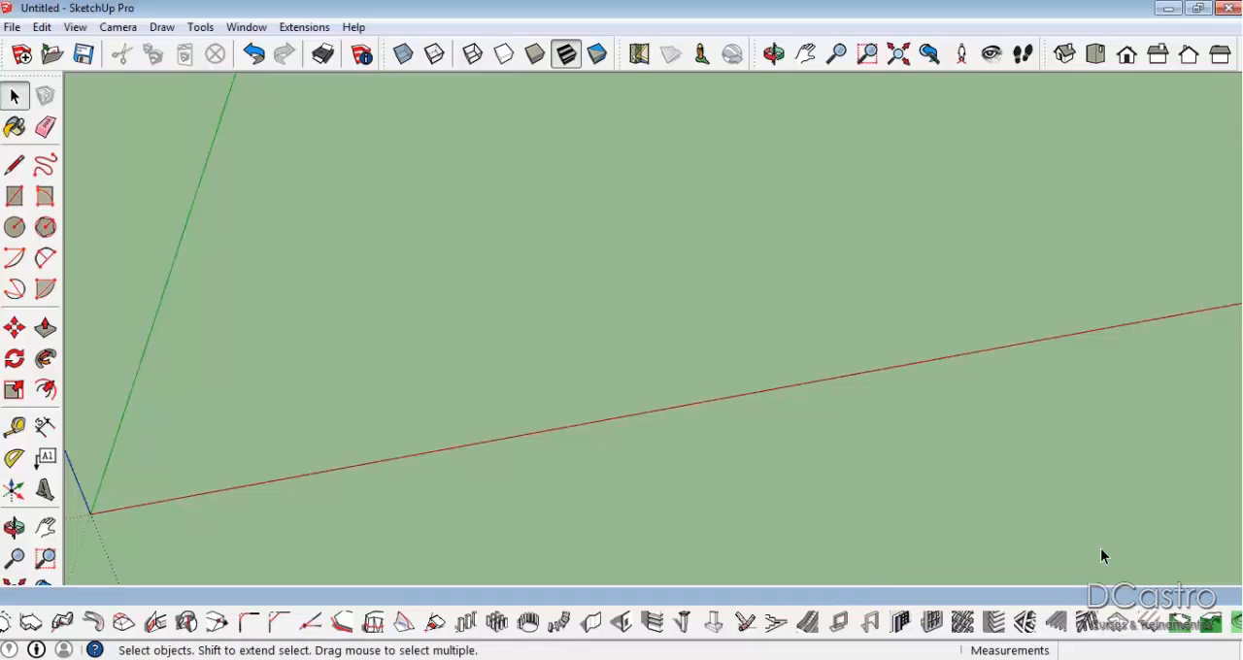
middle_click_drag(975, 274, 472, 258)
scroll(405, 190, "up", 2)
scroll(423, 236, "up", 4)
middle_click_drag(427, 304, 462, 243)
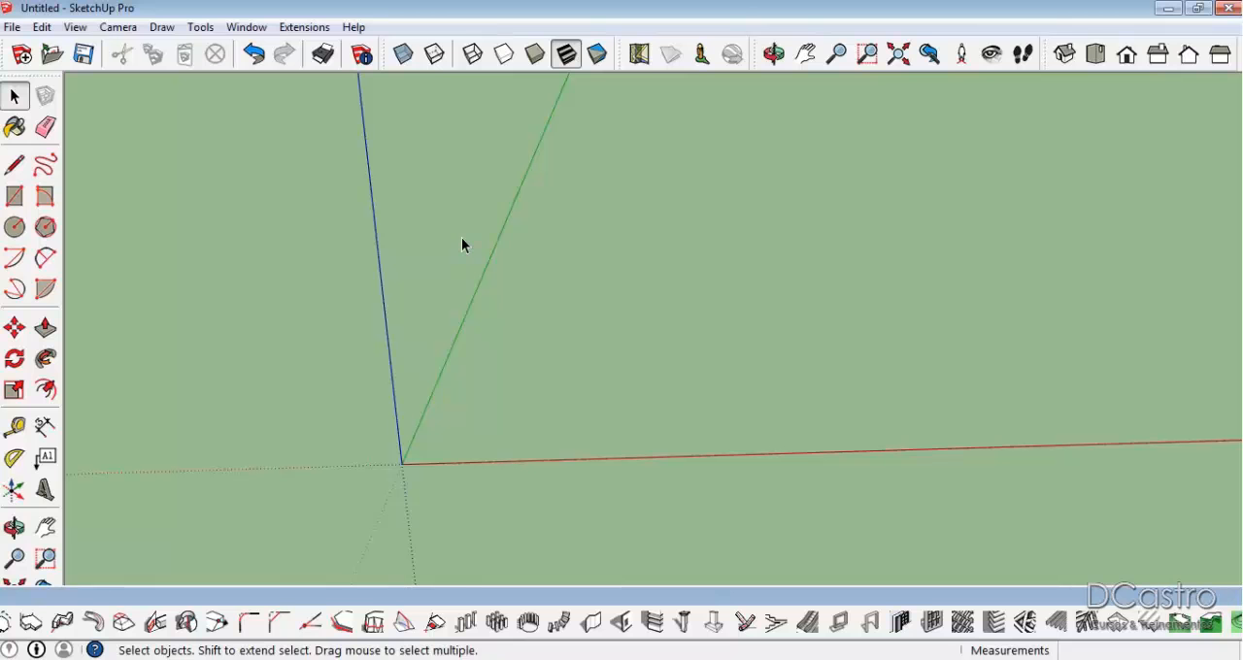
left_click(1129, 630)
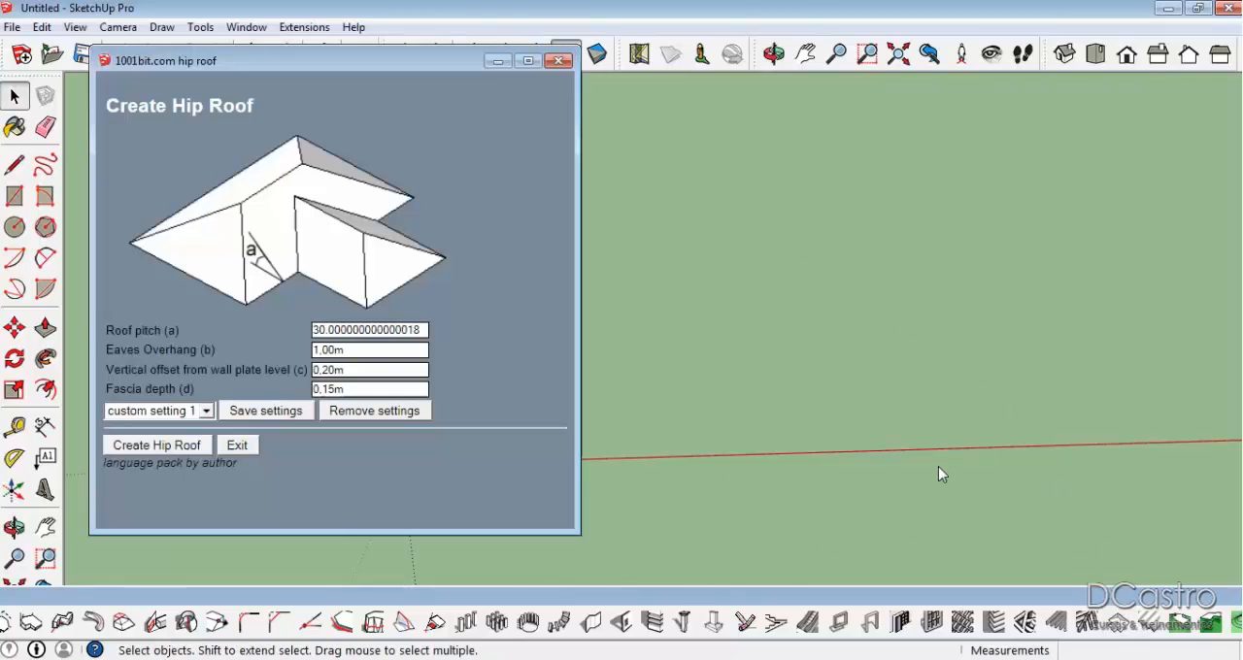
left_click(558, 61)
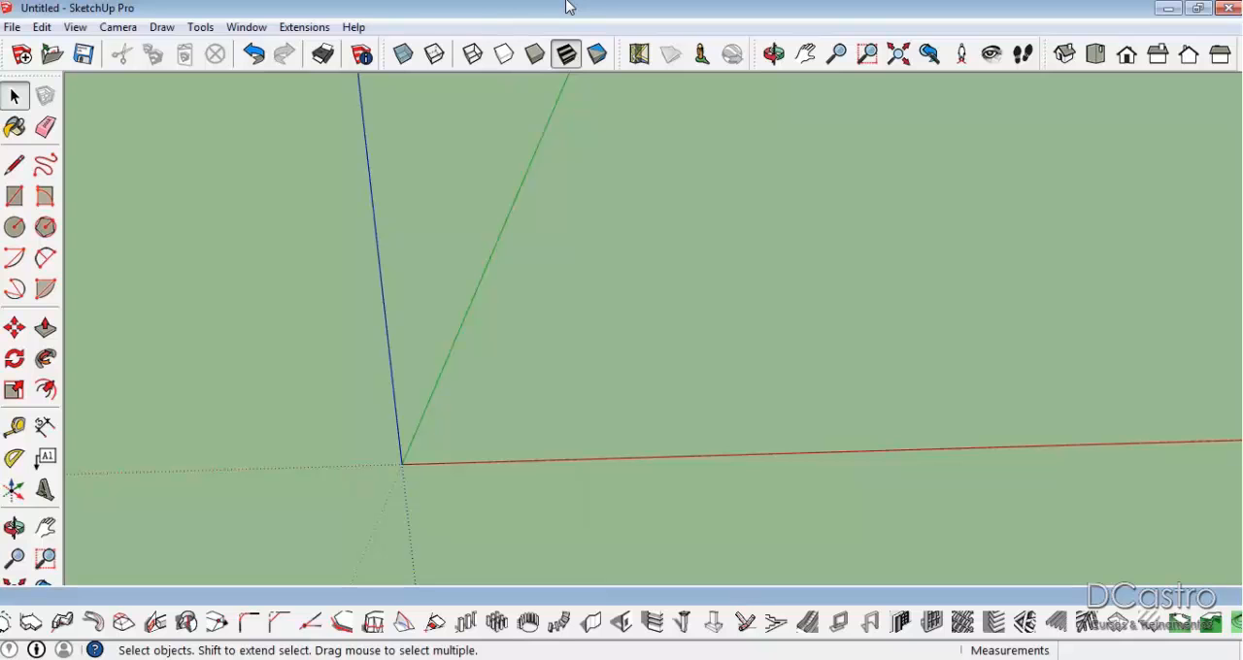
Switch to the AutoCAD house drawing and examine the roof plan, section A-A and the facade elevations.
scroll(359, 260, "down", 1)
middle_click_drag(418, 367, 444, 344)
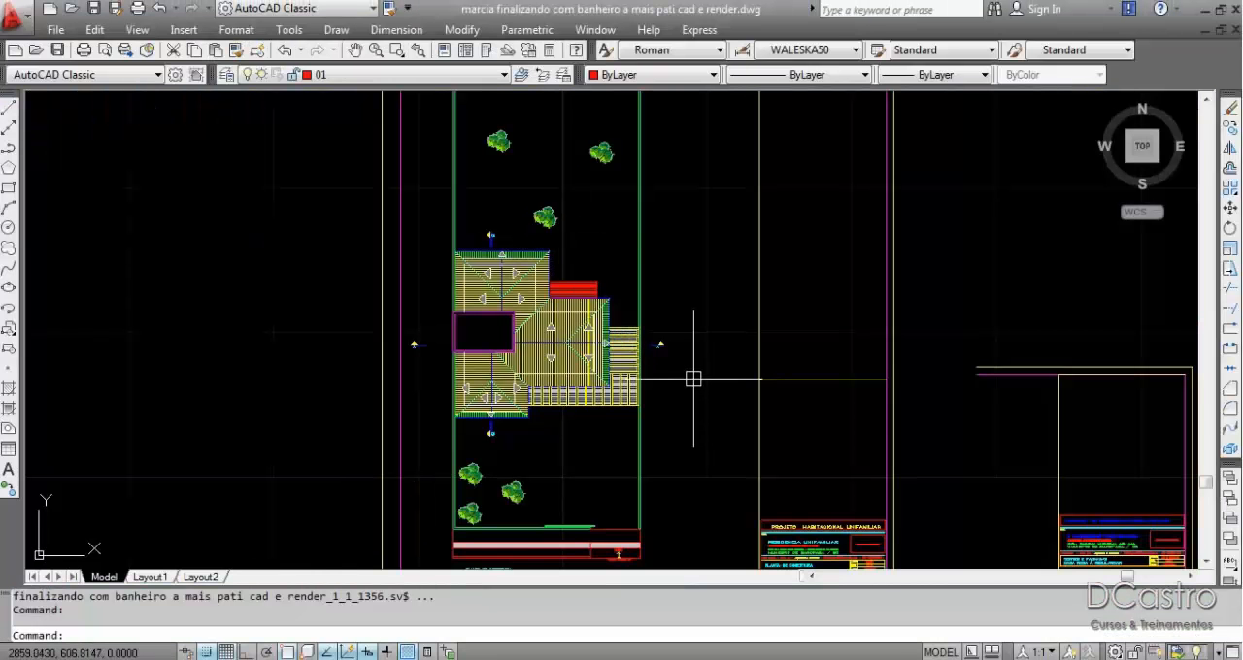
scroll(515, 185, "down", 5)
scroll(1016, 334, "up", 8)
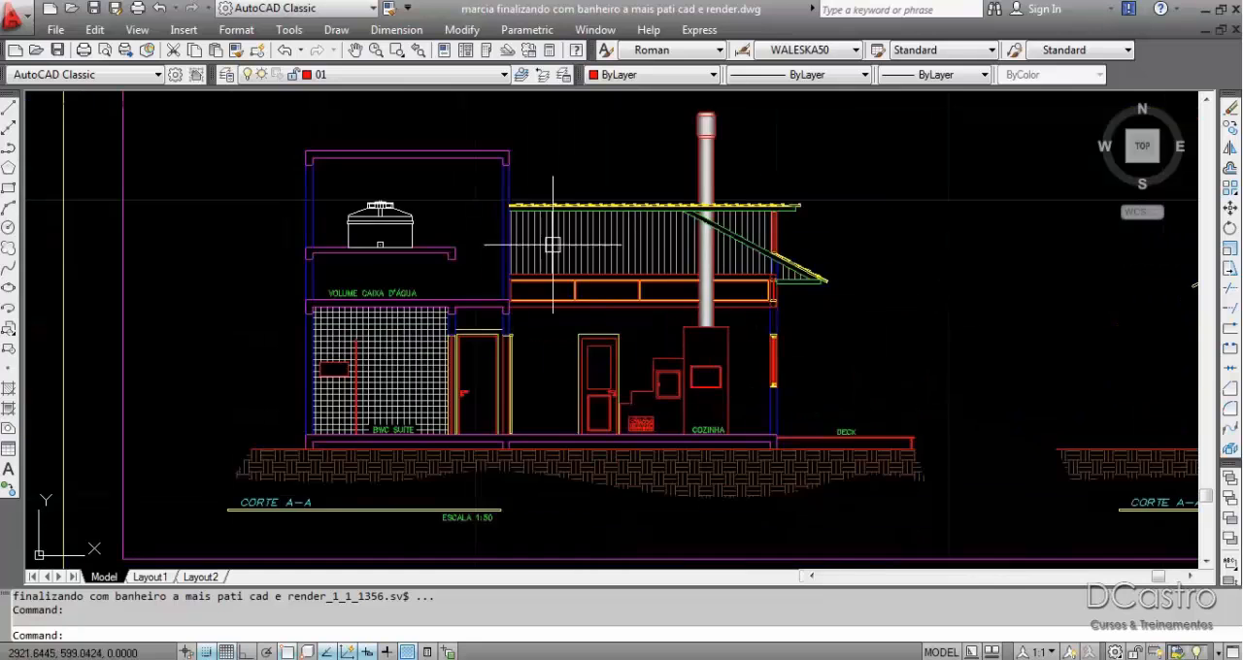
scroll(565, 233, "down", 5)
scroll(738, 476, "up", 6)
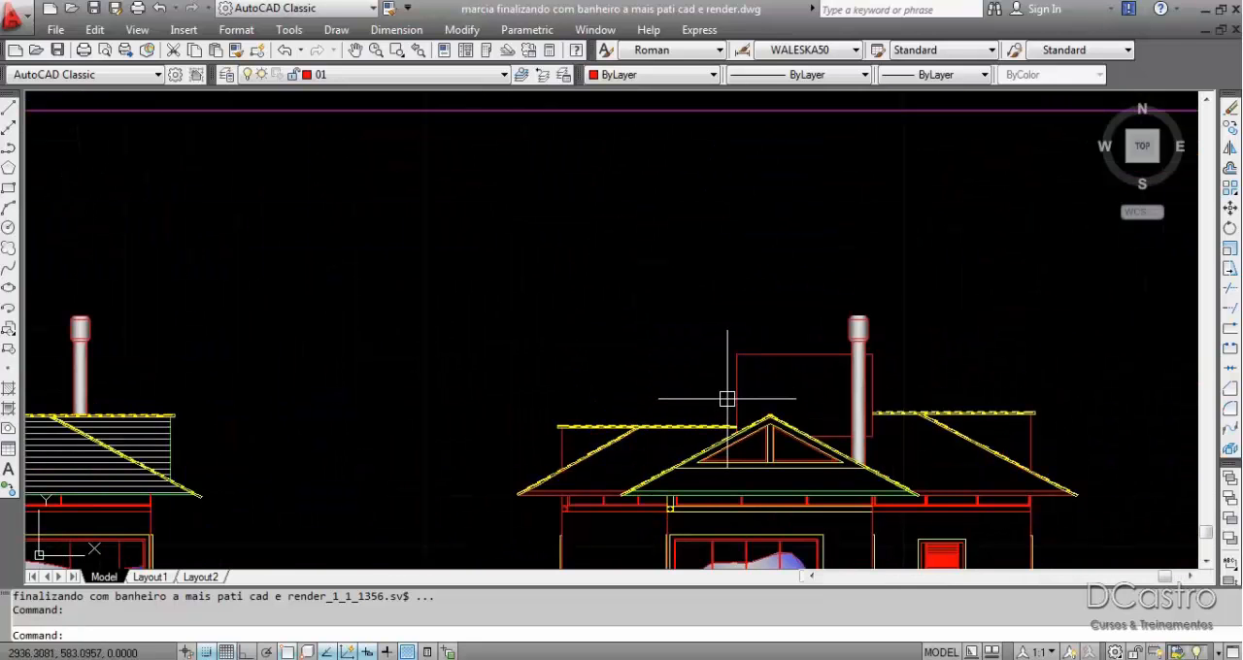
scroll(802, 324, "down", 4)
scroll(846, 238, "down", 1)
middle_click_drag(603, 180, 810, 250)
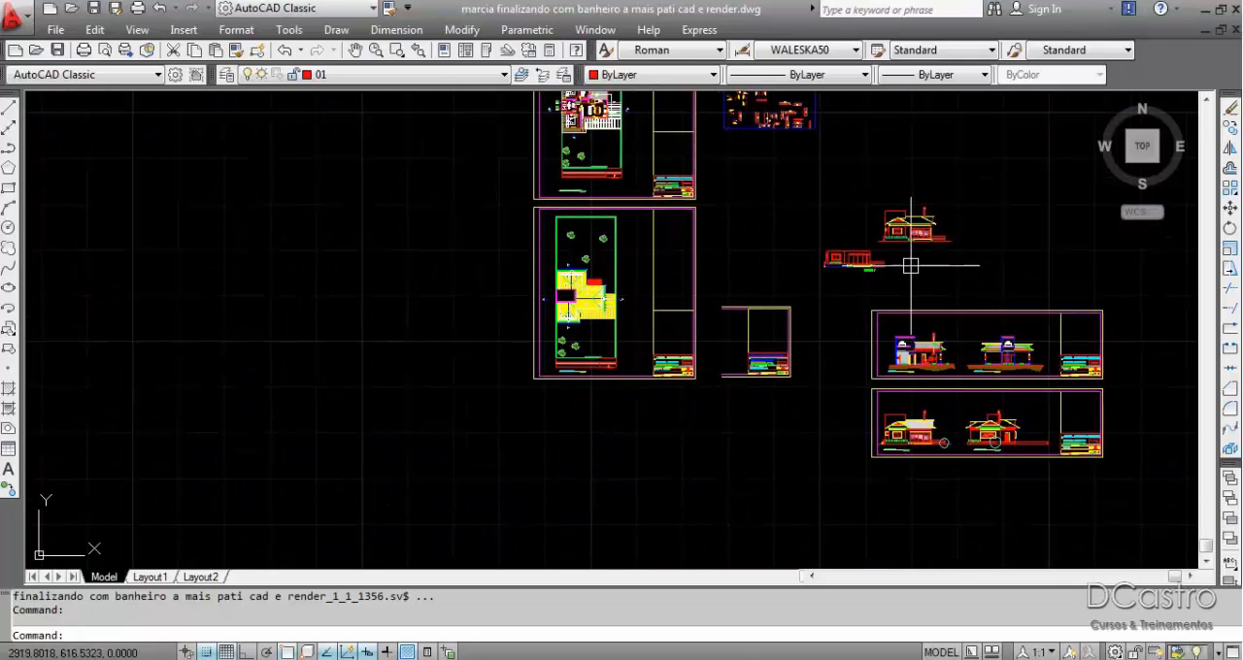
scroll(563, 330, "up", 5)
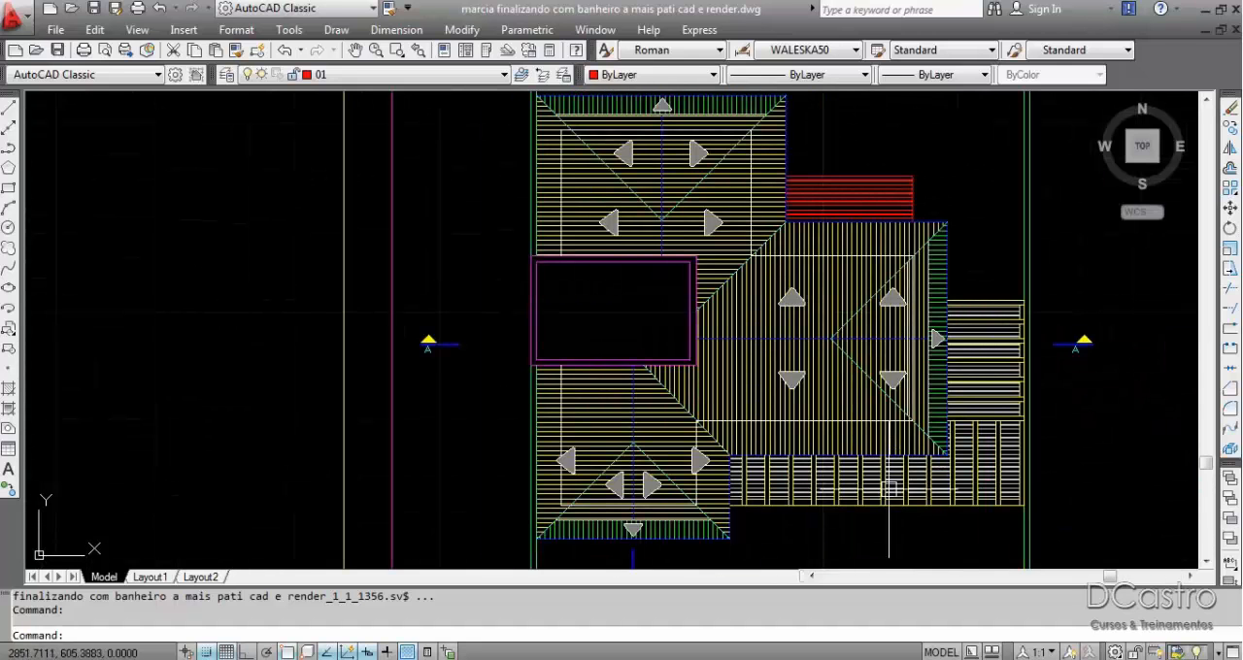
scroll(606, 428, "down", 4)
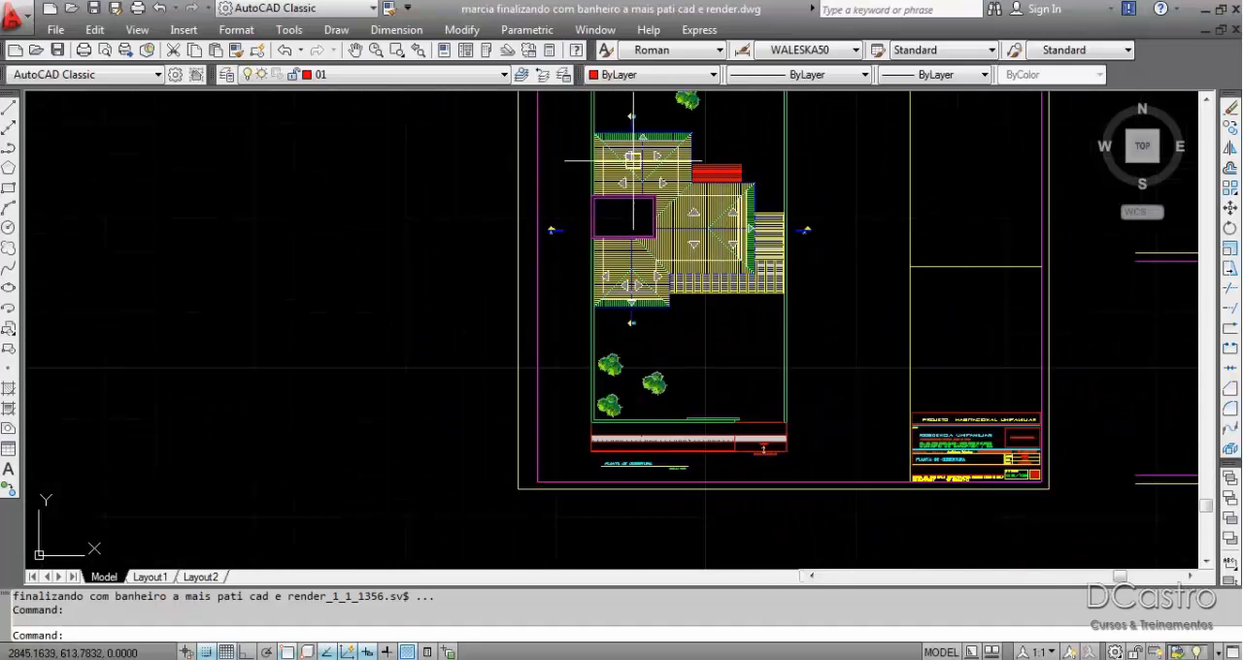
Compare the roof plan with the roof slopes in the facades and section A-A.
scroll(658, 222, "up", 3)
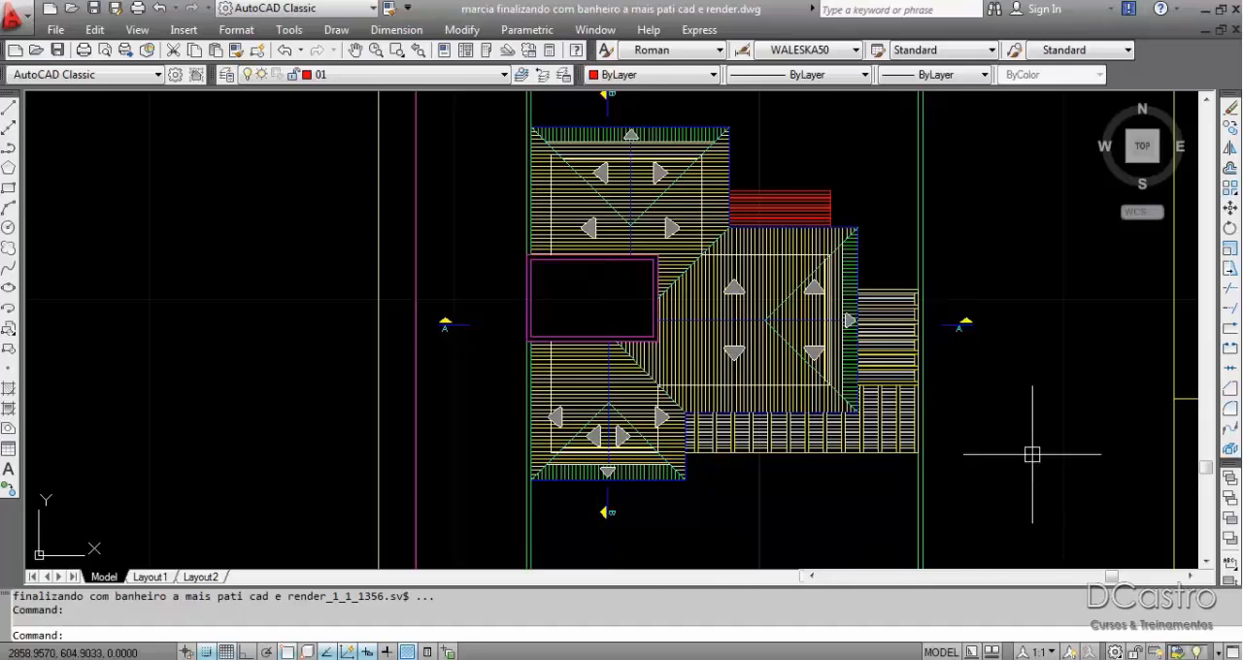
scroll(516, 175, "down", 5)
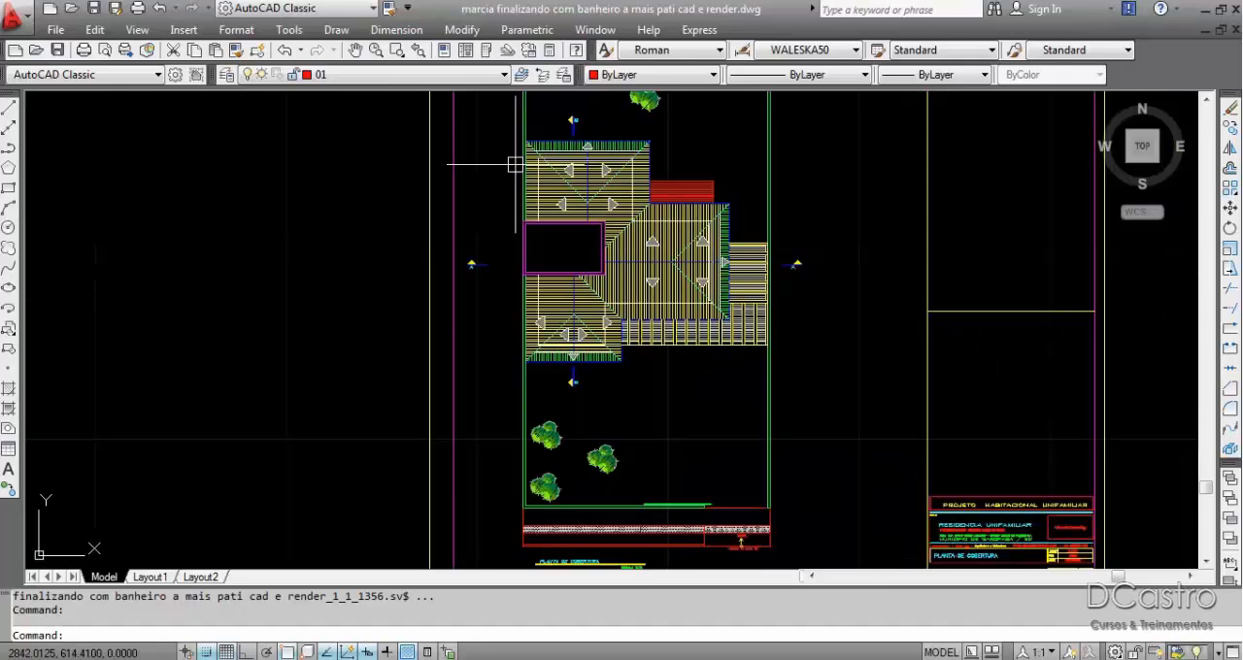
scroll(808, 219, "up", 7)
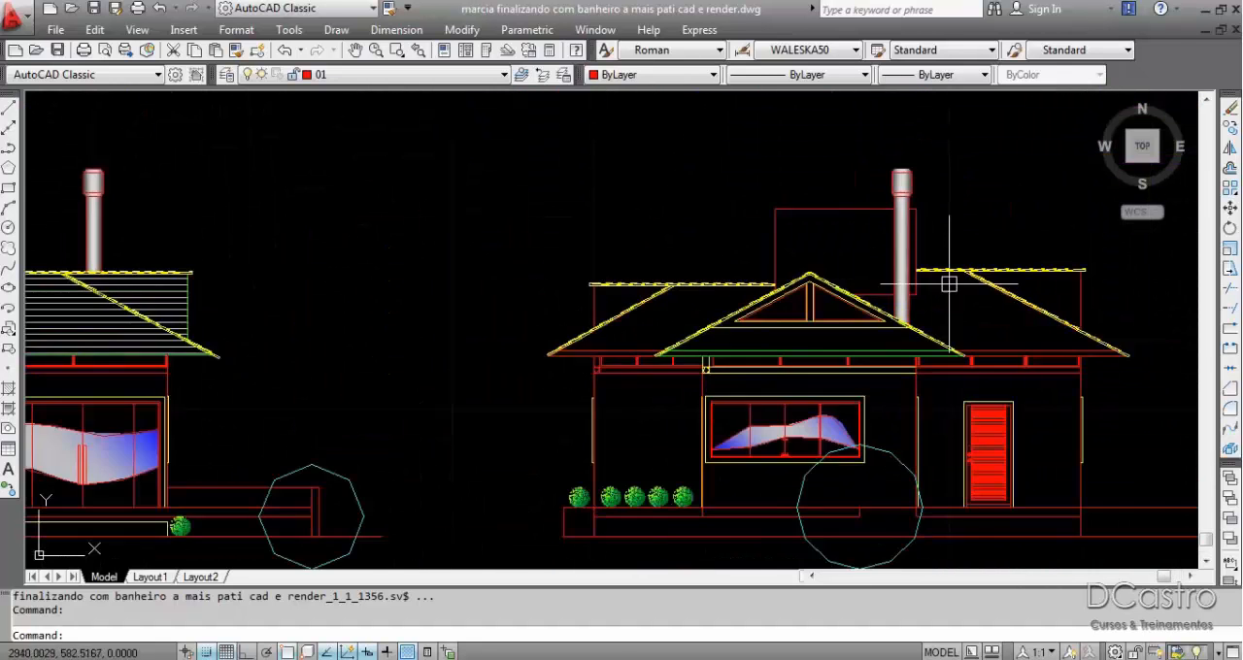
scroll(952, 287, "down", 4)
scroll(784, 292, "up", 5)
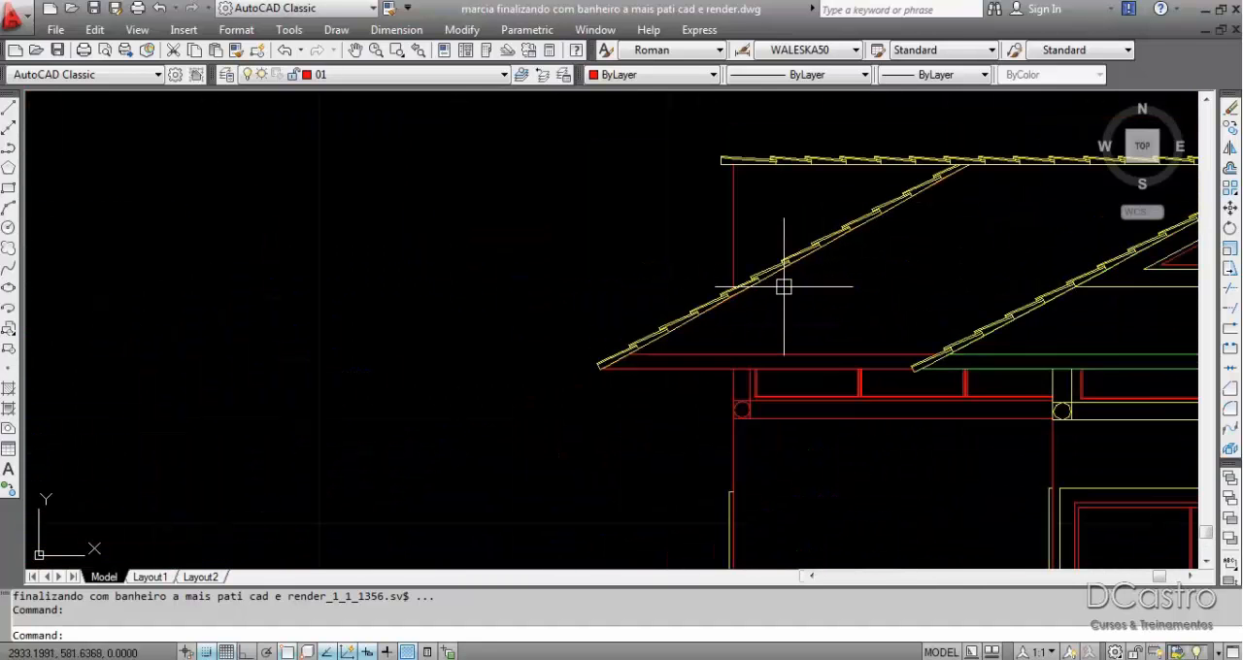
scroll(784, 287, "down", 4)
scroll(649, 305, "up", 6)
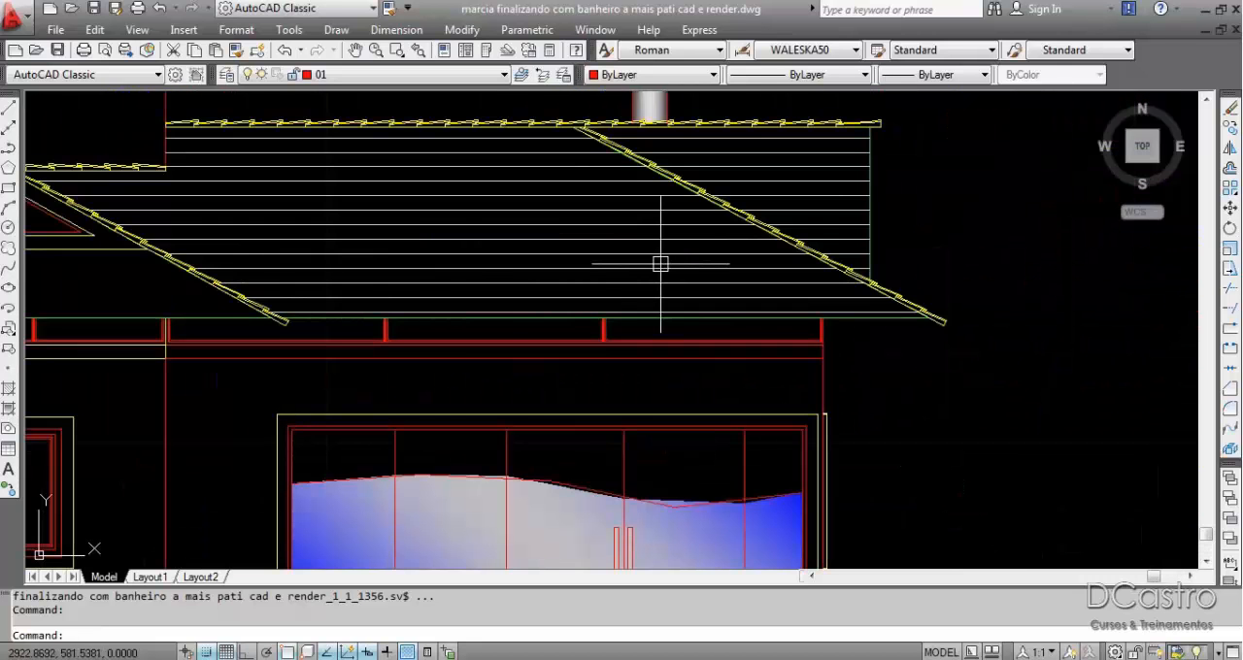
scroll(660, 264, "down", 4)
scroll(716, 266, "up", 6)
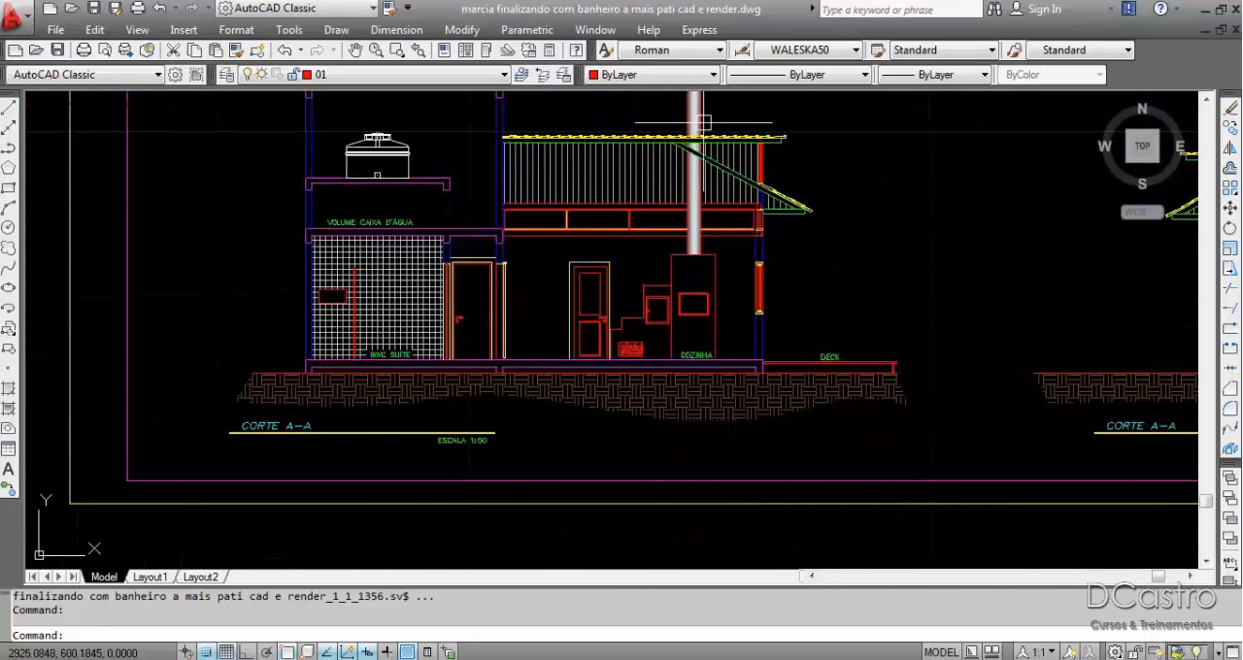
scroll(704, 119, "up", 3)
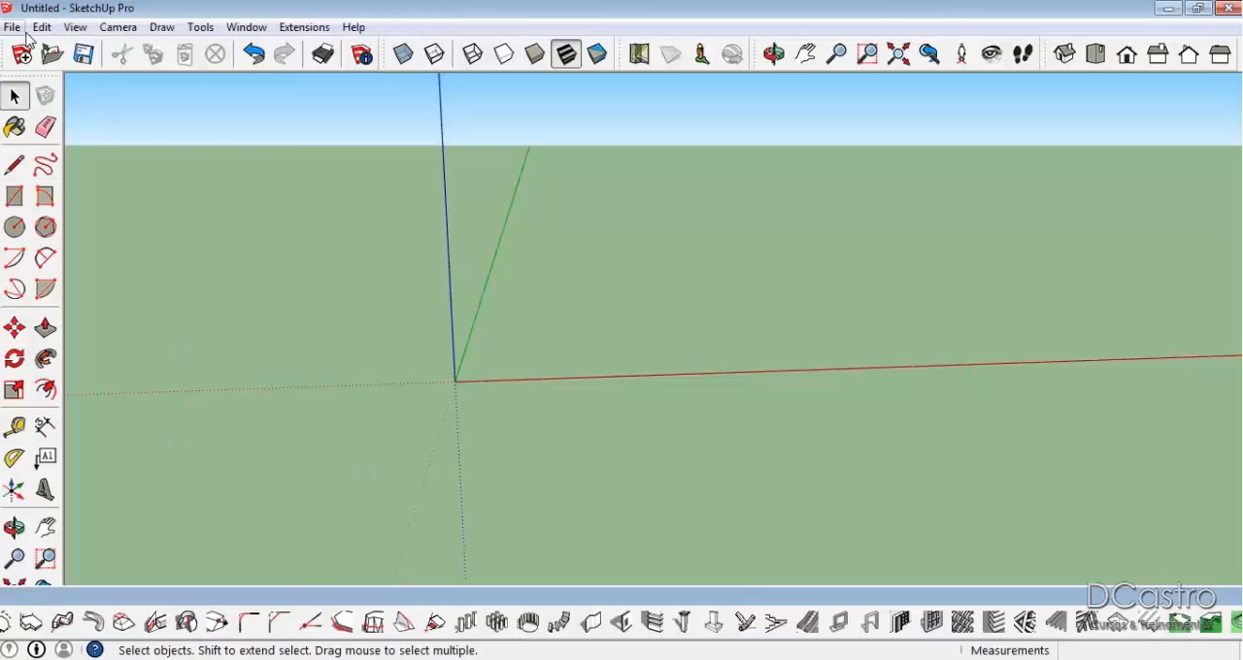
Switch back to SketchUp and import the AutoCAD drawing cobertura from the Documentos folder.
left_click(13, 29)
left_click(39, 292)
left_click_drag(828, 254, 848, 440)
left_click(387, 401)
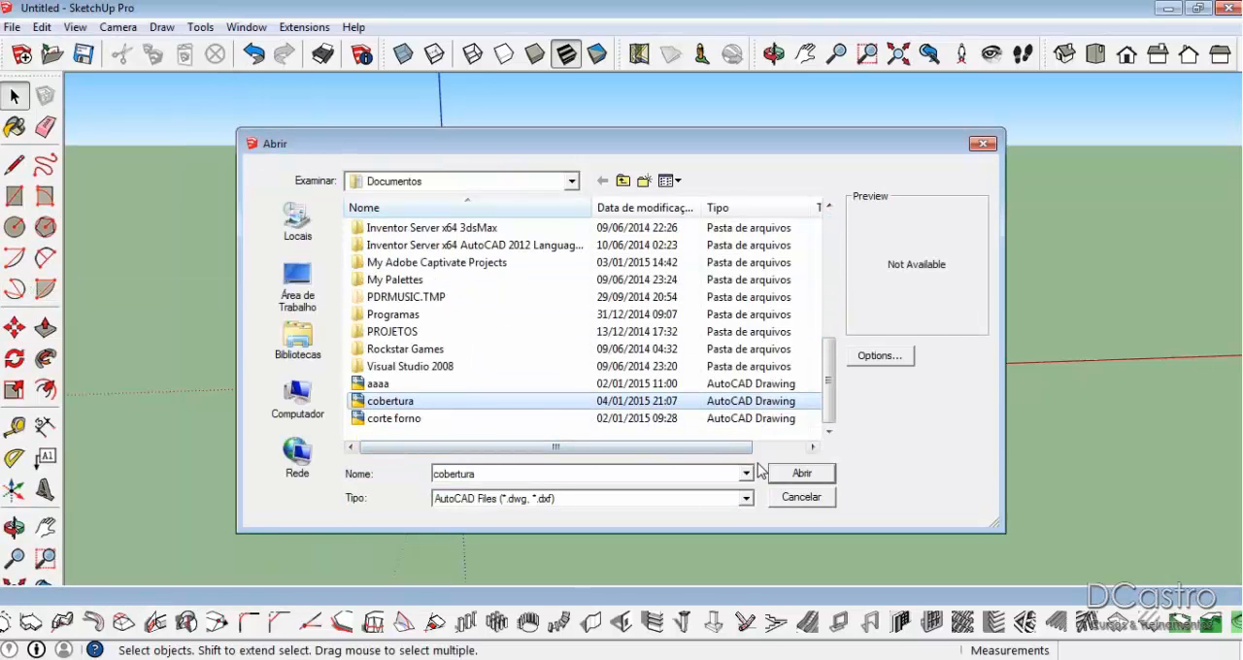
left_click(803, 474)
left_click(734, 477)
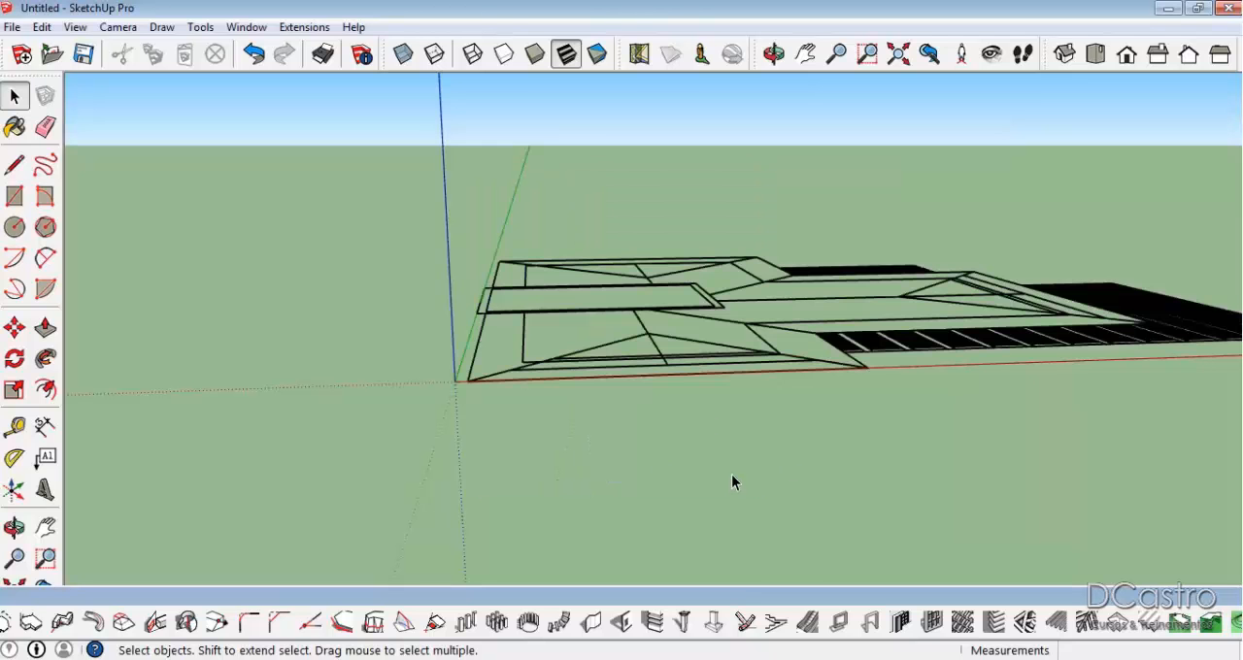
Make a group of all the imported roof plan linework and lock it.
mouse_move(709, 420)
middle_mouse_down()
mouse_move(727, 321)
mouse_move(824, 397)
middle_mouse_up()
scroll(828, 405, "up", 3)
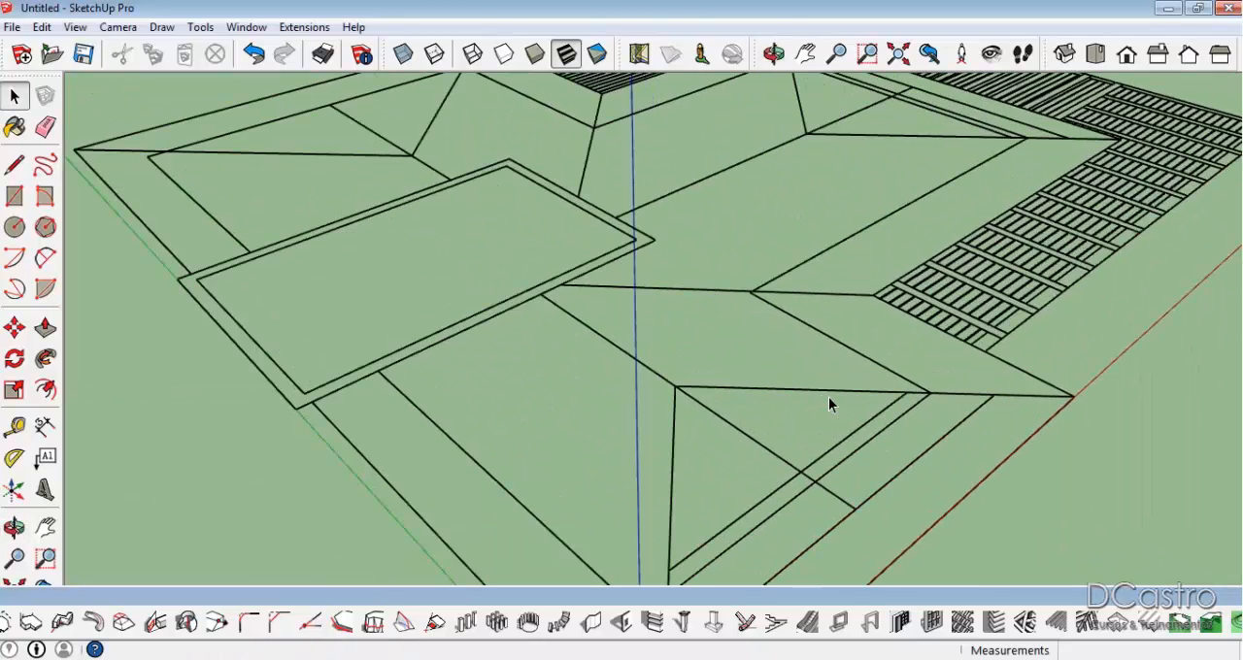
left_click(787, 373)
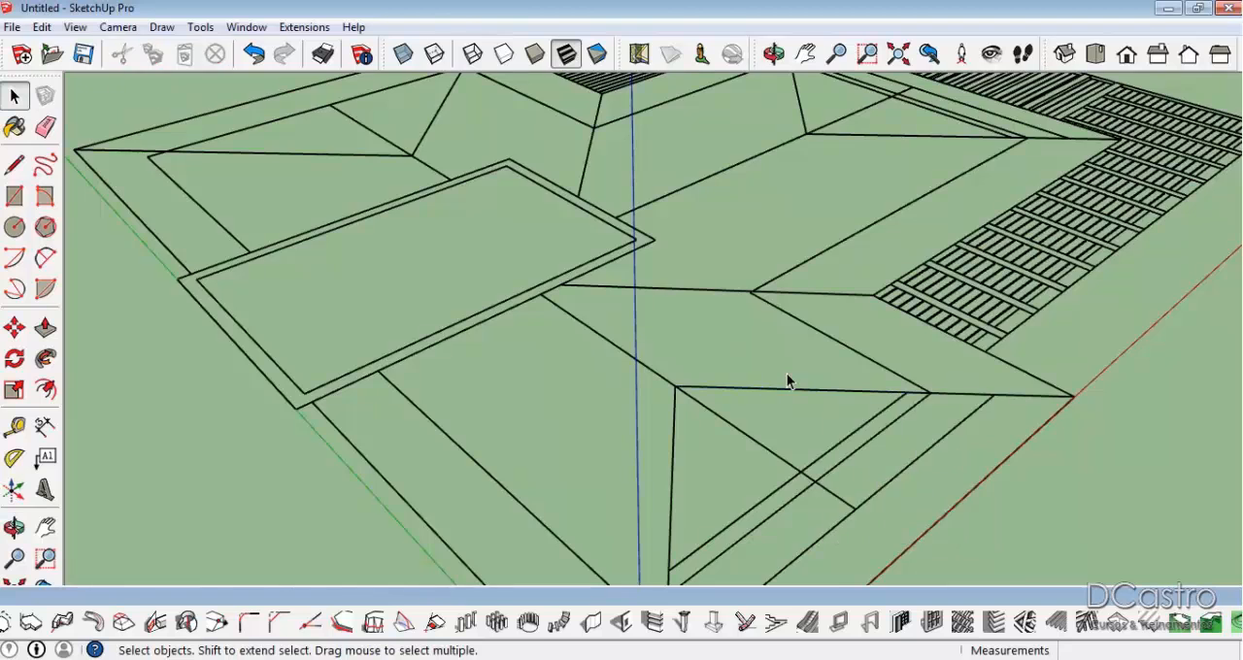
scroll(787, 373, "down", 5)
left_click_drag(378, 143, 1081, 509)
right_click(914, 318)
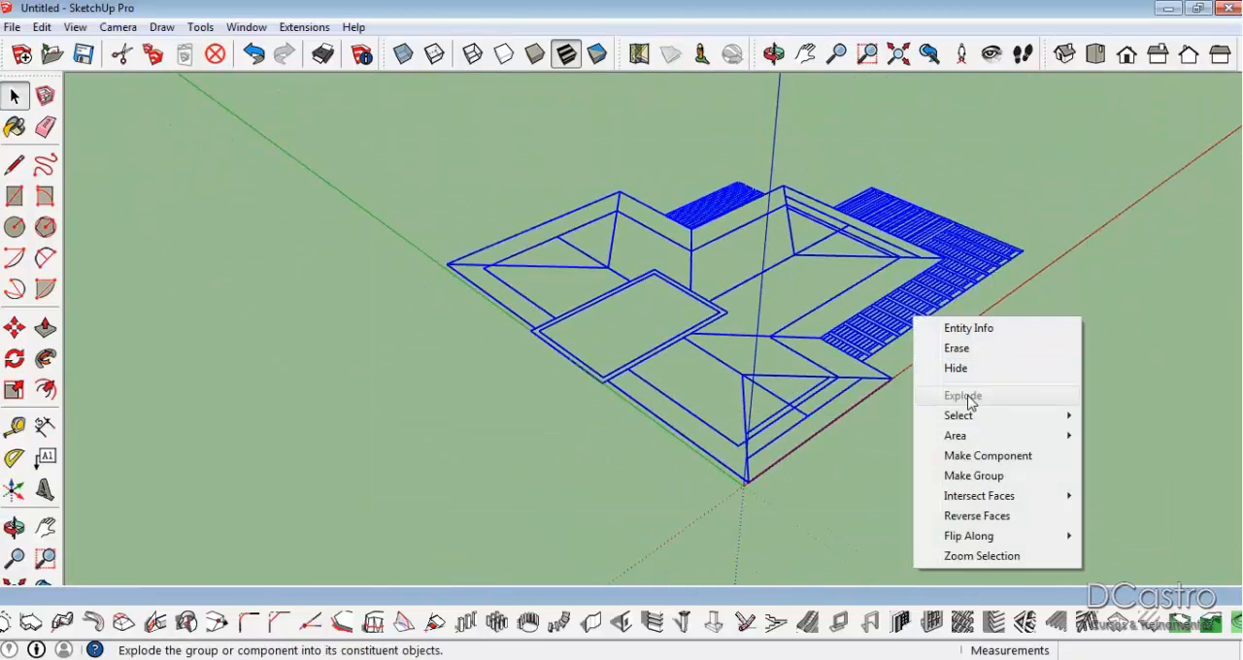
left_click(982, 476)
right_click(892, 326)
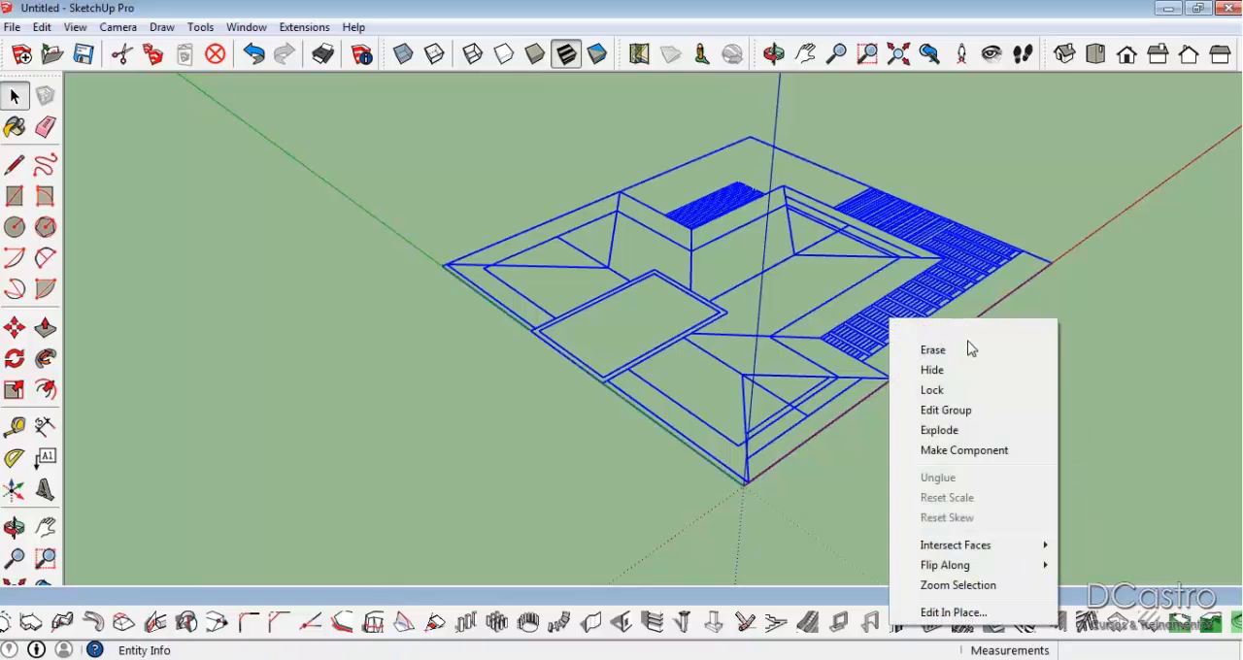
left_click(937, 392)
Examine the locked roof plan from several angles and distances.
key("o")
left_click_drag(852, 463, 541, 478)
key("space")
scroll(560, 388, "up", 3)
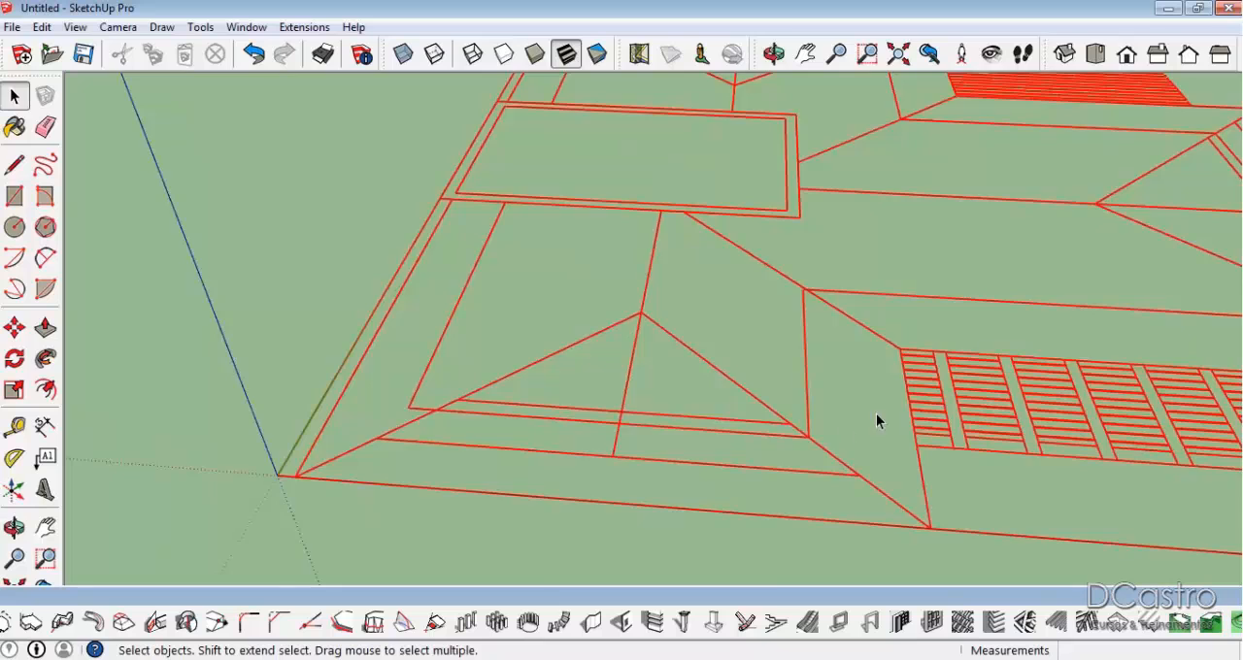
scroll(736, 408, "down", 3)
middle_click_drag(736, 408, 939, 389)
scroll(874, 286, "up", 3)
middle_click_drag(874, 286, 765, 281)
scroll(765, 281, "down", 2)
middle_click_drag(1176, 194, 707, 345)
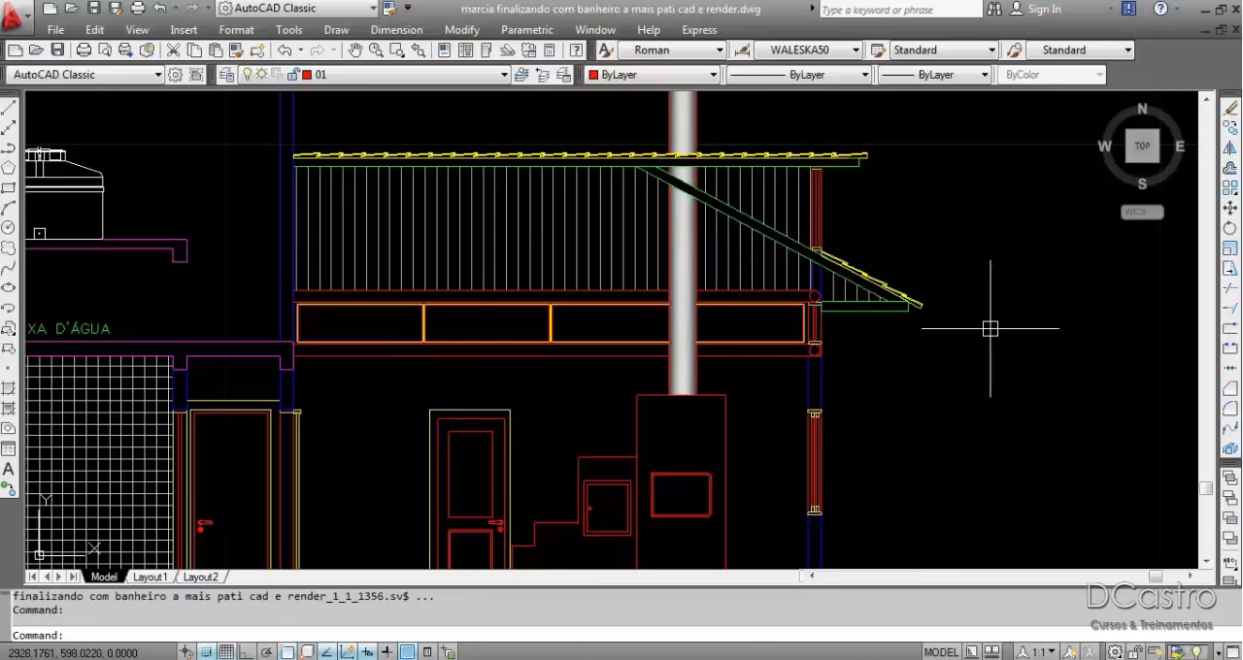
Switch to the AutoCAD drawing and examine the eaves in section A-A and the gable in the facade.
scroll(592, 279, "down", 6)
scroll(588, 269, "down", 4)
scroll(661, 433, "up", 2)
scroll(701, 419, "up", 11)
scroll(803, 370, "down", 6)
middle_click_drag(633, 348, 626, 356)
scroll(626, 356, "down", 7)
scroll(417, 384, "up", 5)
scroll(603, 324, "up", 5)
scroll(745, 320, "up", 3)
middle_click_drag(745, 321, 633, 383)
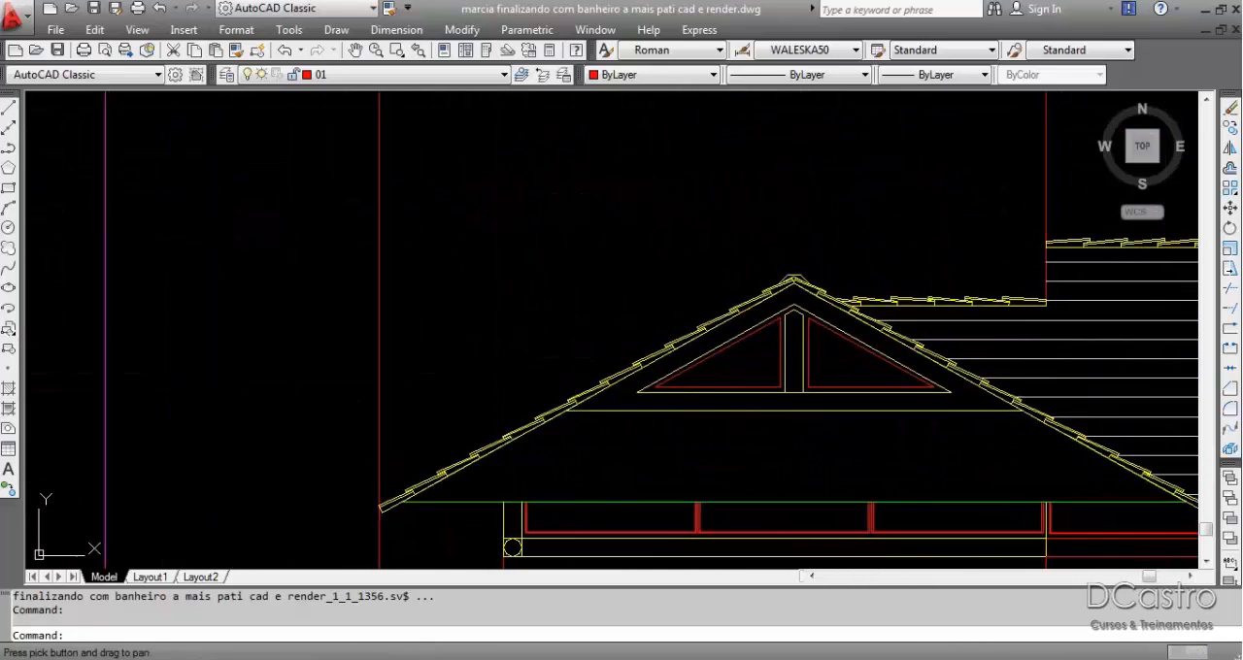
Examine the ridge, hip lines and slope arrows of the projecting wing in the AutoCAD roof plan.
scroll(874, 388, "down", 10)
scroll(427, 228, "up", 10)
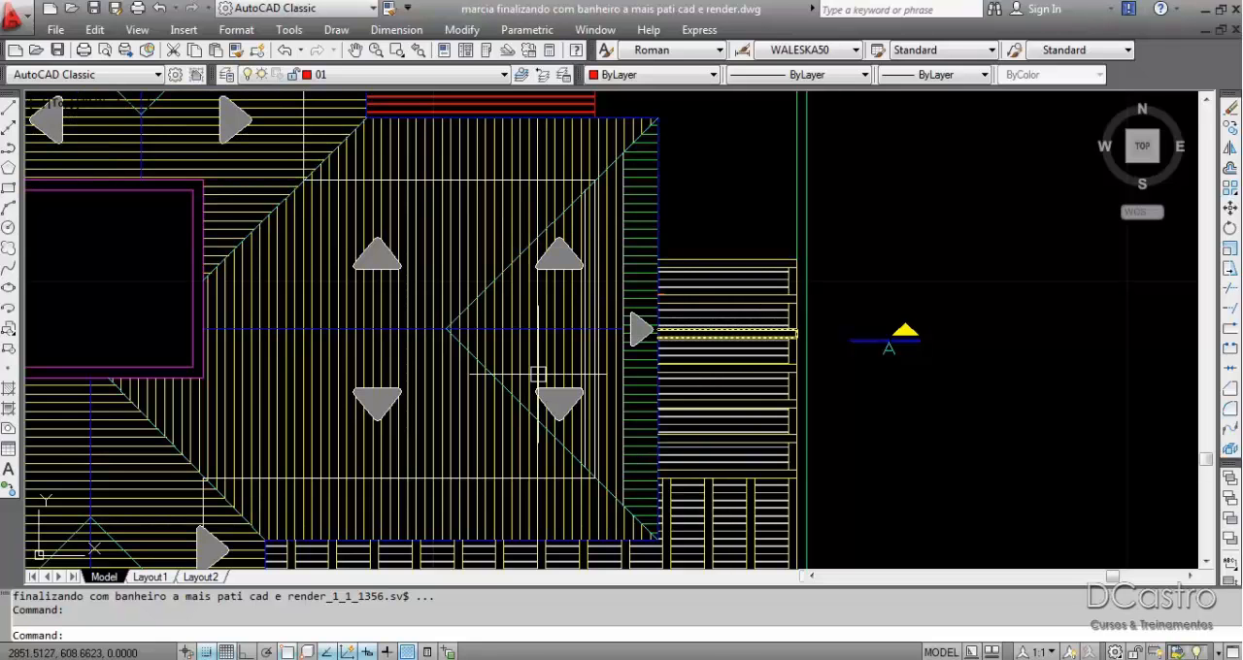
scroll(333, 499, "down", 5)
scroll(739, 282, "up", 10)
scroll(584, 260, "up", 2)
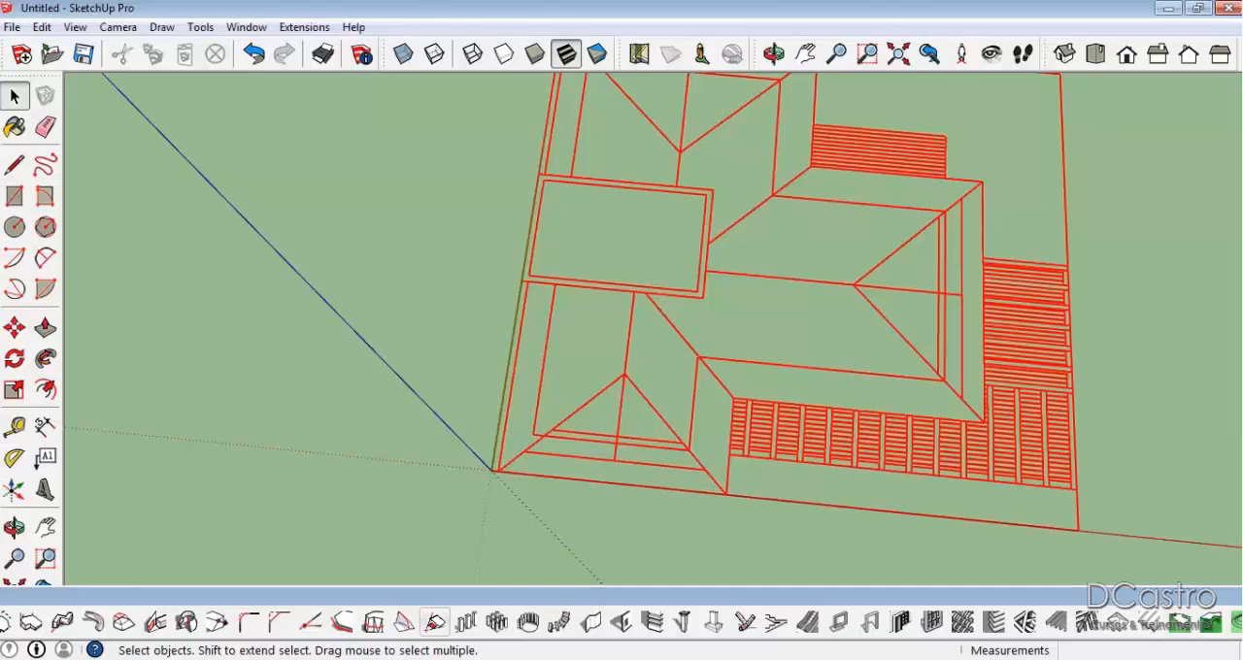
In SketchUp, trace the projecting wing's outer edge with lines, from the corner beside the small slatted area around to the inner corner at the long slatted strip.
scroll(795, 292, "down", 4)
middle_click_drag(837, 357, 830, 429)
scroll(895, 461, "up", 5)
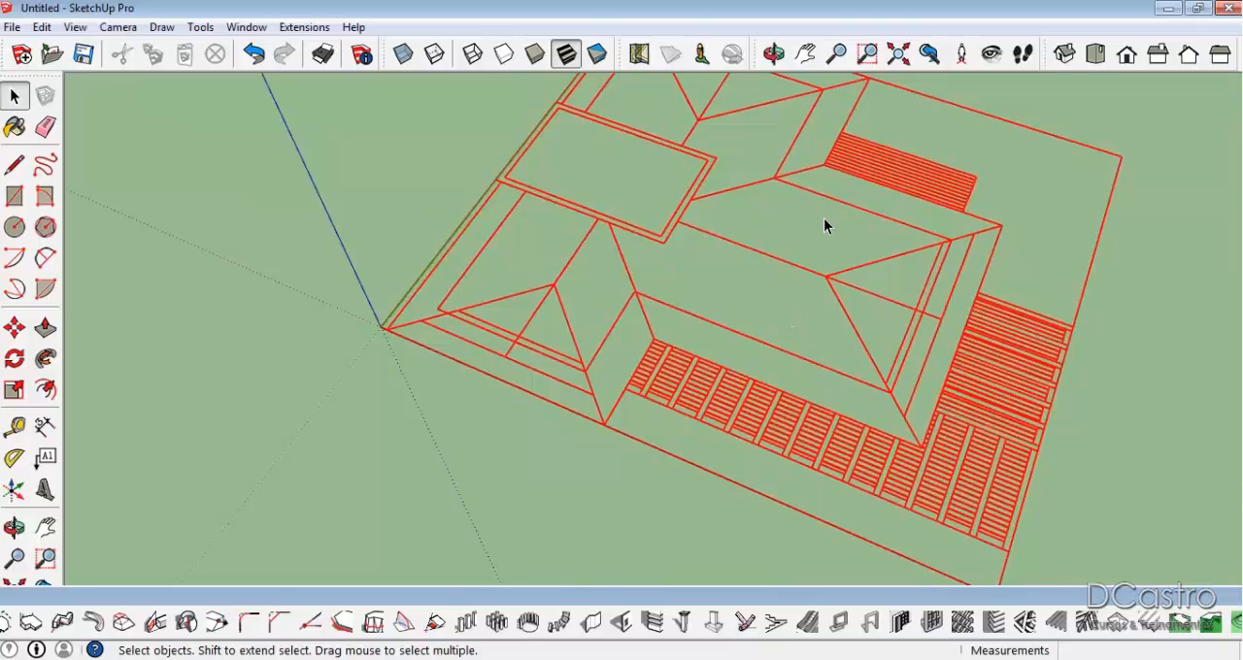
key("l")
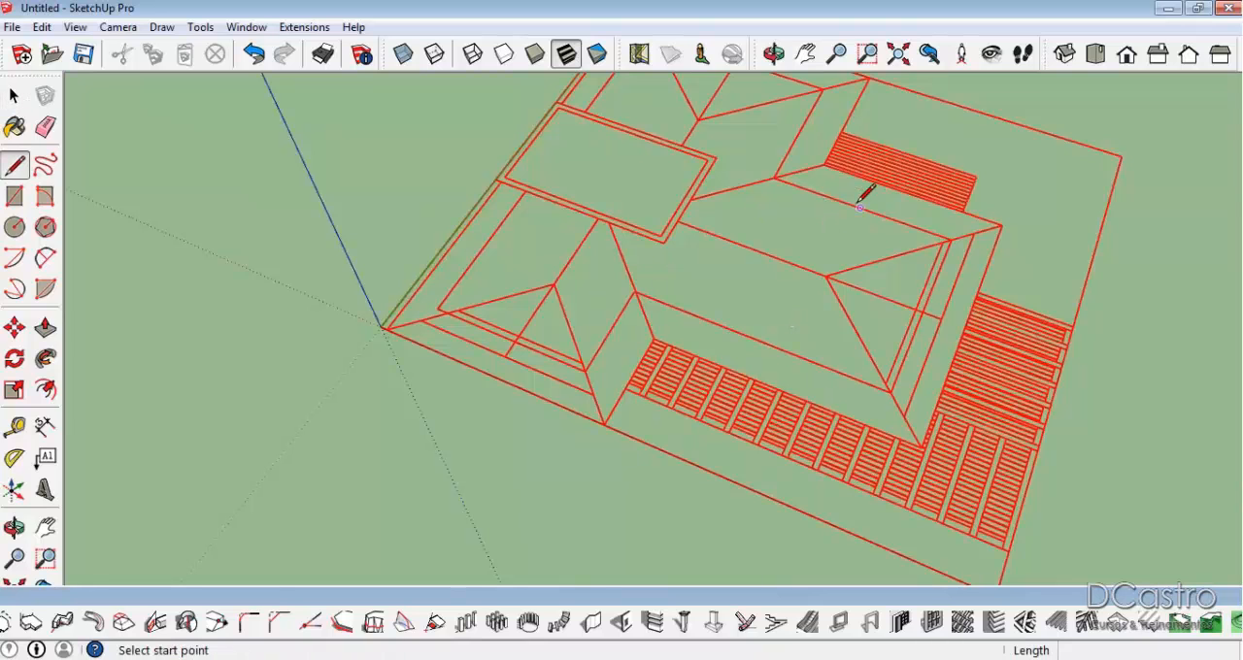
left_click(826, 163)
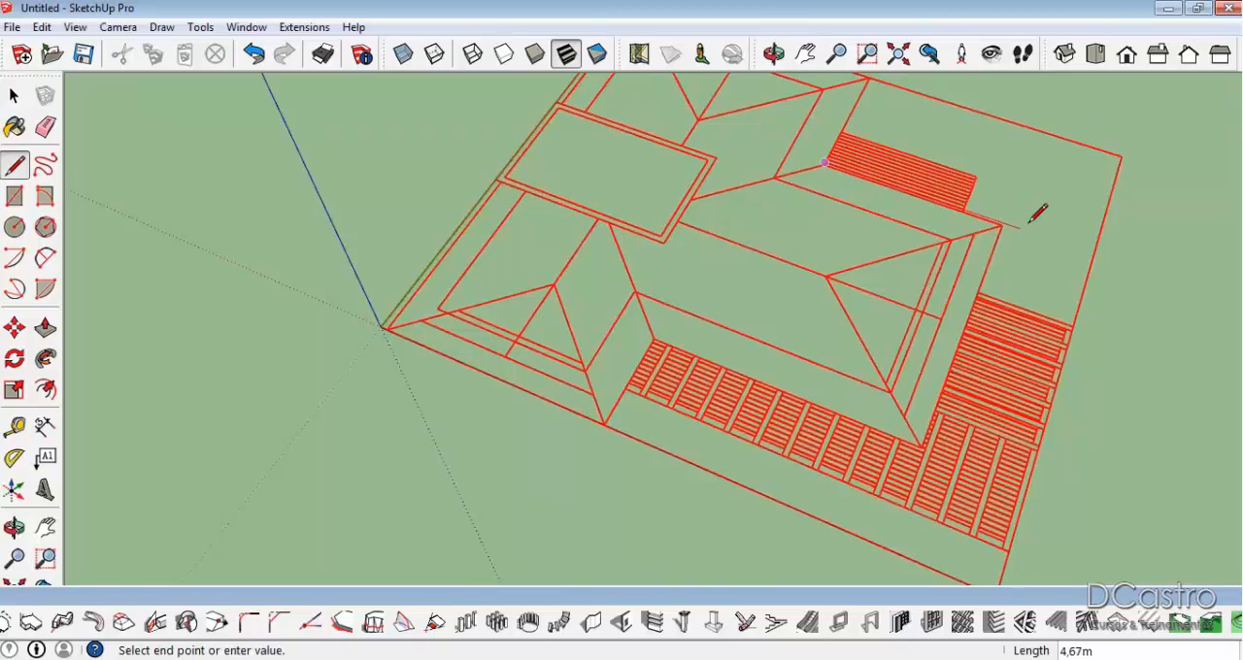
scroll(1005, 222, "up", 1)
key("Escape")
scroll(855, 149, "up", 10)
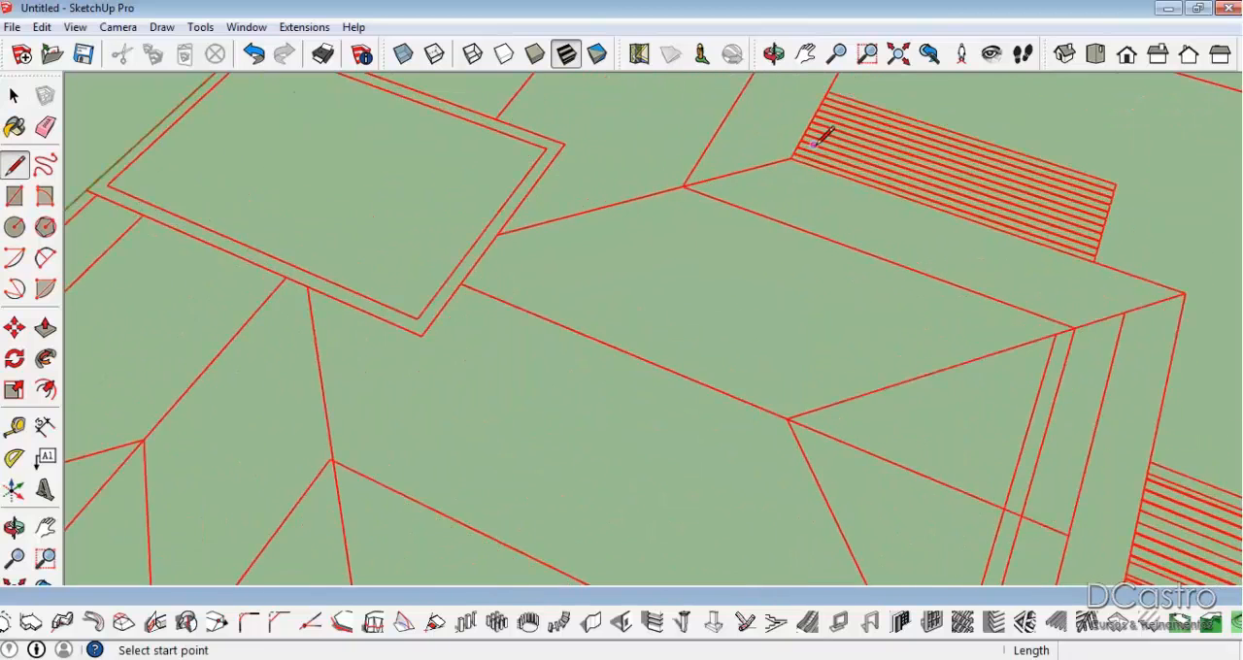
scroll(798, 156, "down", 3)
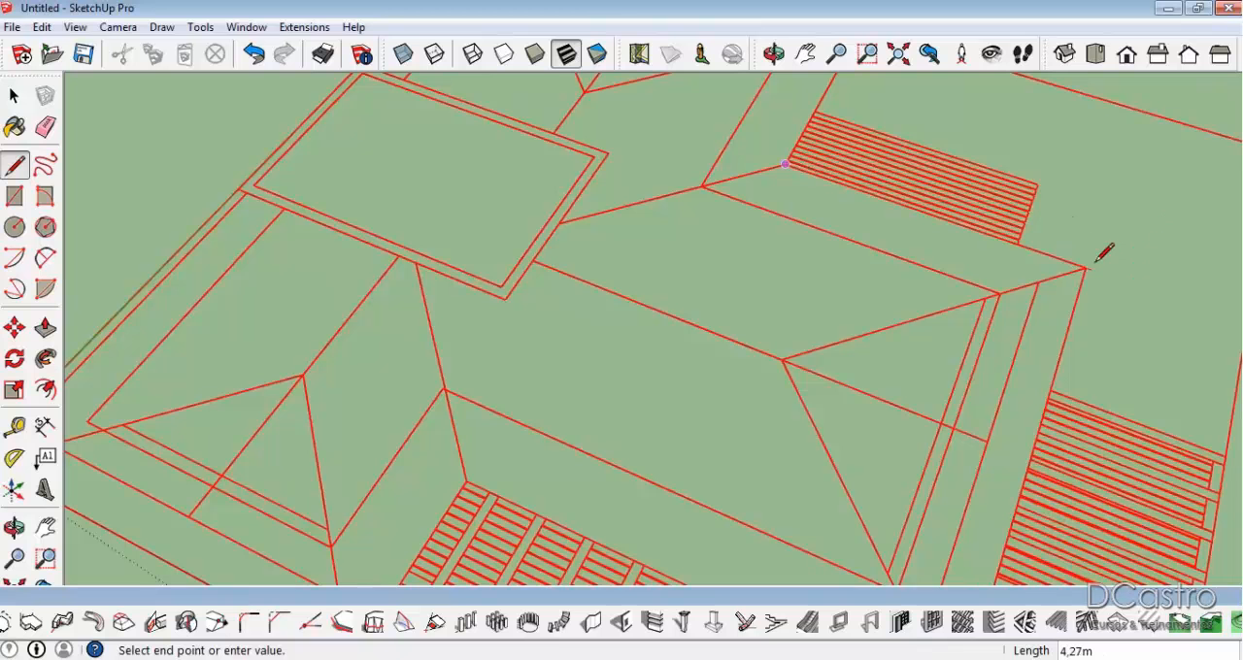
scroll(1095, 254, "down", 3)
middle_click_drag(1027, 477, 976, 437)
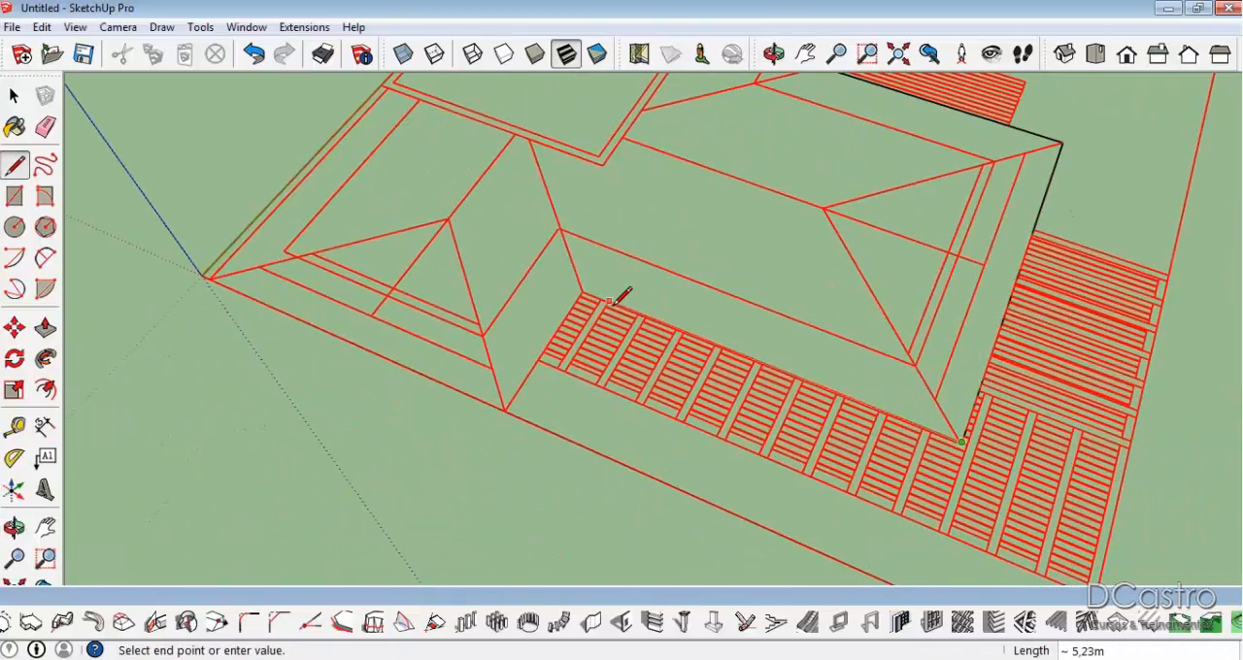
left_click(583, 290)
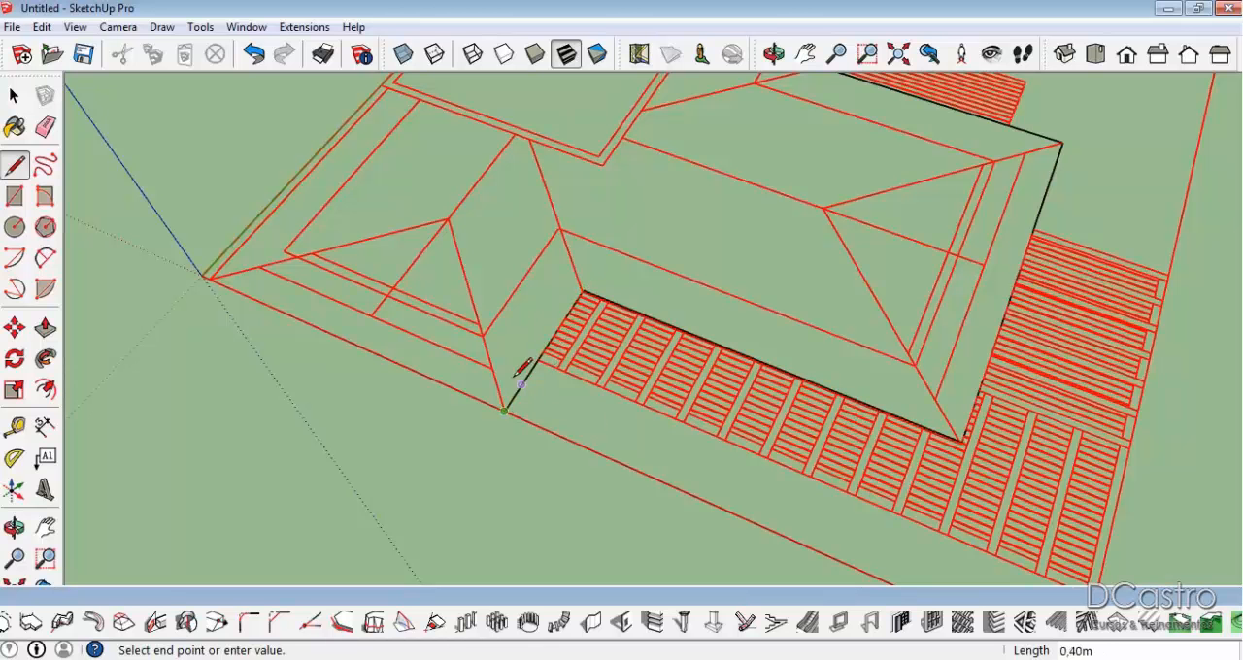
Continue tracing the outline from the plan corner near the origin along the outer edge and around two sides of the central rectangular block.
middle_click_drag(221, 268, 346, 194)
scroll(359, 184, "up", 2)
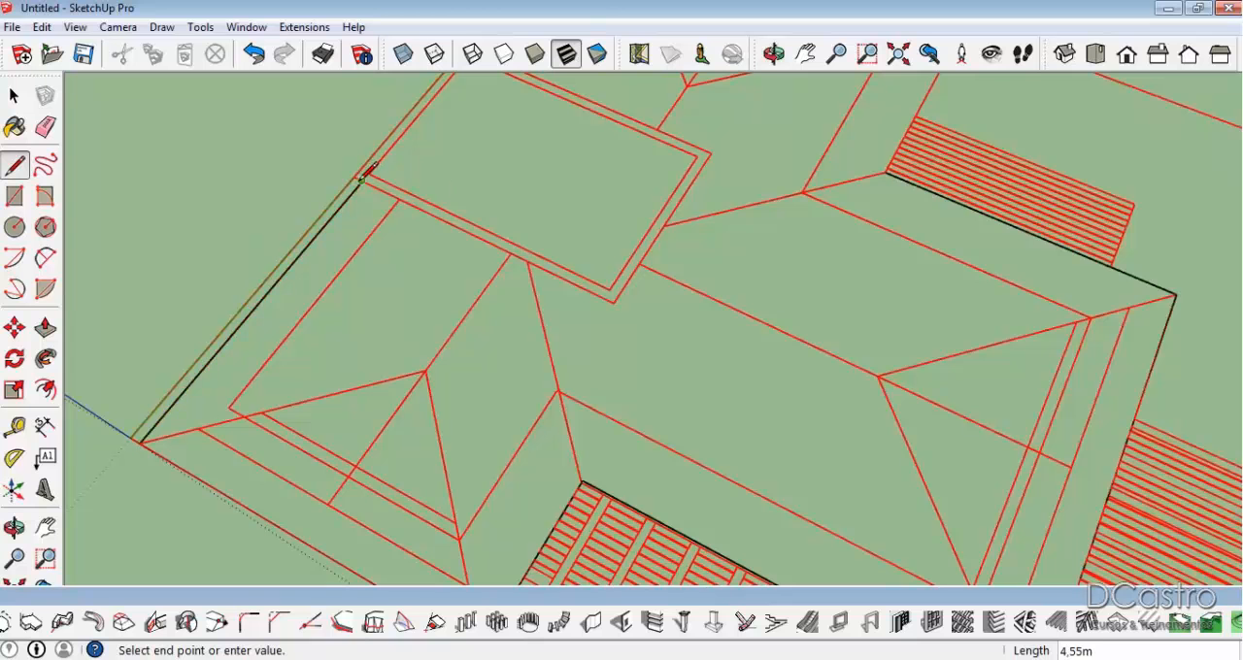
left_click(526, 260)
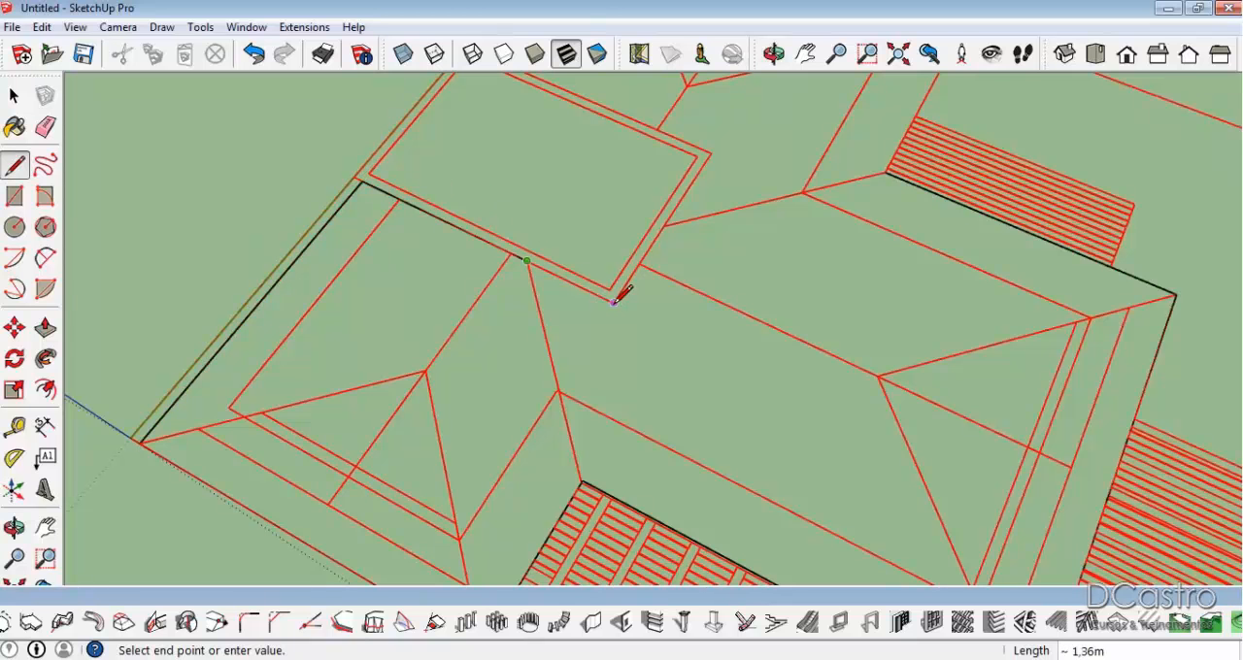
left_click(710, 153)
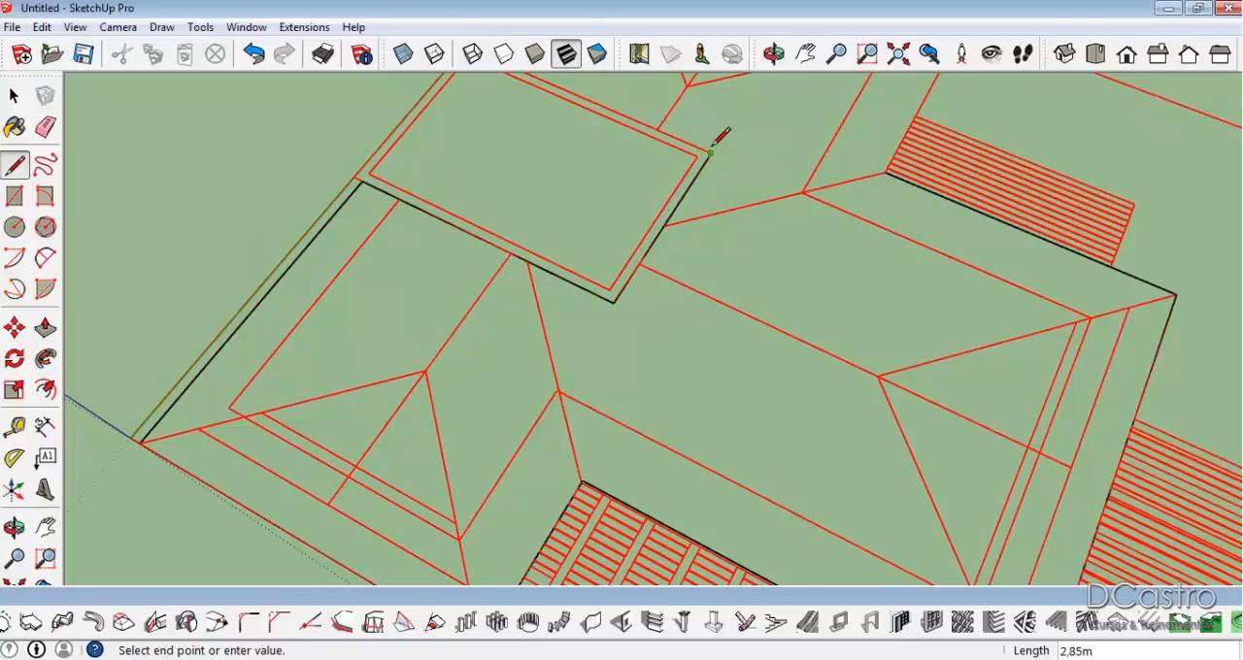
Close the outline along the rectangular block's far side, around the far wing and back to the corner beside the small slatted area.
middle_click_drag(710, 152, 708, 395, "shift")
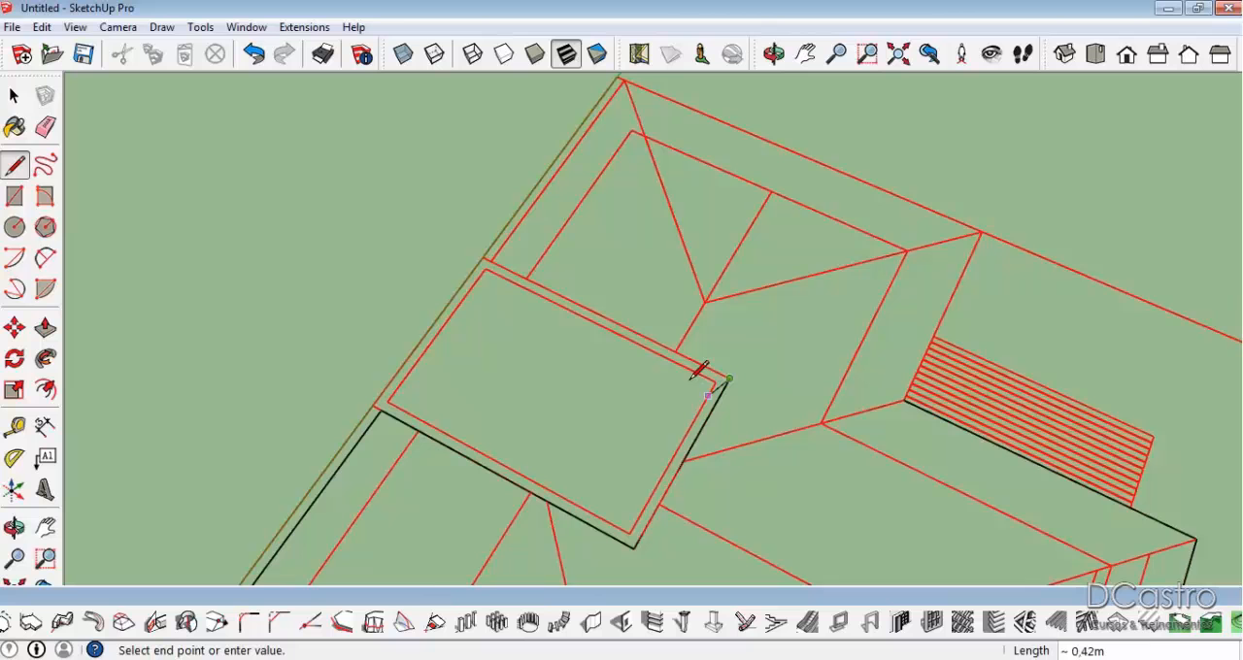
left_click(490, 261)
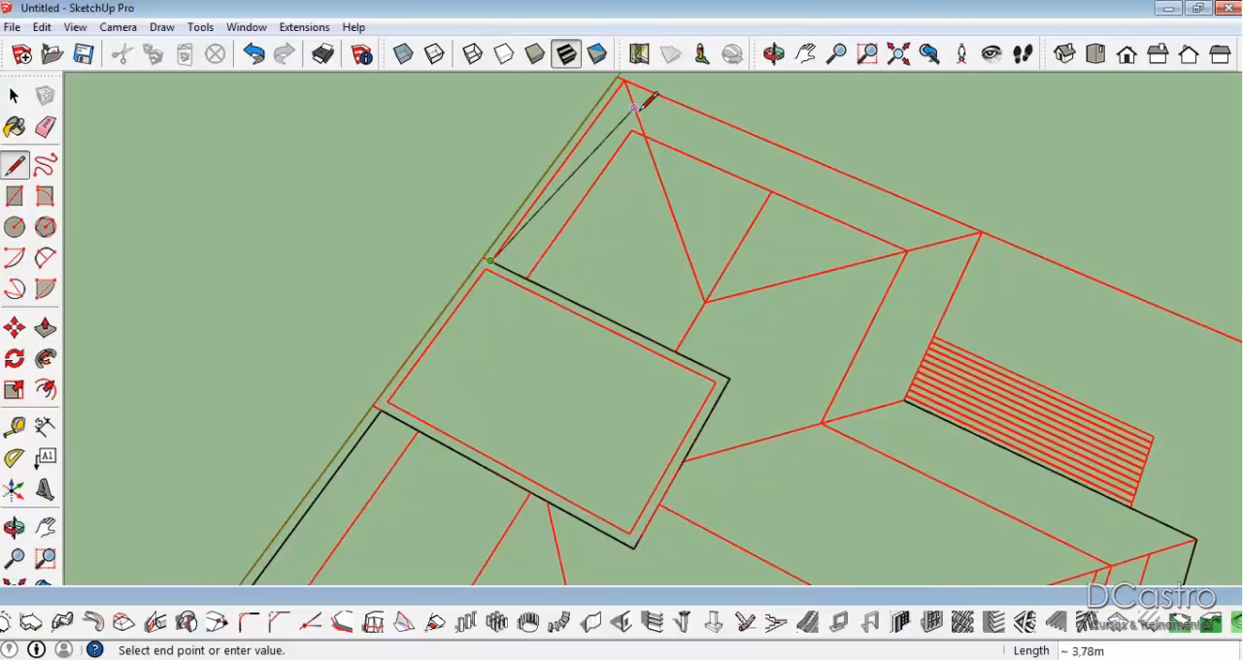
left_click(982, 231)
left_click(904, 400)
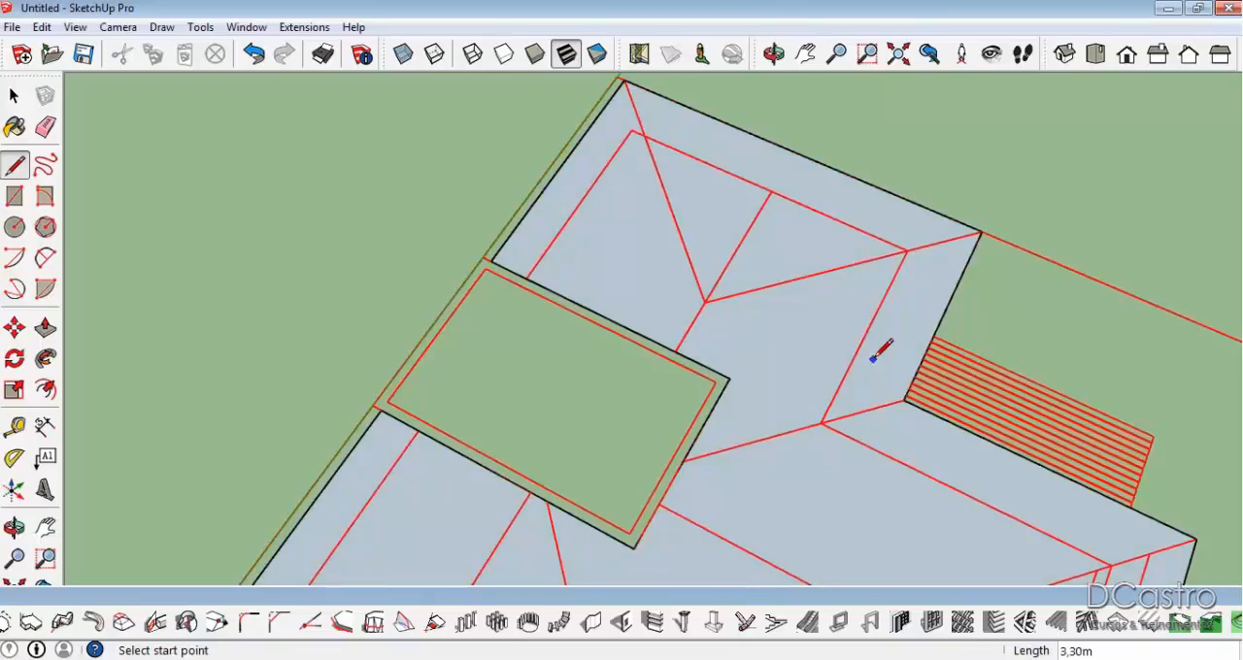
key("space")
Try to create a hip roof from the traced face with 30° pitch, 1,00m eaves overhang, 0,20m vertical offset and 0,15m fascia depth.
scroll(814, 342, "down", 2)
middle_click_drag(813, 342, 708, 269)
scroll(735, 269, "up", 5)
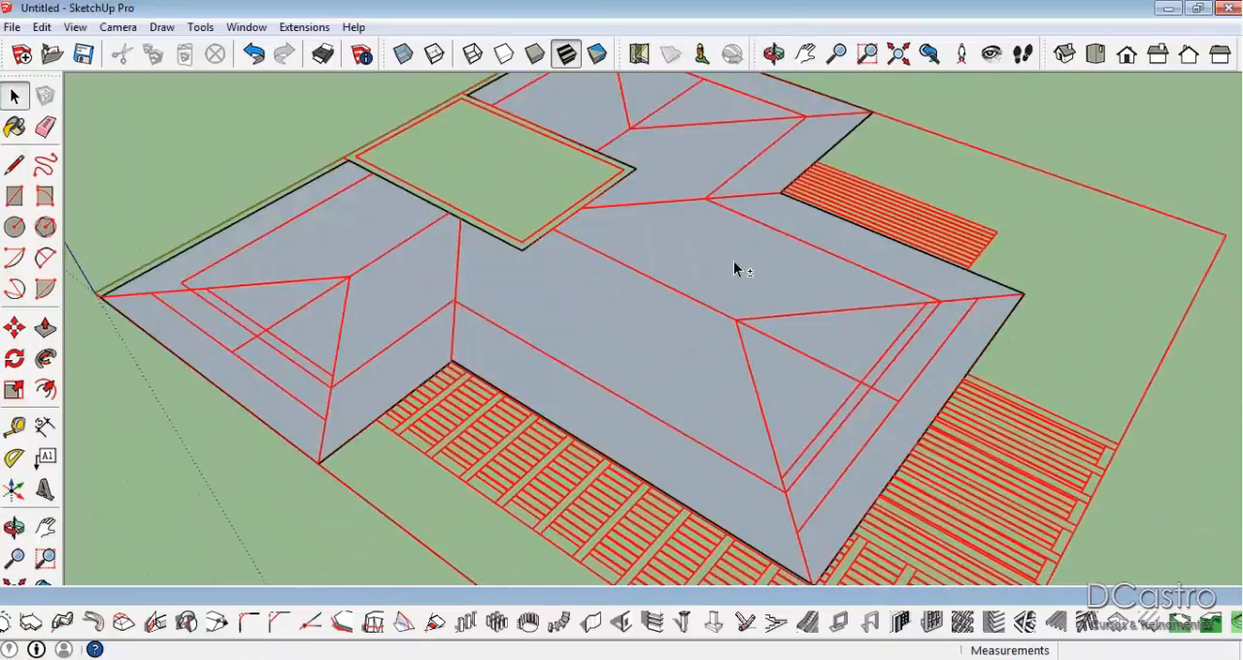
scroll(742, 302, "down", 3)
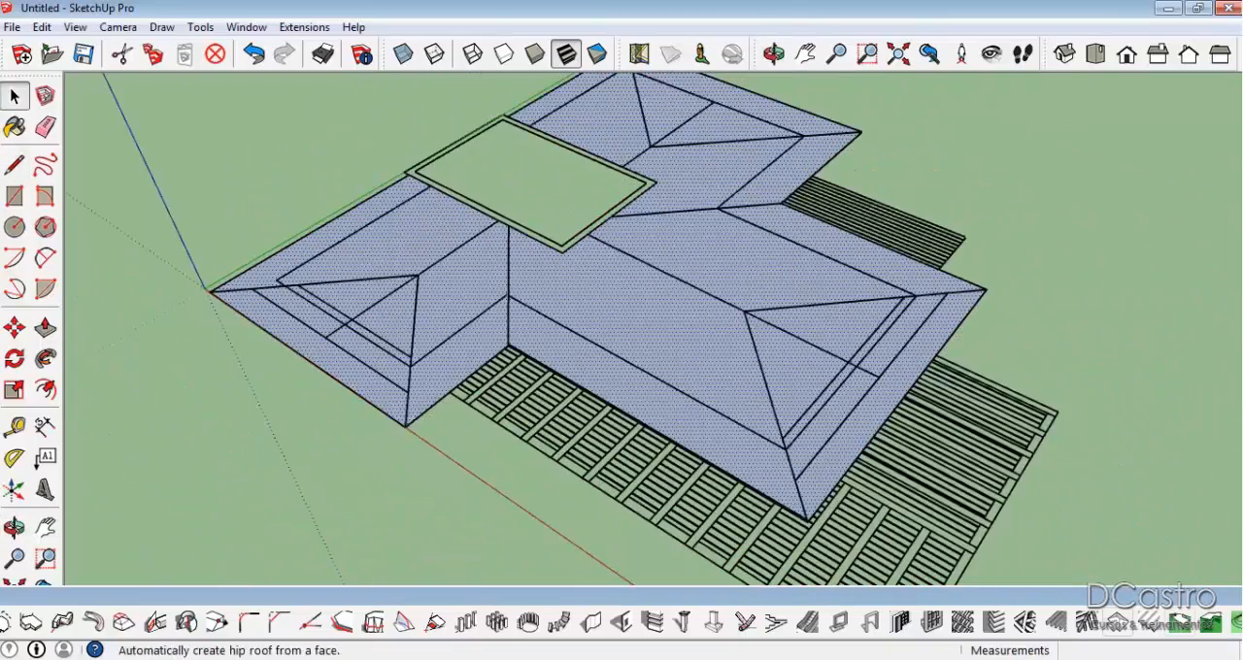
left_click(1122, 624)
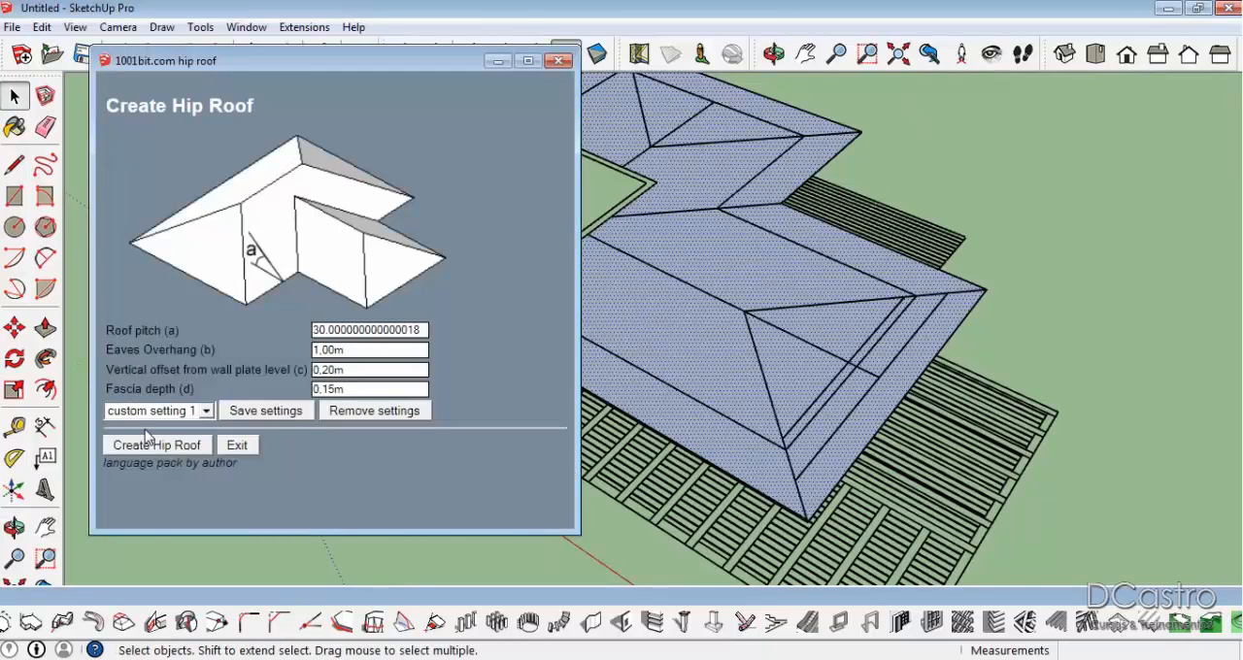
left_click(156, 445)
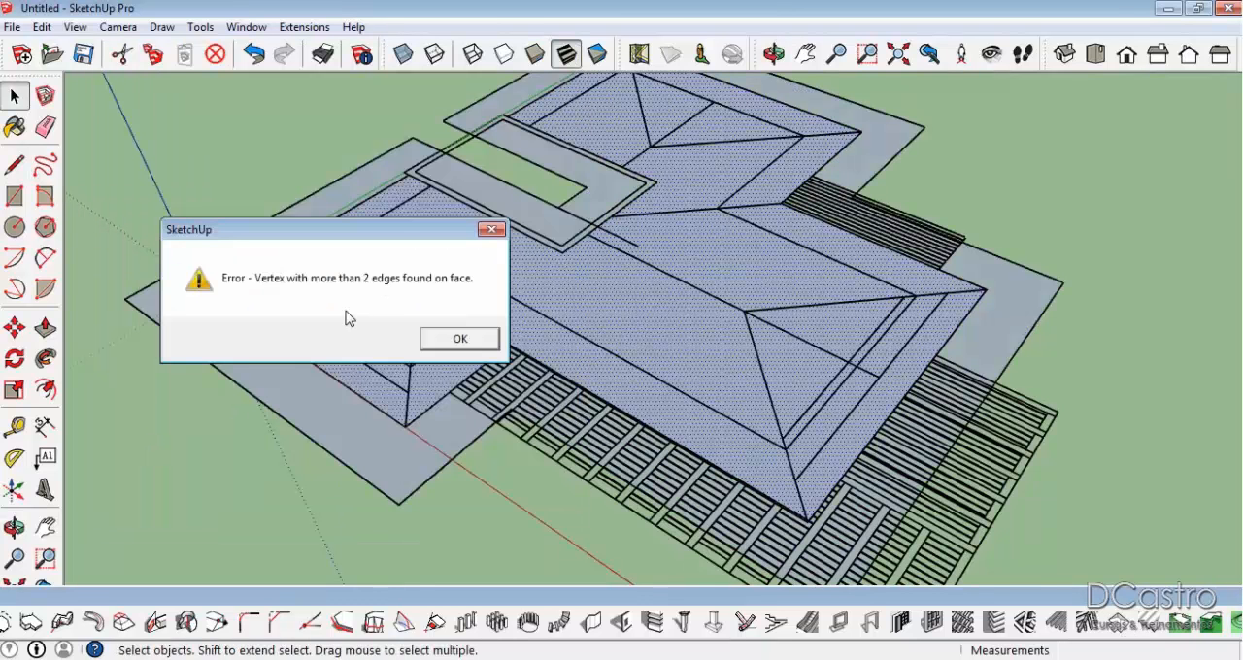
left_click(461, 341)
Undo the hip roof attempt to remove the overhang faces around the outline.
middle_click_drag(716, 344, 787, 391)
scroll(884, 445, "down", 2)
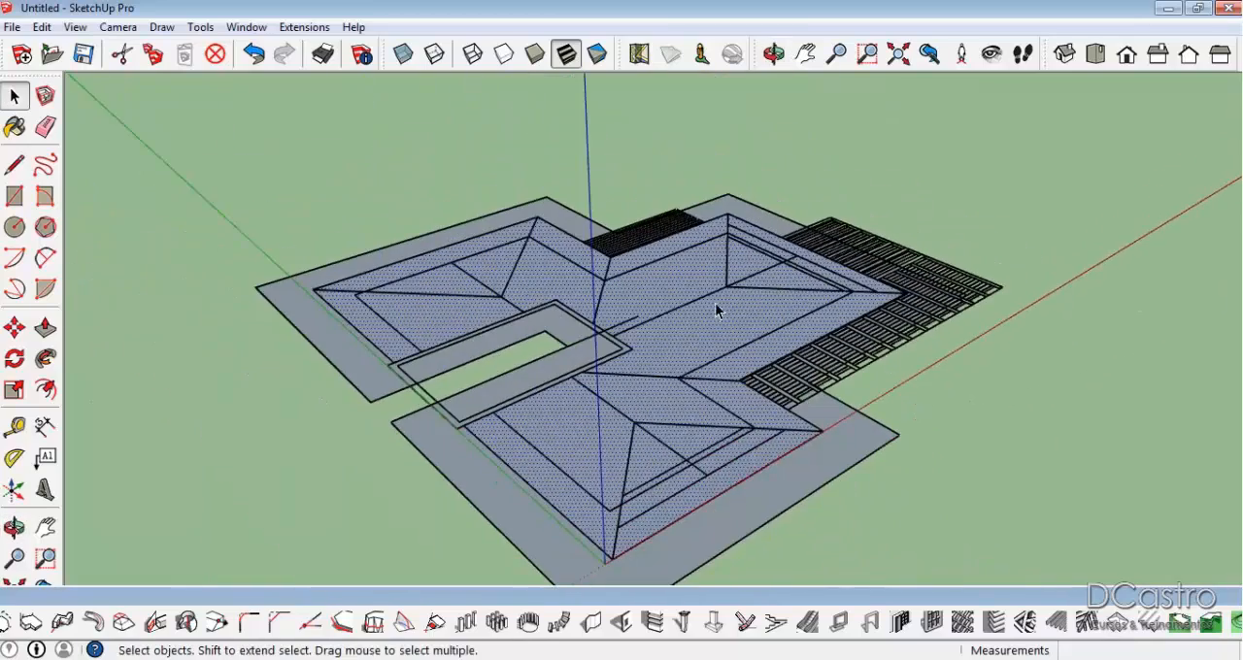
key("ctrl+z")
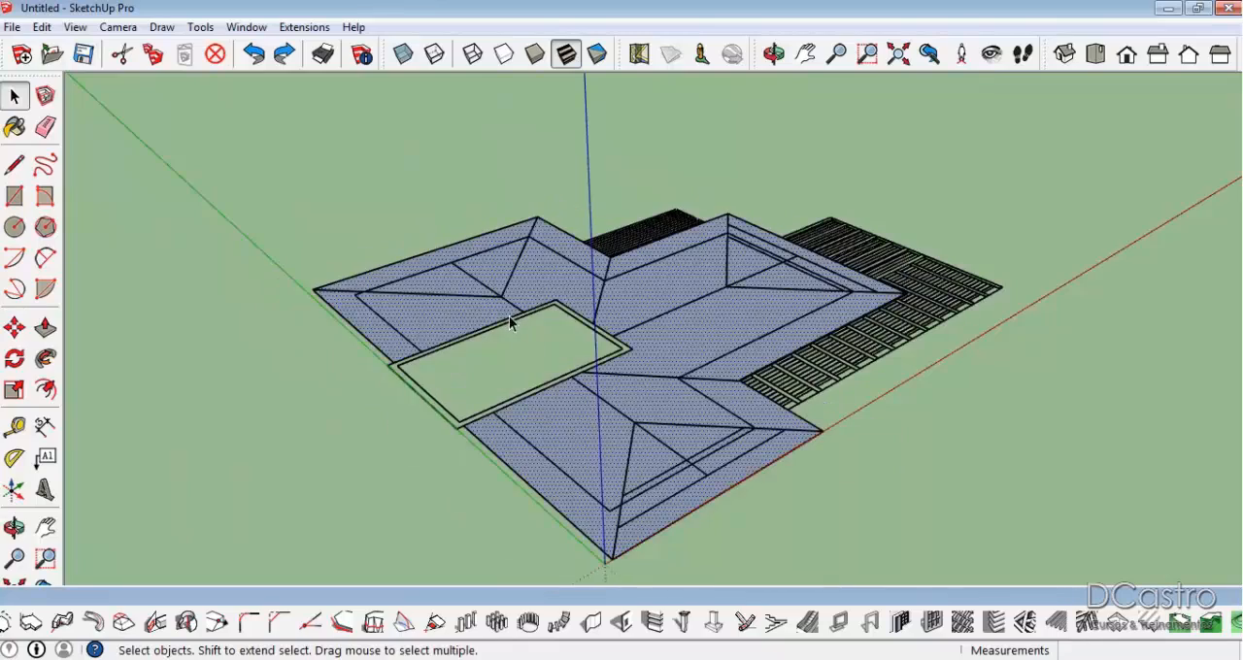
Clear the selection and review the hip roof settings, closing them without creating a roof.
middle_click_drag(782, 313, 452, 347)
scroll(649, 375, "up", 3)
middle_click_drag(649, 375, 483, 324)
left_click(488, 237)
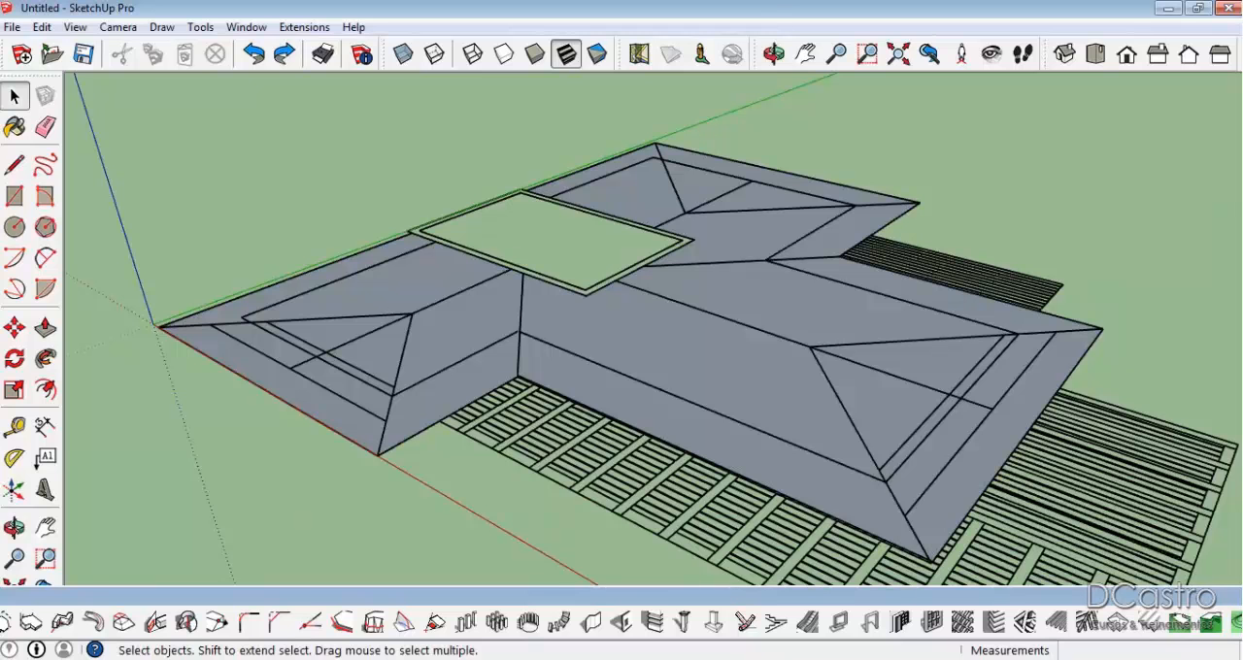
left_click(1117, 625)
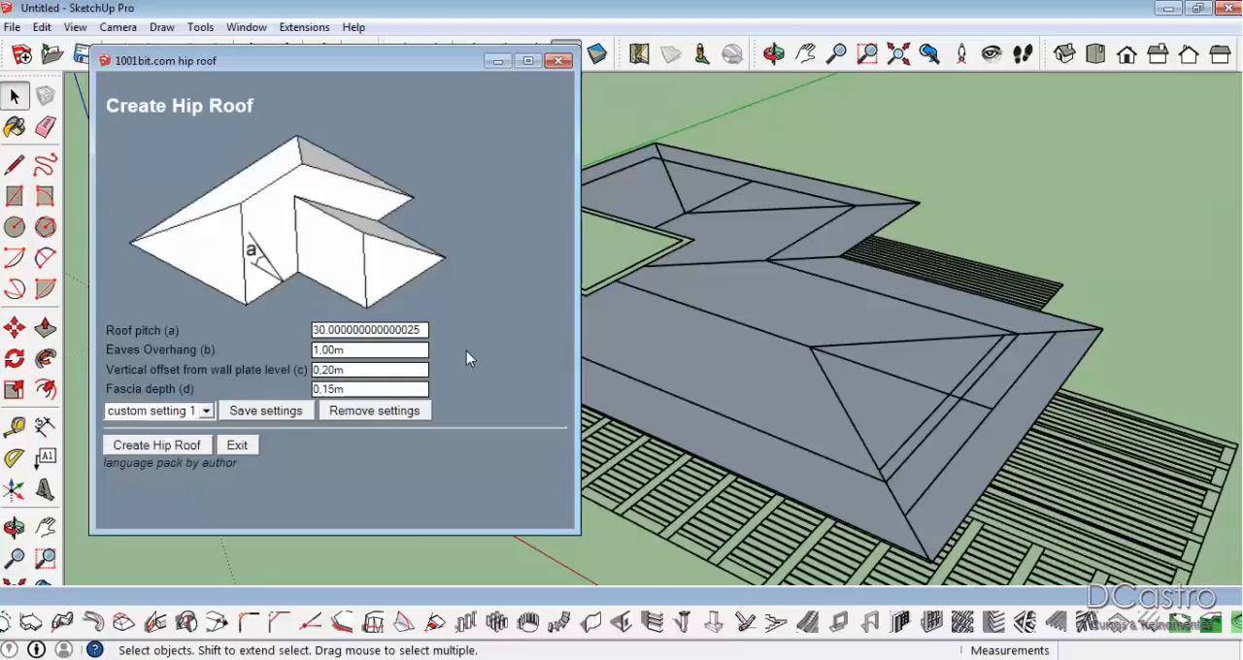
left_click(558, 61)
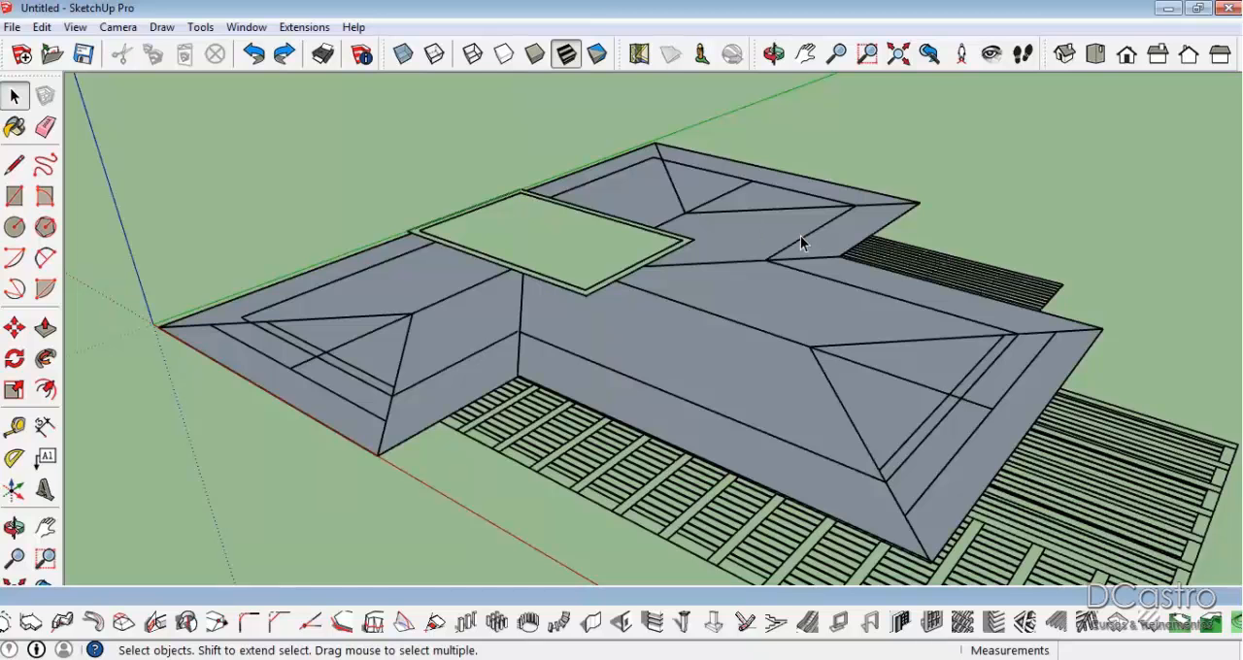
Select the traced roof face itself rather than the group lying over the outline.
left_click(700, 231)
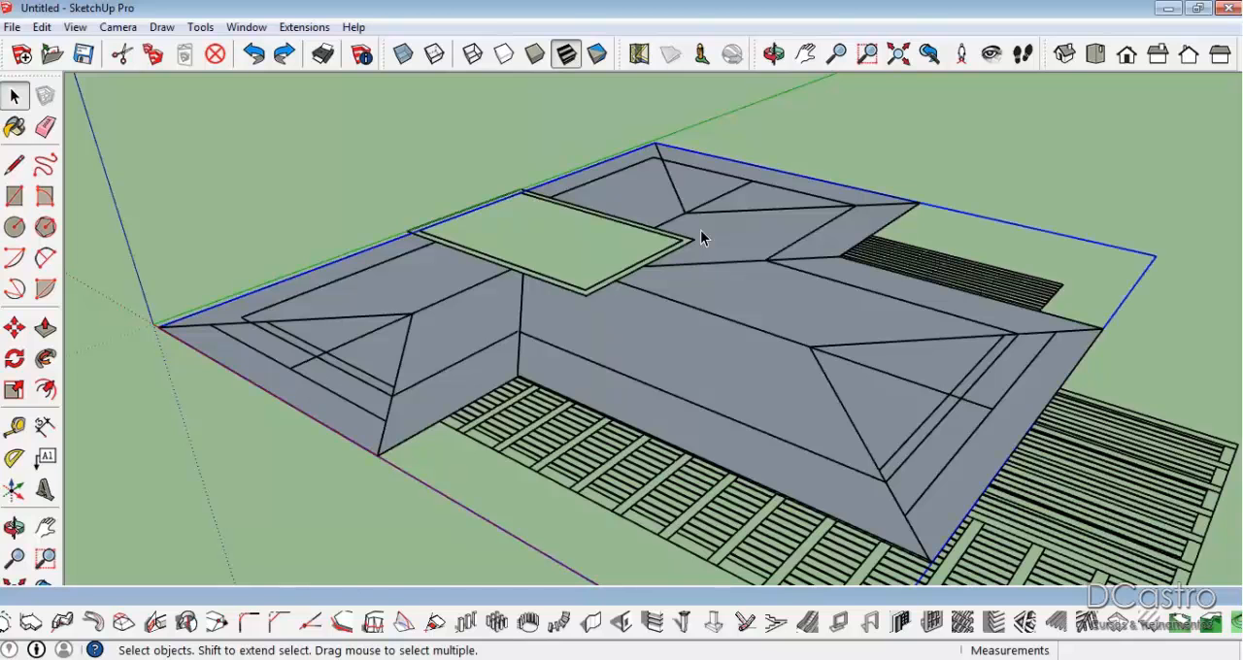
key("ctrl+y")
left_click(710, 233)
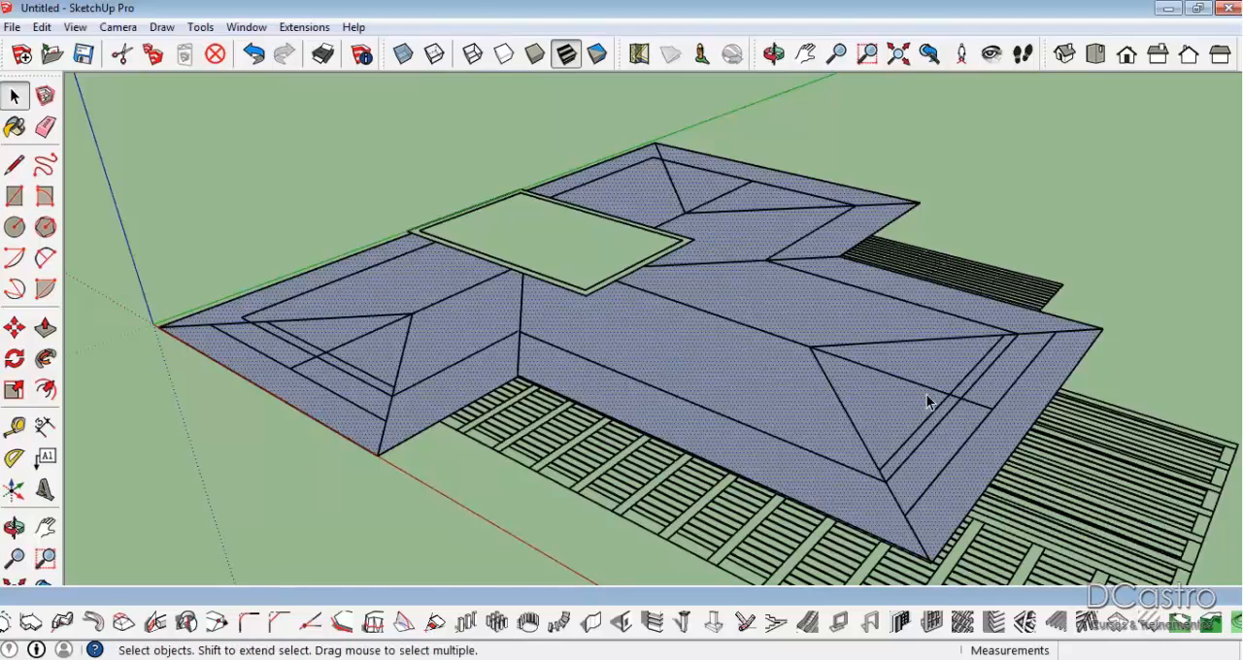
scroll(895, 390, "down", 2)
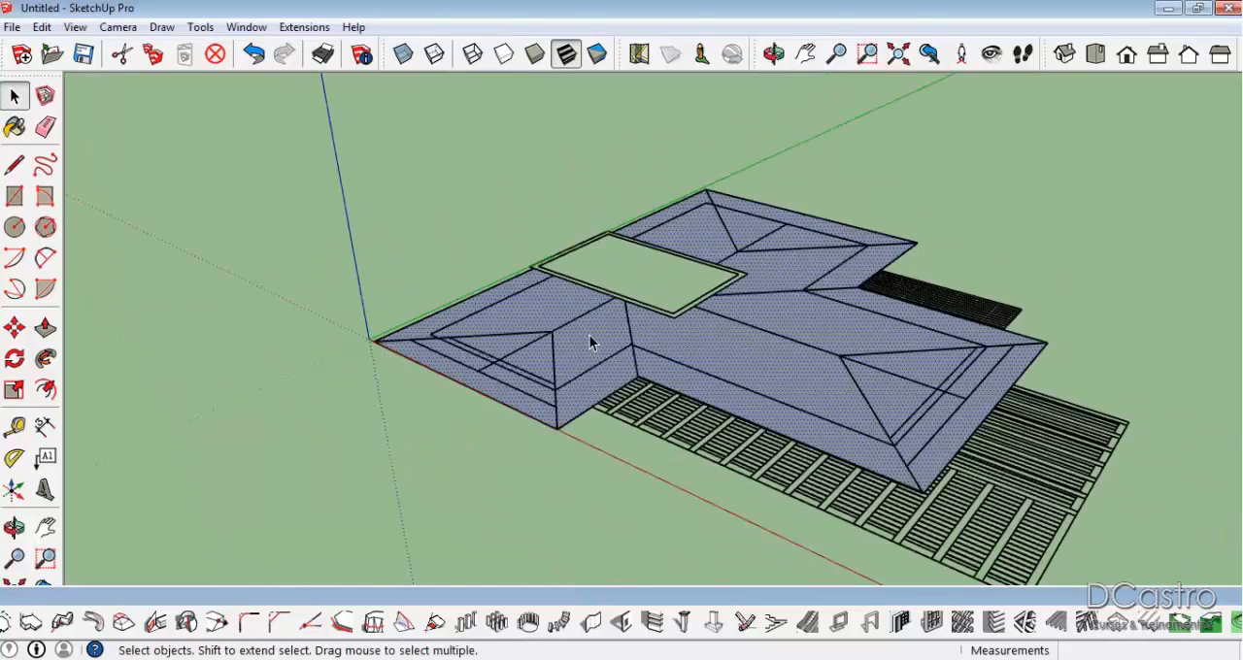
scroll(758, 353, "up", 2)
mouse_move(758, 353)
middle_mouse_down()
mouse_move(876, 373)
mouse_move(907, 325)
mouse_move(633, 344)
mouse_move(508, 317)
middle_mouse_up()
scroll(907, 325, "up", 2)
scroll(508, 316, "down", 1)
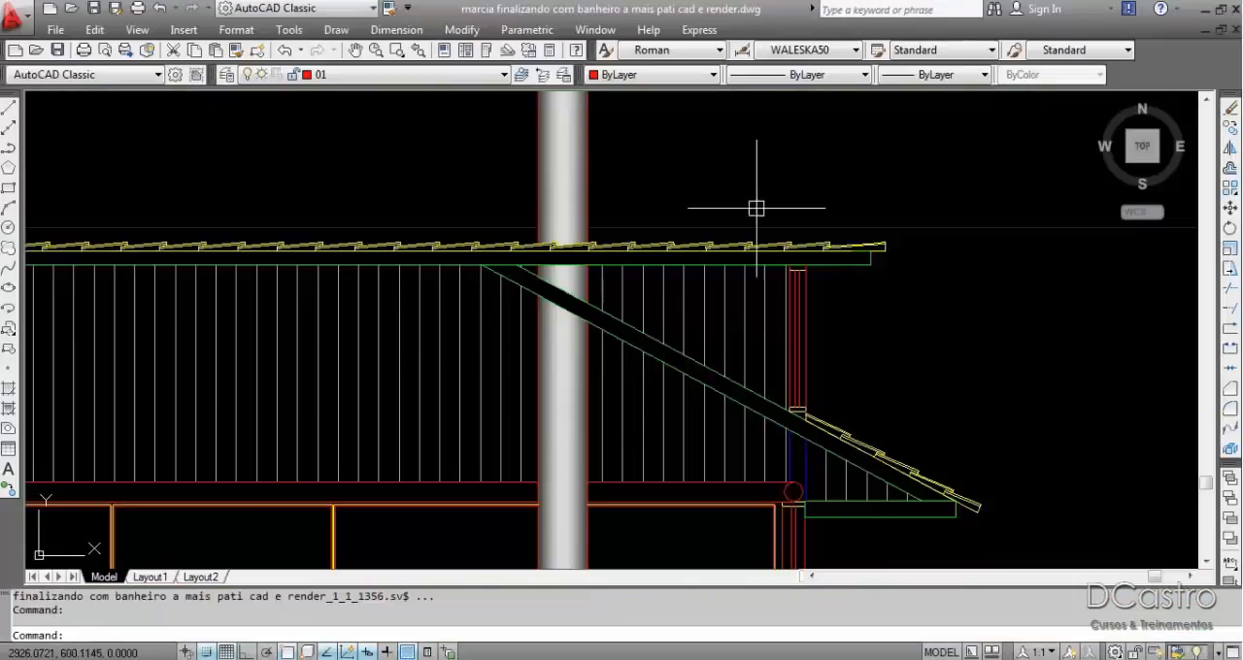
Switch to the AutoCAD drawing and examine the roof slopes, eaves and ridge in the sections, including the one through the water tank volume.
scroll(755, 194, "down", 3)
scroll(757, 186, "up", 5)
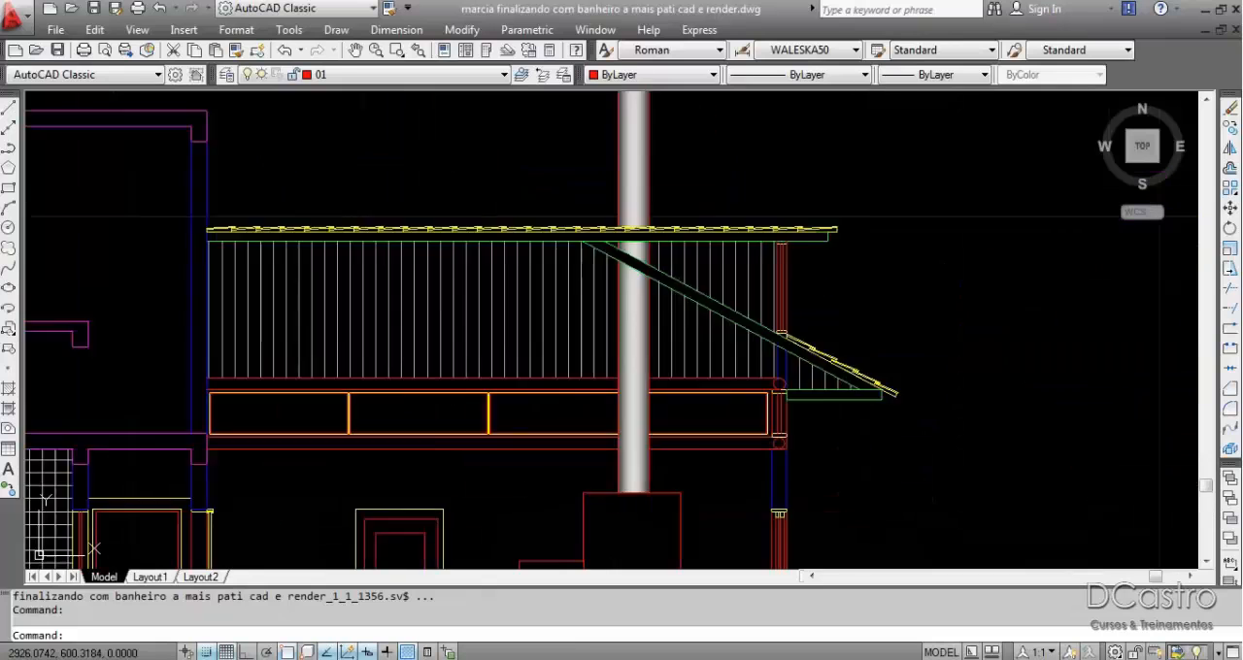
scroll(893, 442, "down", 6)
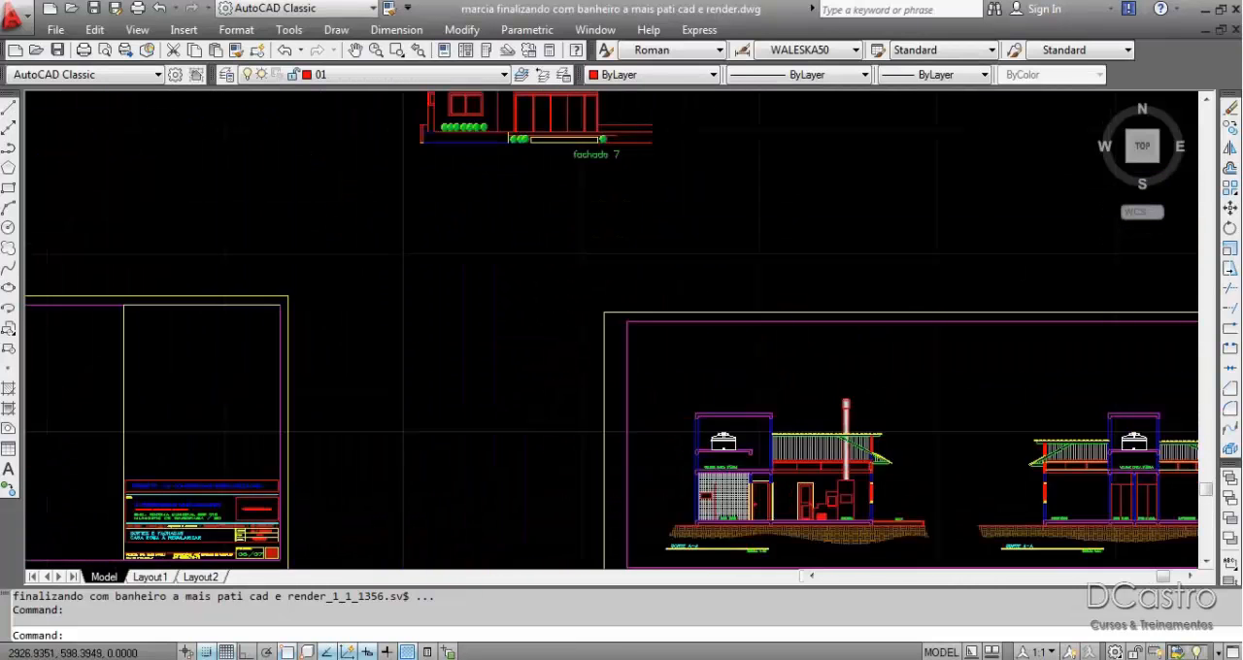
middle_click_drag(400, 447, 231, 264)
scroll(629, 460, "up", 6)
middle_click_drag(1044, 329, 522, 446)
scroll(635, 333, "up", 5)
middle_click_drag(635, 332, 636, 507)
scroll(475, 435, "up", 6)
scroll(636, 507, "down", 5)
middle_click_drag(449, 230, 671, 466)
scroll(671, 467, "down", 2)
scroll(839, 291, "up", 7)
middle_click_drag(793, 211, 544, 382)
scroll(544, 377, "down", 4)
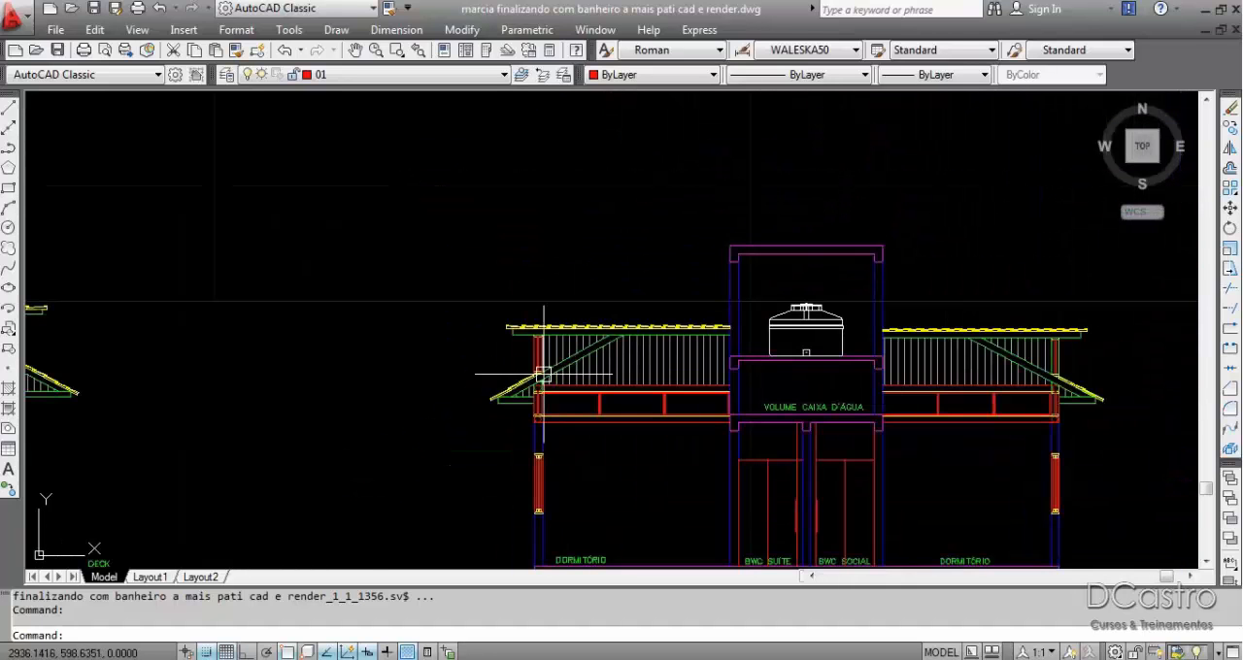
scroll(544, 373, "down", 3)
scroll(583, 320, "up", 8)
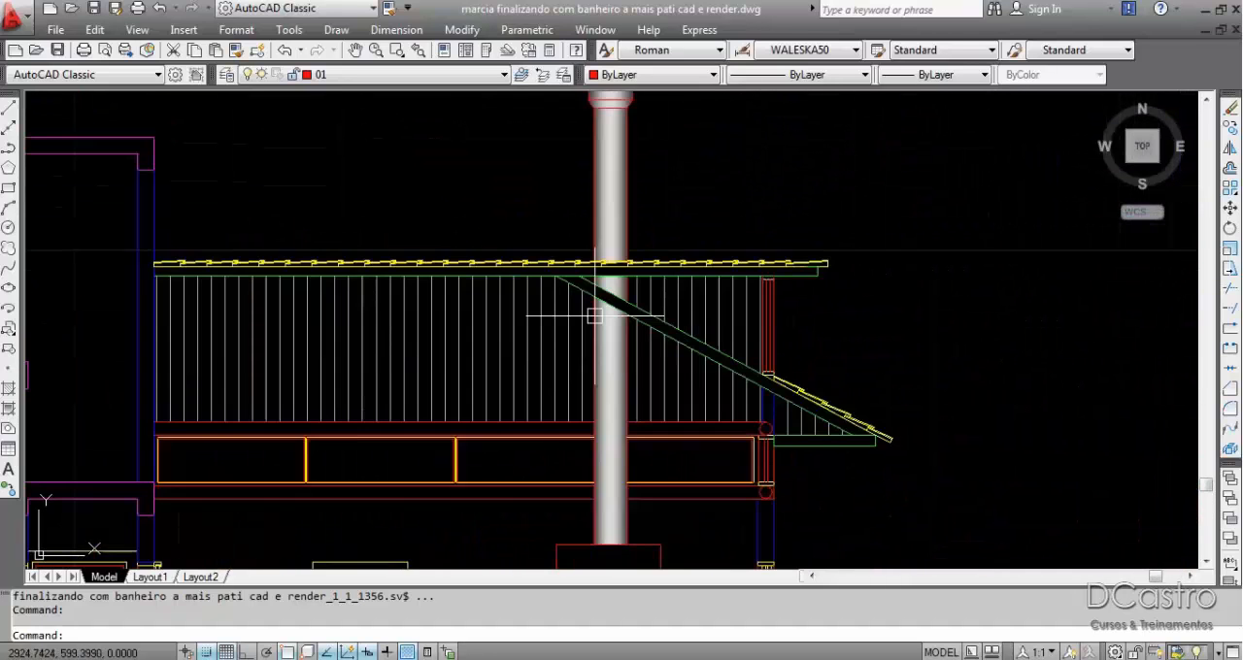
scroll(595, 316, "down", 8)
scroll(782, 353, "up", 3)
scroll(783, 353, "down", 4)
Examine the gable, roof slopes and eaves in the side elevation FACHADA LATERAL.
middle_click_drag(760, 354, 670, 112)
scroll(690, 325, "up", 4)
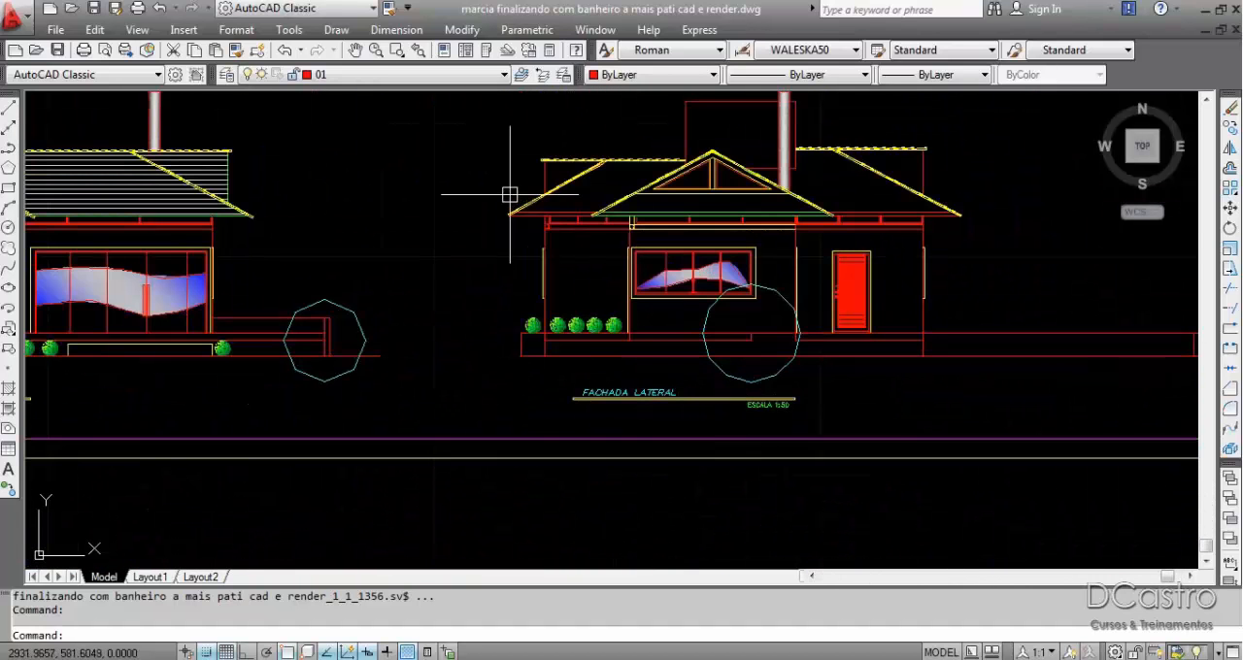
scroll(510, 199, "up", 3)
scroll(510, 194, "up", 1)
scroll(576, 320, "down", 5)
scroll(777, 291, "up", 4)
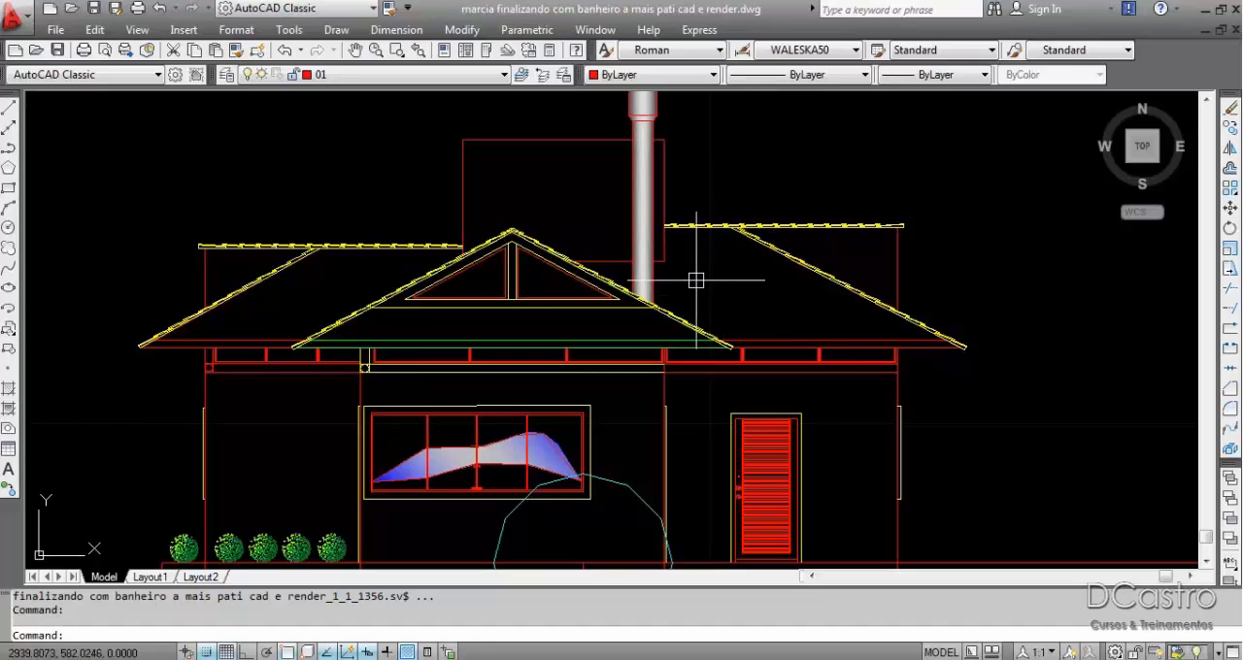
middle_click_drag(427, 280, 498, 283)
scroll(498, 283, "up", 2)
middle_click_drag(498, 284, 625, 277)
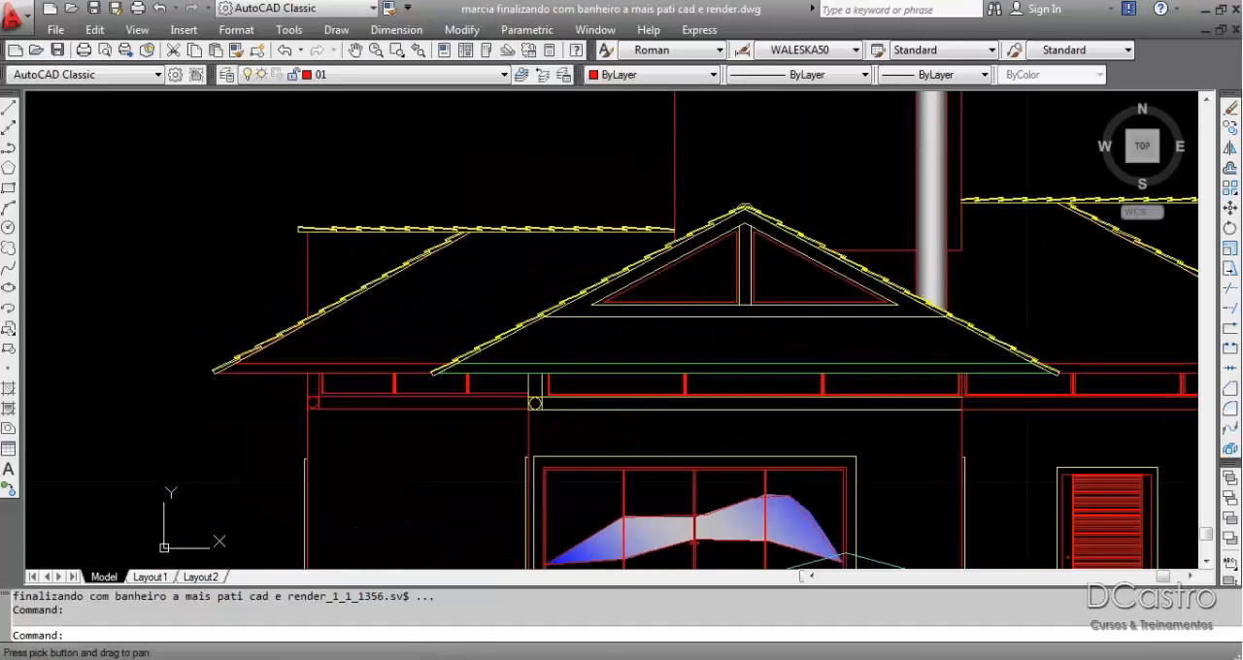
scroll(1022, 216, "down", 8)
scroll(1029, 195, "up", 3)
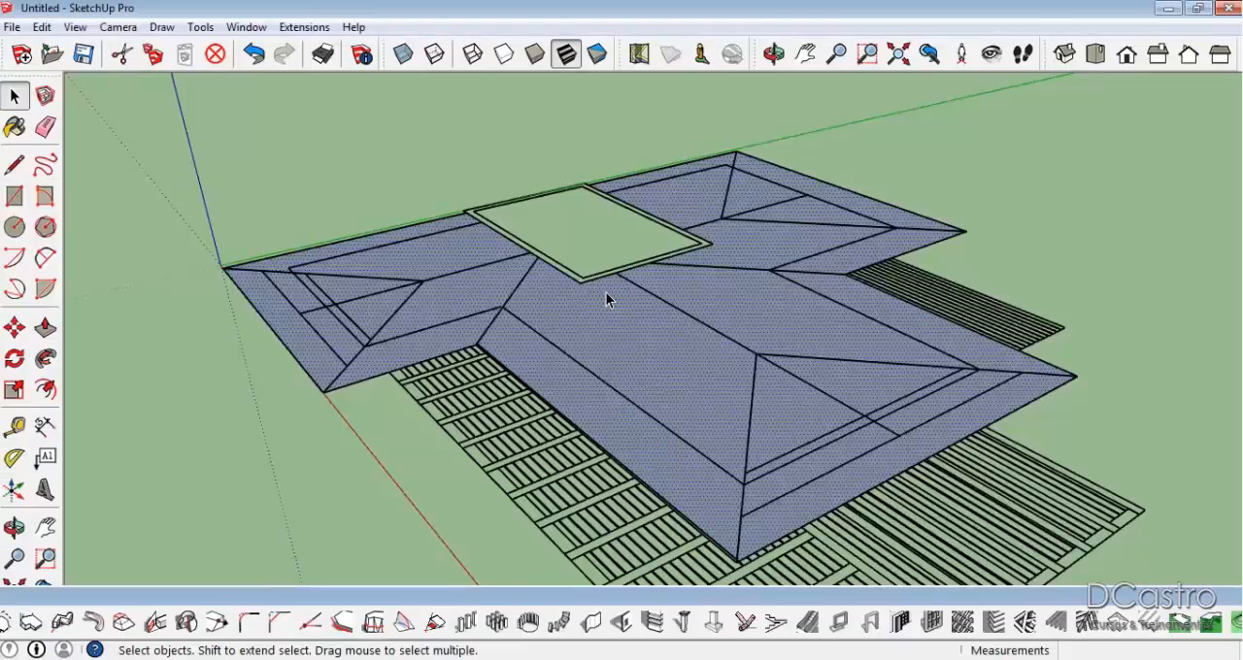
middle_click_drag(606, 299, 616, 346)
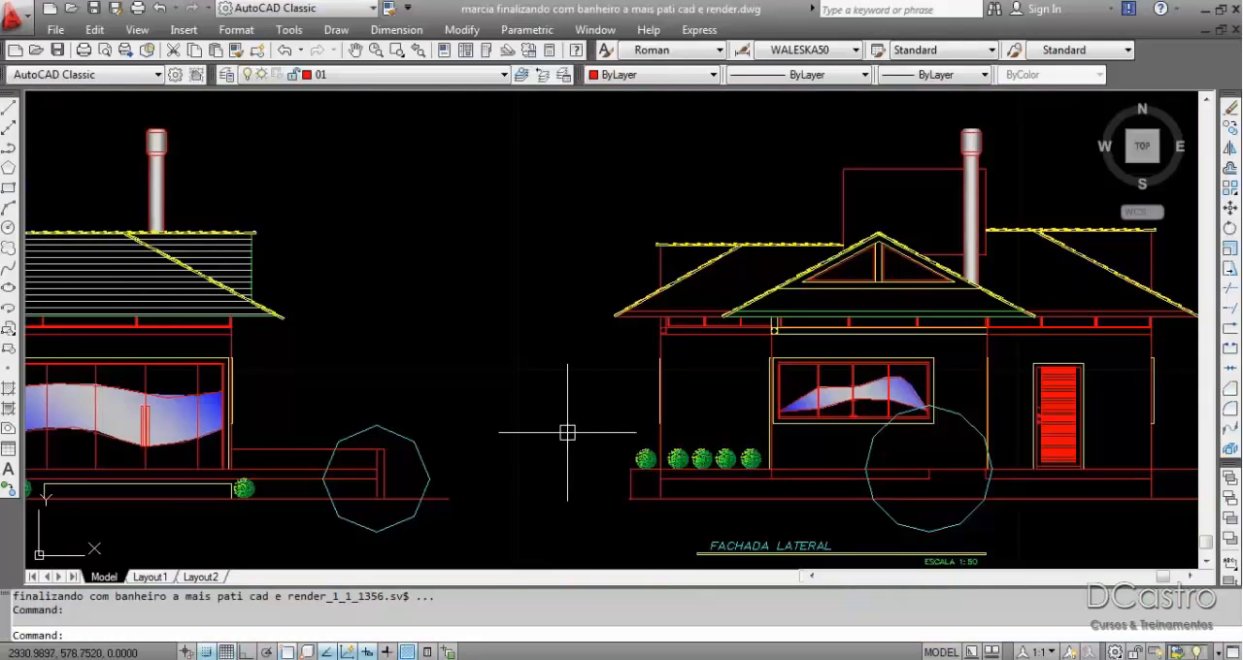
scroll(567, 434, "down", 2)
scroll(566, 435, "up", 6)
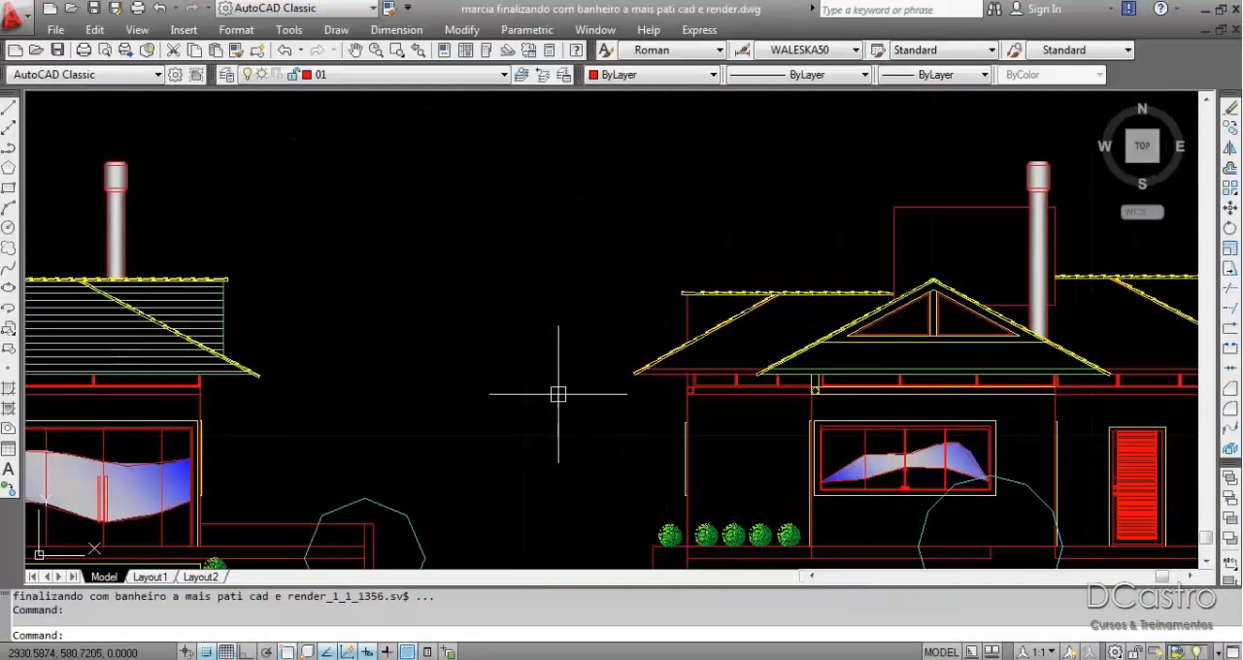
Draw a horizontal line 1 unit long inward from the lower end of the leftmost roof slope in the elevation, with Ortho on.
scroll(641, 401, "up", 1)
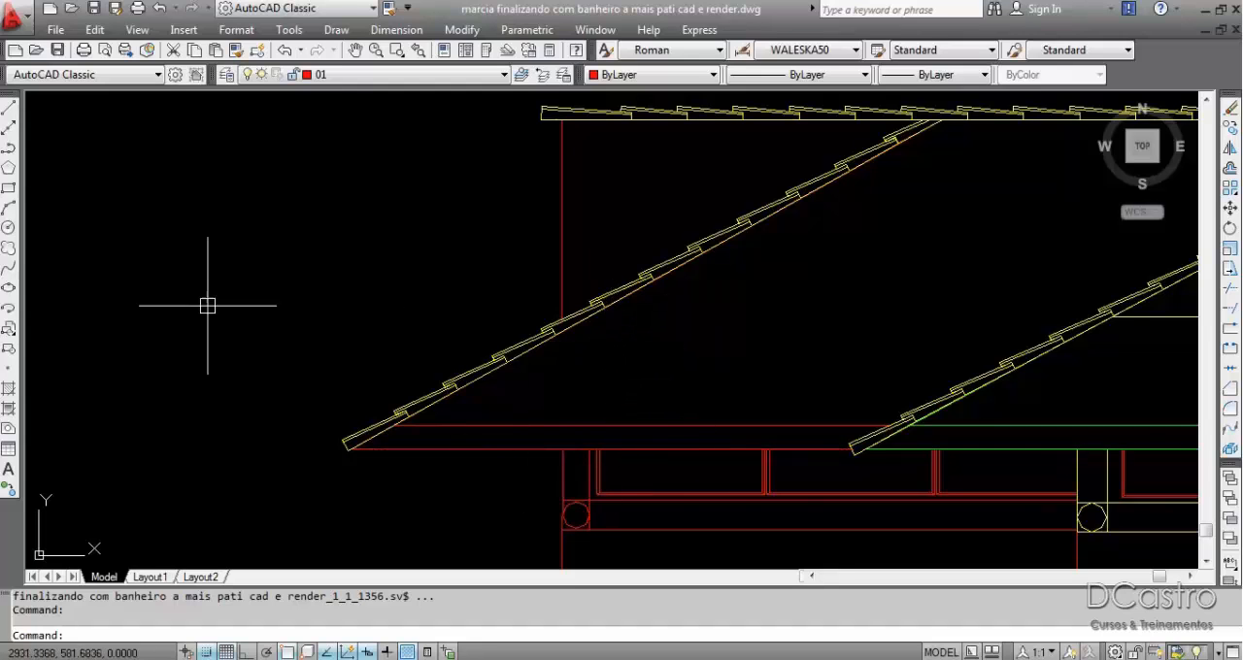
type("l")
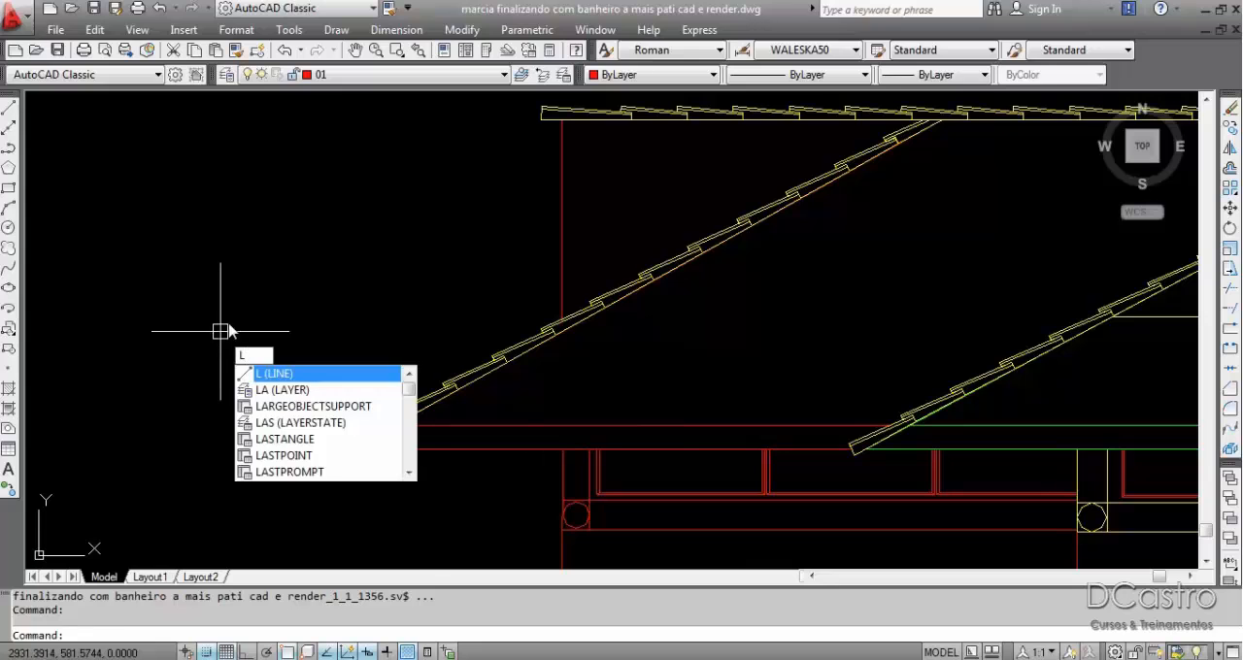
key("Return")
scroll(256, 458, "up", 4)
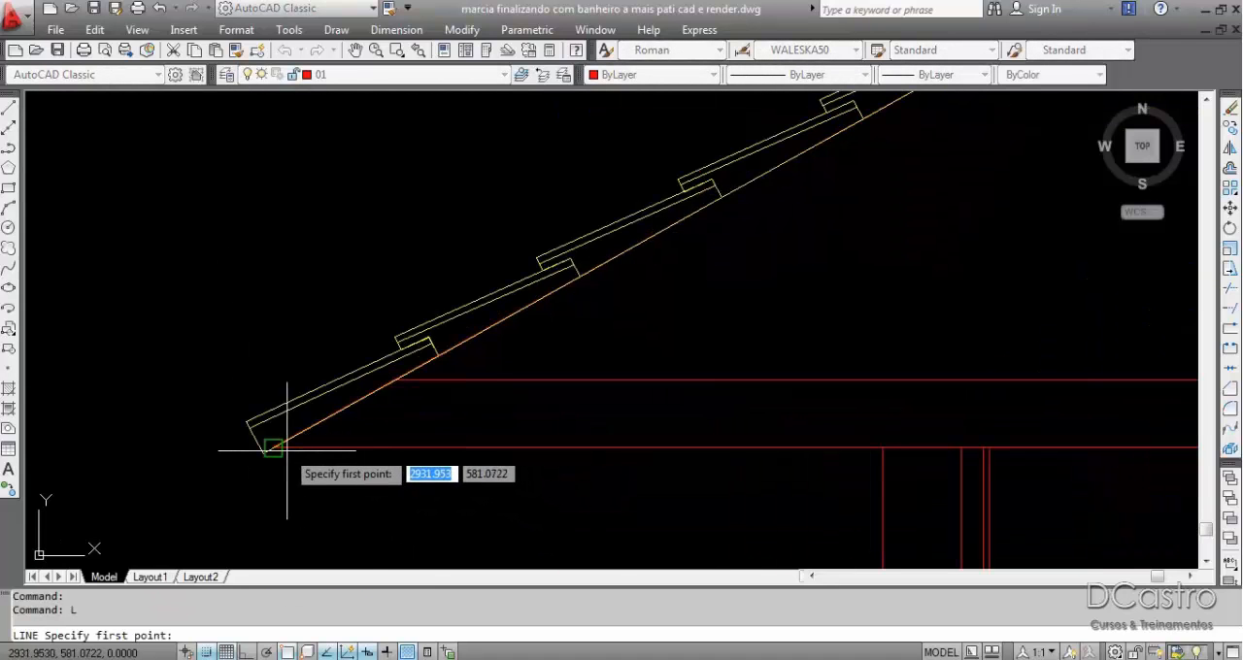
left_click(273, 449)
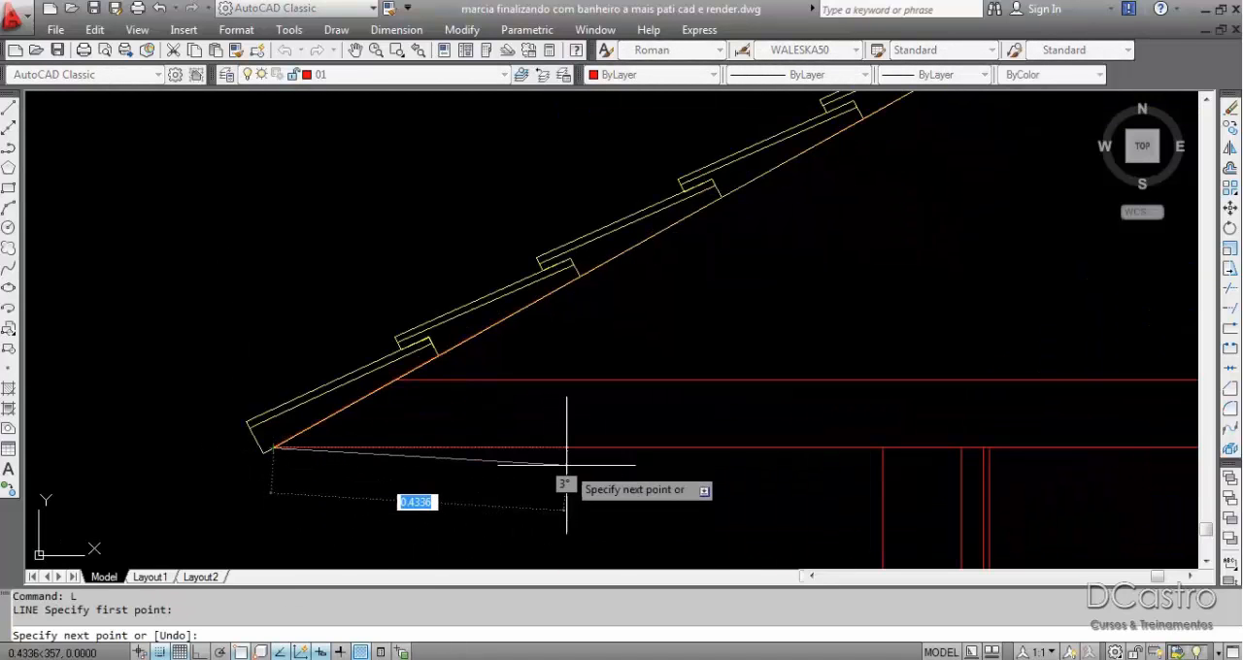
key("F8")
scroll(597, 458, "down", 3)
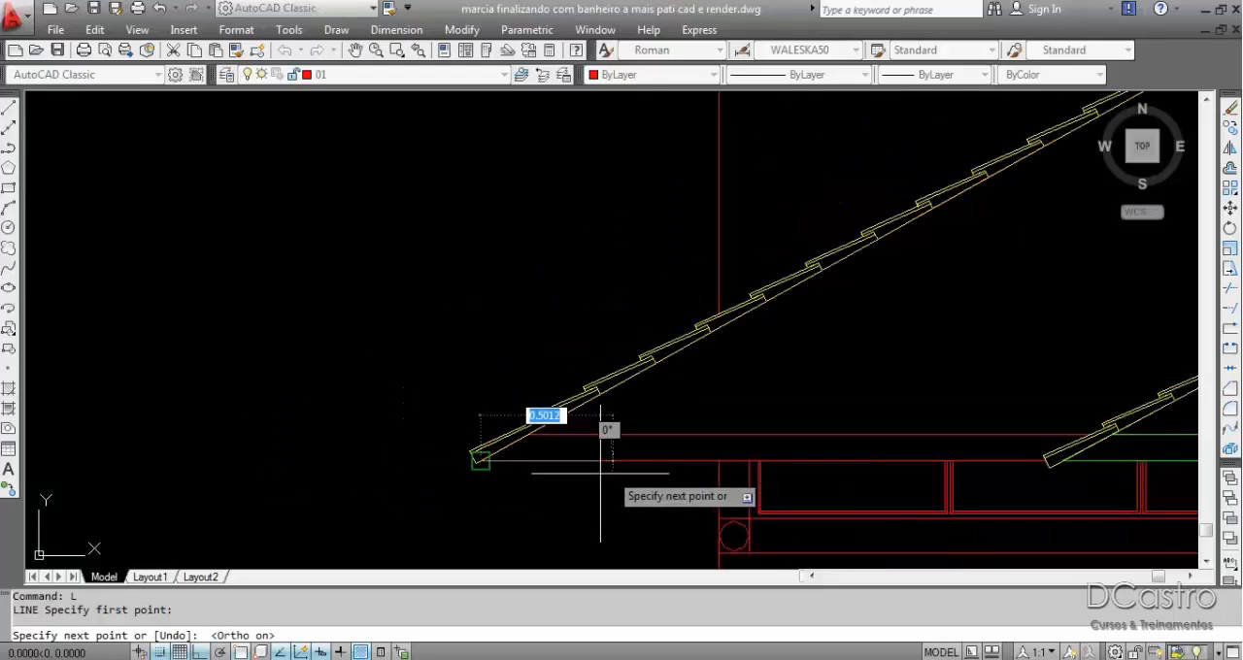
scroll(616, 474, "up", 3)
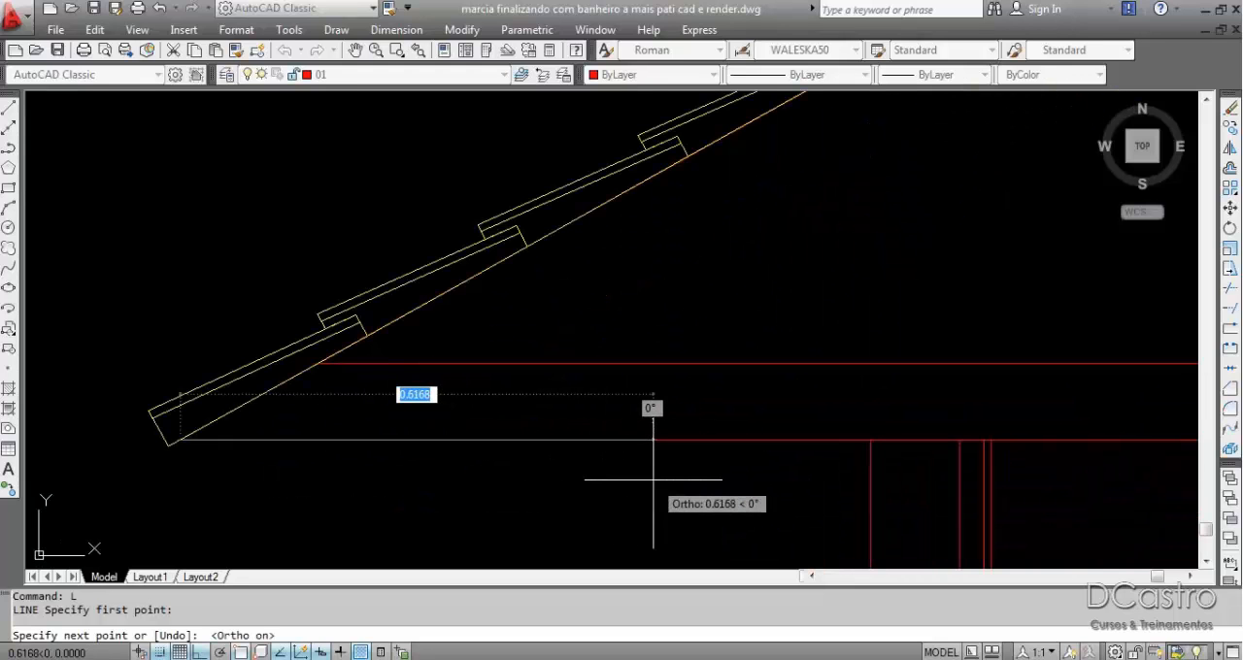
key("Return")
scroll(707, 486, "up", 3)
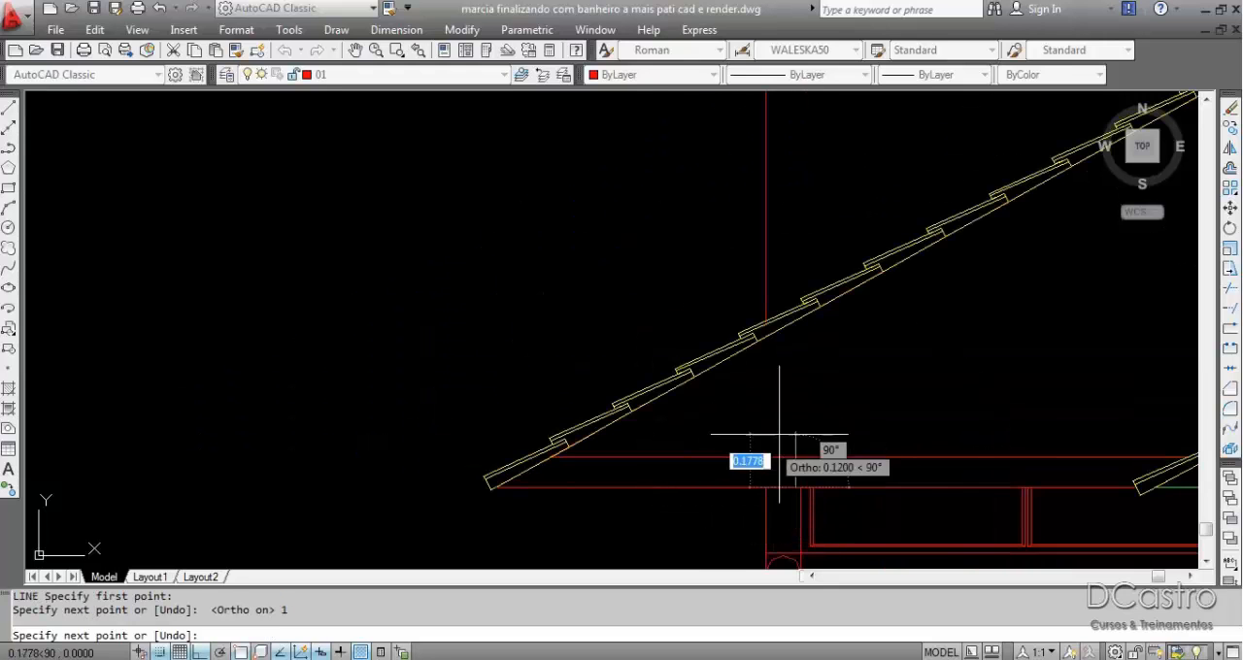
Draw a vertical line about 0.4 units long upward from the end of the horizontal line, and finish the line command.
scroll(882, 391, "up", 3)
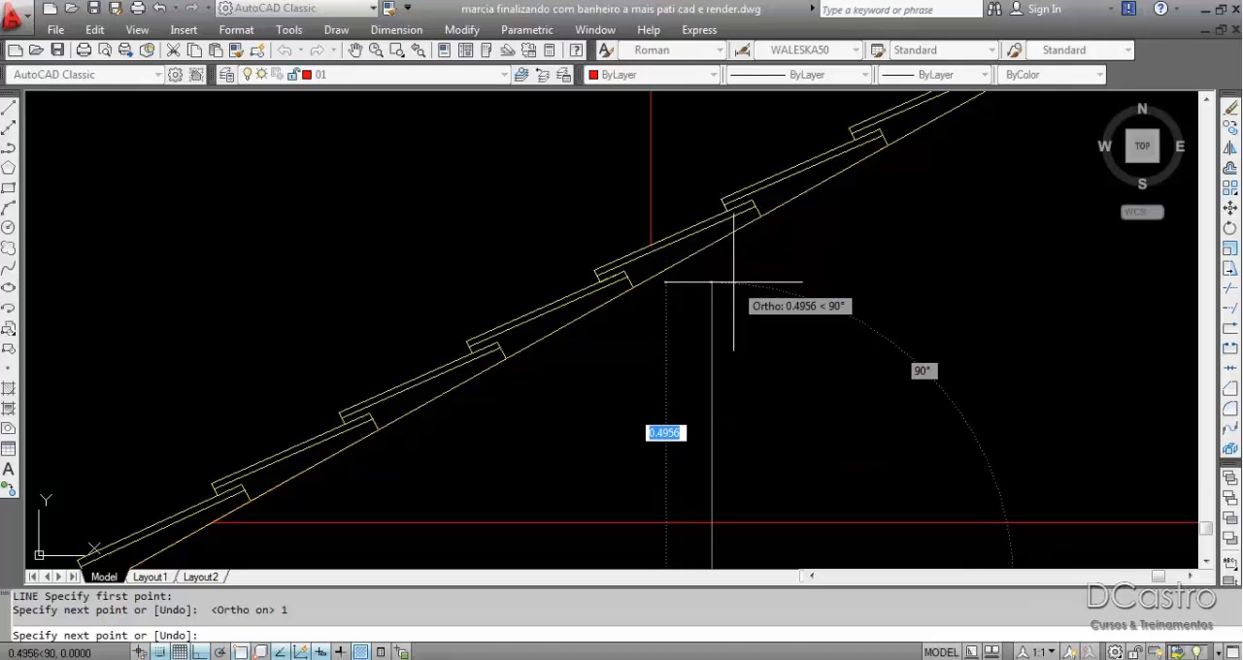
scroll(732, 252, "down", 2)
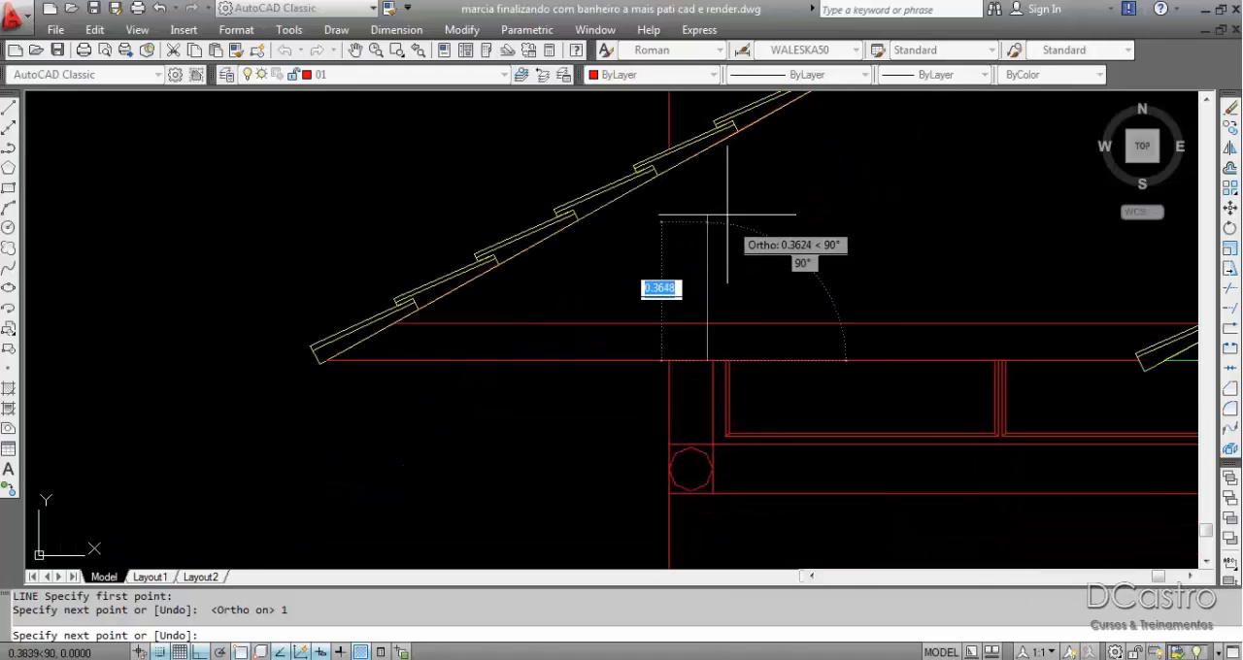
left_click(692, 201)
key("Escape")
middle_click_drag(883, 205, 845, 279)
middle_click_drag(670, 331, 666, 303)
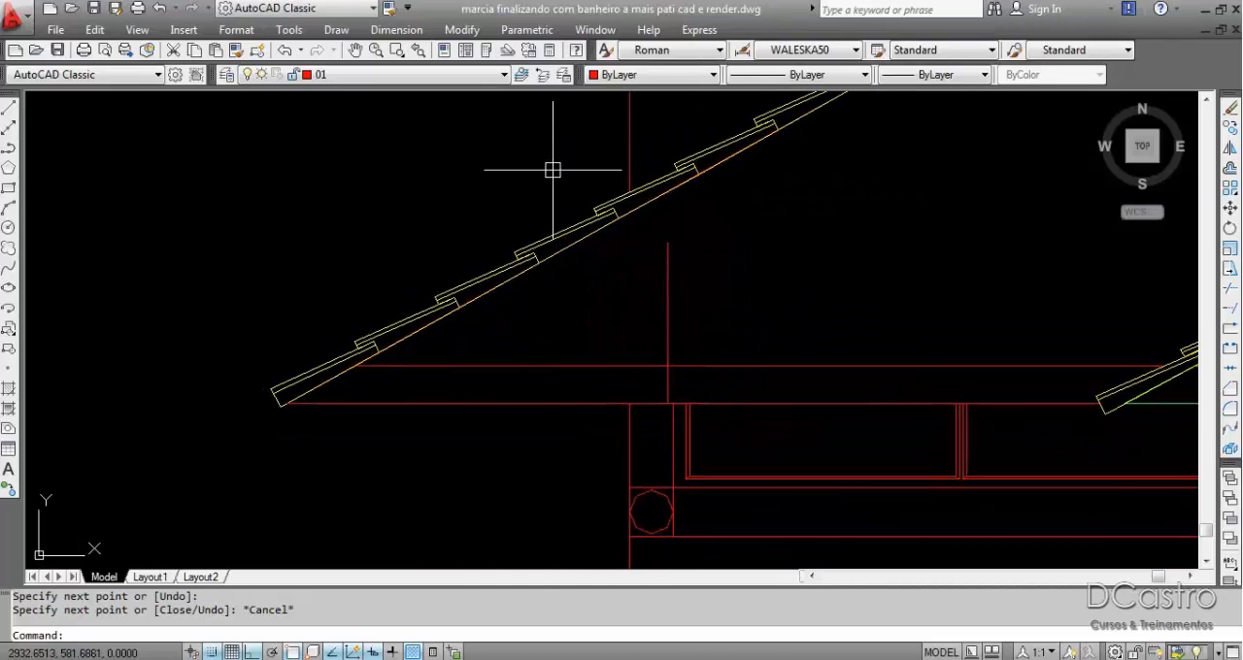
left_click(383, 32)
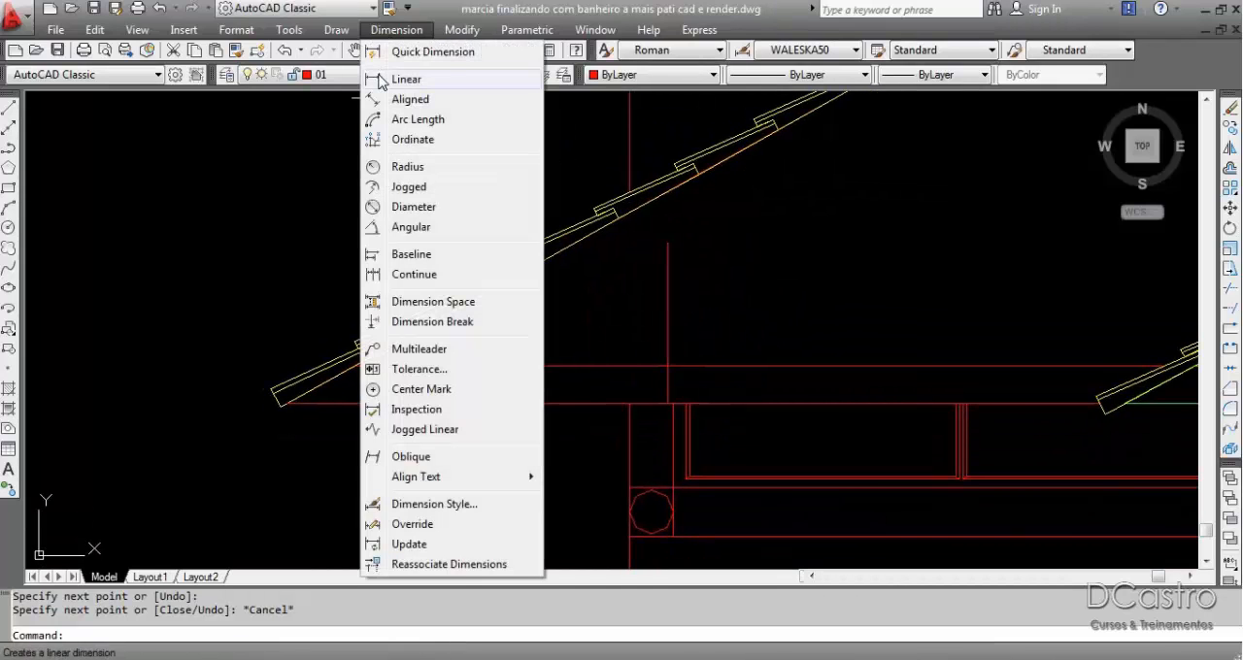
left_click(406, 79)
left_click(668, 404)
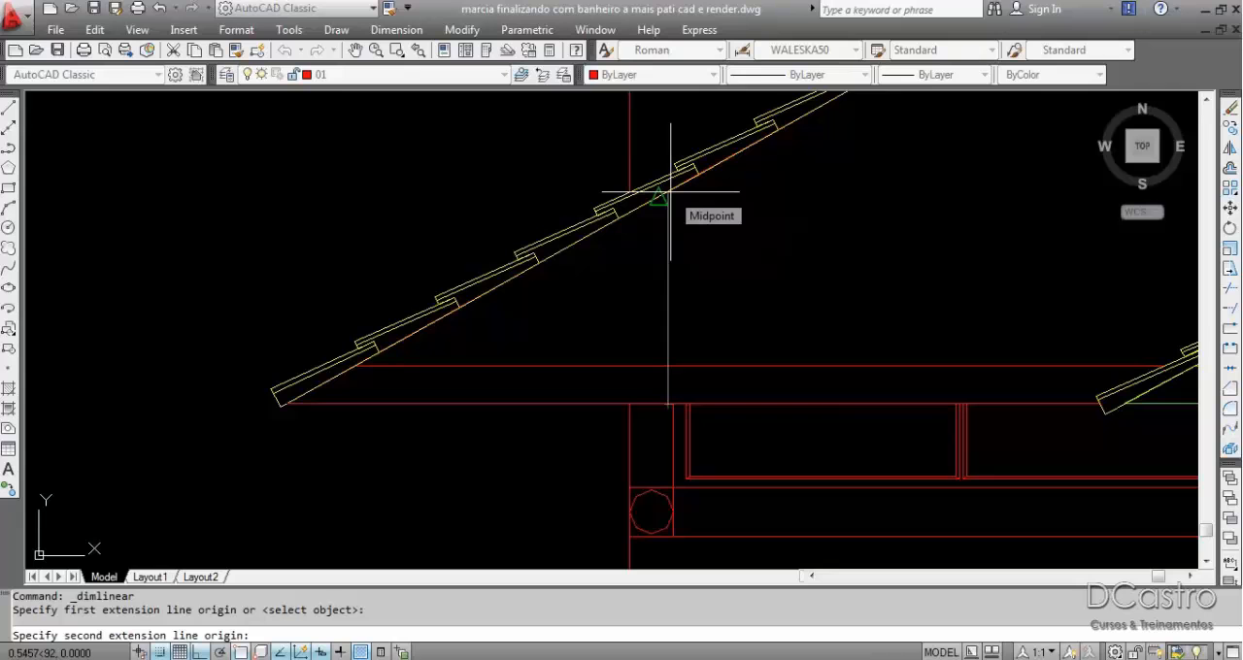
key("F8")
scroll(670, 192, "up", 4)
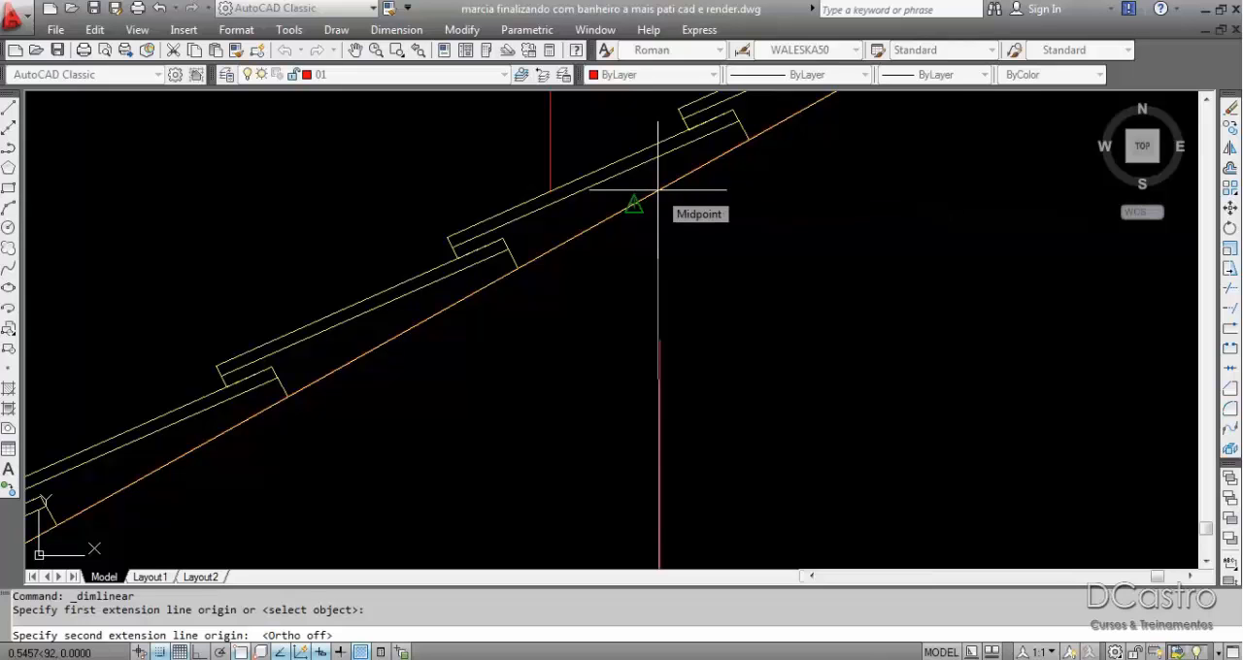
key("Escape")
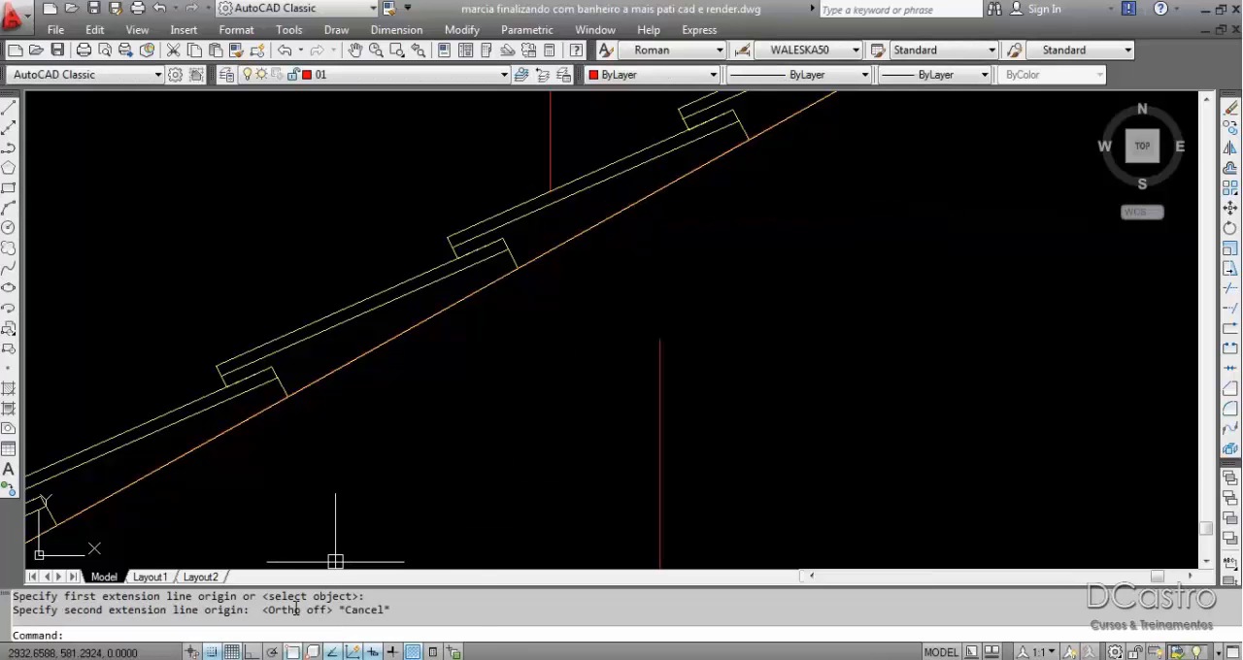
right_click(295, 652)
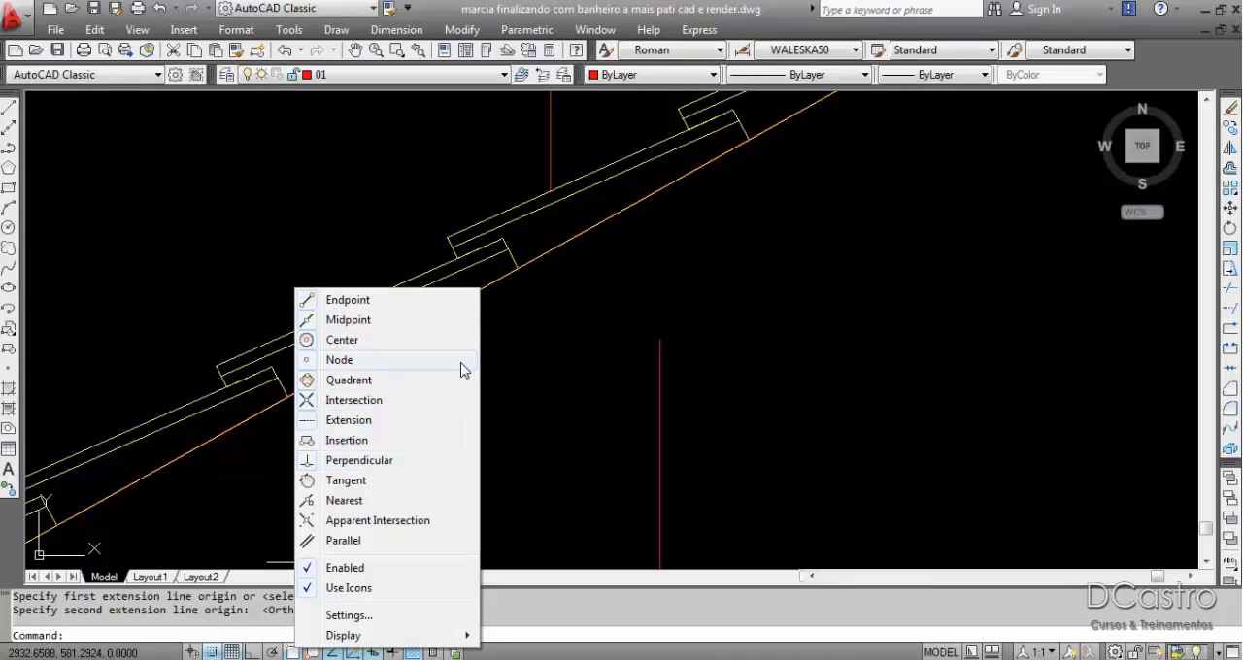
left_click(567, 347)
left_click(647, 333)
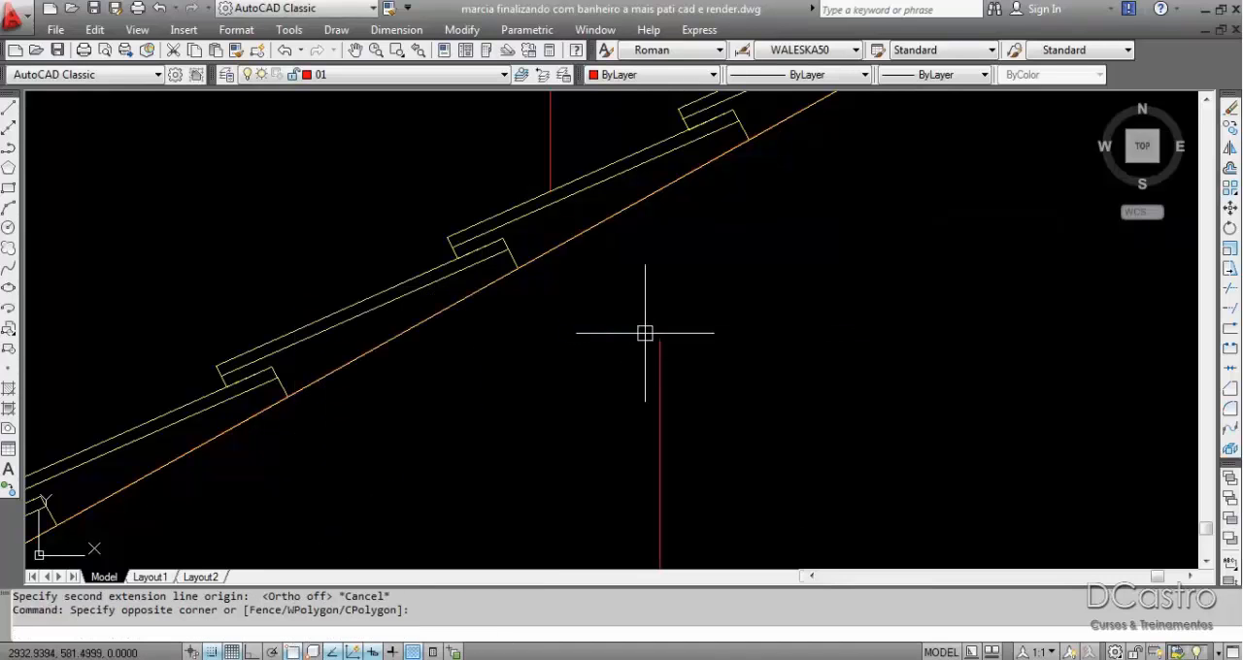
Draw a second vertical line from the first one's upper end to beyond the underside of the roof slope.
type("l")
key("Return")
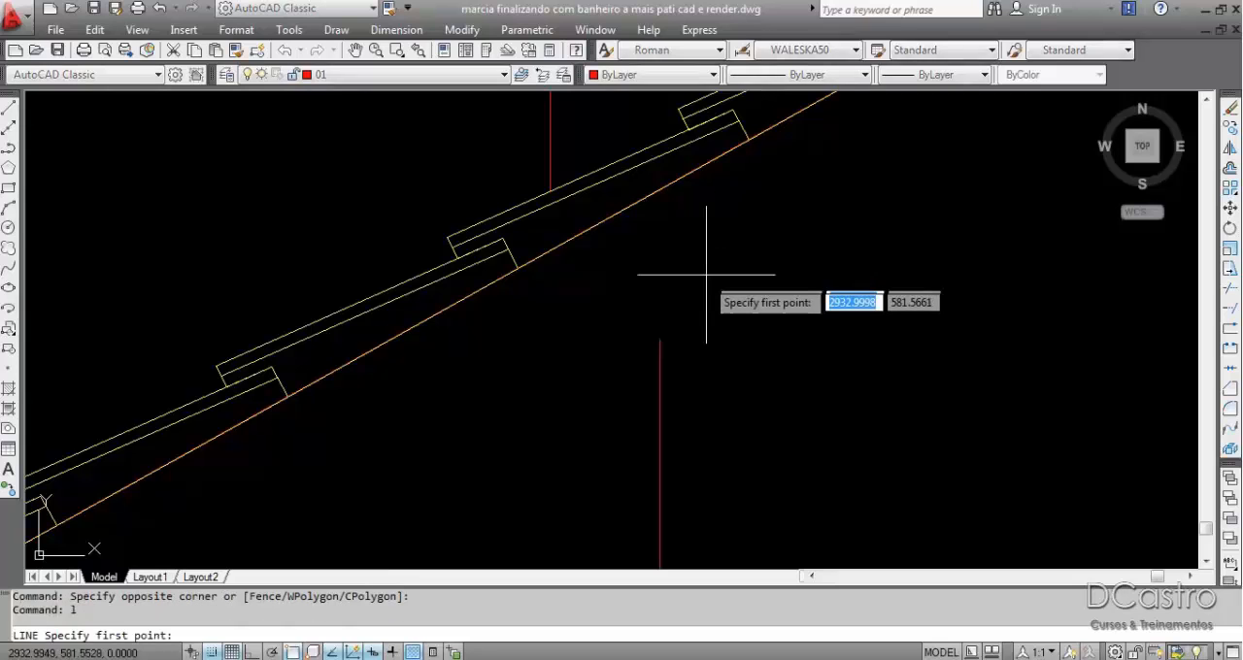
left_click(660, 339)
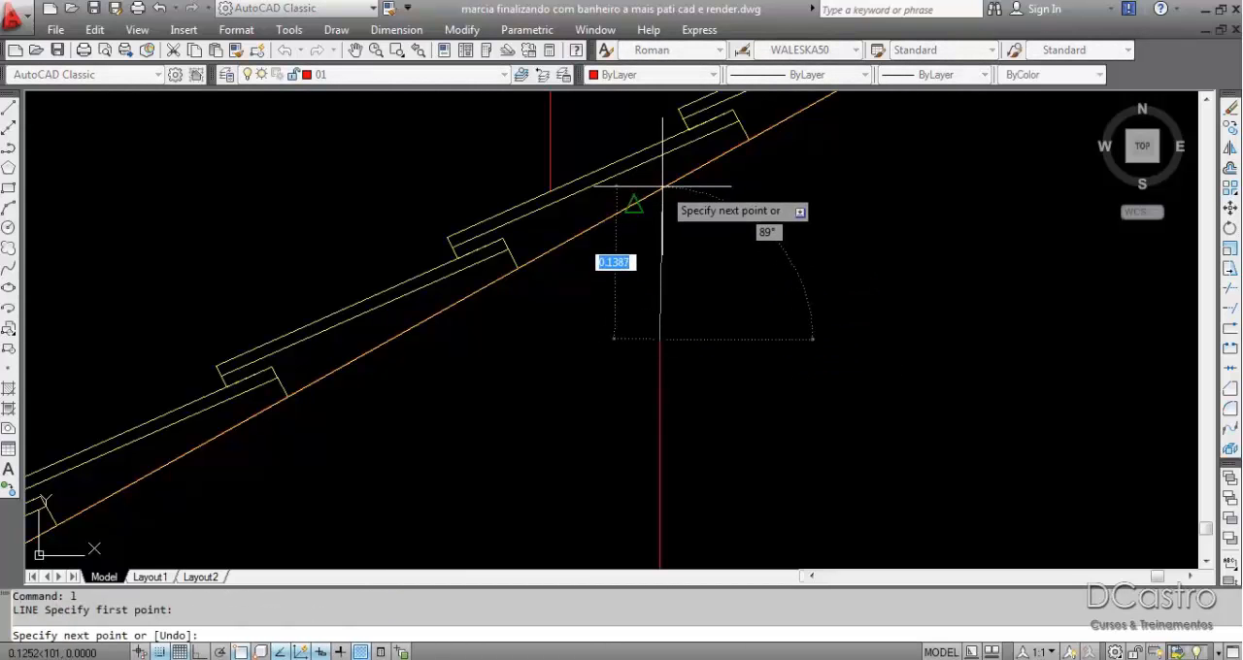
scroll(666, 168, "up", 5)
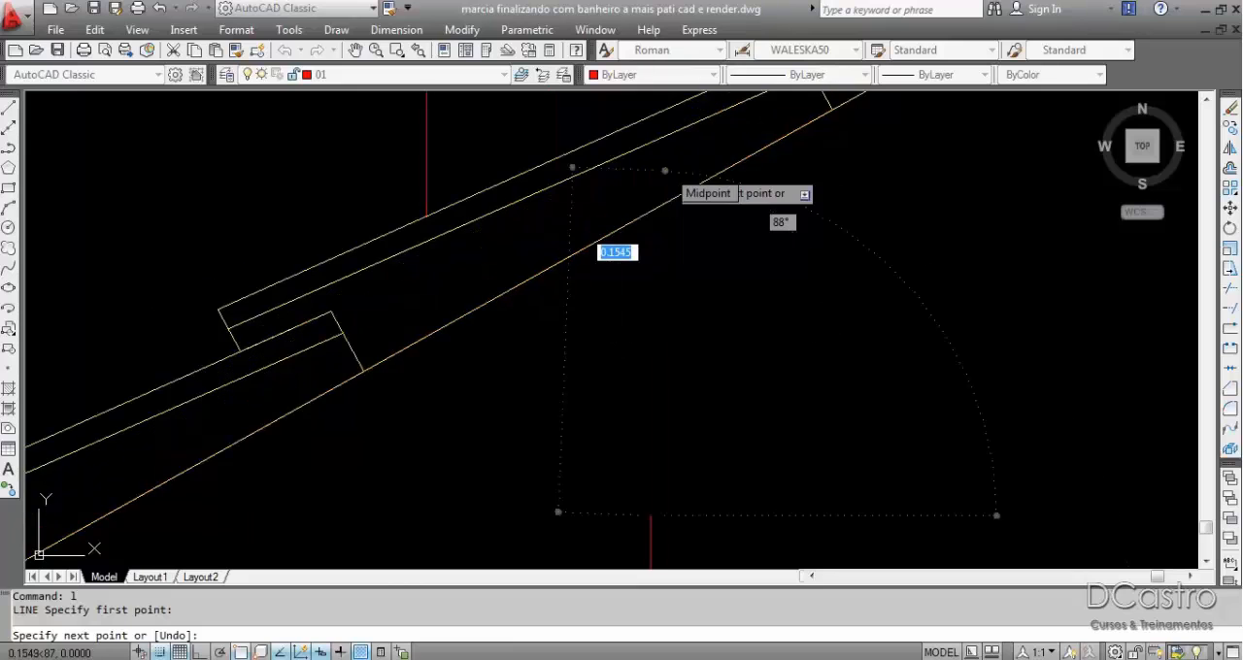
key("F8")
key("Escape")
Trim off the part of the vertical line that projects above the underside of the roof slope.
type("tr")
key("Return")
key("Return")
left_click(642, 182)
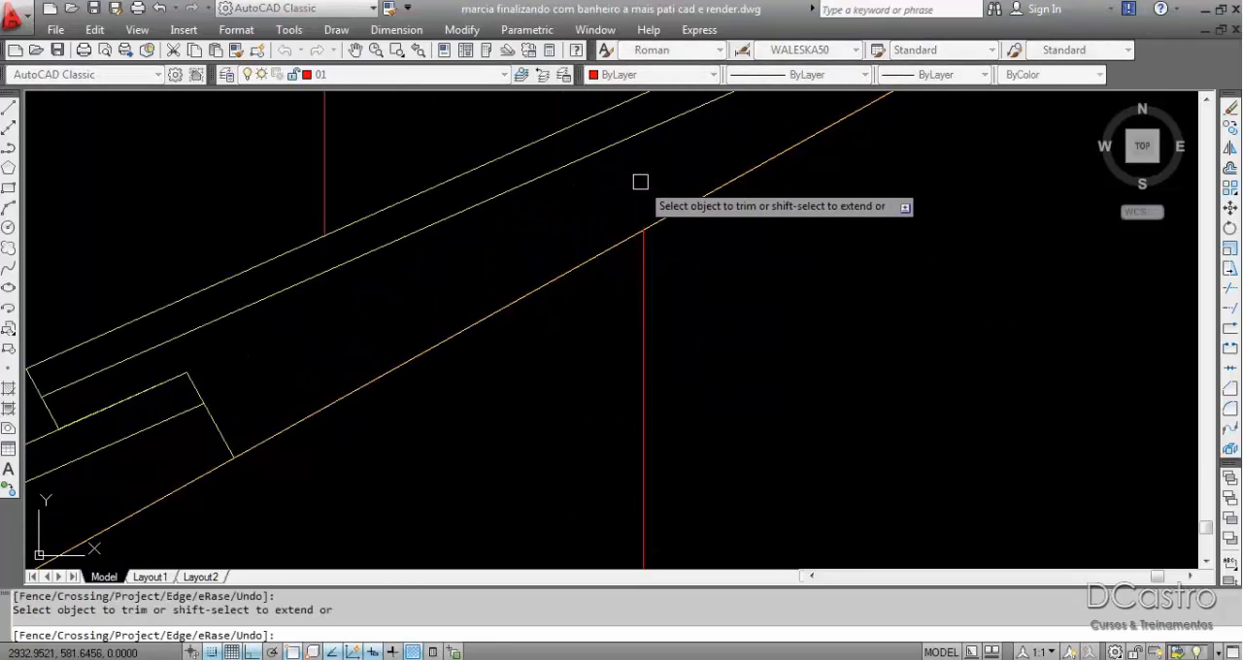
key("Escape")
Add a vertical linear dimension from the underside of the roof slope down to the horizontal eave line.
scroll(729, 244, "down", 5)
left_click(399, 30)
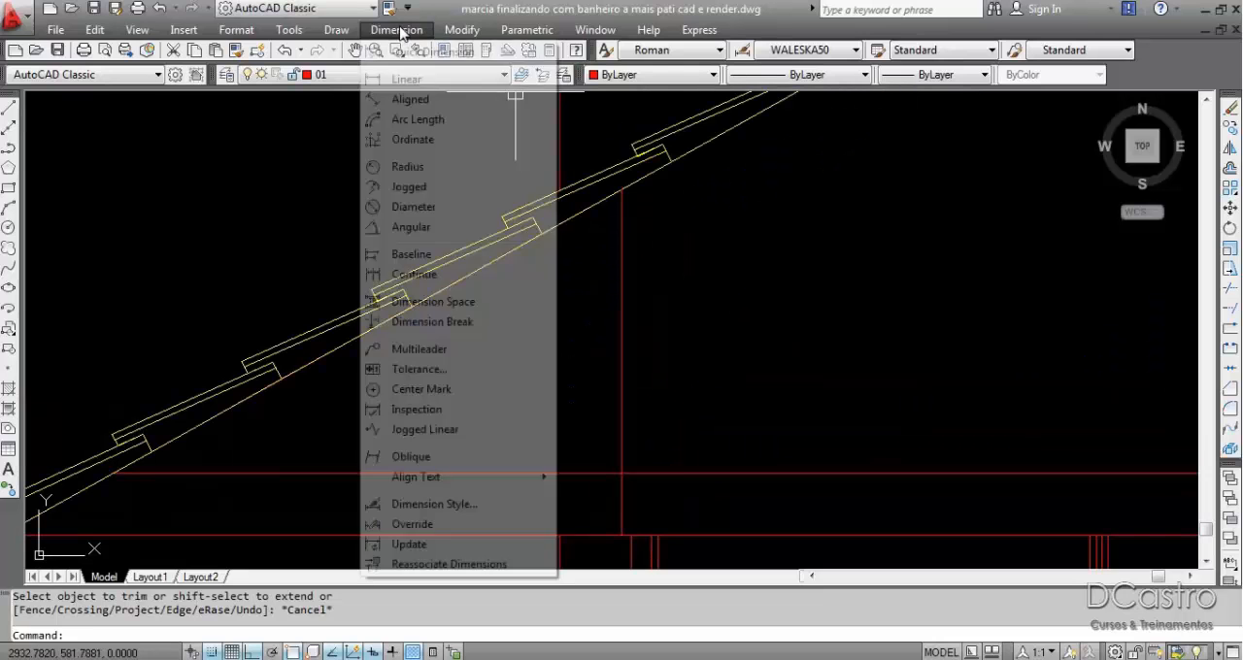
left_click(406, 80)
left_click(623, 191)
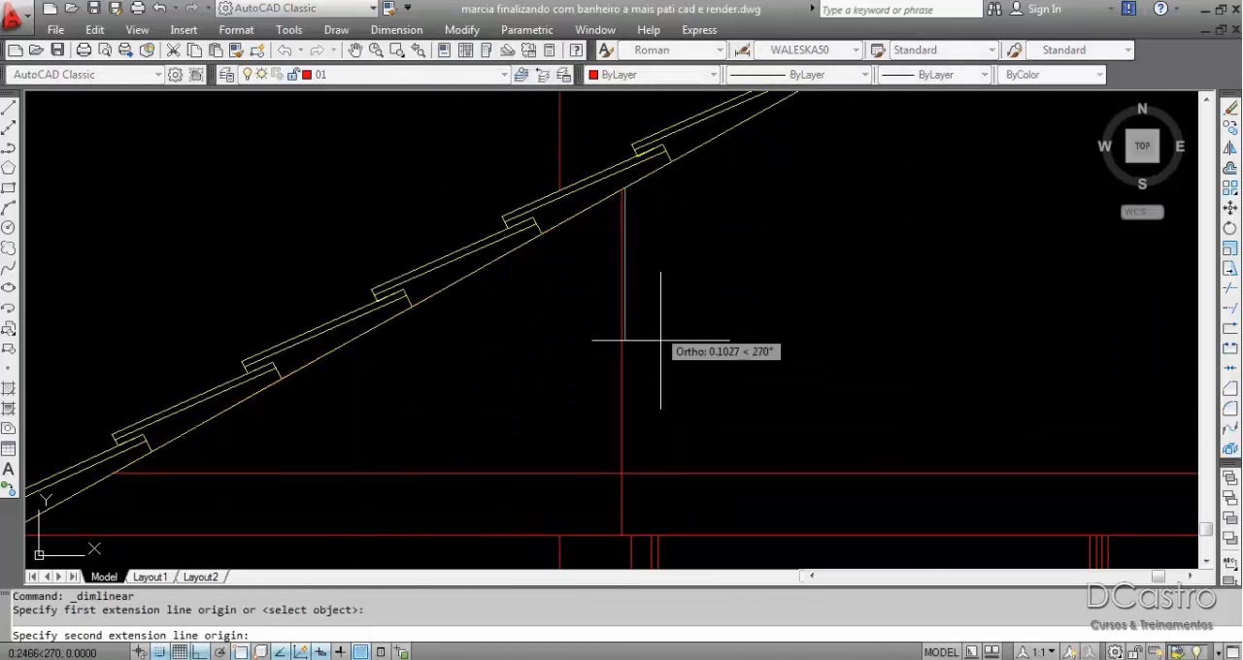
left_click(622, 535)
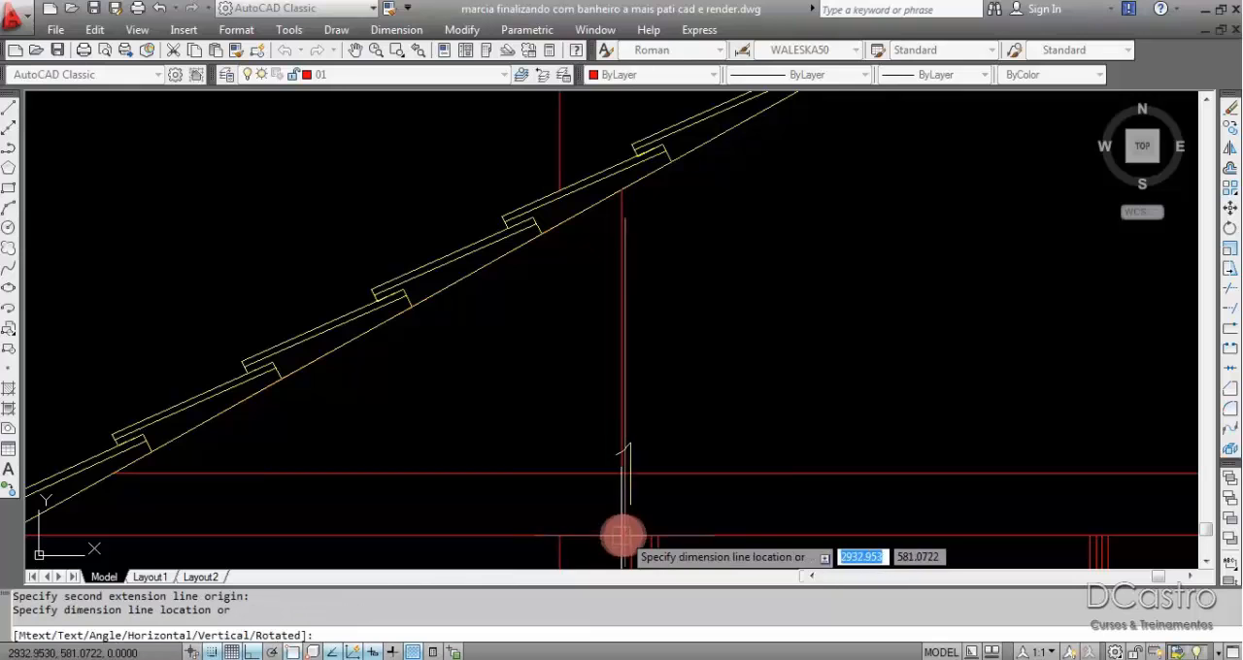
left_click(579, 476)
Examine the dimensioned rise between the eave line and the roof slope, including its relation to the eave end and the ridge.
scroll(713, 300, "down", 4)
scroll(699, 336, "up", 3)
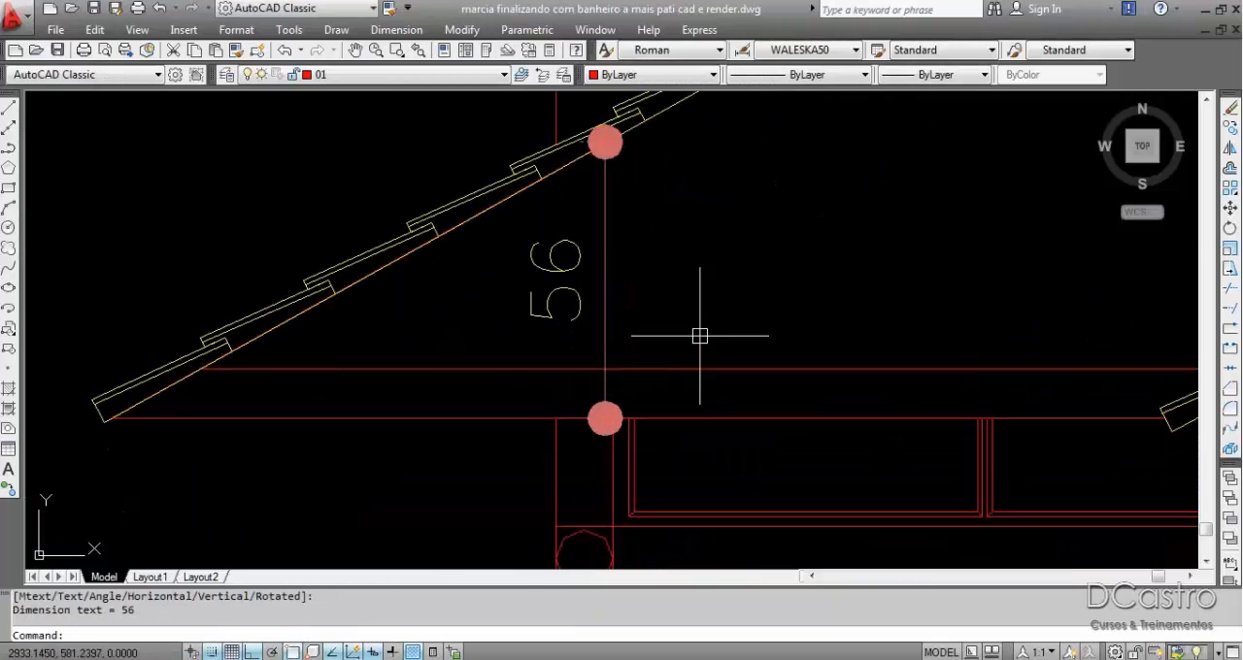
scroll(539, 336, "down", 2)
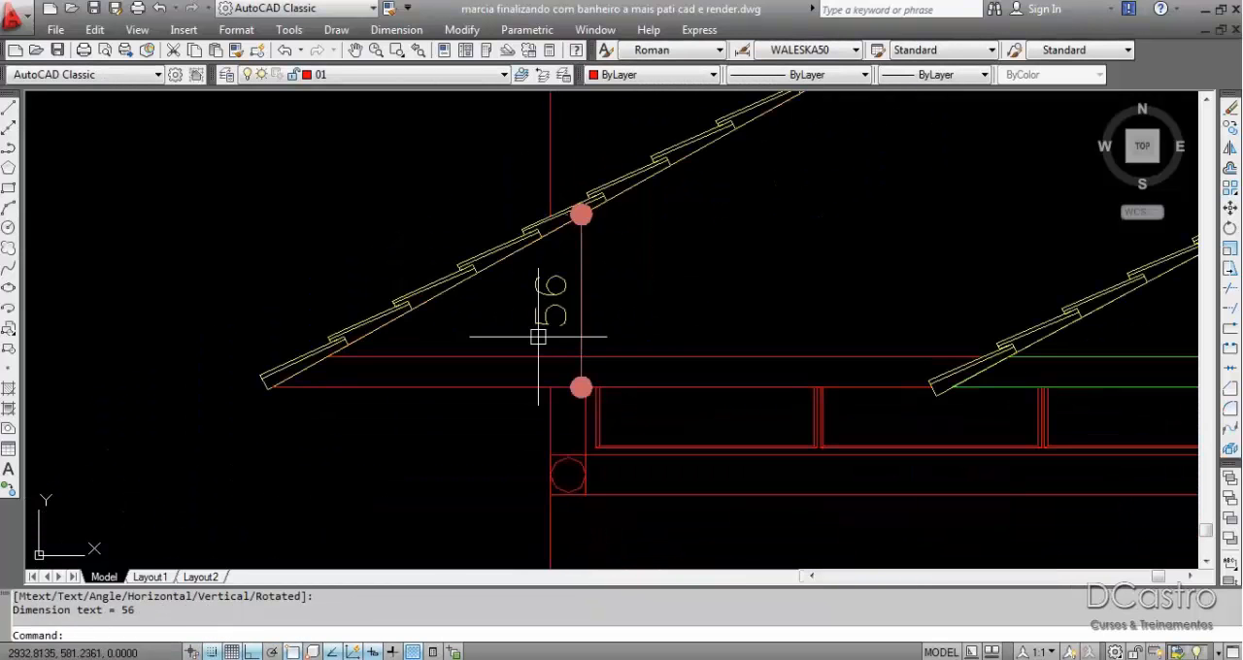
middle_click_drag(509, 399, 442, 474)
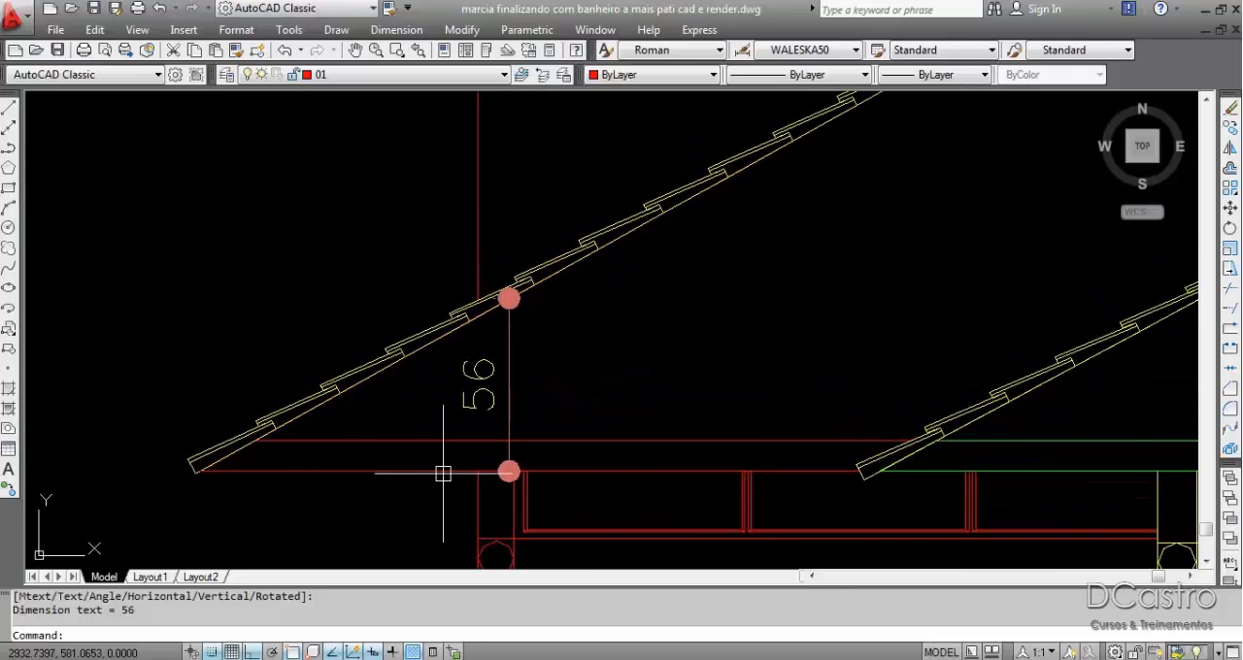
scroll(443, 474, "down", 2)
scroll(497, 398, "up", 1)
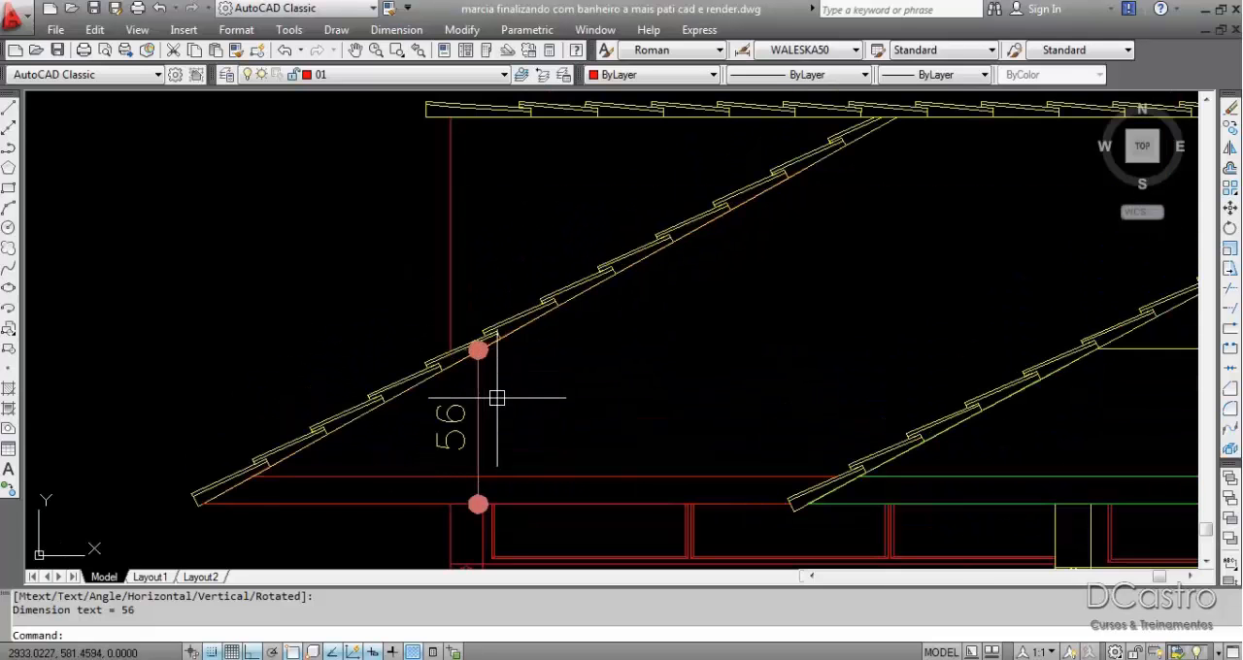
scroll(496, 398, "up", 2)
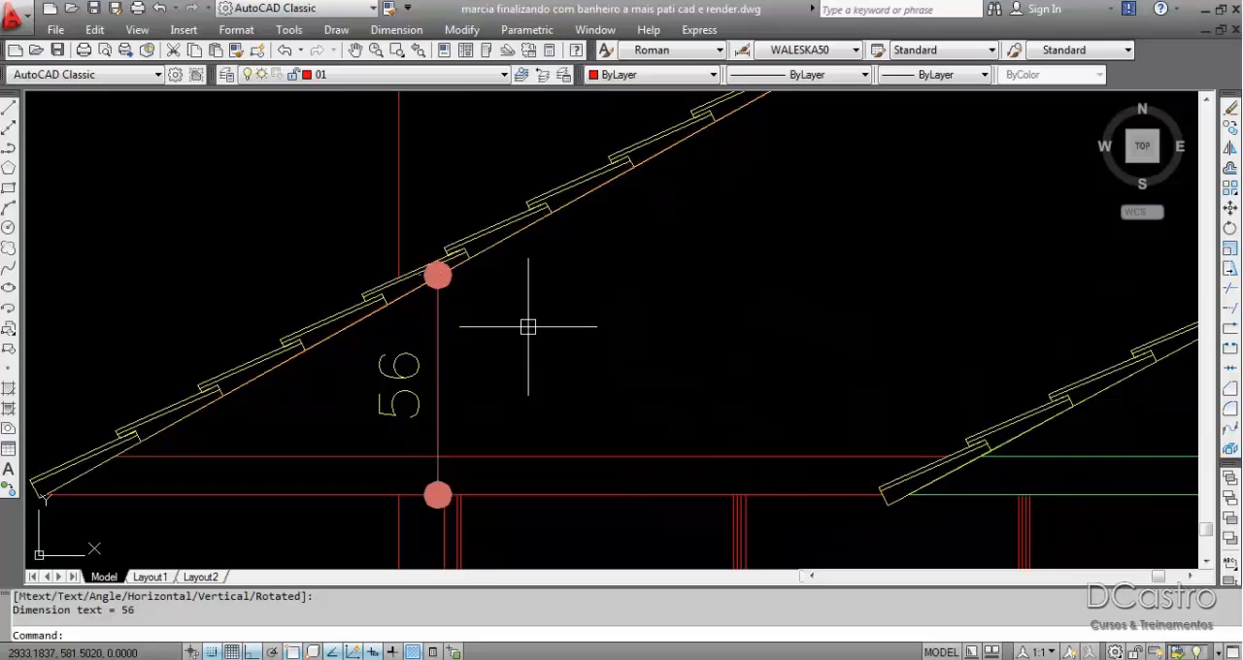
scroll(529, 327, "down", 2)
middle_click_drag(451, 485, 447, 530)
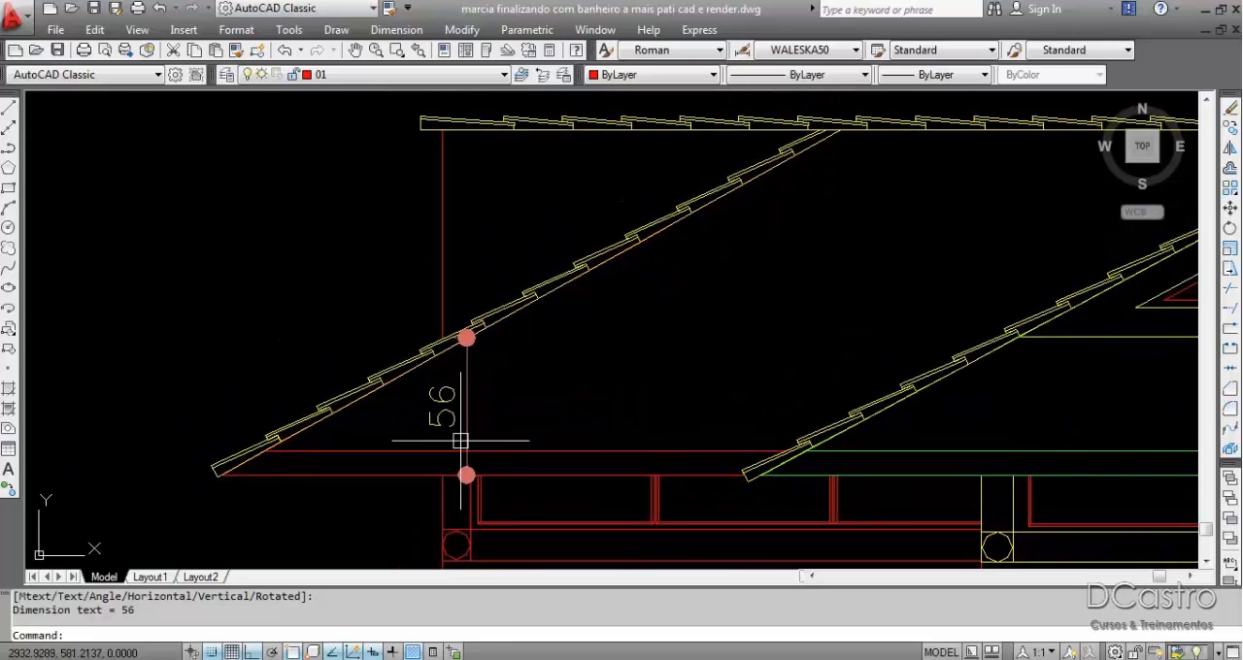
Switch to the SketchUp model and compare its traced roof plan with the roof in the AutoCAD elevation.
left_click(305, 657)
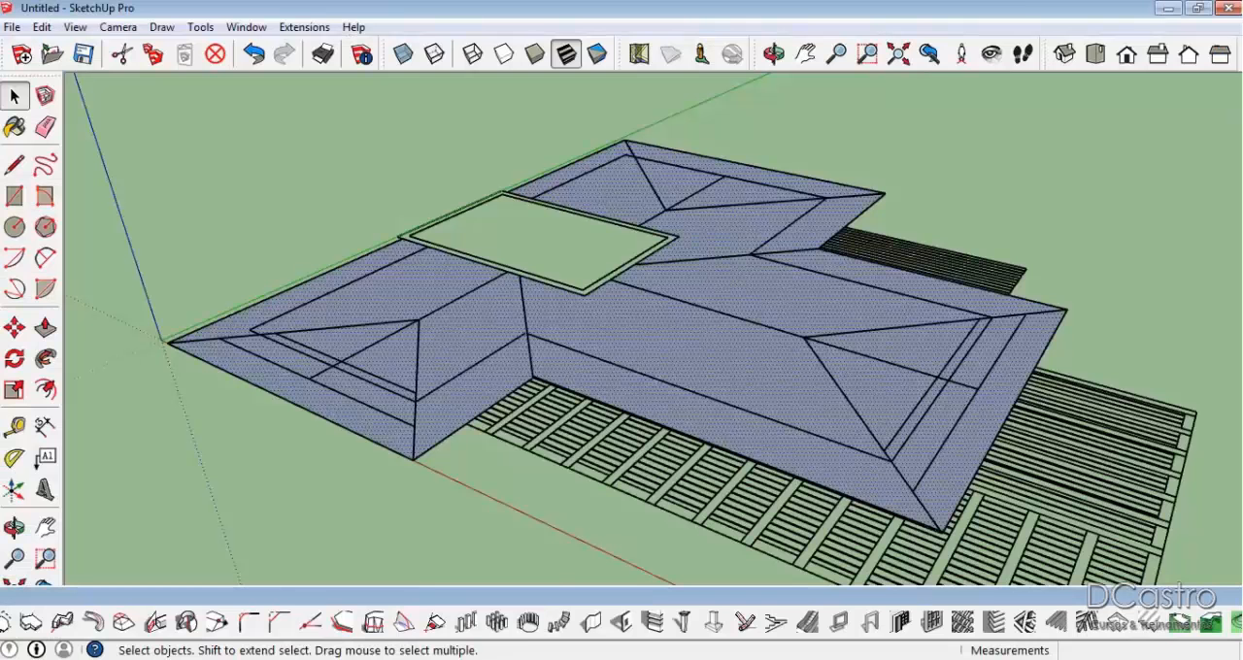
middle_click_drag(480, 386, 477, 379)
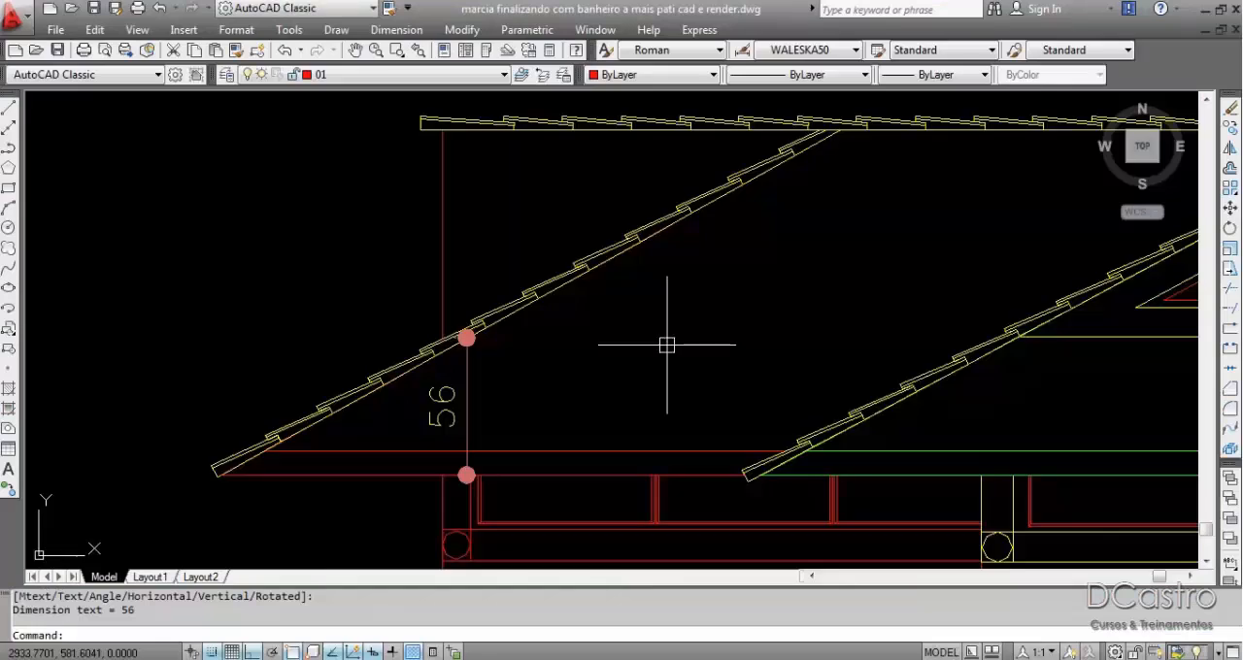
scroll(667, 344, "down", 3)
middle_click_drag(738, 245, 685, 254)
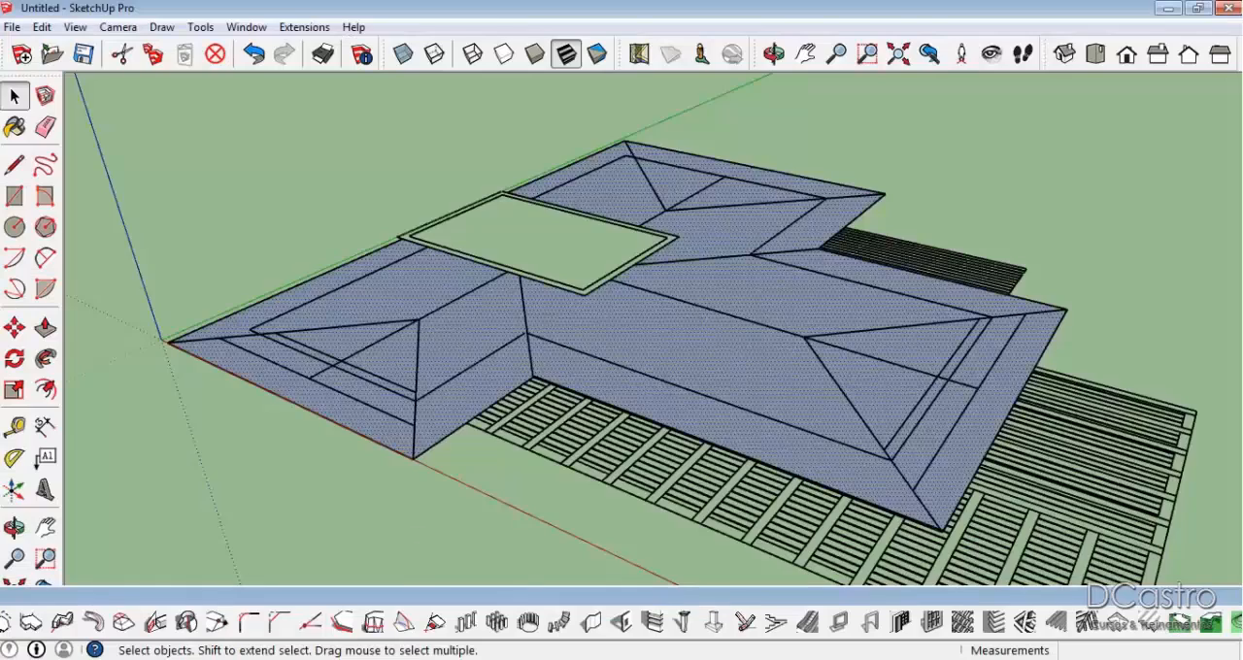
scroll(455, 300, "up", 2)
mouse_move(454, 300)
middle_mouse_down()
mouse_move(700, 333)
mouse_move(722, 473)
middle_mouse_up()
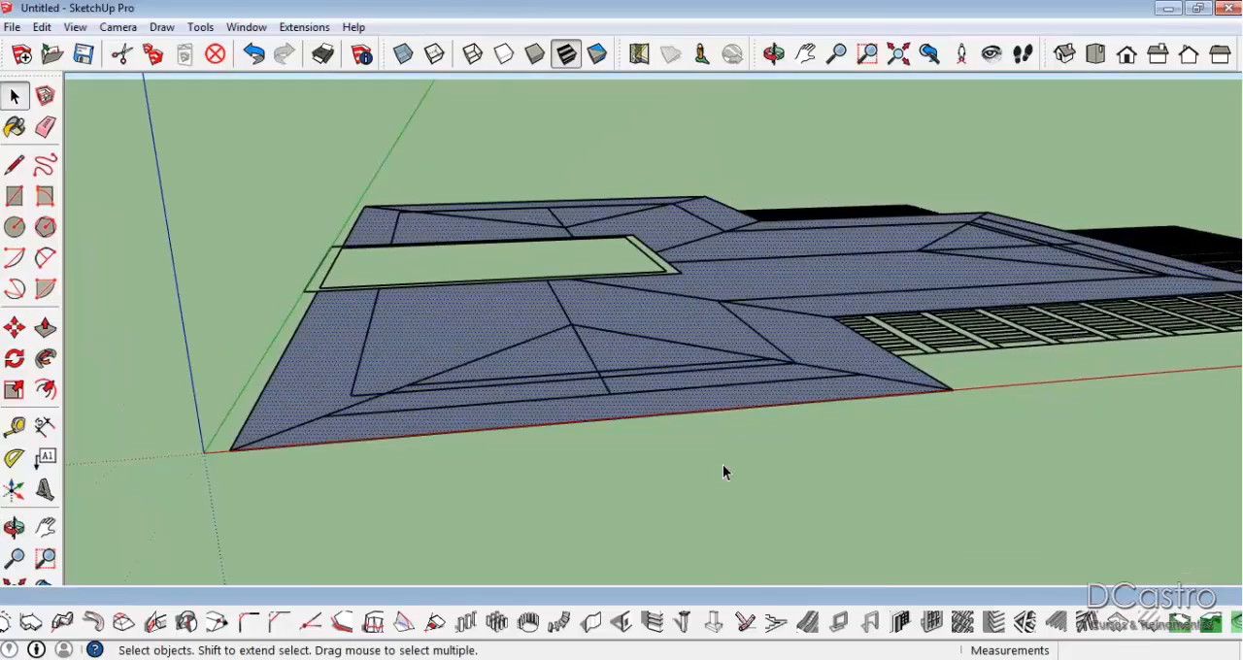
Draw a line about 2.52 m long from the hip junction straight out to the outer eave edge on the red axis.
middle_click_drag(652, 423, 806, 363)
scroll(845, 447, "down", 2)
scroll(719, 403, "up", 2)
middle_click_drag(719, 403, 870, 449)
scroll(863, 392, "up", 1)
middle_click_drag(862, 398, 786, 463)
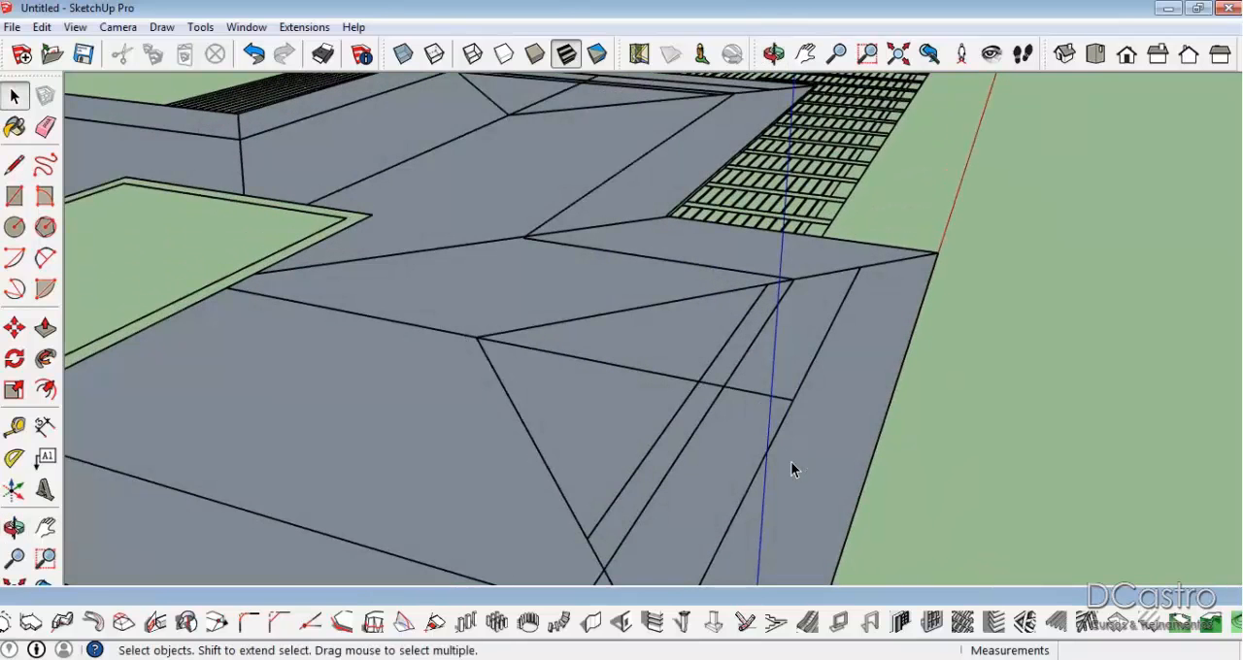
key("l")
middle_click_drag(877, 411, 666, 464)
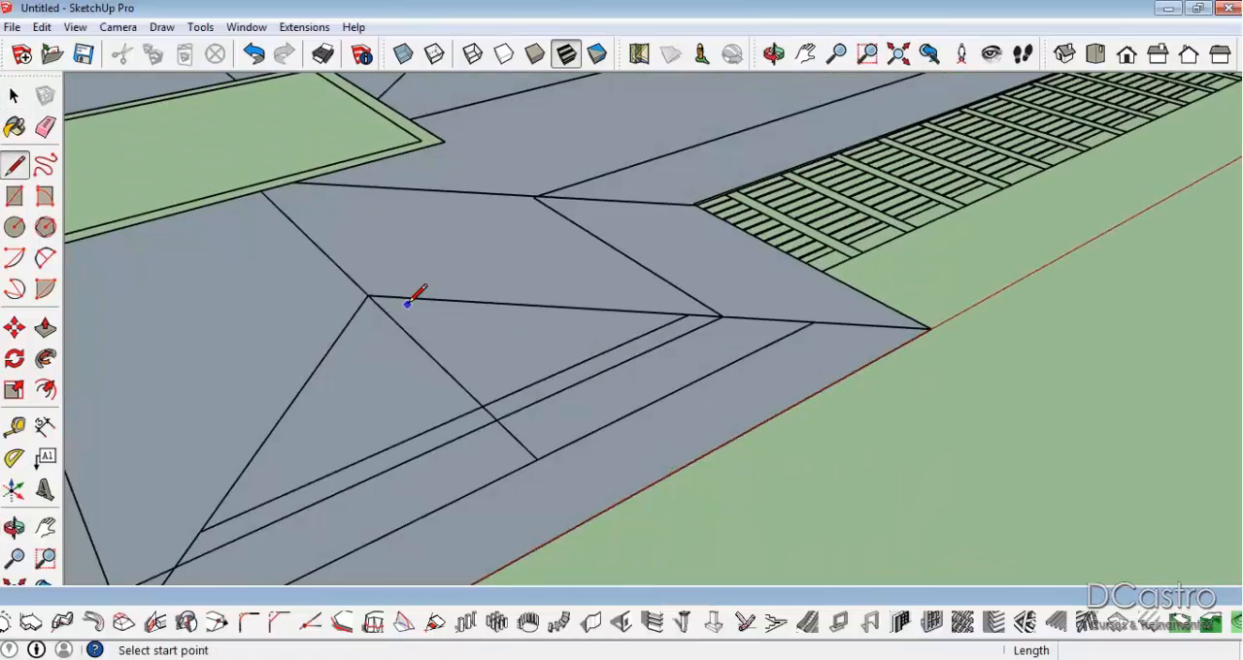
left_click(367, 295)
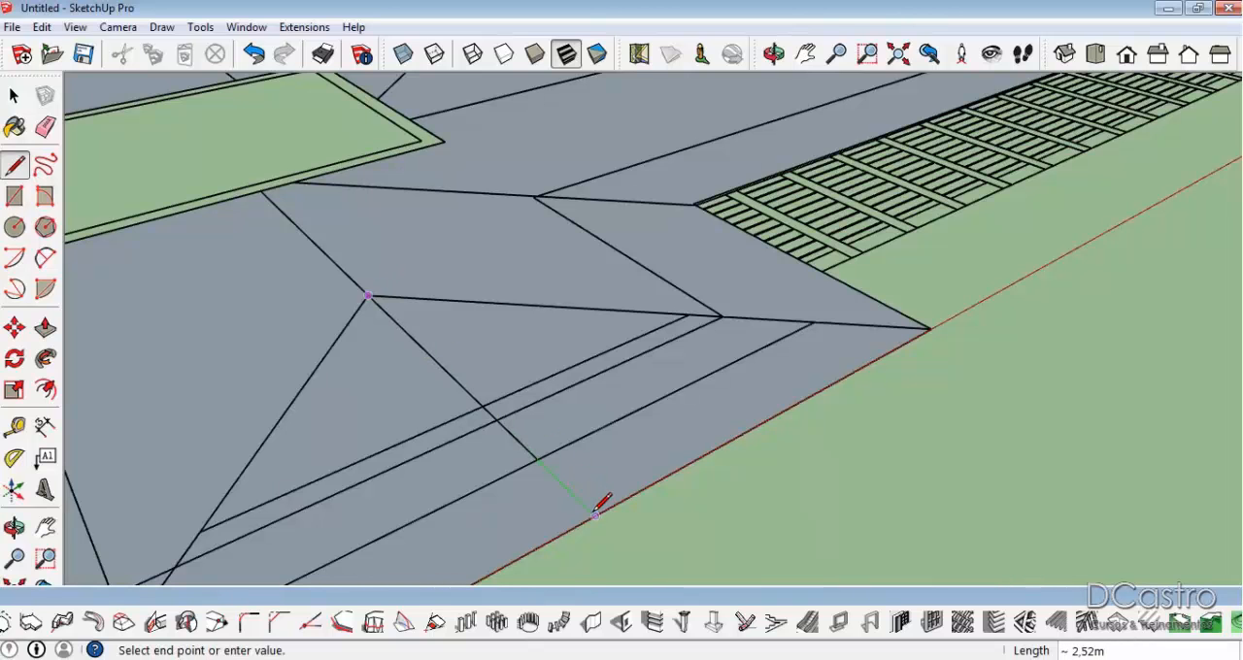
left_click(595, 515)
Mark a point 1 m inward from the eave along that line and draw a 0.56 m vertical line up from it.
middle_click_drag(595, 515, 837, 454)
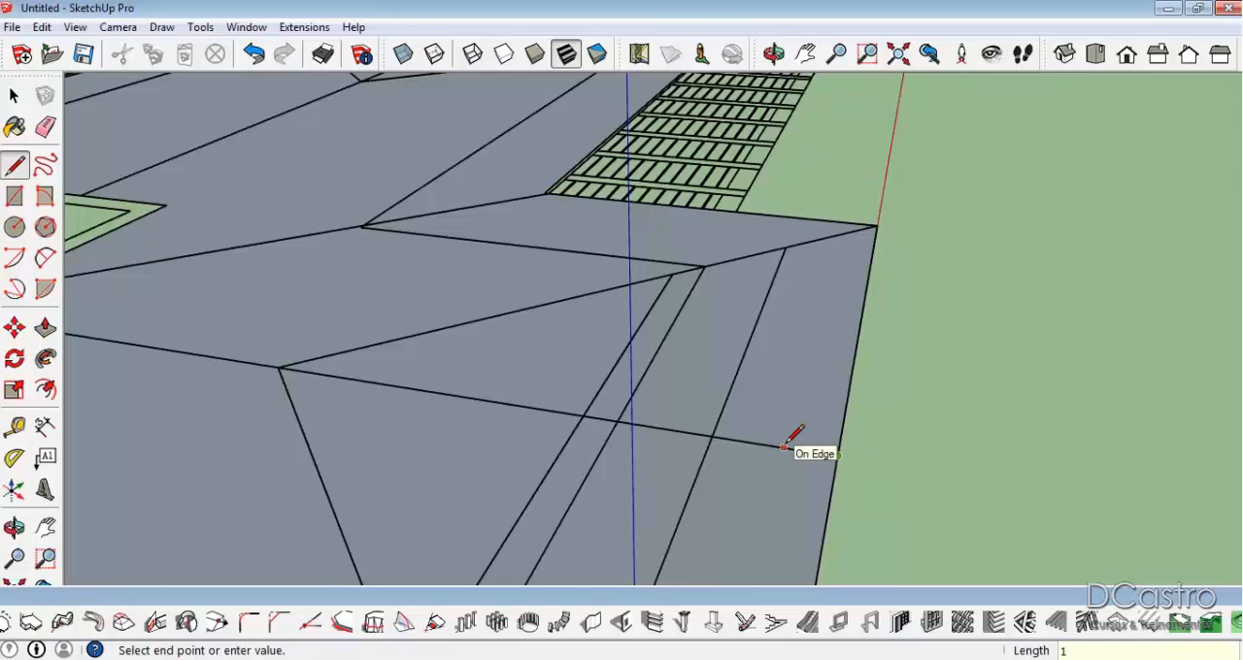
left_click(837, 455)
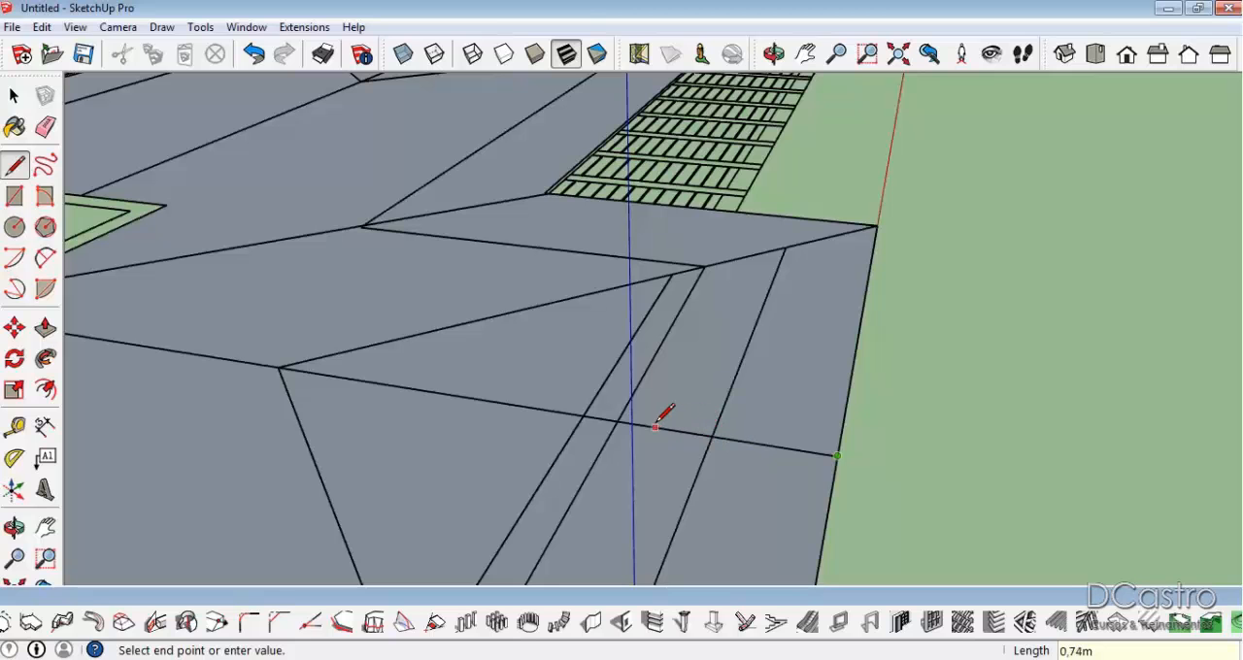
left_click(608, 411)
left_click(596, 416)
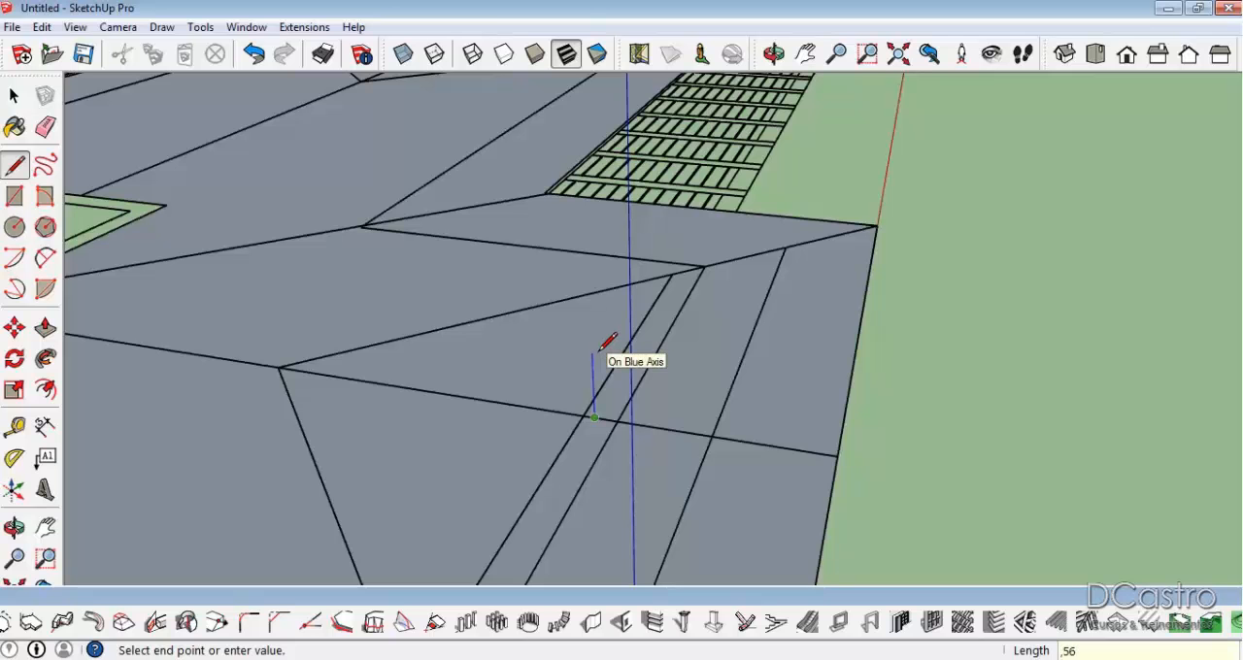
key("Return")
key("space")
Close the triangular slope profile with a base line to the eave edge and a sloped line up to the top of the vertical.
middle_click_drag(445, 450, 649, 421)
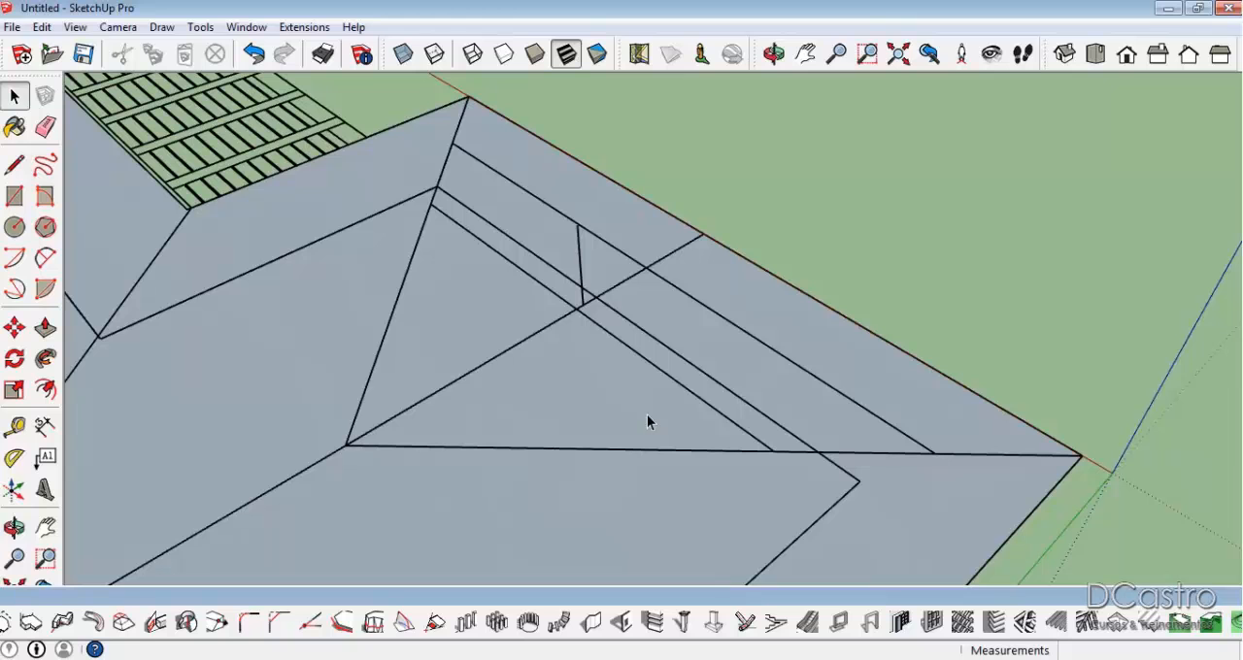
key("l")
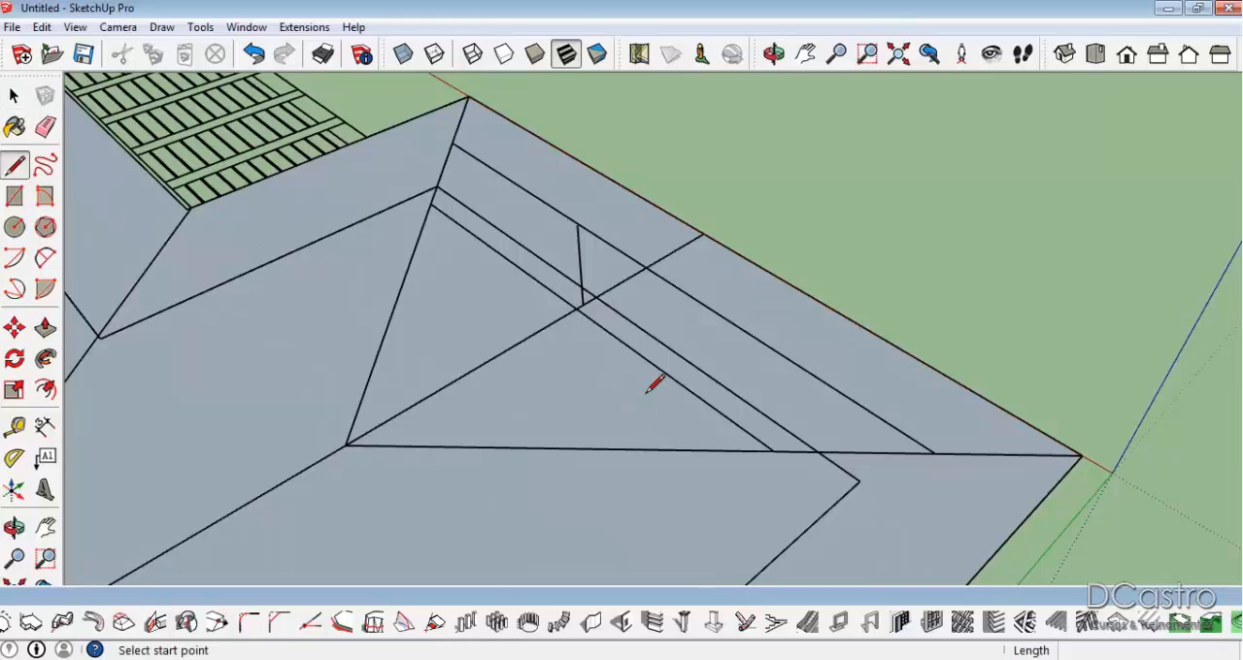
left_click(582, 305)
left_click(703, 233)
left_click(703, 233)
left_click(582, 224)
middle_click_drag(660, 297, 243, 83)
middle_click_drag(12, 167, 388, 240)
middle_click_drag(581, 279, 674, 356)
scroll(651, 320, "up", 2)
key("space")
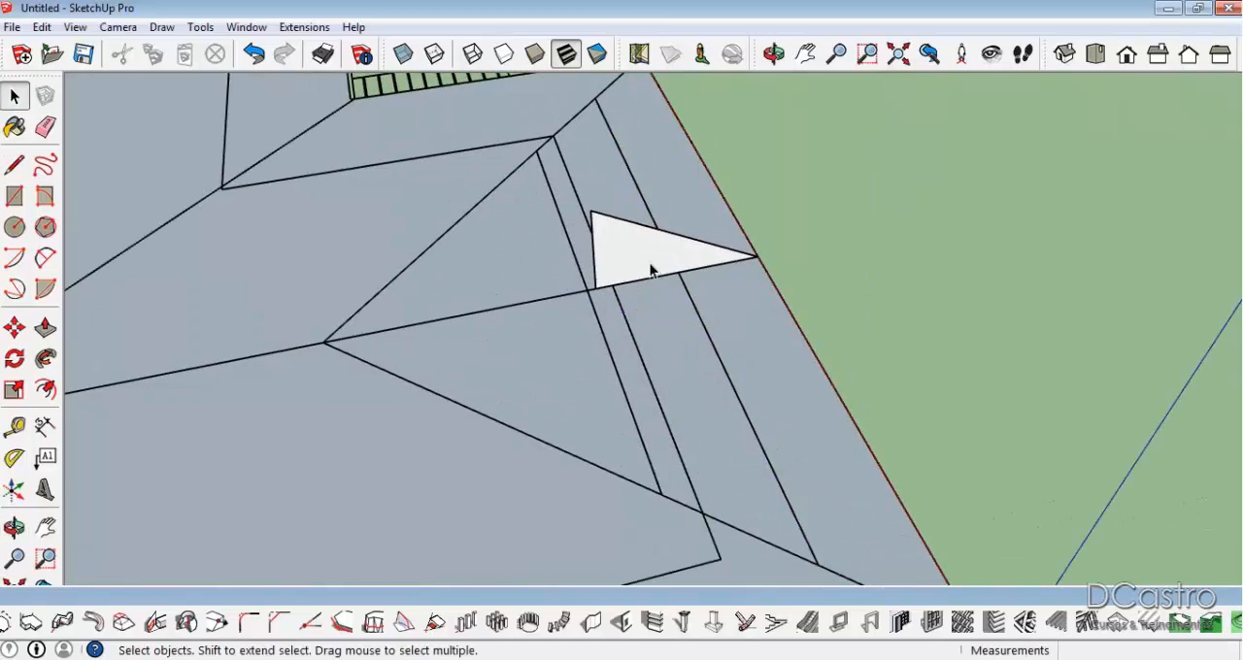
Switch to the AutoCAD drawing and examine how the roof slope runs from the eave line to the ridge, for comparison with the modelled profile.
scroll(658, 239, "down", 3)
middle_click_drag(780, 510, 732, 405)
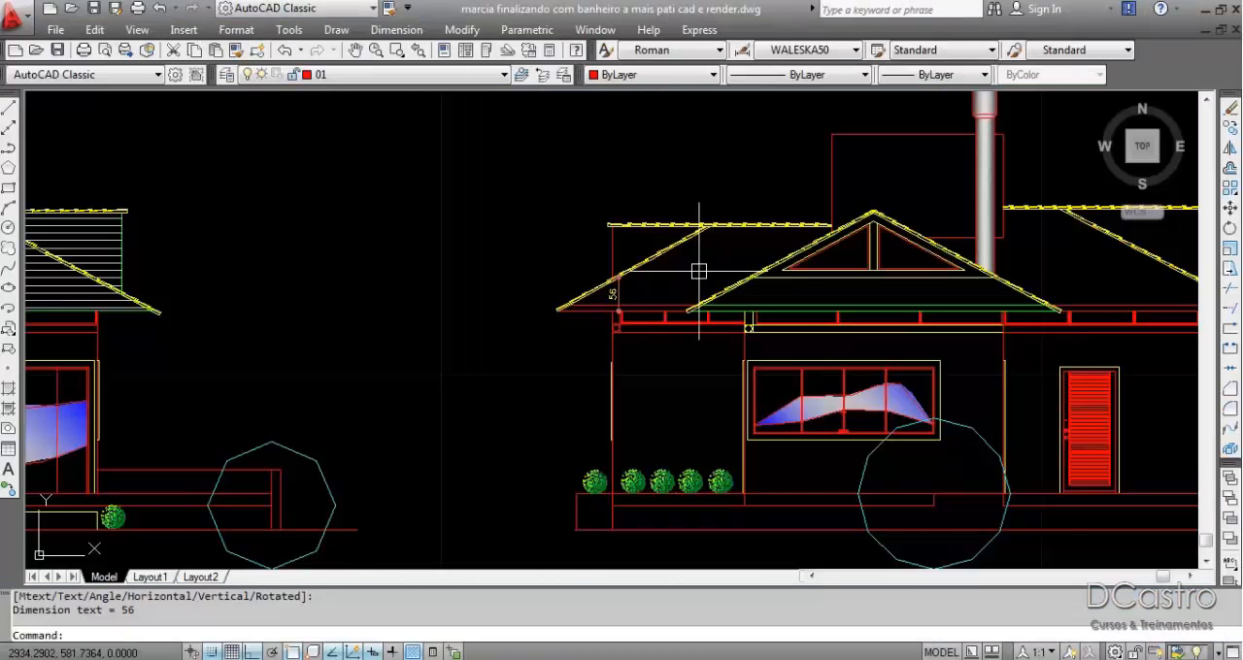
scroll(699, 271, "up", 5)
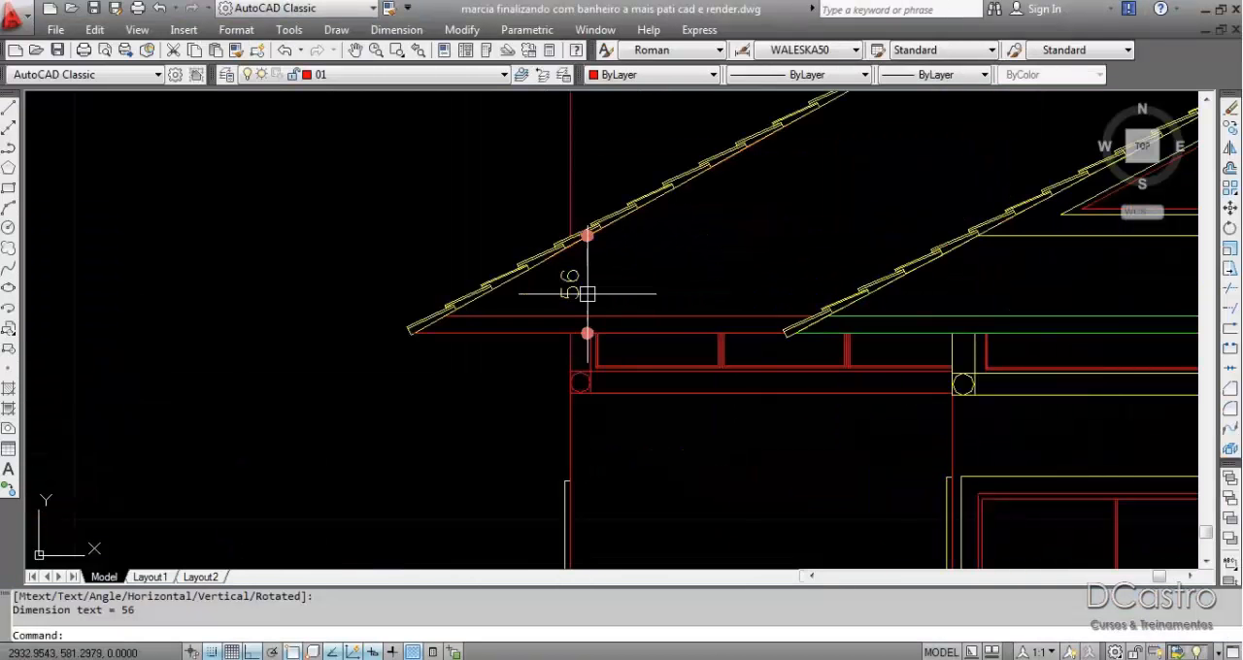
scroll(569, 269, "up", 4)
scroll(562, 272, "down", 6)
scroll(661, 399, "up", 6)
middle_click_drag(663, 399, 689, 376)
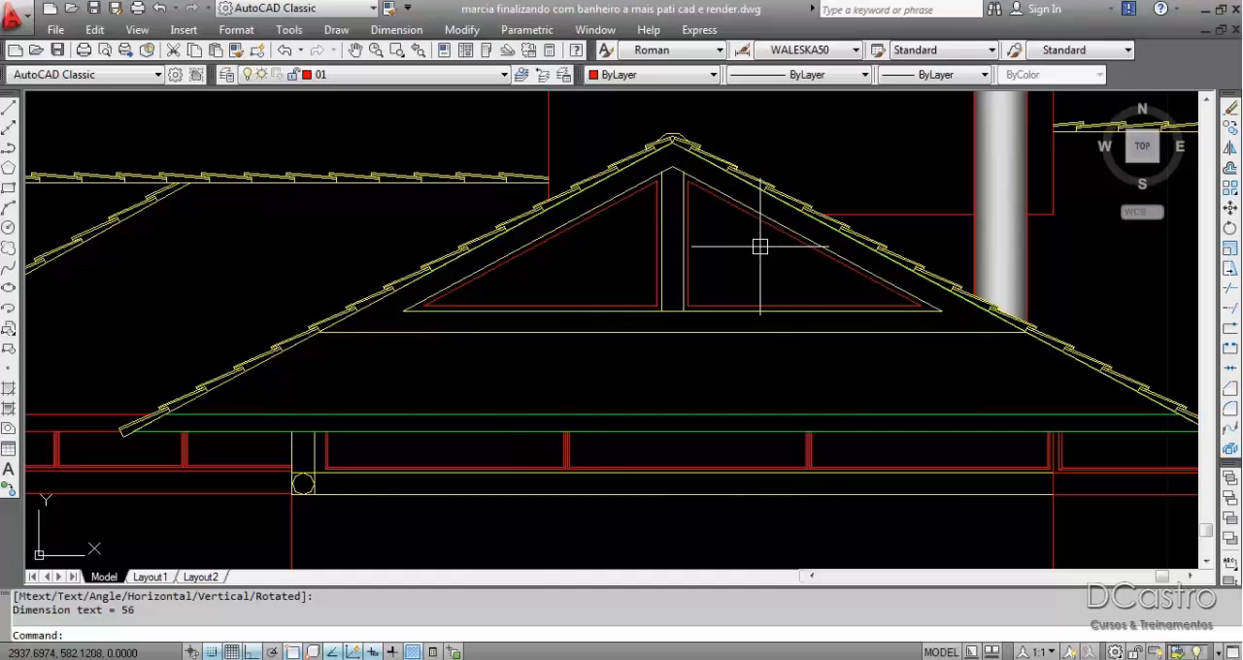
scroll(341, 317, "down", 2)
scroll(347, 365, "up", 3)
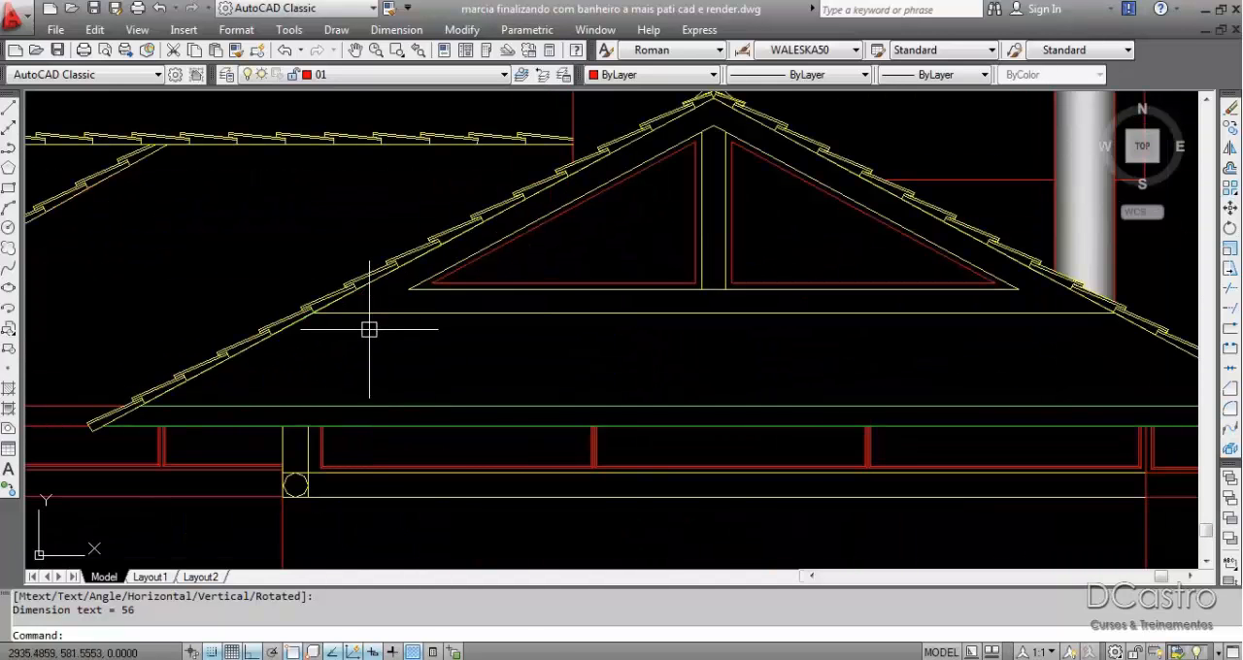
scroll(369, 329, "down", 4)
scroll(249, 375, "up", 3)
middle_click_drag(250, 377, 787, 295)
middle_click_drag(508, 283, 469, 422)
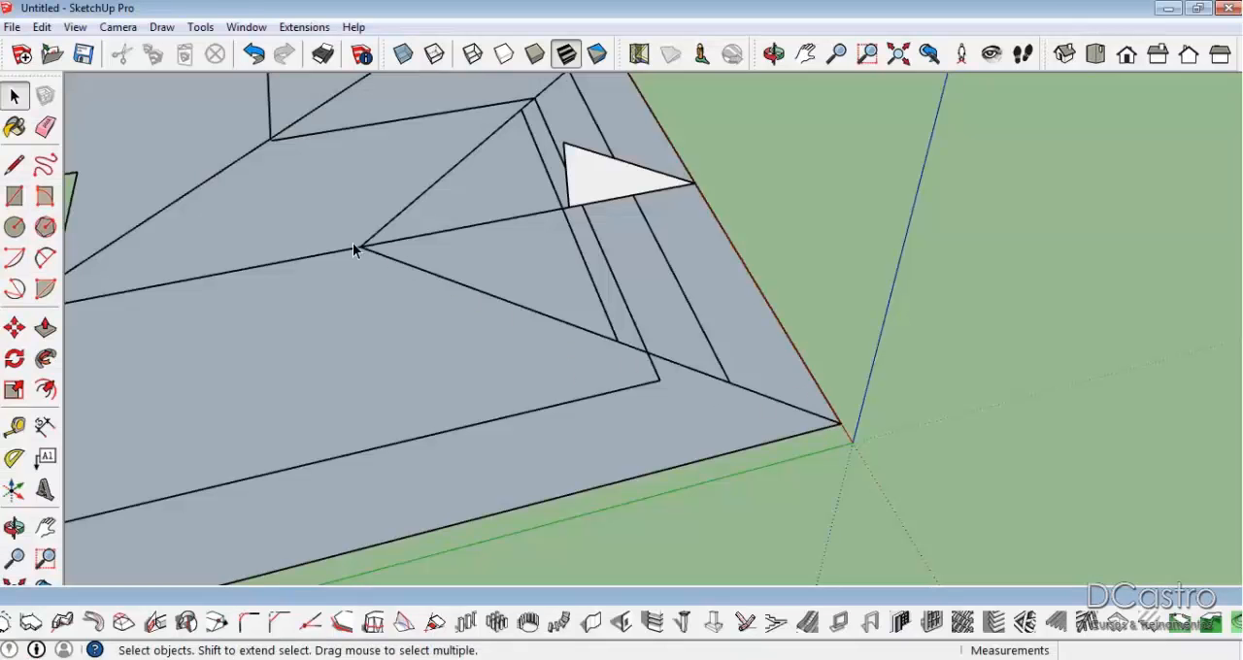
scroll(544, 104, "down", 1)
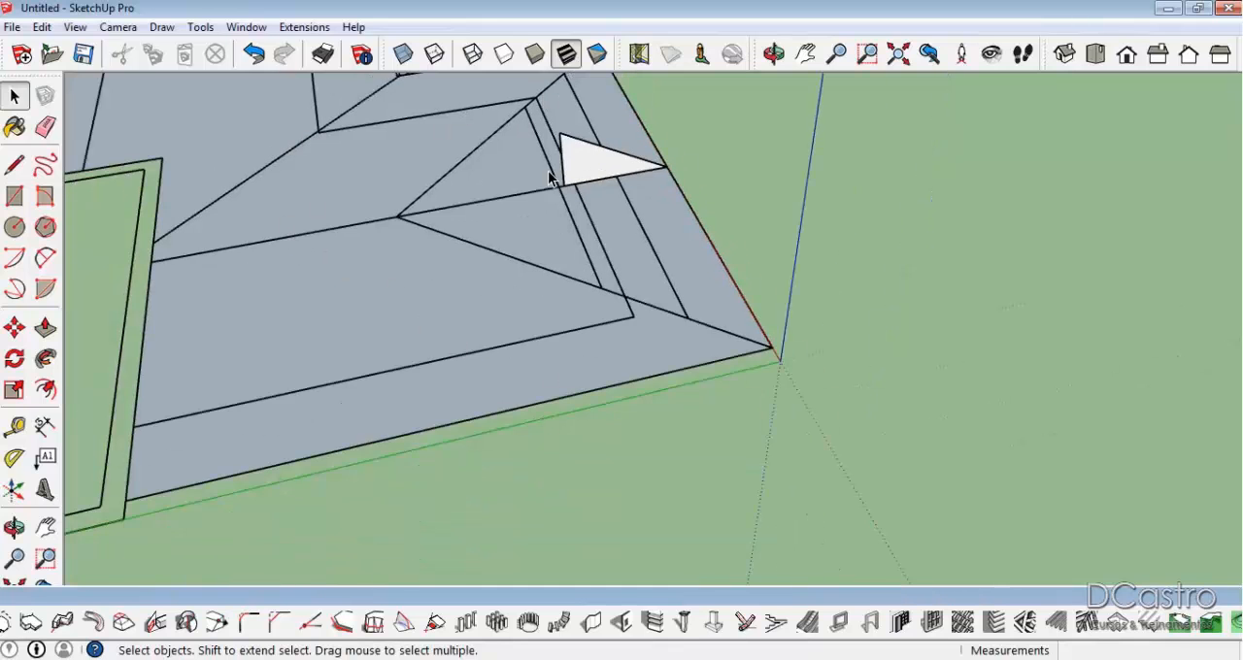
scroll(576, 165, "up", 1)
mouse_move(576, 165)
middle_mouse_down()
mouse_move(694, 180)
mouse_move(826, 369)
middle_mouse_up()
scroll(827, 369, "up", 1)
key("l")
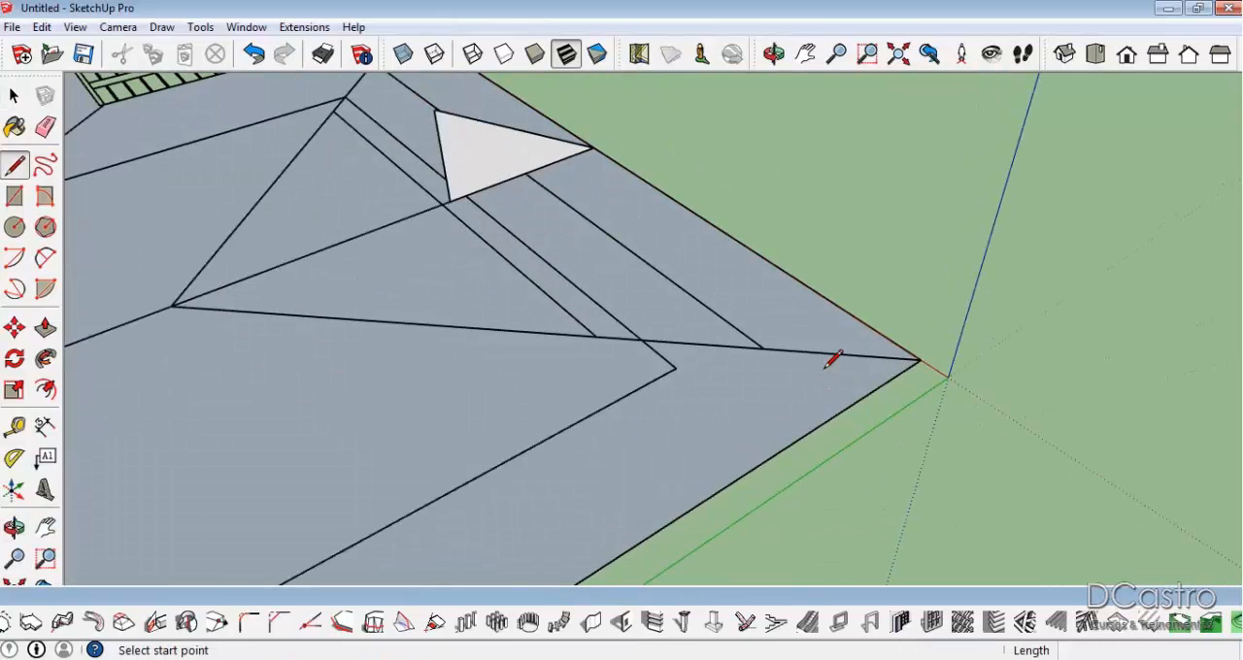
left_click(921, 360)
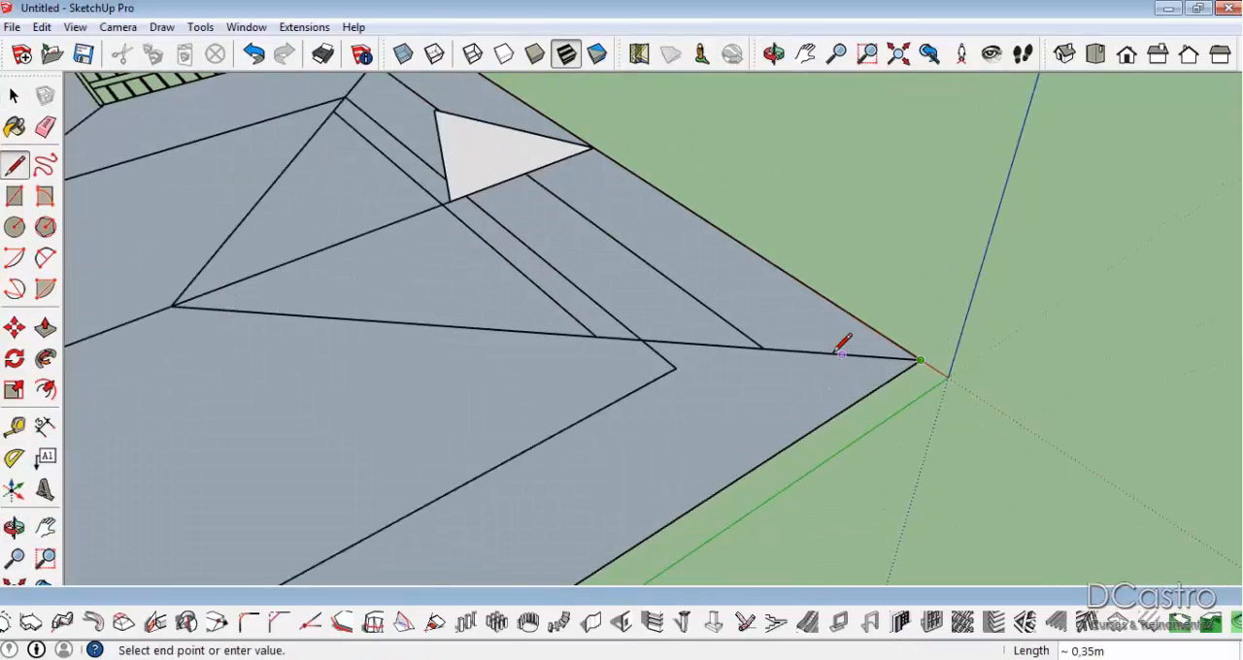
left_click(702, 345)
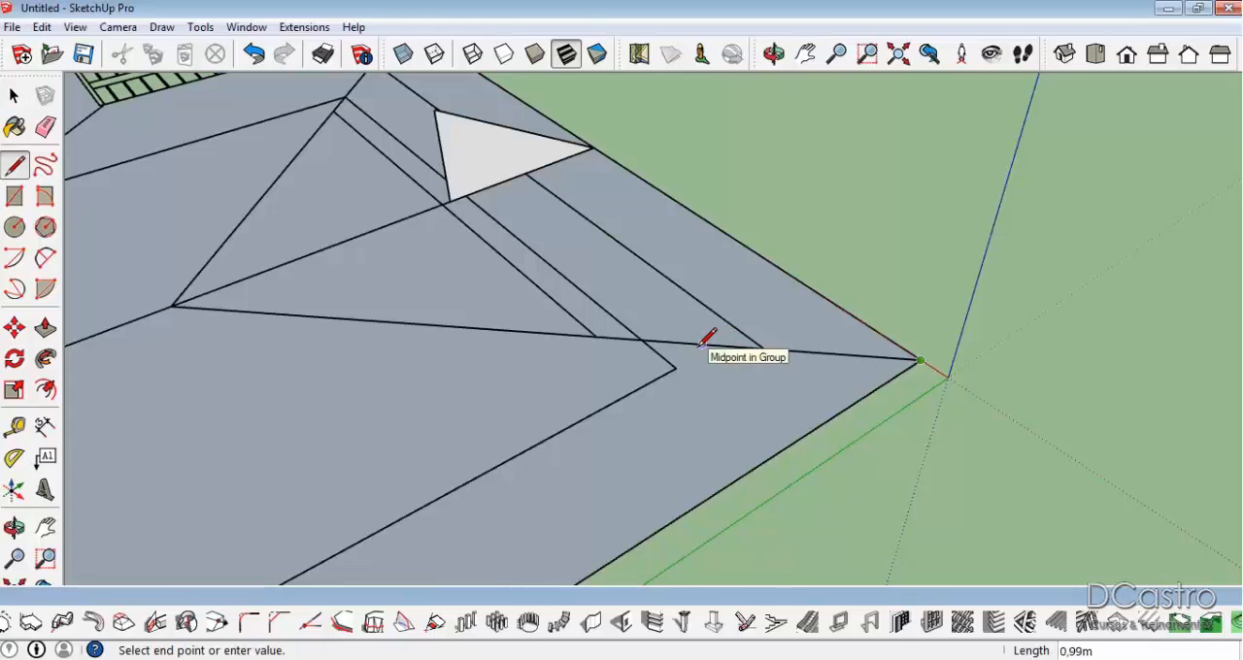
key("o")
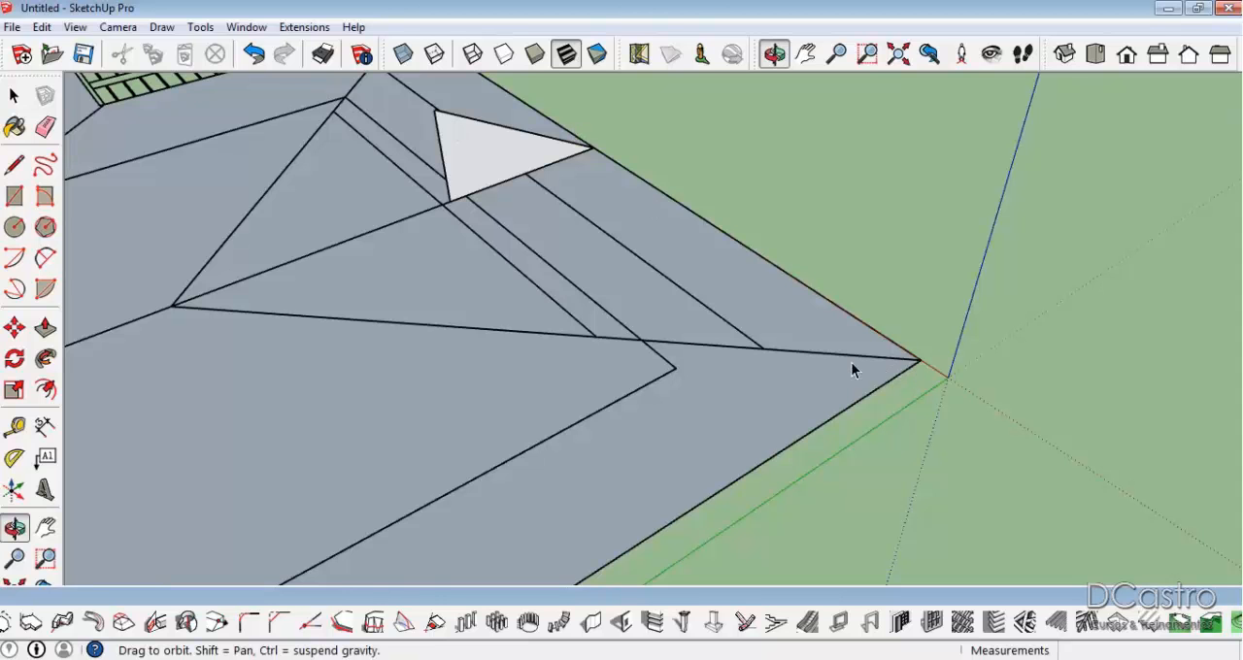
left_click_drag(687, 358, 510, 376)
key("space")
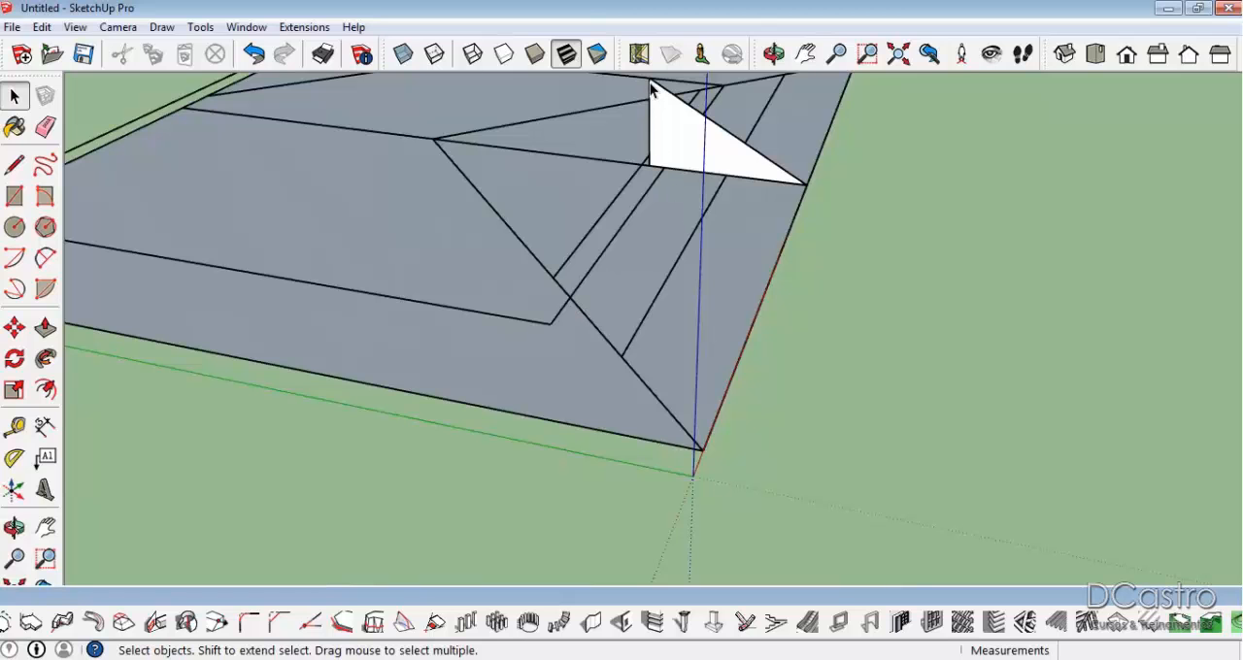
Draw a slope profile on the corner hip line, 1 m inward from the corner and 0.56 m high, with a sloped line back to the corner.
middle_click_drag(659, 224, 687, 378)
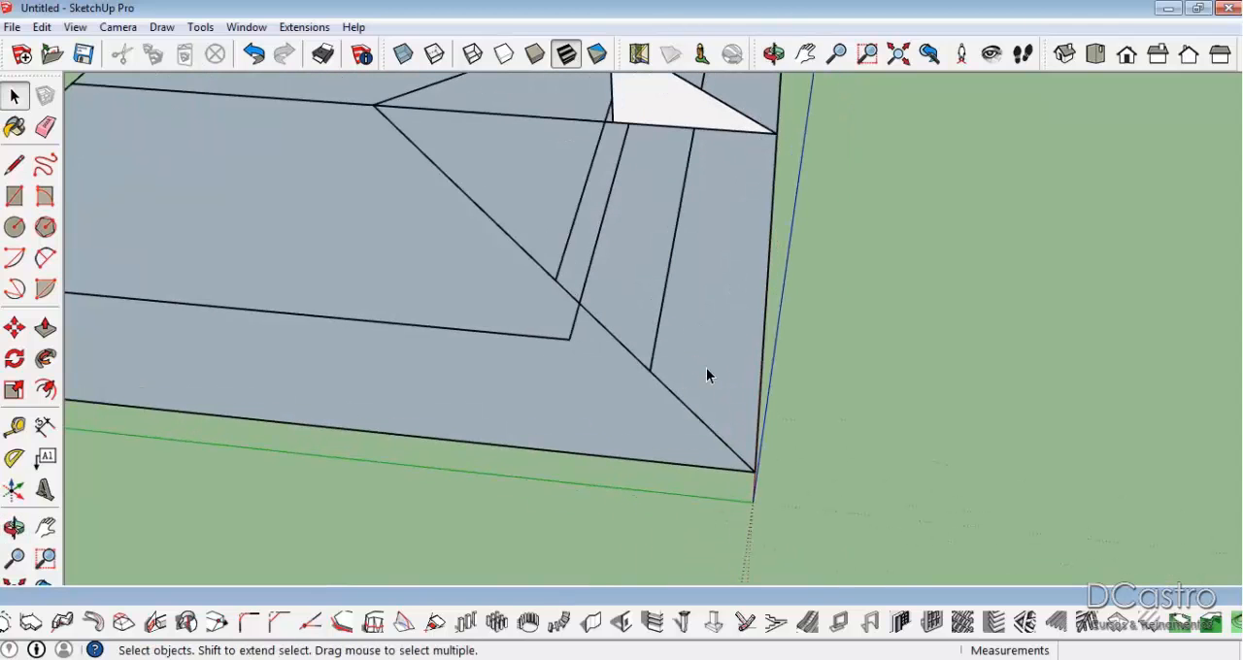
key("l")
left_click(755, 472)
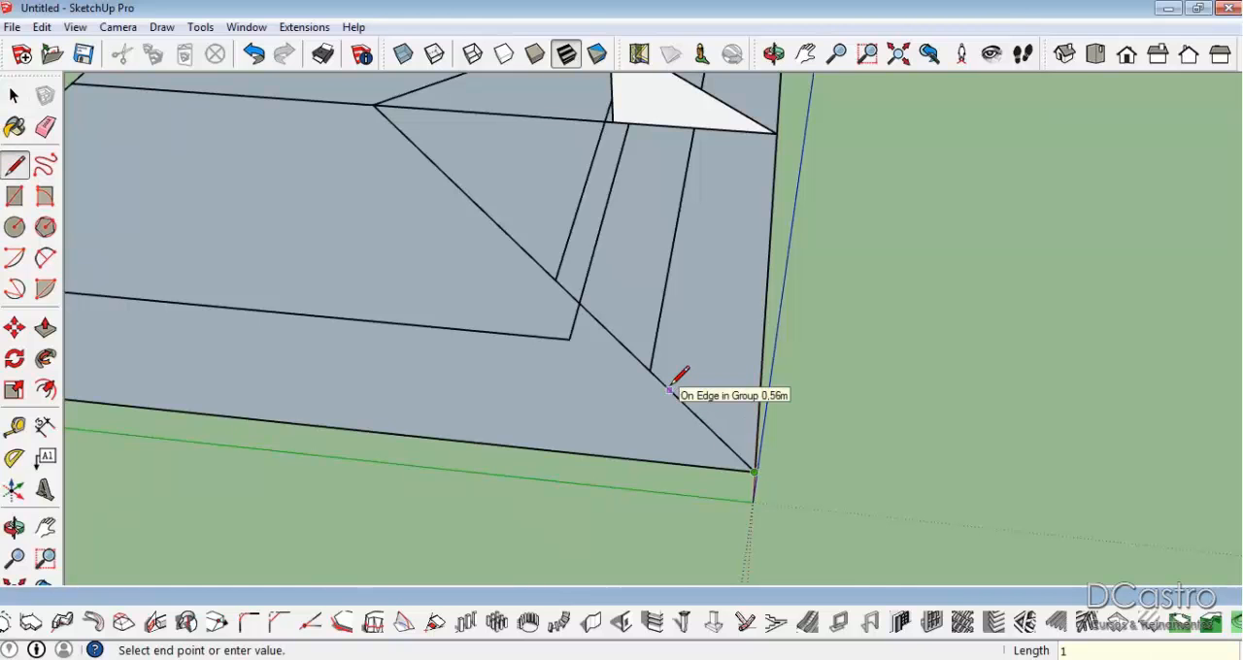
key("Return")
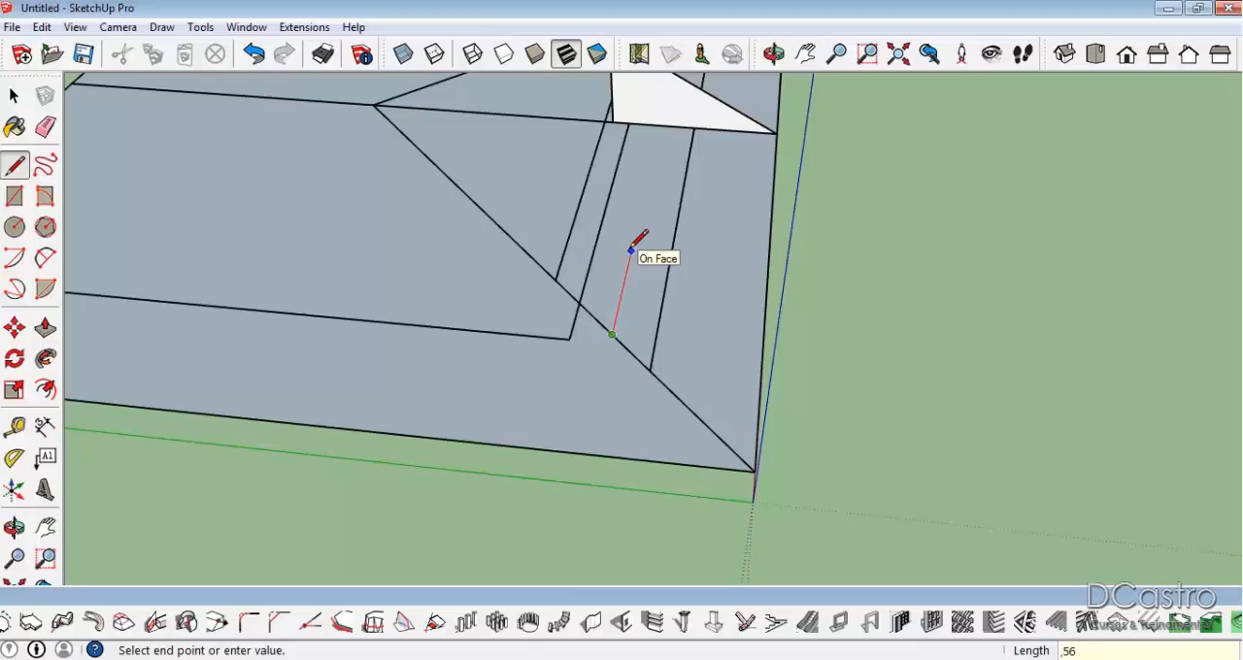
middle_click_drag(633, 244, 502, 191)
key("ctrl+z")
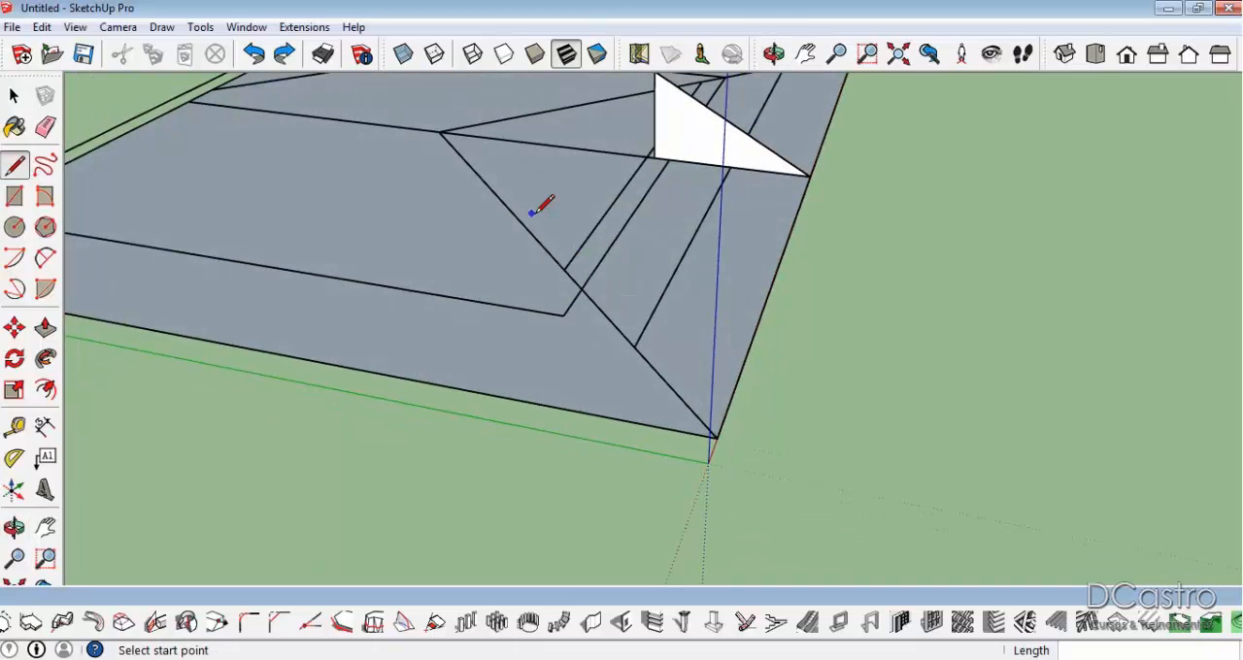
left_click(607, 314)
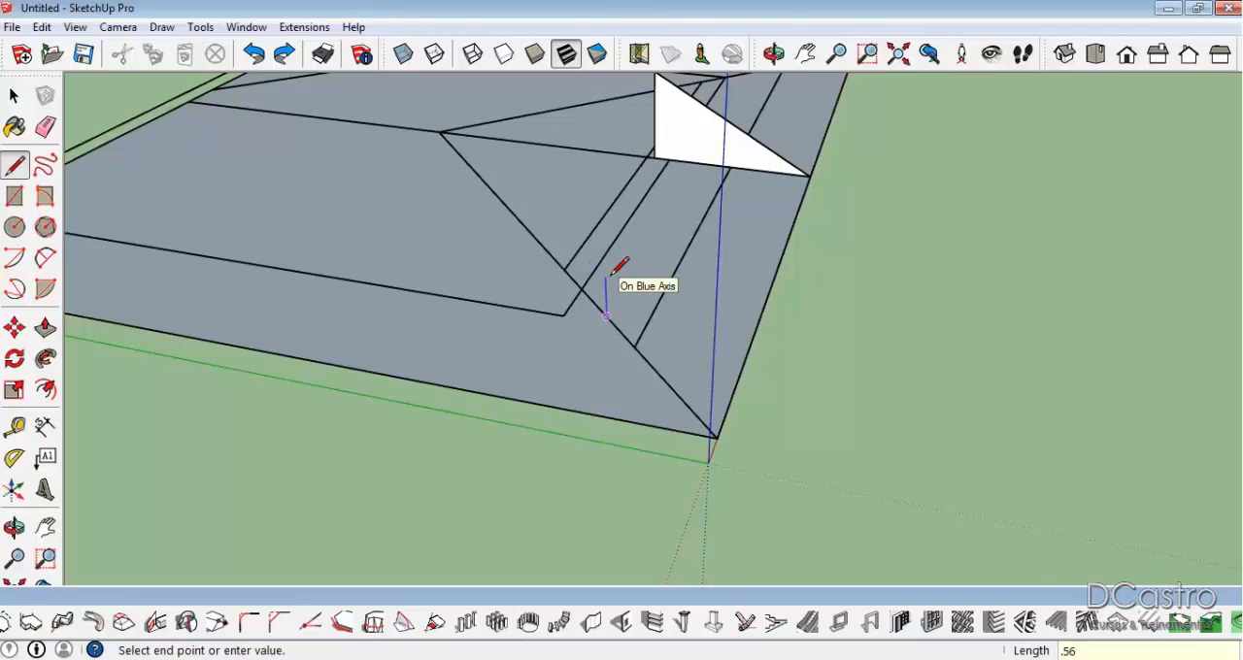
key("Return")
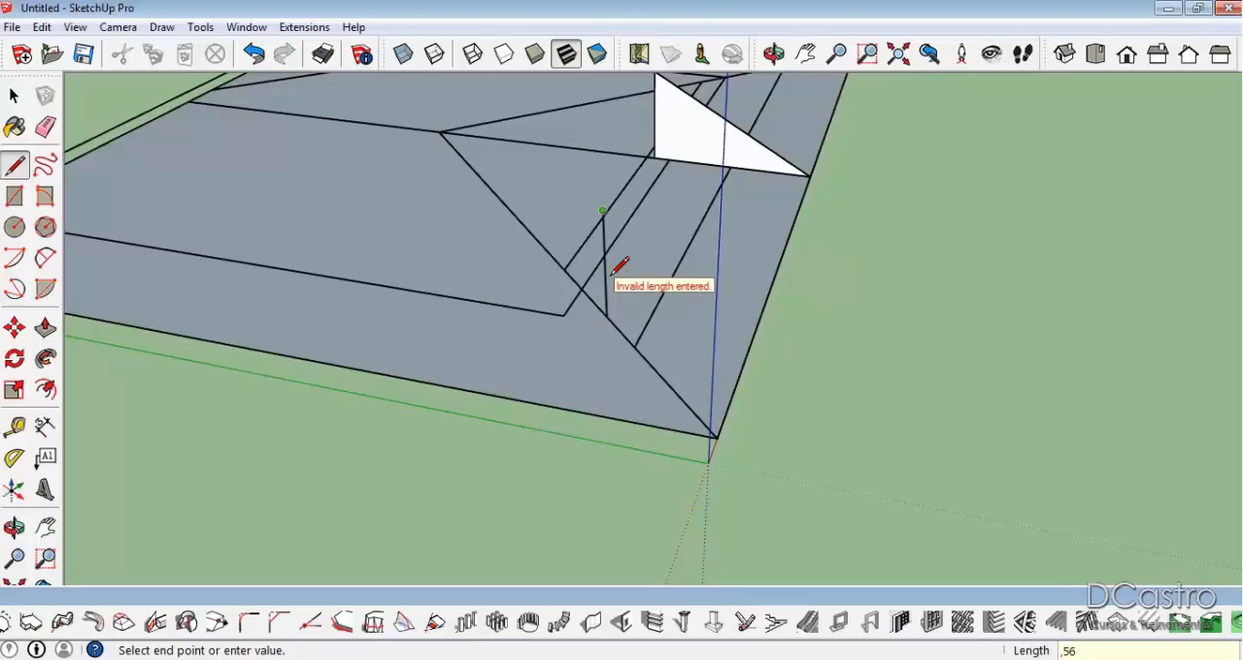
left_click(712, 437)
middle_click_drag(768, 391, 557, 320)
key("space")
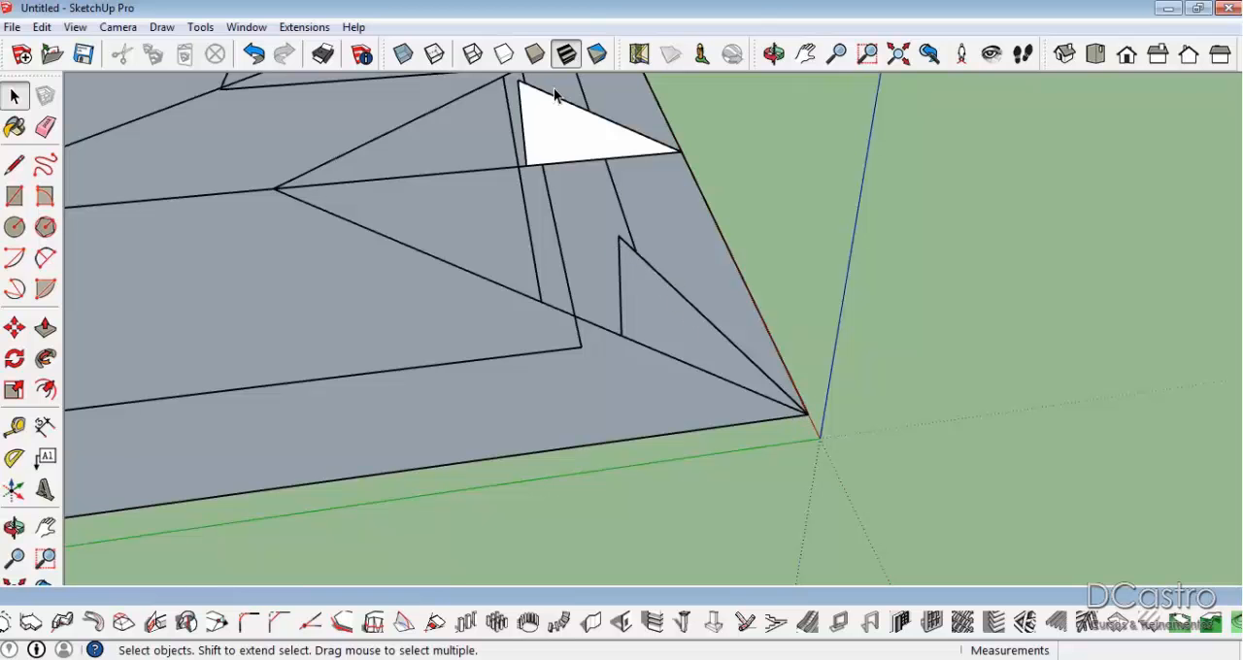
Erase the slope profile lines drawn on the corner hip line.
mouse_move(632, 139)
middle_mouse_down()
mouse_move(521, 289)
mouse_move(666, 314)
mouse_move(247, 266)
mouse_move(580, 385)
middle_mouse_up()
key("e")
mouse_move(577, 233)
left_mouse_down()
mouse_move(576, 338)
mouse_move(562, 350)
left_mouse_up()
key("space")
mouse_move(974, 257)
middle_mouse_down()
mouse_move(977, 327)
mouse_move(838, 311)
mouse_move(673, 260)
middle_mouse_up()
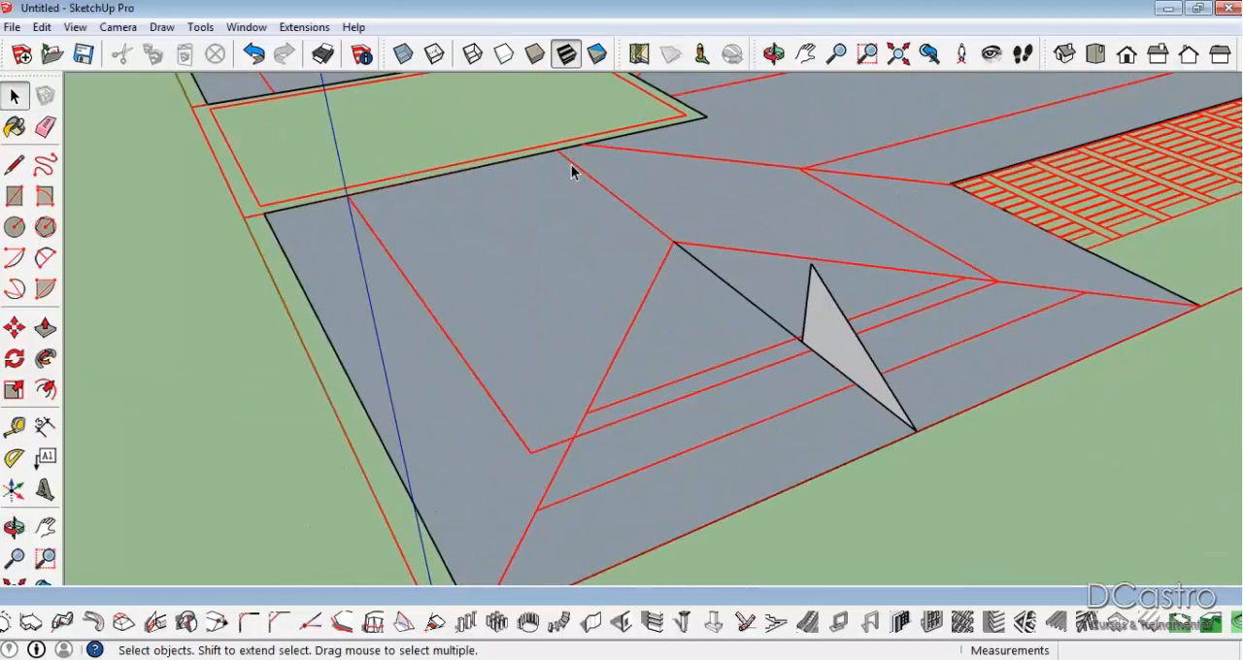
middle_click_drag(738, 286, 1082, 121)
key("l")
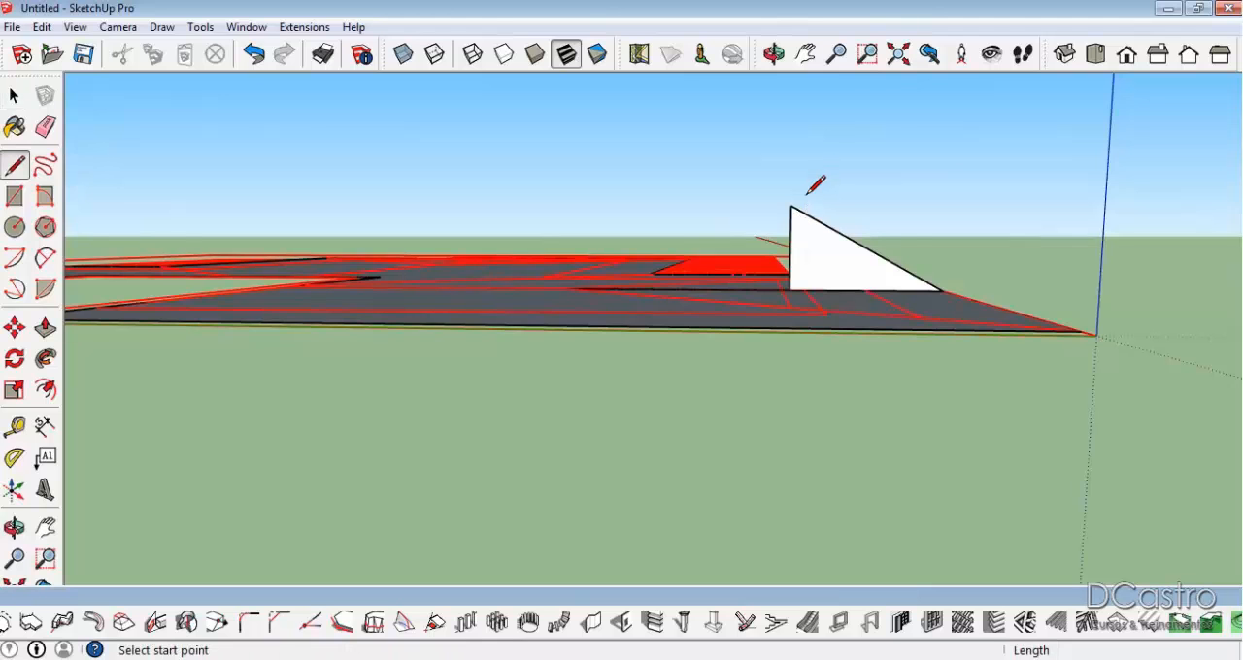
left_click(792, 205)
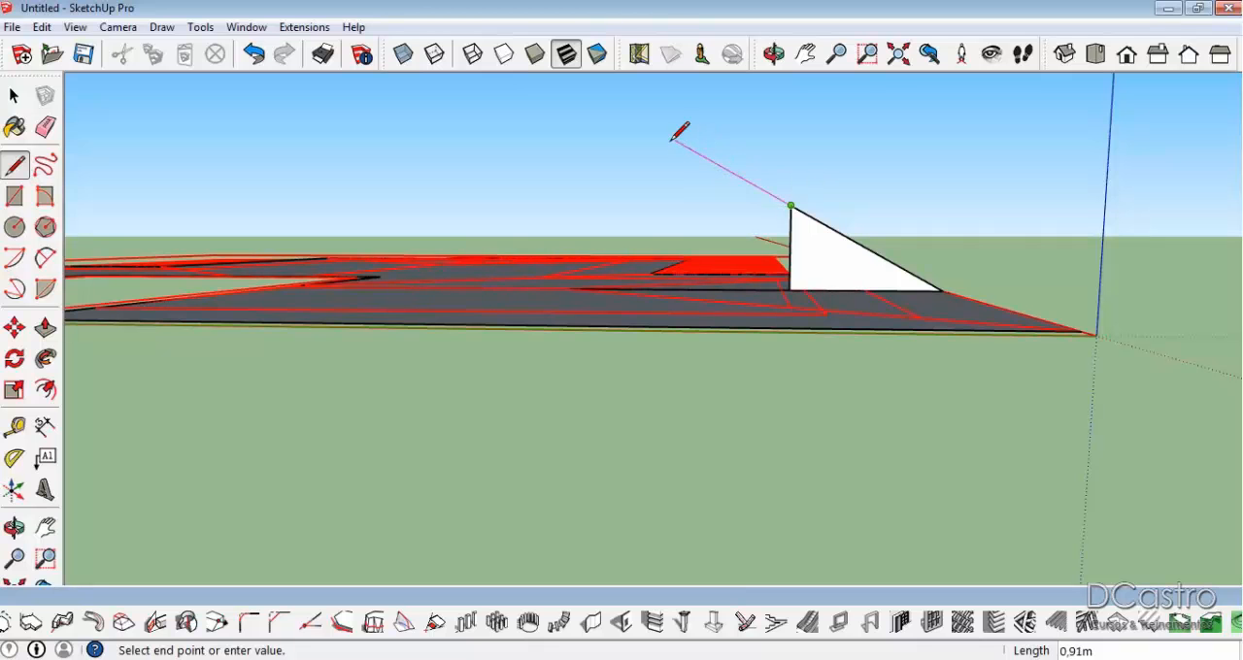
key("Escape")
Draw a vertical line about 1.77 m high upward from the hip junction.
middle_click_drag(540, 306, 644, 417)
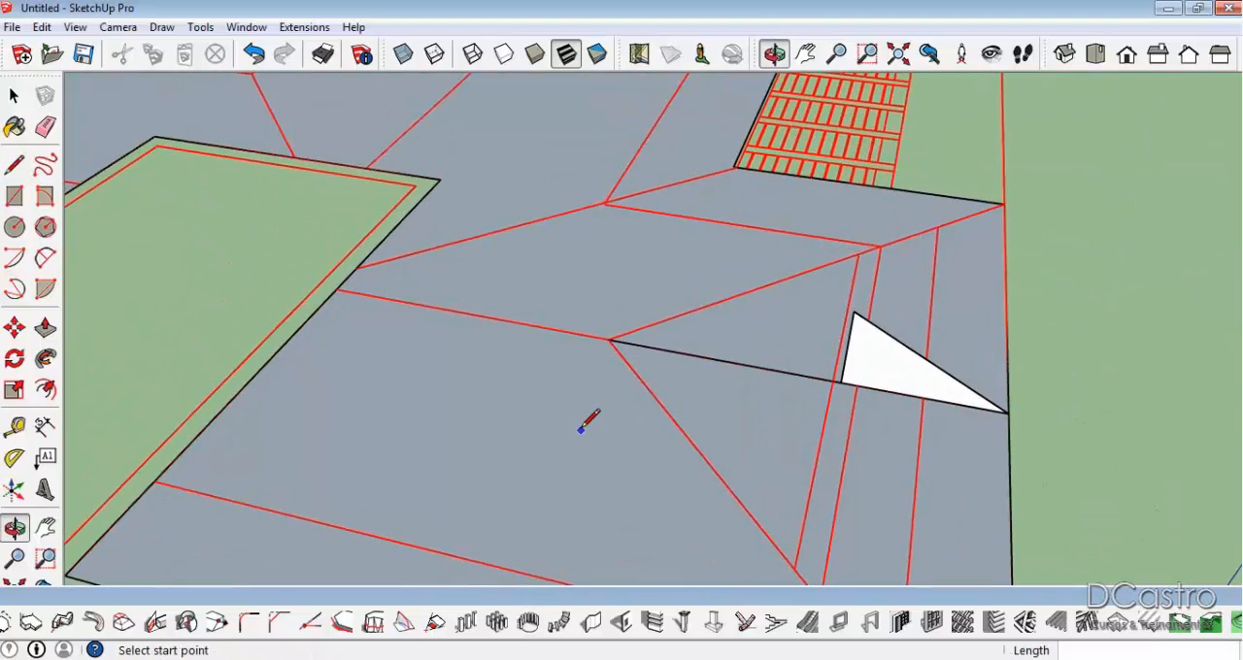
left_click(610, 339)
middle_click_drag(610, 339, 577, 216)
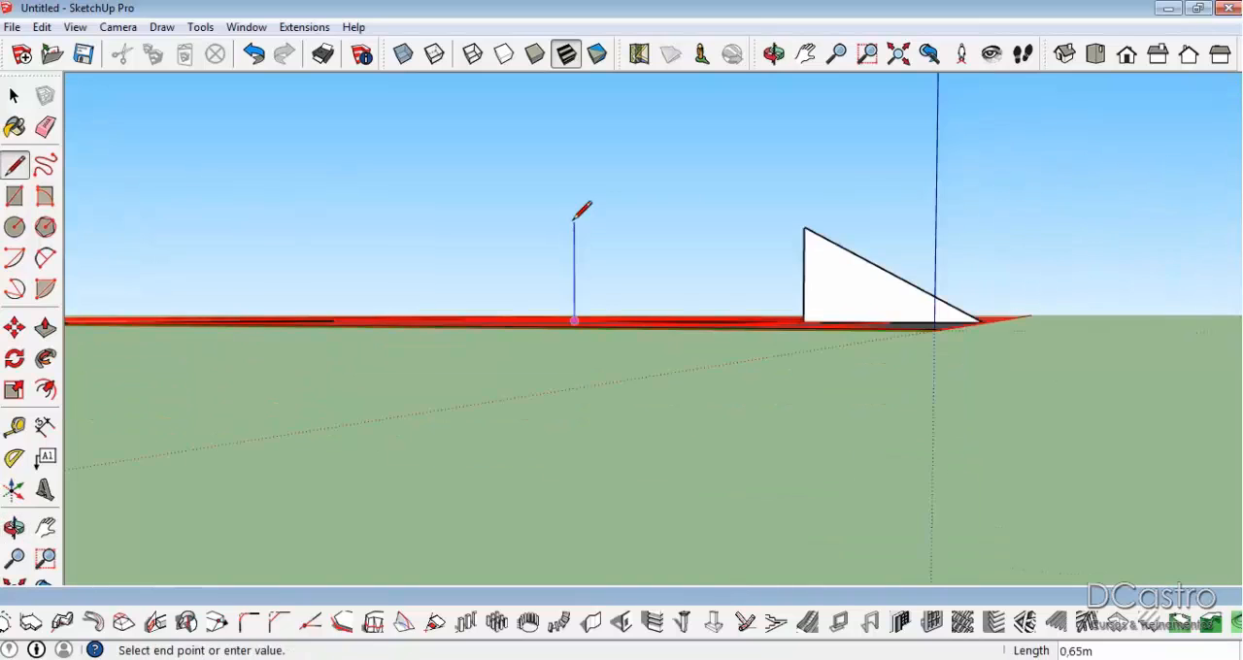
mouse_move(576, 130)
middle_mouse_down()
mouse_move(577, 228)
mouse_move(582, 122)
middle_mouse_up()
left_click(583, 122)
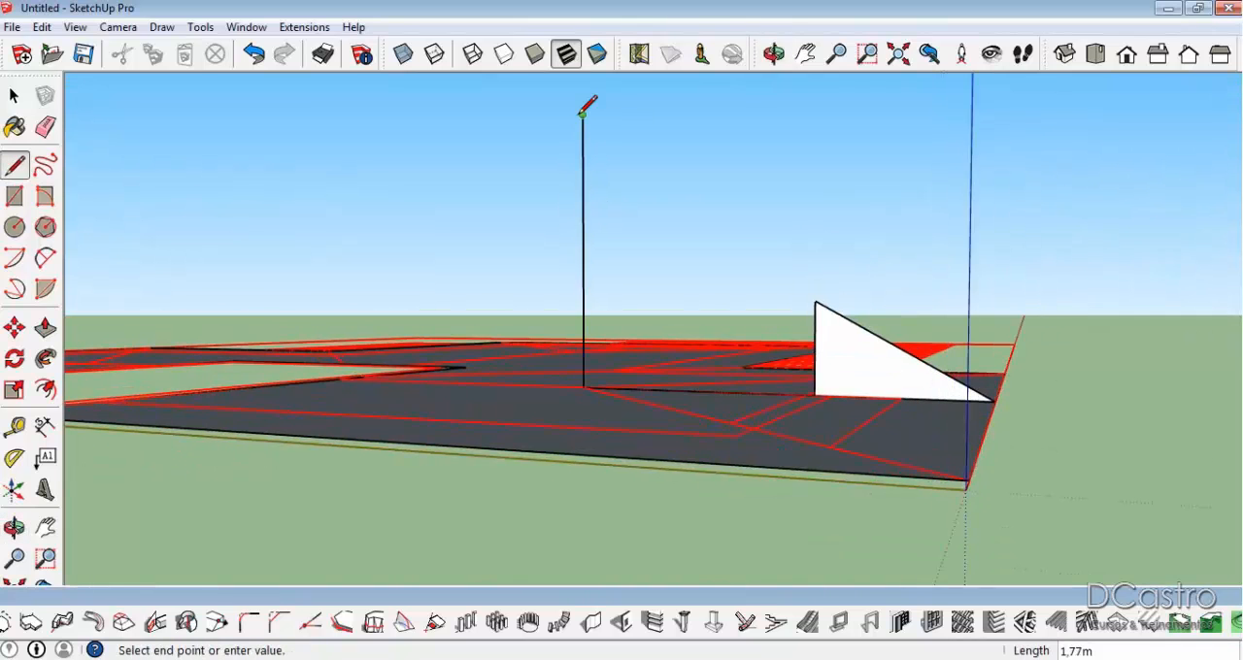
key("space")
Extend the slope from the profile's peak up to the vertical line at the hip junction, and erase the leftover vertical segments.
key("l")
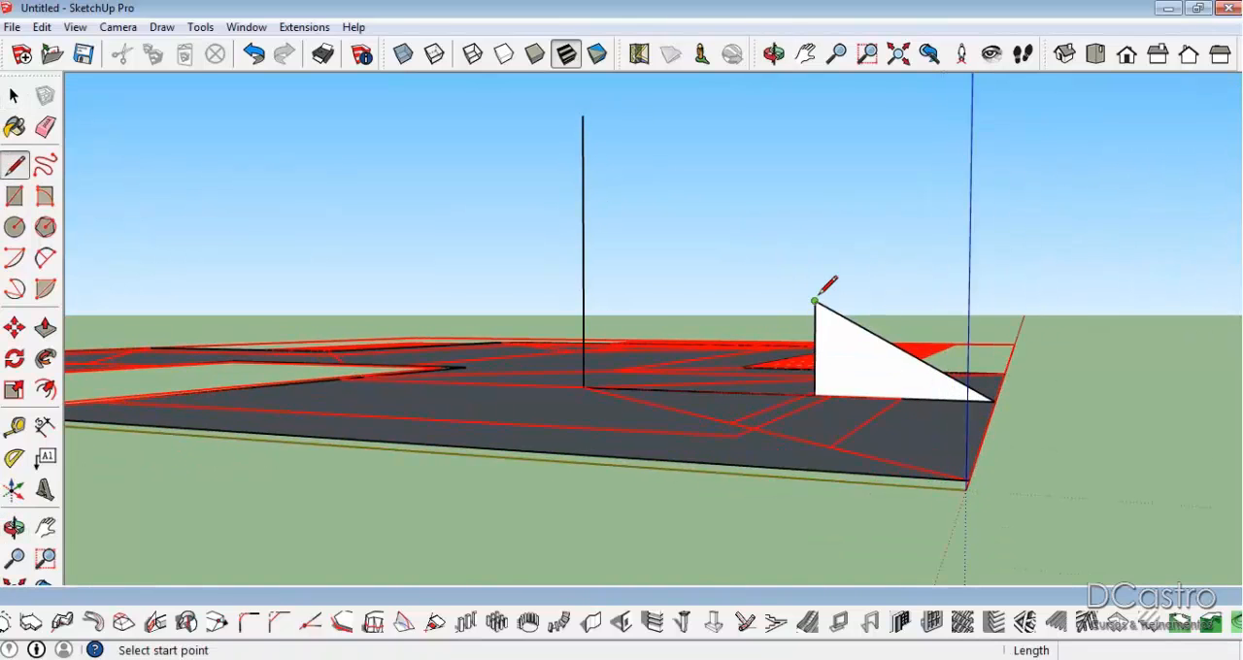
left_click(815, 302)
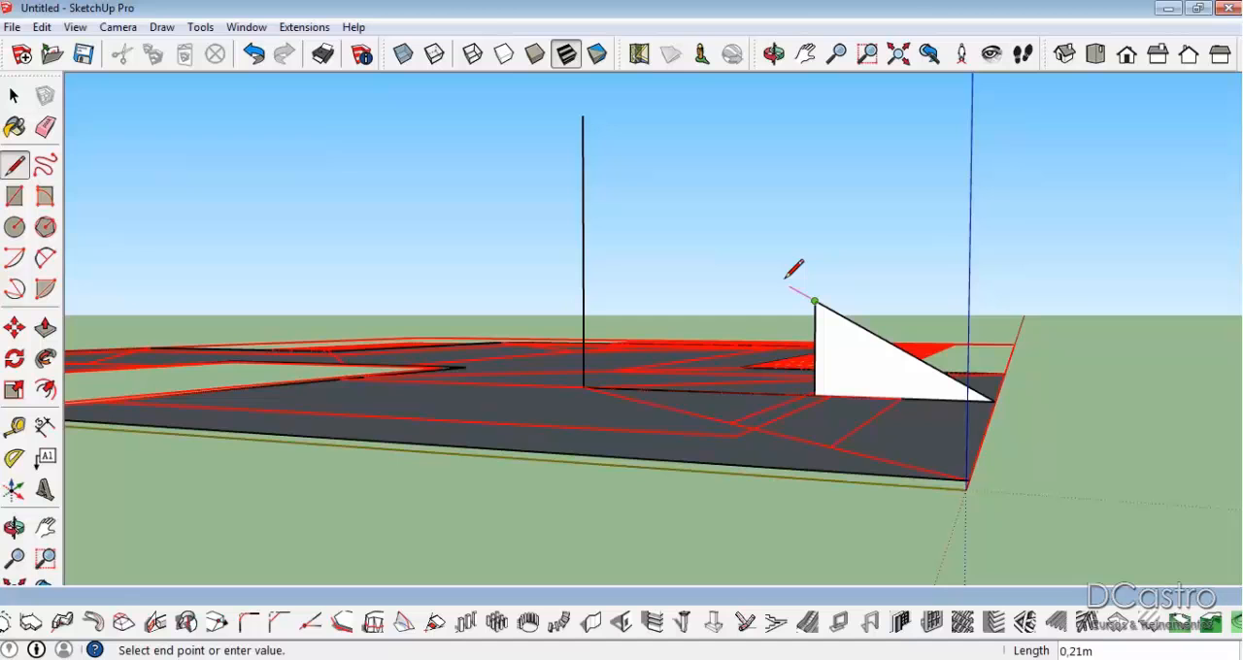
left_click(587, 171)
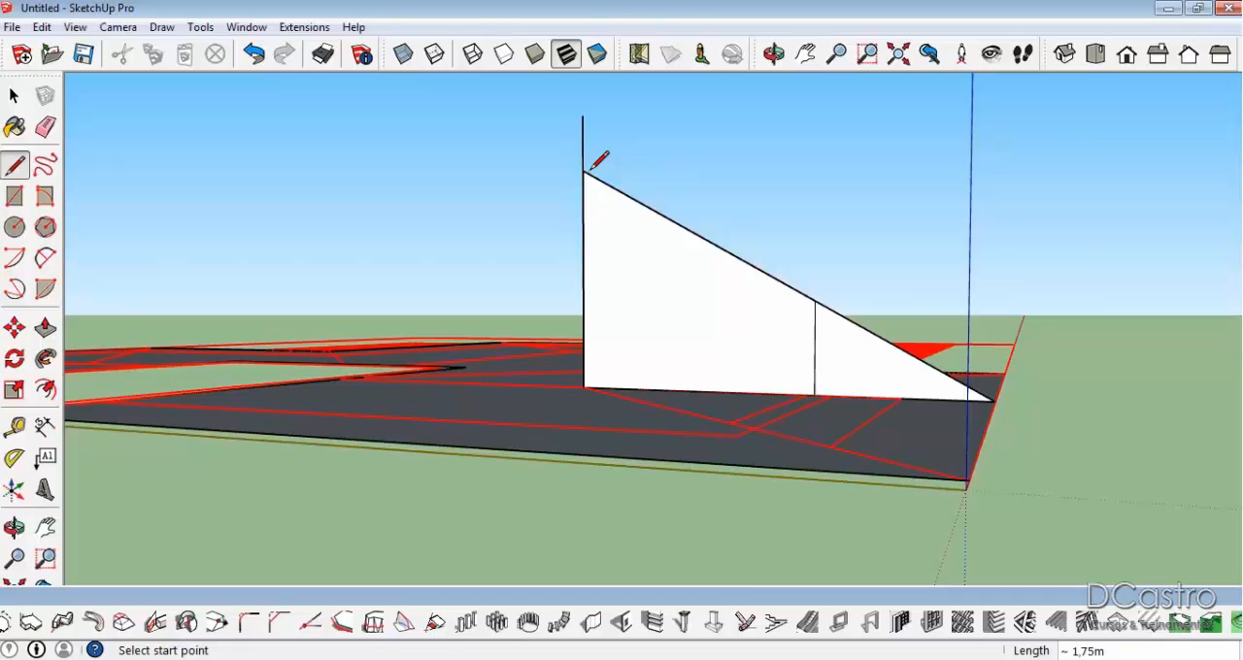
key("e")
left_click(583, 128)
left_click(814, 348)
Draw a vertical line about 1.82 m high from the ridge's end at the opening, and a horizontal ridge line from the profile's peak to it.
mouse_move(658, 266)
middle_mouse_down()
mouse_move(777, 382)
mouse_move(887, 452)
mouse_move(979, 406)
mouse_move(1101, 305)
middle_mouse_up()
key("l")
left_click(647, 390)
mouse_move(638, 389)
middle_mouse_down()
mouse_move(633, 356)
mouse_move(632, 453)
mouse_move(644, 372)
middle_mouse_up()
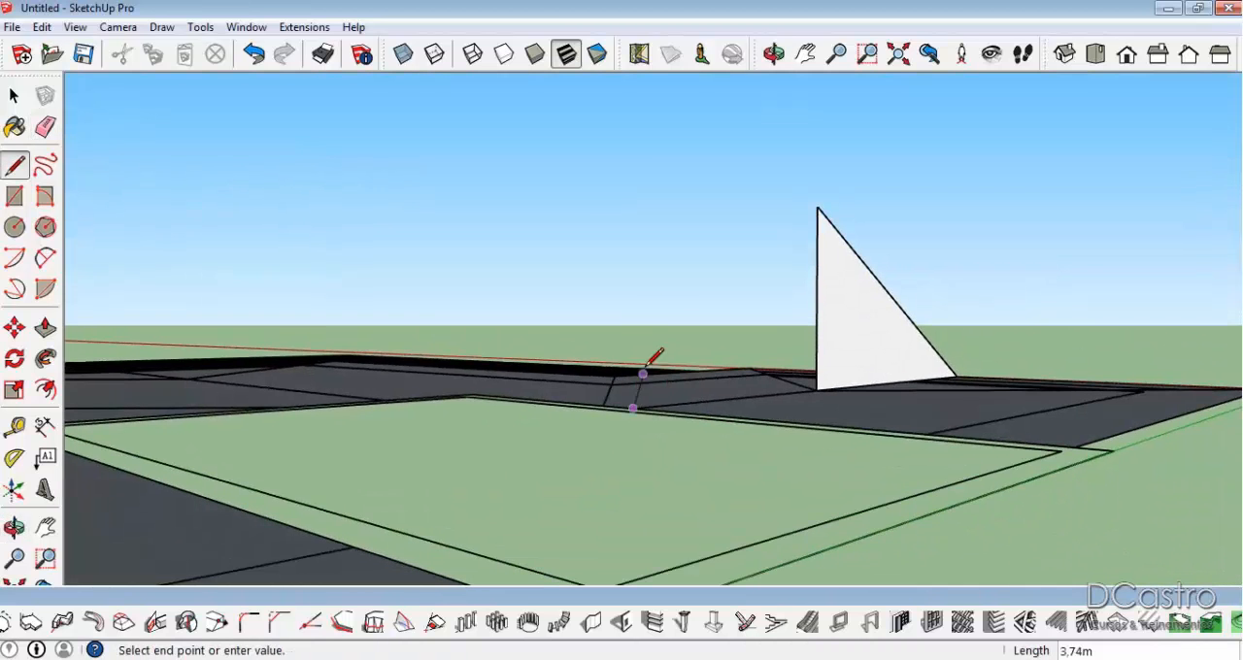
left_click(634, 104)
key("Escape")
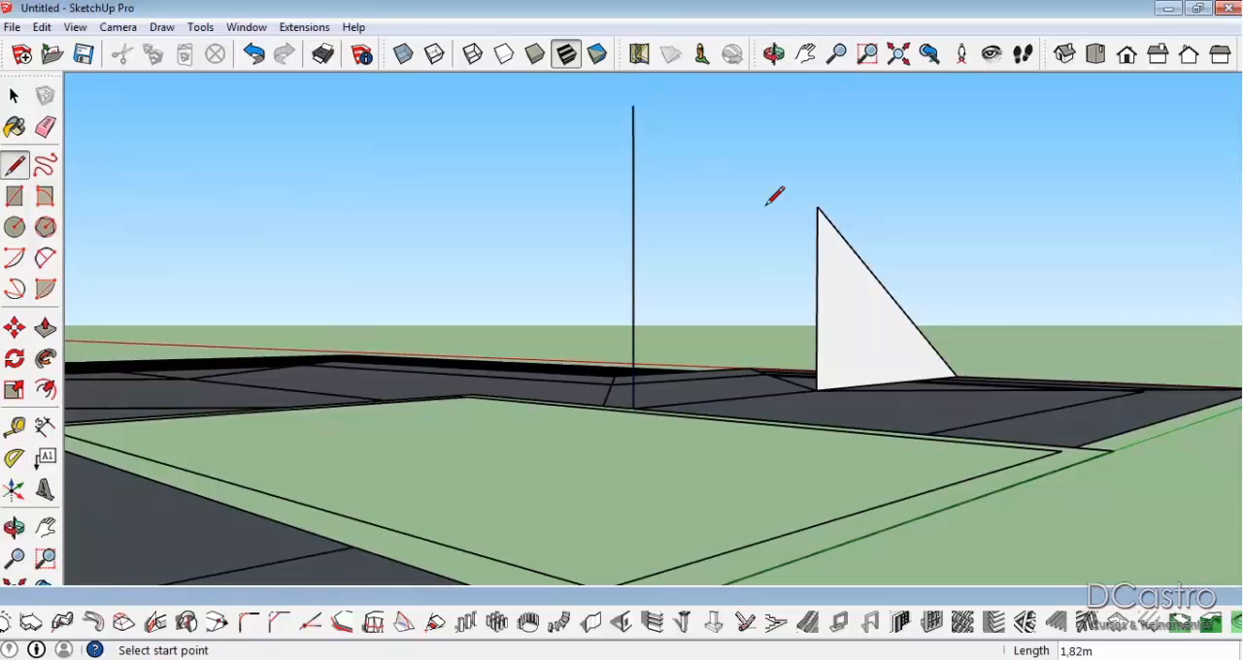
left_click(818, 204)
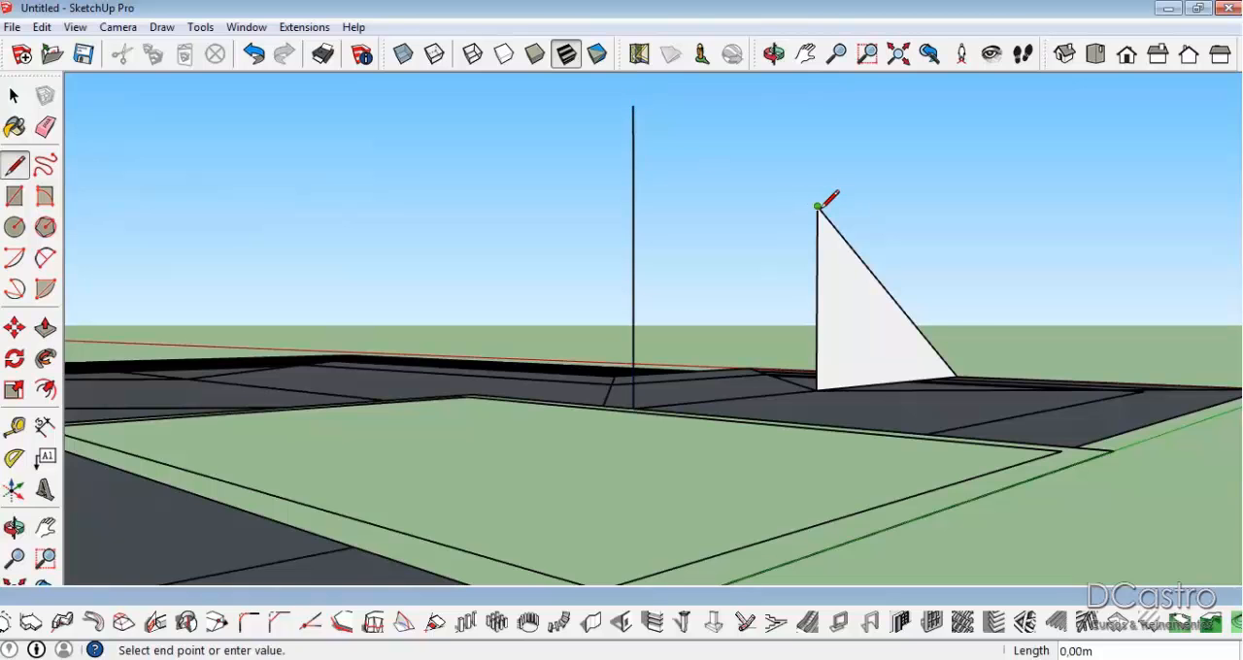
left_click(634, 173)
key("Escape")
Close the profile below the ridge with a base line, and erase the excess vertical line and the divider between the faces.
middle_click_drag(757, 269, 621, 456)
left_click(615, 463)
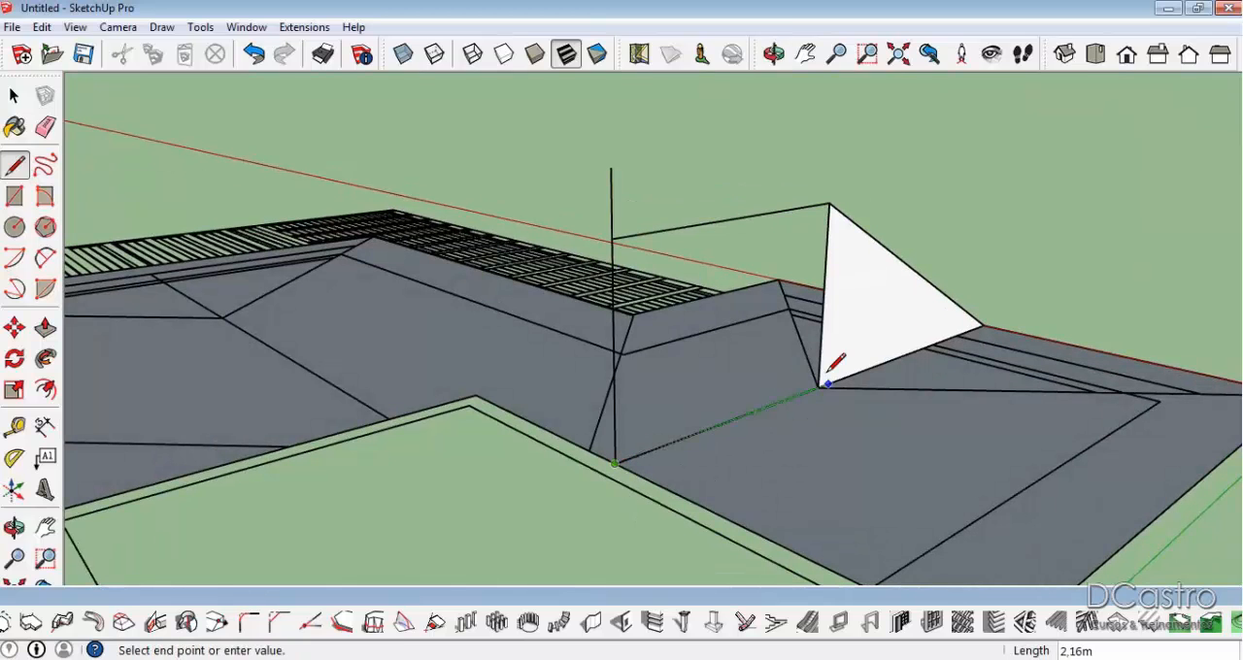
left_click(818, 387)
key("e")
left_click(611, 189)
mouse_move(825, 251)
middle_mouse_down()
mouse_move(605, 336)
mouse_move(550, 338)
middle_mouse_up()
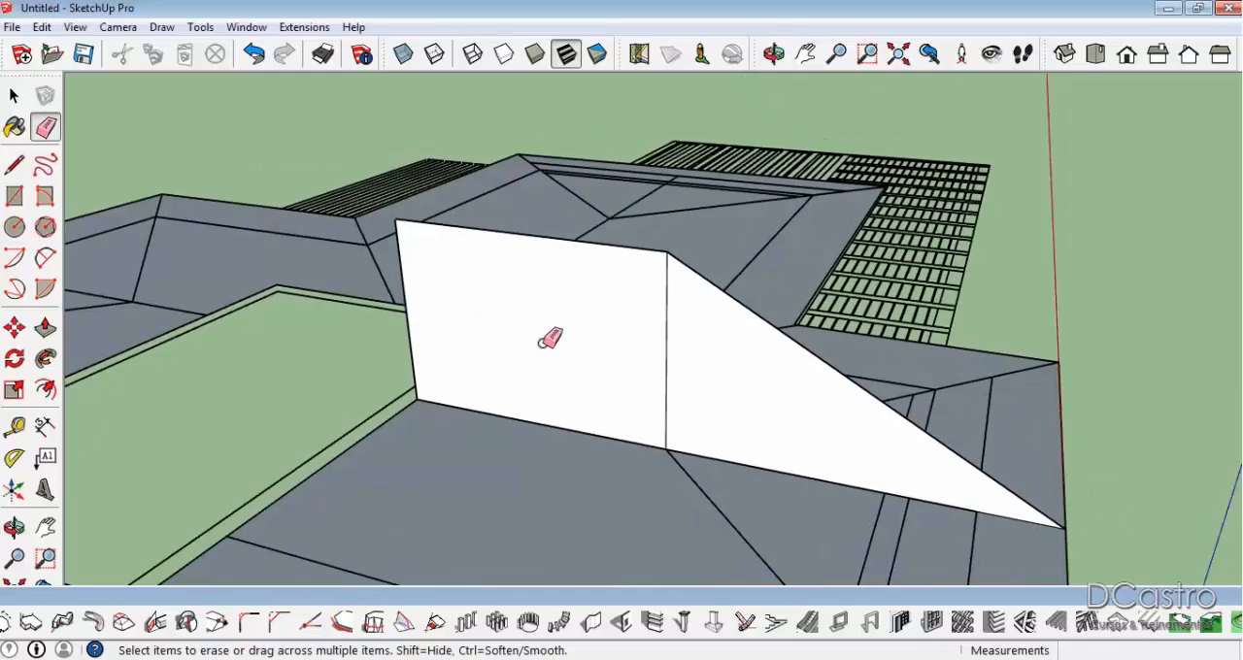
left_click(667, 352)
mouse_move(667, 352)
middle_mouse_down()
mouse_move(563, 367)
mouse_move(395, 346)
middle_mouse_up()
mouse_move(521, 308)
middle_mouse_down()
mouse_move(1115, 249)
mouse_move(751, 314)
mouse_move(885, 378)
mouse_move(877, 351)
middle_mouse_up()
key("space")
Redraw the vertical line at the hip junction and draw the hip line from the ridge's end down to the eave corner at the origin.
key("l")
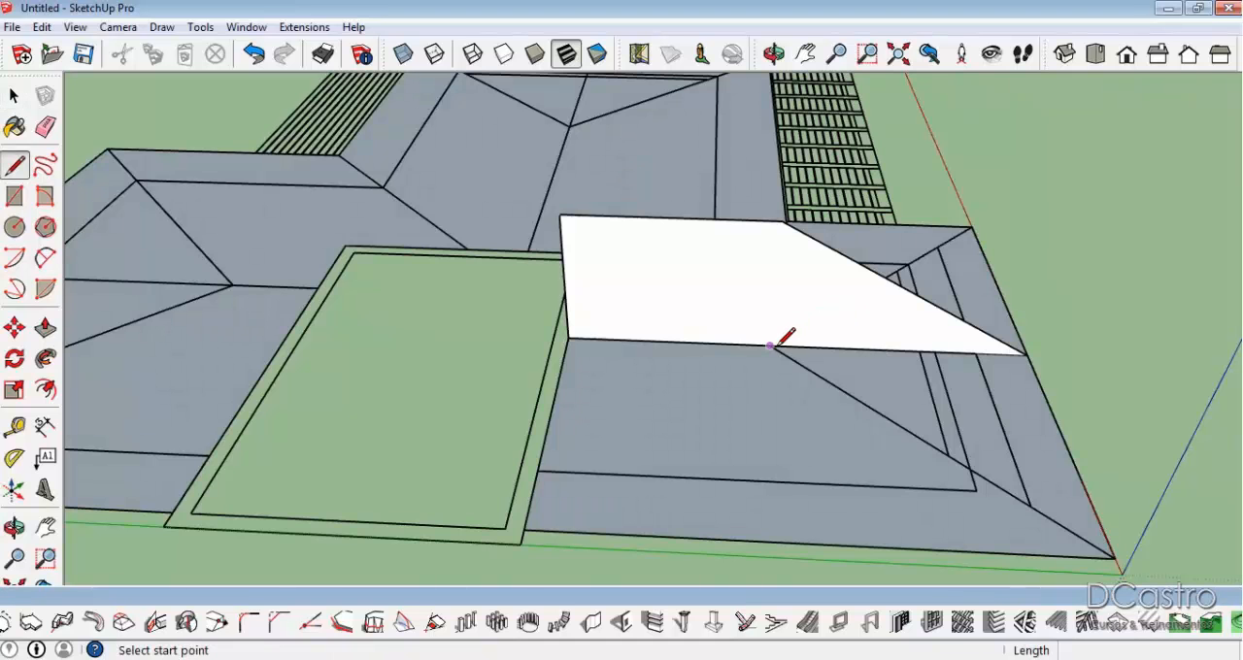
left_click(770, 346)
scroll(771, 350, "up", 4)
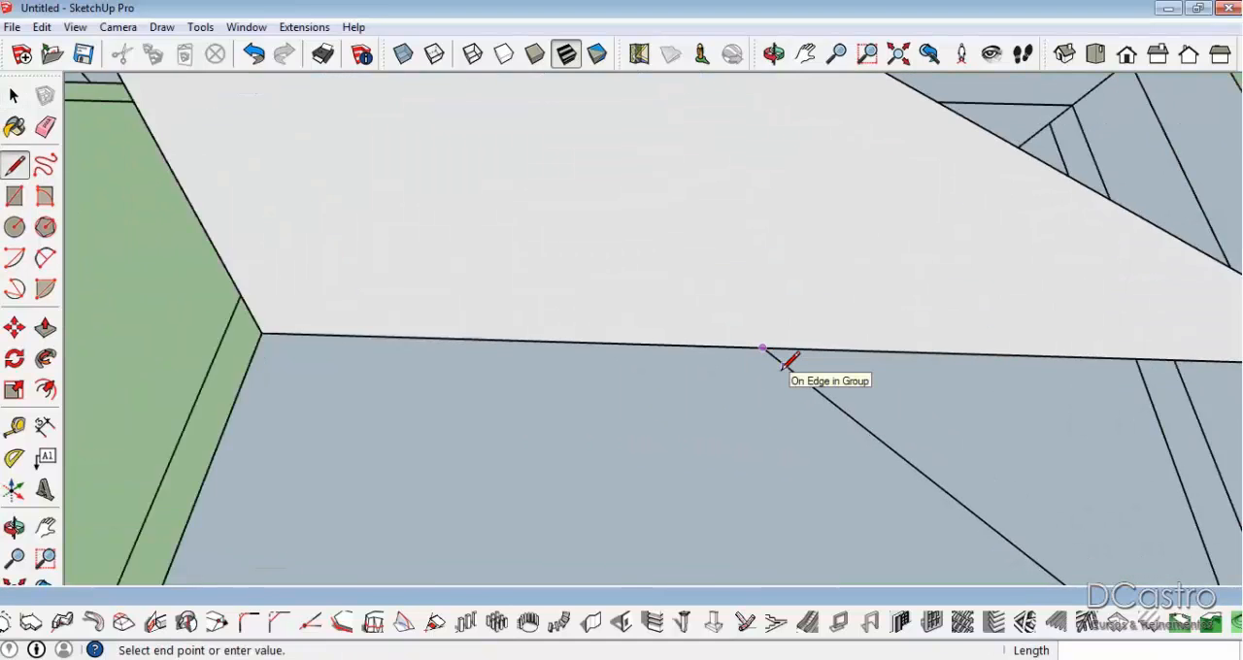
scroll(785, 355, "down", 2)
left_click(792, 220)
middle_click_drag(799, 205, 764, 175)
left_click(758, 183)
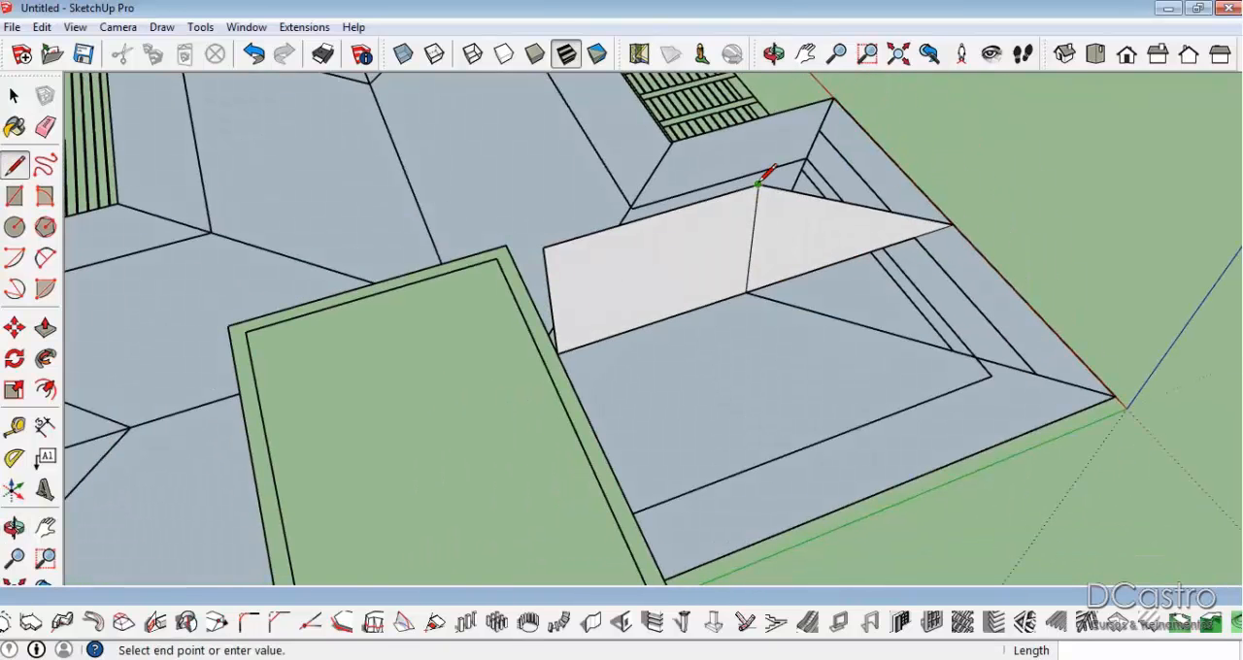
left_click(1114, 394)
left_click(1113, 394)
Draw the hip line to the other eave corner and the sloped edge from the ridge down to the eave beside the opening.
left_click(748, 291)
mouse_move(957, 252)
middle_mouse_down()
mouse_move(486, 402)
mouse_move(434, 162)
middle_mouse_up()
left_click(517, 89)
scroll(518, 91, "down", 1)
left_click(584, 500)
middle_click_drag(584, 500, 162, 422)
middle_click_drag(929, 249, 736, 383)
middle_click_drag(598, 355, 629, 439)
middle_click_drag(502, 428, 797, 306)
middle_click_drag(644, 320, 864, 432)
left_click(356, 486)
left_click(367, 173)
Orient the roof faces consistently and remove the line dividing the hip-end face.
middle_click_drag(481, 369, 571, 328)
key("space")
right_click(571, 328)
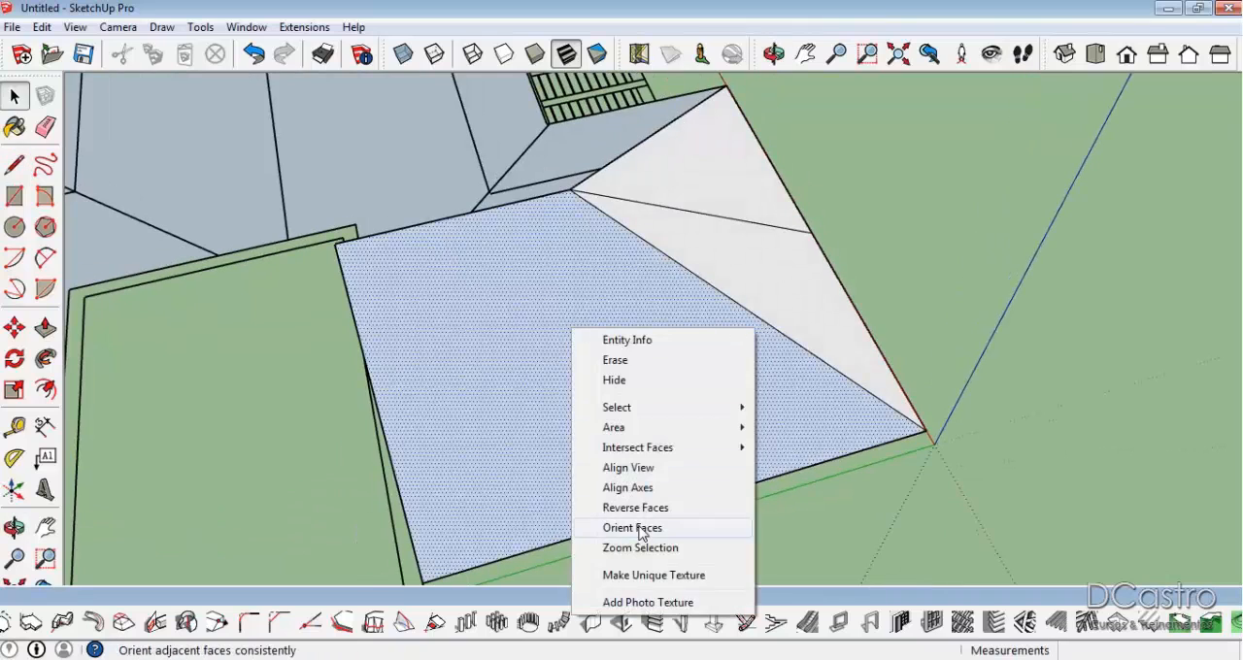
left_click(636, 528)
mouse_move(583, 430)
middle_mouse_down()
mouse_move(472, 488)
mouse_move(660, 219)
mouse_move(849, 259)
mouse_move(741, 255)
mouse_move(755, 341)
mouse_move(336, 314)
middle_mouse_up()
key("e")
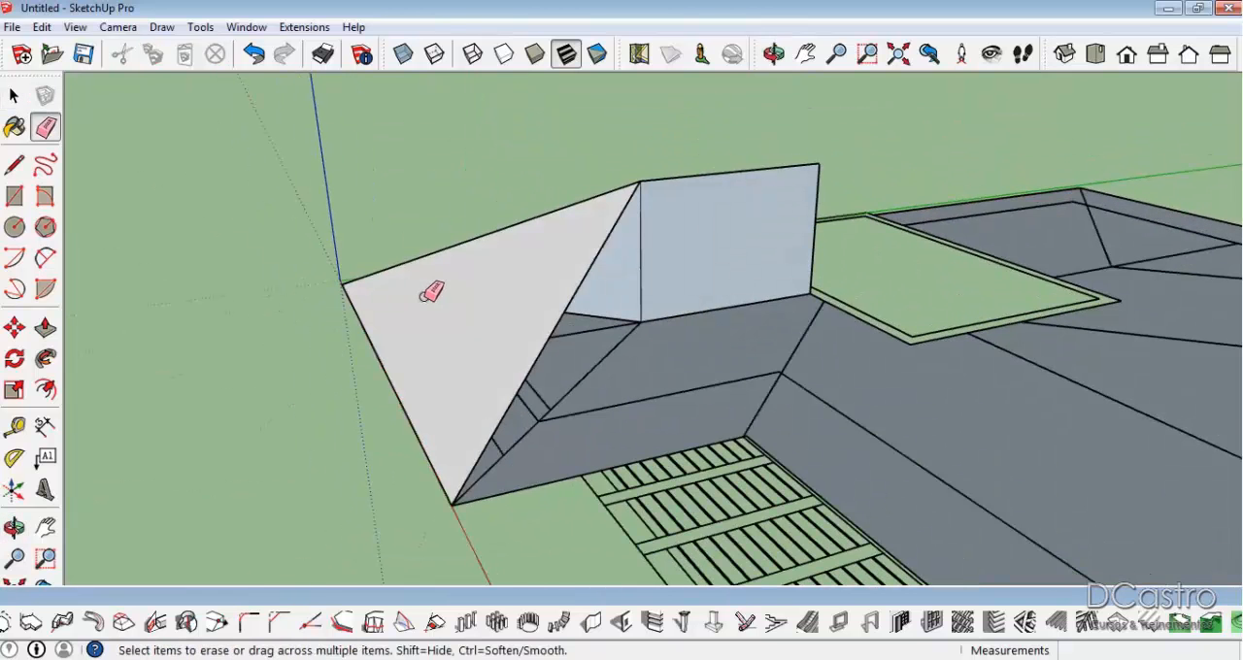
Draw a vertical line about 0.50 m high from the offset plan line to the hip edge, and a horizontal line from there across the hip-end face.
key("space")
left_click(437, 330)
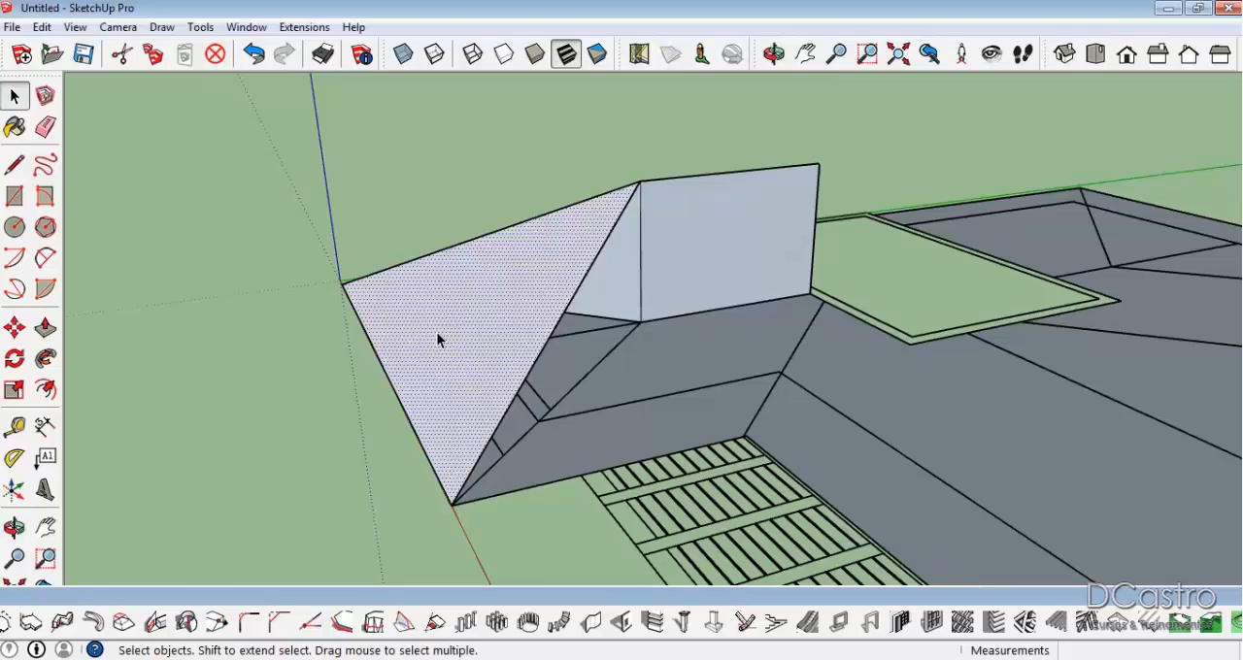
key("l")
mouse_move(716, 328)
middle_mouse_down()
mouse_move(433, 330)
mouse_move(539, 291)
mouse_move(661, 353)
mouse_move(613, 321)
mouse_move(722, 444)
mouse_move(667, 374)
middle_mouse_up()
scroll(667, 374, "up", 2)
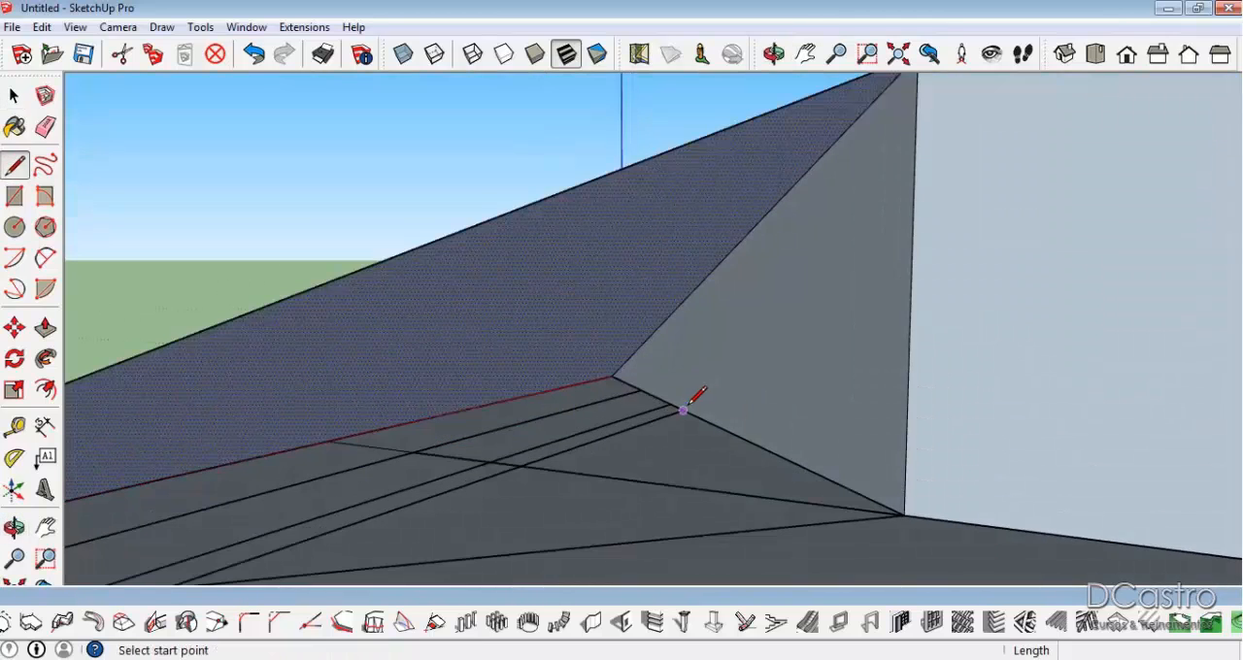
left_click(670, 404)
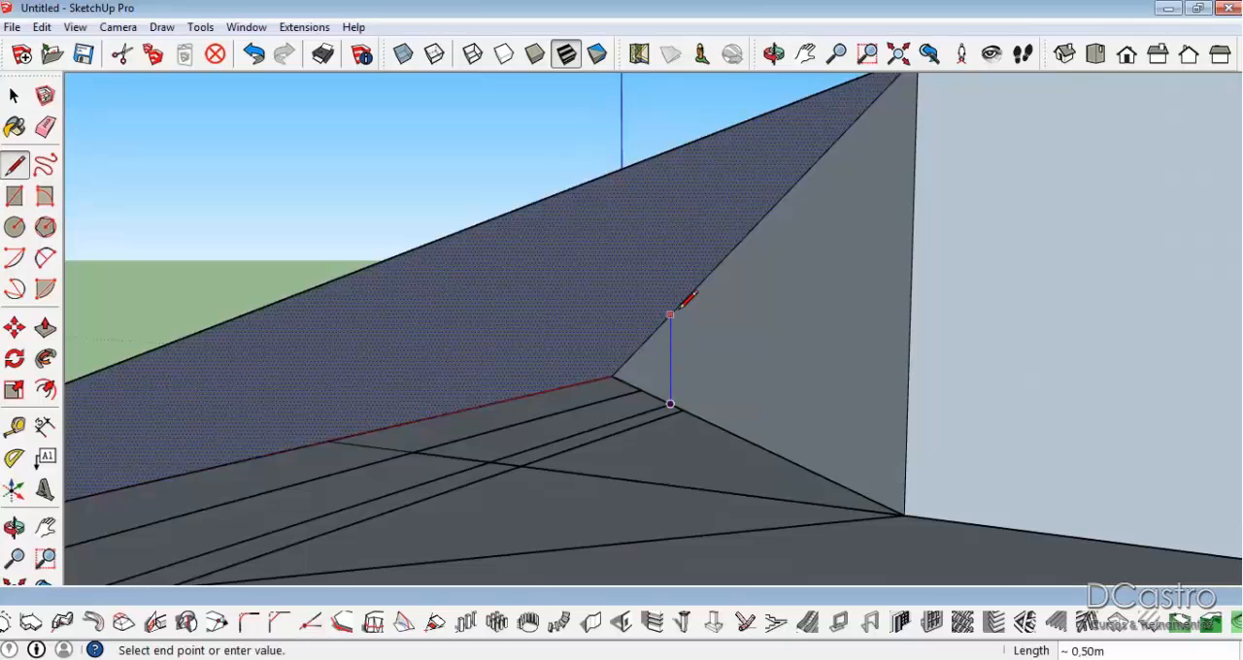
left_click(670, 315)
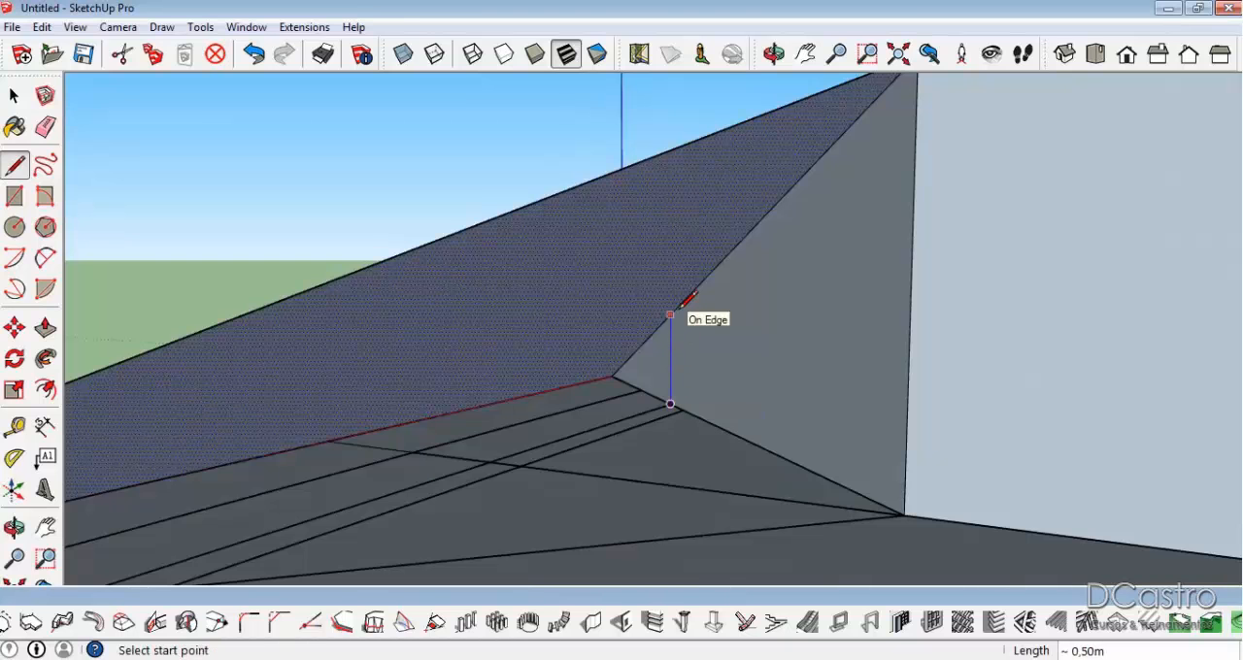
left_click(671, 313)
scroll(672, 312, "down", 2)
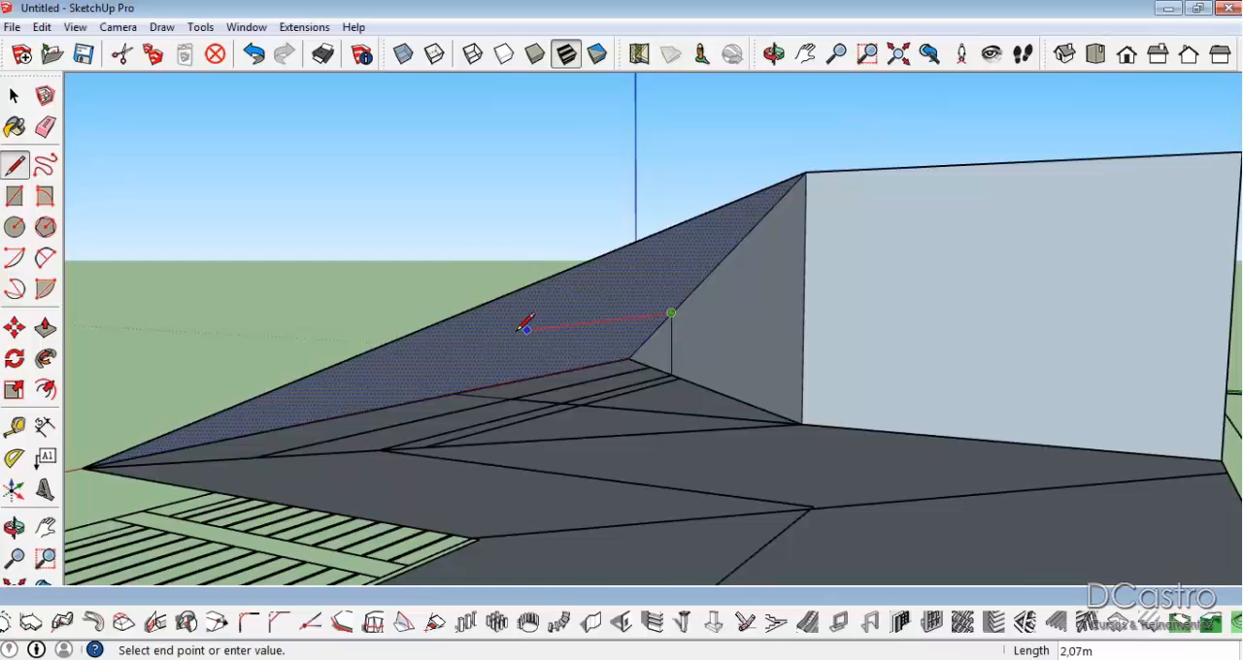
left_click(383, 343)
Delete the upper part of the hip-end face and the vertical triangular profile face behind it.
middle_click_drag(382, 343, 607, 486)
key("space")
left_click(657, 317)
key("Delete")
middle_click_drag(657, 321, 647, 402)
left_click(718, 307)
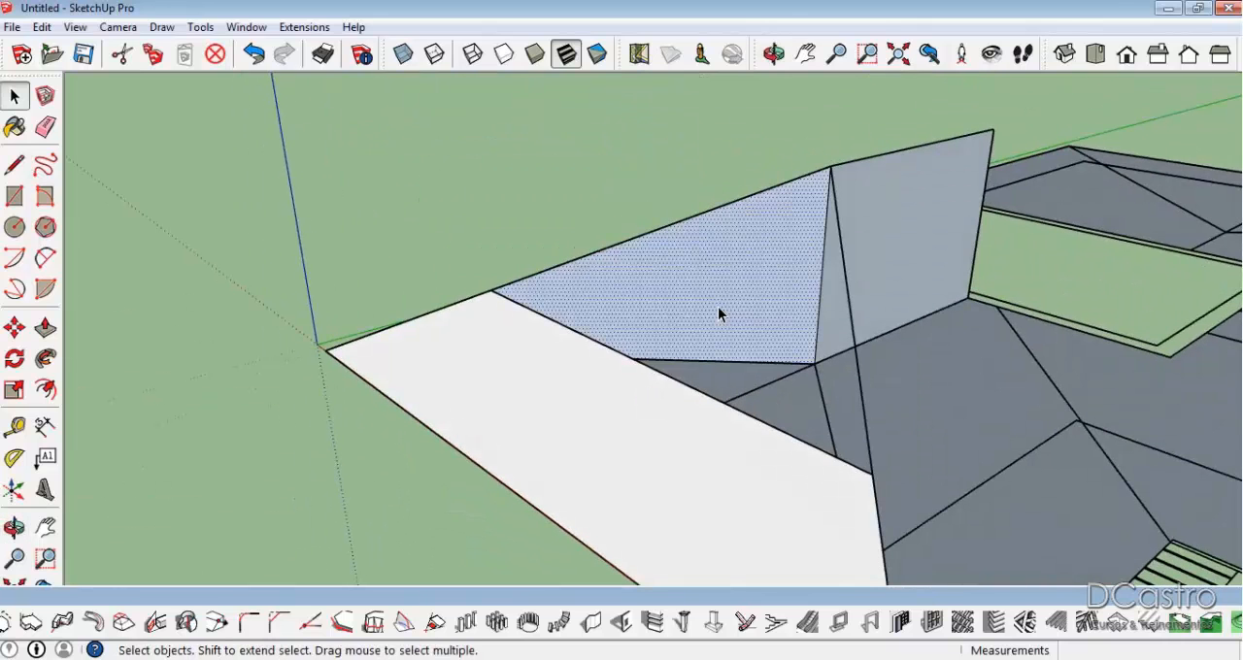
key("Delete")
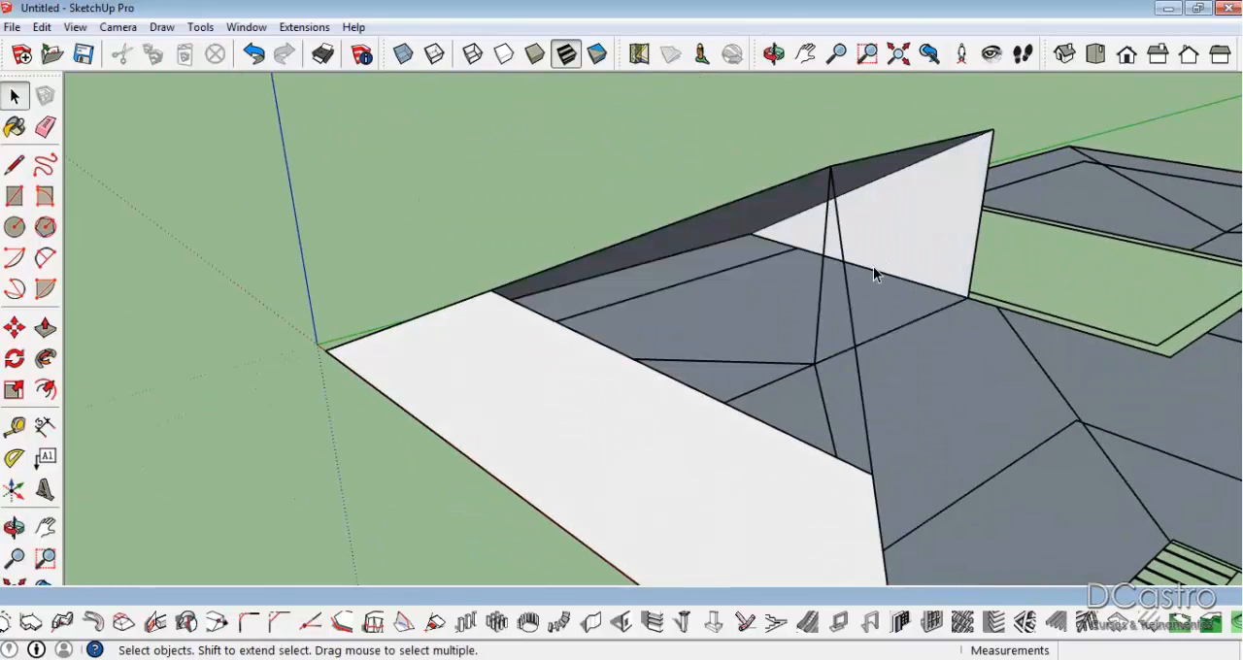
Erase the vertical lines left over from the profile under the ridge.
key("e")
left_click(816, 302)
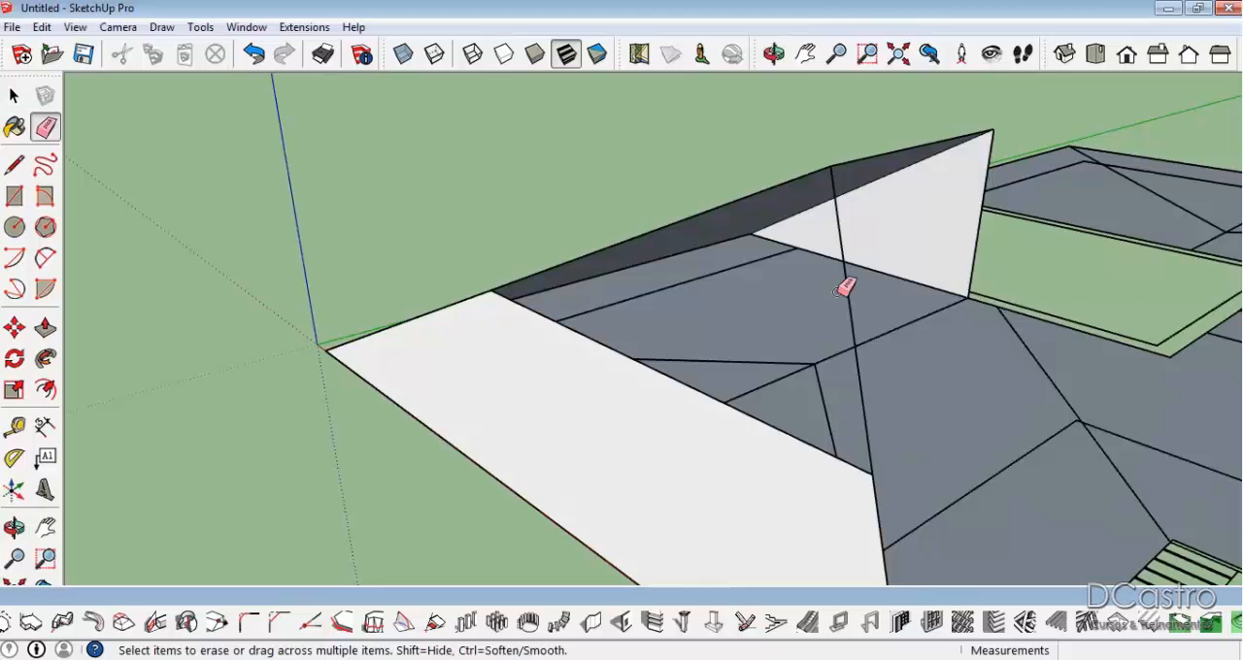
mouse_move(789, 320)
middle_mouse_down()
mouse_move(574, 336)
mouse_move(630, 326)
middle_mouse_up()
mouse_move(683, 298)
middle_mouse_down()
mouse_move(1091, 411)
mouse_move(888, 463)
mouse_move(770, 248)
mouse_move(261, 208)
mouse_move(494, 249)
mouse_move(585, 424)
mouse_move(861, 502)
mouse_move(832, 410)
mouse_move(813, 574)
mouse_move(618, 438)
mouse_move(476, 381)
middle_mouse_up()
left_click(774, 266)
scroll(496, 242, "up", 2)
scroll(495, 242, "down", 2)
Draw a rectangle over the outer outline of the central opening and make it a group.
key("r")
left_click(685, 187)
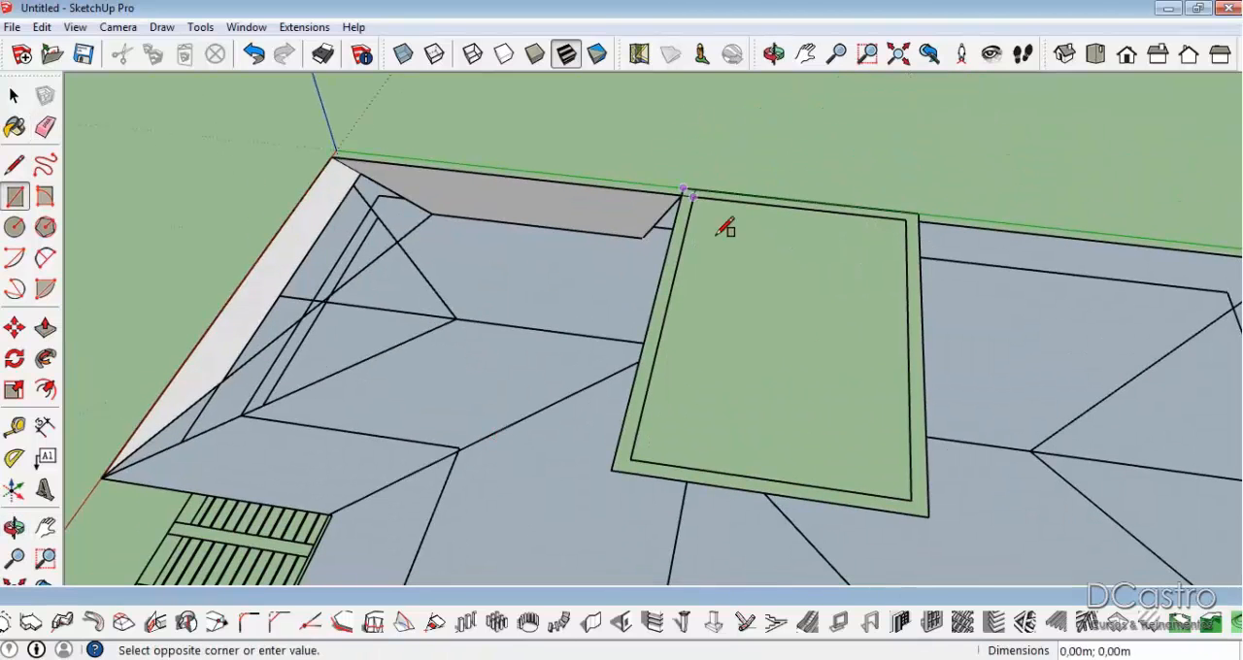
left_click(930, 514)
key("space")
middle_click_drag(889, 455, 923, 447)
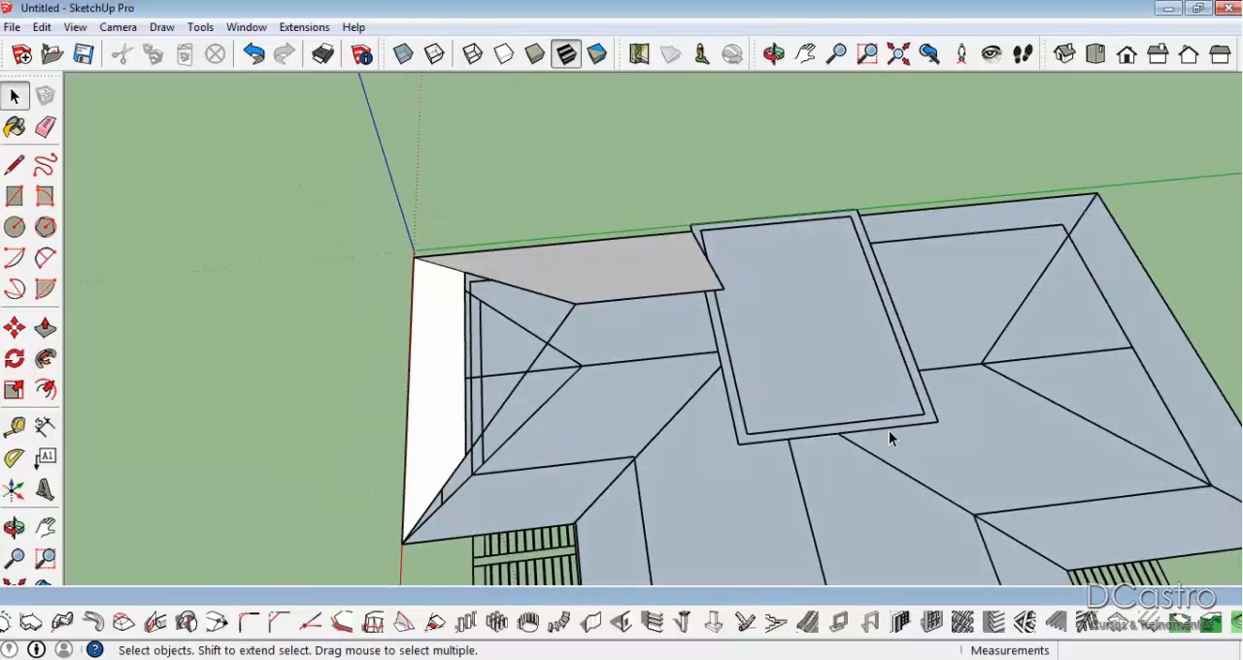
double_click(833, 396)
right_click(832, 396)
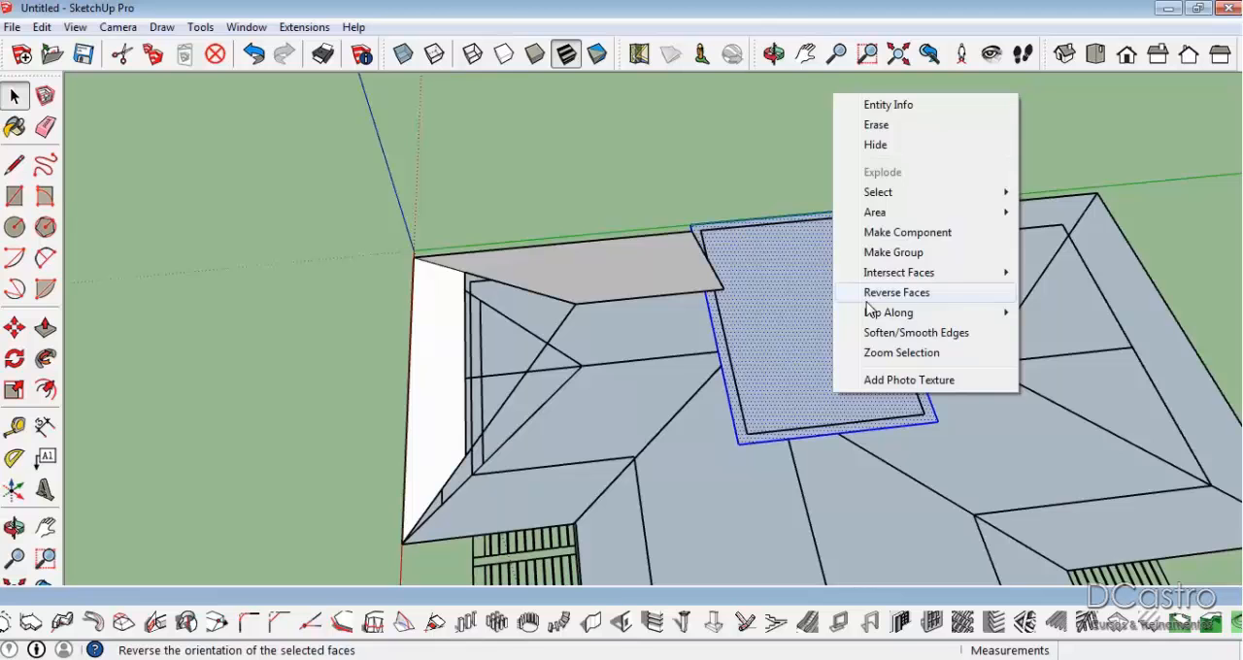
left_click(893, 252)
Extrude the rectangle inside the group upward into a tall block.
double_click(799, 373)
key("p")
left_click_drag(799, 375, 852, 164)
mouse_move(852, 164)
middle_mouse_down()
mouse_move(824, 242)
mouse_move(919, 205)
middle_mouse_up()
key("space")
key("e")
left_click(710, 164)
mouse_move(710, 164)
middle_mouse_down()
mouse_move(547, 247)
mouse_move(910, 266)
mouse_move(932, 290)
mouse_move(958, 291)
mouse_move(930, 278)
middle_mouse_up()
key("space")
key("e")
key("space")
Draw a 0.56 m high slope profile on the ridge line of the roof wing beside the pergola, with a sloped line down to the eave.
mouse_move(1024, 411)
middle_mouse_down()
mouse_move(738, 320)
mouse_move(527, 280)
mouse_move(702, 321)
mouse_move(764, 430)
mouse_move(1130, 322)
middle_mouse_up()
scroll(715, 404, "up", 3)
mouse_move(715, 406)
middle_mouse_down()
mouse_move(417, 363)
mouse_move(899, 292)
mouse_move(994, 380)
mouse_move(641, 380)
mouse_move(728, 401)
middle_mouse_up()
scroll(777, 403, "up", 2)
middle_click_drag(885, 406, 838, 275)
scroll(837, 275, "up", 2)
middle_click_drag(1092, 249, 671, 360)
scroll(646, 370, "up", 5)
scroll(590, 424, "up", 1)
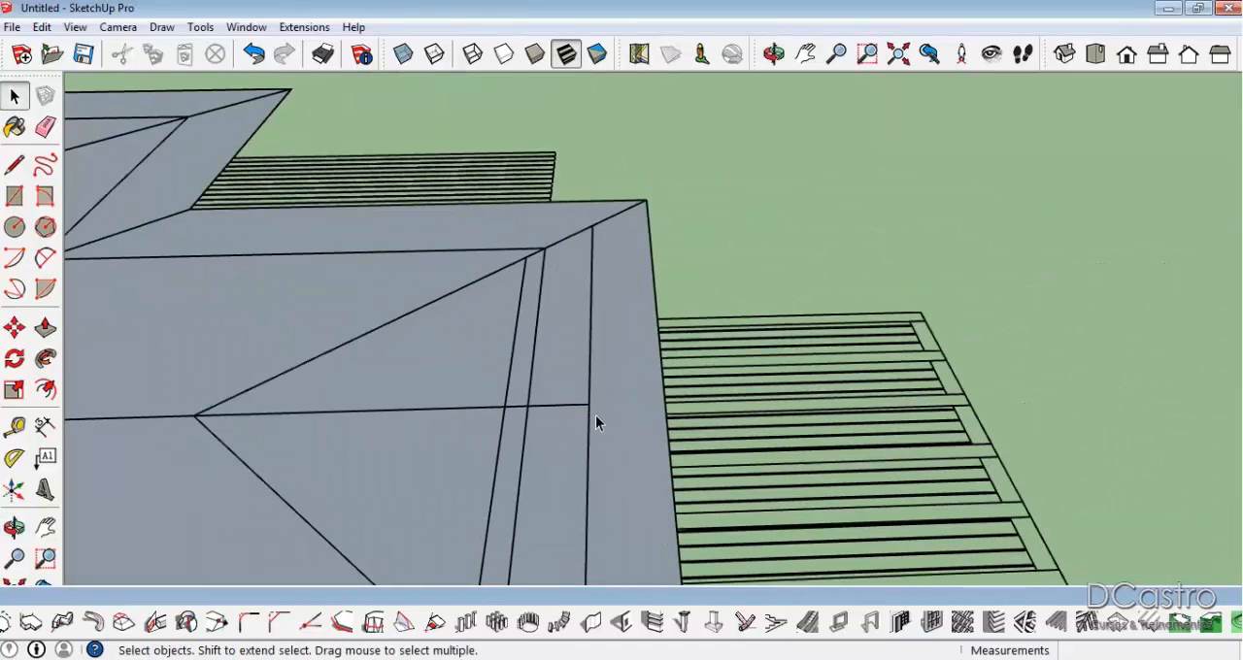
key("l")
left_click(587, 404)
key("Escape")
left_click(664, 399)
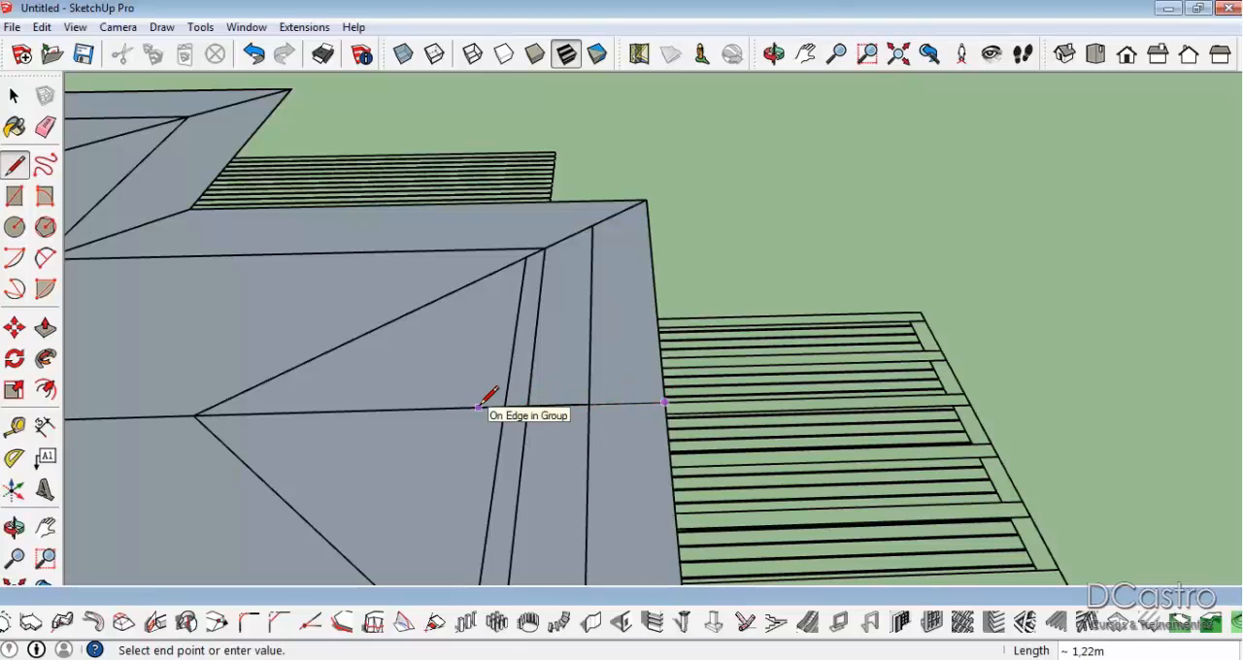
middle_click_drag(511, 352, 531, 163)
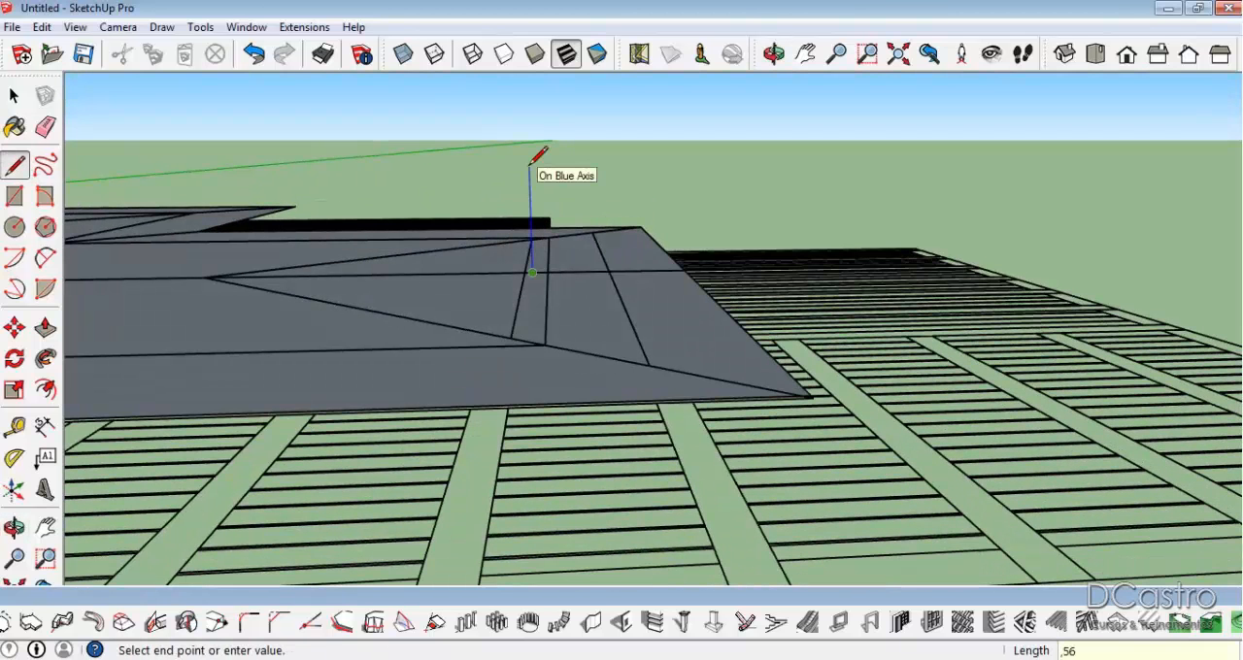
left_click(530, 184)
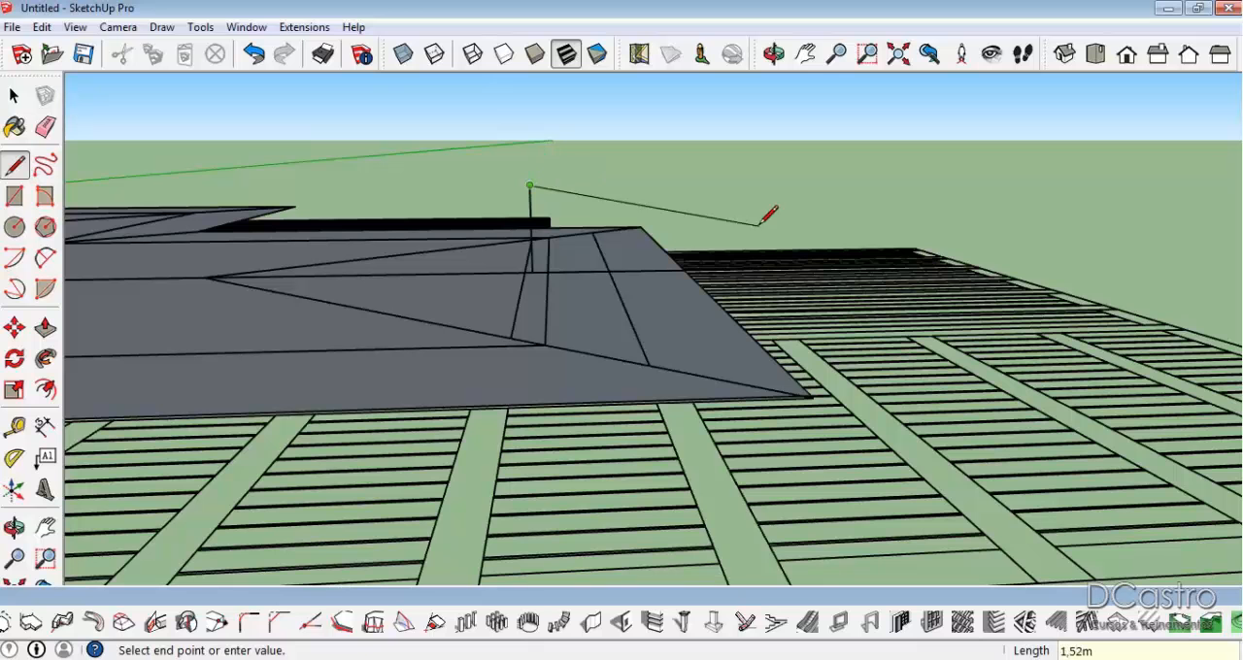
left_click(682, 269)
Extend the slope from the small profile's peak to the block, and close the triangle with a vertical line and a base line about 5.55 m long.
middle_click_drag(686, 257, 592, 411)
left_click(613, 378)
scroll(613, 378, "down", 2)
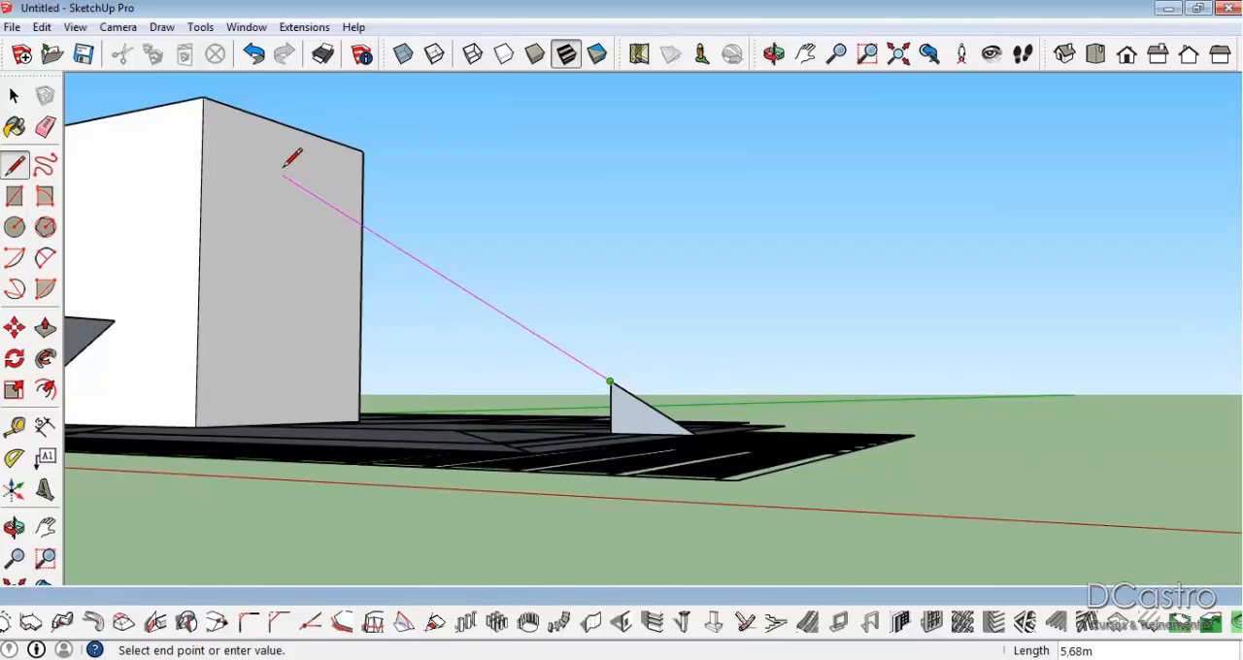
left_click(250, 154)
middle_click_drag(245, 229, 281, 393)
left_click(271, 415)
left_click(602, 525)
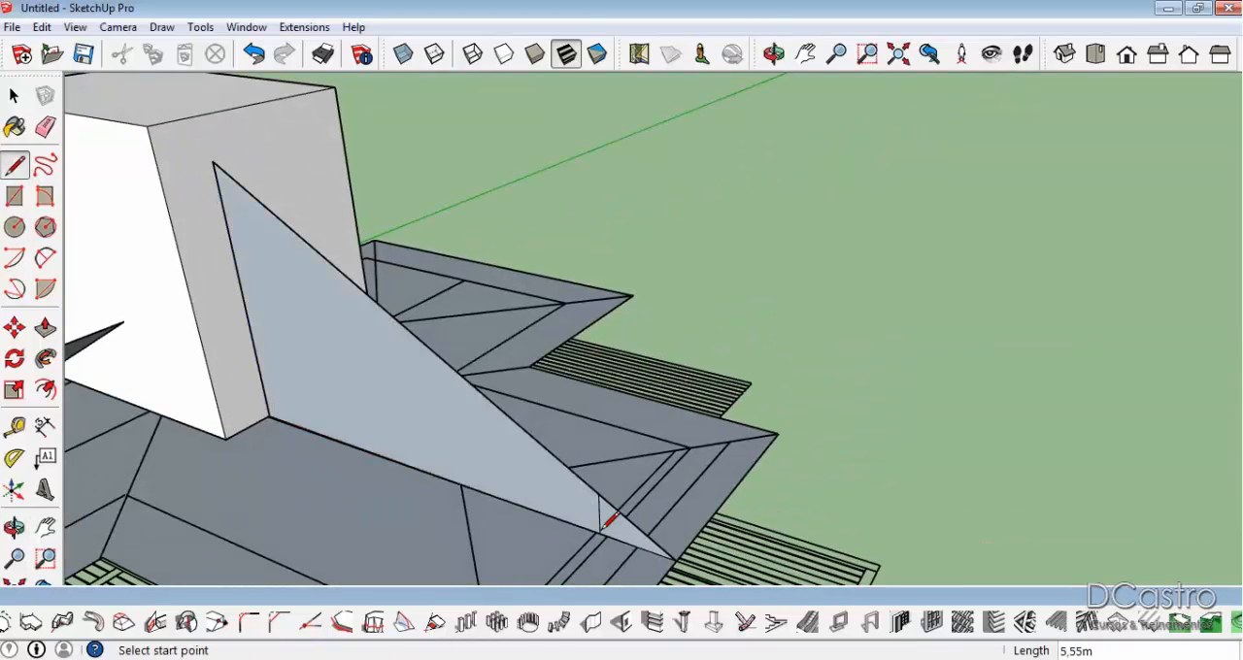
Erase the small profile's vertical line and draw a vertical line from the wing's hip junction up to the sloped edge.
scroll(601, 531, "up", 2)
key("e")
left_click(598, 515)
scroll(613, 400, "down", 2)
mouse_move(437, 421)
middle_mouse_down("shift")
mouse_move(521, 403)
mouse_move(562, 376)
middle_mouse_up("shift")
key("l")
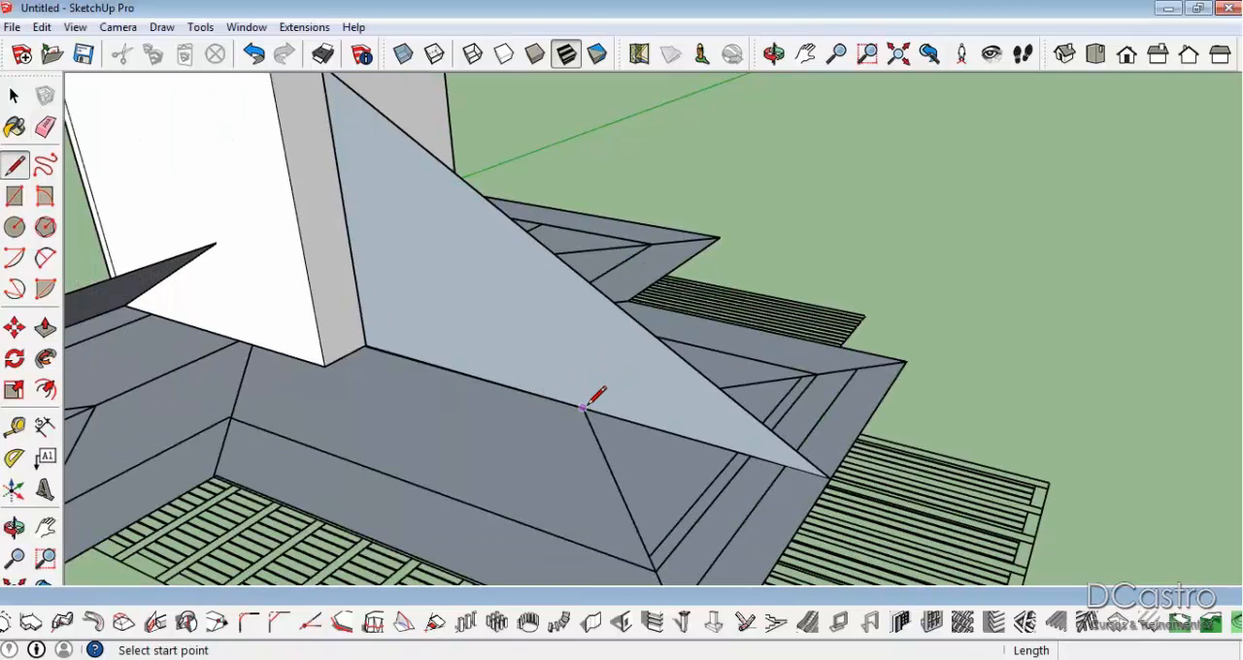
left_click(583, 407)
left_click(579, 274)
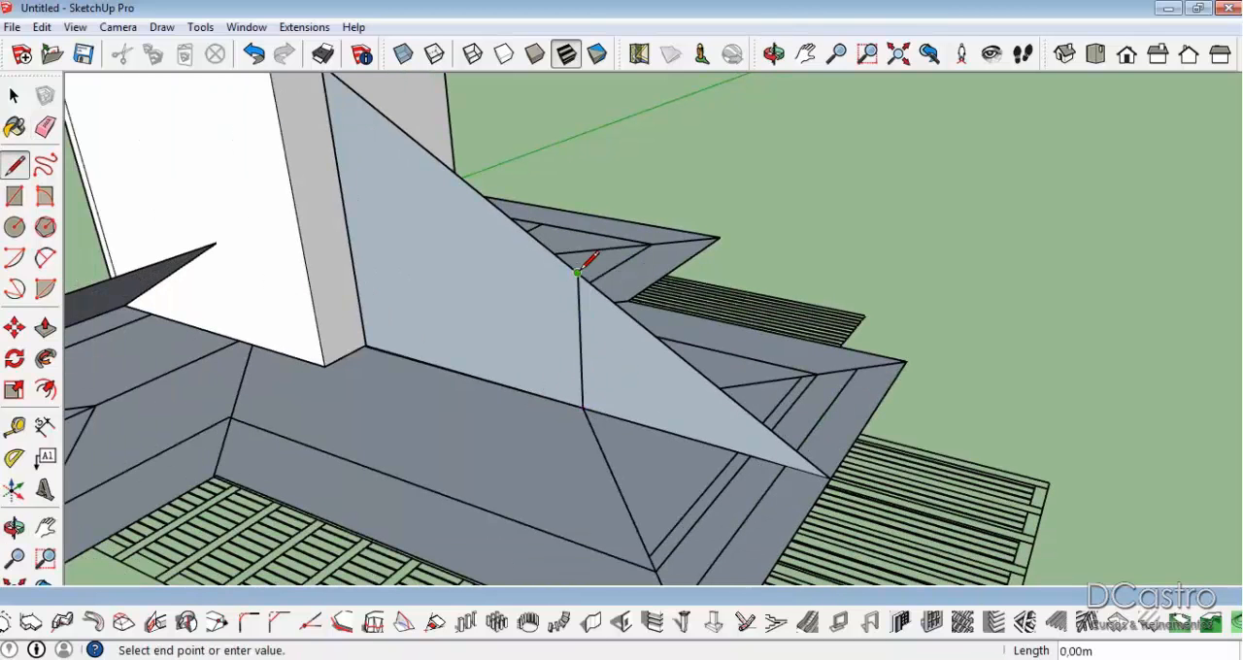
Draw hip lines from the top of the hip junction's vertical line down to both eave corners of the wing.
scroll(579, 274, "down", 2)
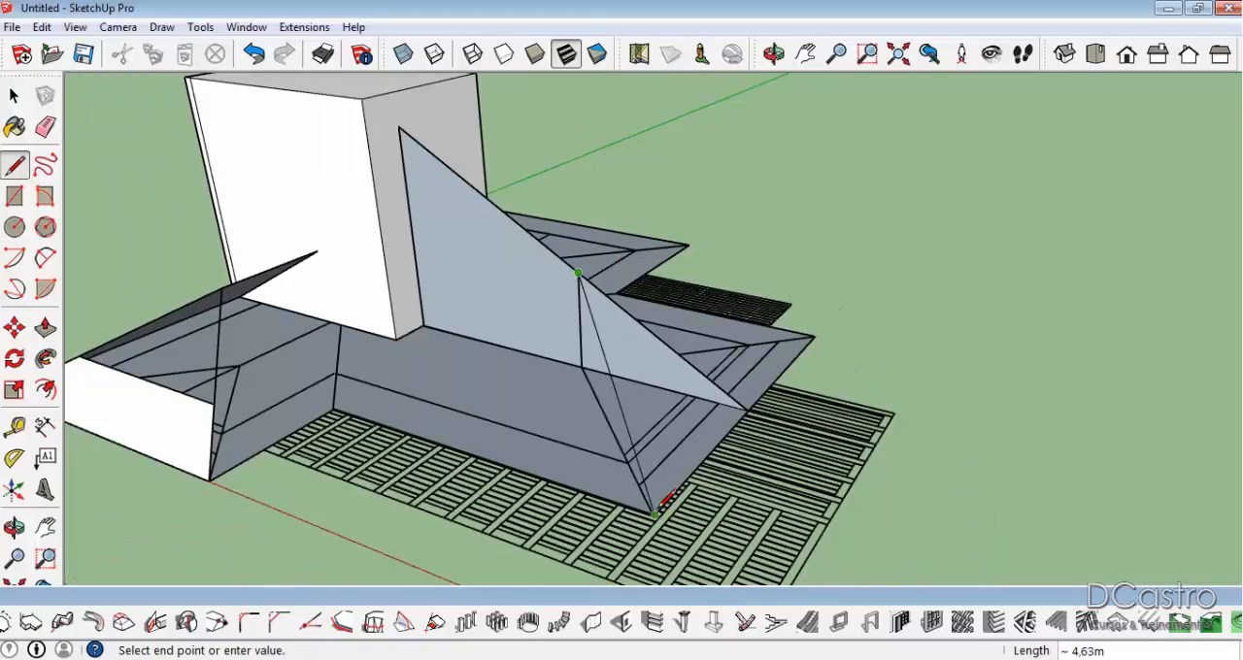
left_click(657, 513)
middle_click_drag(666, 508, 858, 556)
left_click(679, 273)
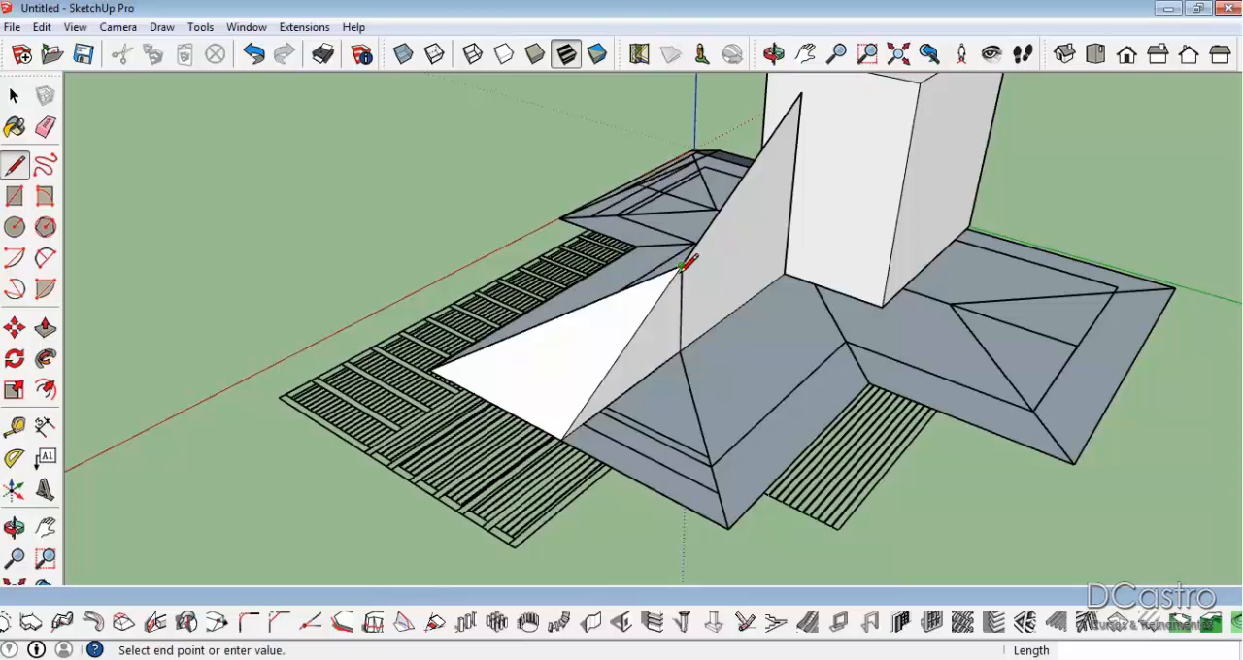
left_click(729, 527)
middle_click_drag(643, 420, 521, 416)
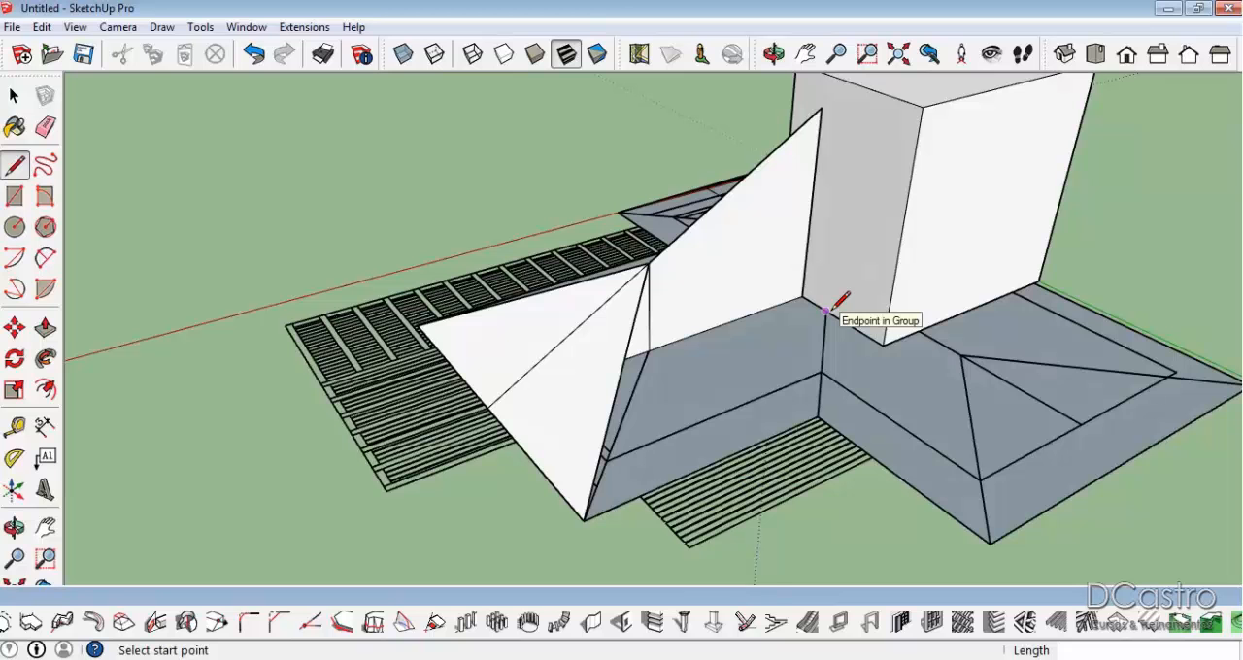
Draw a level ridge line from the wing's hip peak to the vertical edge at the block.
key("space")
mouse_move(616, 363)
middle_mouse_down()
mouse_move(735, 203)
mouse_move(954, 265)
mouse_move(969, 227)
mouse_move(980, 281)
middle_mouse_up()
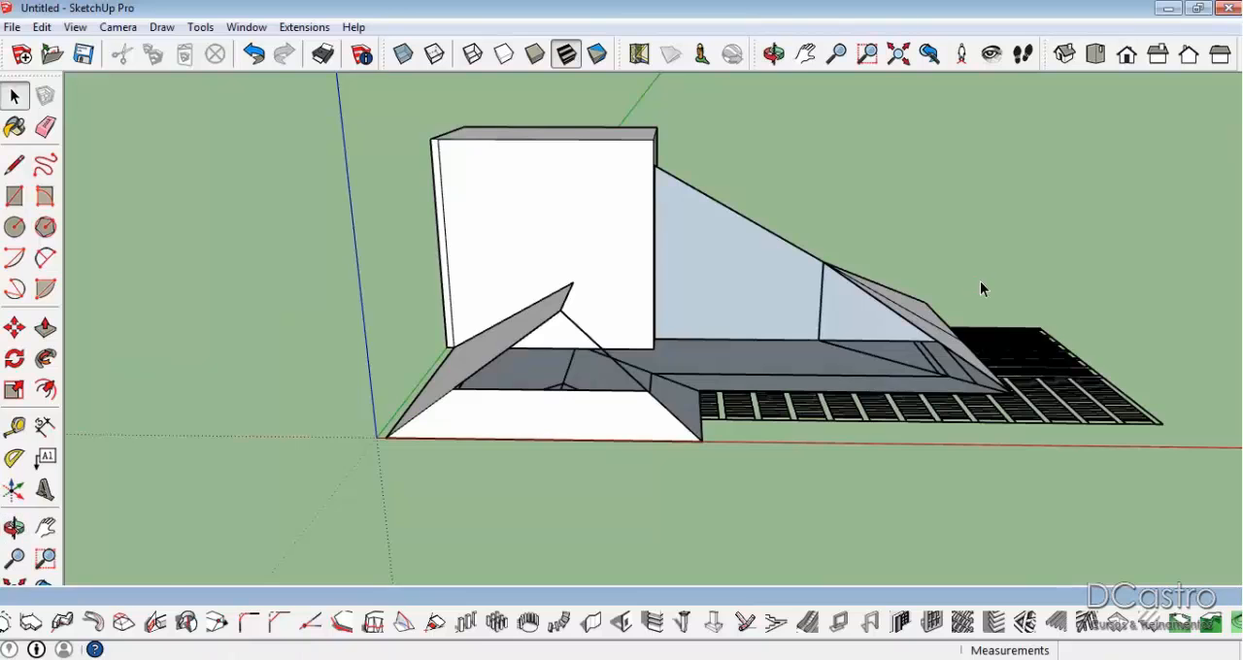
scroll(806, 268, "up", 5)
key("l")
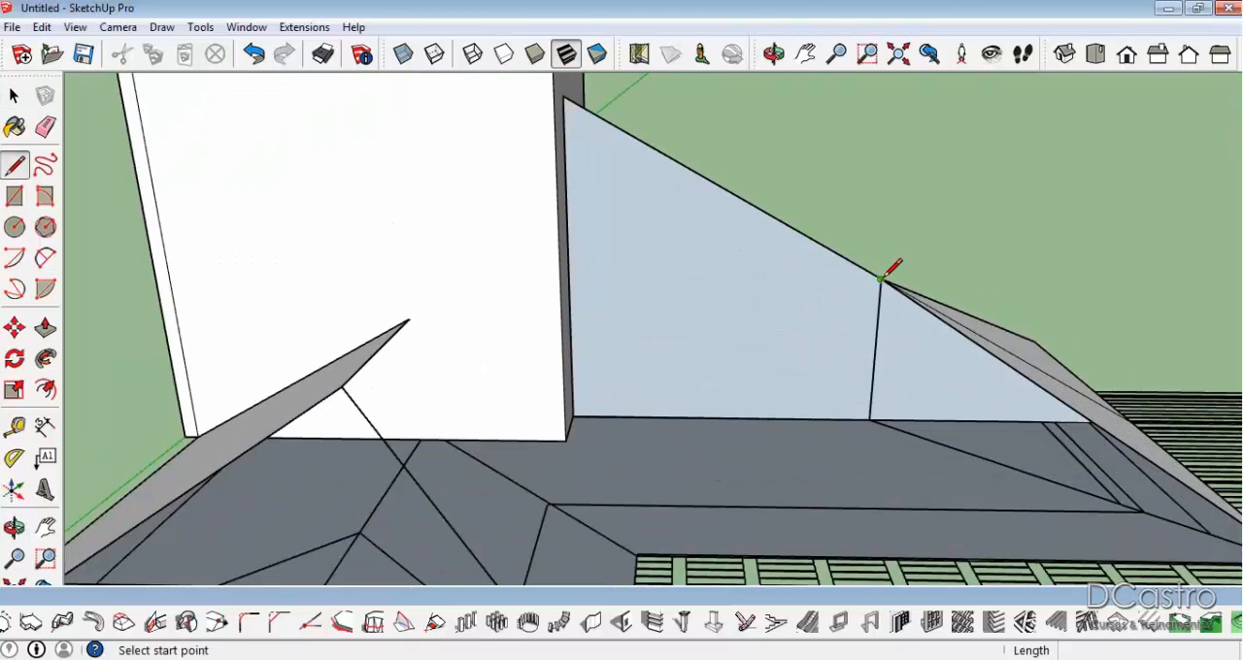
left_click(881, 280)
left_click(568, 277)
Erase the sloped edge and the vertical edge of the large slope triangle at the block.
key("e")
left_click(673, 158)
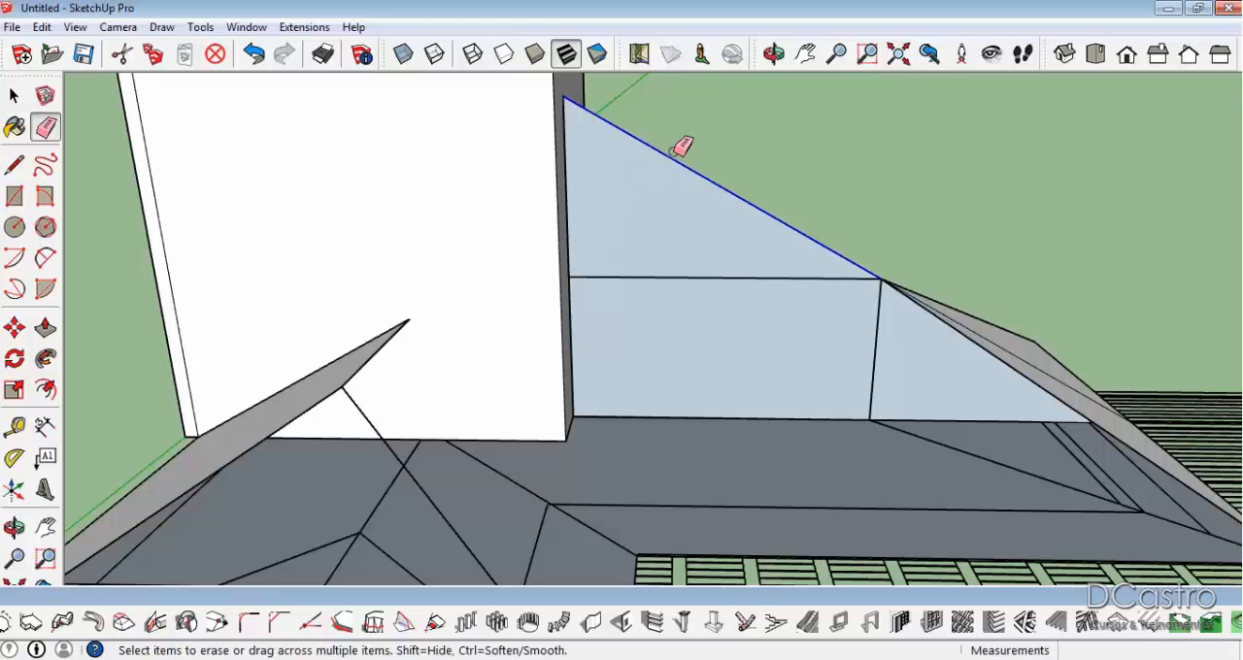
left_click_drag(567, 131, 567, 133)
middle_click_drag(572, 126, 669, 327)
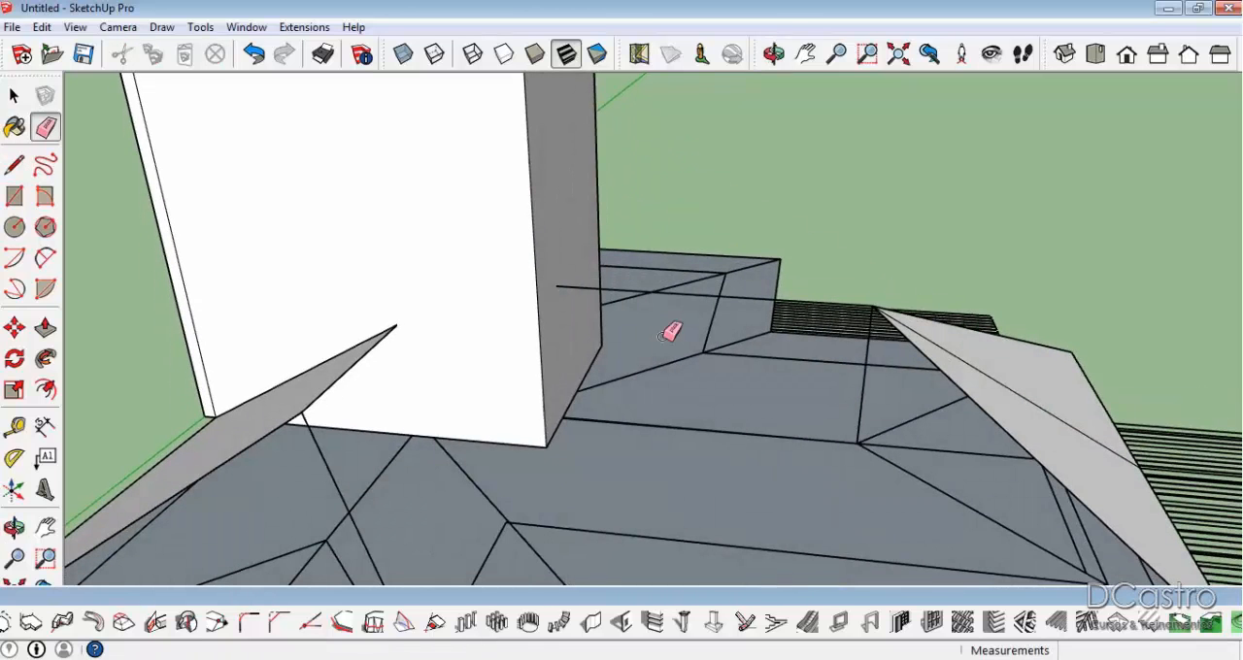
Draw a vertical line from the ridge line's end down the block to the roof plan.
key("l")
left_click(555, 284)
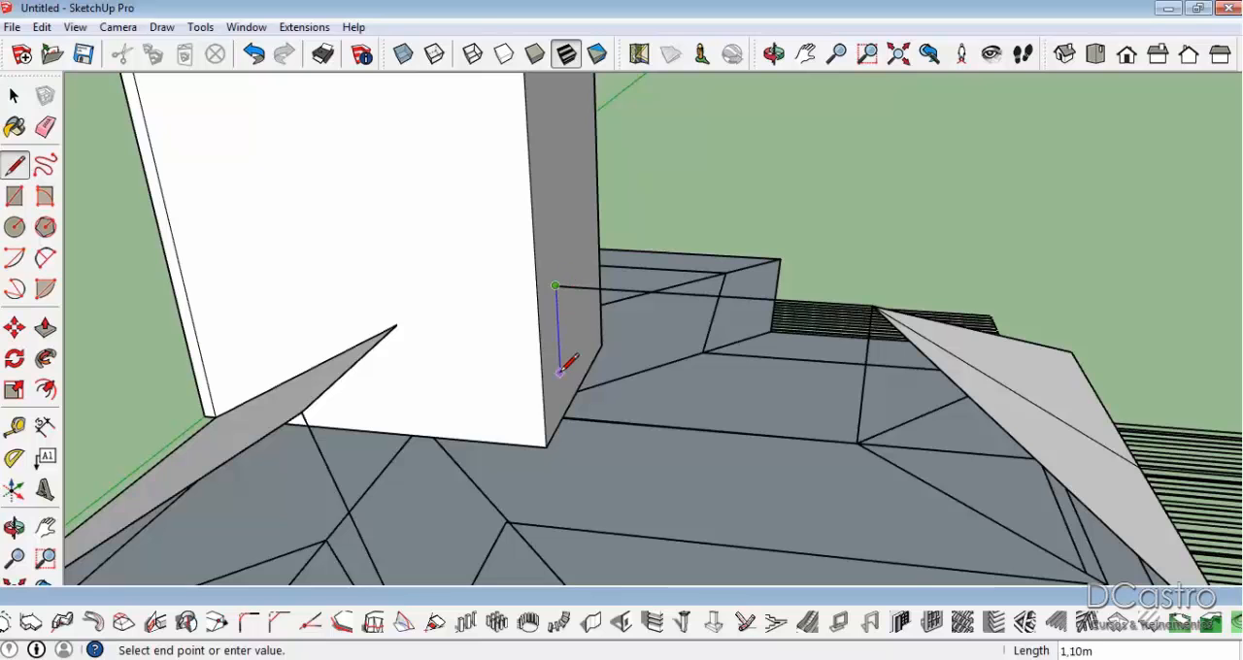
middle_click_drag(563, 416, 485, 356)
left_click(529, 373)
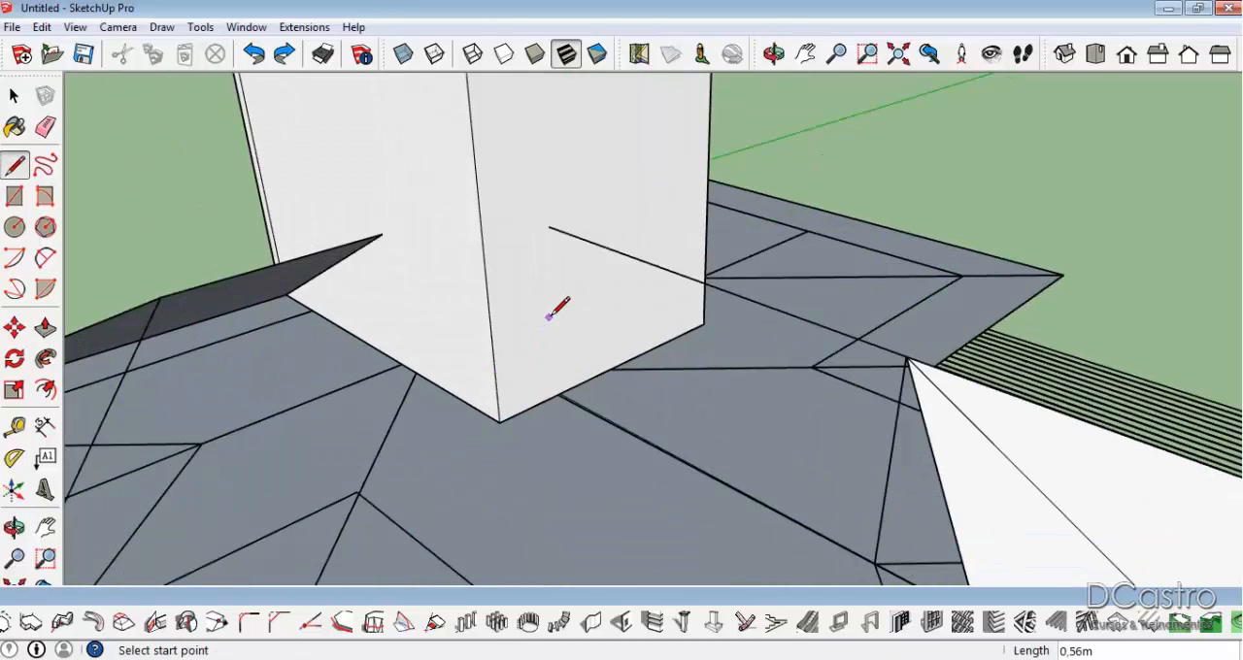
key("e")
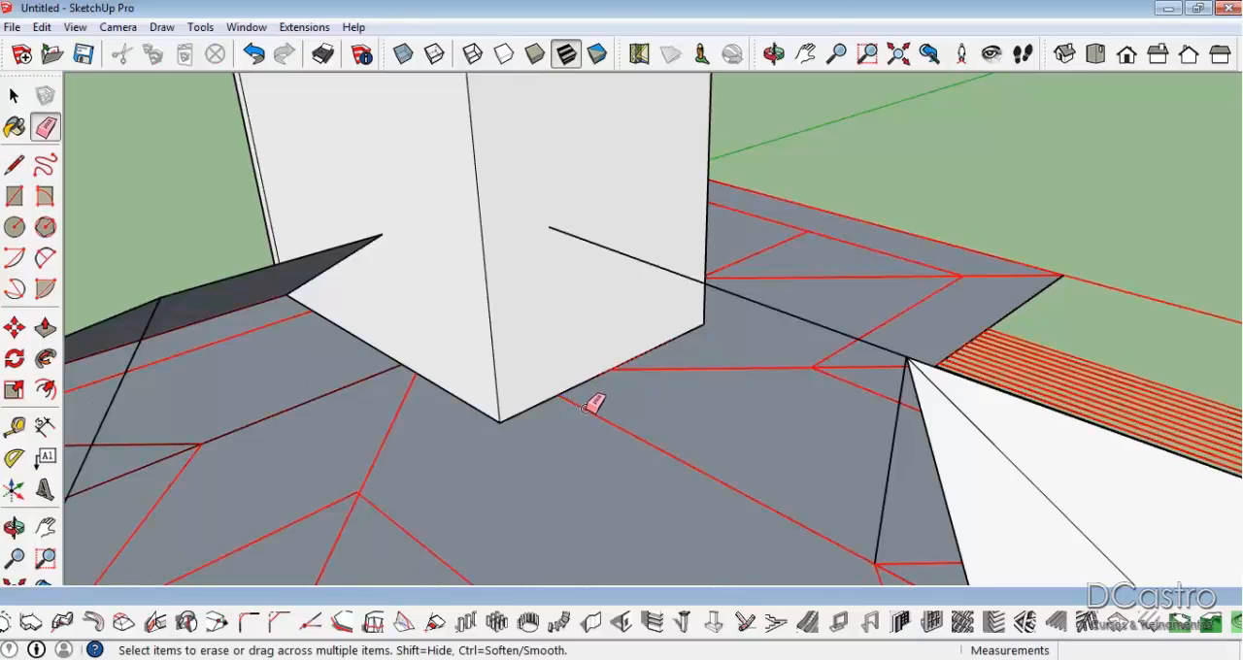
key("l")
left_click(549, 227)
left_click(559, 393)
Try to close the face under the ridge with a base line to the hip junction and a line up to the hip peak.
middle_click_drag(560, 391, 816, 437)
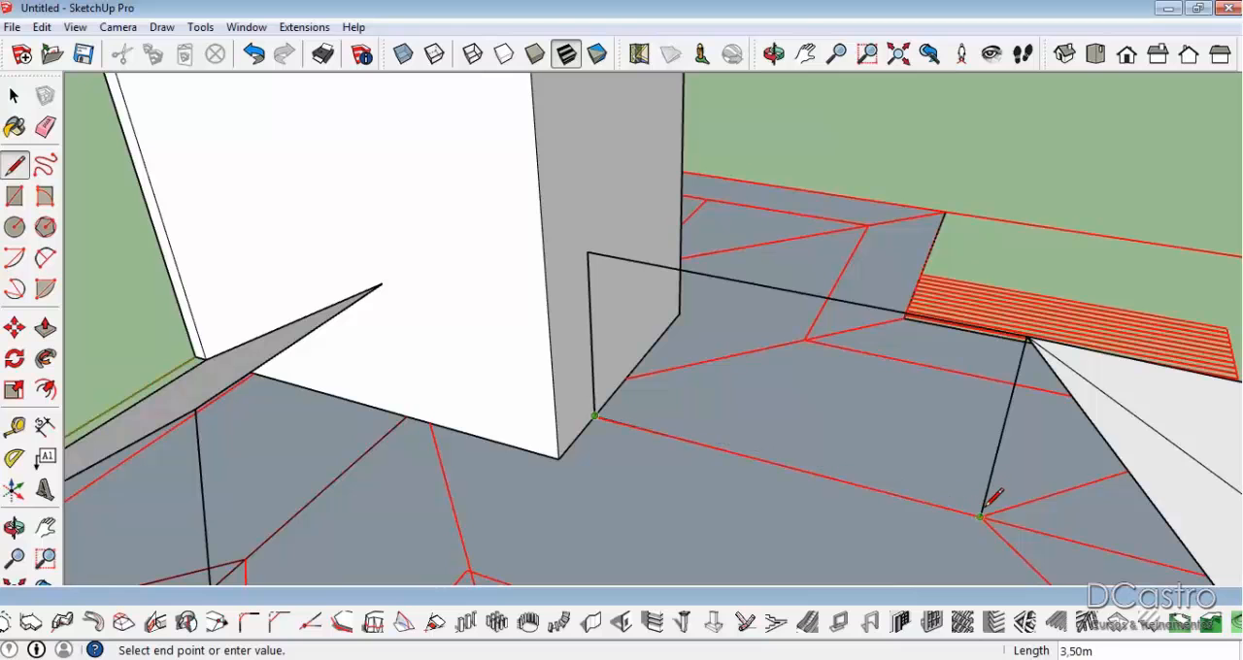
left_click(1028, 336)
mouse_move(1027, 336)
middle_mouse_down()
mouse_move(877, 194)
mouse_move(893, 294)
mouse_move(824, 327)
mouse_move(816, 286)
mouse_move(658, 216)
mouse_move(719, 313)
mouse_move(708, 311)
middle_mouse_up()
left_click(689, 322)
left_click(963, 438)
Erase the ridge line and redraw it from the hip peak to the top of the block's vertical line.
key("e")
left_click(882, 247)
mouse_move(882, 241)
middle_mouse_down()
mouse_move(977, 314)
mouse_move(736, 307)
middle_mouse_up()
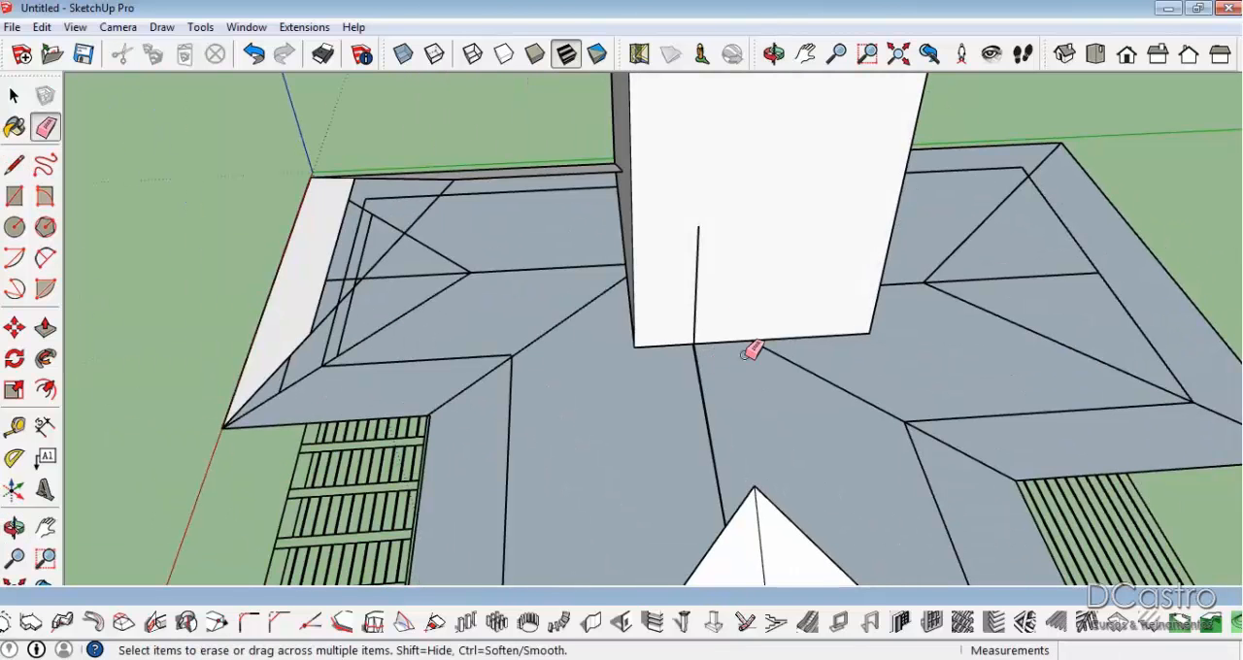
key("l")
left_click(755, 488)
mouse_move(736, 346)
middle_mouse_down()
mouse_move(860, 339)
mouse_move(733, 220)
middle_mouse_up()
left_click(712, 207)
Retrace the vertical line down the block and the base line between the block and the hip junction.
left_click(708, 328)
middle_click_drag(708, 327, 982, 348)
left_click(959, 358)
left_click(670, 309)
key("e")
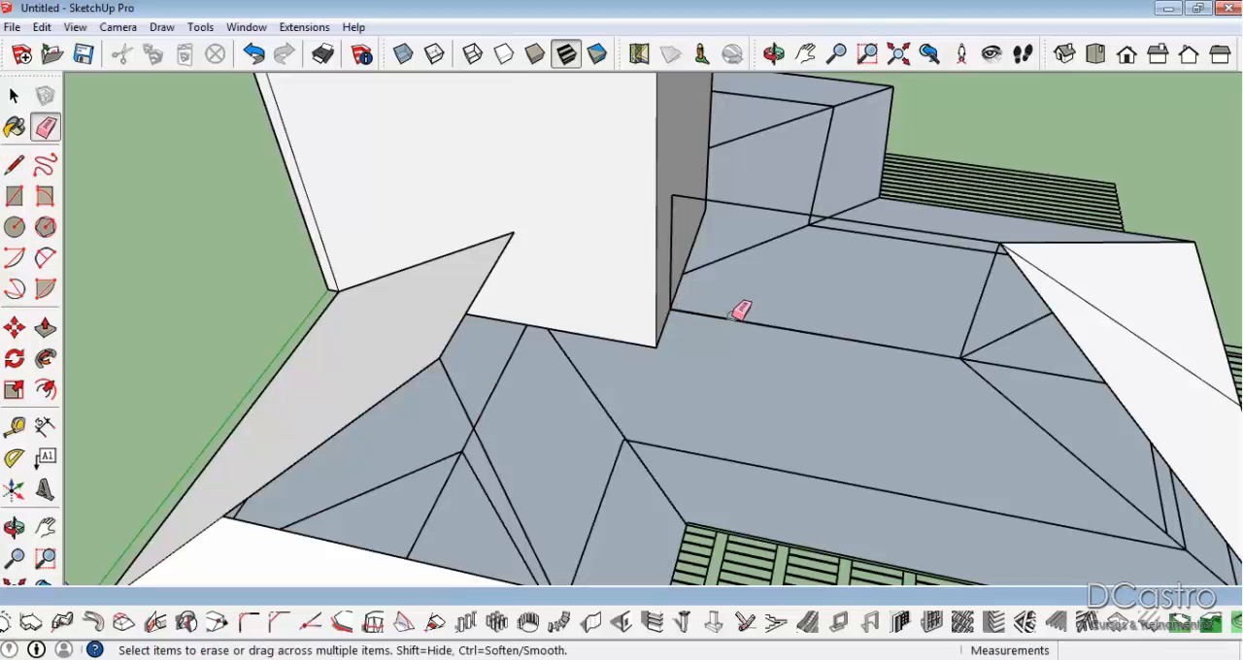
key("l")
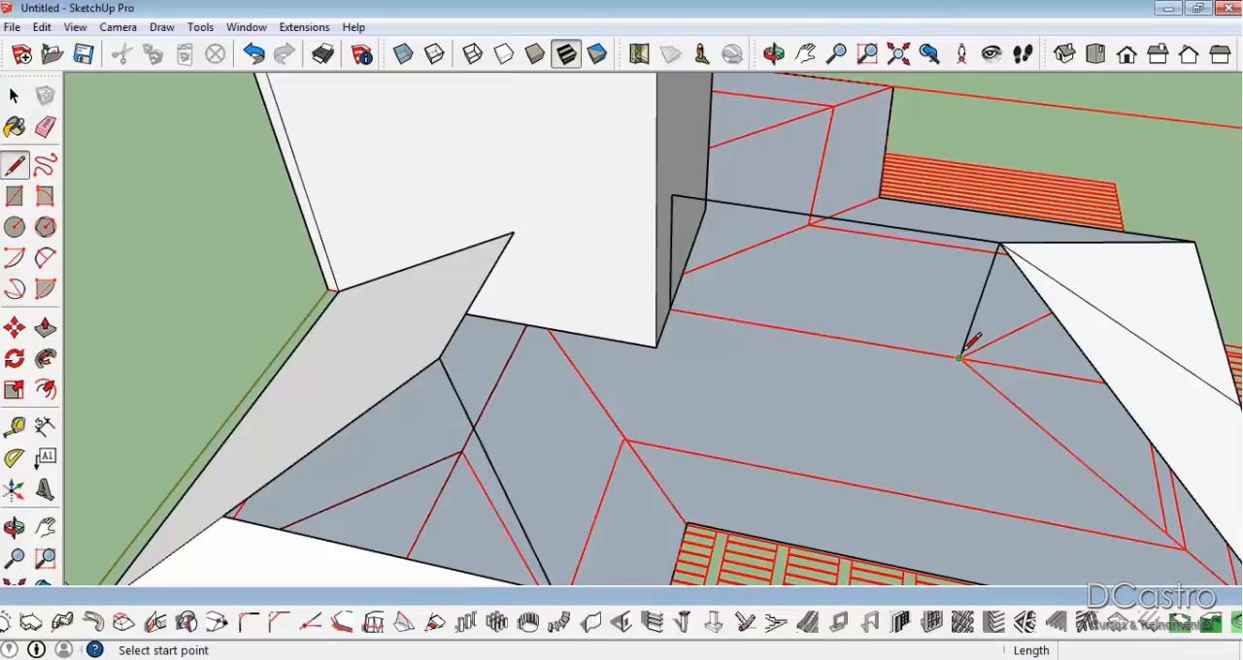
left_click(961, 357)
Erase the vertical line on the block below the ridge's end.
scroll(691, 302, "up", 2)
key("e")
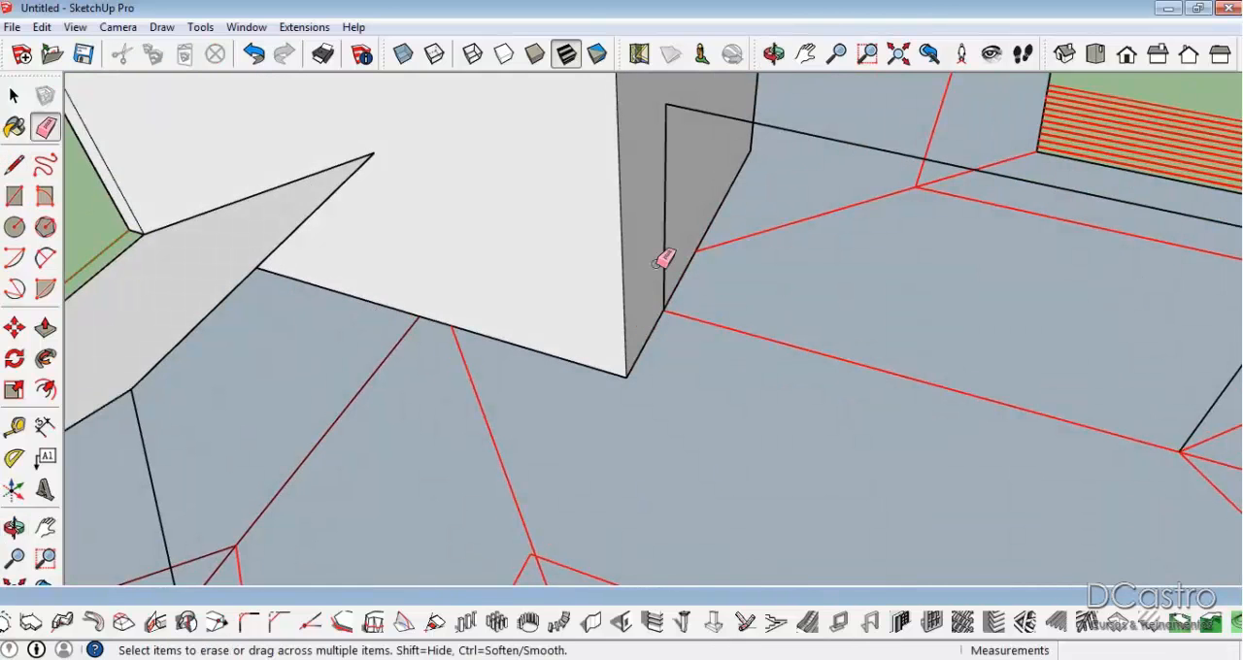
scroll(670, 272, "down", 2)
Retrace the base line, about 3.50 m long, from the hip junction to the block.
key("l")
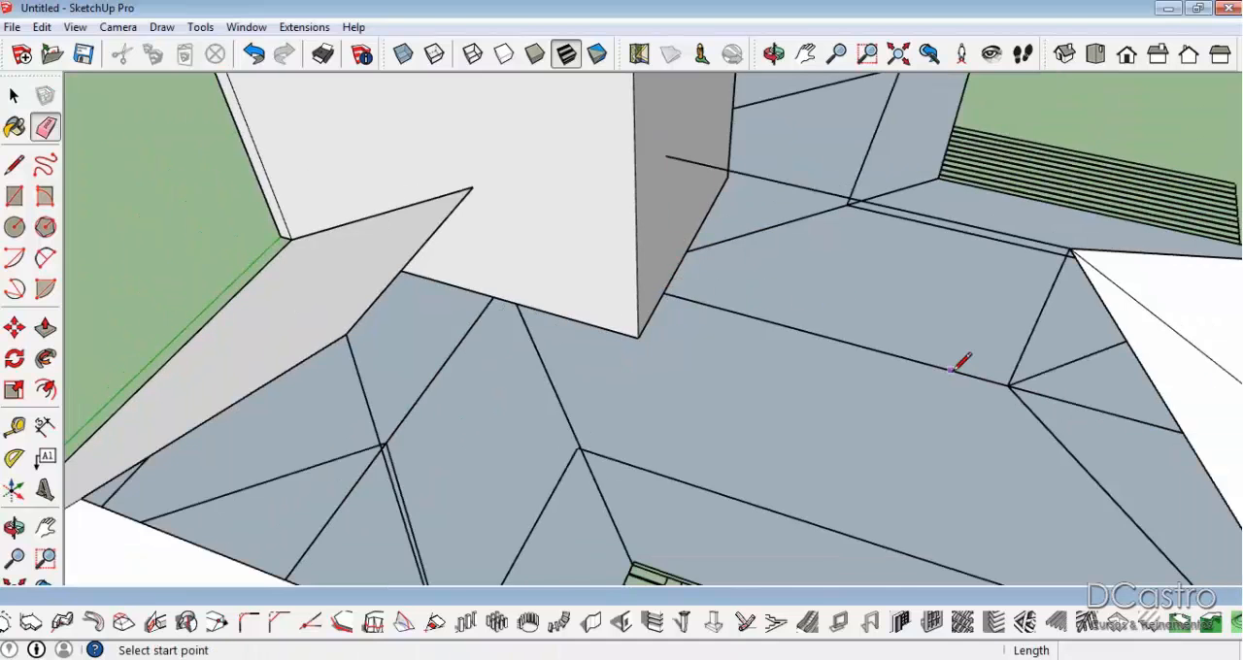
scroll(1025, 377, "up", 4)
scroll(1033, 321, "up", 1)
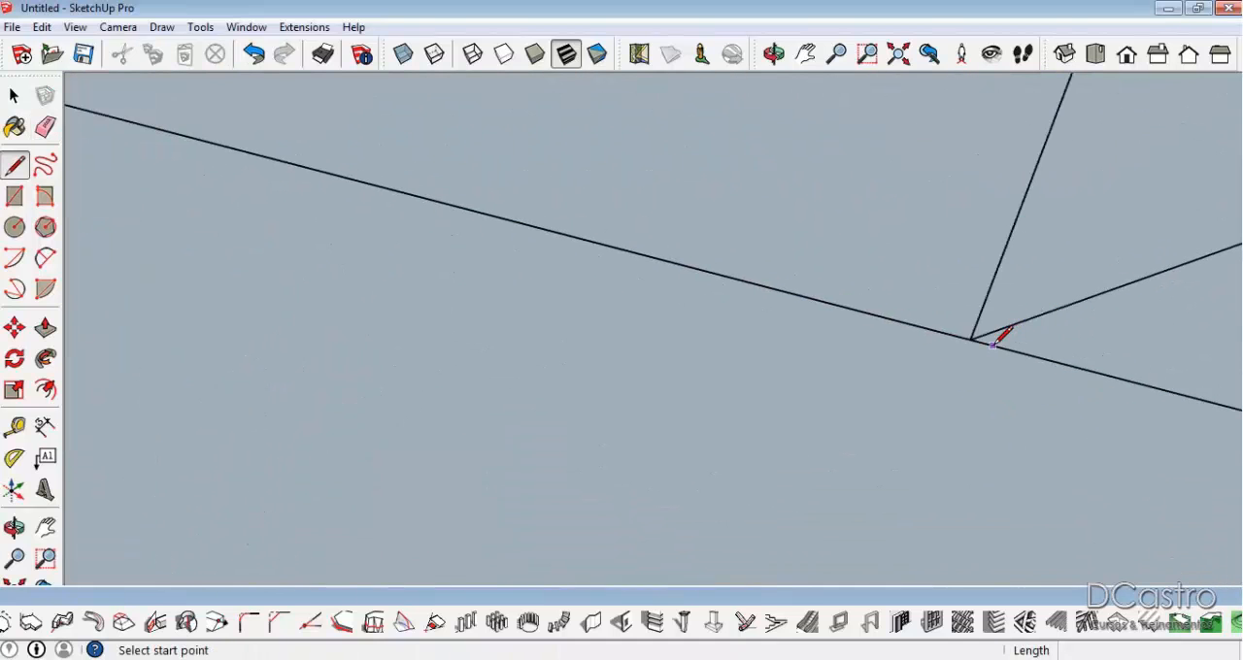
left_click(976, 336)
scroll(973, 337, "down", 1)
scroll(486, 209, "up", 2)
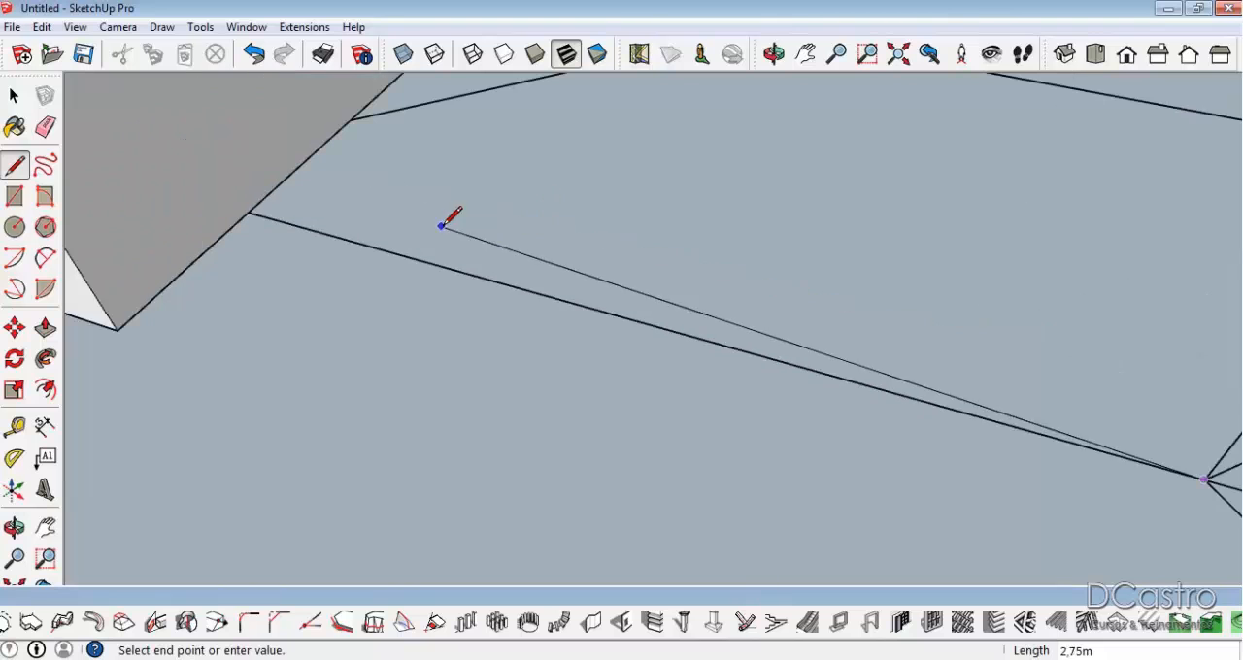
left_click(254, 209)
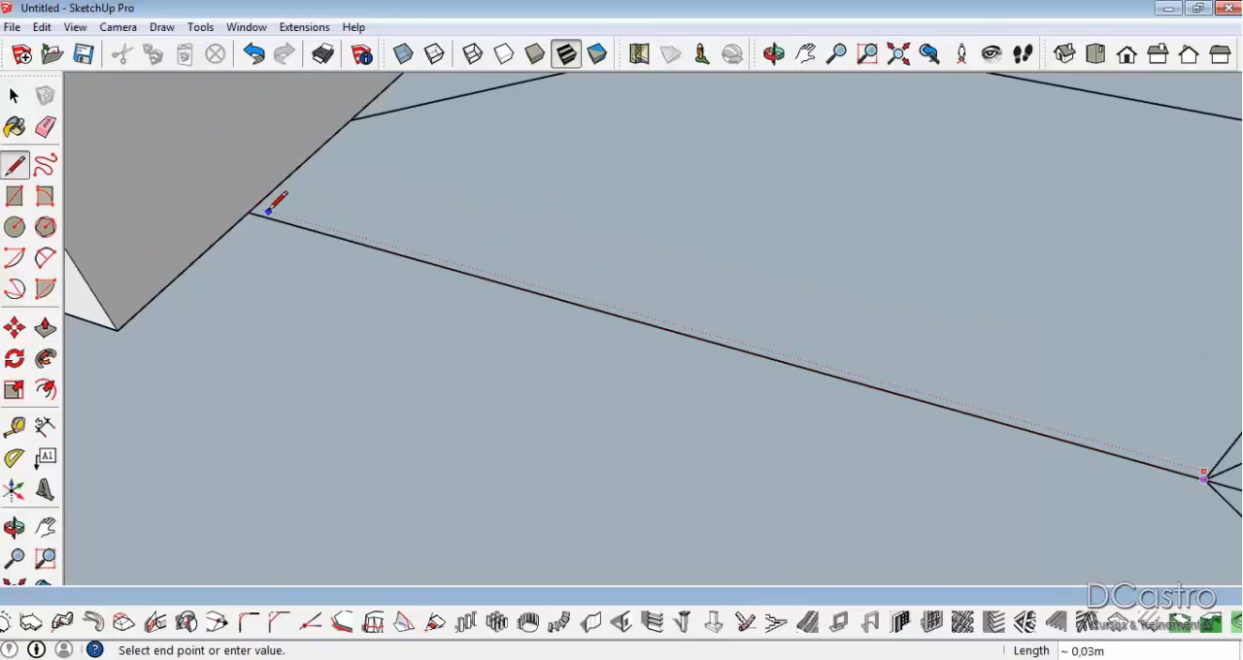
scroll(264, 200, "down", 1)
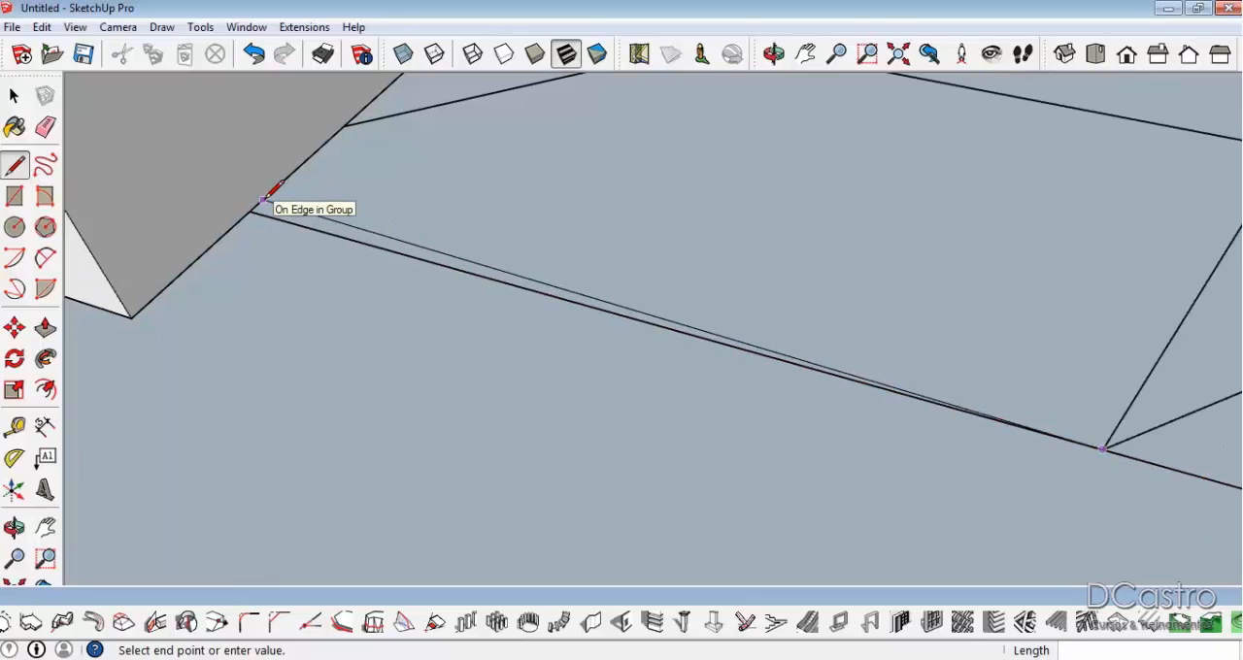
left_click(249, 212)
Draw a vertical line about 1.87 m high up the block from the base line's end.
key("Right")
left_click(259, 204)
scroll(259, 204, "down", 3)
middle_click_drag(259, 202, 295, 335)
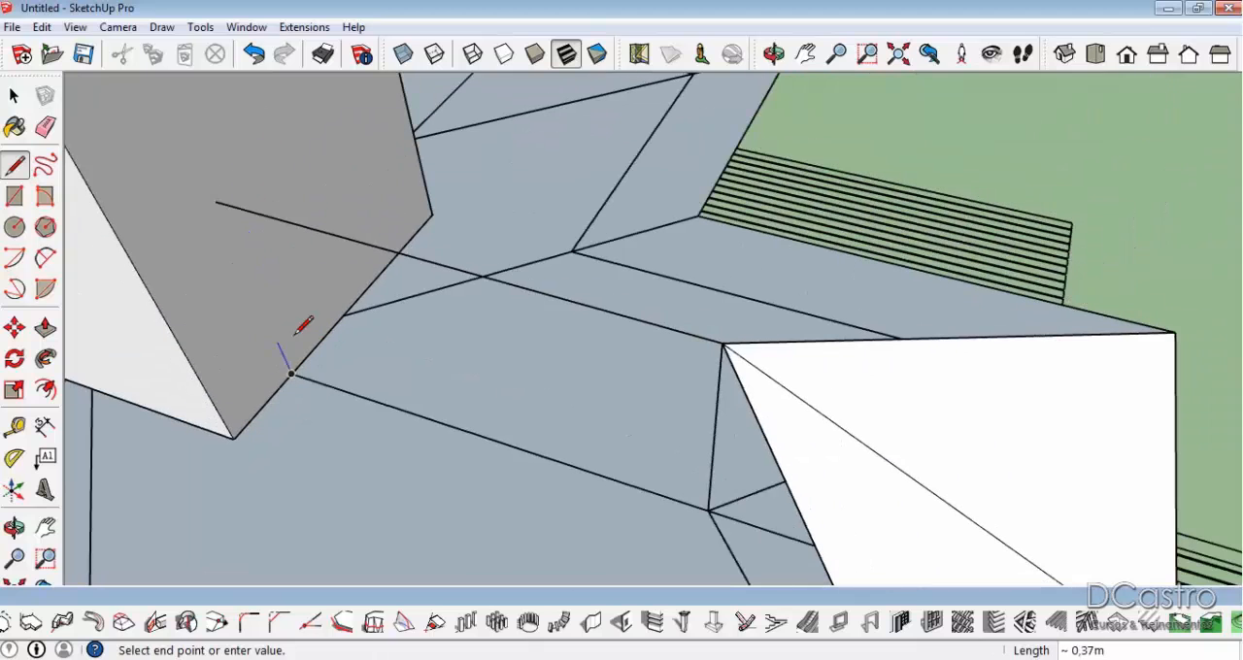
left_click(212, 188)
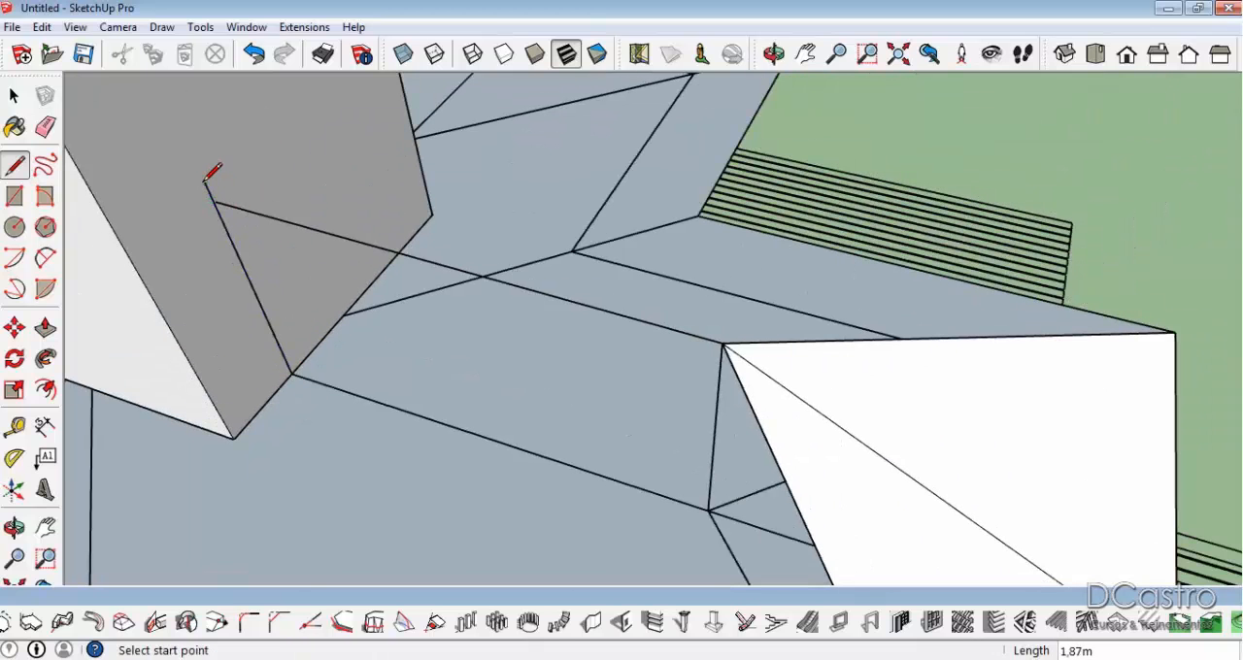
Erase the ridge line, the vertical line on the block and the vertical line at the hip junction.
key("e")
left_click(256, 203)
left_click(233, 221)
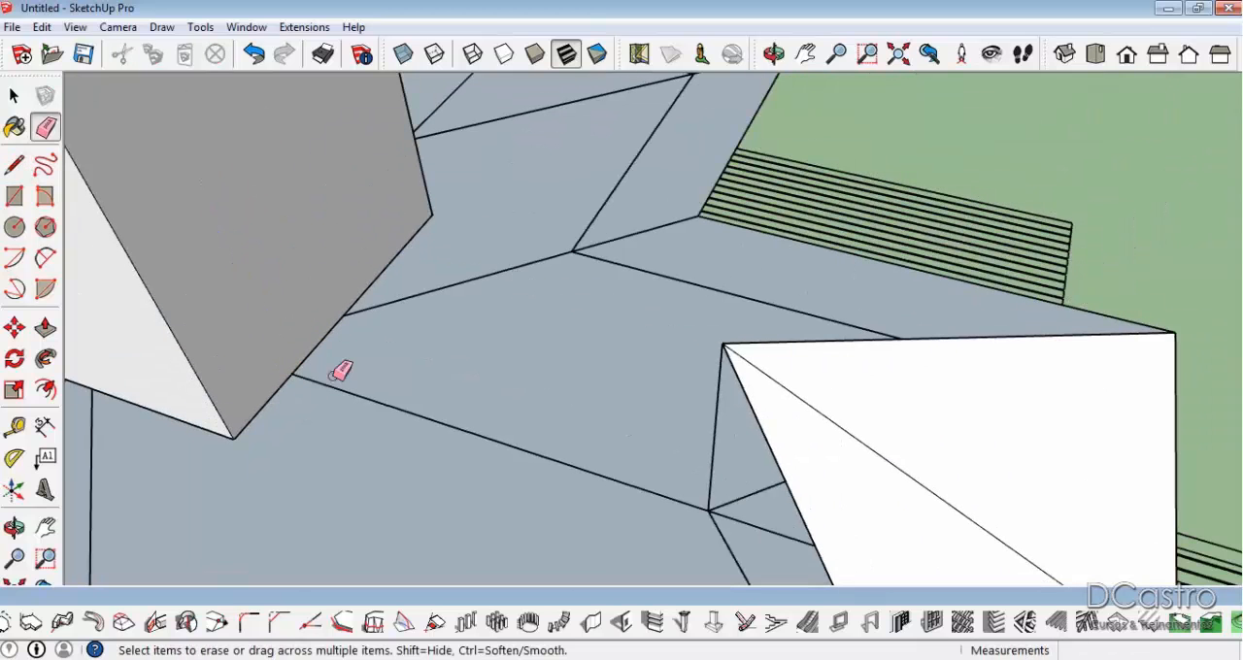
left_click(718, 362)
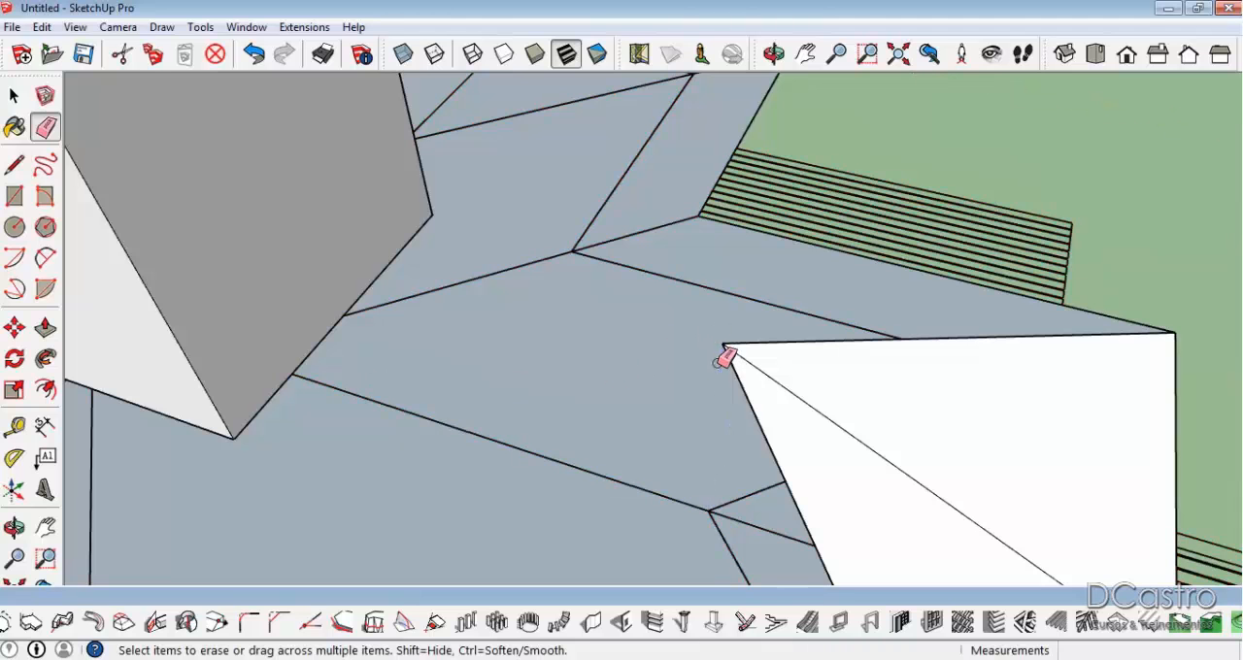
Draw a closed vertical face from the hip junction up to the hip peak, level to the block, down it and back along the base.
key("l")
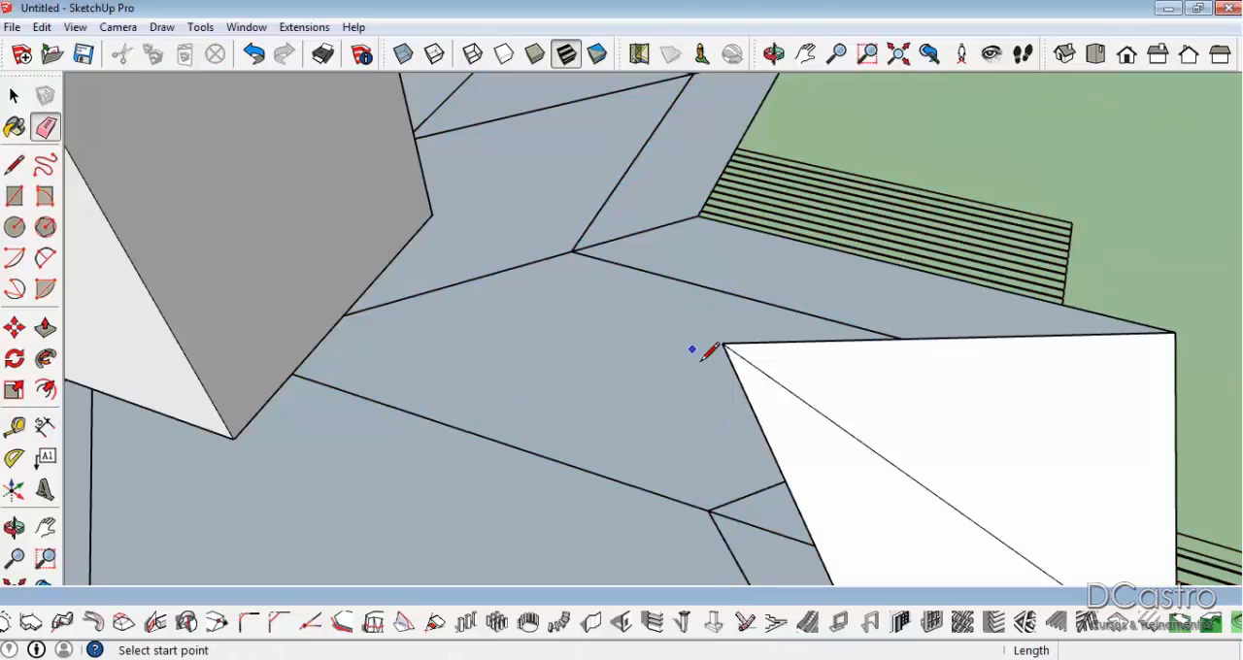
left_click(709, 511)
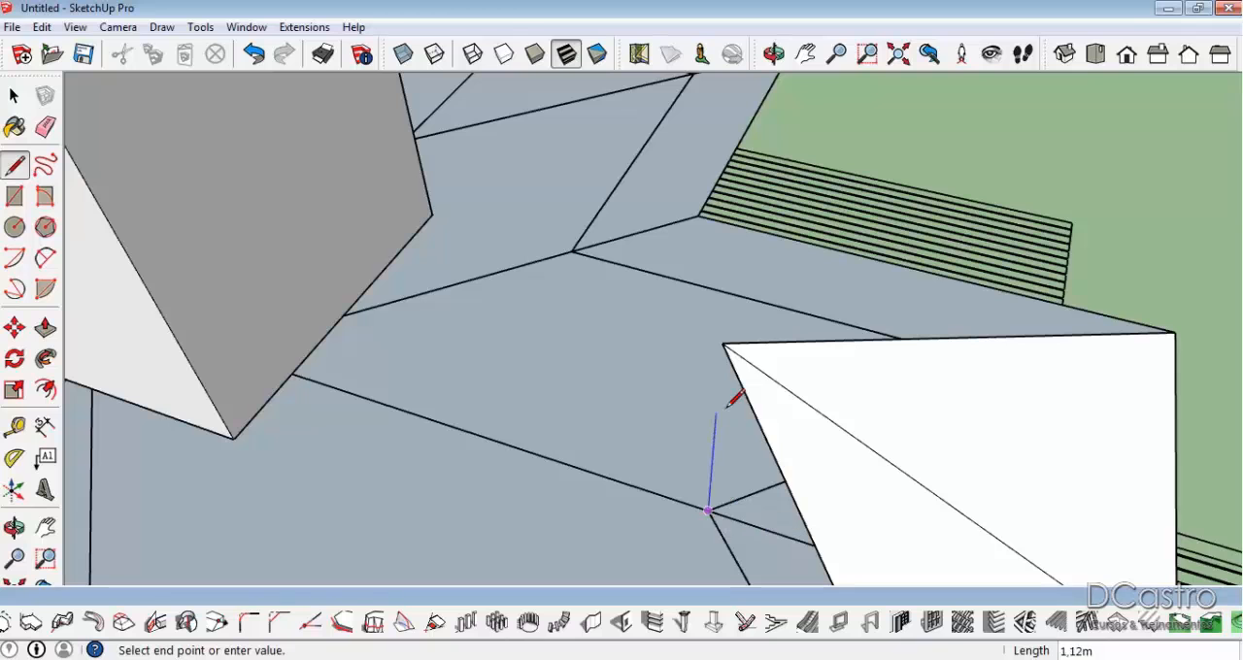
left_click(722, 345)
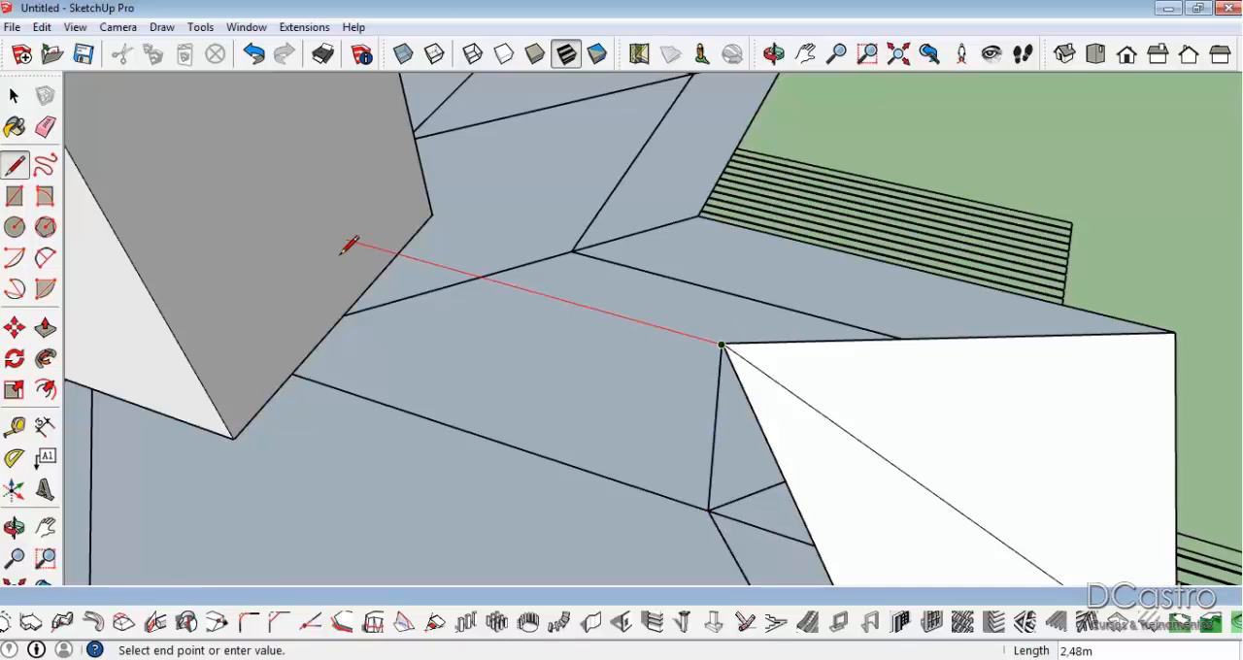
left_click(215, 202)
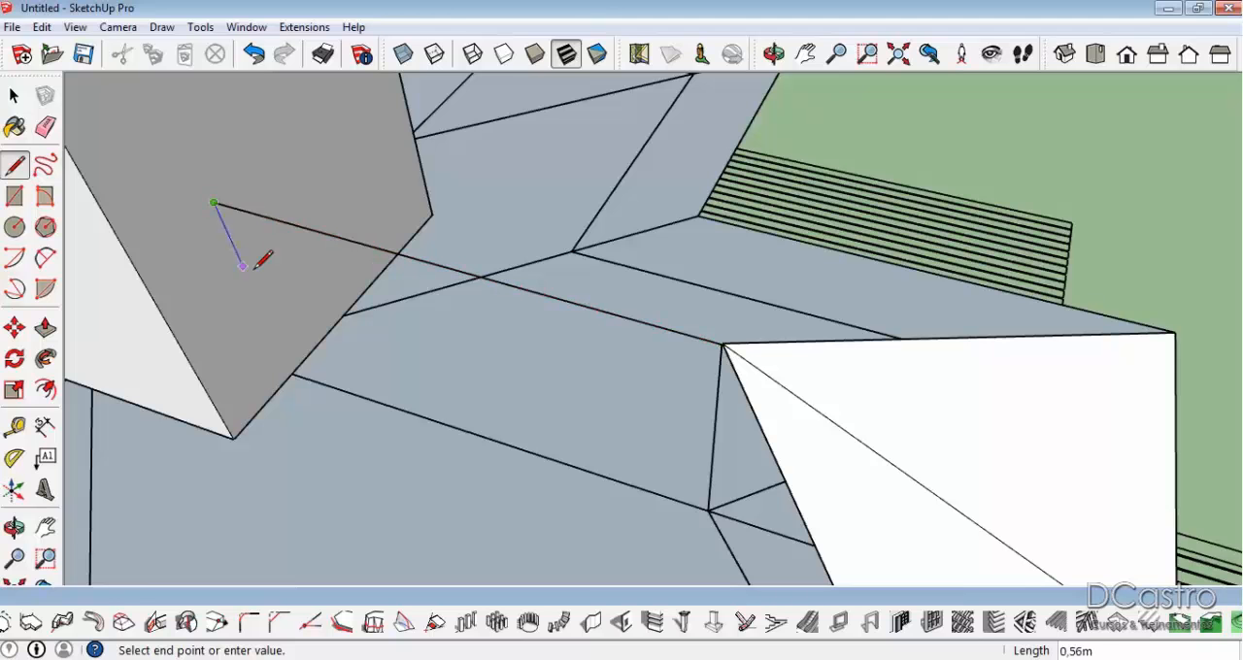
left_click(291, 373)
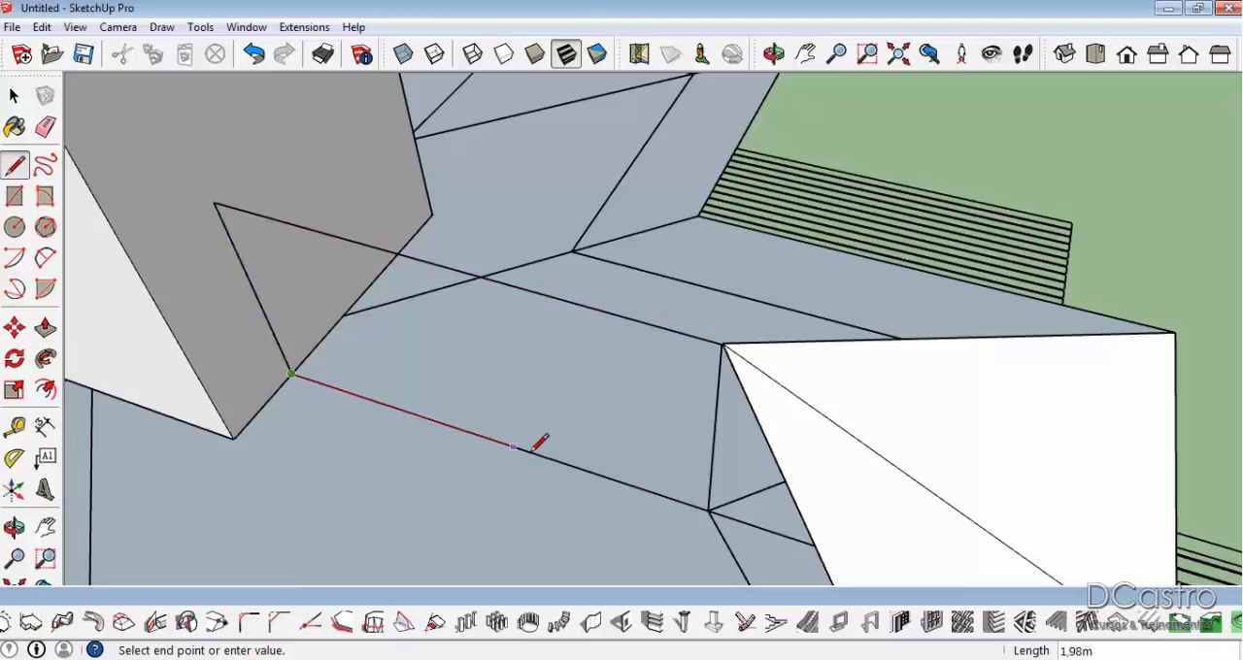
left_click(708, 506)
Erase the middle line running from the hip peak to the eave on the wing's end face.
middle_click_drag(653, 362, 388, 256)
key("e")
left_click(706, 427)
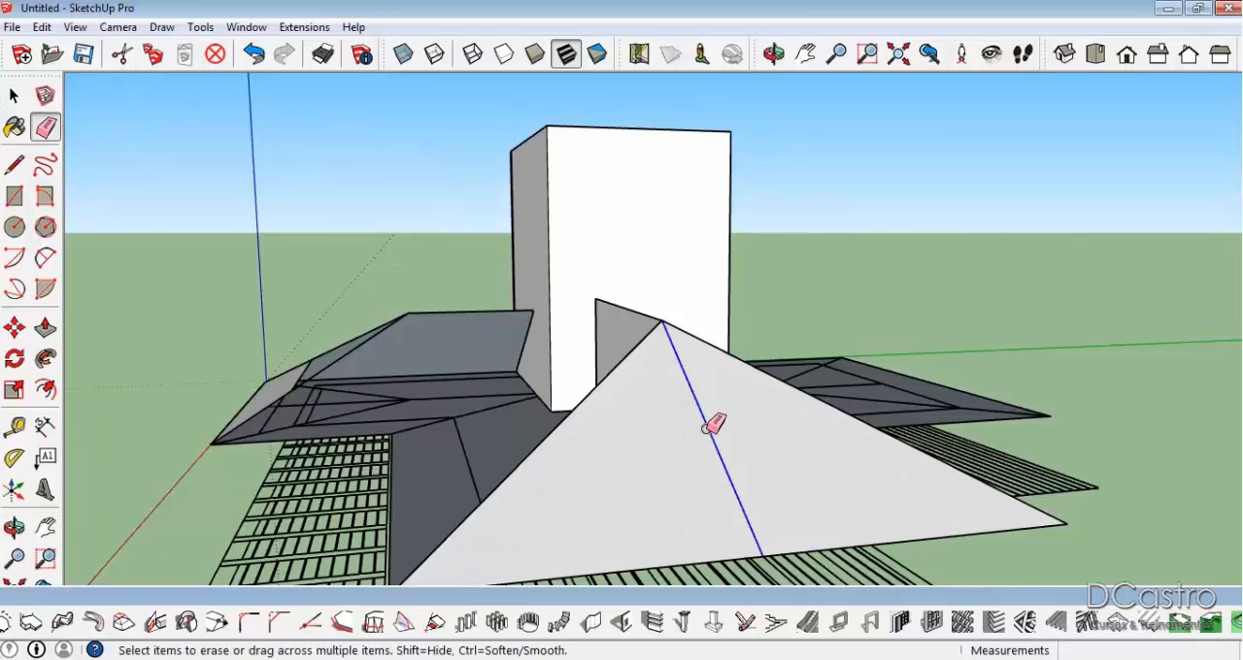
Draw a vertical line up the block's wide face from where the plan's valley line meets its base.
mouse_move(330, 337)
middle_mouse_down()
mouse_move(499, 417)
mouse_move(615, 421)
mouse_move(640, 409)
middle_mouse_up()
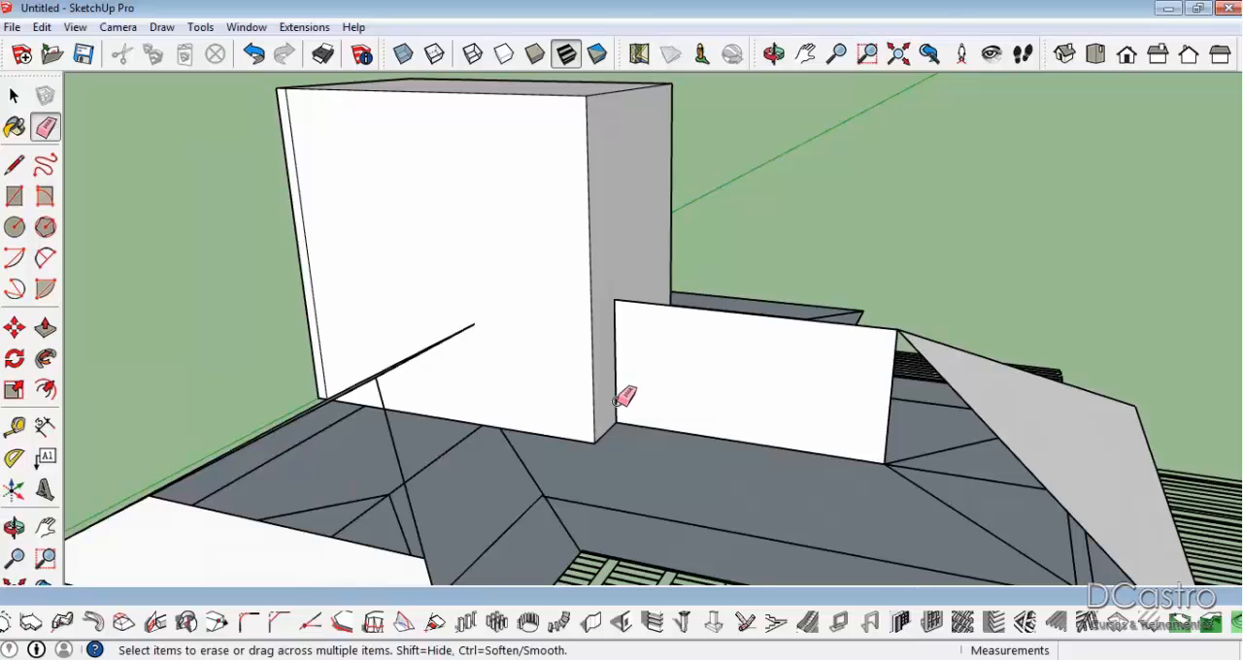
key("l")
left_click(499, 427)
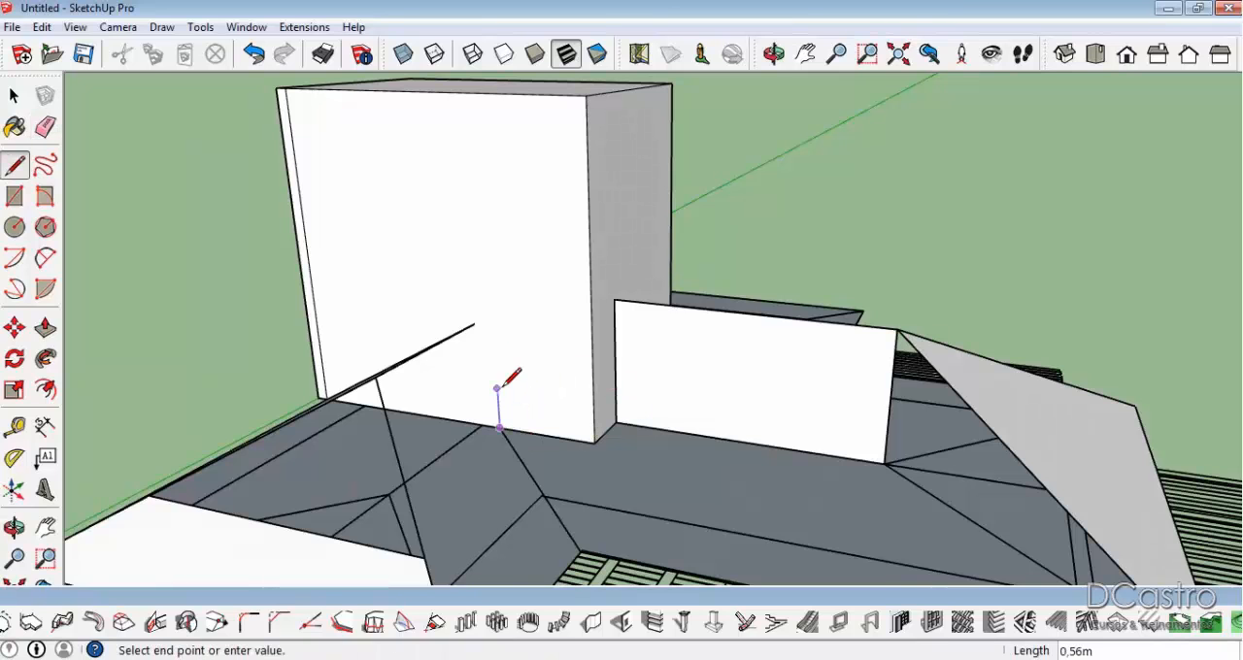
left_click(507, 208)
middle_click_drag(559, 311, 662, 348)
key("Escape")
Try to copy the front wing's lower hip line from its outer eave corner to the inner eave corner of the plan.
middle_click_drag(549, 412, 546, 322)
scroll(421, 322, "up", 2)
key("space")
left_click(387, 341)
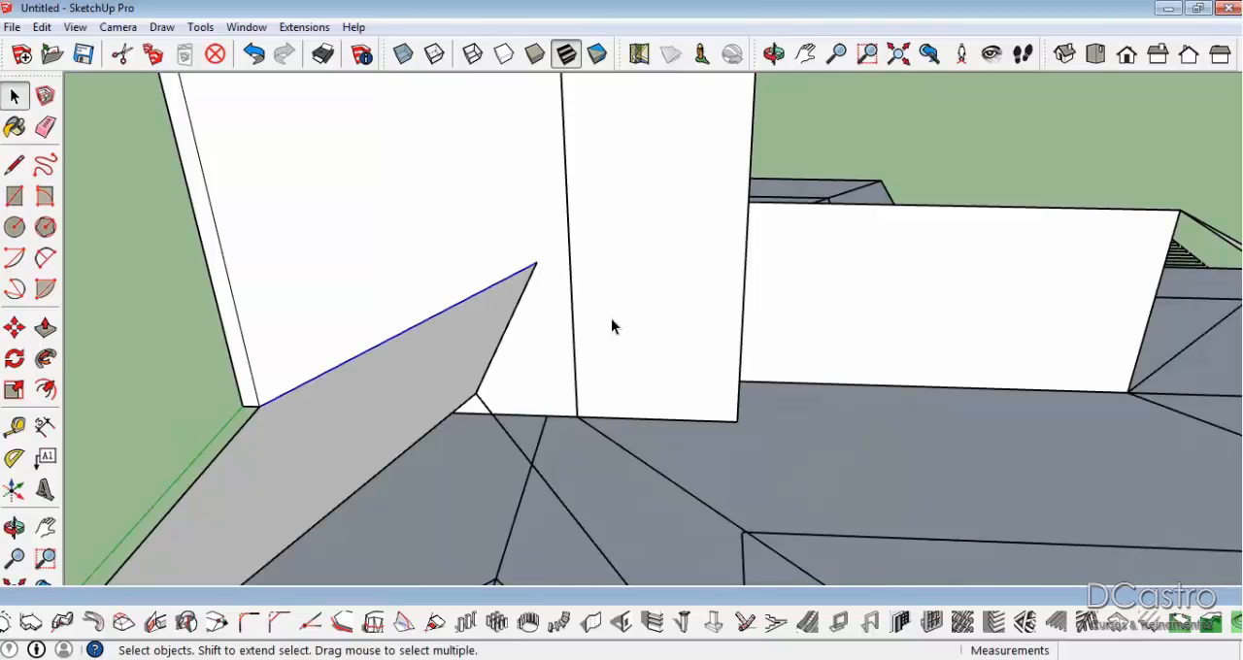
middle_click_drag(756, 429, 747, 450)
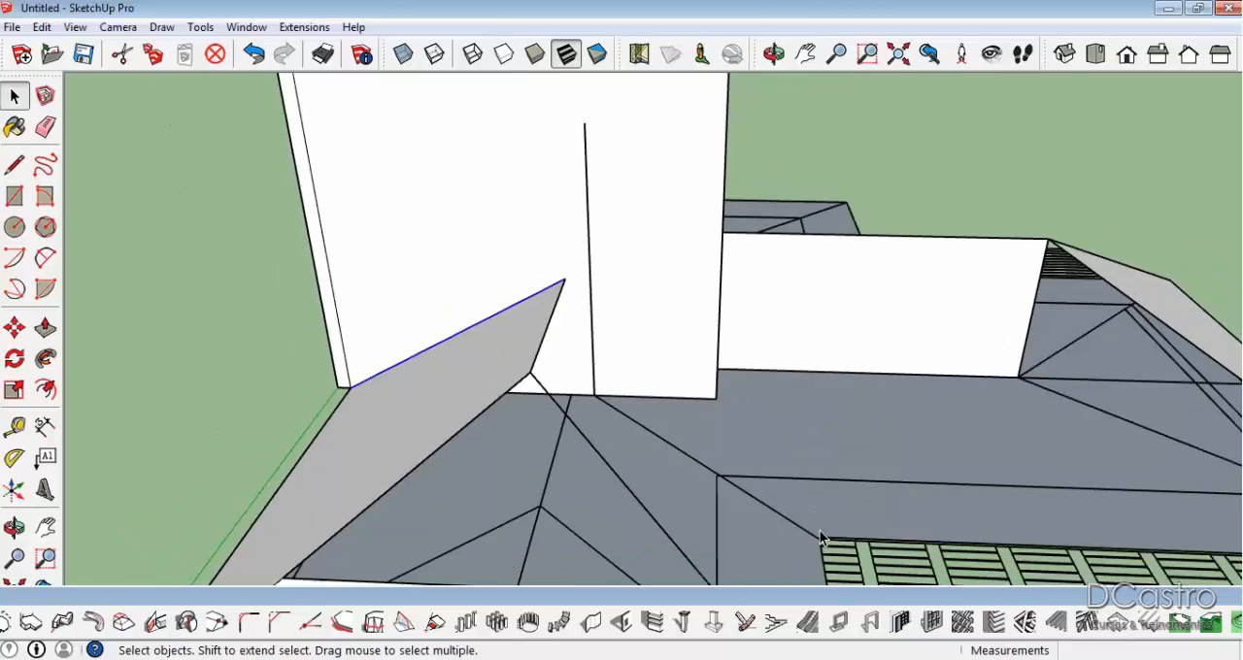
scroll(618, 355, "down", 1)
middle_click_drag(643, 383, 586, 407)
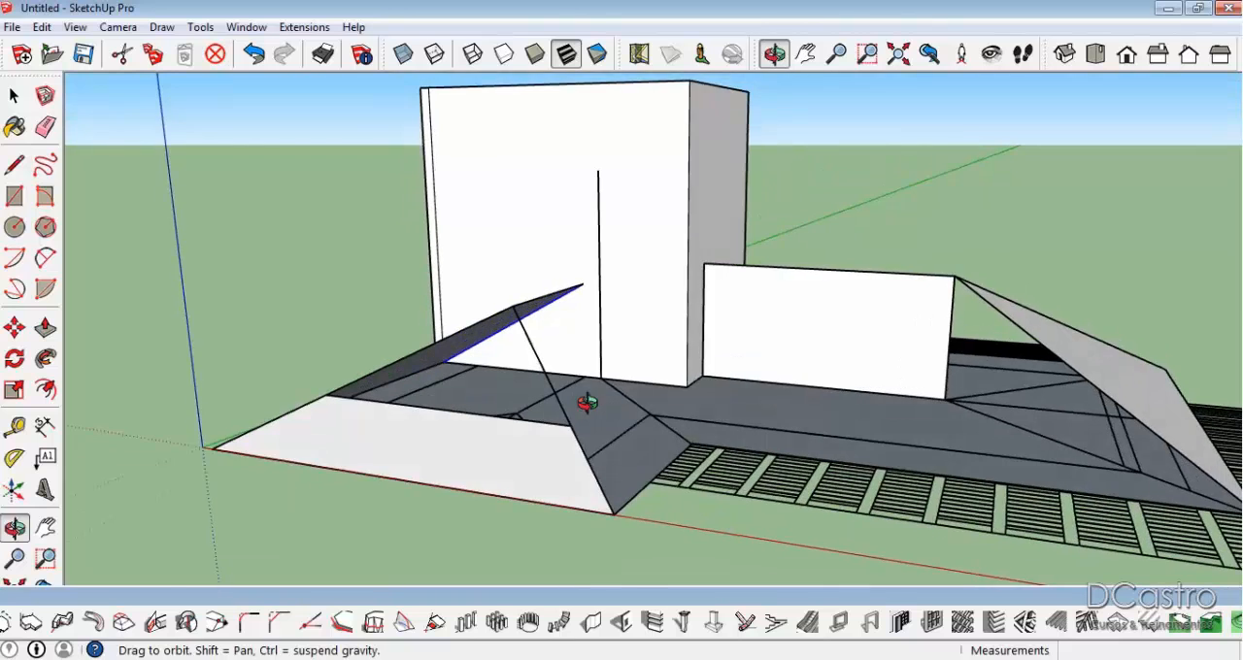
scroll(586, 408, "up", 2)
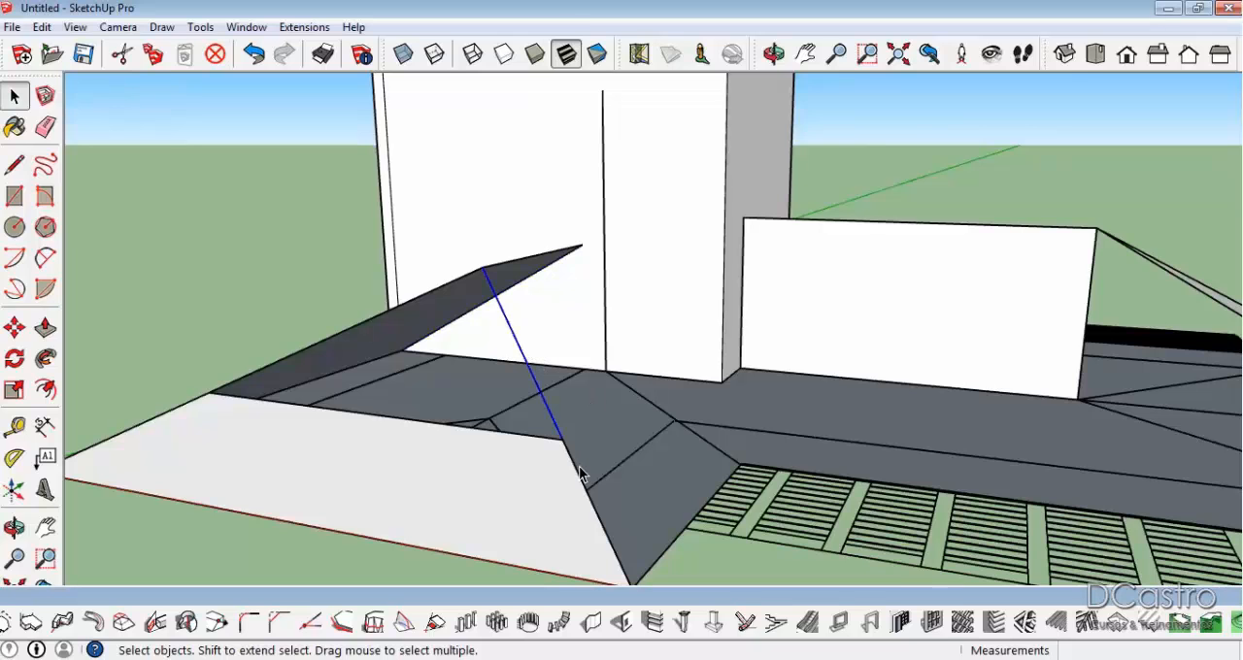
key("m")
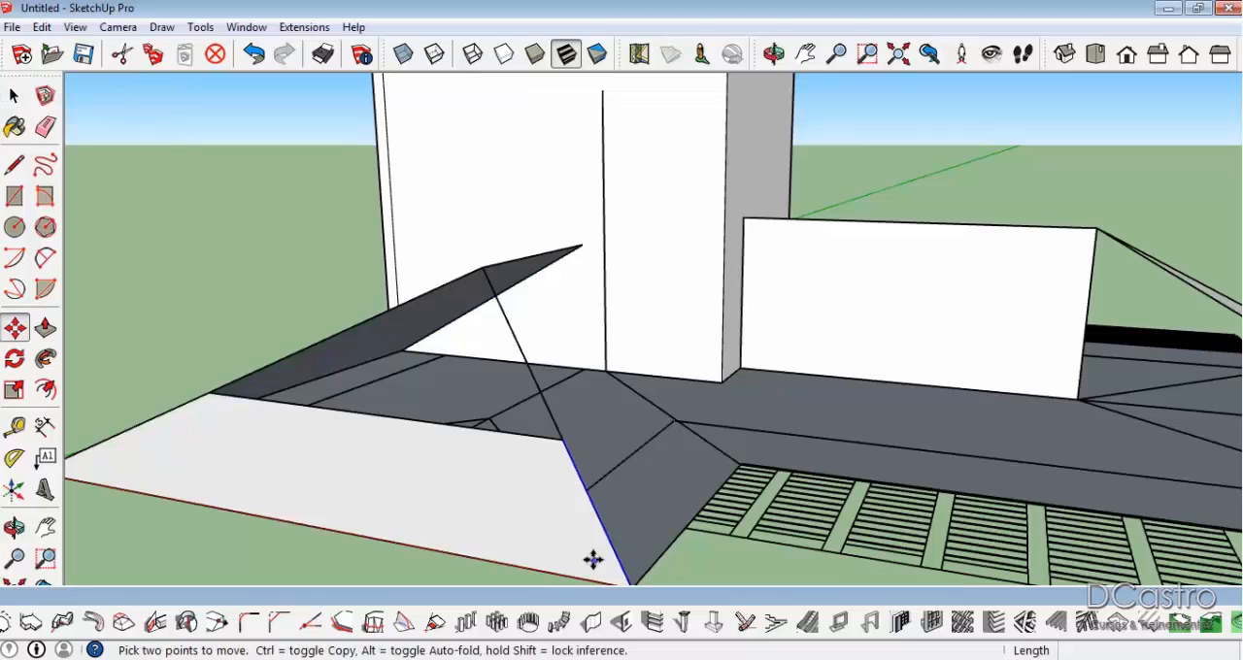
middle_click_drag(618, 569, 633, 547)
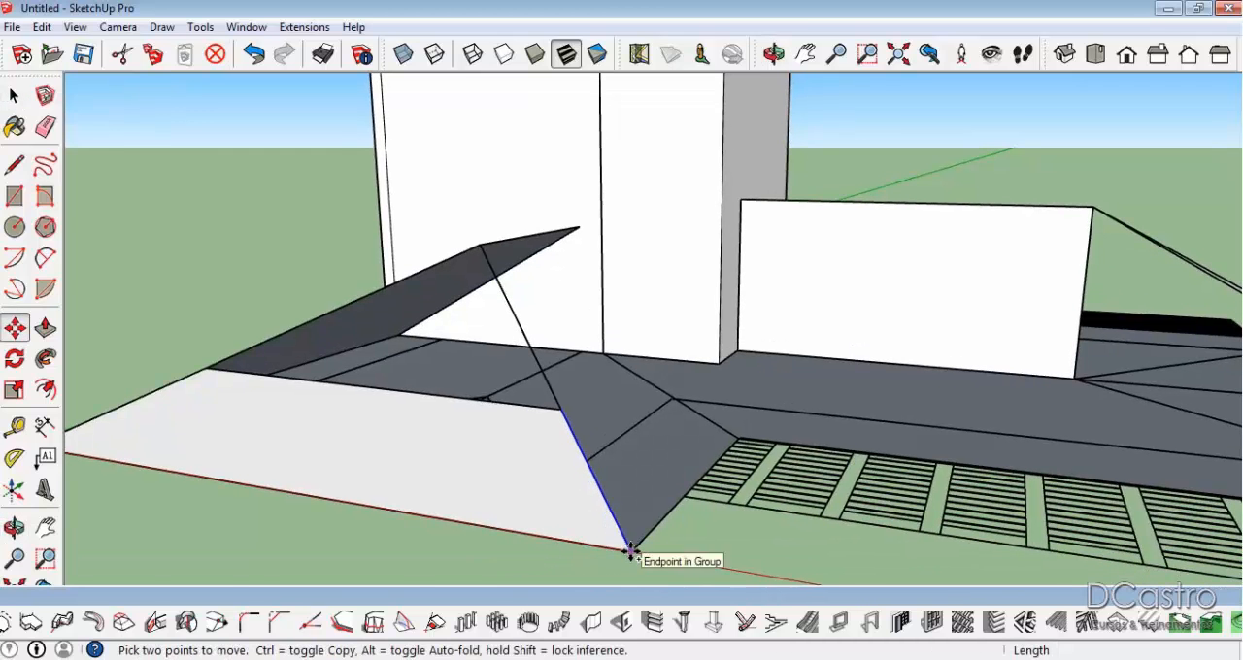
key("ctrl")
left_click(631, 550)
left_click(738, 439)
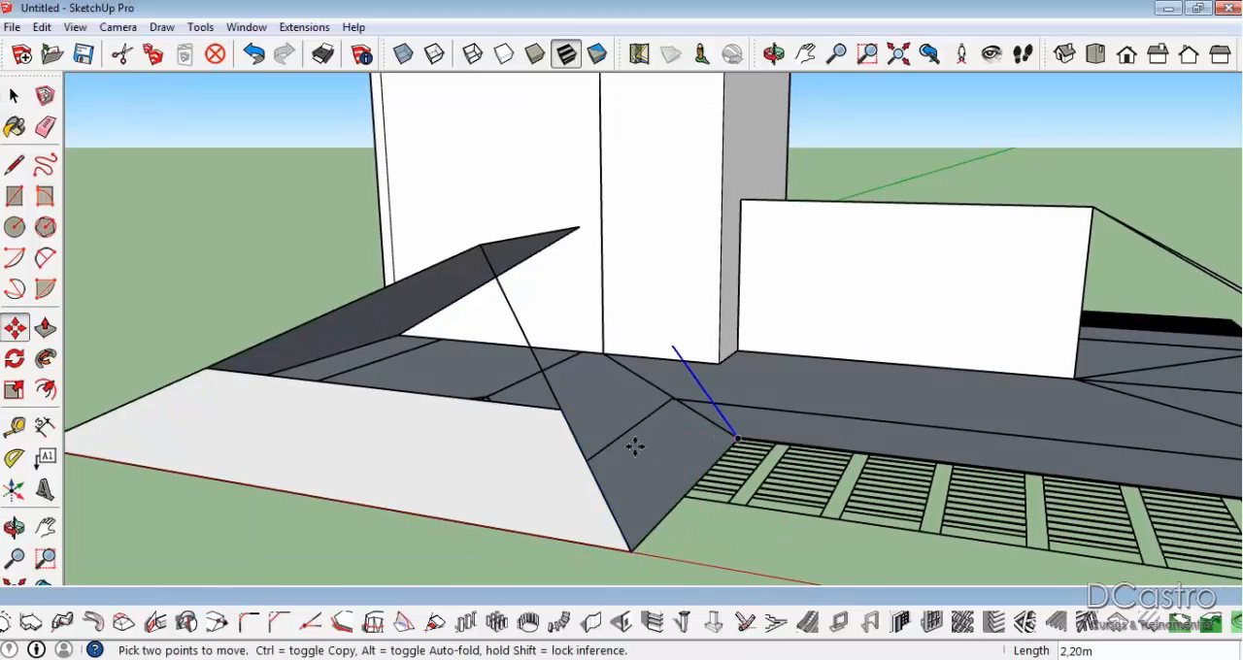
Try a line from the copied hip's upper end towards the block, and undo both that line and the copied hip.
key("l")
left_click(672, 345)
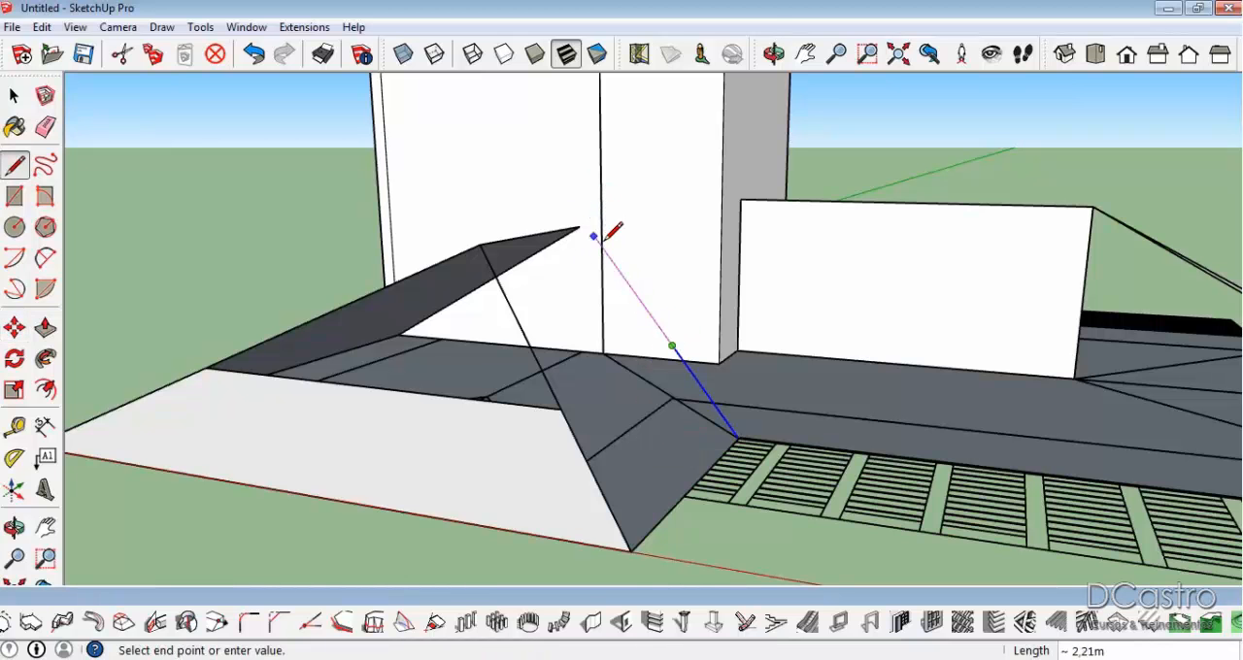
middle_click_drag(591, 236, 447, 463)
key("ctrl+z")
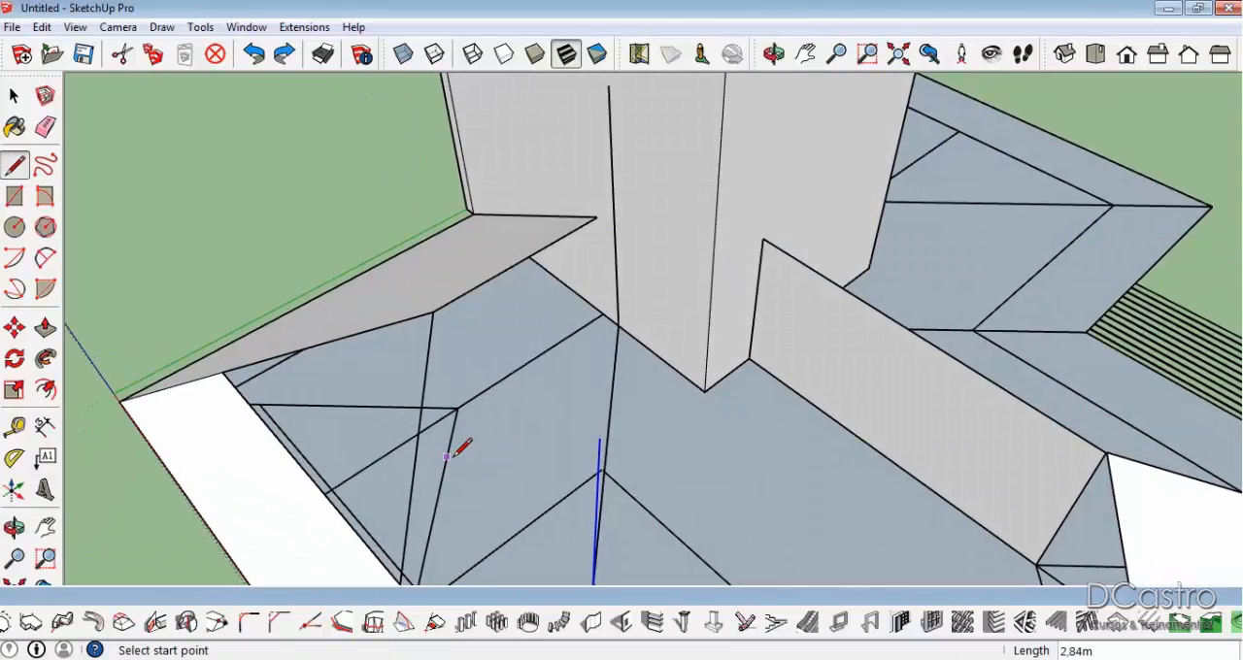
key("ctrl+z")
middle_click_drag(570, 489, 632, 212)
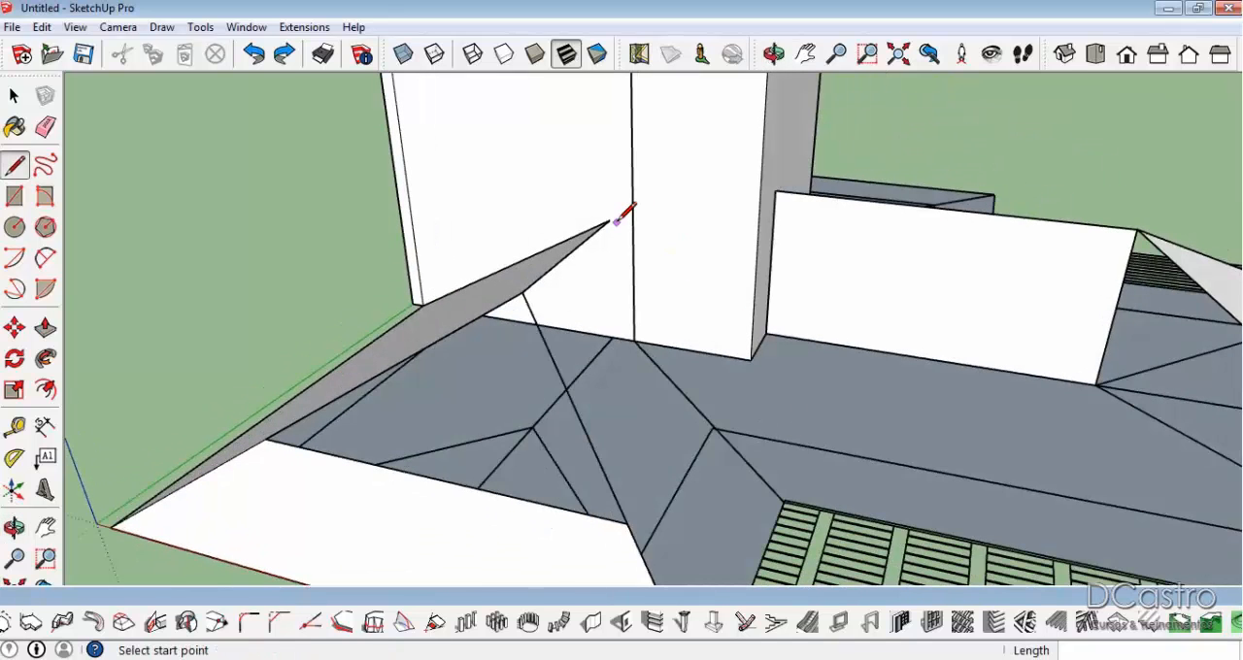
left_click(610, 221)
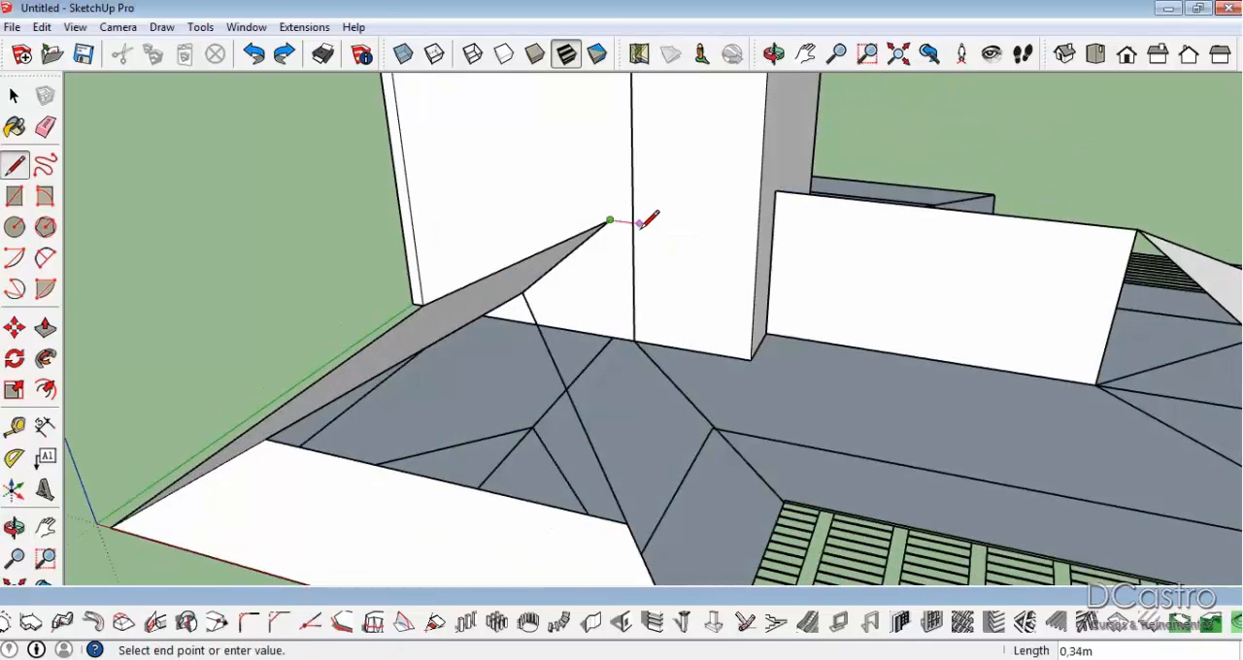
key("Escape")
Examine how the front wing's roof faces, the block and the adjoining wing's vertical ridge face relate to one another.
middle_click_drag(542, 263, 616, 260)
key("space")
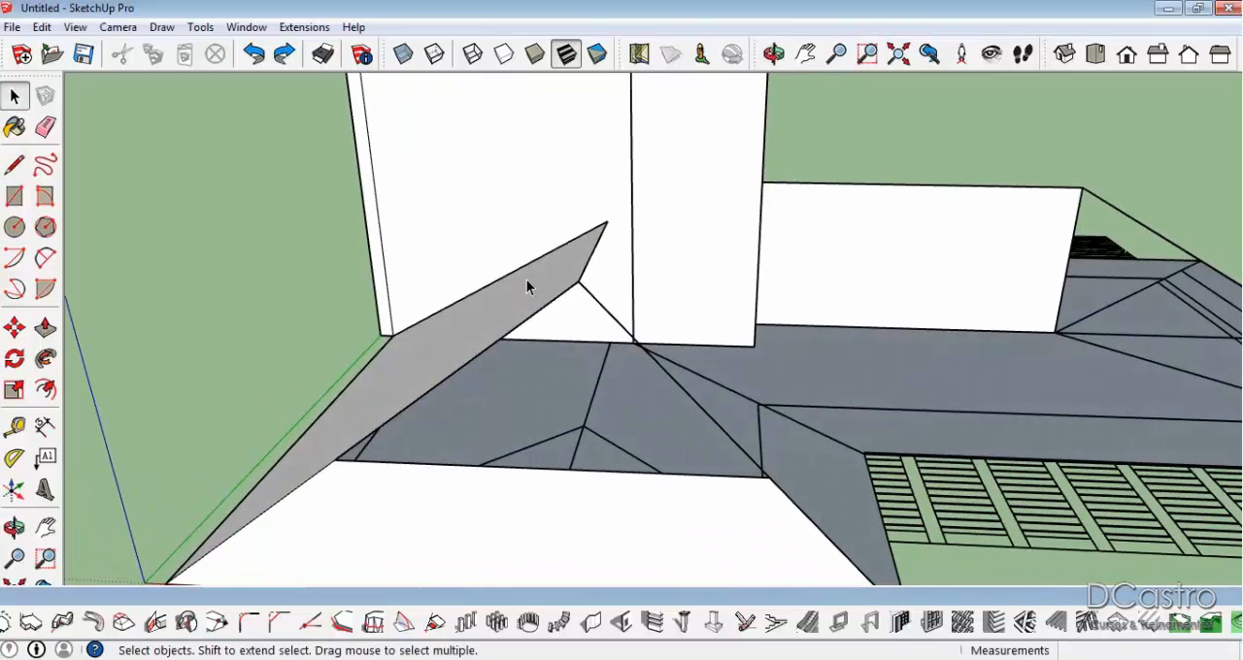
scroll(624, 280, "down", 4)
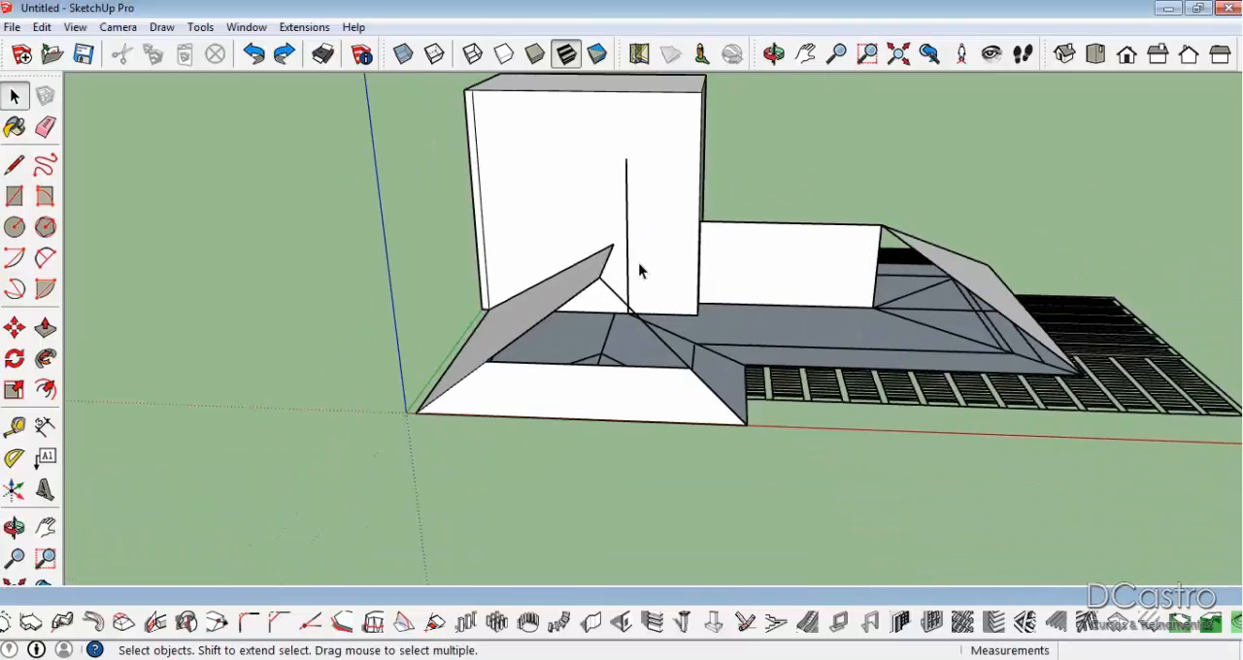
middle_click_drag(639, 266, 560, 284)
scroll(561, 284, "up", 3)
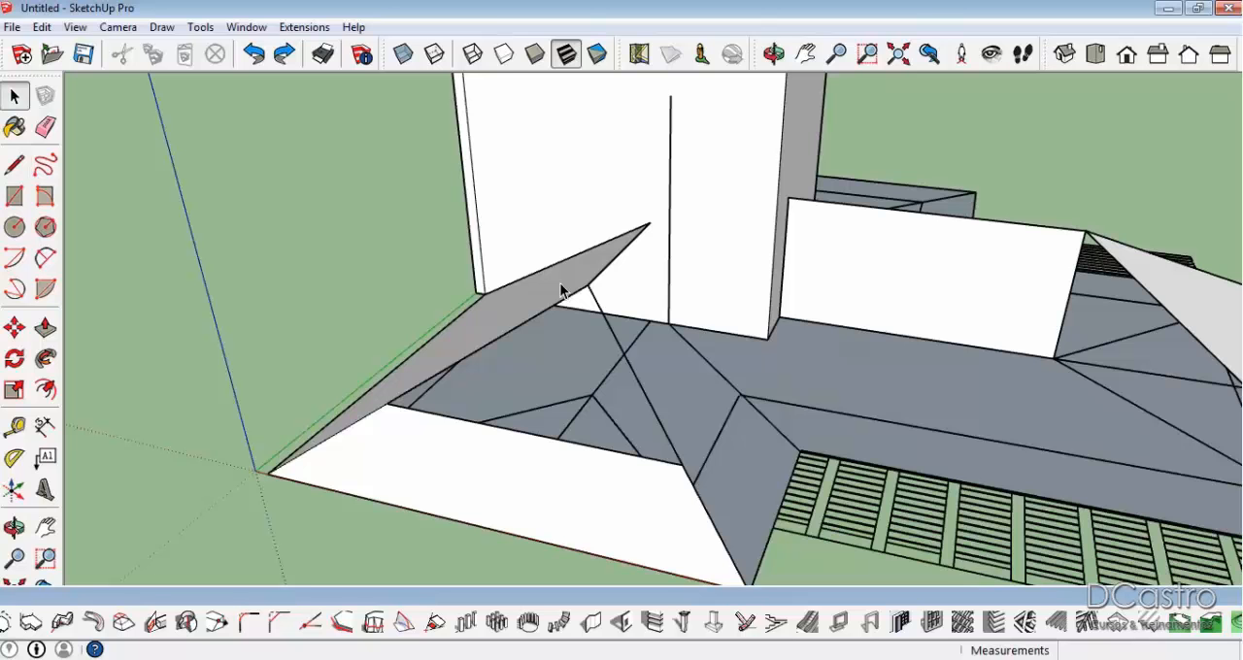
scroll(561, 291, "down", 2)
middle_click_drag(973, 394, 955, 403)
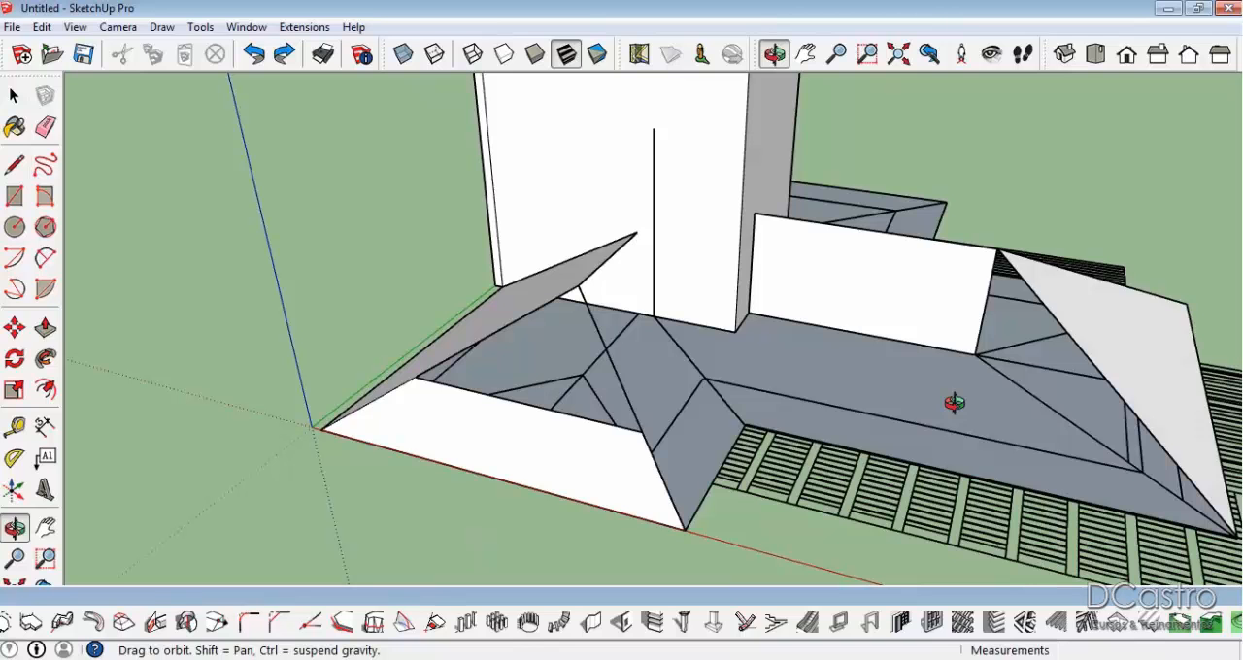
Try a slope profile at the adjoining wing's block end, out from the ridge face's base to the eave line and up to the ridge.
key("l")
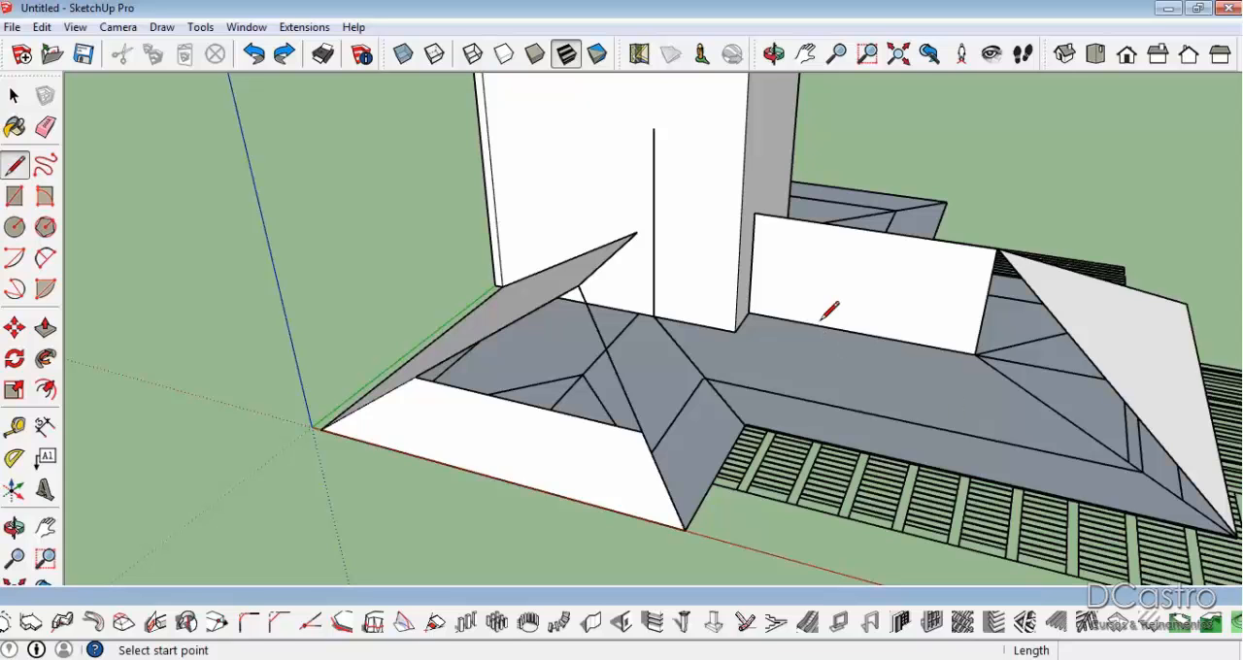
left_click(749, 312)
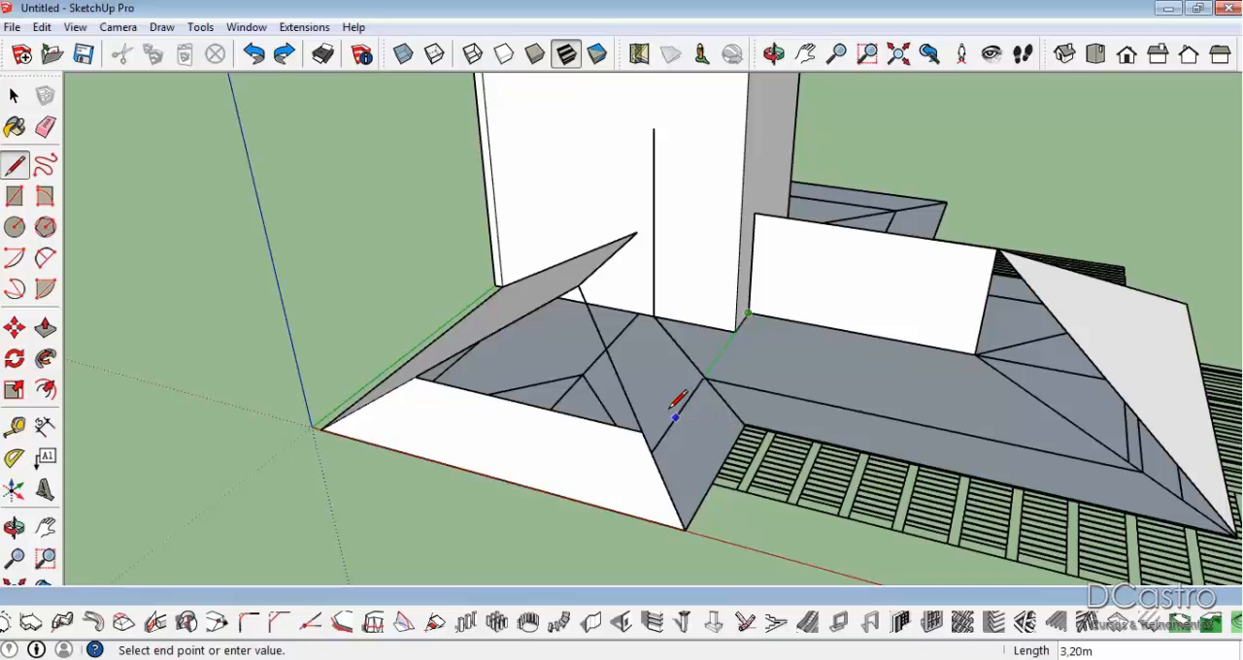
left_click(680, 406)
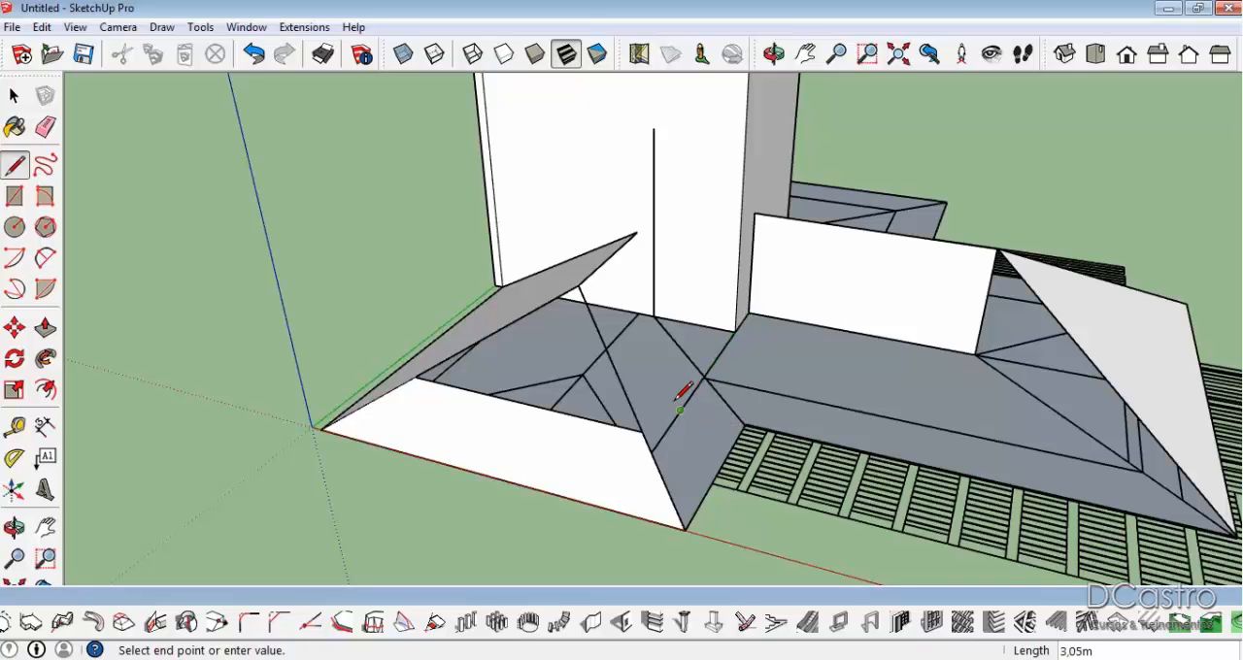
left_click(743, 425)
left_click(680, 411)
left_click(756, 211)
left_click(680, 411)
left_click(1236, 536)
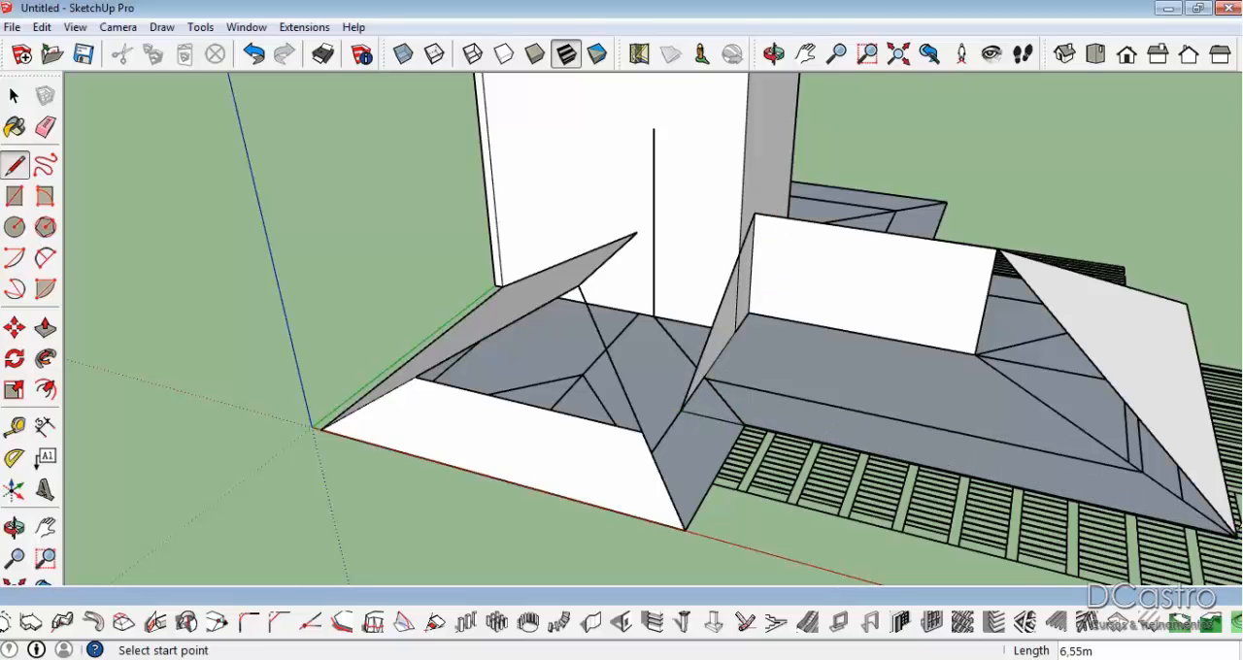
Try to close the adjoining wing's sloping face by retracing its hip line and its ridge line.
left_click(999, 251)
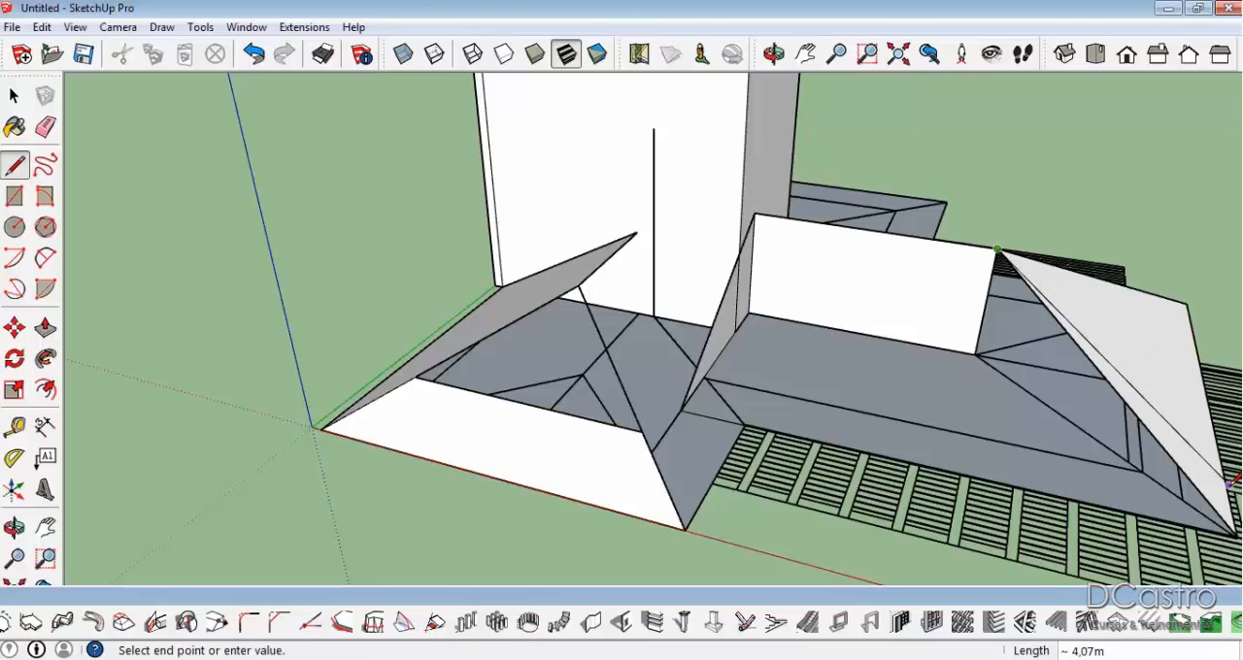
left_click(1236, 535)
left_click(999, 250)
left_click(998, 250)
left_click(766, 211)
left_click(999, 250)
left_click(764, 211)
middle_click_drag(764, 208, 615, 254)
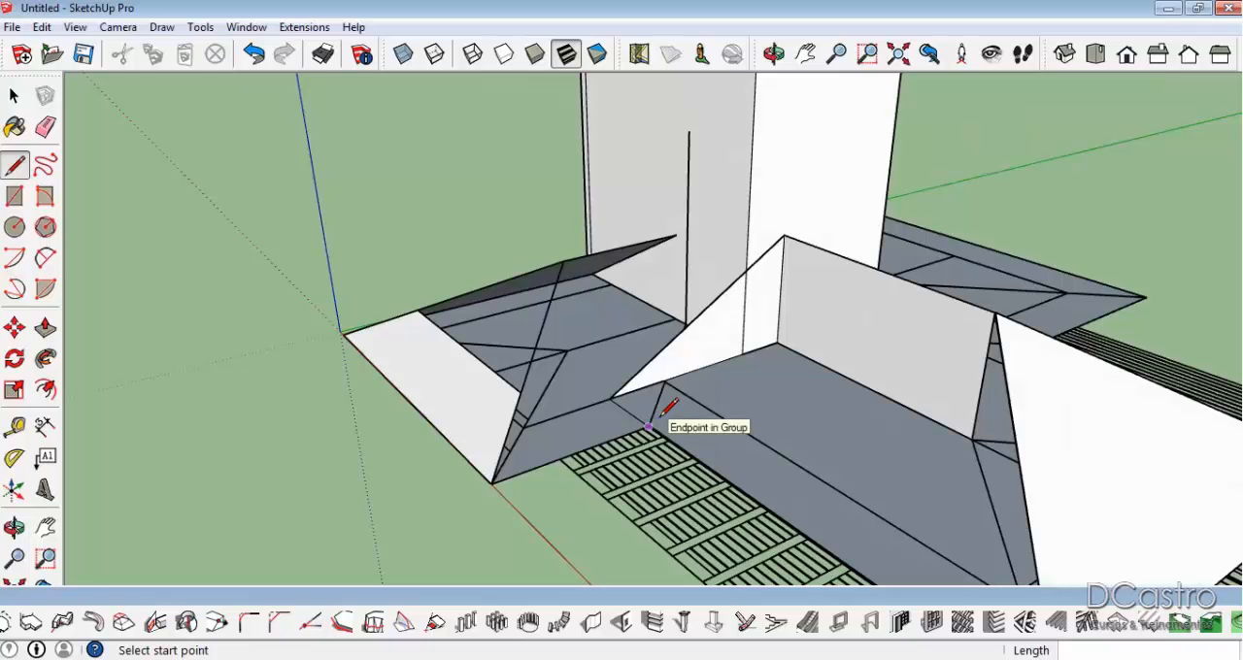
Erase the slope profile at the adjoining wing's block end and the vertical line on the block's wide face.
key("e")
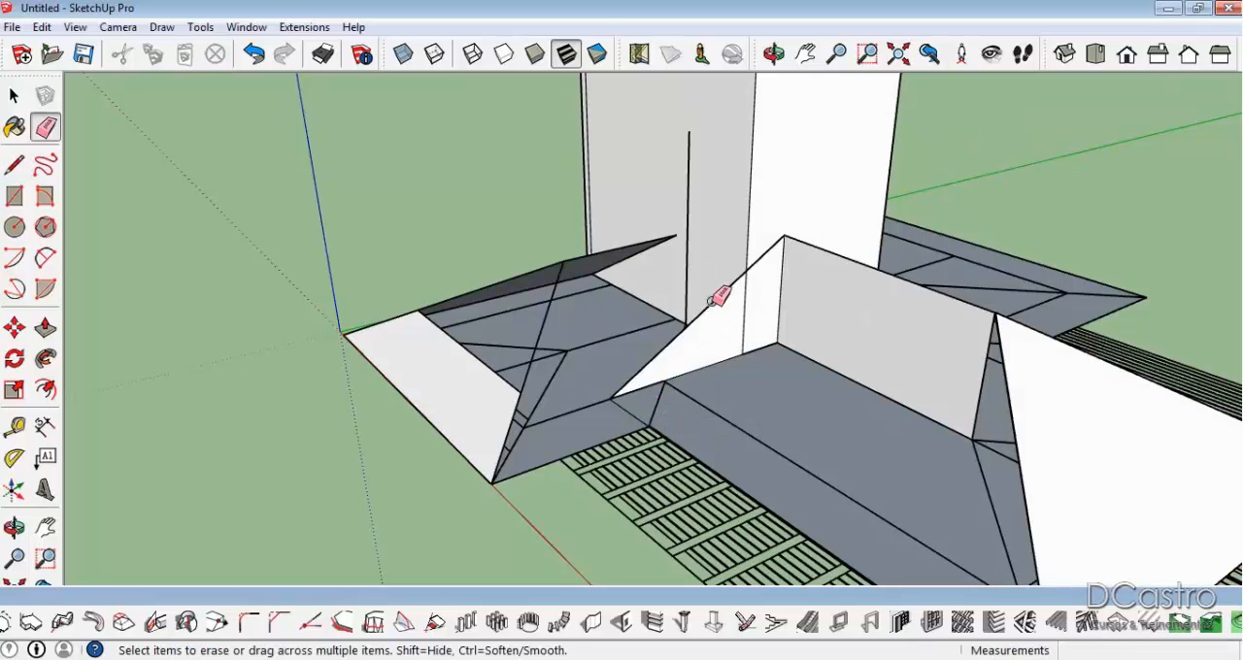
left_click(719, 298)
left_click(690, 294)
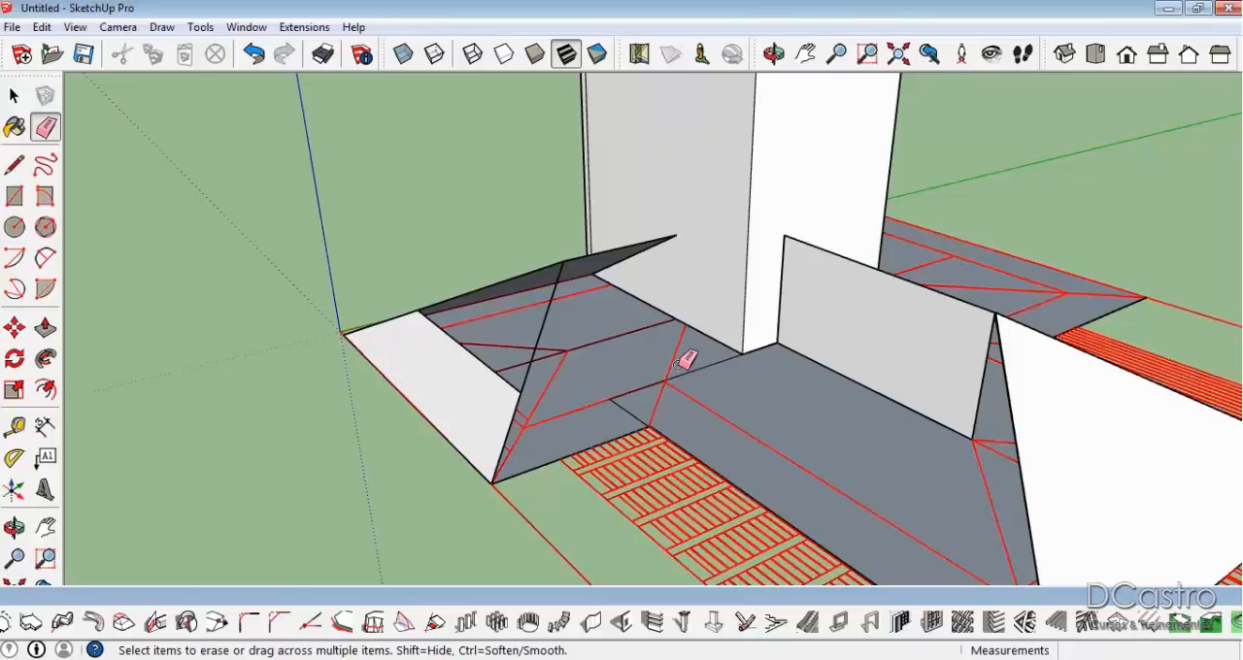
middle_click_drag(680, 292, 824, 425)
Close the vertical face under the adjoining wing's hip and draw a triangular slope profile from the hip junction to the eave and hip peak.
key("l")
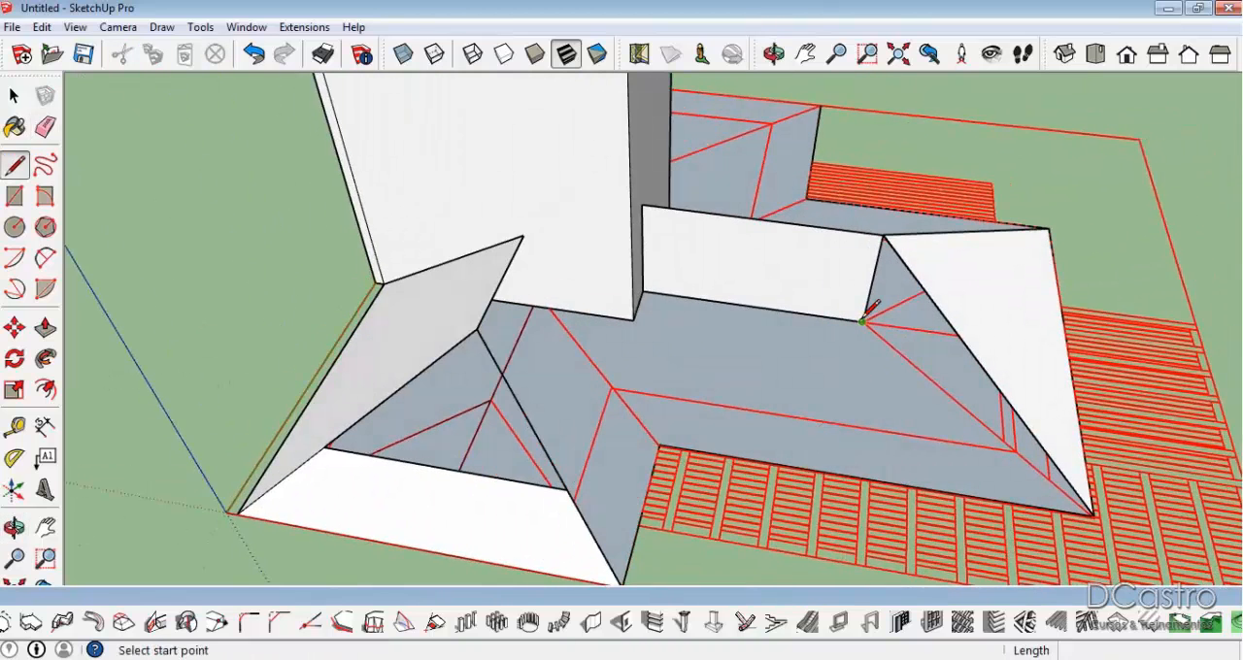
left_click(863, 322)
left_click(1093, 512)
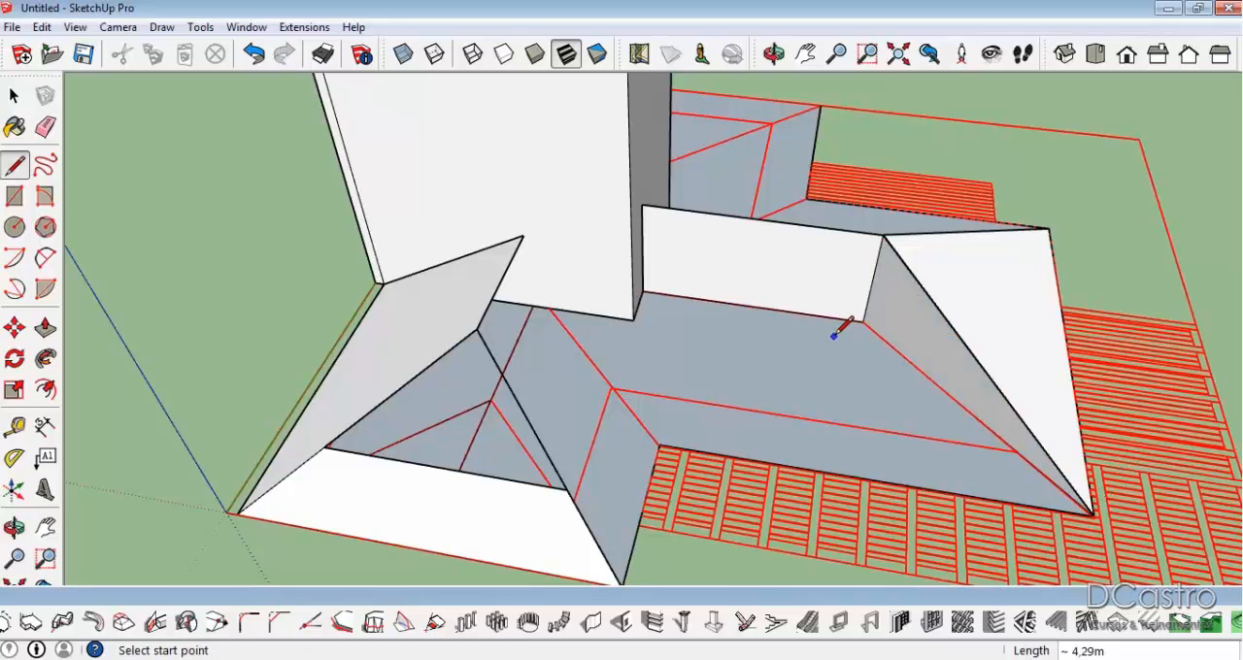
left_click(862, 322)
left_click(853, 475)
left_click(883, 236)
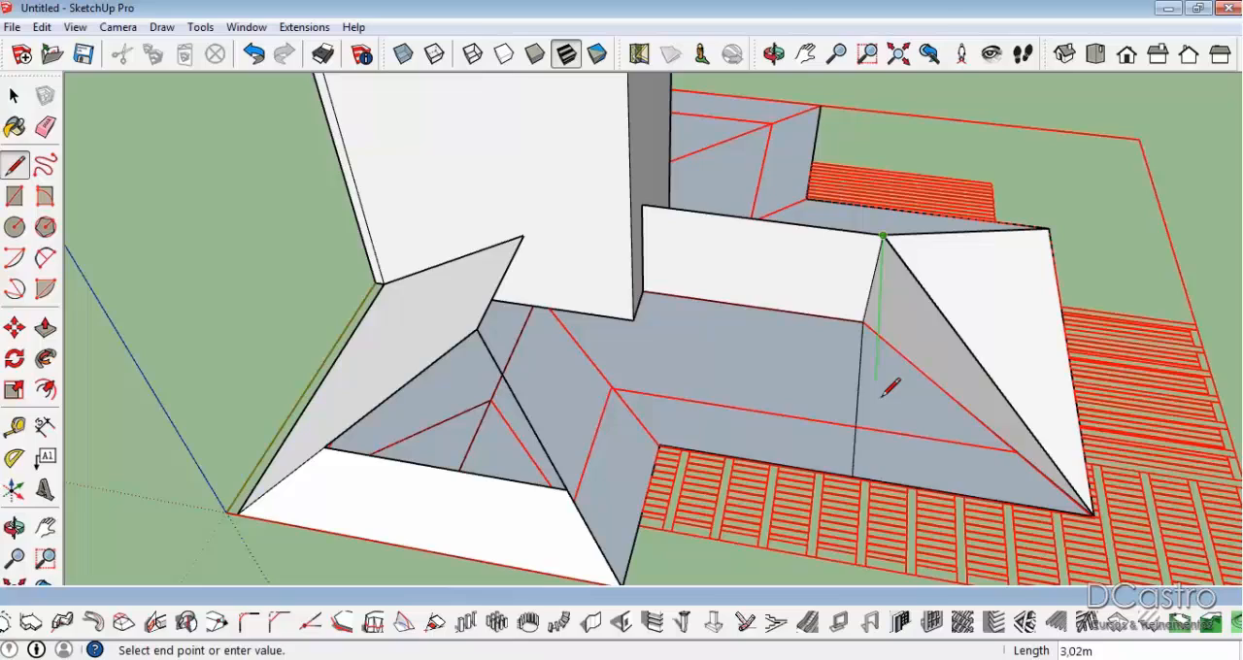
left_click(854, 474)
Extrude the triangular slope profile along the adjoining wing as far as the block to form its sloping roof face.
middle_click_drag(866, 458, 806, 309)
scroll(903, 387, "up", 2)
key("p")
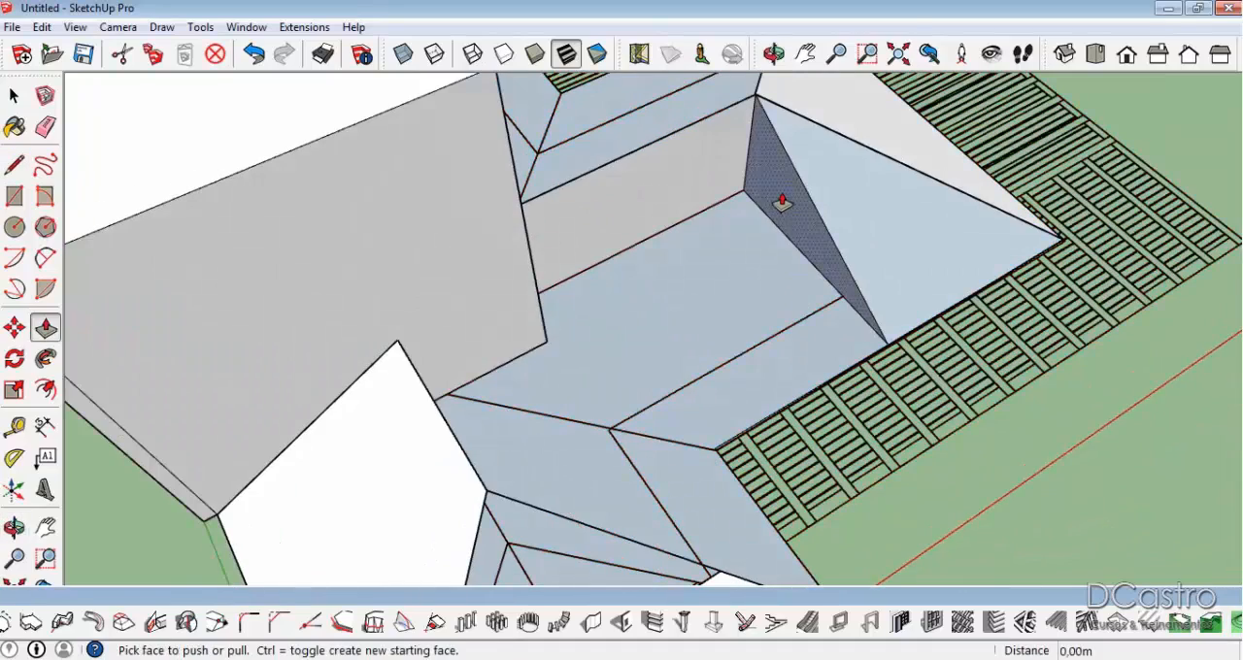
left_click(783, 200)
left_click(524, 212)
middle_click_drag(649, 319, 620, 226)
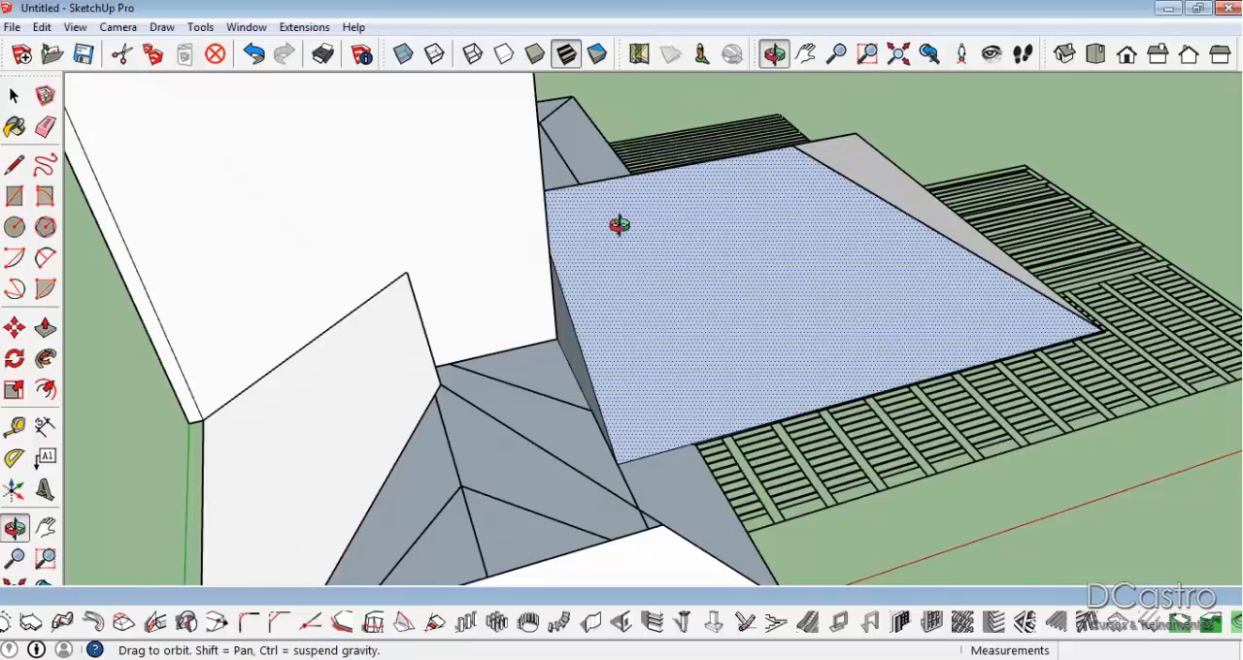
Push the extruded wing's end face back 0.90 m so it lines up with the plan's inner eave corner.
middle_click_drag(813, 291, 467, 294)
key("space")
middle_click_drag(580, 315, 291, 437)
middle_click_drag(638, 422, 924, 403)
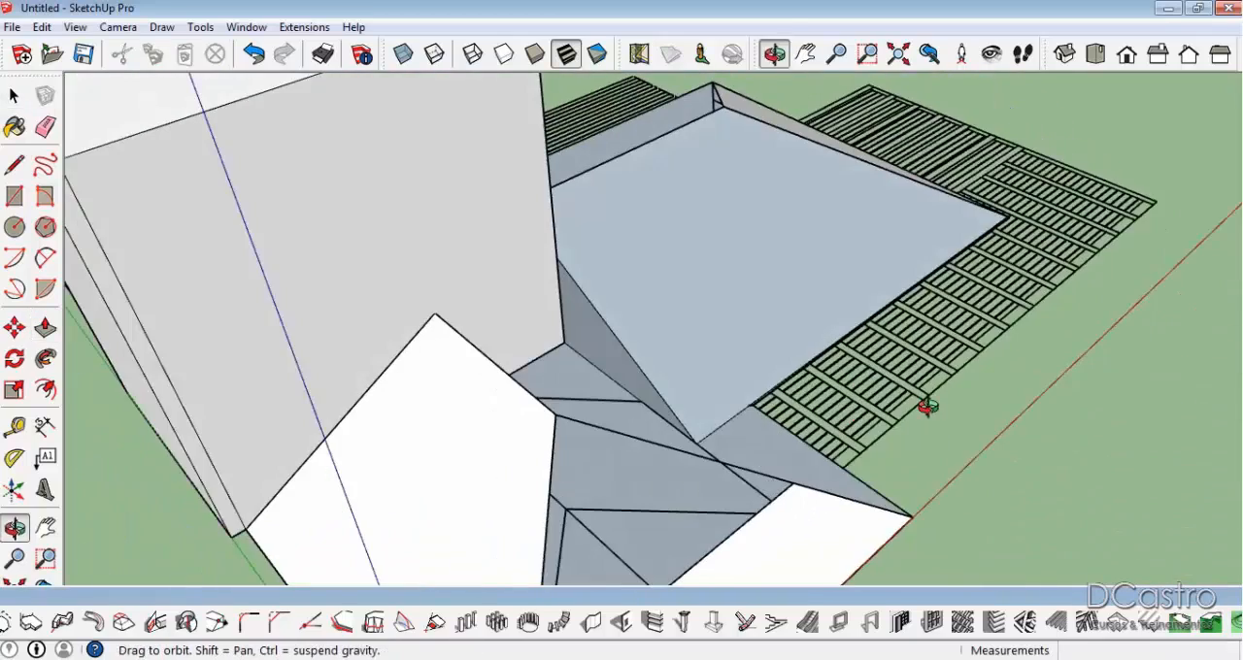
key("p")
left_click_drag(692, 405, 777, 425)
middle_click_drag(709, 284, 622, 325)
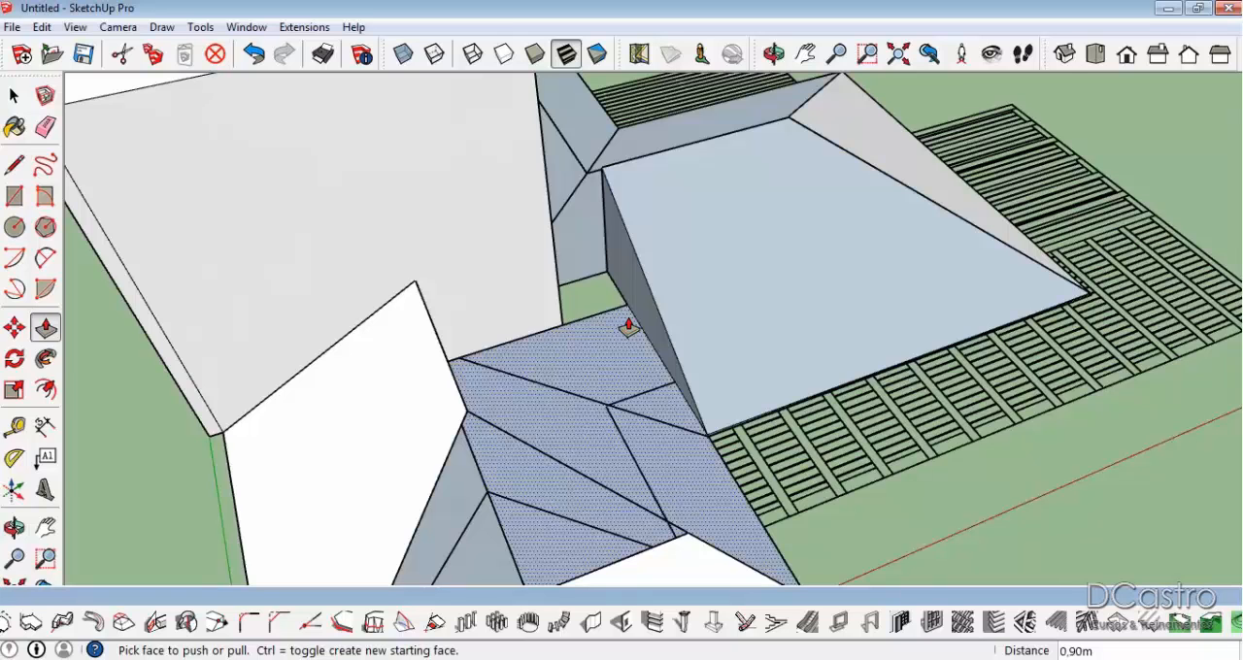
Draw a vertical line about 2 m high up the block's wide face from the plan valley line's base point.
key("l")
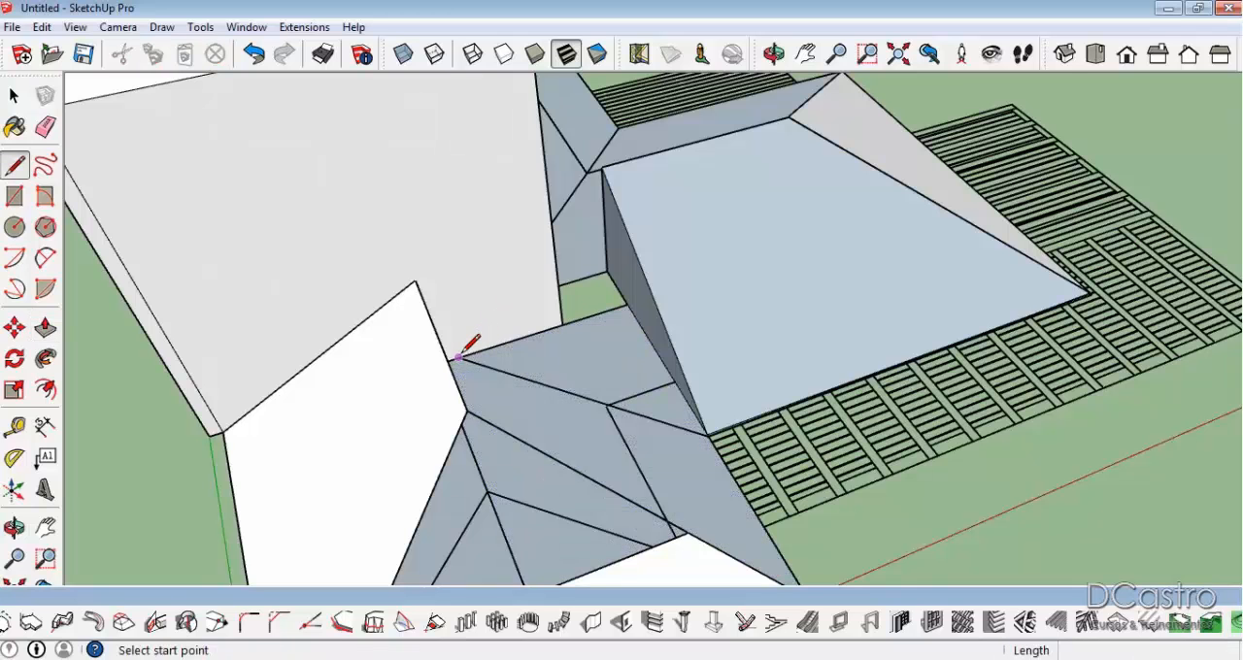
left_click(458, 357)
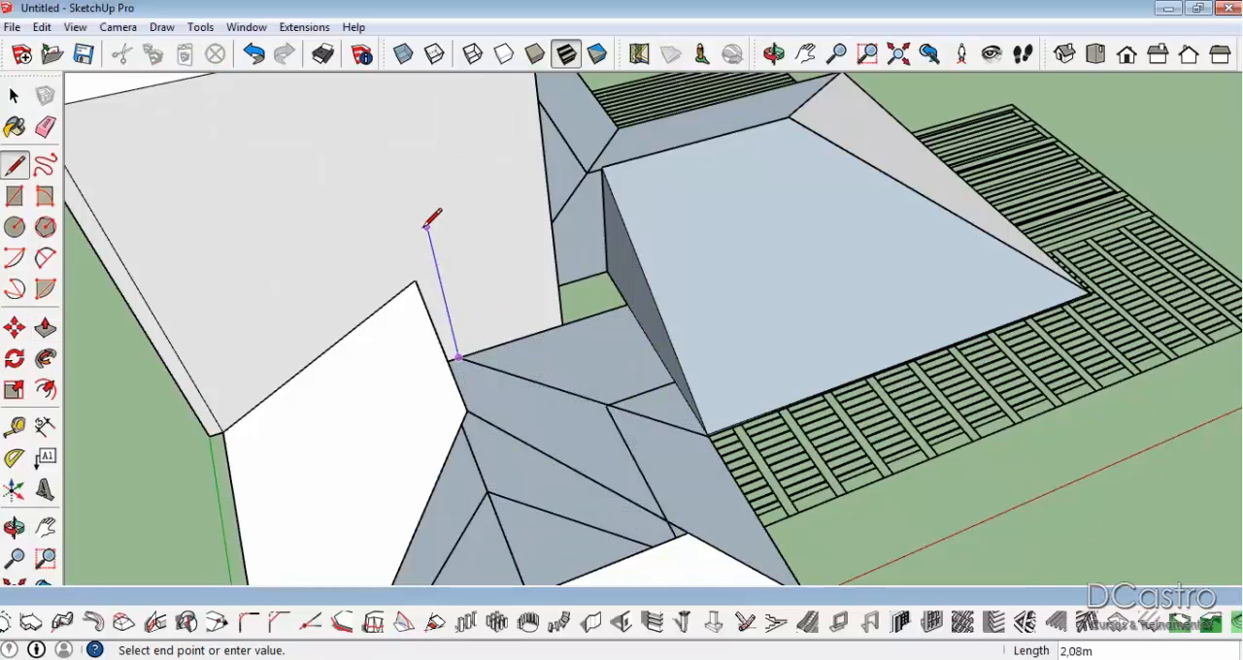
key("o")
left_click_drag(424, 236, 360, 261)
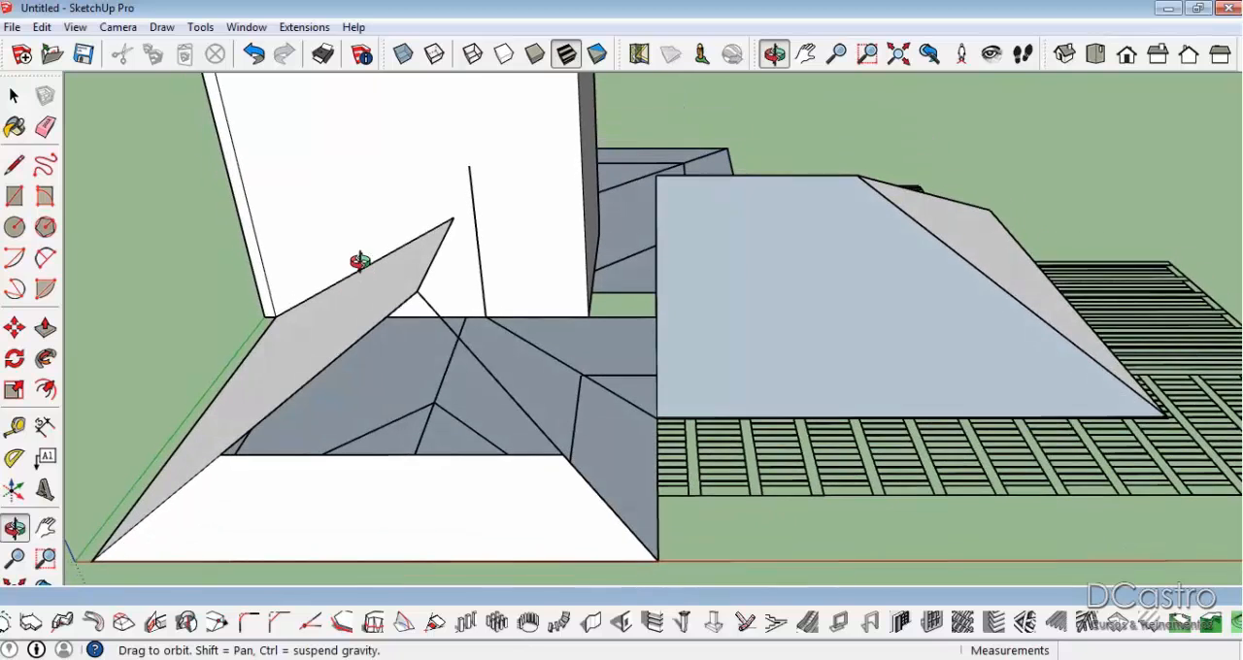
Select the sloping upper edge of the front wing's side face, running from the block's base to the peak.
key("space")
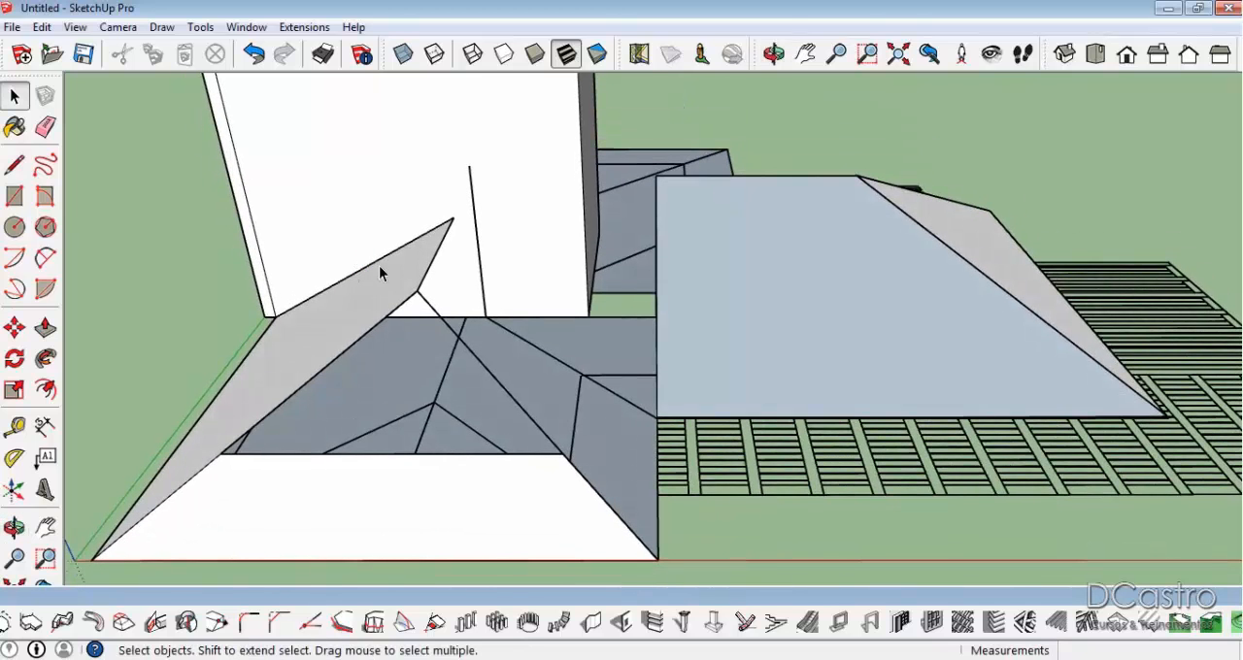
scroll(381, 262, "up", 3)
left_click(383, 257)
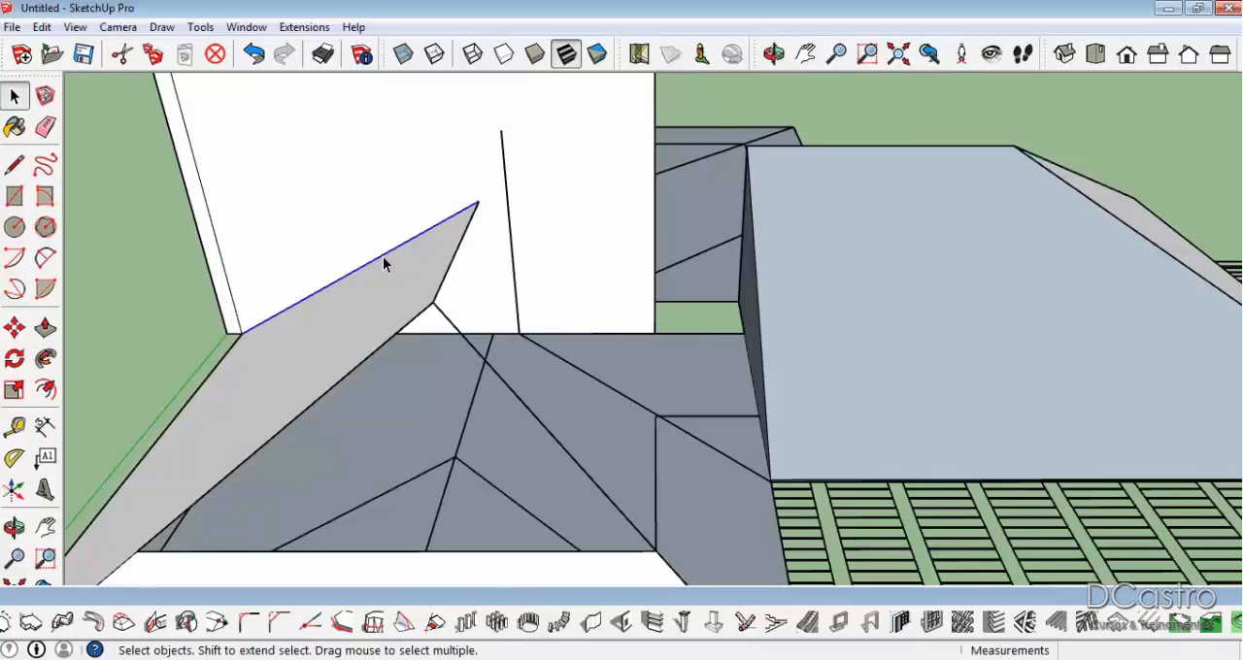
Draw a line about 3.1 m long along the green axis from the front hip face's upper inner corner towards the block.
middle_click_drag(381, 257, 269, 215)
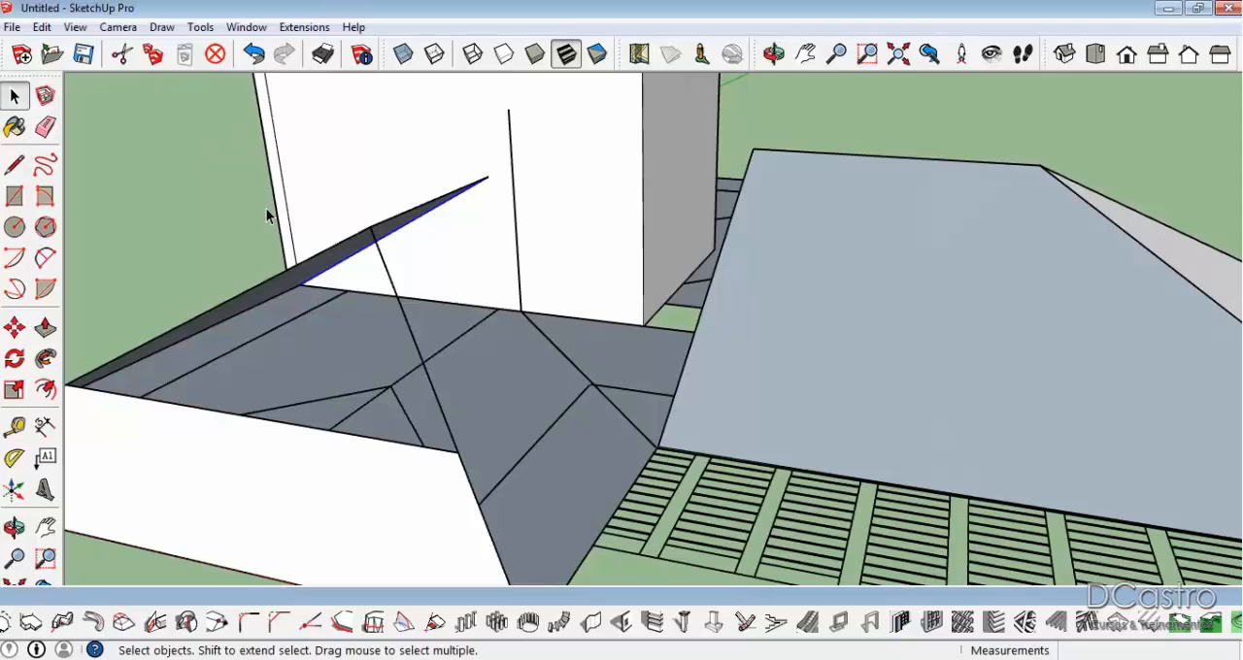
key("l")
left_click(458, 452)
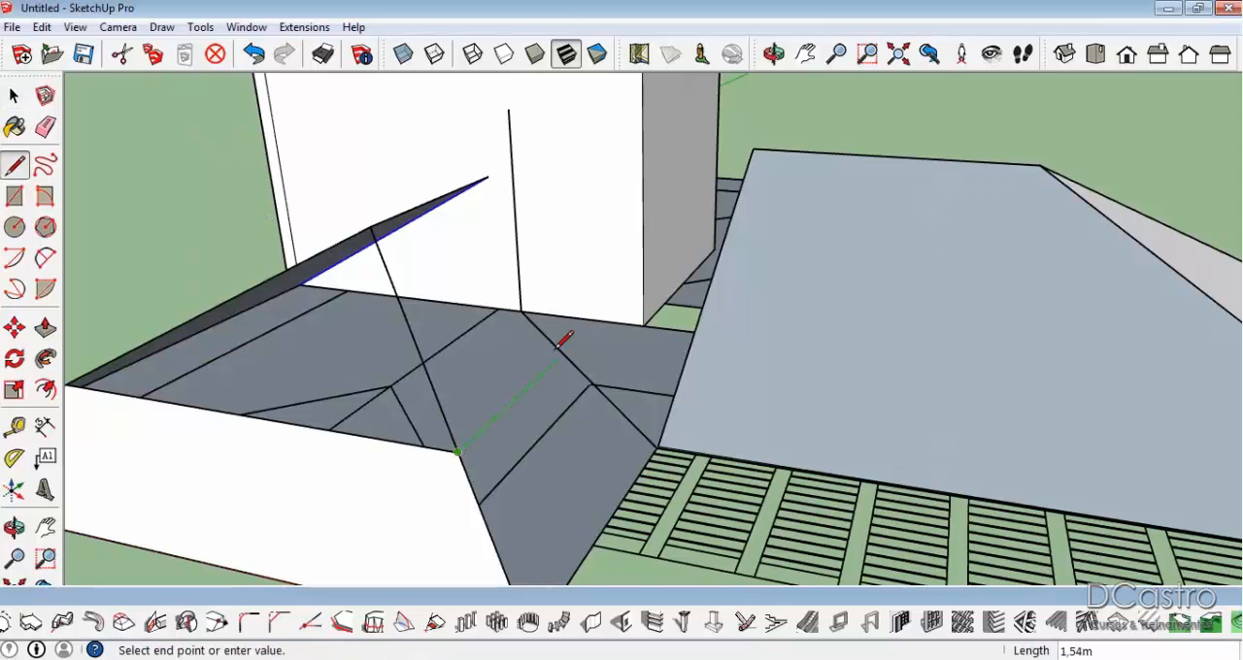
left_click(638, 285)
middle_click_drag(638, 285, 602, 369)
left_click(627, 498)
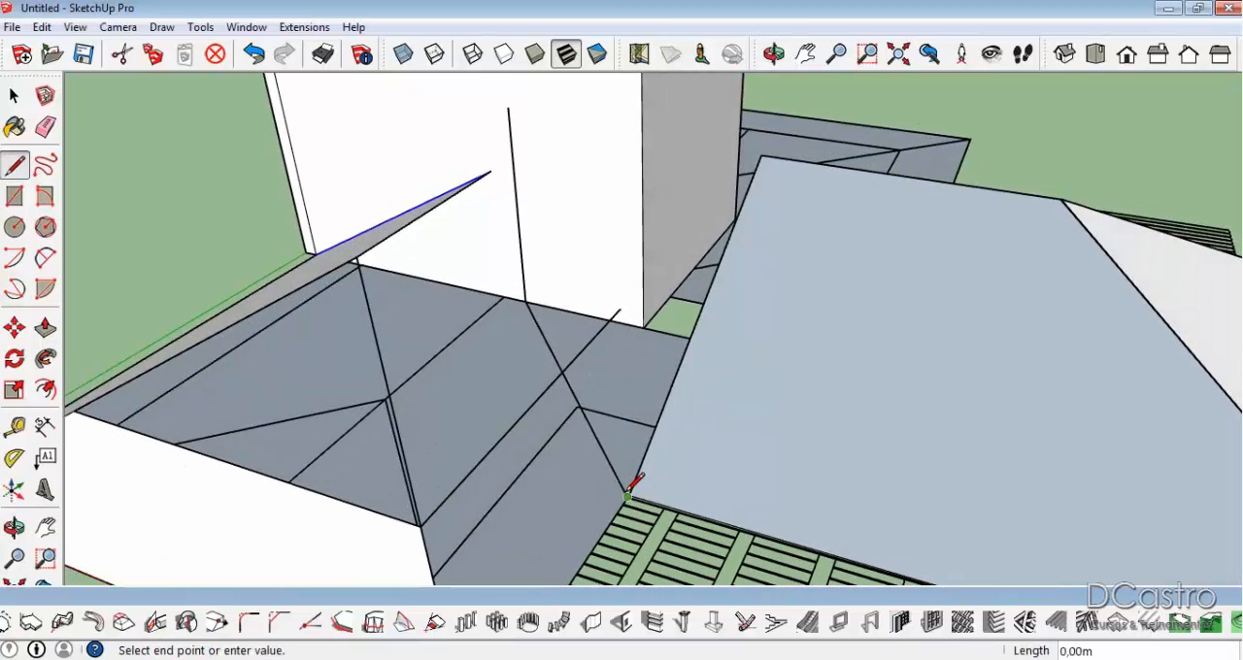
middle_click_drag(578, 383, 542, 259)
key("Escape")
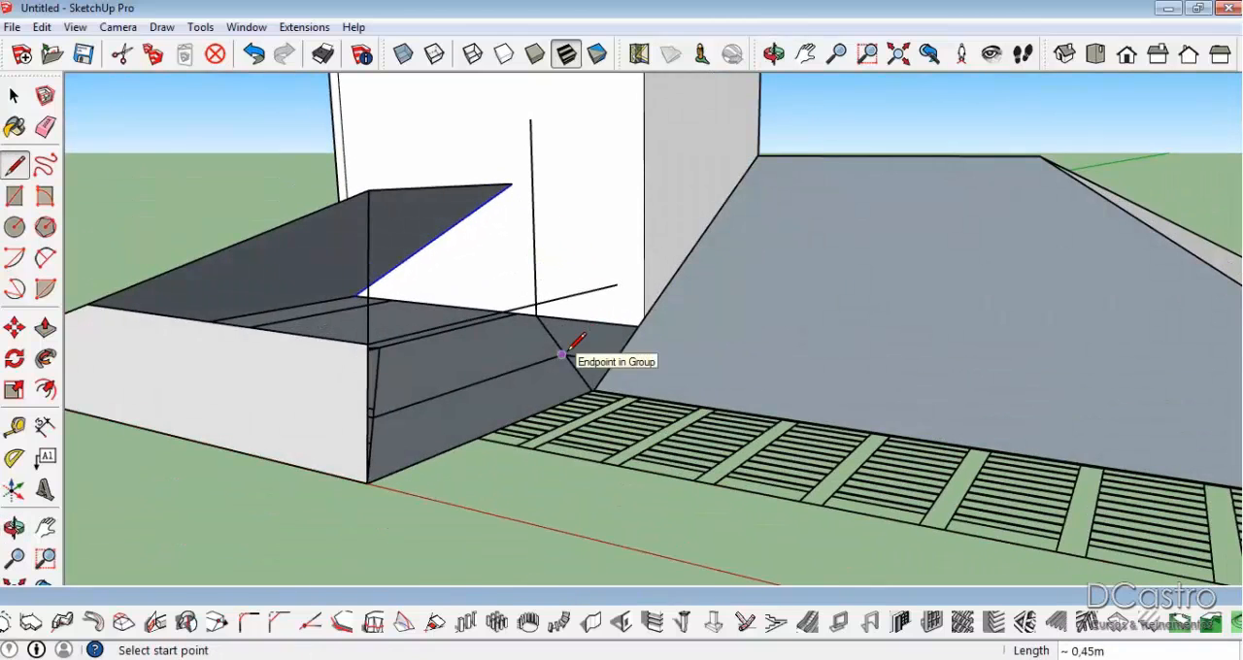
Draw a short green-axis line across the plan's valley line, and a vertical line from their crossing up to the long construction line.
scroll(560, 392, "up", 5)
middle_click_drag(596, 303, 538, 396)
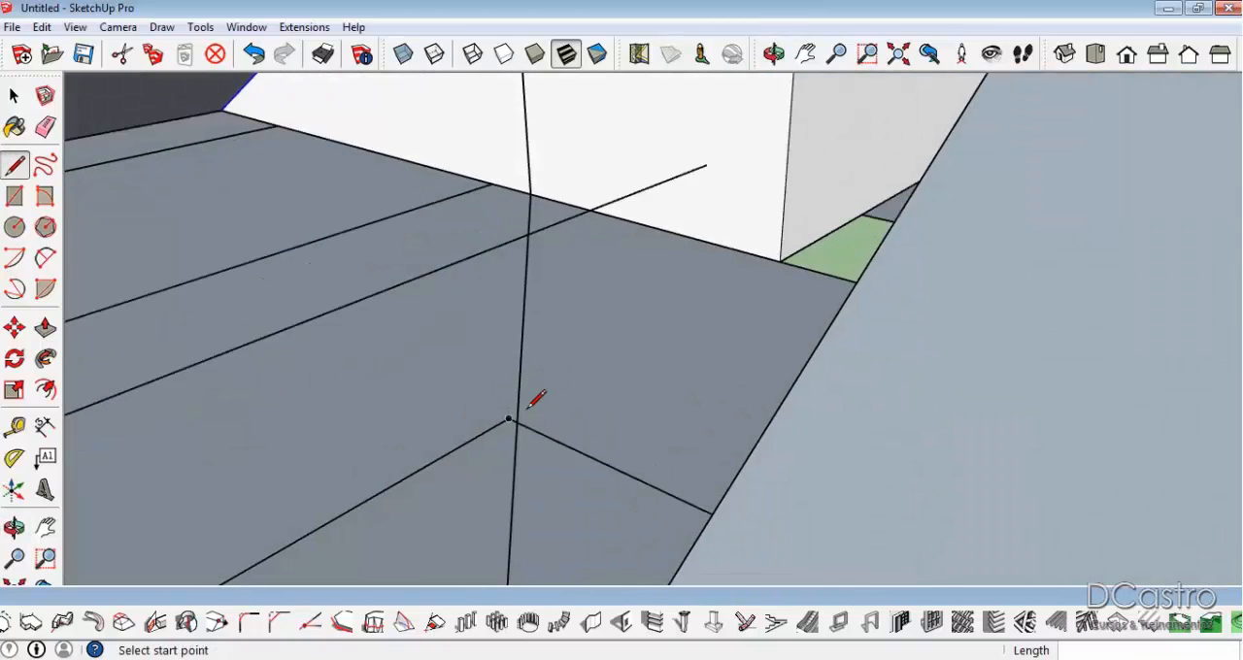
scroll(527, 411, "up", 2)
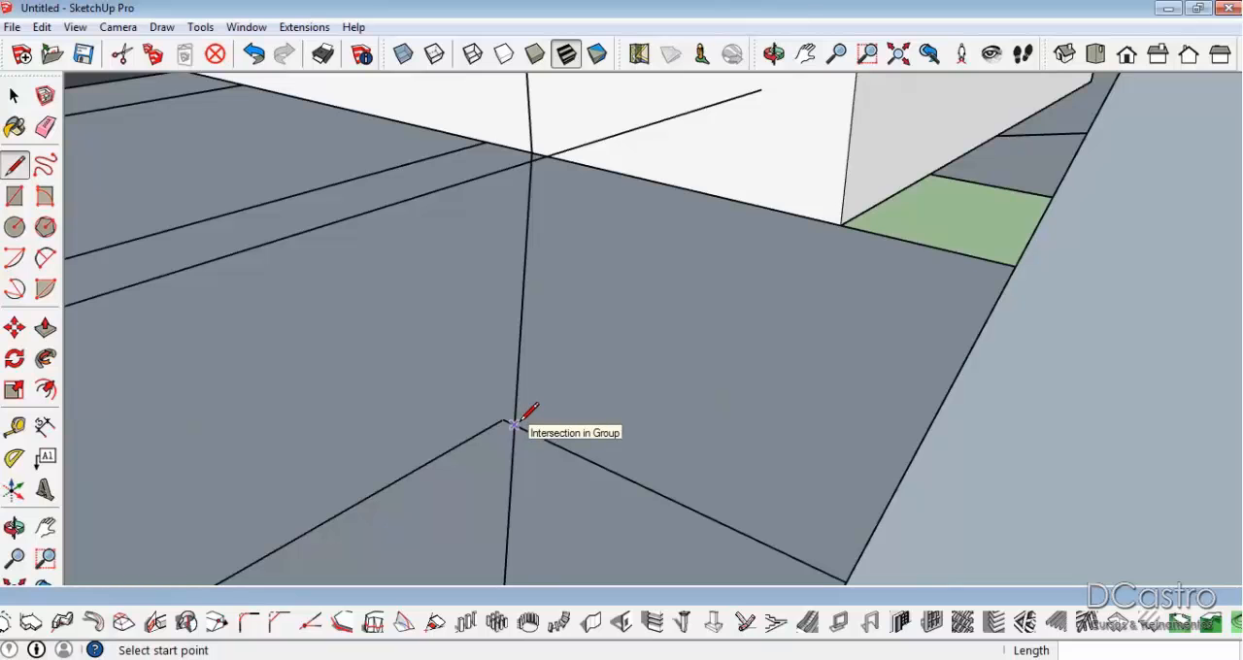
left_click(503, 421)
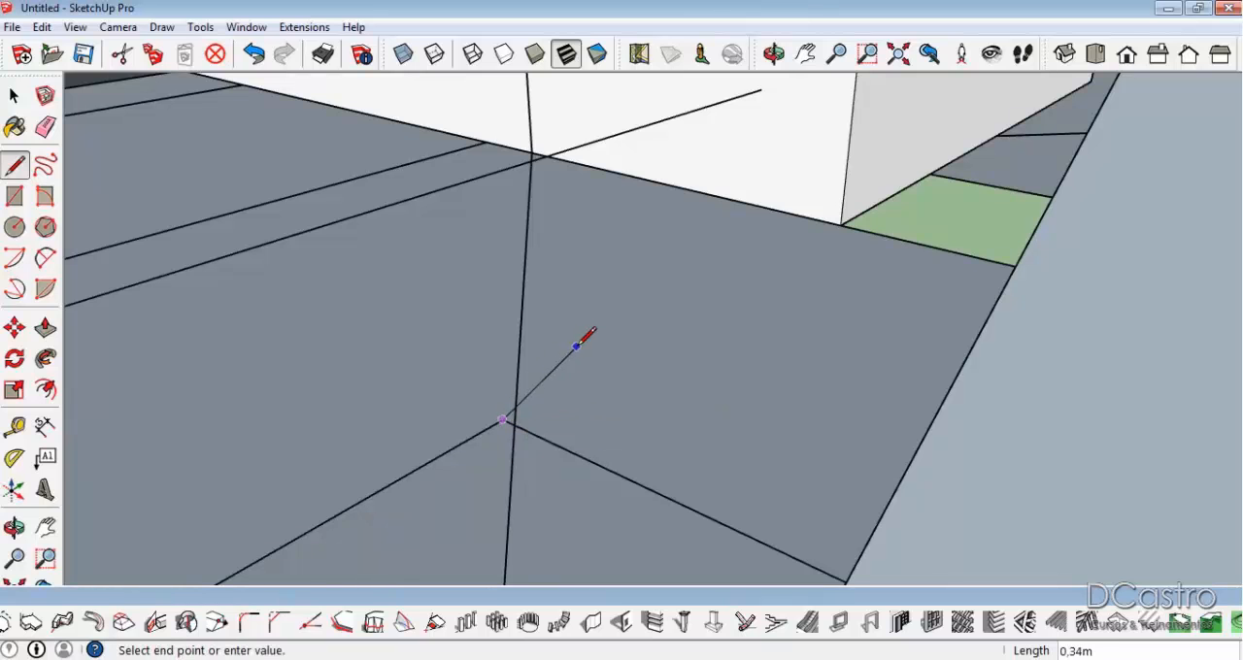
left_click(607, 359)
key("Escape")
left_click(515, 412)
scroll(516, 411, "down", 2)
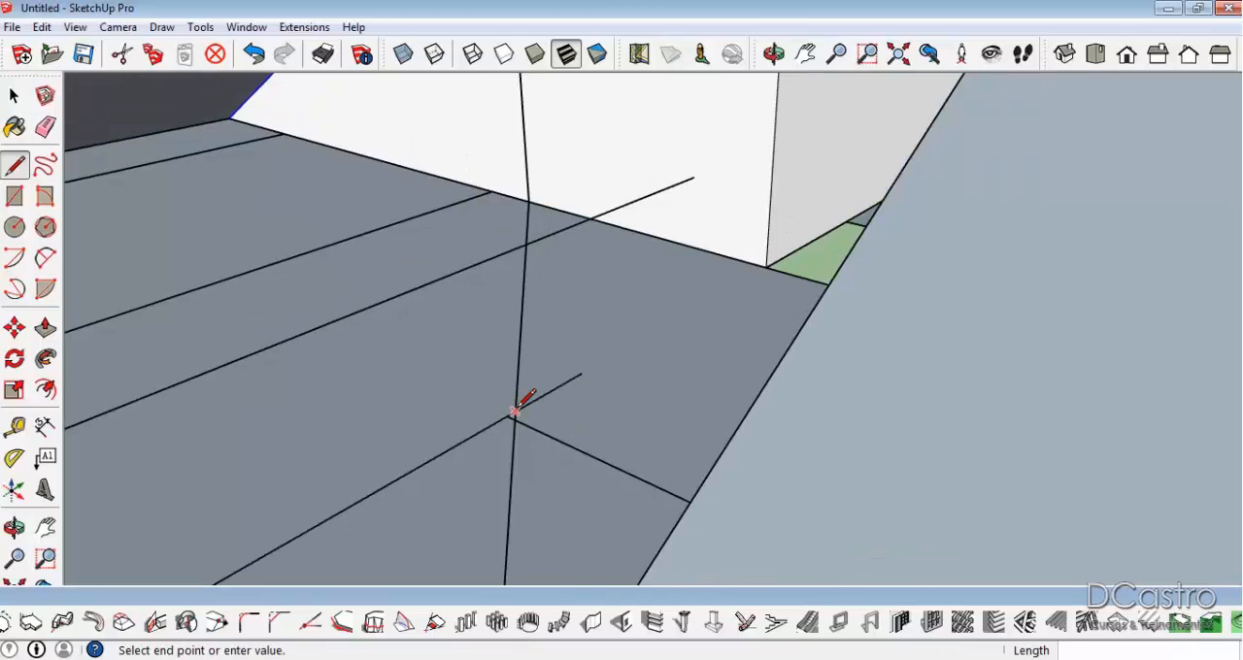
left_click(504, 269)
Draw the sloping valley line from the top of the short vertical line down to the inner eave corner.
middle_click_drag(503, 269, 662, 214)
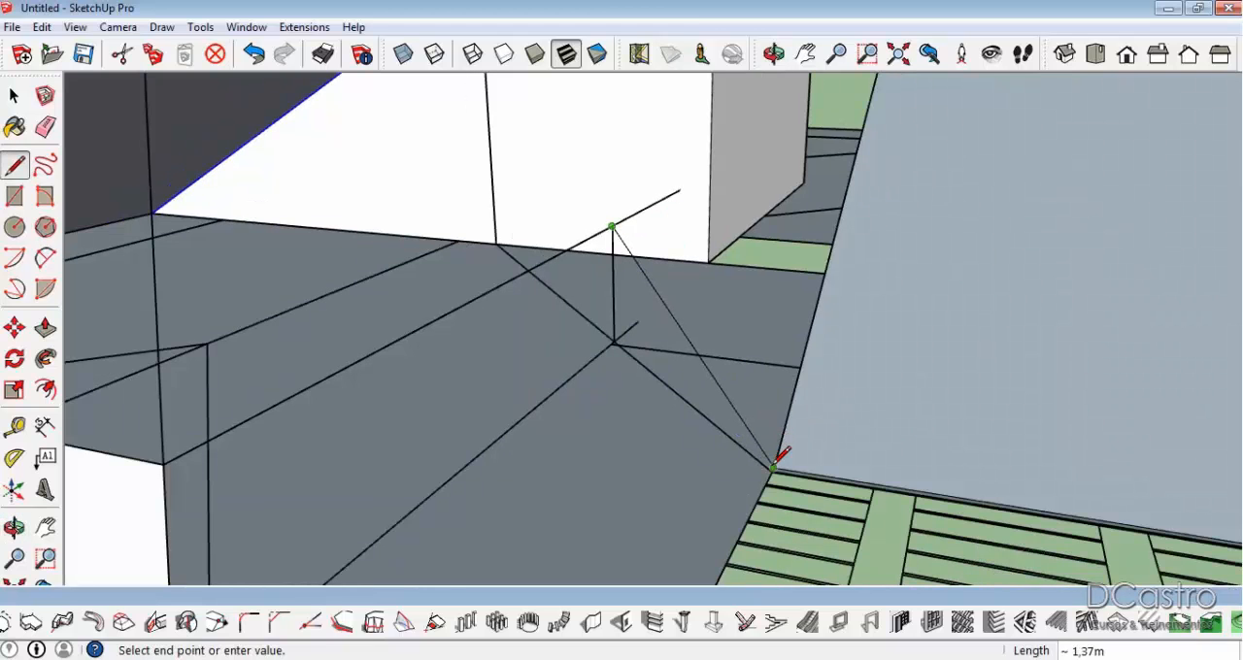
scroll(775, 470, "up", 2)
middle_click_drag(764, 489, 728, 511)
scroll(727, 516, "up", 1)
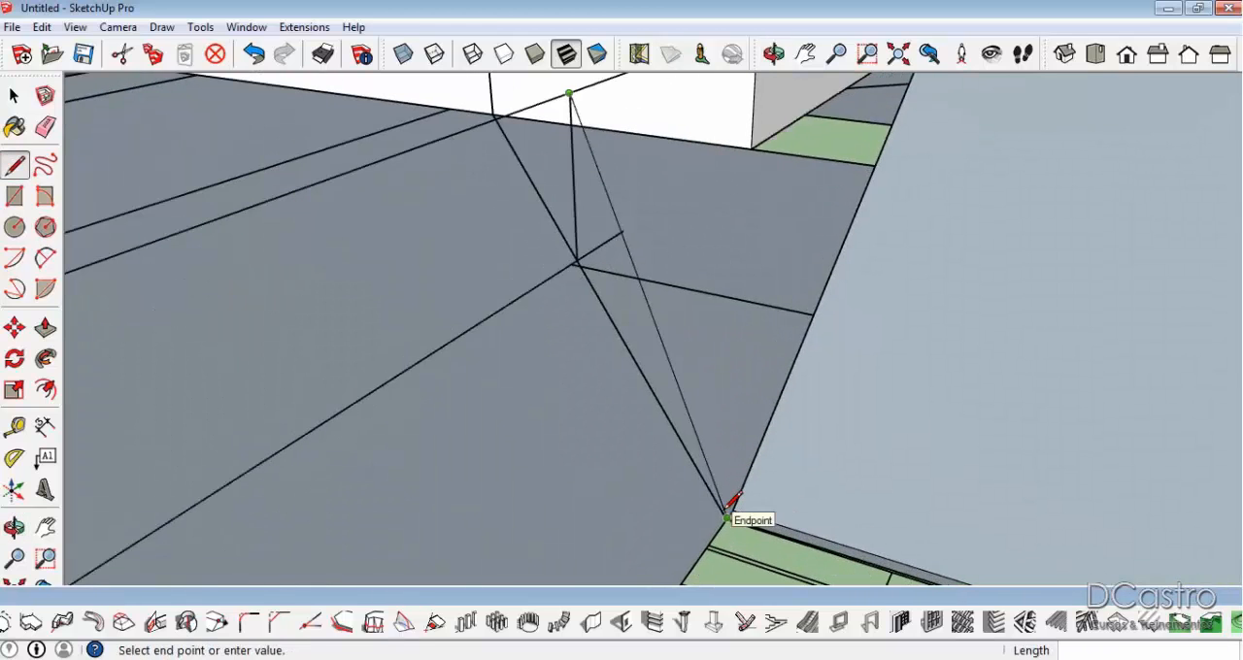
left_click(727, 512)
Continue the valley edge up to the vertical line on the block and across to the front wing's peak, closing the inner slope face.
scroll(730, 509, "down", 3)
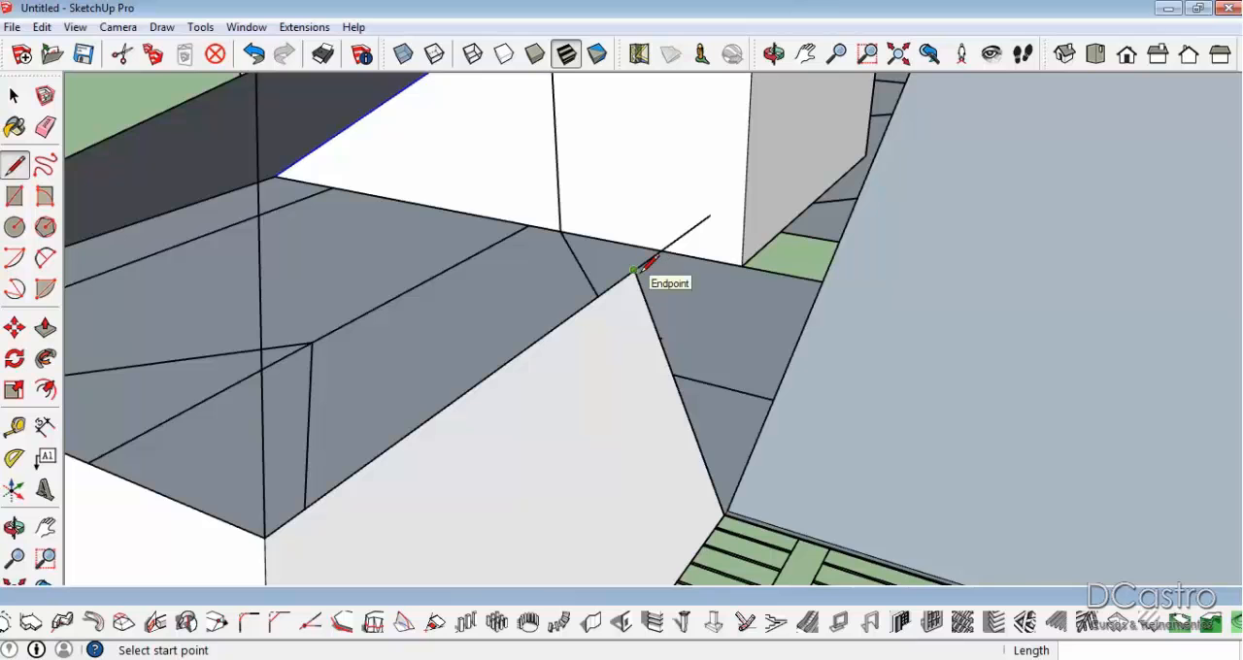
left_click(636, 269)
scroll(636, 269, "down", 2)
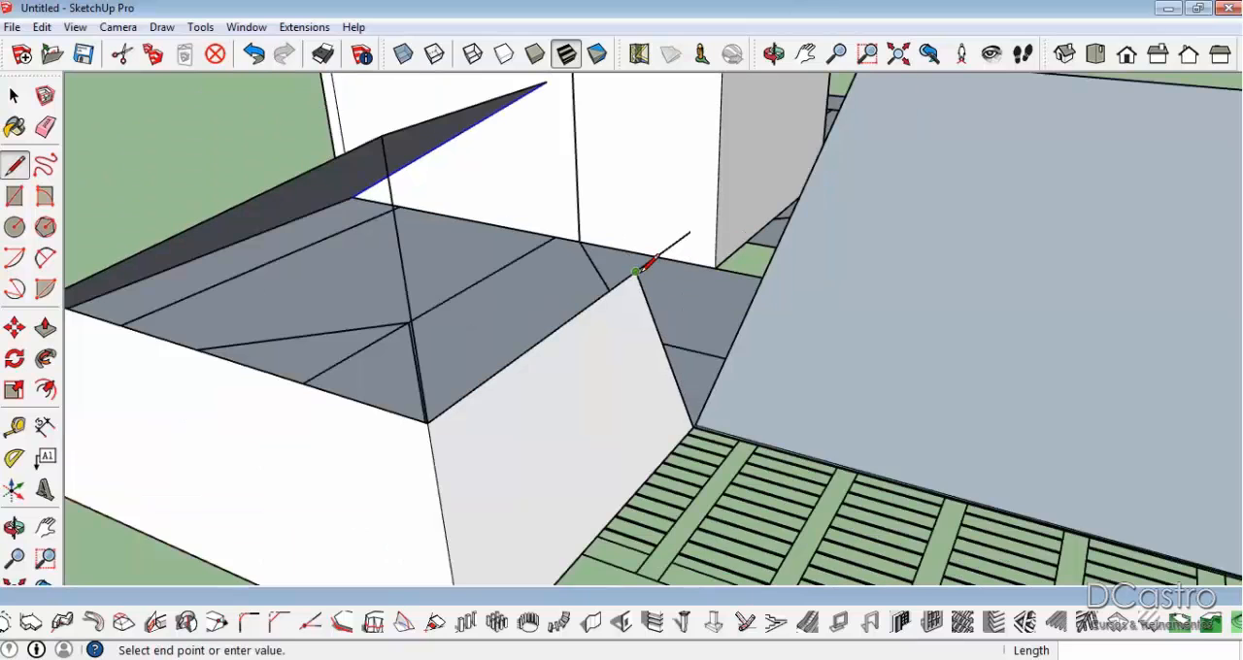
left_click(575, 108)
mouse_move(575, 109)
middle_mouse_down()
mouse_move(615, 243)
mouse_move(810, 172)
middle_mouse_up()
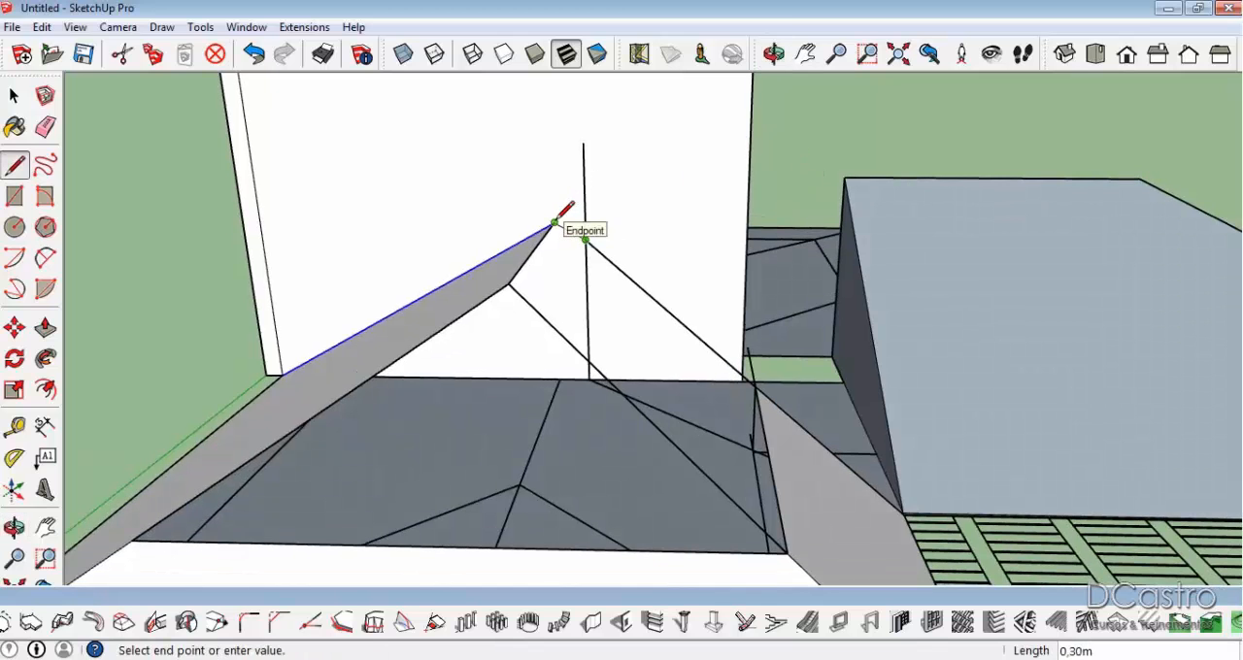
middle_click_drag(555, 224, 555, 356)
scroll(585, 235, "up", 3)
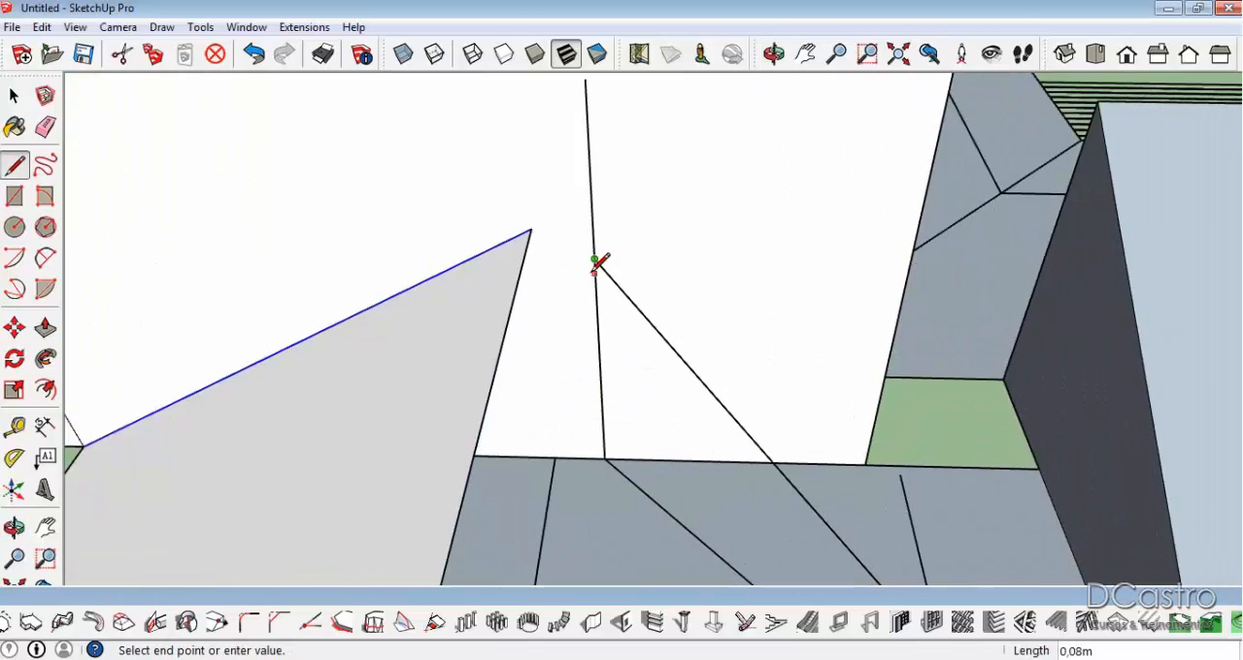
left_click(531, 231)
mouse_move(531, 231)
middle_mouse_down()
mouse_move(618, 319)
mouse_move(305, 203)
middle_mouse_up()
Delete the adjoining wing's sloping face and erase the triangular end face beside the block.
mouse_move(566, 258)
middle_mouse_down()
mouse_move(383, 239)
mouse_move(428, 306)
mouse_move(561, 280)
mouse_move(716, 369)
mouse_move(893, 396)
mouse_move(957, 457)
mouse_move(937, 466)
mouse_move(910, 422)
middle_mouse_up()
key("space")
left_click(829, 333)
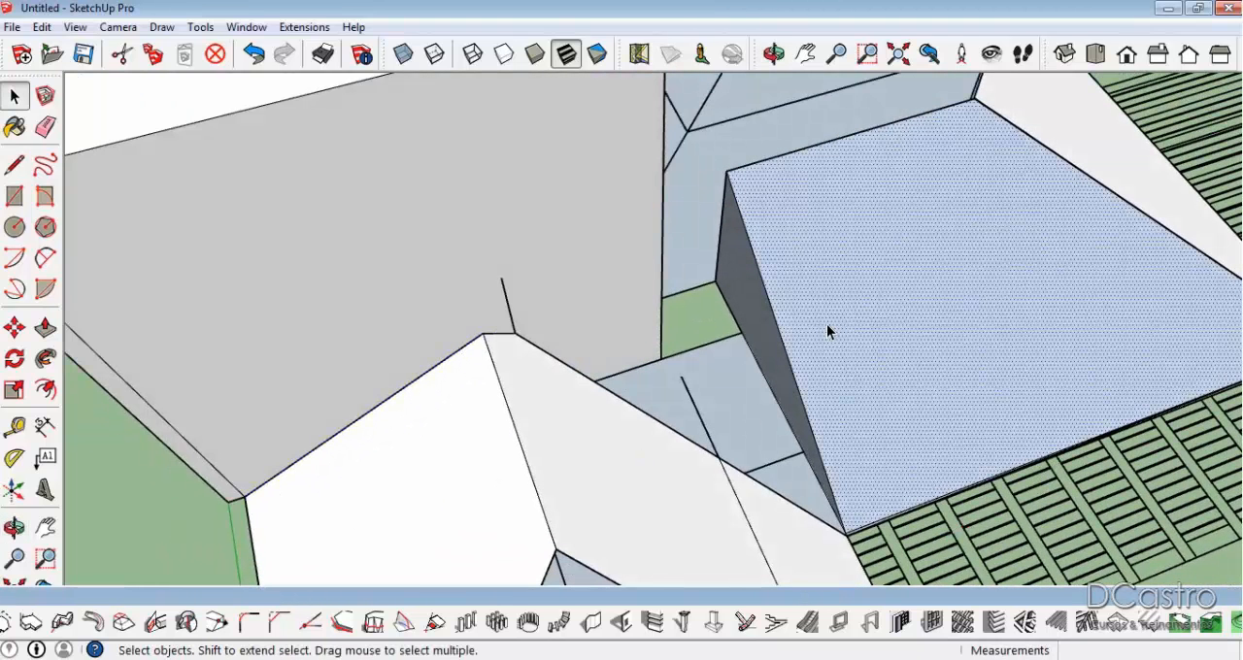
key("Delete")
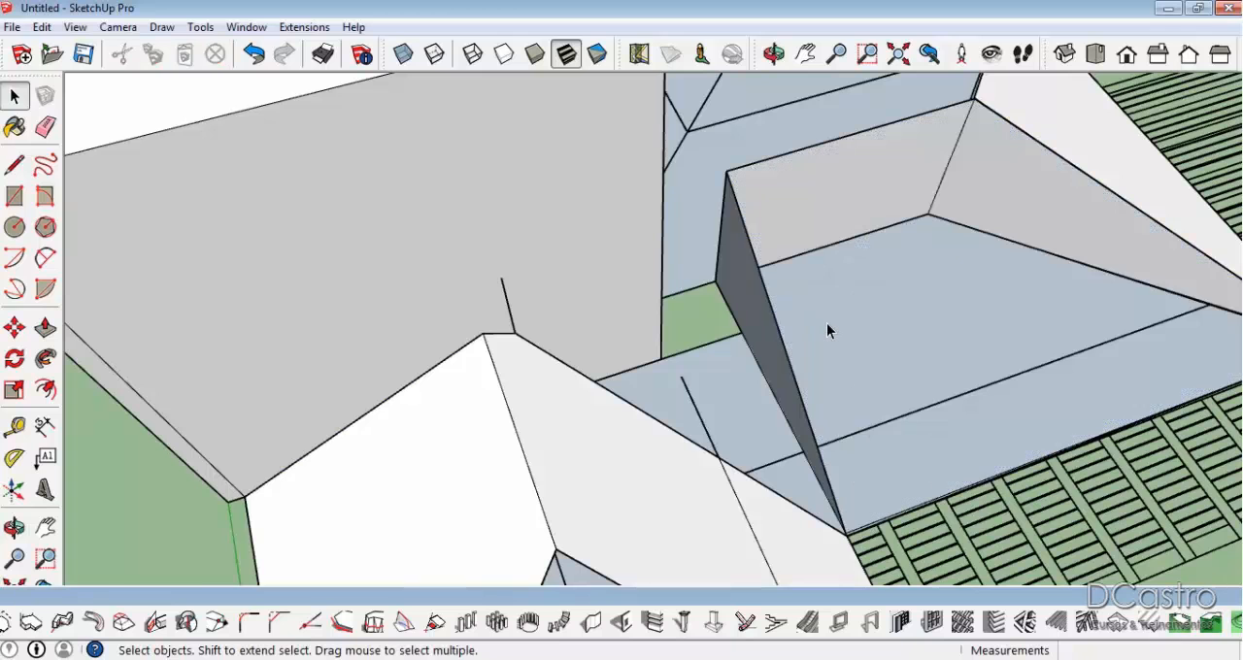
key("e")
left_click(791, 367)
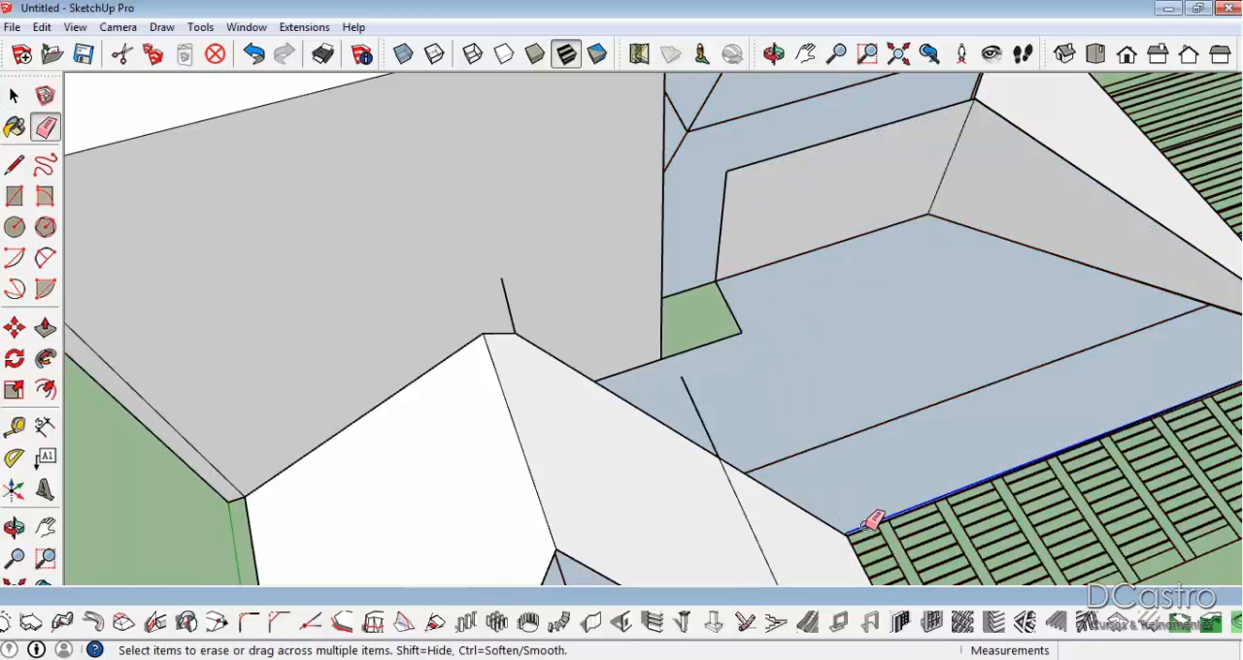
Erase the vertical line rising above the front wing's peak on the block's wide face.
mouse_move(941, 402)
middle_mouse_down()
mouse_move(538, 275)
mouse_move(666, 358)
mouse_move(503, 251)
middle_mouse_up()
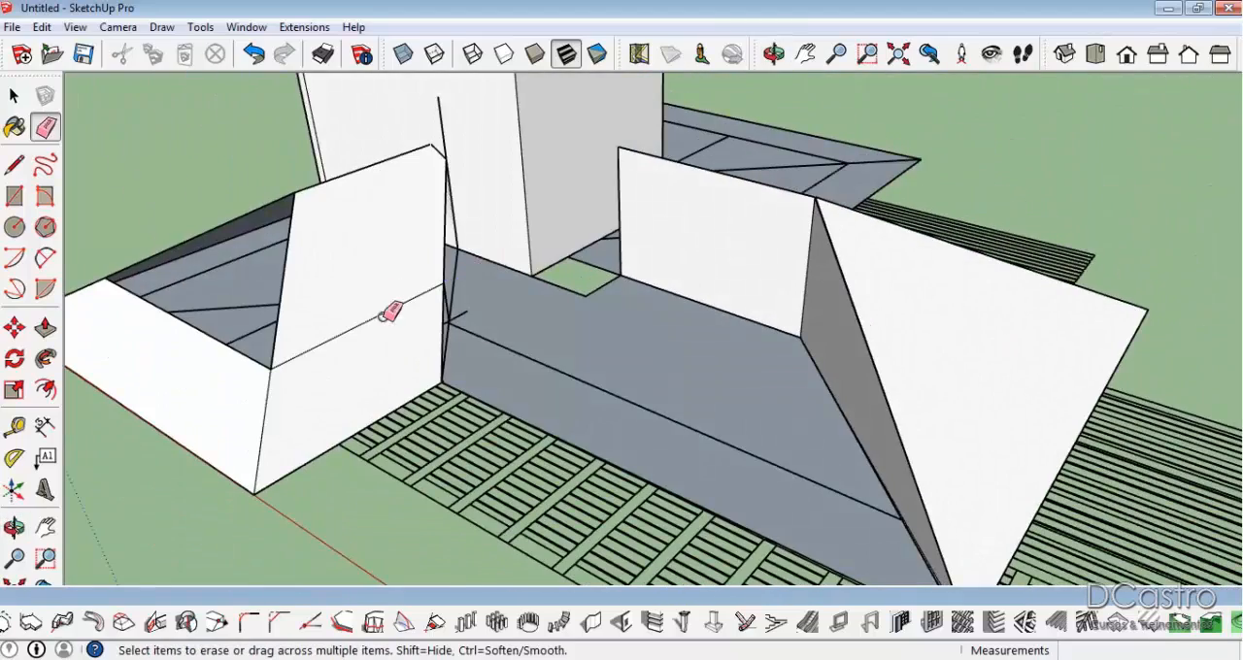
middle_click_drag(633, 388, 807, 399)
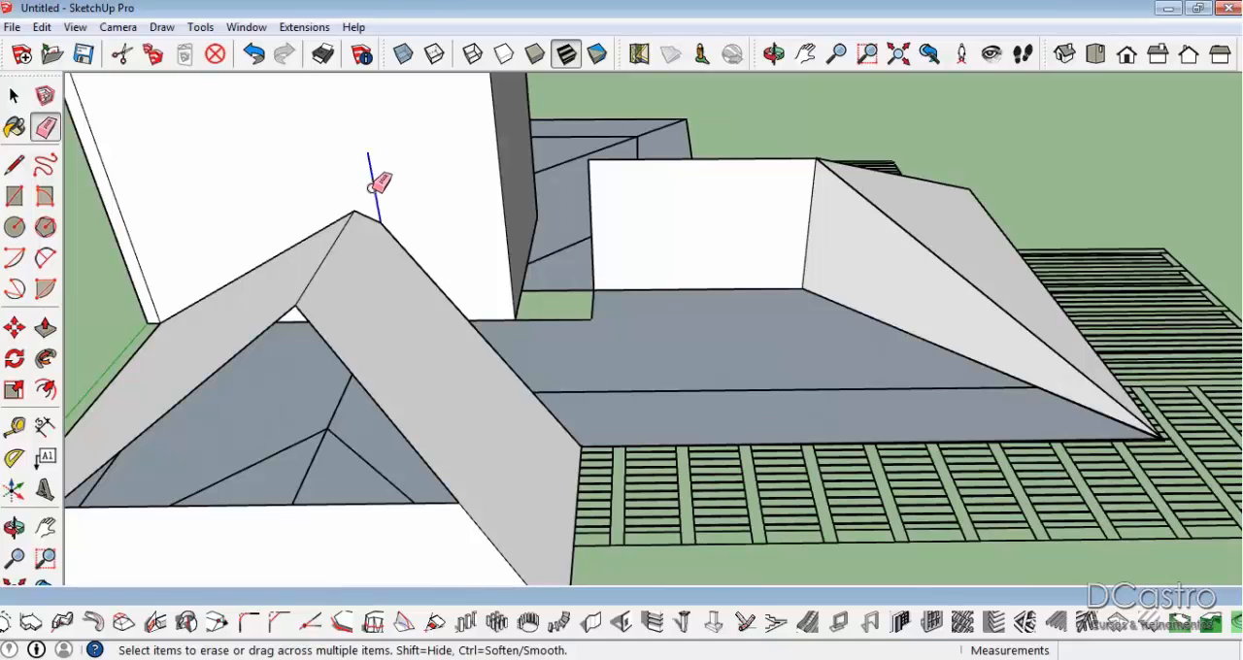
Try to erase the side edge of the notch in the plan beside the block, and undo it.
scroll(594, 291, "up", 3)
scroll(594, 296, "up", 2)
left_click(590, 300)
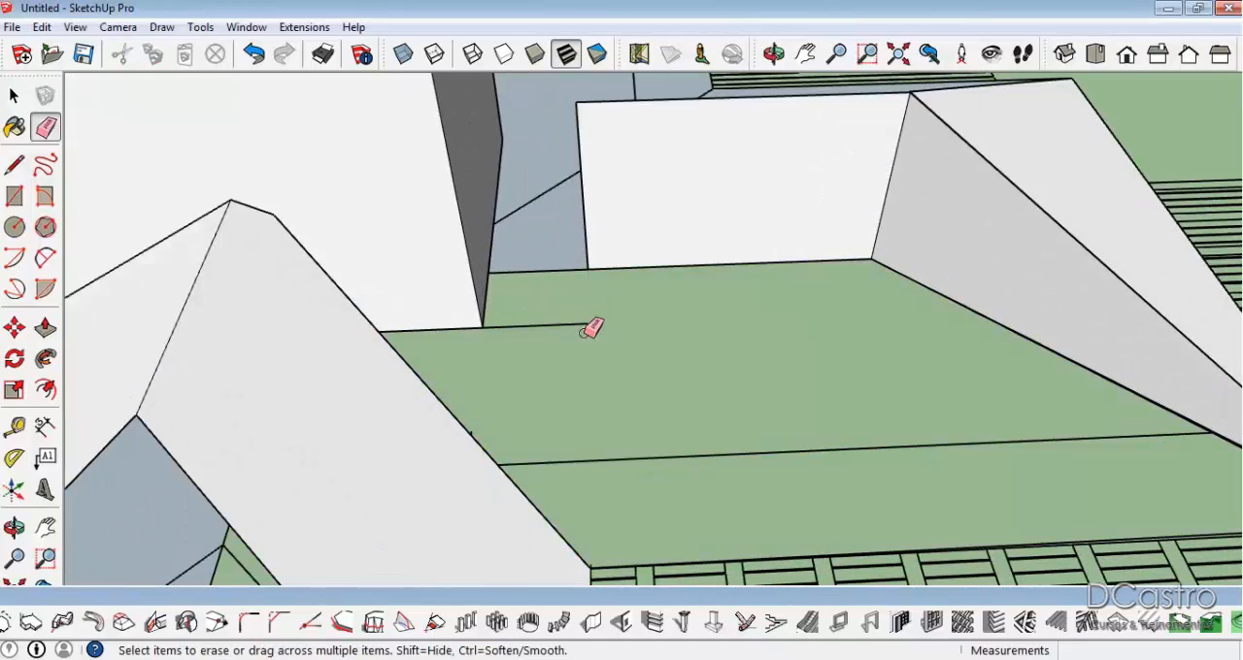
scroll(515, 215, "down", 3)
key("ctrl+z")
Close the notch with a 0.70 m line along the block's base, and erase the notch's two outer edges.
key("l")
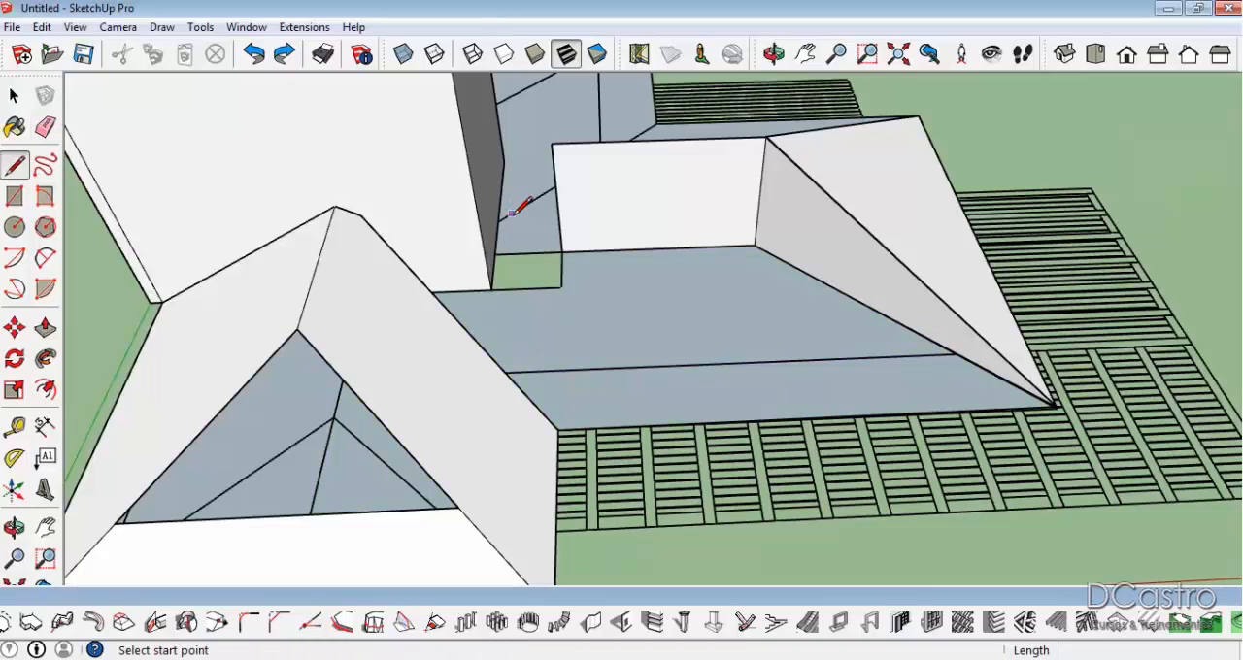
left_click(494, 254)
left_click(492, 287)
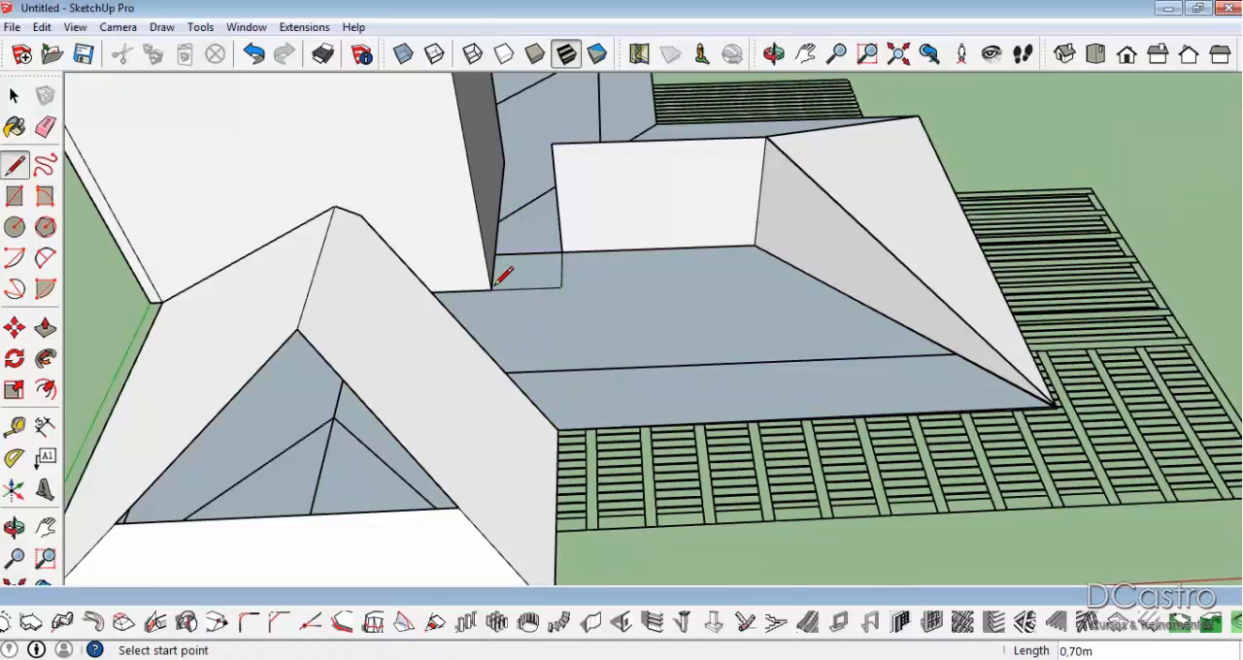
key("e")
left_click_drag(528, 283, 571, 272)
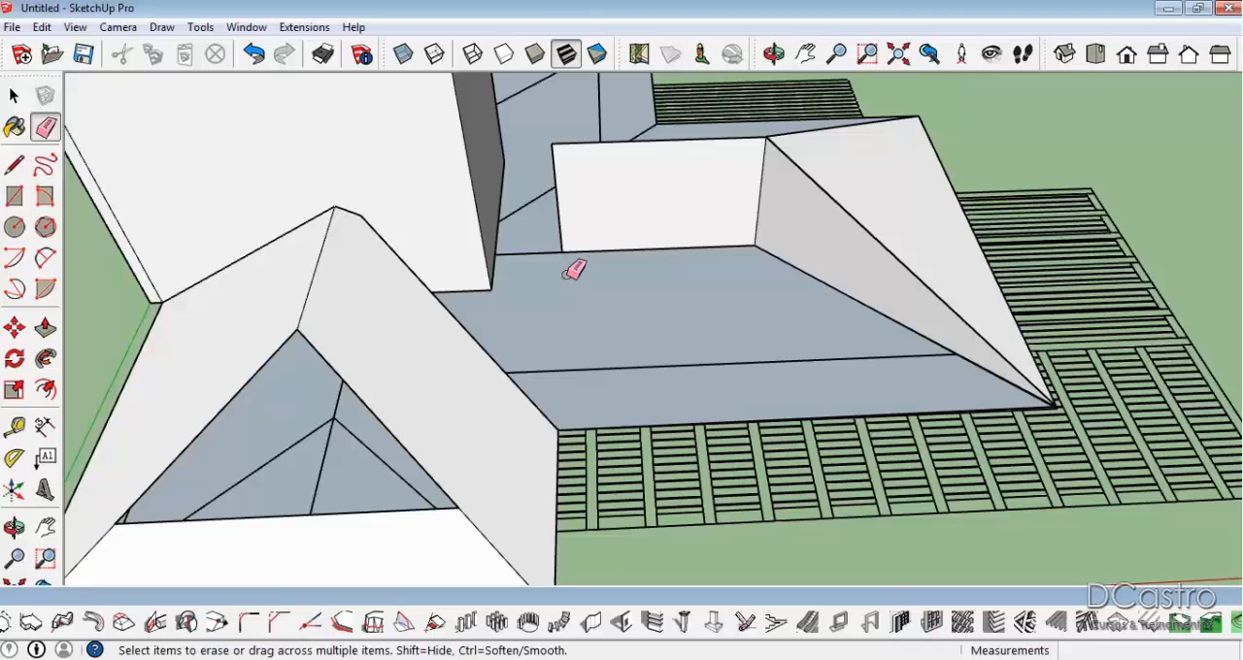
Extend the adjoining wing's ridge face to the block with a ridge line and a vertical edge, and erase the seam between the faces.
key("l")
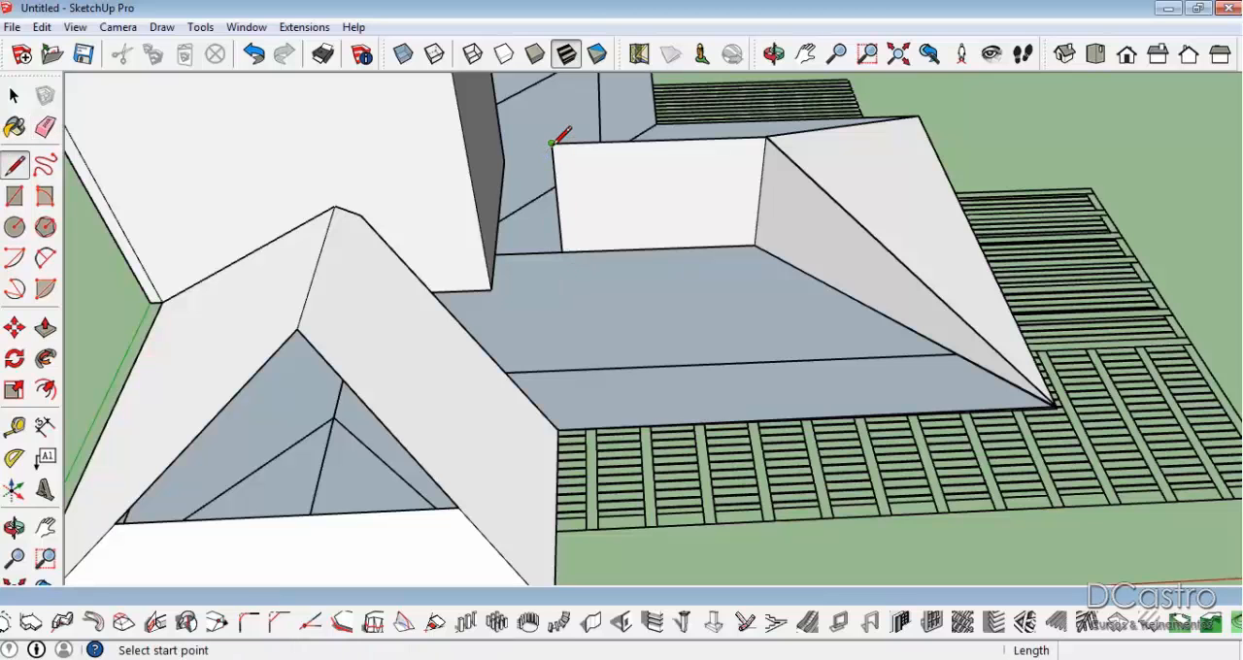
left_click(476, 146)
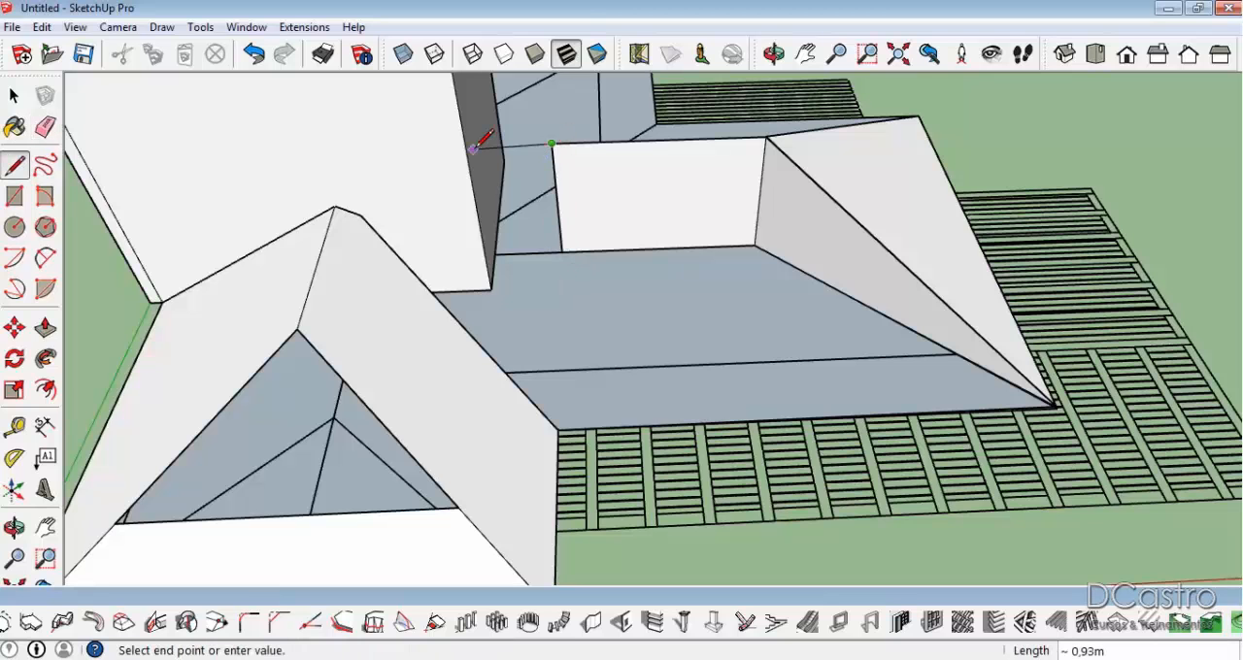
left_click(505, 248)
key("e")
left_click(554, 200)
Erase the front wing's inner slope face with its valley edges, construction lines and the remaining vertical line on the block.
mouse_move(638, 269)
middle_mouse_down()
mouse_move(594, 297)
mouse_move(545, 289)
mouse_move(589, 323)
middle_mouse_up()
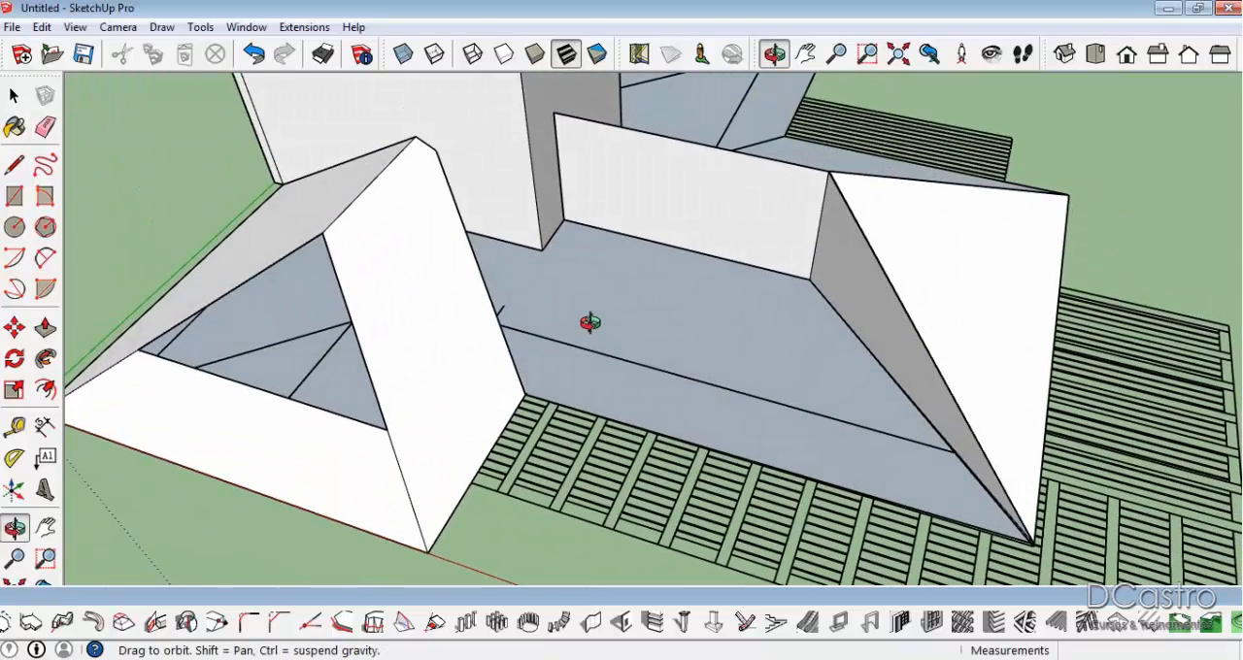
middle_click_drag(590, 323, 366, 349)
scroll(565, 260, "up", 2)
left_click_drag(574, 251, 586, 230)
middle_click_drag(742, 258, 755, 394)
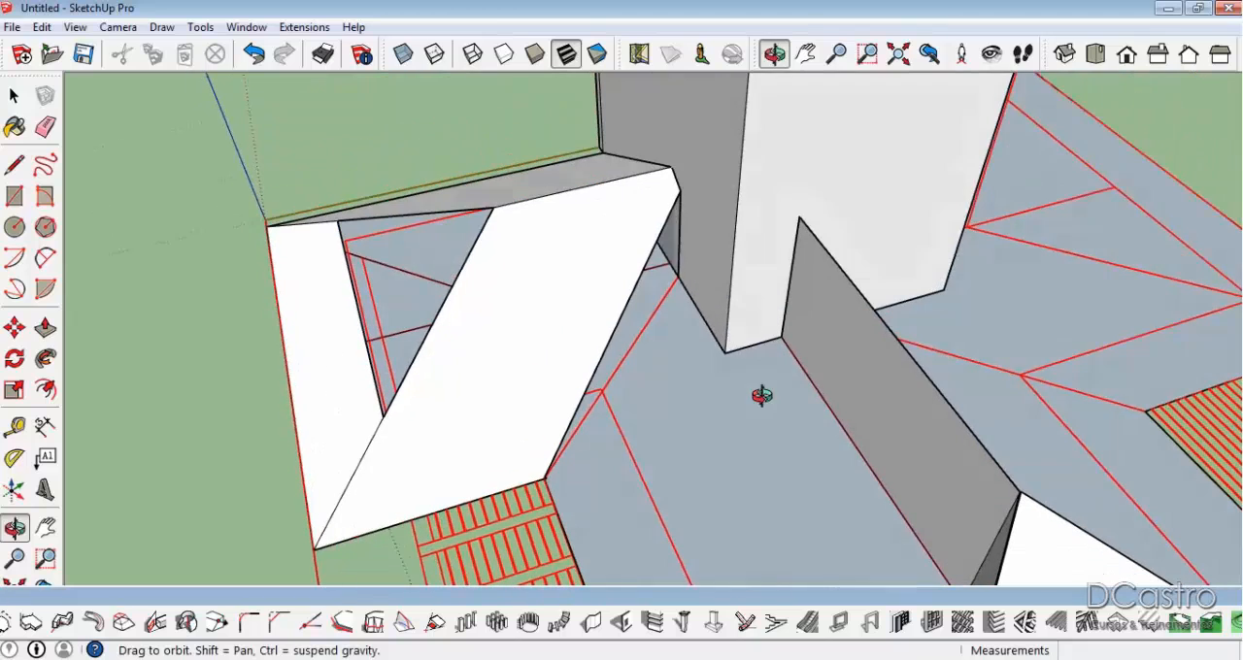
left_click(655, 261)
middle_click_drag(523, 372, 708, 327)
scroll(680, 350, "up", 5)
middle_click_drag(621, 394, 663, 339)
mouse_move(477, 285)
middle_mouse_down()
mouse_move(411, 366)
mouse_move(349, 266)
middle_mouse_up()
middle_click_drag(279, 406, 552, 349)
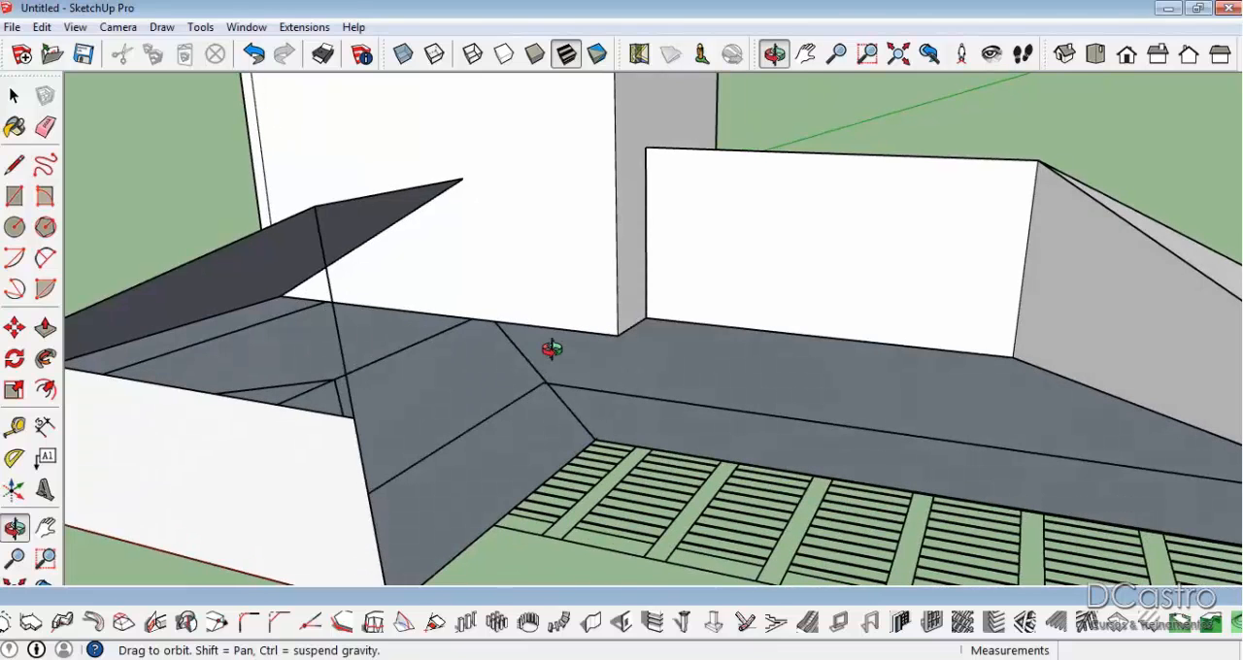
scroll(552, 348, "down", 2)
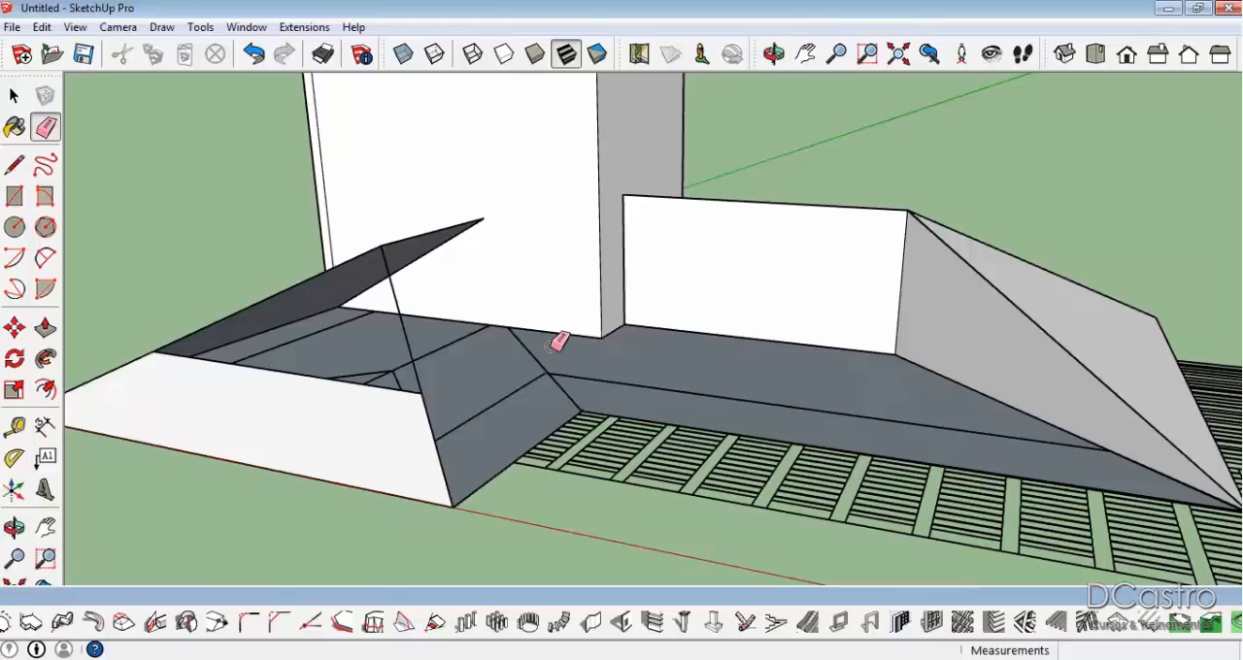
mouse_move(646, 175)
middle_mouse_down()
mouse_move(499, 244)
mouse_move(200, 227)
mouse_move(185, 240)
mouse_move(444, 239)
mouse_move(599, 269)
mouse_move(701, 249)
middle_mouse_up()
scroll(444, 241, "up", 3)
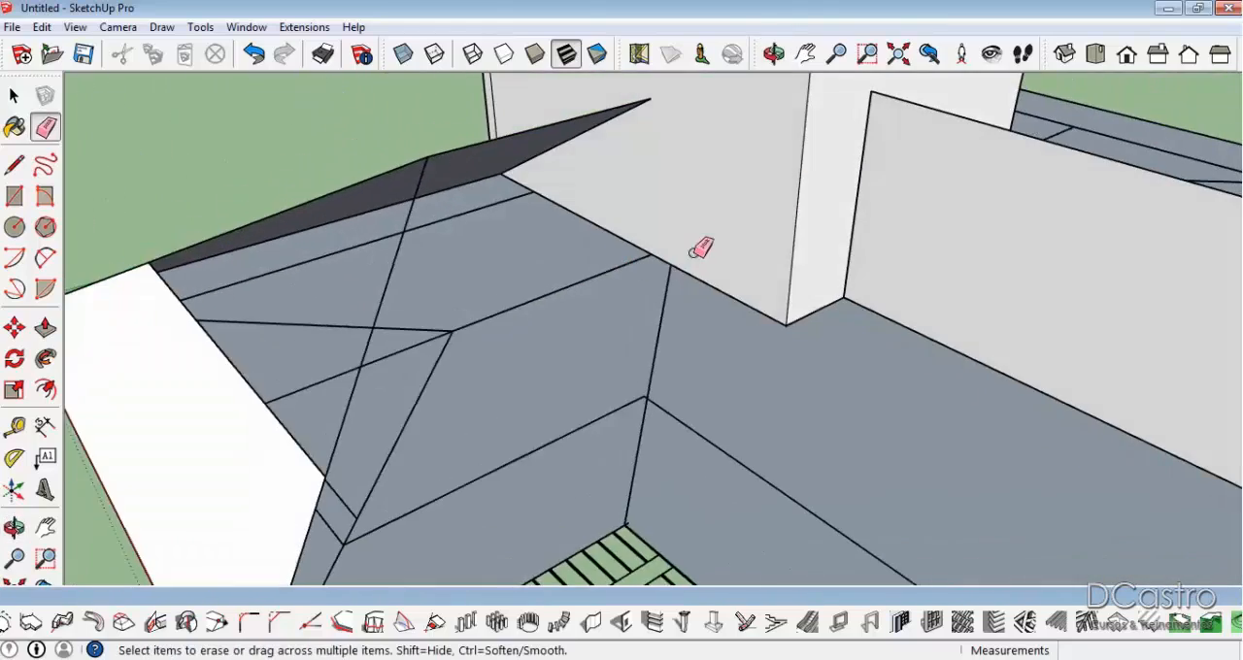
scroll(699, 226, "down", 2)
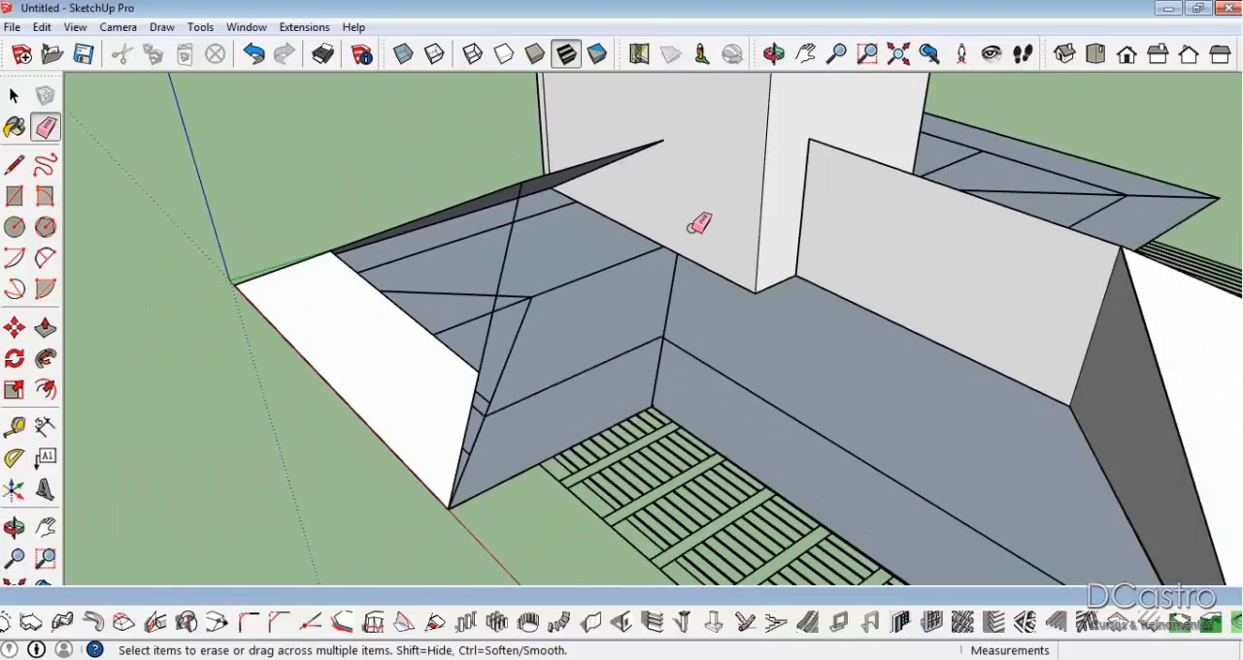
Undock and close the toolbar of building-component tools to enlarge the model view.
left_click_drag(824, 599, 542, 608)
left_click(969, 606)
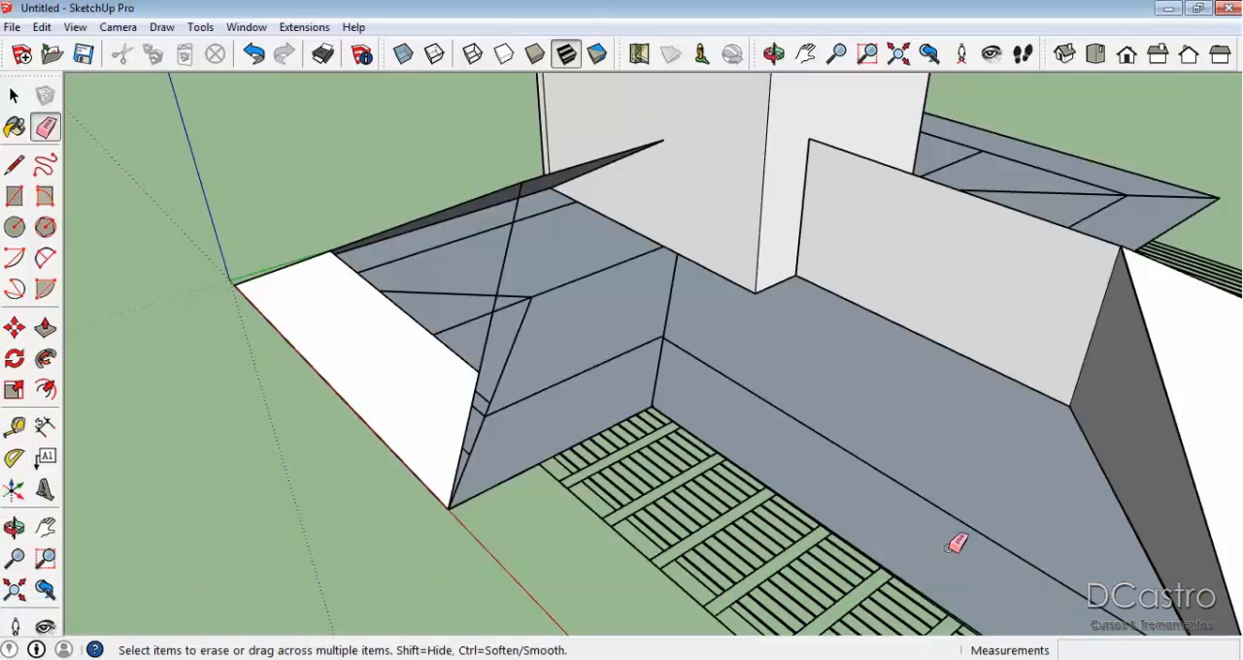
Draw a vertical line up the block's front face from the point where the traced valley meets its base.
mouse_move(700, 284)
middle_mouse_down()
mouse_move(985, 314)
mouse_move(1049, 311)
mouse_move(1055, 300)
middle_mouse_up()
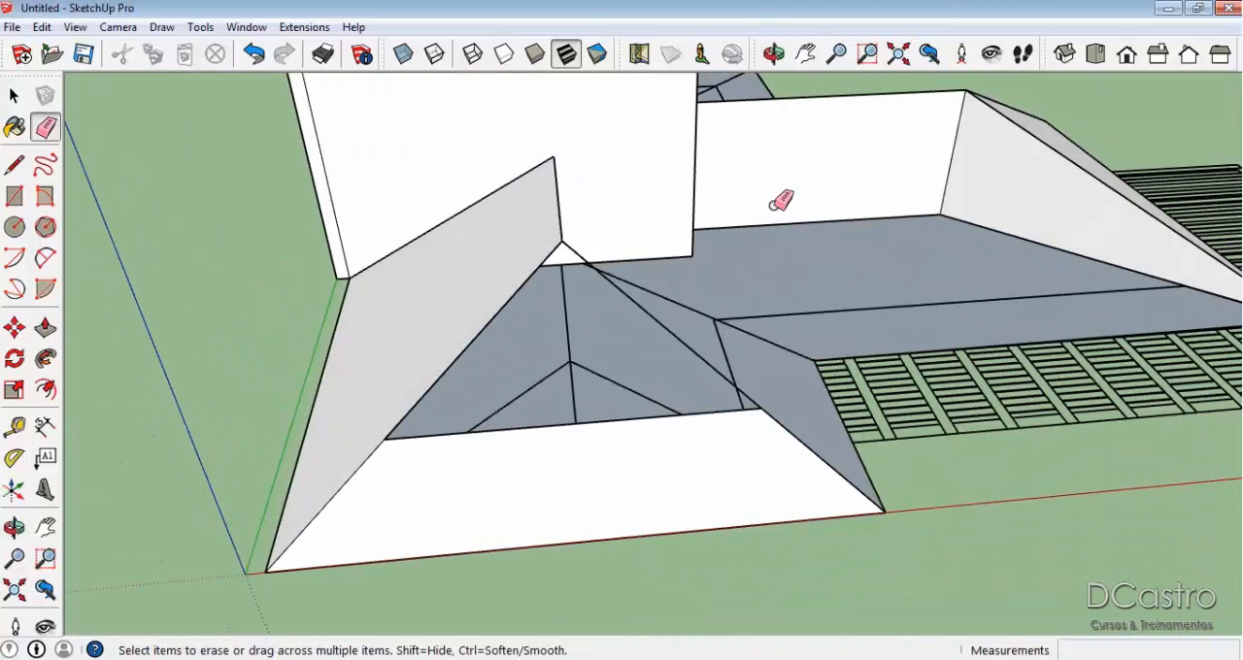
middle_click_drag(904, 263, 832, 263)
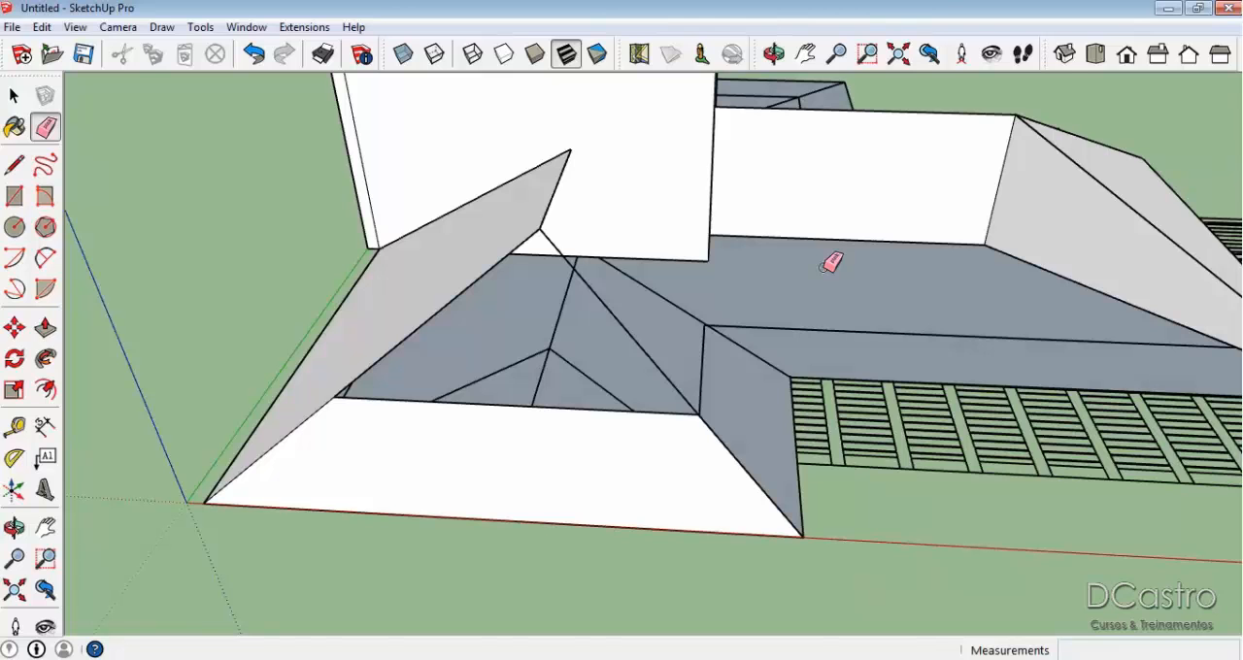
key("l")
middle_click_drag(821, 264, 464, 392)
scroll(463, 391, "up", 2)
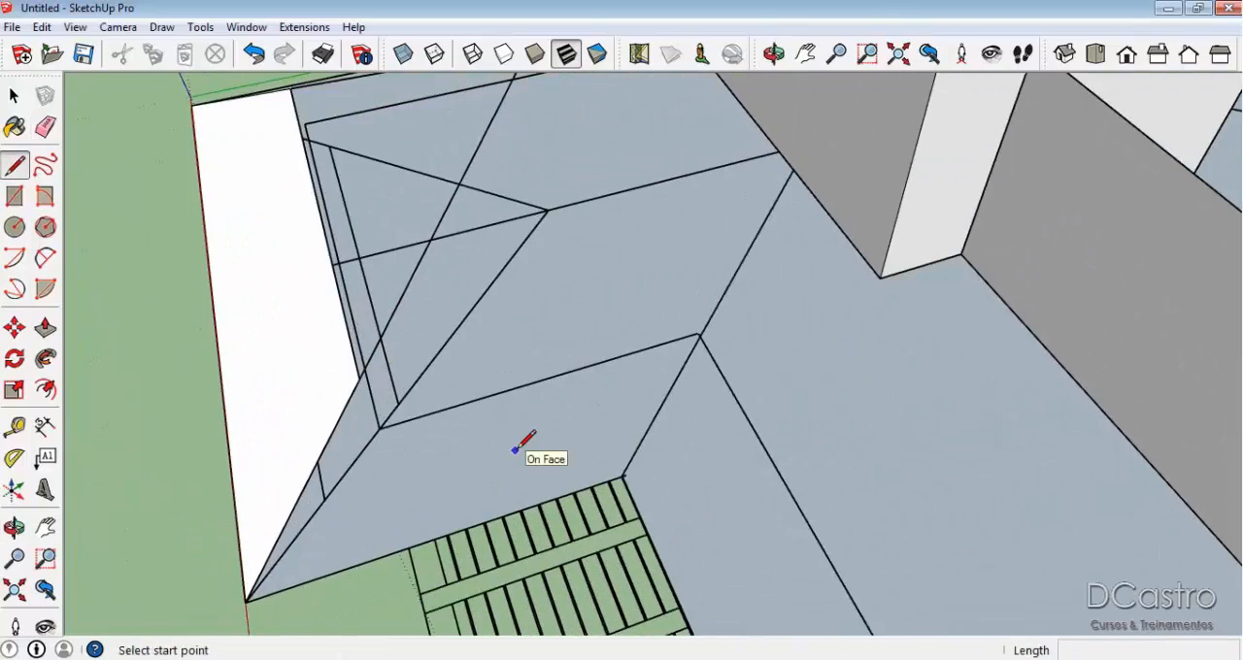
scroll(515, 448, "down", 2)
middle_click_drag(567, 369, 834, 227)
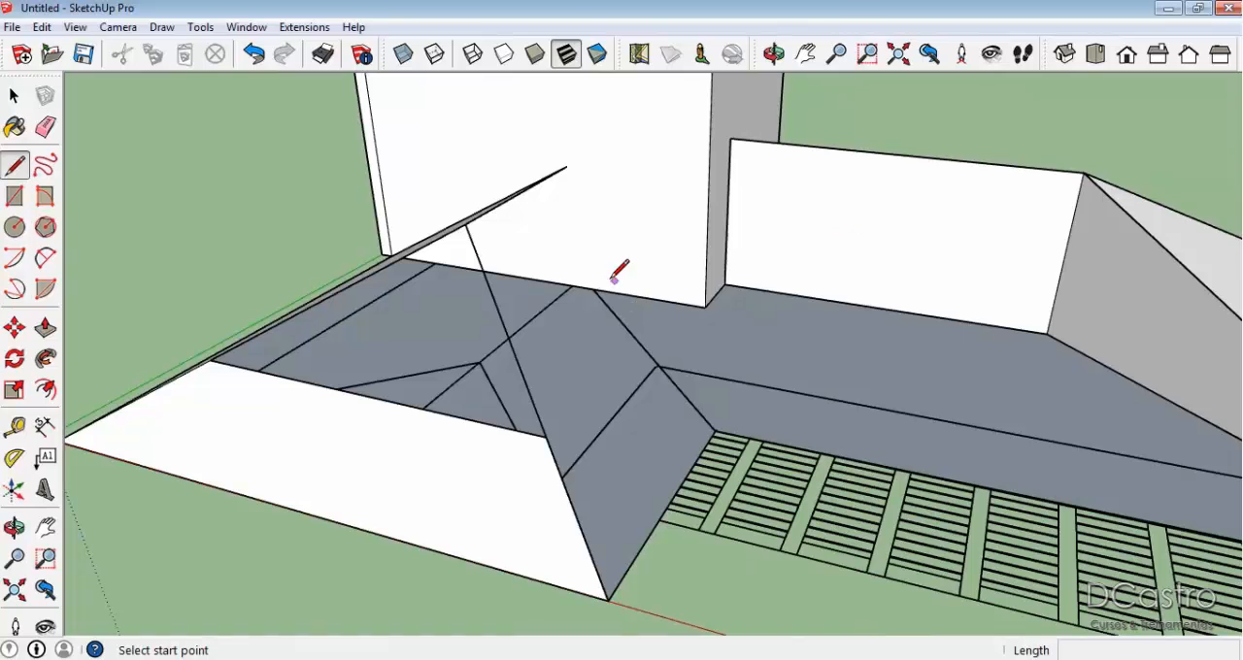
scroll(719, 425, "down", 2)
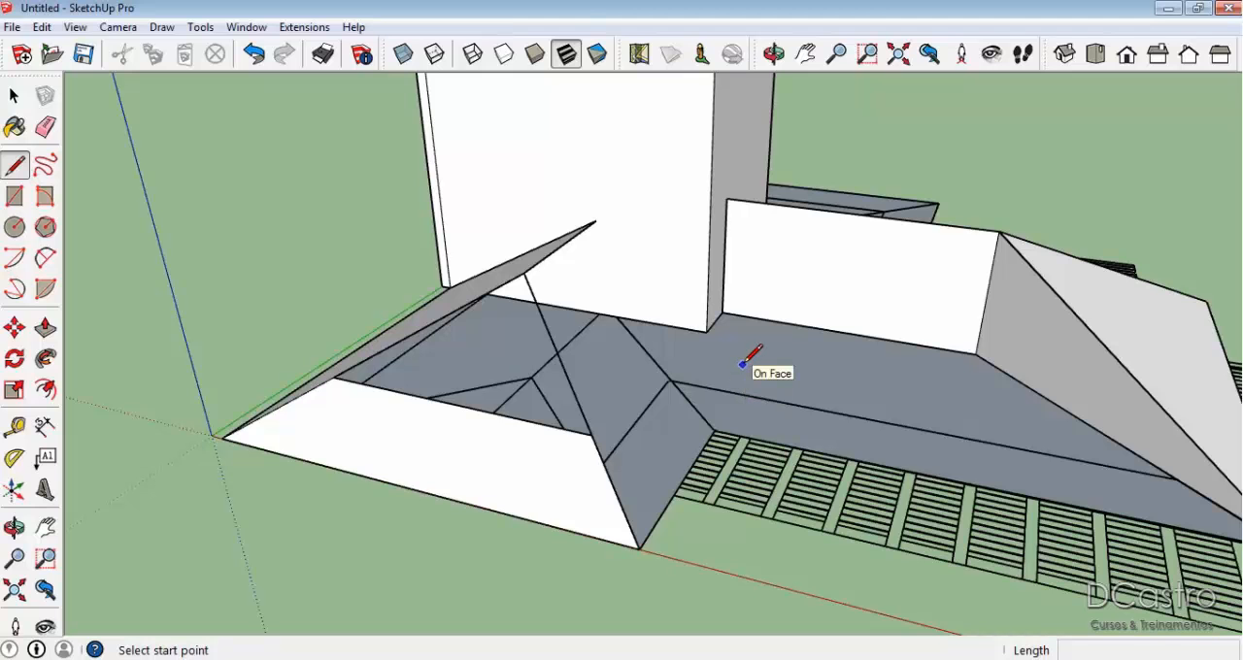
left_click(615, 315)
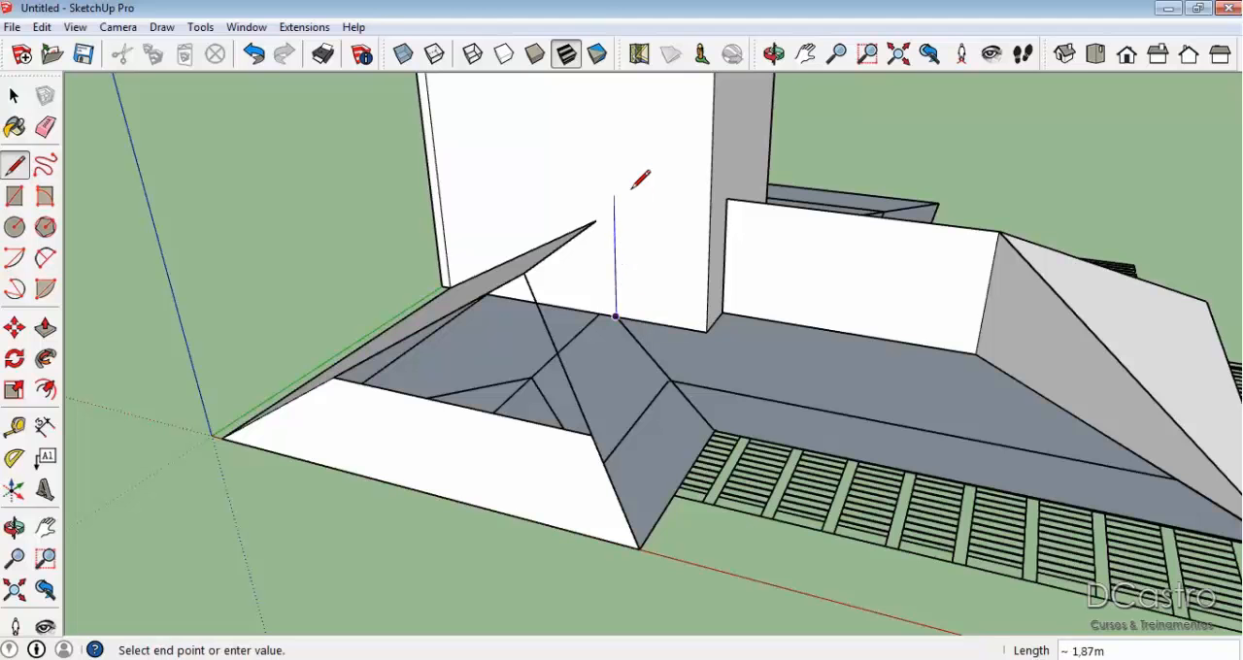
left_click(632, 106)
key("Escape")
mouse_move(721, 179)
middle_mouse_down()
mouse_move(884, 264)
mouse_move(818, 304)
middle_mouse_up()
left_click(801, 429)
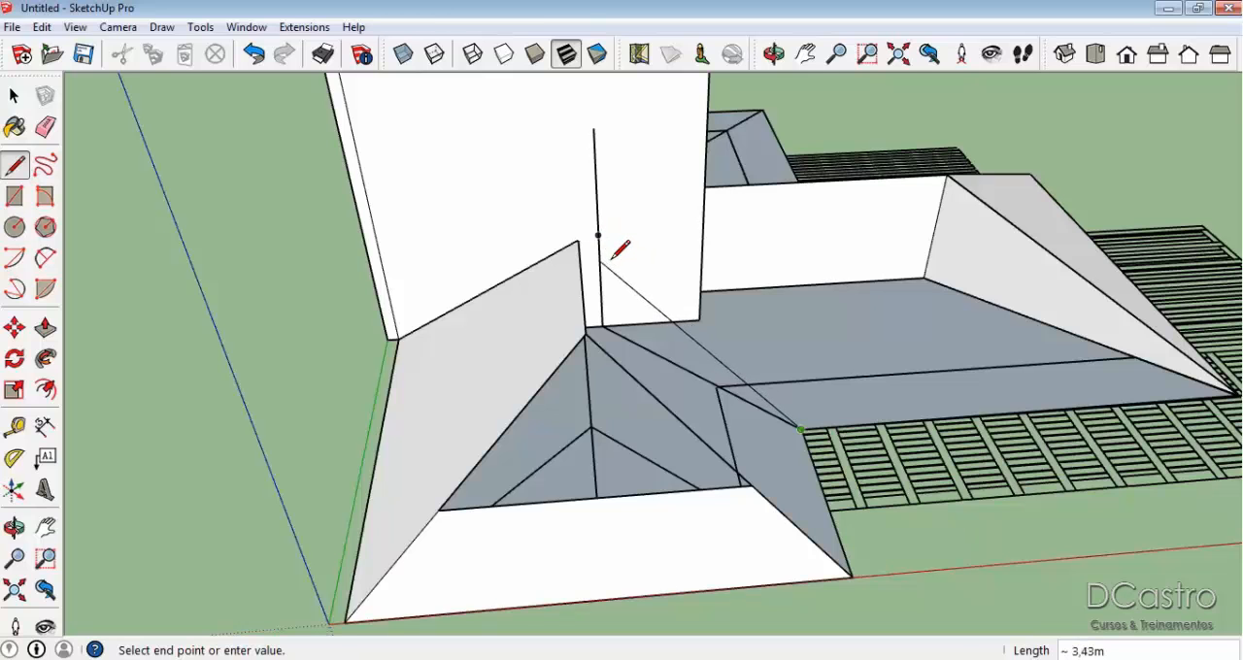
key("space")
Draw a line from the traced hip point to the front slope's upper corner, and a guide from there past the valley.
mouse_move(619, 330)
middle_mouse_down()
mouse_move(369, 341)
mouse_move(475, 475)
mouse_move(175, 370)
mouse_move(297, 457)
mouse_move(350, 424)
middle_mouse_up()
key("l")
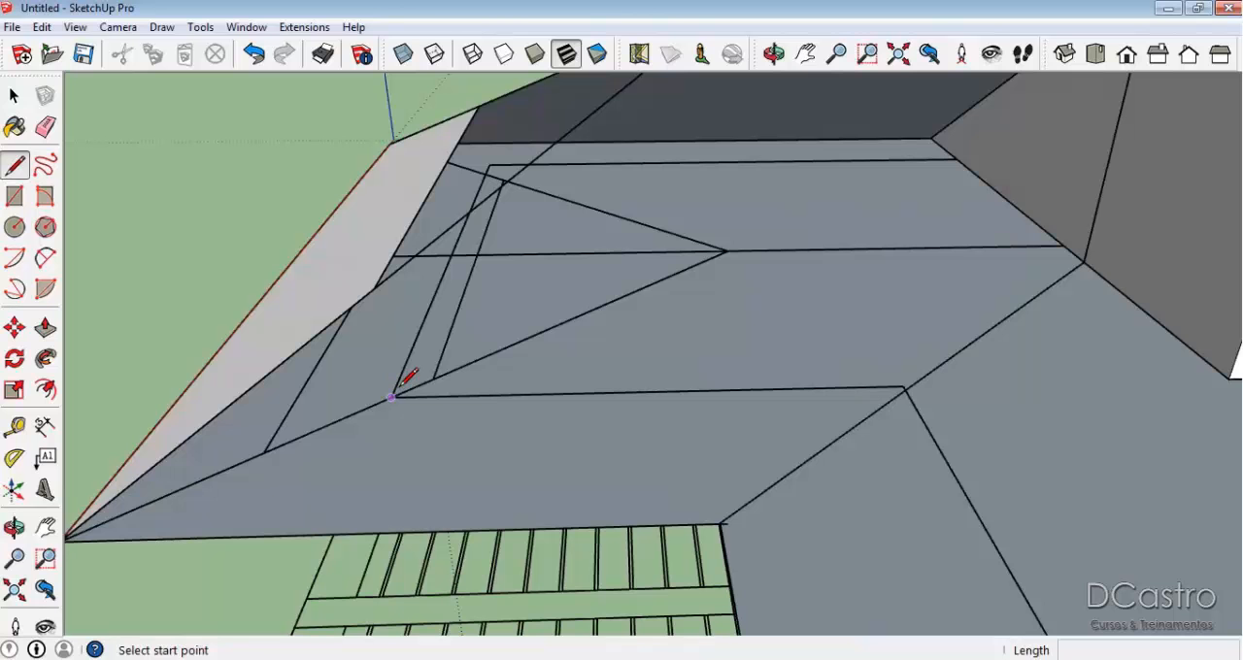
left_click(392, 397)
left_click(375, 289)
mouse_move(375, 288)
middle_mouse_down()
mouse_move(380, 278)
mouse_move(452, 347)
mouse_move(541, 300)
mouse_move(551, 361)
middle_mouse_up()
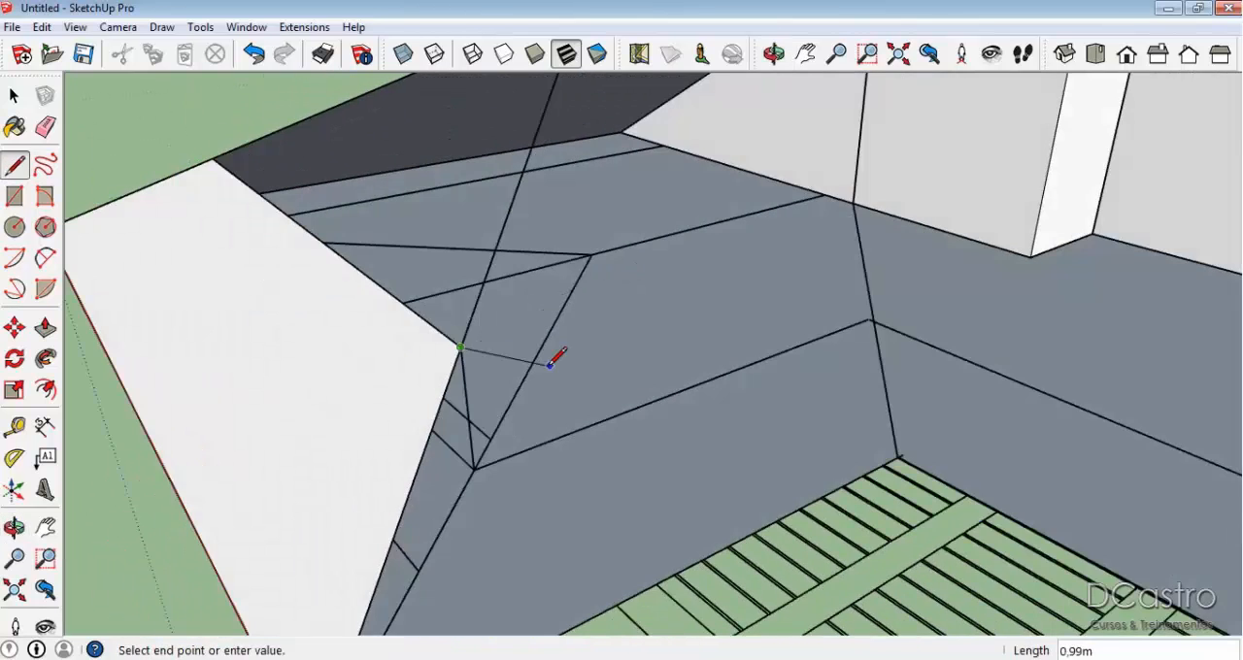
mouse_move(476, 335)
middle_mouse_down()
mouse_move(535, 339)
mouse_move(521, 321)
mouse_move(544, 311)
middle_mouse_up()
left_click(885, 201)
Draw a parallel guide from the traced hip point past the valley, and join both guides with a vertical line at the valley intersection.
middle_click_drag(885, 201, 458, 450)
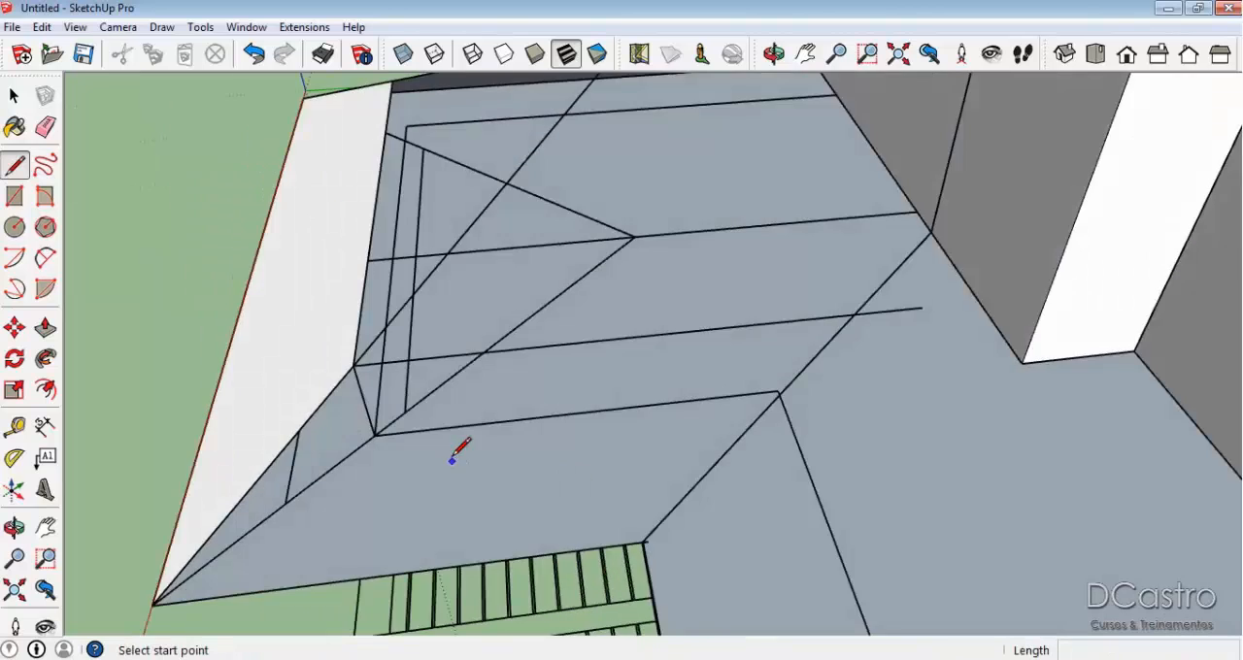
scroll(364, 424, "up", 3)
left_click(349, 427)
left_click(1046, 350)
key("space")
scroll(936, 368, "up", 5)
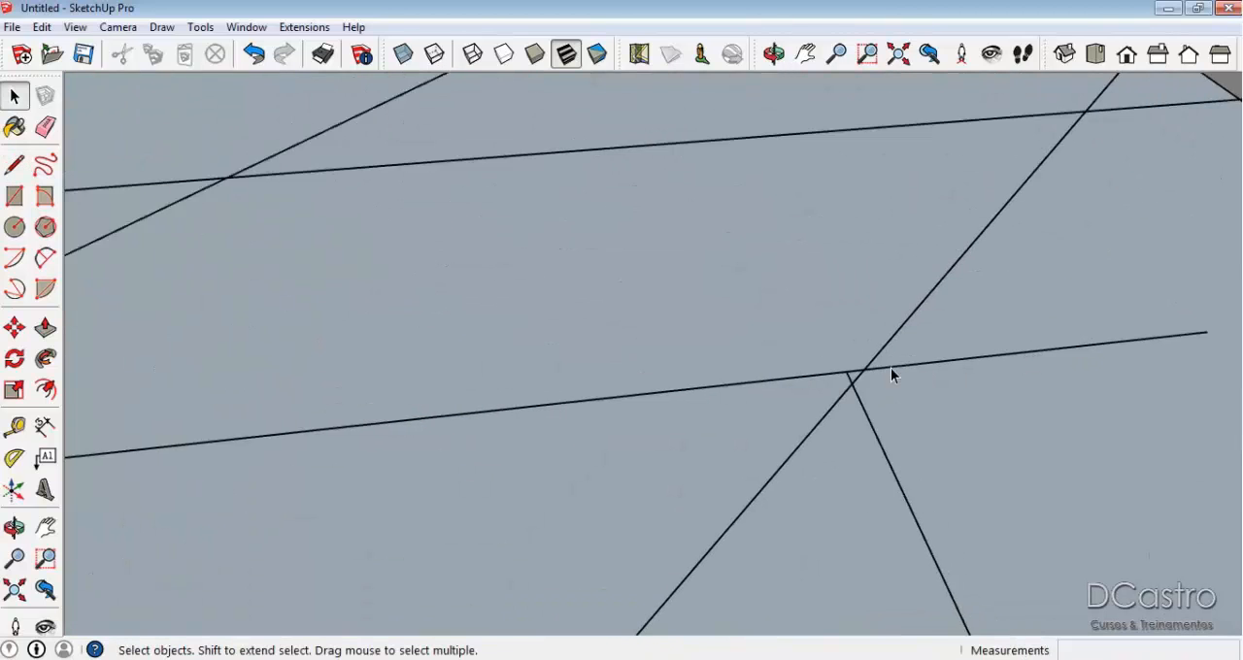
key("l")
left_click(853, 373)
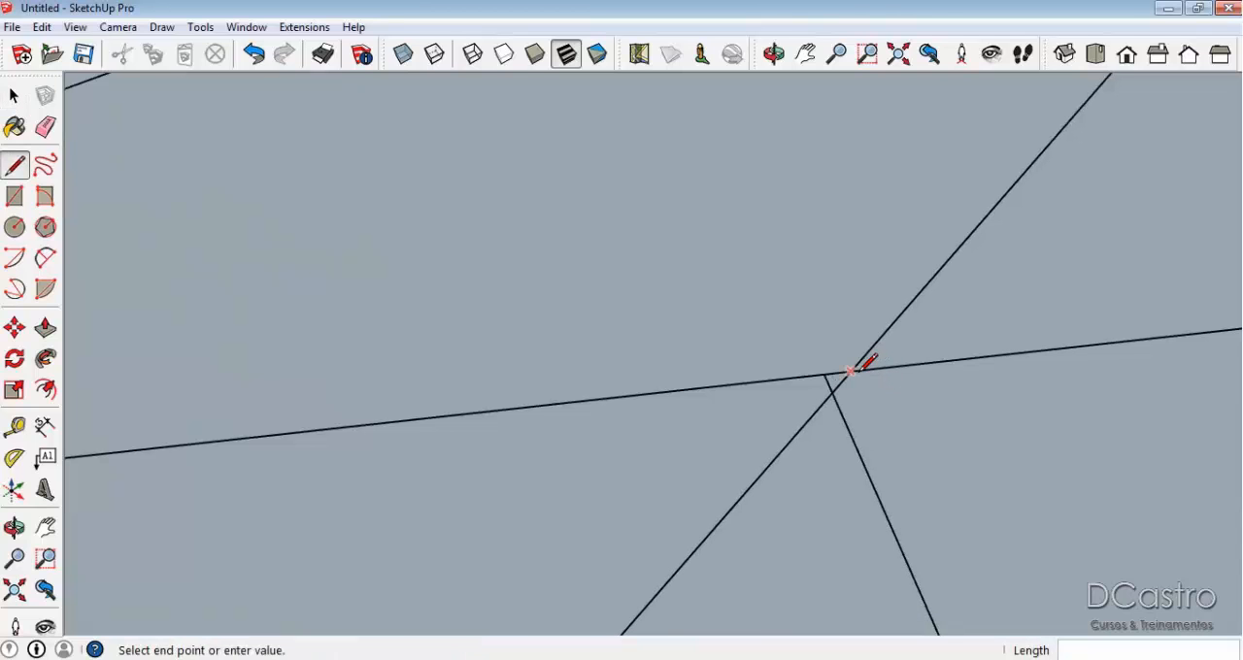
scroll(853, 373, "down", 3)
left_click(883, 227)
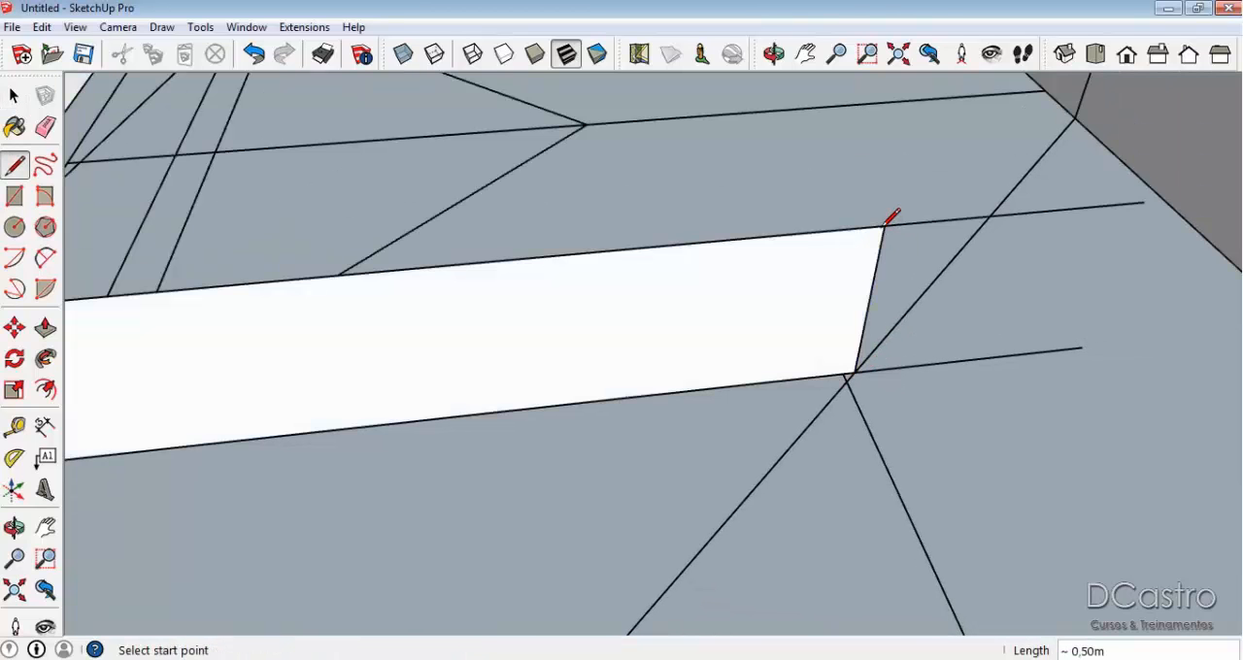
Erase the upper guide and the lower guide's end beyond the valley, keeping the vertical line at the valley intersection.
middle_click_drag(892, 216, 975, 180)
key("e")
left_click(981, 162)
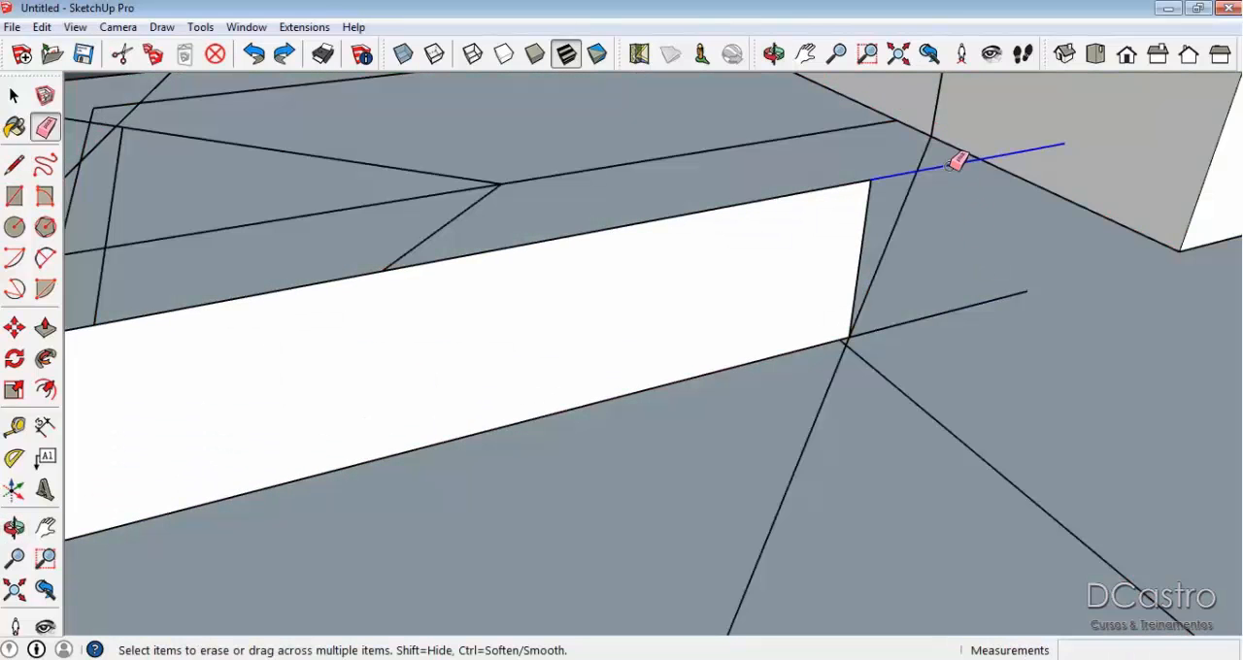
left_click(959, 164)
left_click(985, 305)
left_click(778, 210)
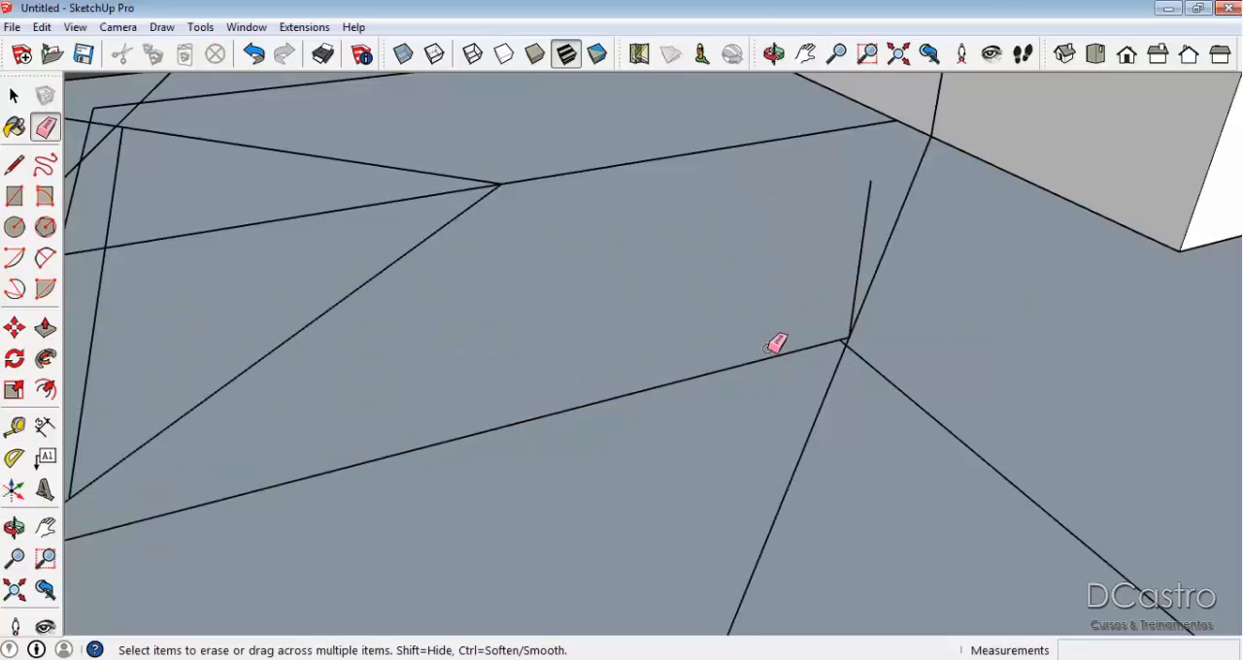
Draw a triangular face from the vertical line's foot along the valley to the inner eave corner and back to the line's top.
mouse_move(832, 266)
middle_mouse_down()
mouse_move(741, 223)
mouse_move(875, 152)
mouse_move(1046, 239)
mouse_move(907, 327)
middle_mouse_up()
scroll(909, 332, "down", 1)
key("l")
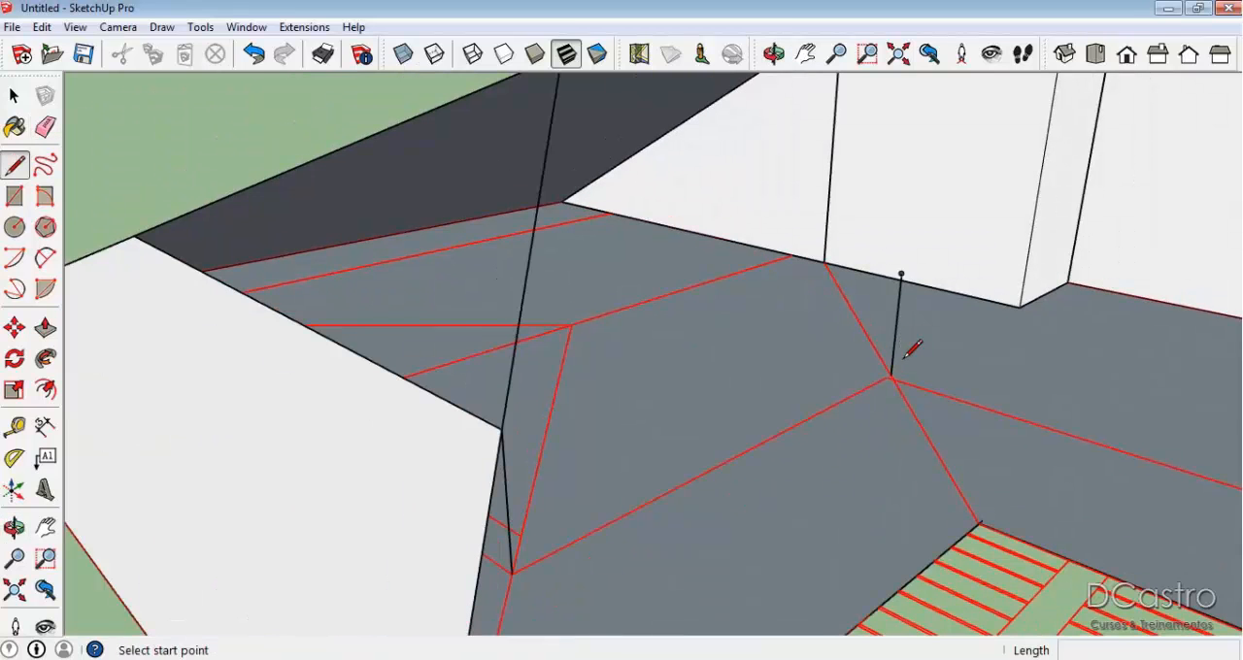
scroll(893, 374, "up", 1)
left_click(892, 379)
scroll(981, 505, "up", 1)
middle_click_drag(1006, 585, 954, 547)
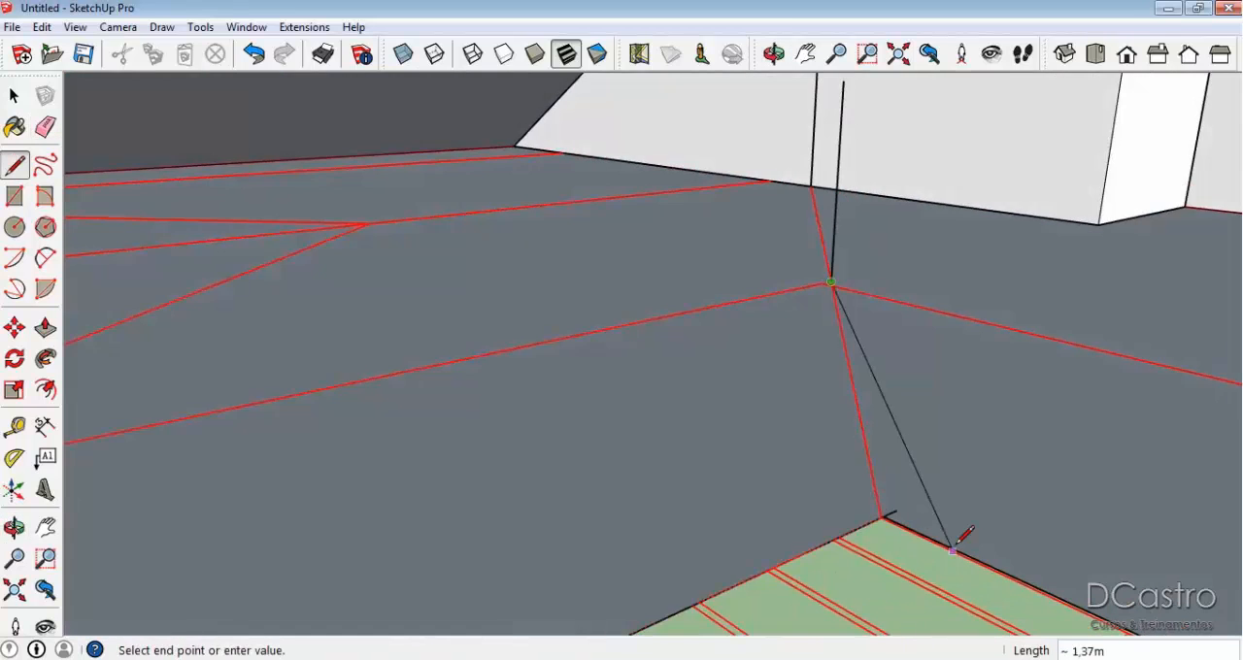
scroll(954, 545, "up", 1)
scroll(858, 506, "up", 2)
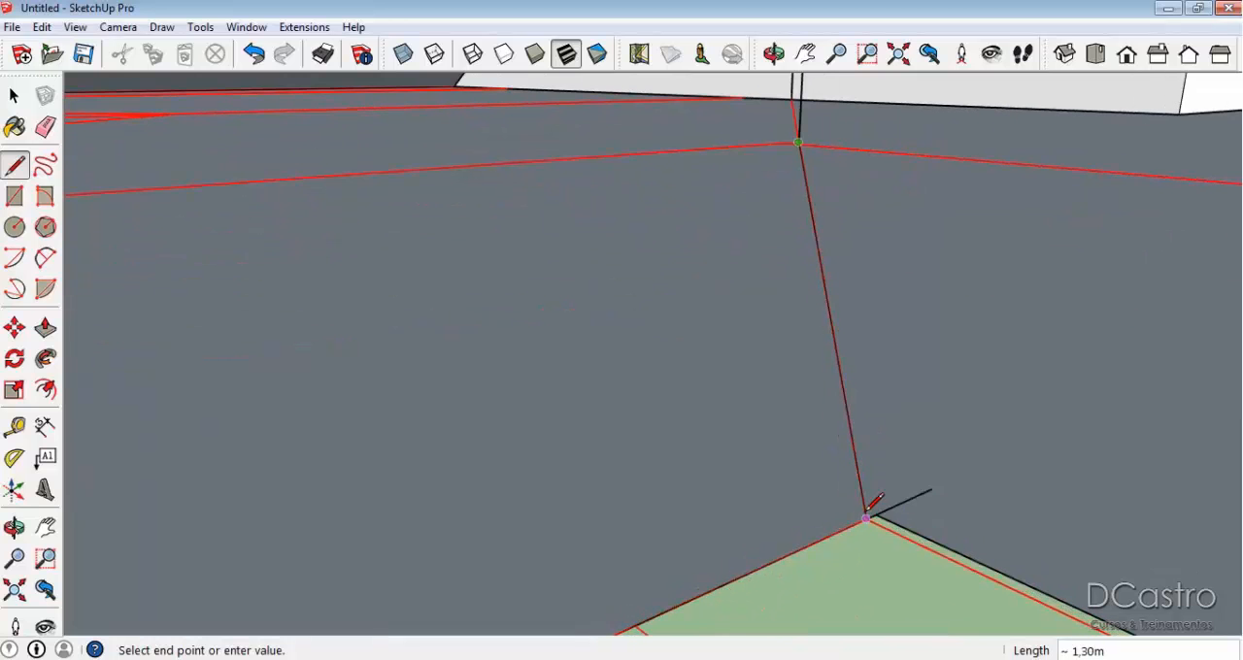
left_click(865, 518)
middle_click_drag(846, 347, 943, 499)
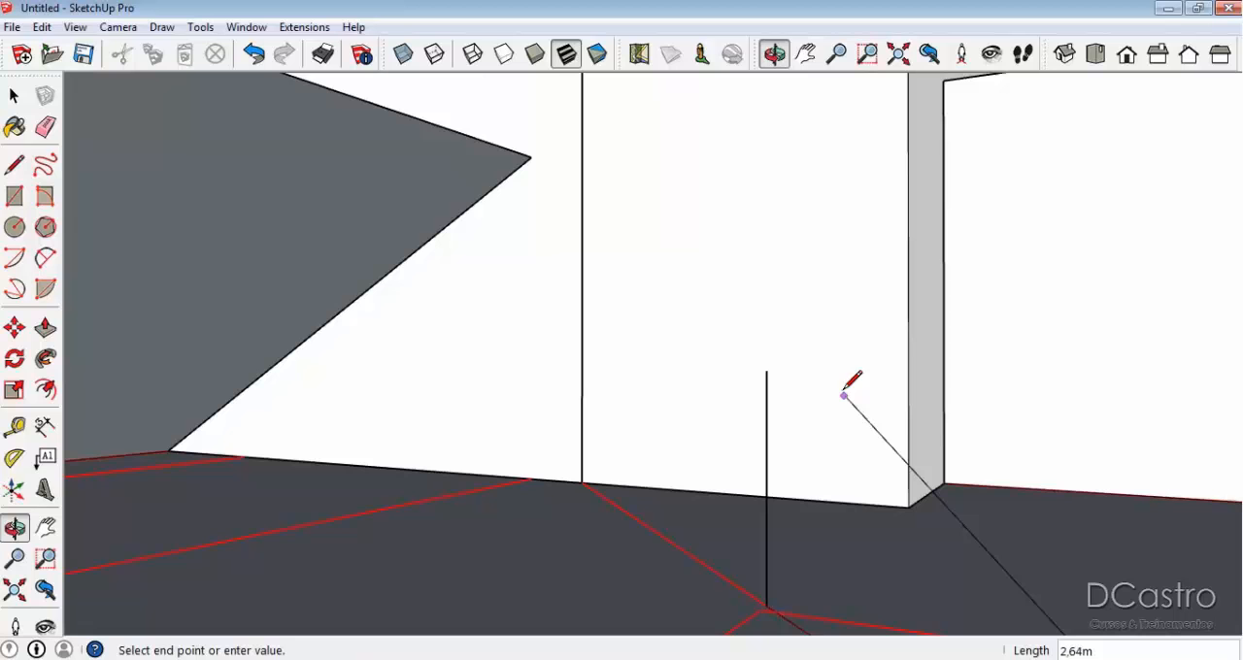
left_click(766, 370)
Extend the valley's sloping edge to the block's vertical line, and close the face down to the block's base and along the traced valley.
middle_click_drag(767, 370, 799, 422)
left_click(783, 389)
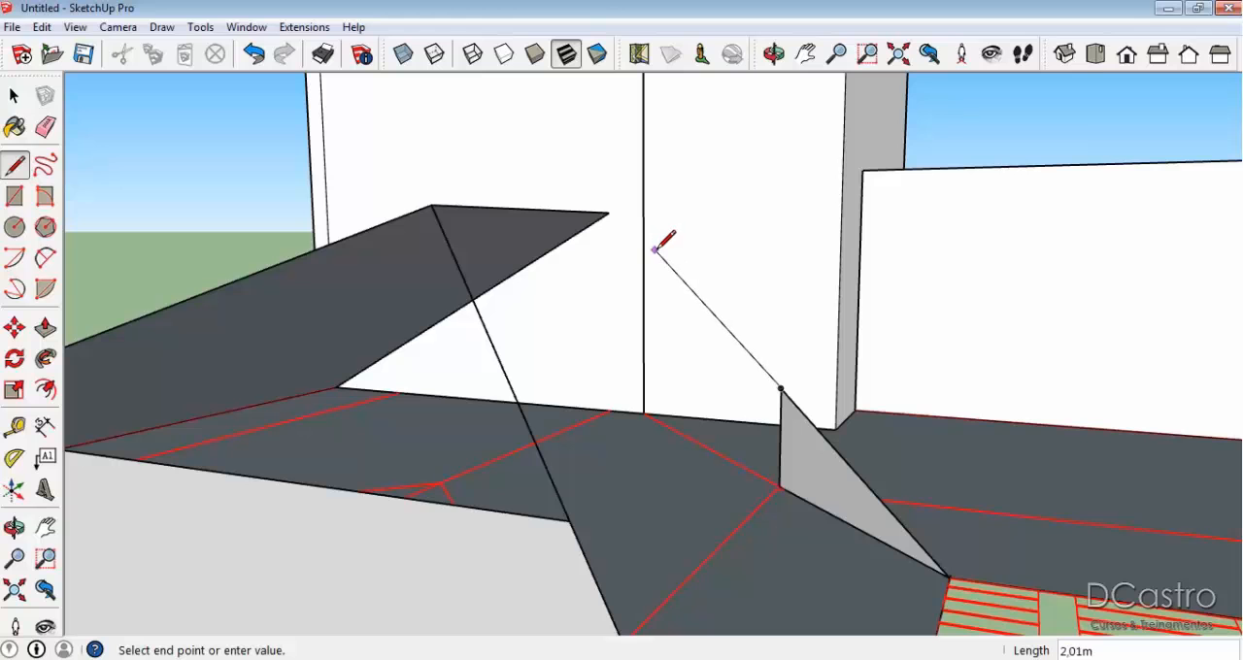
key("Escape")
left_click(781, 387)
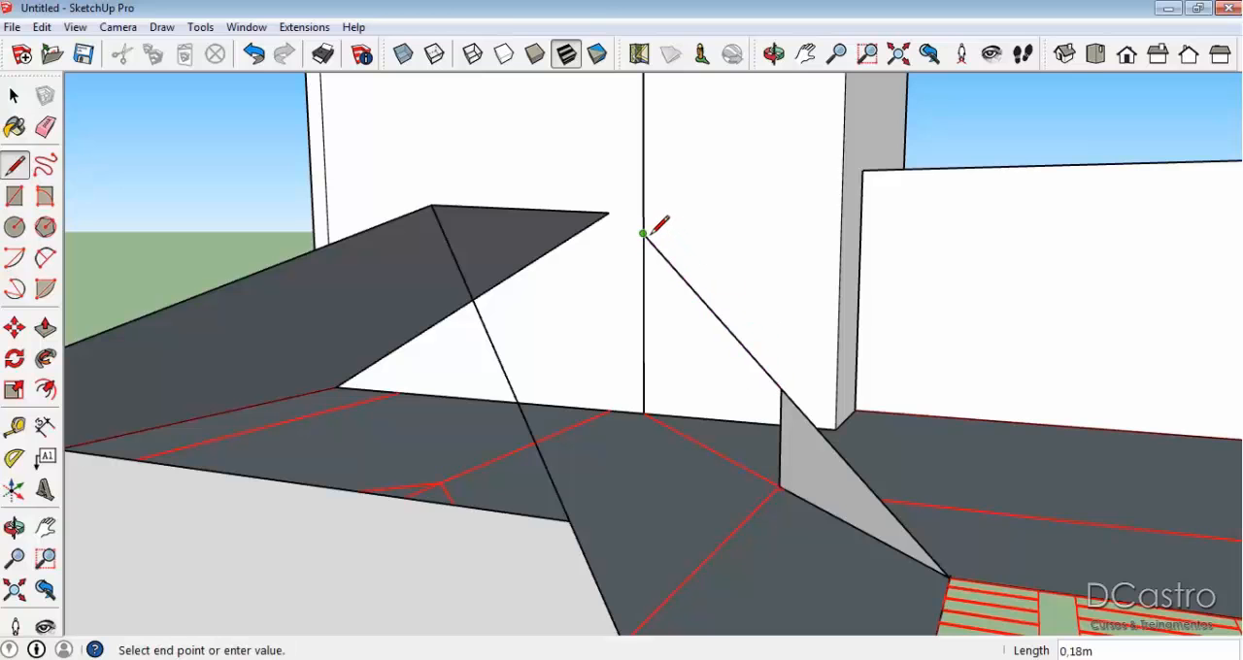
left_click(650, 408)
left_click(643, 233)
left_click(644, 411)
left_click(780, 485)
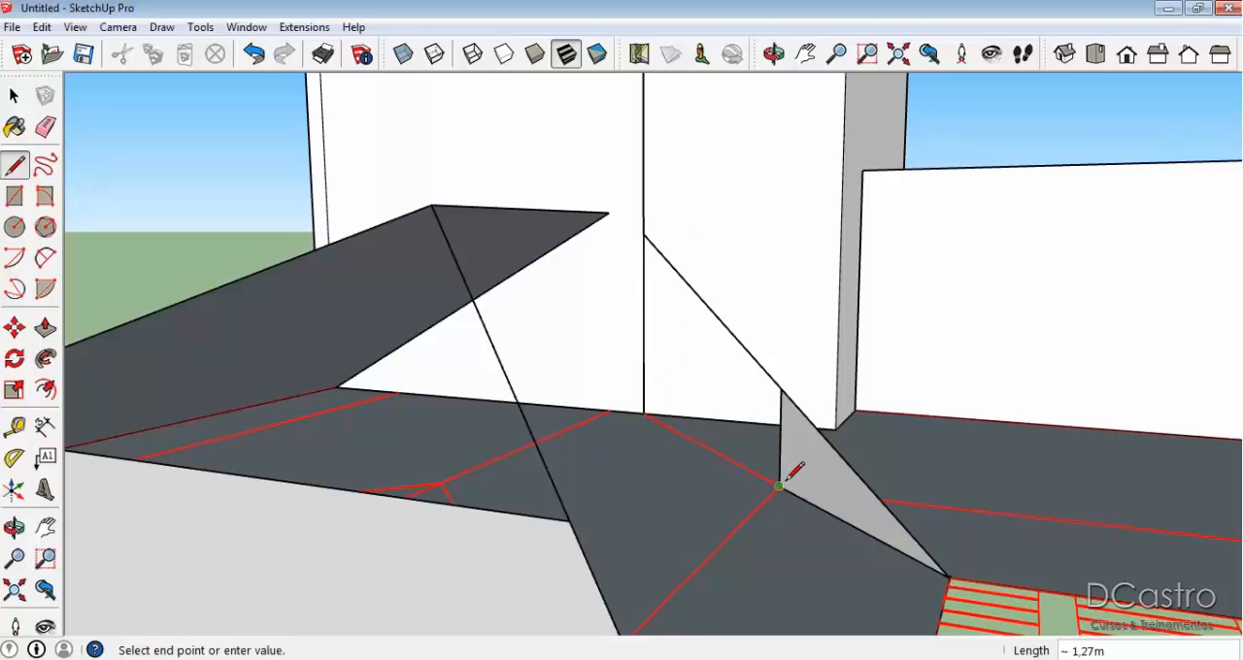
left_click(643, 412)
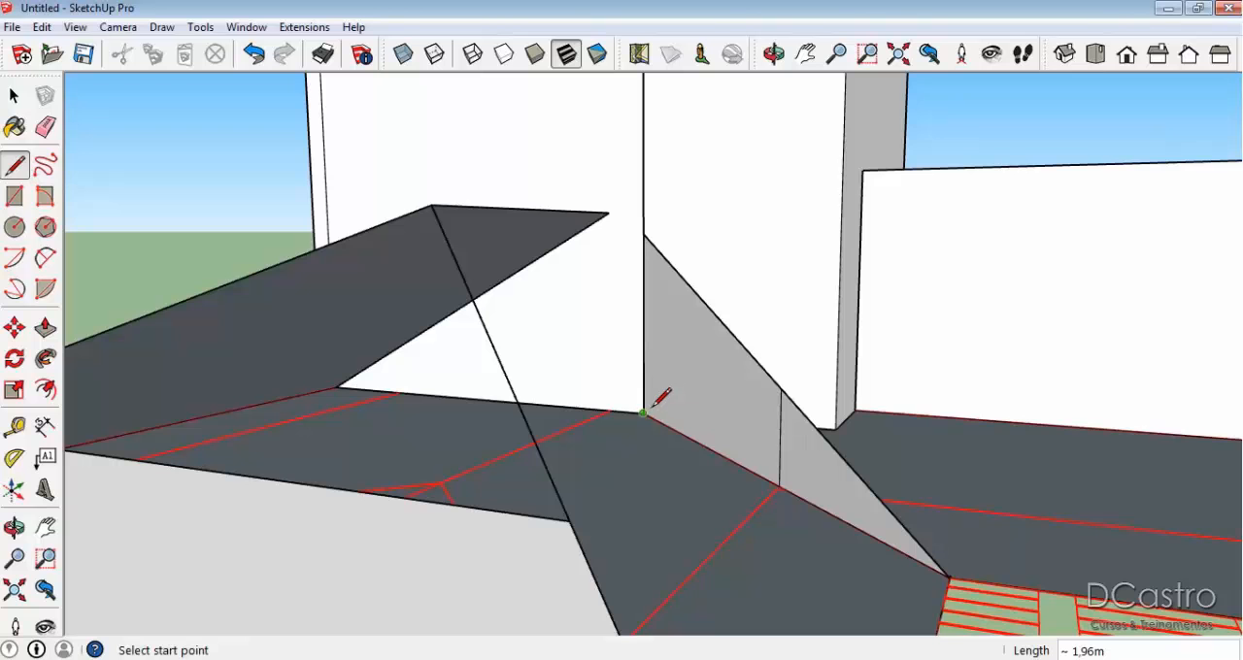
Erase the seam in the vertical valley face, and close the front wing's inner slope with a short edge from valley top to ridge end.
key("e")
mouse_move(744, 402)
middle_mouse_down()
mouse_move(669, 341)
mouse_move(745, 469)
middle_mouse_up()
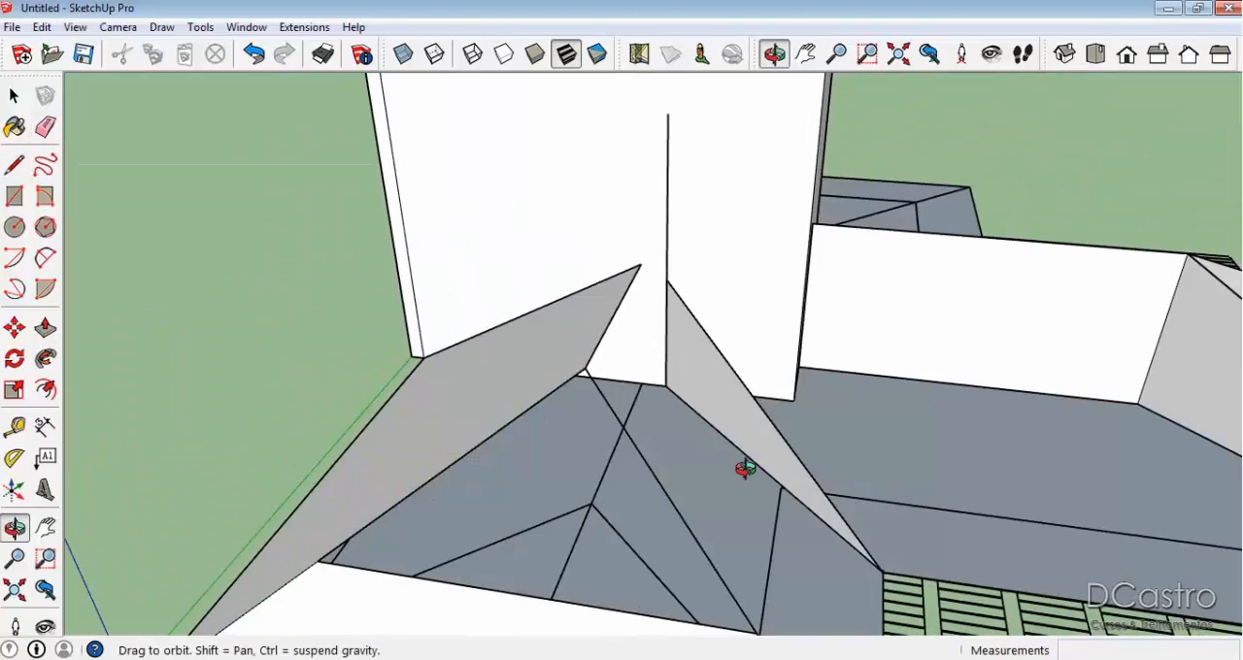
scroll(668, 276, "up", 2)
key("l")
left_click(692, 298)
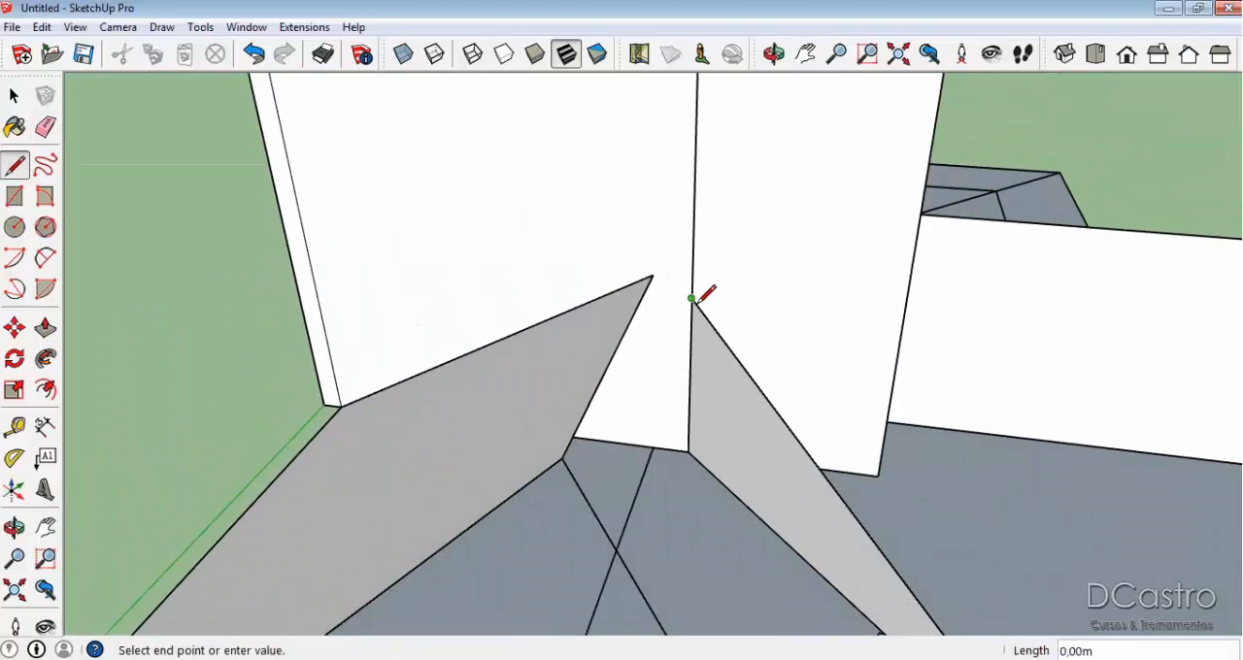
left_click(653, 276)
scroll(660, 272, "down", 2)
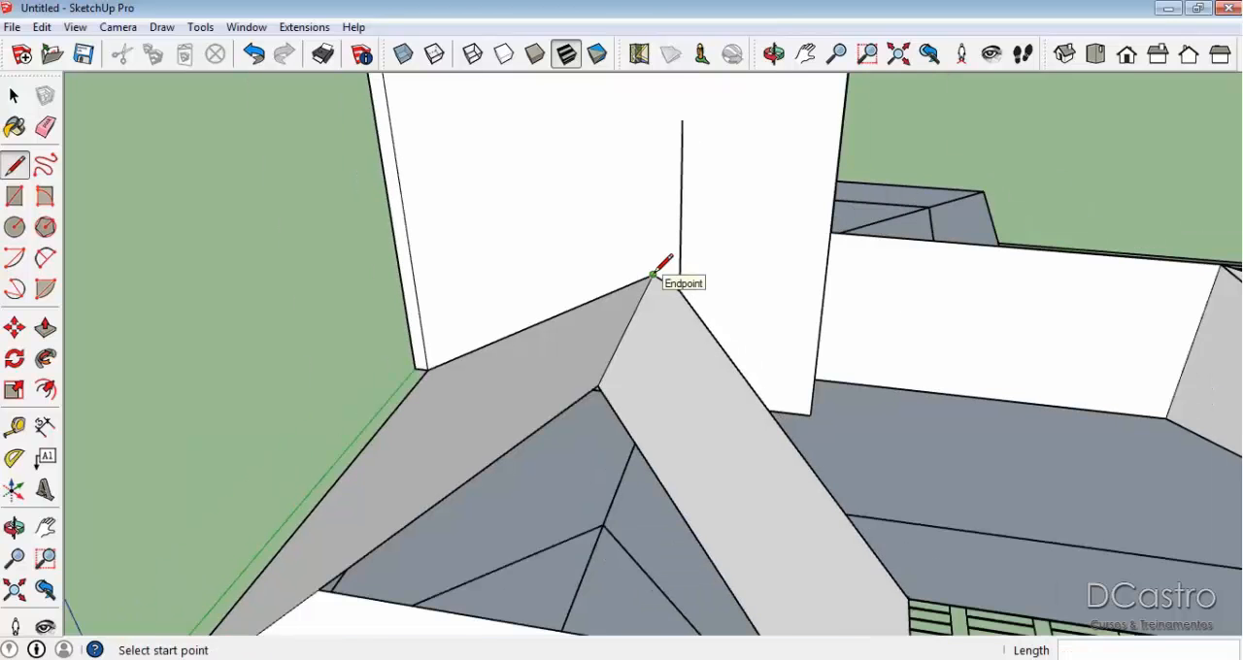
Erase the leftover vertical line on the block, and delete the auxiliary vertical face beneath the valley with its remaining edges.
key("e")
scroll(685, 233, "down", 2)
mouse_move(680, 236)
middle_mouse_down()
mouse_move(209, 319)
mouse_move(417, 333)
middle_mouse_up()
scroll(628, 333, "up", 2)
key("space")
left_click(726, 382)
key("Delete")
scroll(725, 384, "down", 3)
scroll(723, 384, "up", 3)
scroll(723, 389, "up", 2)
key("e")
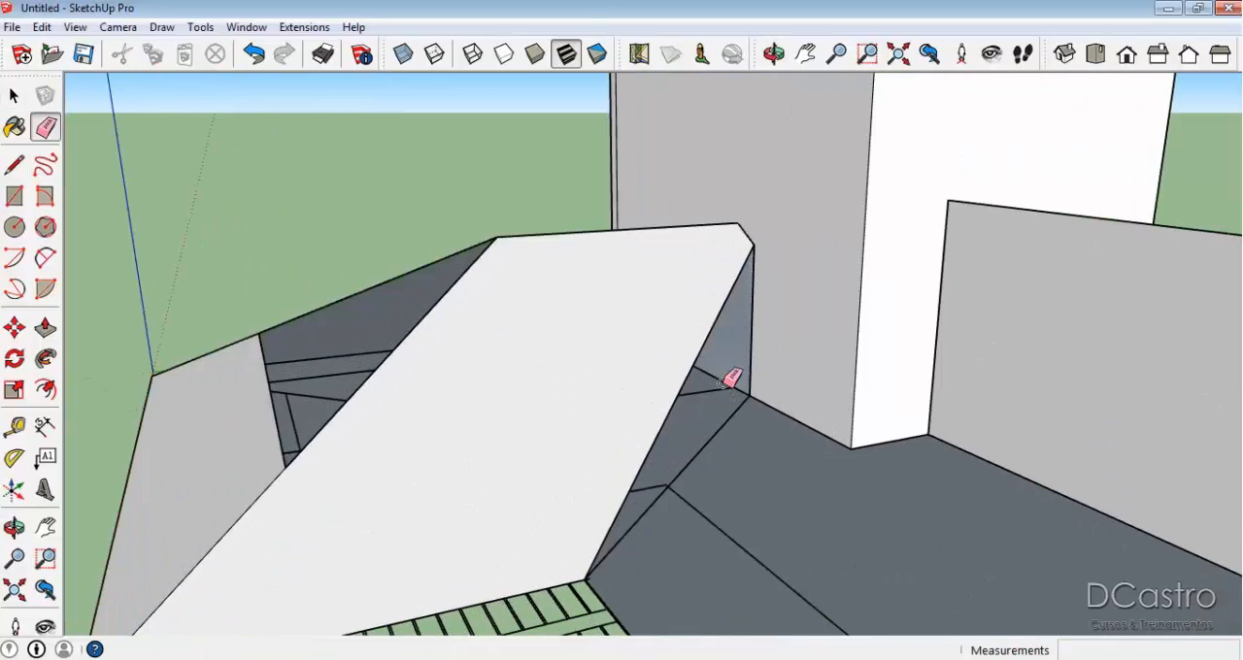
left_click(719, 433)
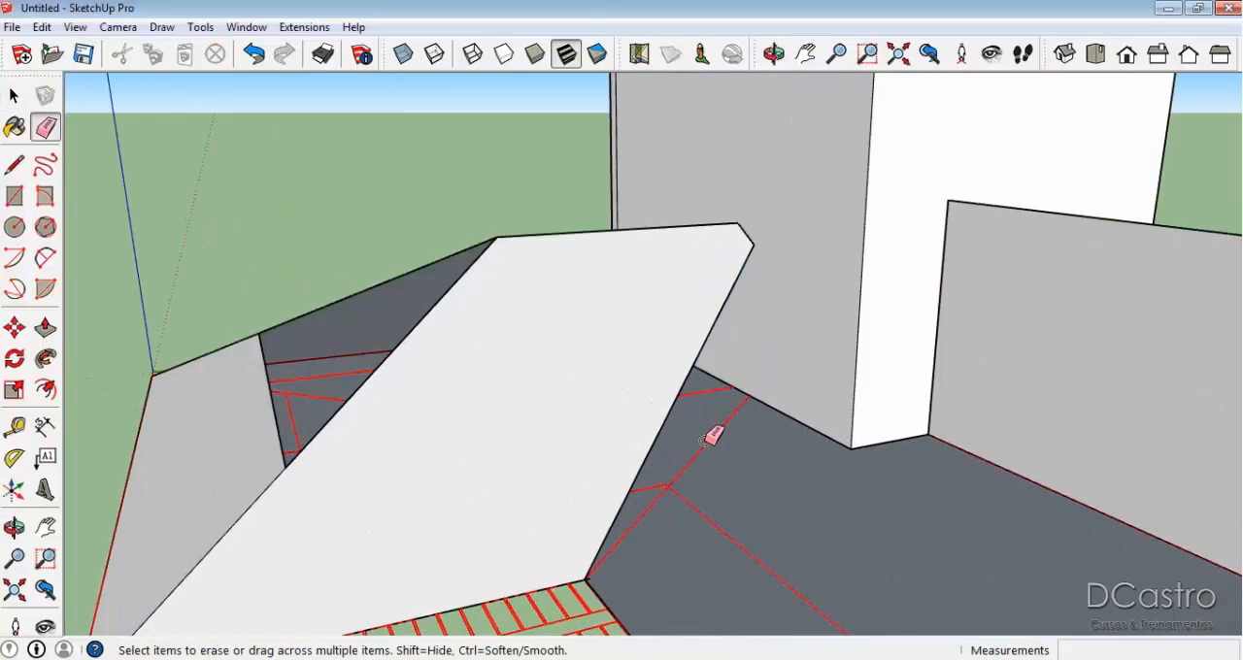
Examine the rebuilt inner slope and the adjoining wing's outer eave corner against the traced plan.
scroll(652, 417, "down", 2)
key("space")
middle_click_drag(615, 335, 566, 322)
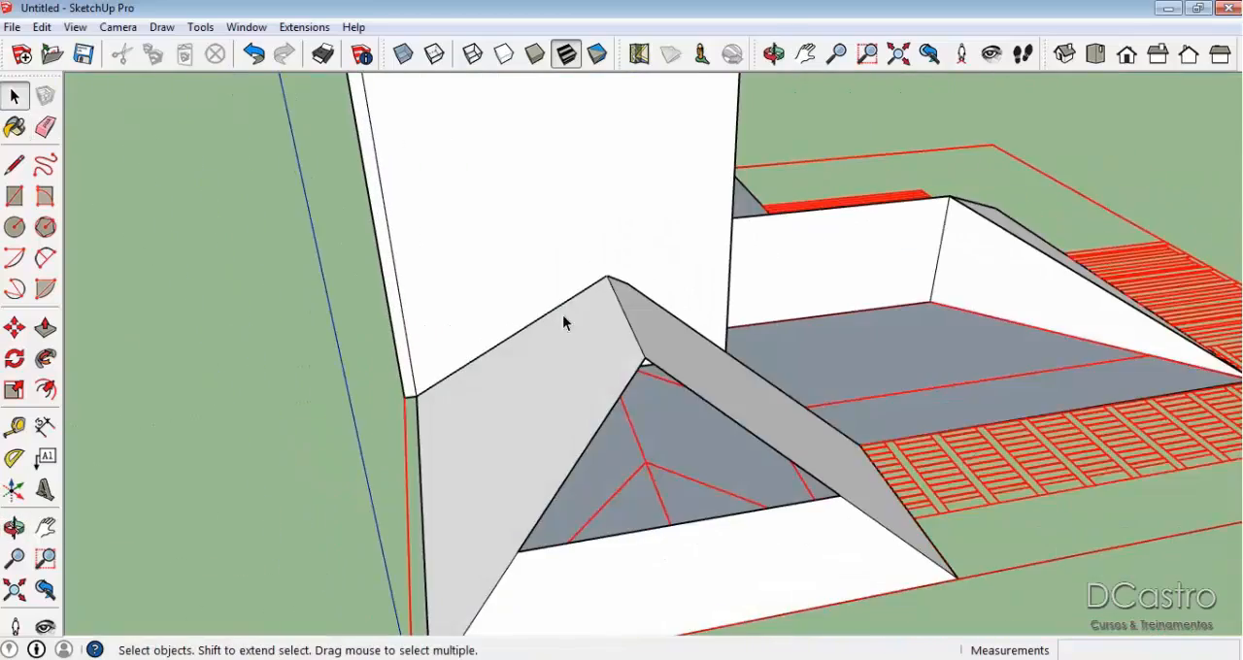
scroll(611, 280, "up", 4)
scroll(1089, 401, "down", 3)
middle_click_drag(1089, 401, 1055, 328)
scroll(1054, 327, "up", 5)
scroll(990, 412, "up", 3)
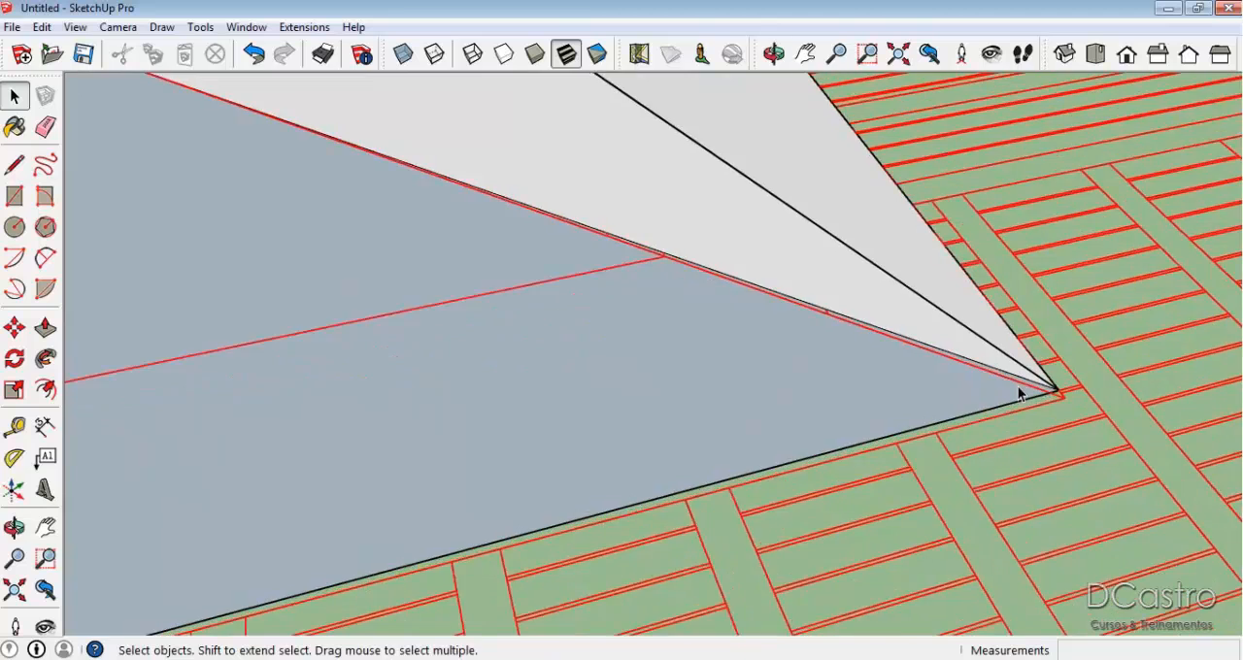
middle_click_drag(1019, 392, 843, 411)
Try erasing the adjoining wing's misaligned eave edge near the outer corner, and undo the erasure.
key("e")
mouse_move(874, 350)
left_mouse_down()
mouse_move(891, 339)
mouse_move(864, 374)
mouse_move(906, 515)
left_mouse_up()
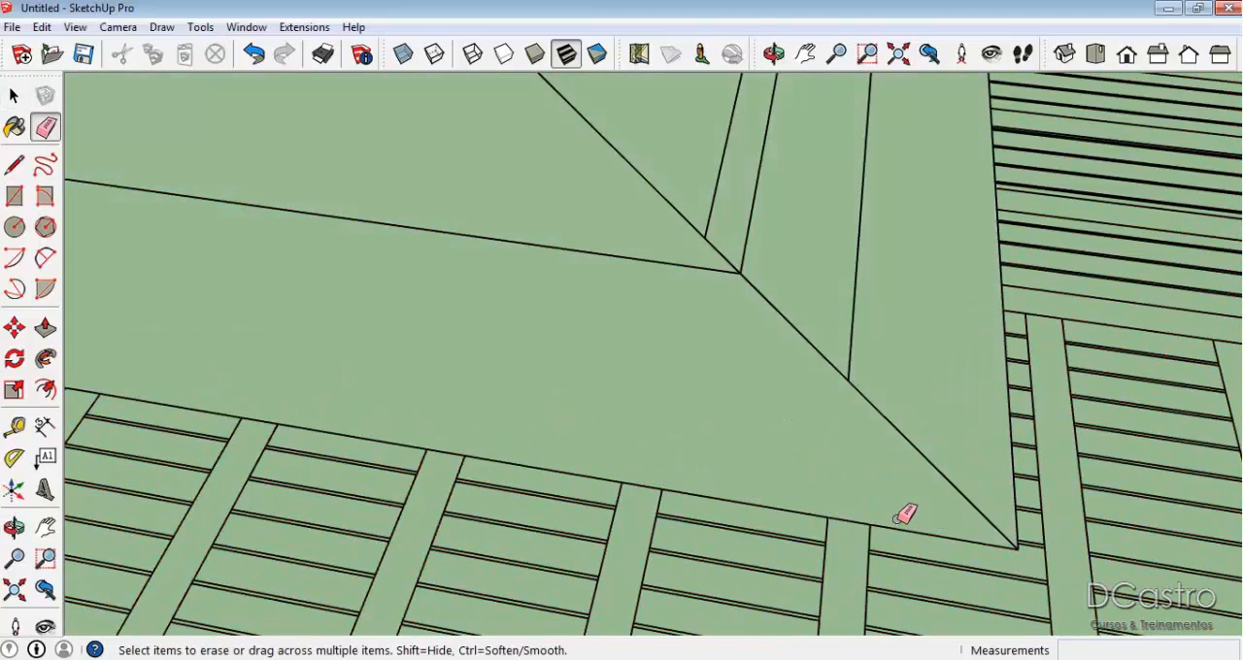
scroll(905, 512, "down", 2)
key("ctrl+z")
Try erasing the adjoining wing's misaligned eave edge and redrawing it between the outer and inner eave corners.
scroll(903, 500, "up", 3)
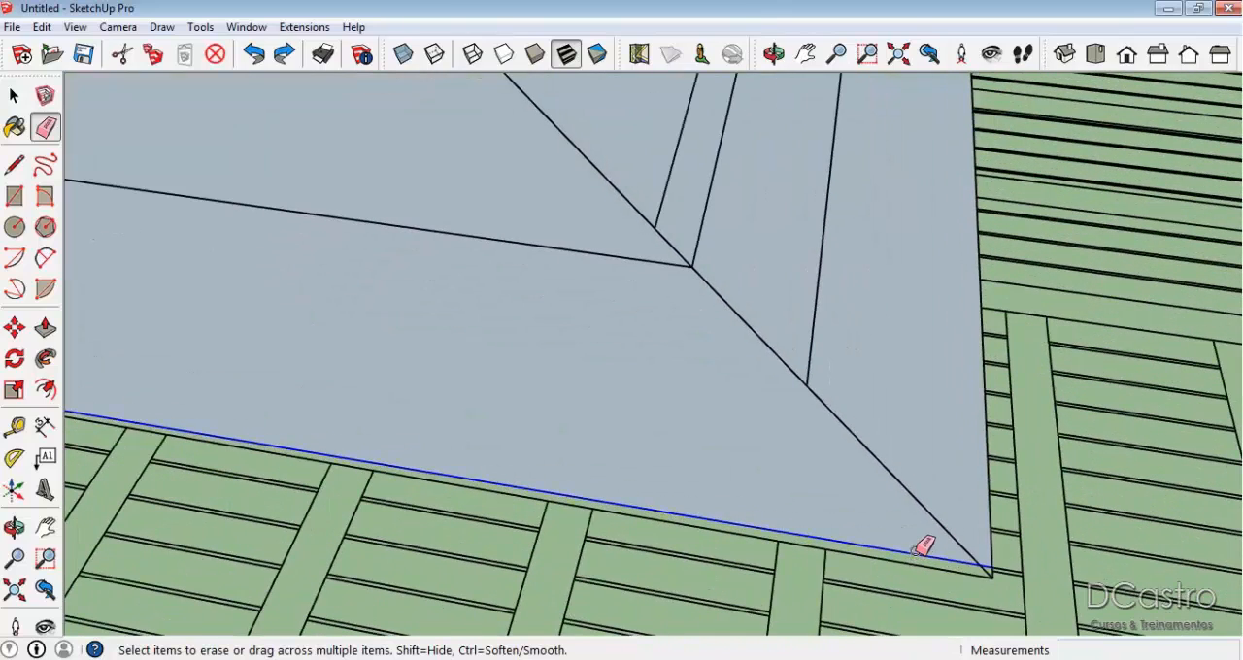
left_click(915, 552)
key("l")
scroll(989, 571, "up", 4)
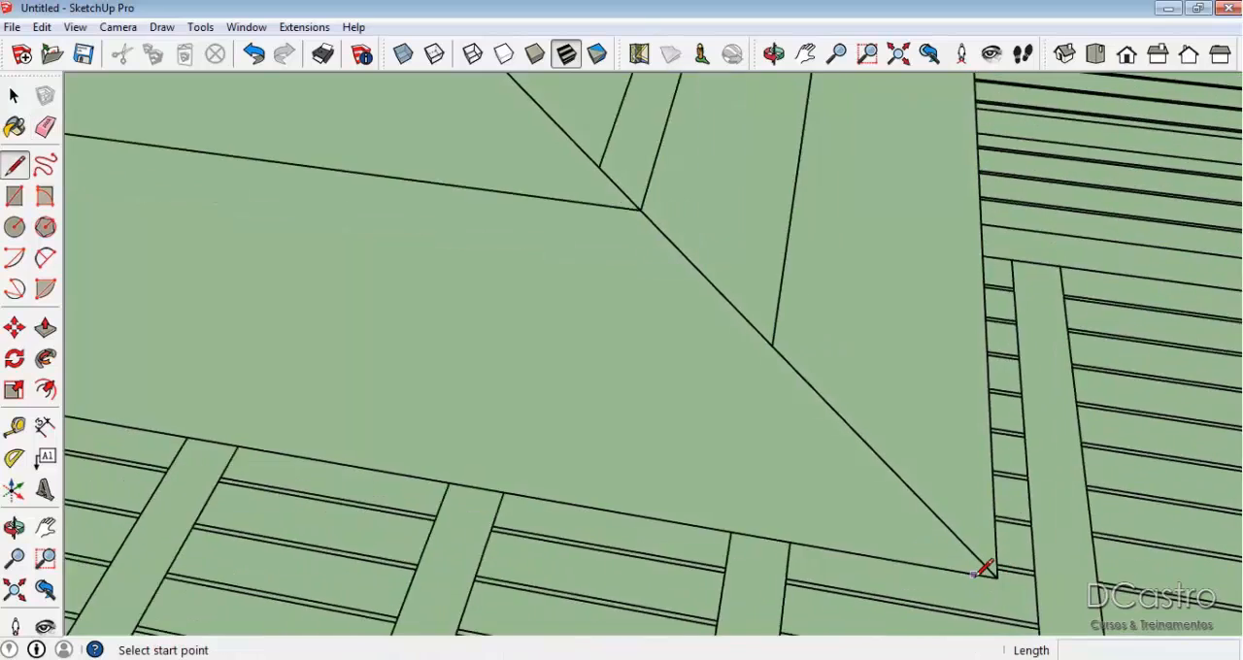
left_click(995, 580)
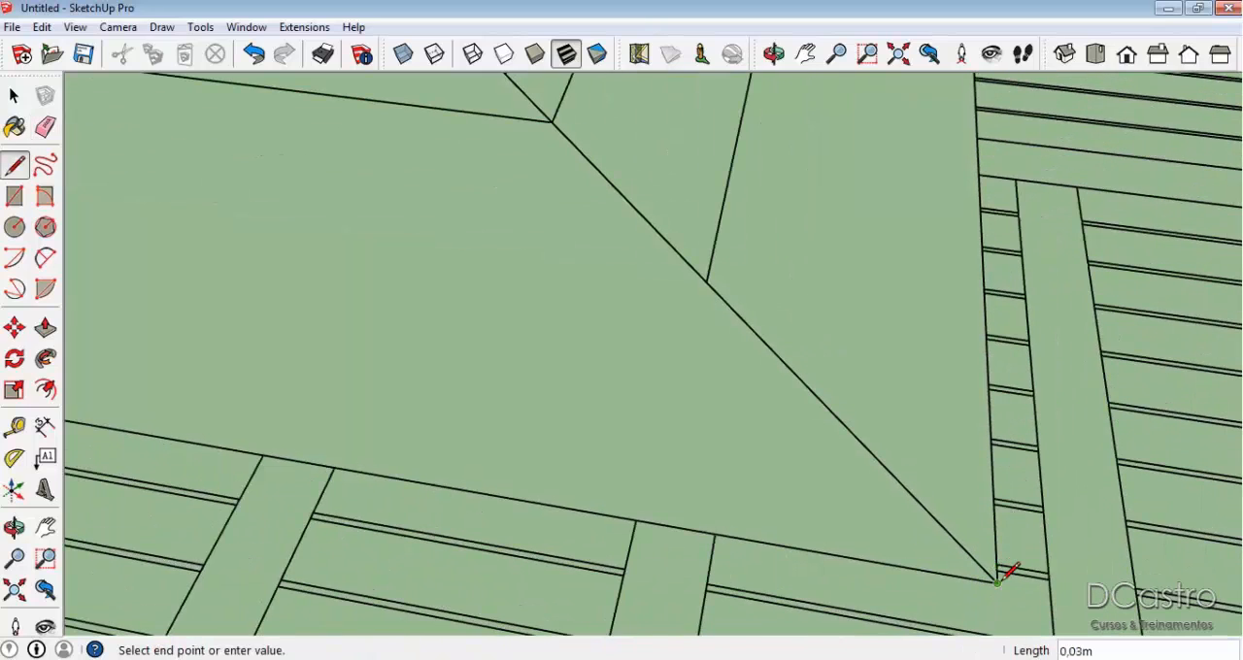
scroll(1004, 592, "down", 3)
scroll(566, 466, "down", 2)
middle_click_drag(566, 466, 1242, 469)
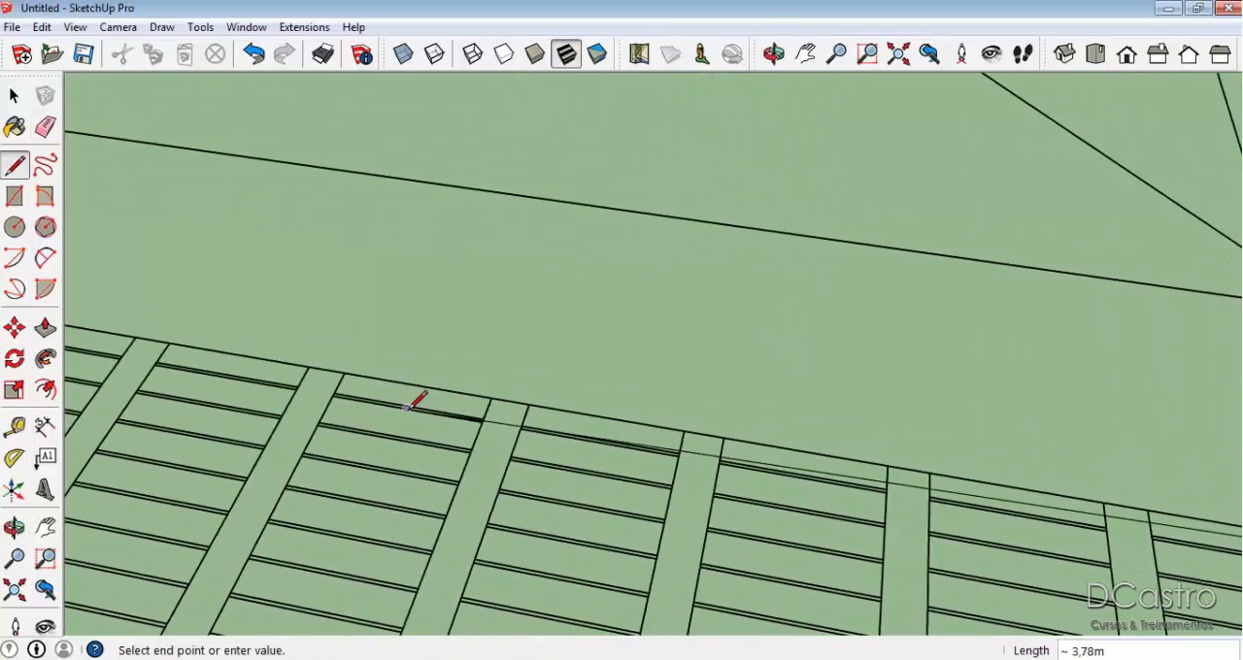
middle_click_drag(409, 408, 671, 649)
scroll(588, 202, "up", 3)
scroll(583, 190, "up", 1)
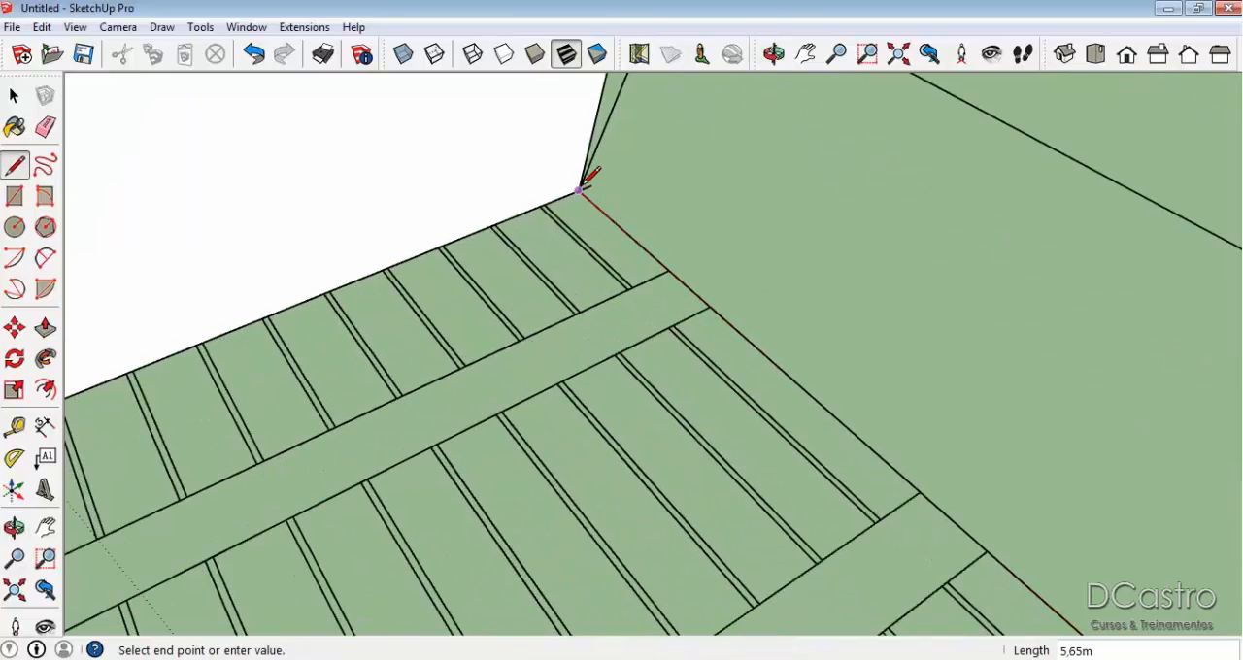
Erase the stray short edge at the inner end of the adjoining wing's eave, beside the front wing's corner.
key("e")
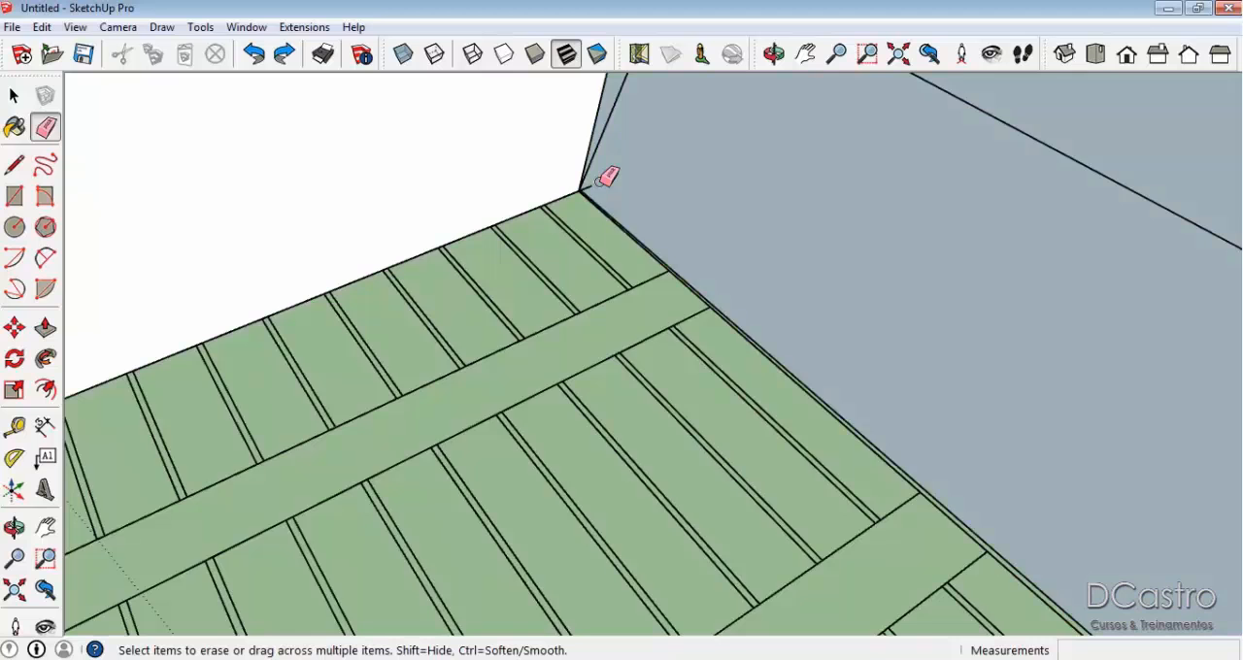
scroll(608, 178, "up", 3)
left_click(581, 196)
left_click_drag(569, 161, 576, 164)
scroll(576, 164, "up", 2)
scroll(576, 164, "down", 3)
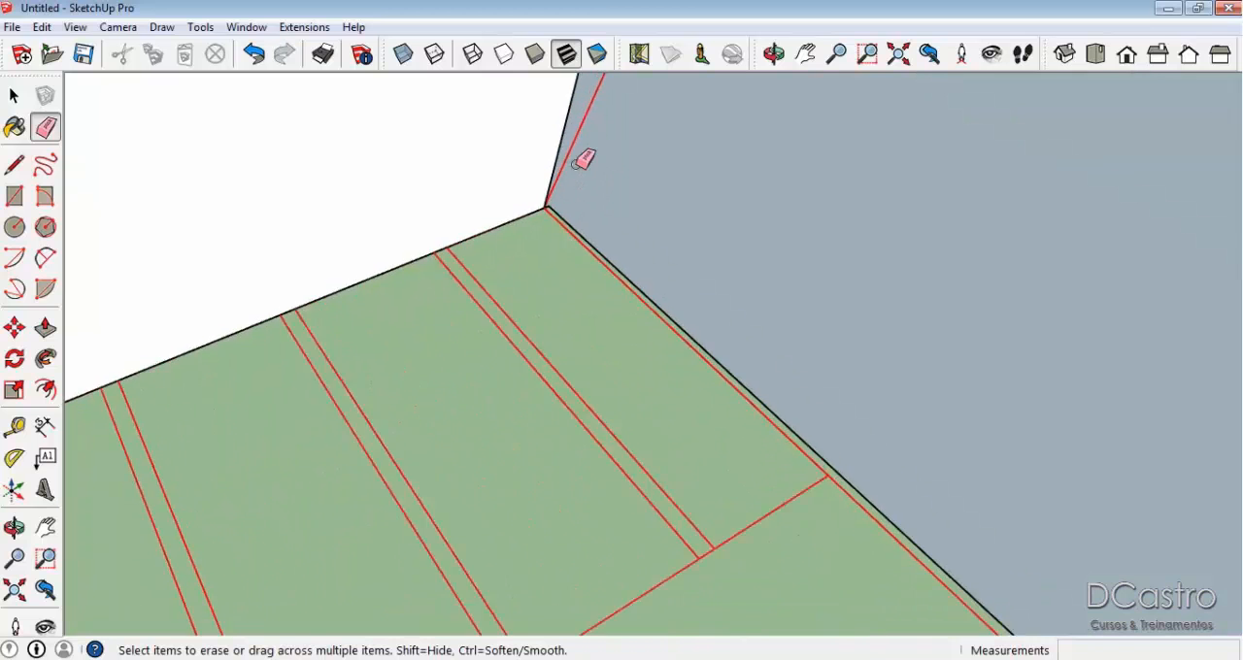
Redraw the adjoining wing's eave between its inner and outer corners, close the short gap to the neighbouring eave, and erase the misaligned edge.
key("l")
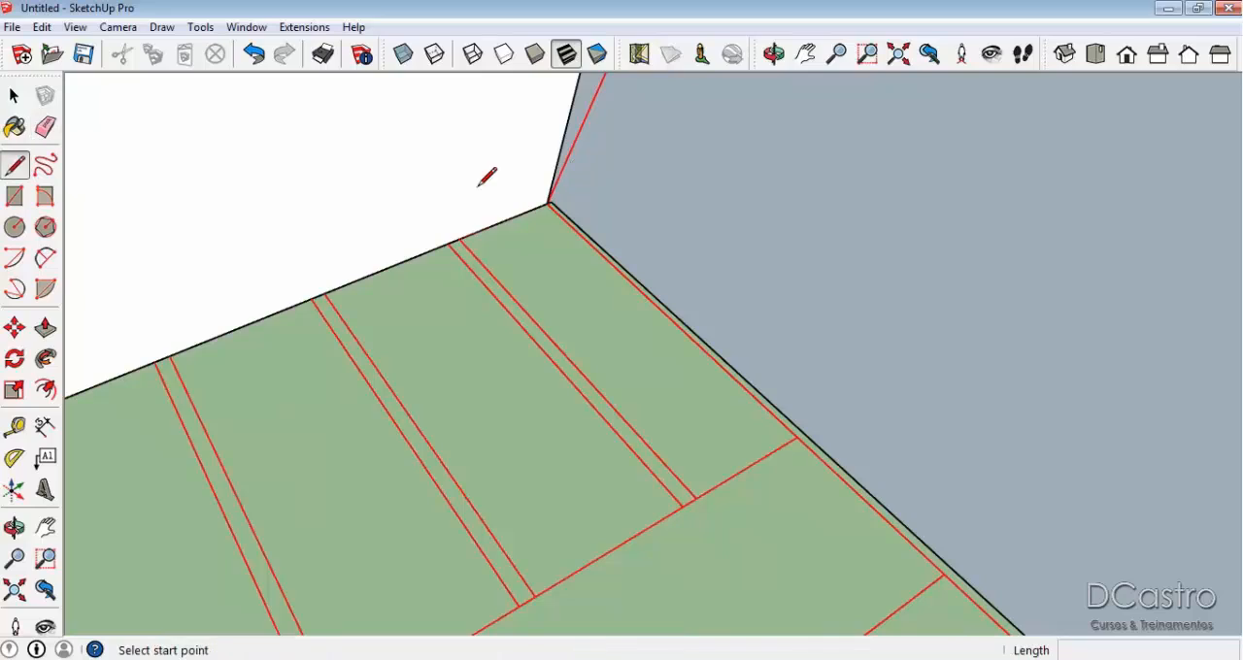
left_click(548, 202)
scroll(548, 200, "down", 7)
middle_click_drag(670, 340, 434, 67, "shift")
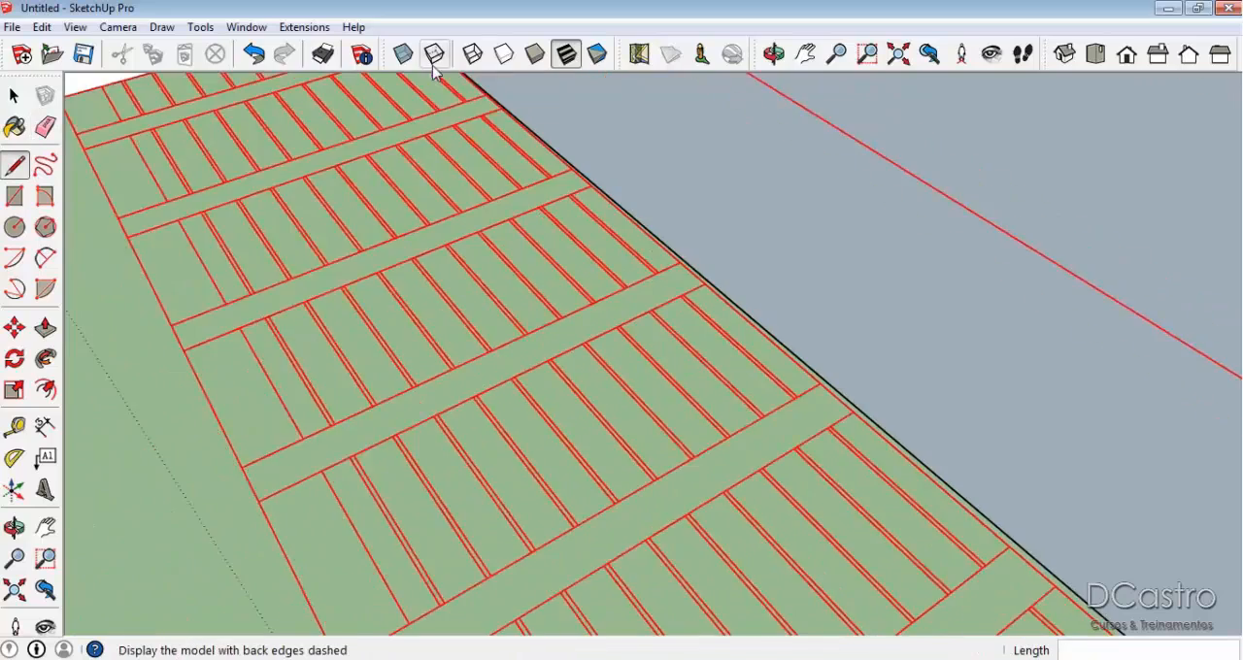
scroll(602, 170, "down", 5)
scroll(877, 449, "up", 4)
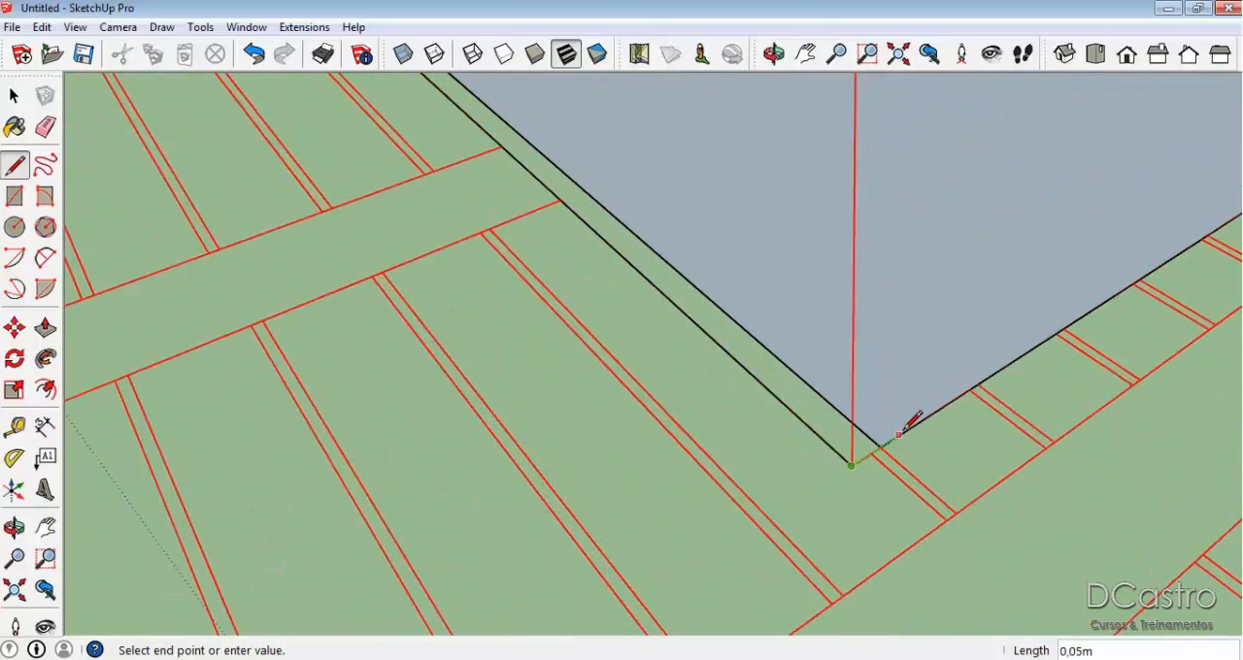
left_click(889, 441)
key("e")
left_click(801, 377)
scroll(804, 379, "down", 5)
key("space")
Draw lines from the adjoining wing's corrected eave corner to the ridge end's top and foot, forming a vertical face under the hip.
mouse_move(835, 392)
middle_mouse_down()
mouse_move(900, 182)
mouse_move(952, 407)
middle_mouse_up()
scroll(952, 407, "down", 3)
middle_click_drag(602, 207, 788, 328)
key("l")
left_click(1113, 523)
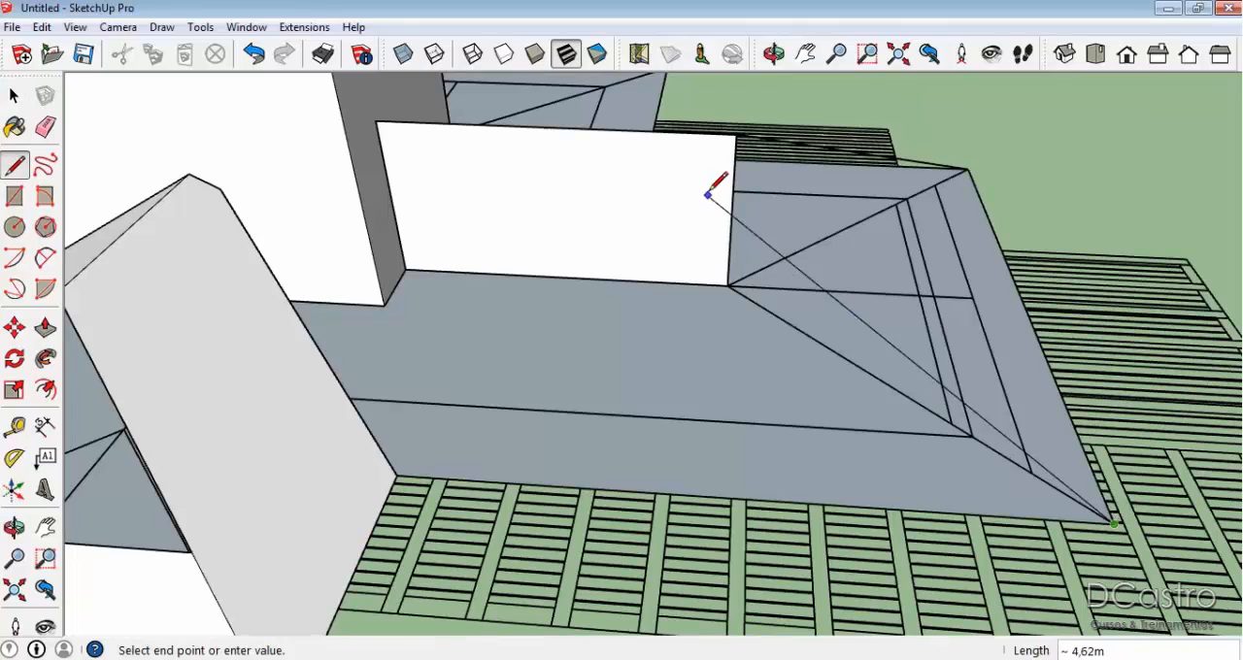
left_click(738, 134)
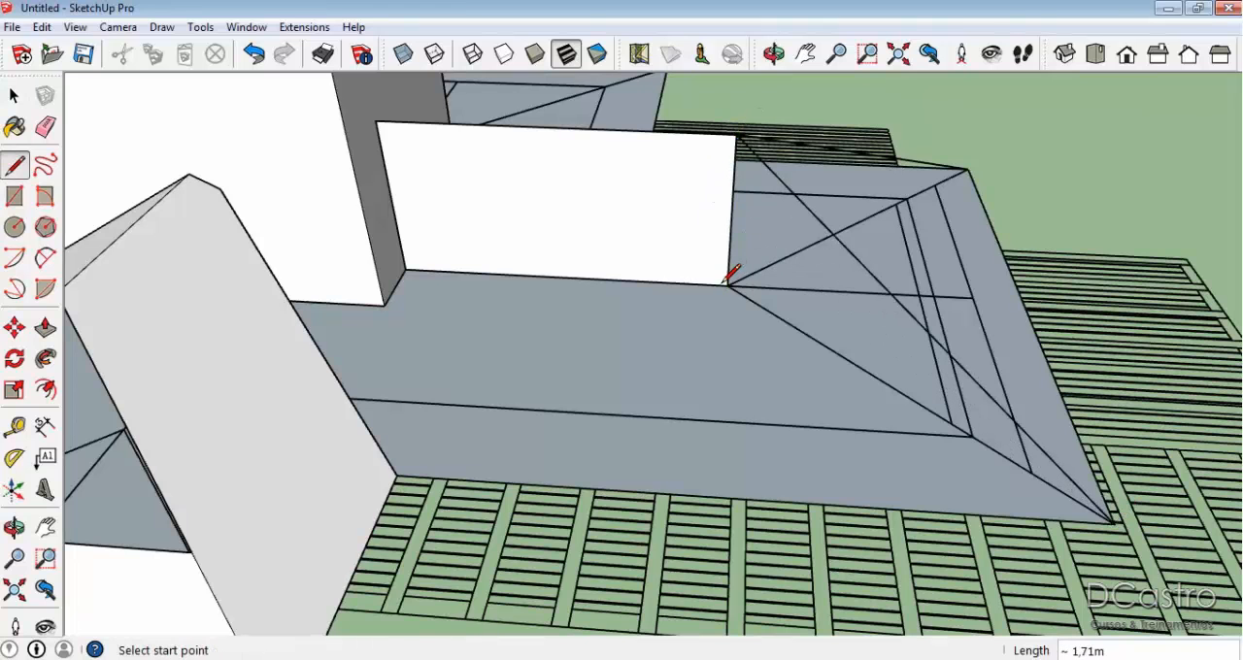
left_click(1114, 521)
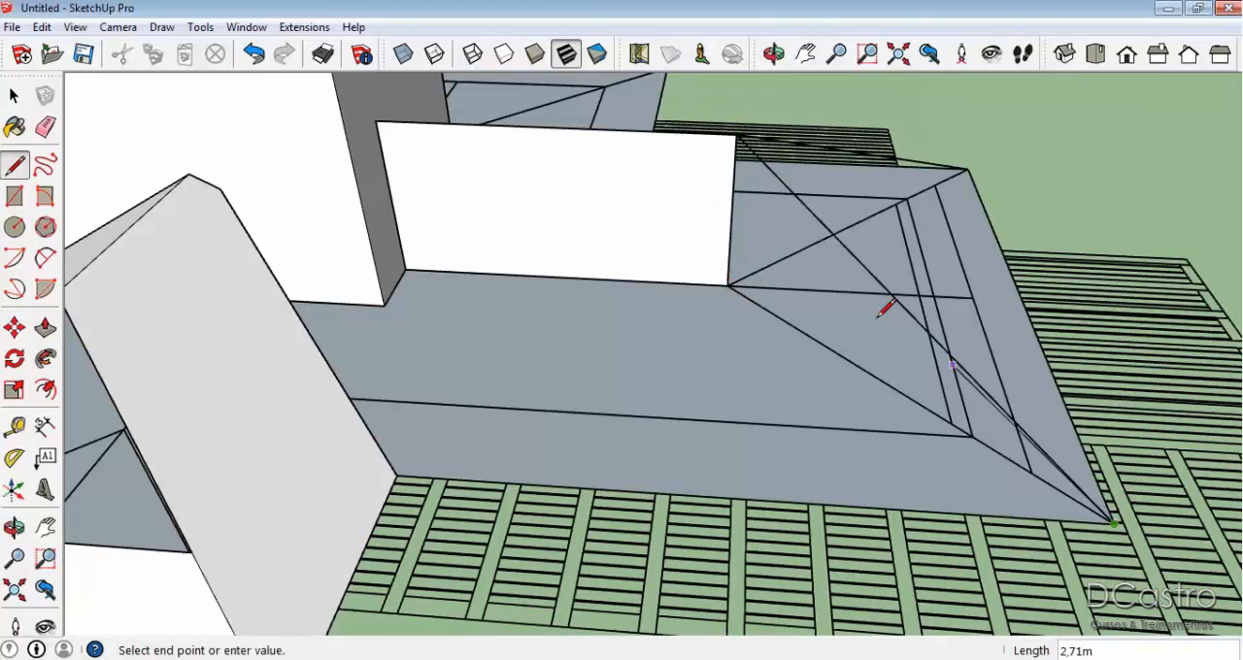
left_click(731, 284)
mouse_move(786, 259)
middle_mouse_down()
mouse_move(874, 260)
mouse_move(431, 291)
middle_mouse_up()
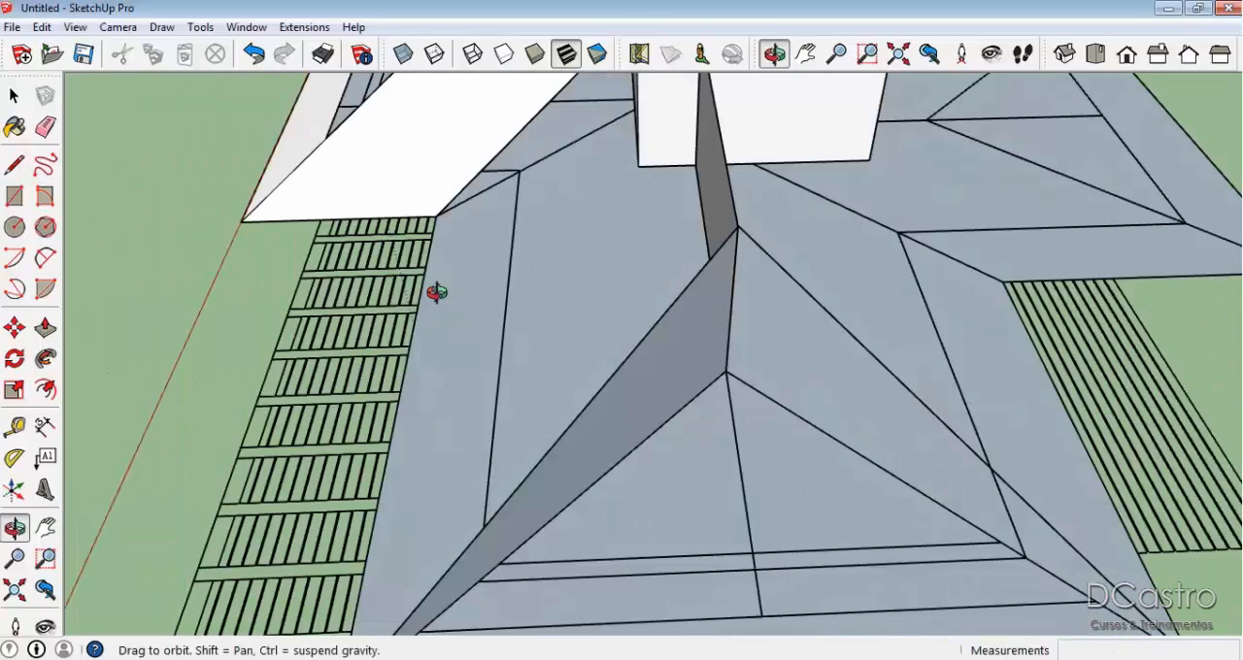
Replace the opposite hip line with one from the ridge end's top to the other outer eave corner, closing the triangular hip slope.
key("e")
middle_click_drag(852, 418, 759, 335)
key("l")
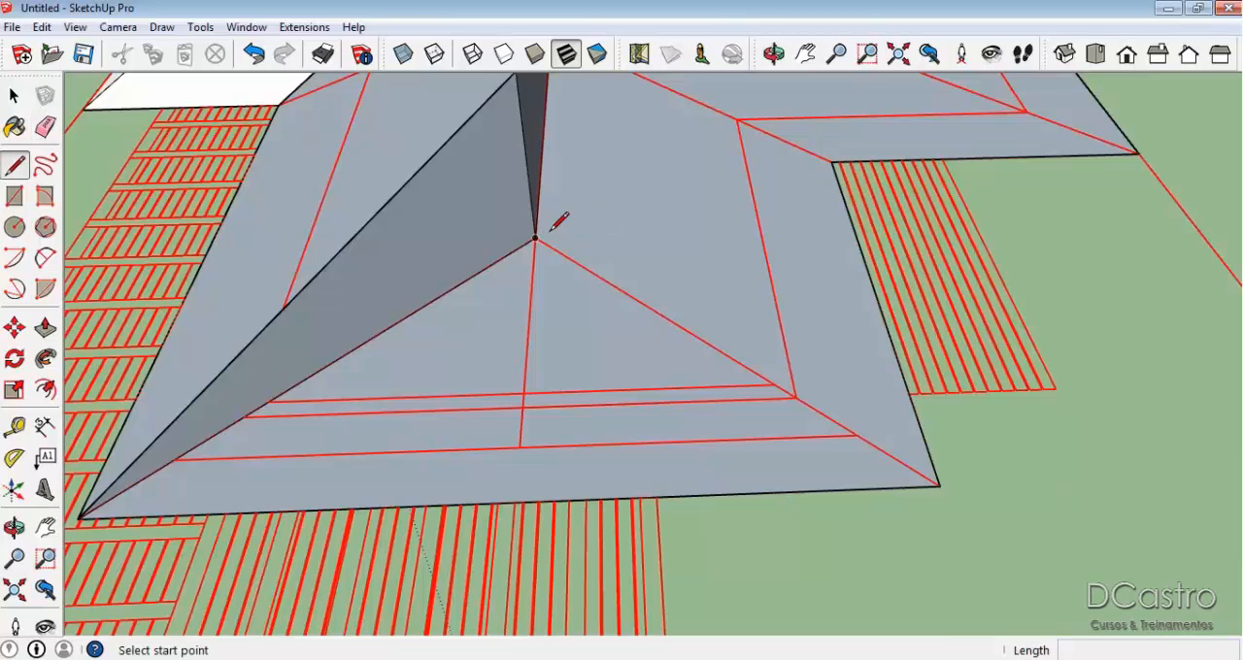
left_click(535, 239)
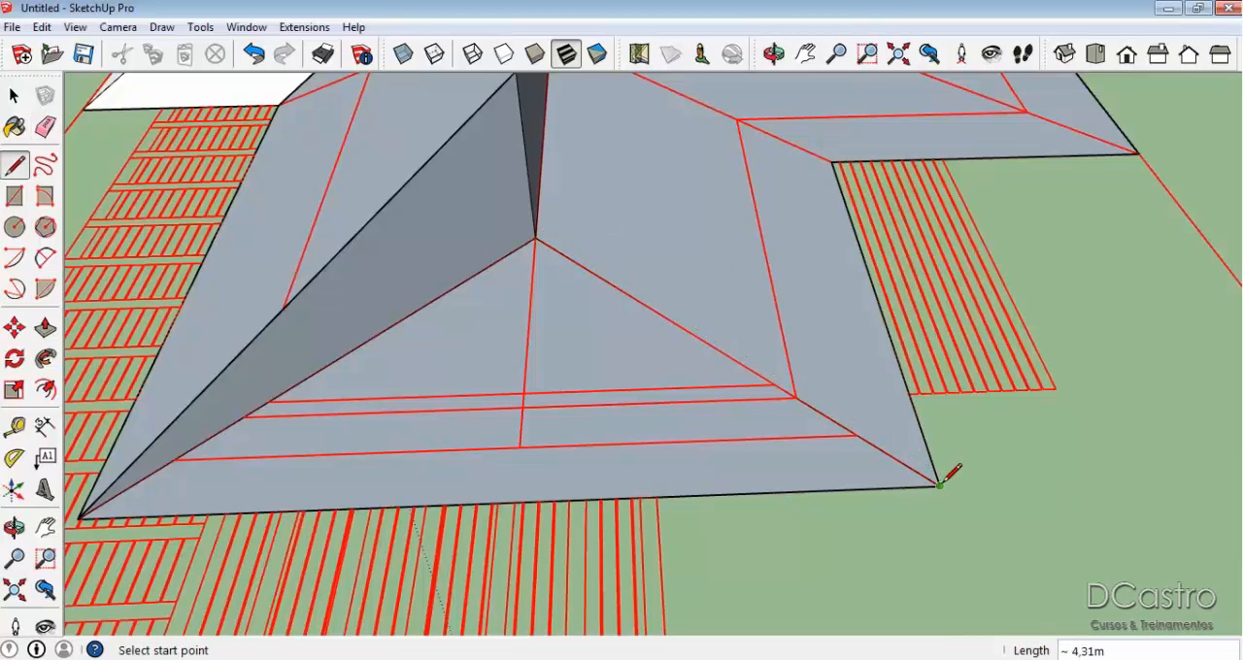
middle_click_drag(574, 127, 952, 536)
left_click(949, 537)
left_click(540, 115)
scroll(572, 275, "down", 2)
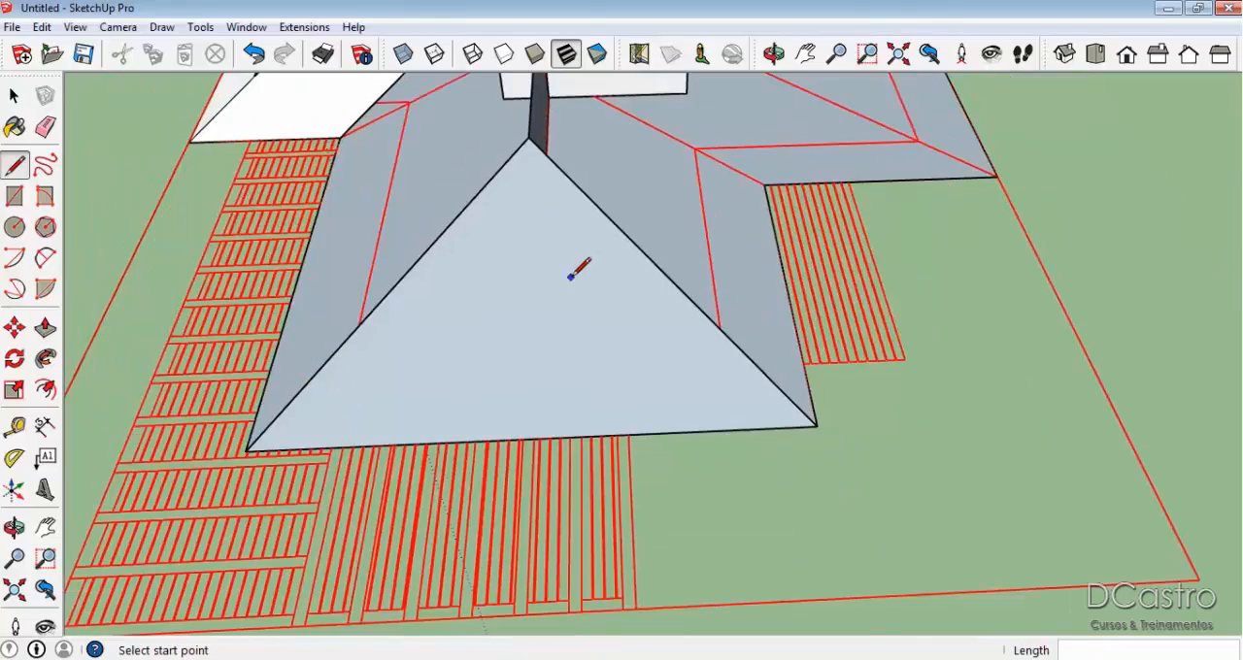
Reverse the adjoining wing's triangular hip face so its front side faces outward.
key("space")
middle_click_drag(576, 272, 545, 235)
right_click(545, 235)
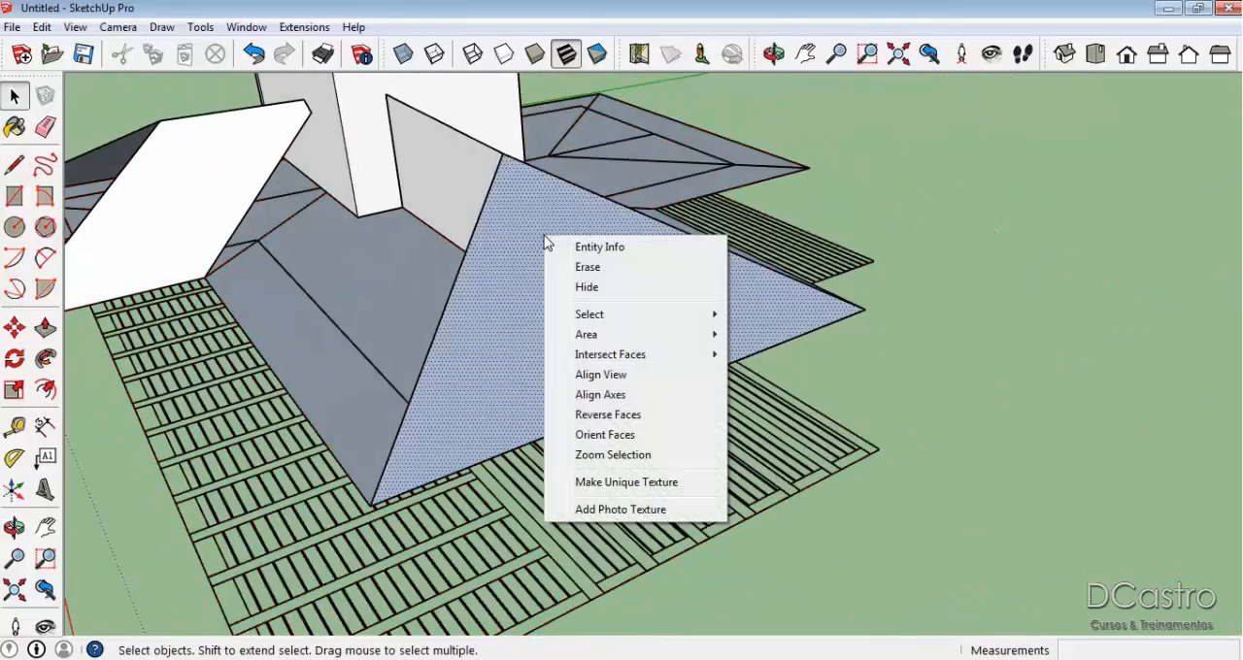
left_click(602, 423)
Rebuild the vertical face beneath the front wing's valley with an edge joining the valley's top to its foot on the block.
middle_click_drag(374, 269, 483, 458)
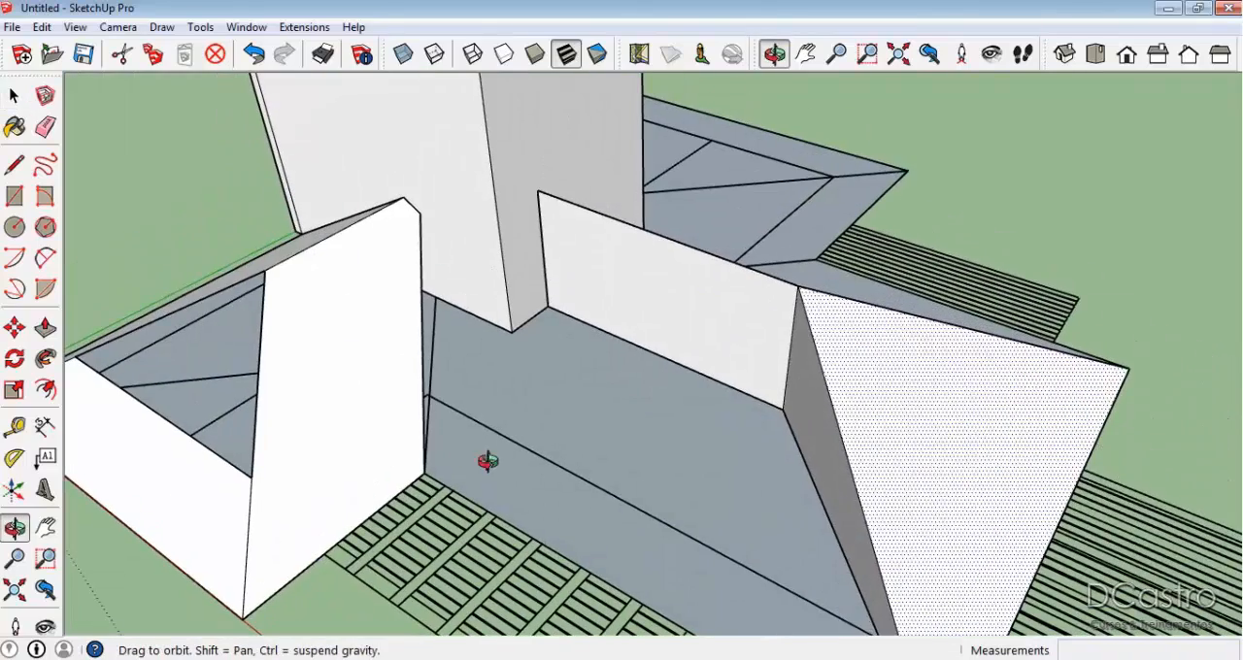
scroll(568, 410, "down", 1)
scroll(568, 410, "up", 1)
middle_click_drag(569, 410, 485, 224)
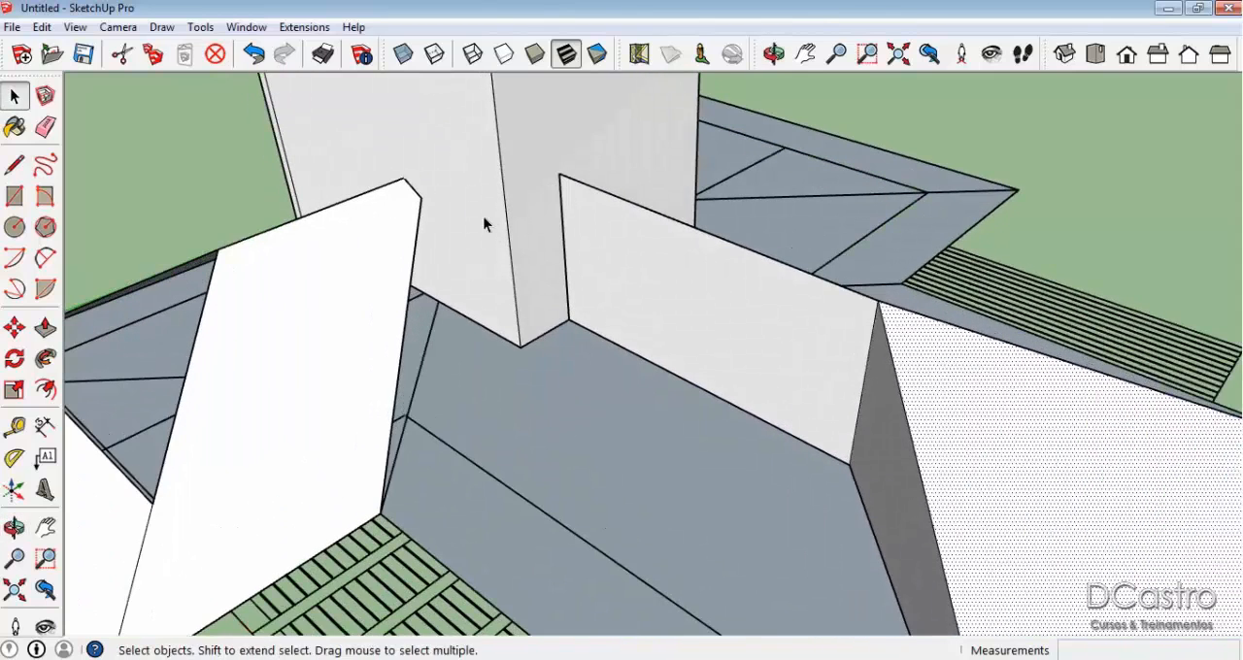
key("l")
left_click(438, 302)
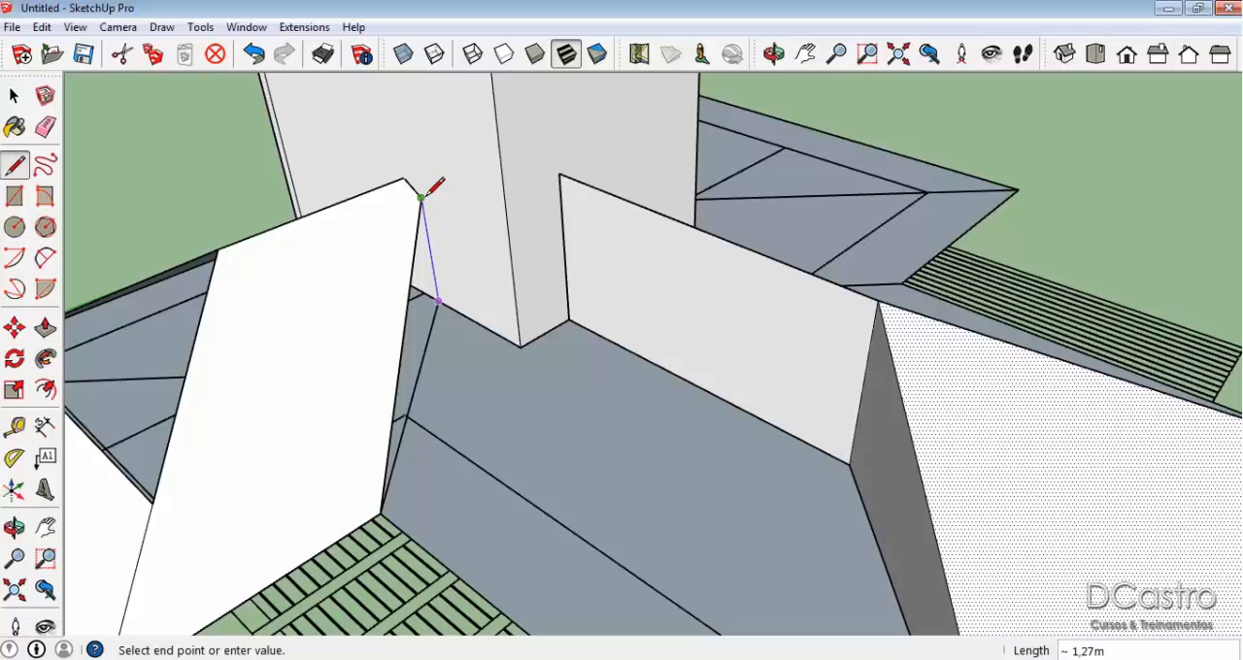
left_click(421, 198)
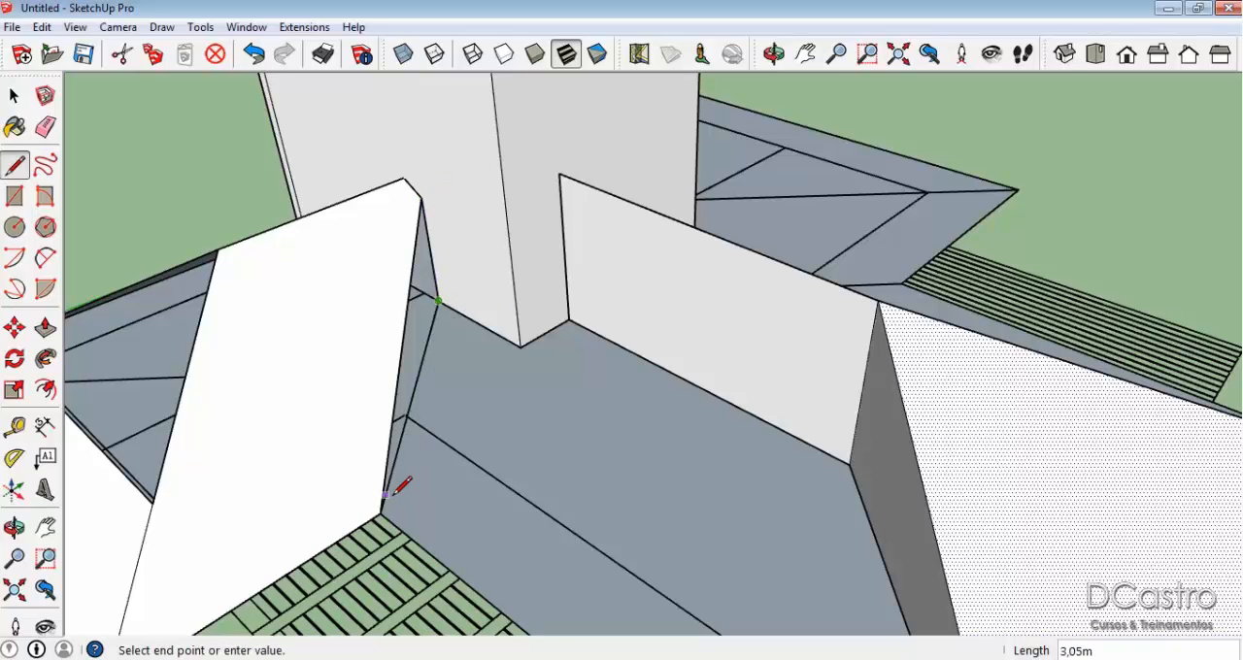
key("space")
Try drawing a line from the ridge wall's foot where it meets the block.
mouse_move(355, 339)
middle_mouse_down()
mouse_move(356, 352)
mouse_move(593, 341)
mouse_move(776, 387)
mouse_move(616, 436)
mouse_move(727, 389)
mouse_move(666, 279)
mouse_move(582, 314)
mouse_move(645, 281)
middle_mouse_up()
left_click(786, 390)
key("l")
scroll(668, 276, "up", 2)
left_click(636, 262)
scroll(636, 262, "down", 2)
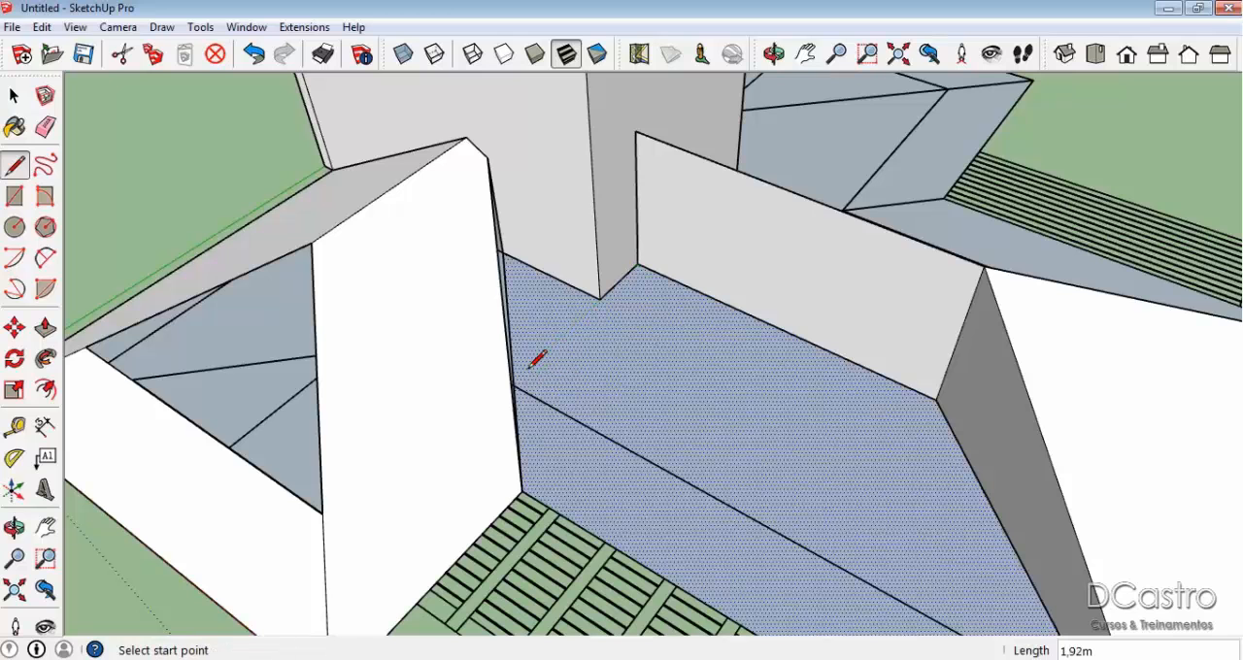
Copy the front wing's inner slope face 5.61 m away from the roof along the green axis.
key("space")
left_click(459, 329)
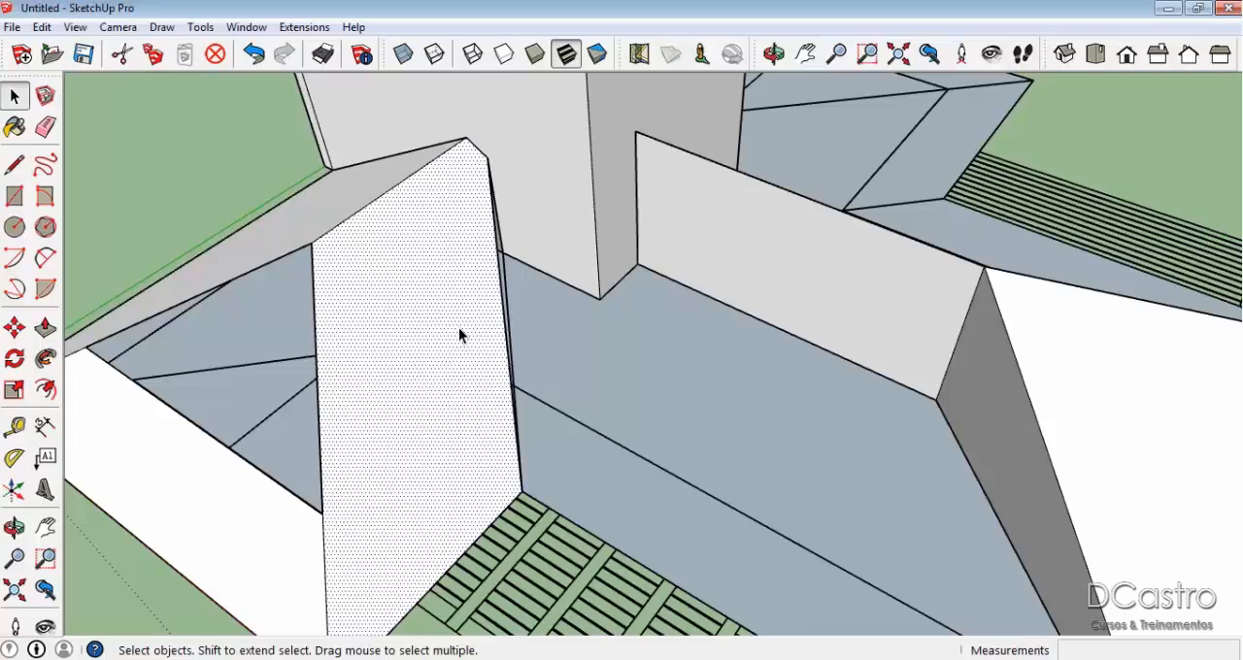
middle_click_drag(459, 327, 727, 326)
key("m")
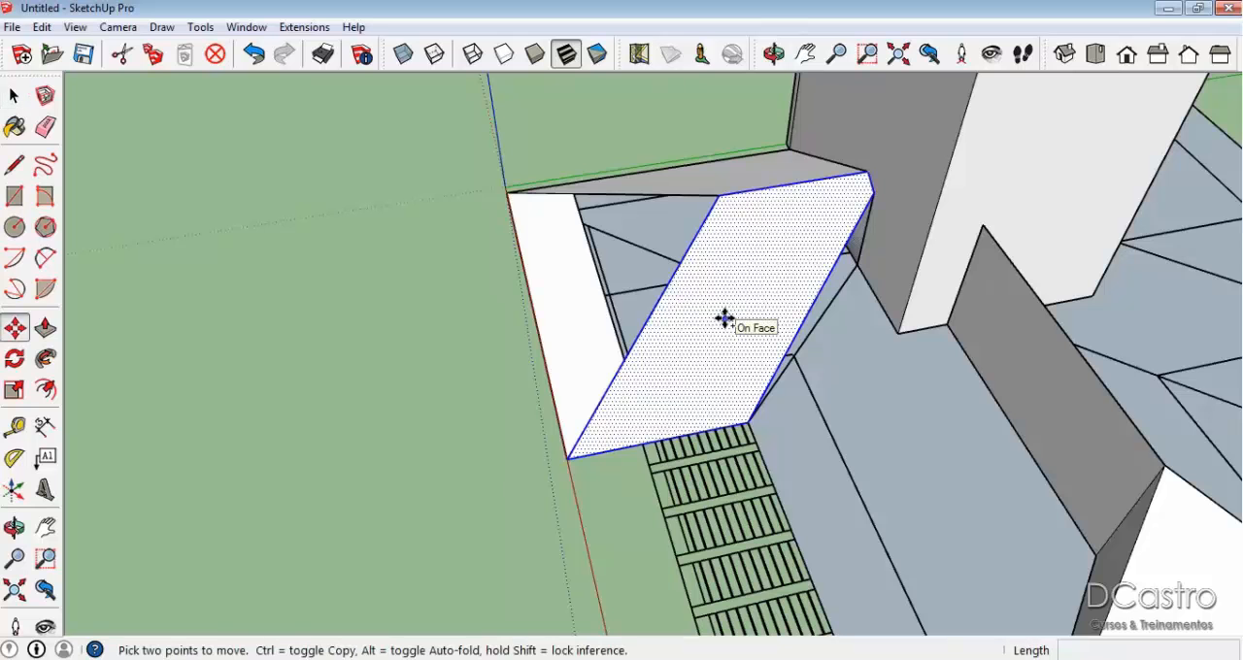
left_click(726, 318)
scroll(725, 319, "down", 2)
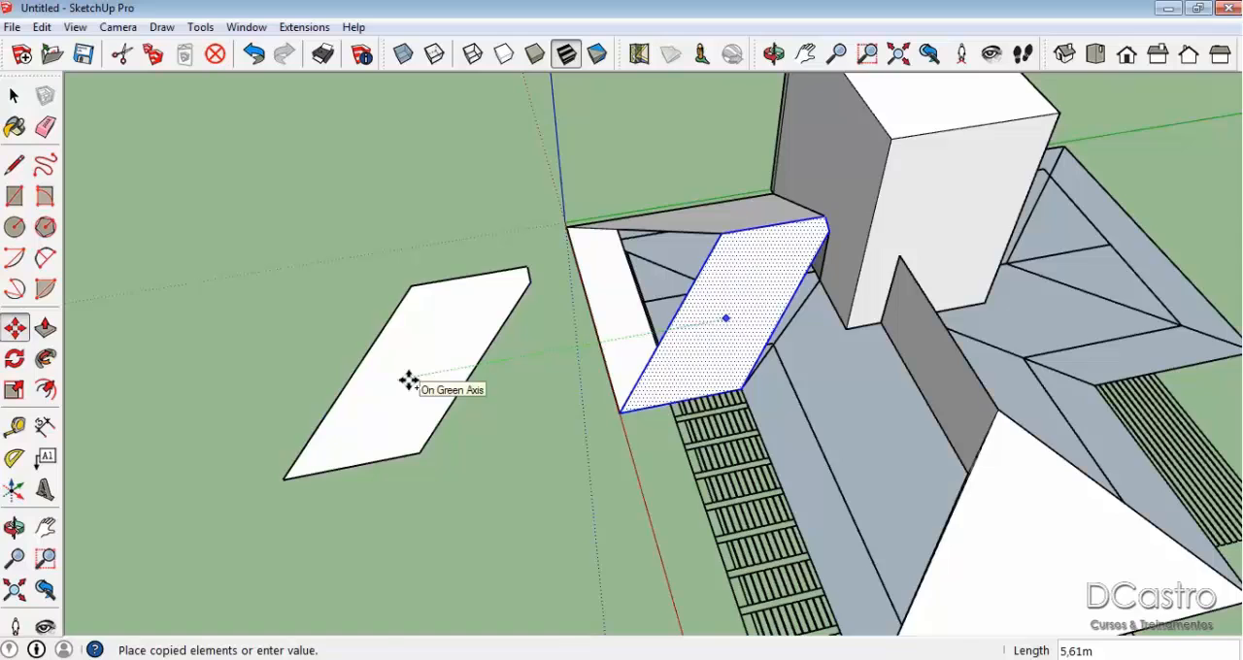
left_click(408, 381)
Delete the original inner slope face of the front wing, leaving its edges in place.
key("space")
scroll(724, 318, "up", 2)
left_click(724, 318)
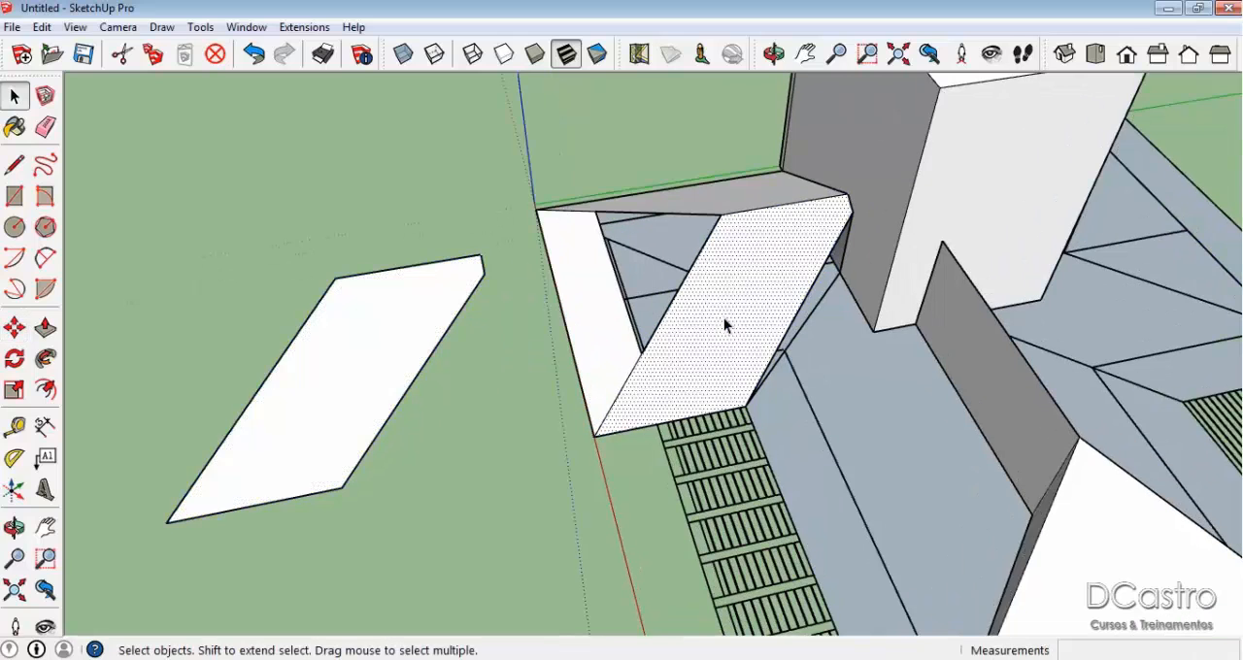
key("Delete")
scroll(783, 382, "up", 1)
mouse_move(783, 381)
middle_mouse_down()
mouse_move(822, 397)
mouse_move(677, 421)
mouse_move(632, 389)
mouse_move(644, 300)
middle_mouse_up()
Draw a base line from the ridge wall's foot, extend the adjoining eave to meet it, and join that point to the ridge top.
key("e")
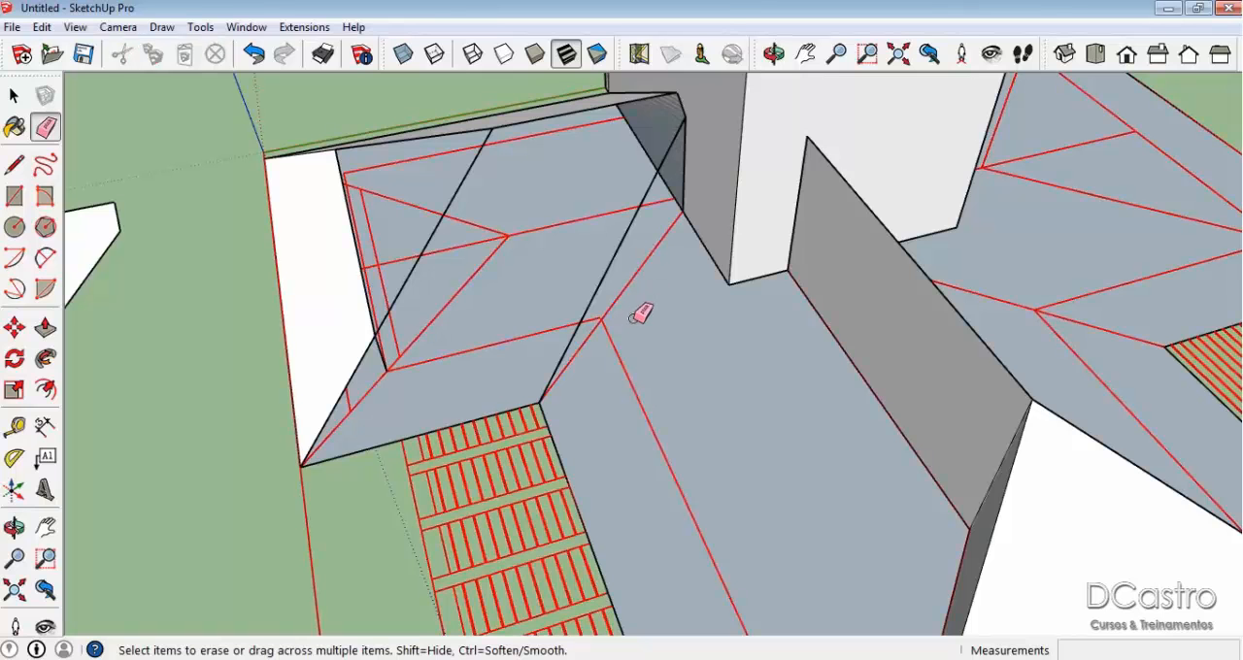
key("l")
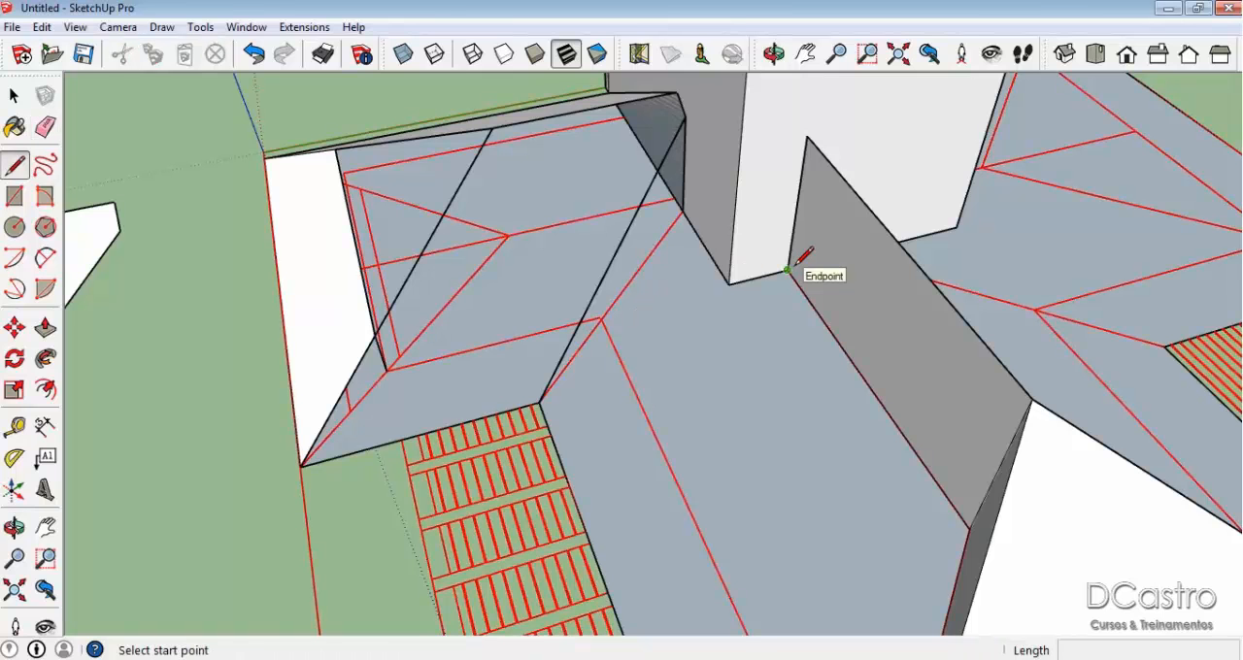
left_click(787, 270)
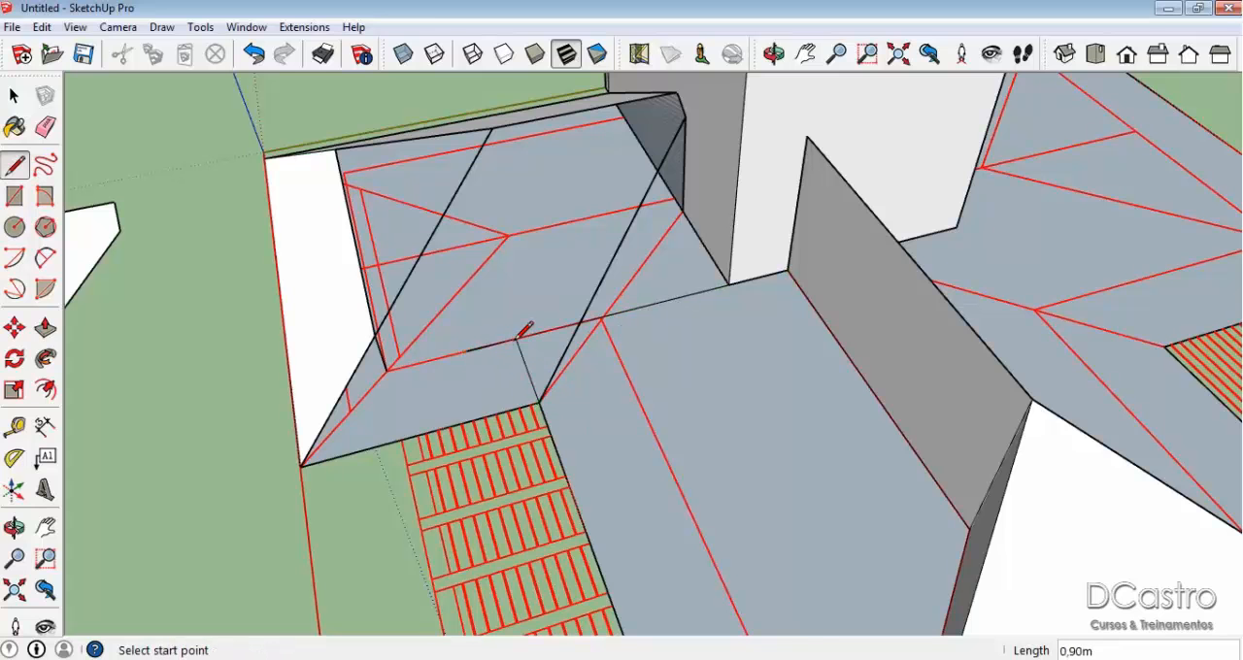
left_click(807, 137)
Move the copied slope face back onto the front wing, placing its lower corner on the wing's outer eave corner.
middle_click_drag(564, 367, 705, 339)
scroll(716, 319, "down", 3)
key("space")
left_click(222, 385)
middle_click_drag(223, 385, 390, 381)
key("m")
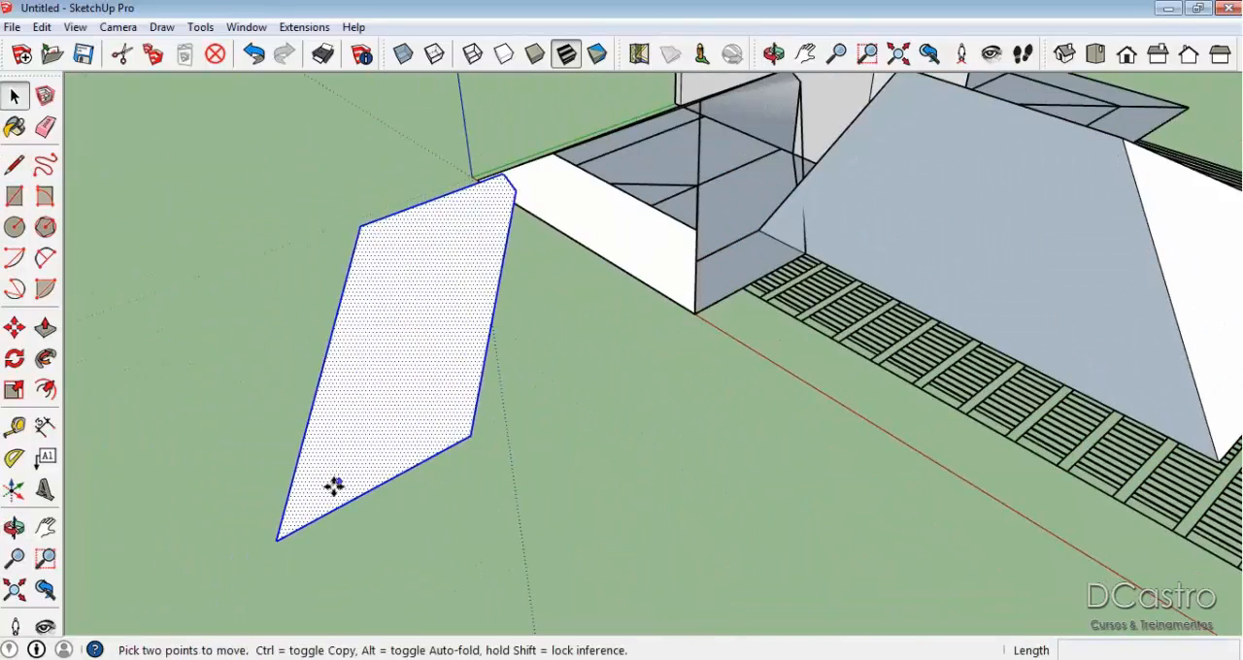
left_click(278, 539)
scroll(715, 305, "up", 5)
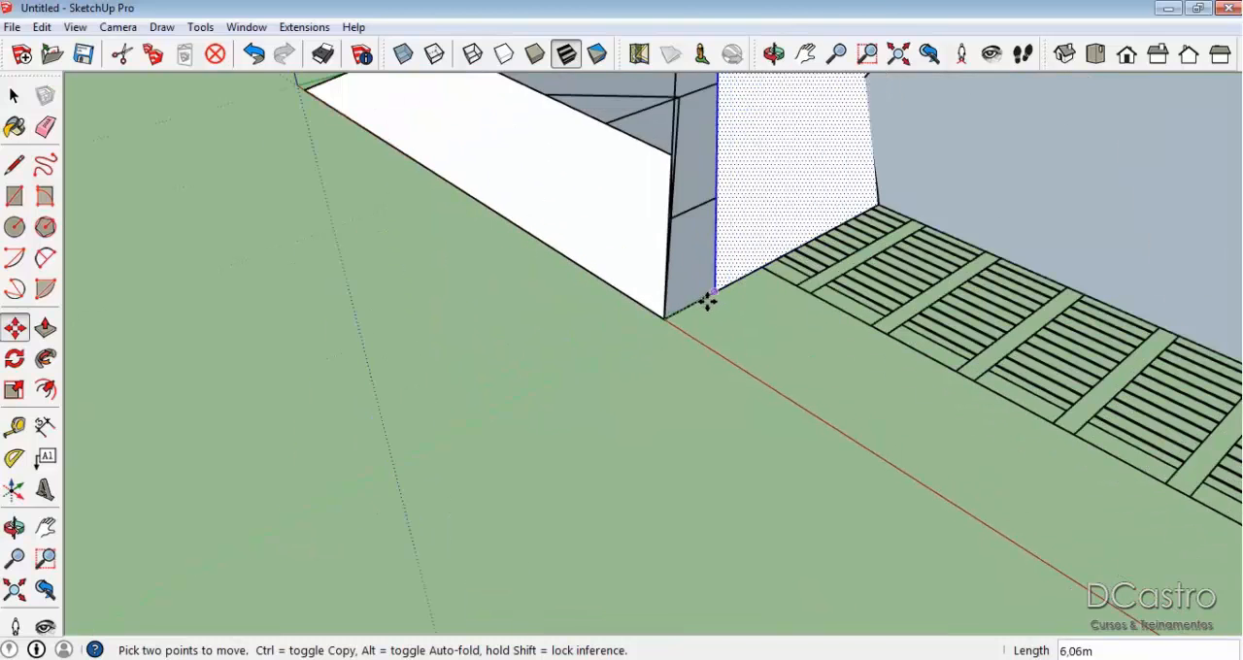
left_click(644, 322)
key("space")
Redraw the edge of the small triangular face beside the tall block, from its top corner to its inner lower corner.
middle_click_drag(674, 399, 929, 287)
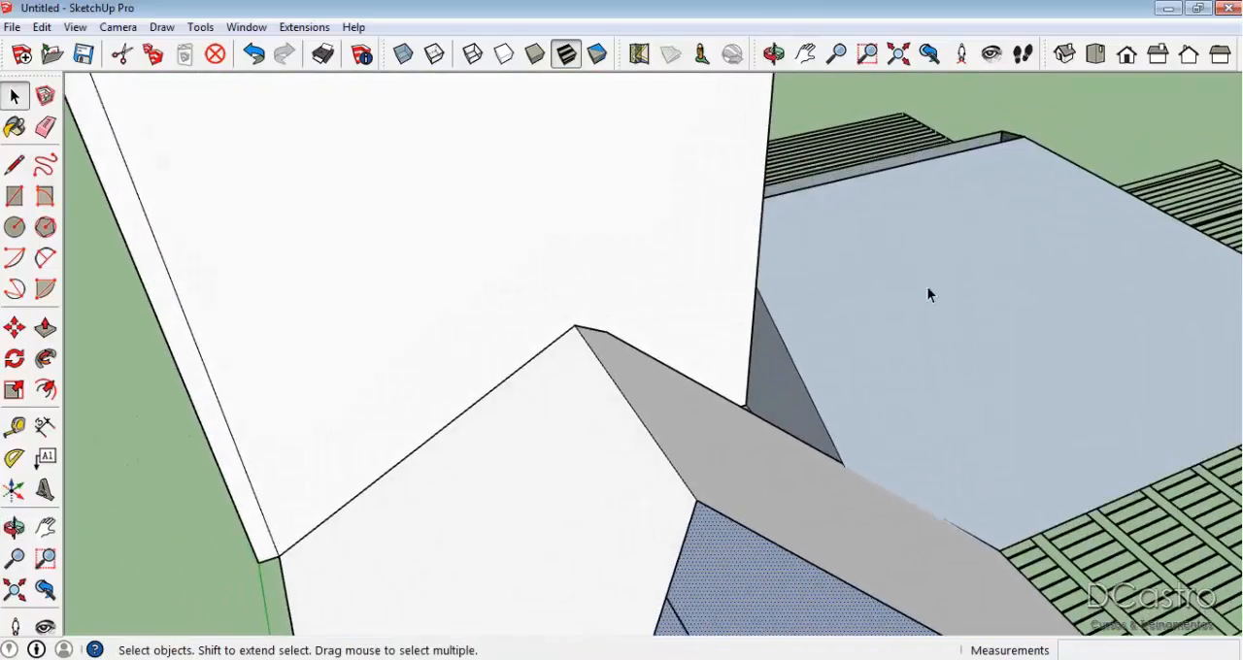
scroll(780, 344, "up", 3)
middle_click_drag(781, 344, 661, 385)
left_click(634, 406)
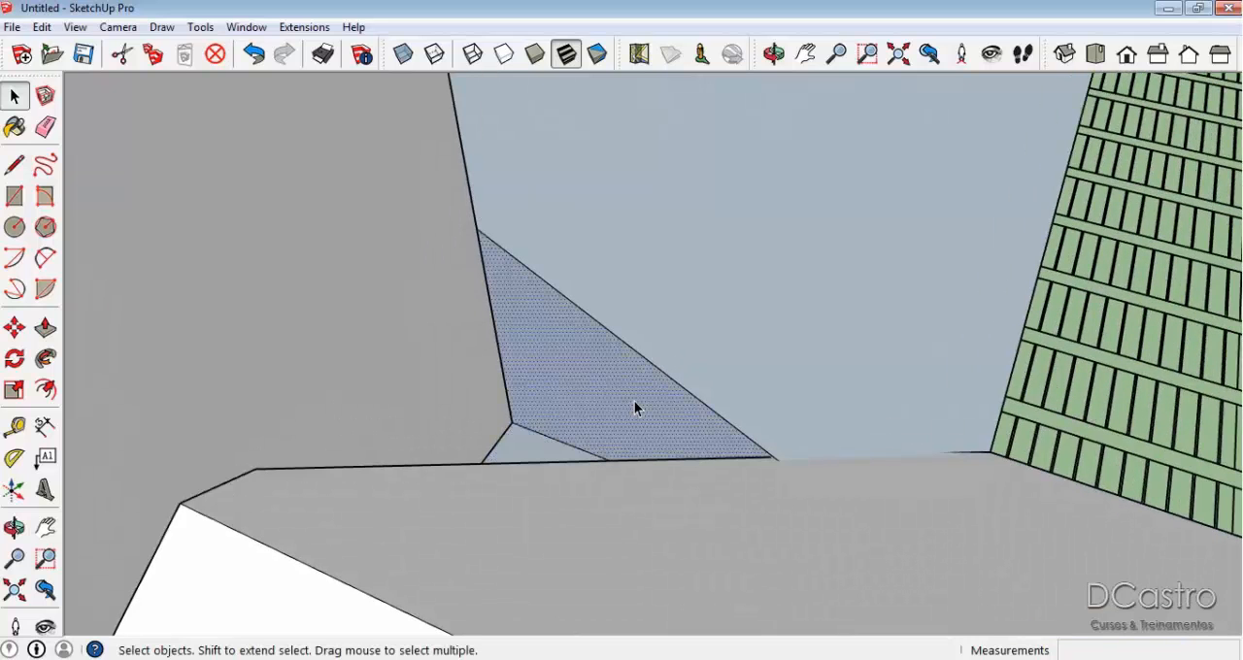
key("p")
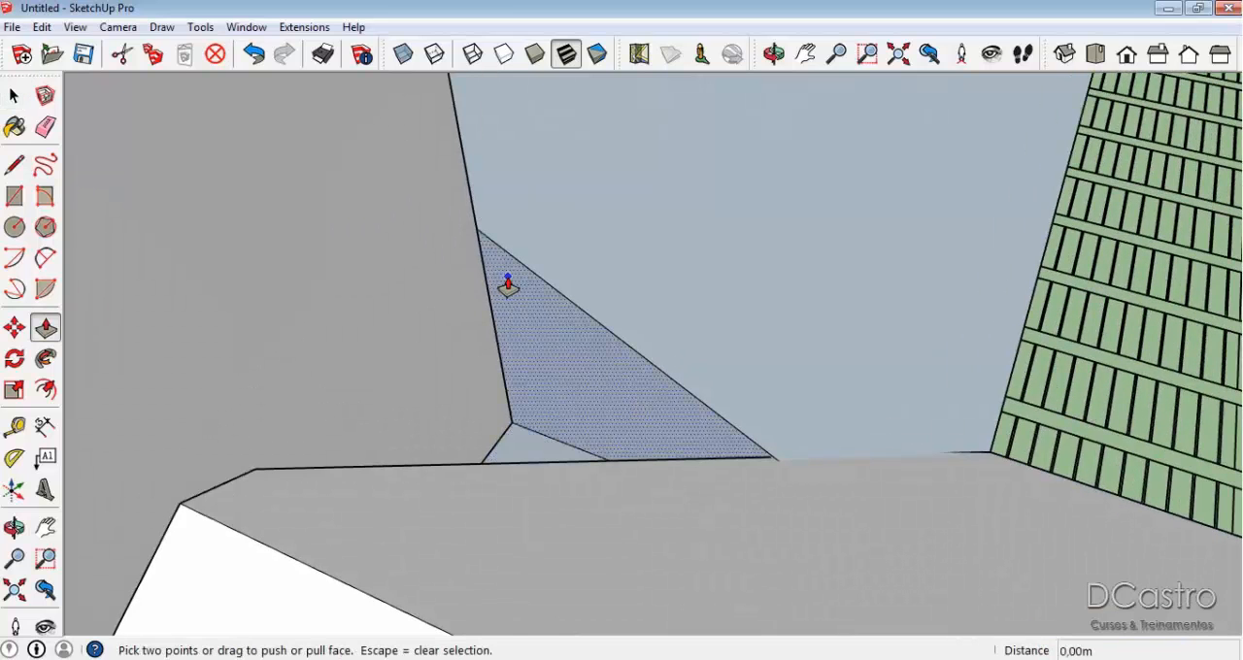
key("l")
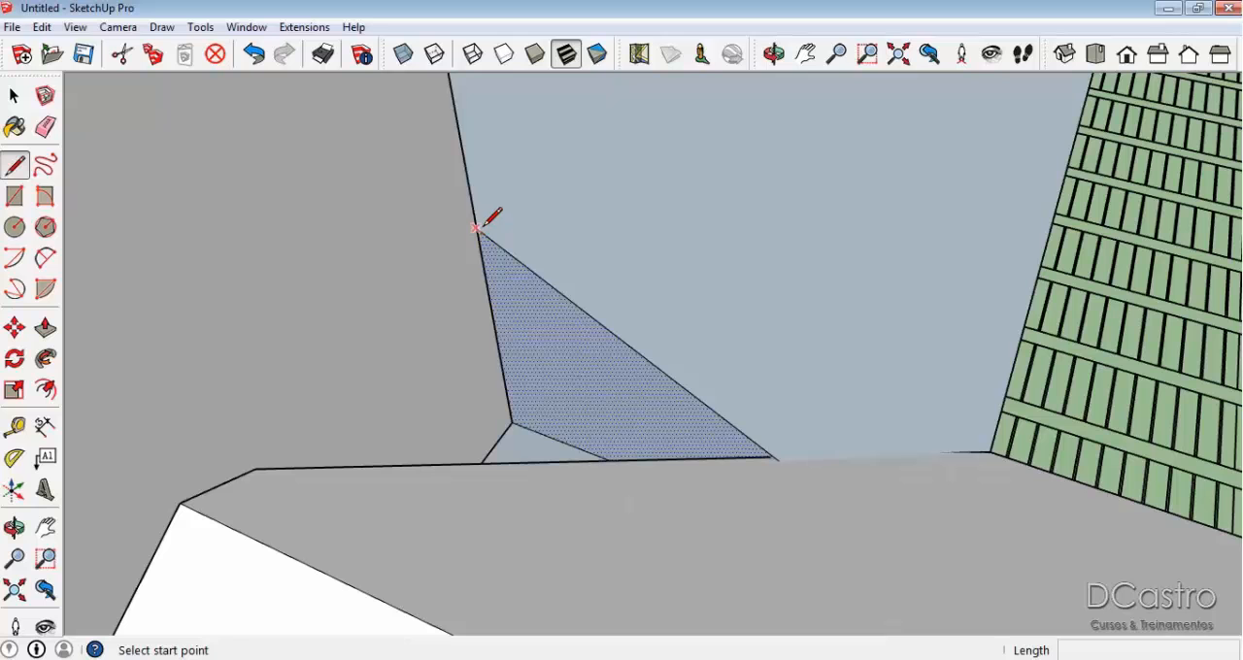
left_click(476, 228)
left_click(512, 422)
scroll(524, 413, "down", 2)
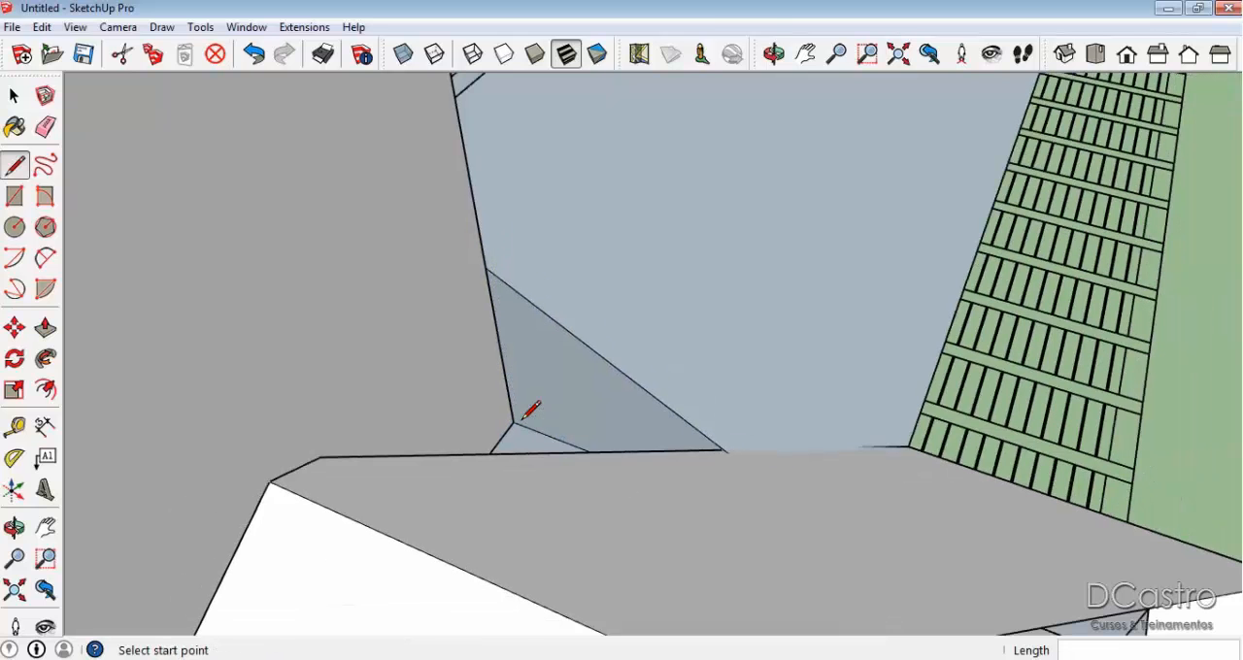
Push the small triangular face back about 1.36 m to the front wing's ridge, extending the adjoining slope.
key("p")
left_click(508, 375)
key("Escape")
left_click(516, 346)
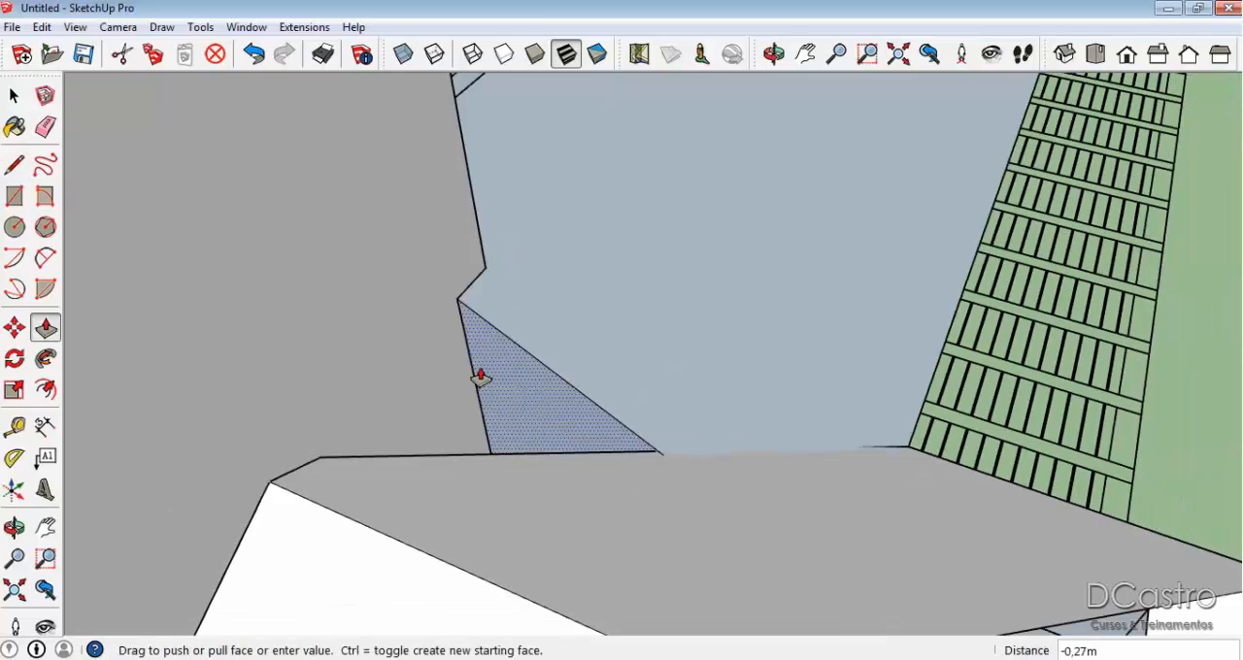
scroll(479, 377, "down", 2)
middle_click_drag(477, 378, 500, 369)
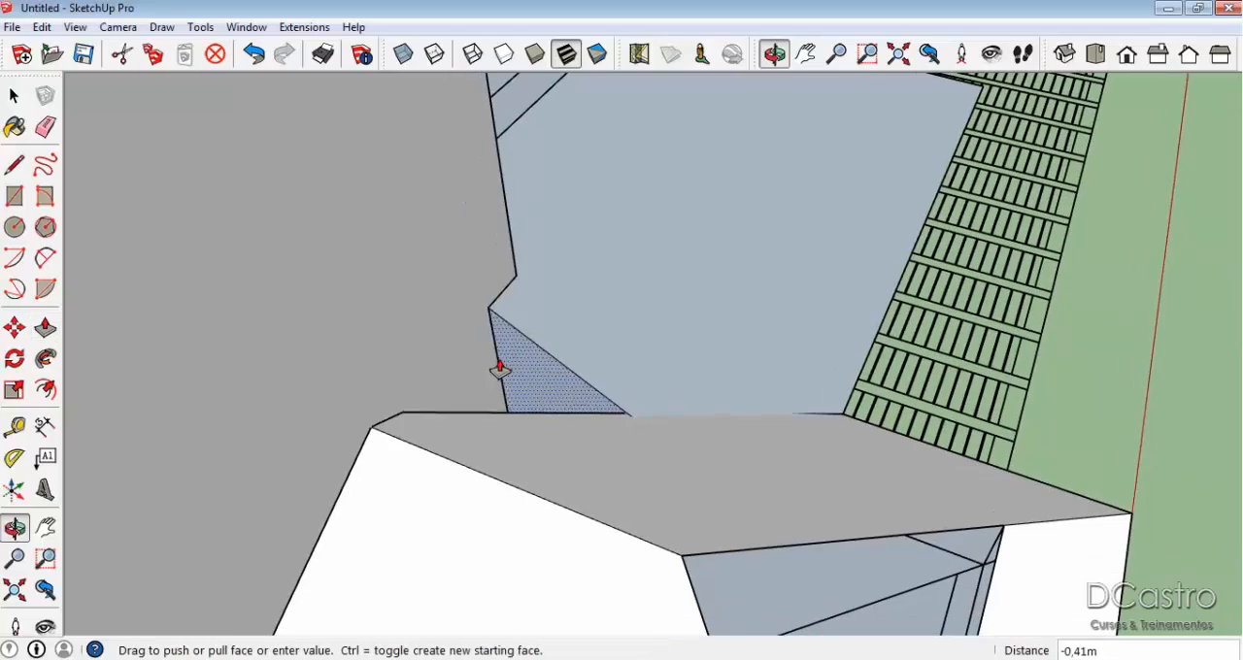
left_click(393, 427)
mouse_move(393, 427)
middle_mouse_down()
mouse_move(518, 436)
mouse_move(825, 313)
mouse_move(562, 306)
mouse_move(647, 314)
middle_mouse_up()
Draw the valley edge from the eave's inner corner up to the ridge where the two wings meet.
key("l")
left_click(471, 491)
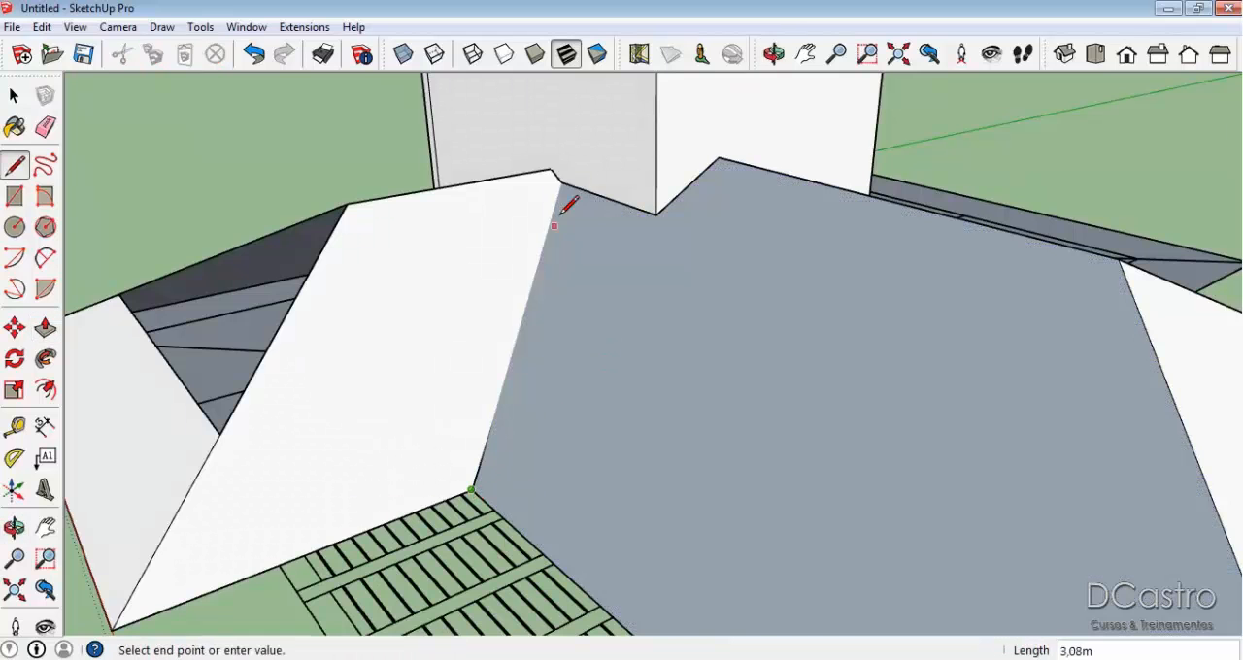
scroll(570, 178, "down", 3)
key("space")
Delete the leftover vertical faces and the slanted edge beneath the junction of the front wing and the adjoining slope.
left_click(603, 272)
middle_click_drag(602, 272, 674, 342)
scroll(669, 344, "up", 2)
left_click(542, 352)
key("Delete")
middle_click_drag(541, 349, 597, 345)
key("e")
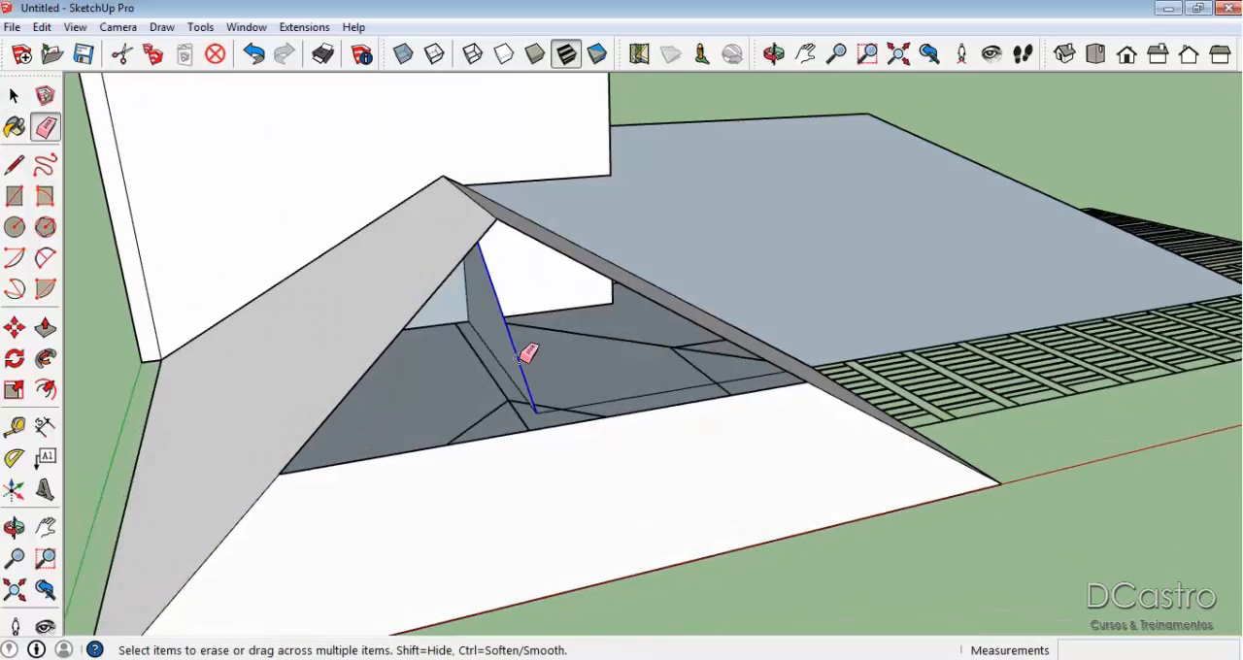
left_click(527, 353)
left_click_drag(488, 307, 463, 296)
mouse_move(604, 365)
middle_mouse_down()
mouse_move(634, 294)
mouse_move(613, 318)
middle_mouse_up()
key("space")
left_click(534, 285)
key("Delete")
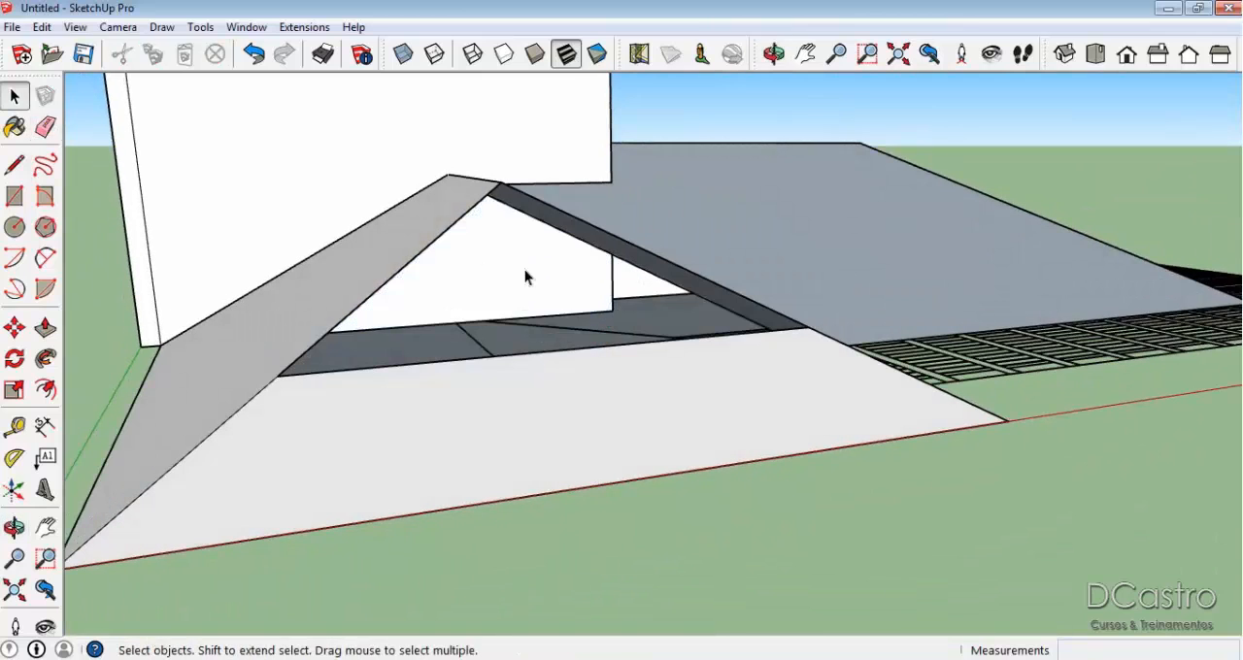
Reverse the adjoining wing's large slope face so its white side points outward.
middle_click_drag(861, 217, 779, 302)
right_click(779, 302)
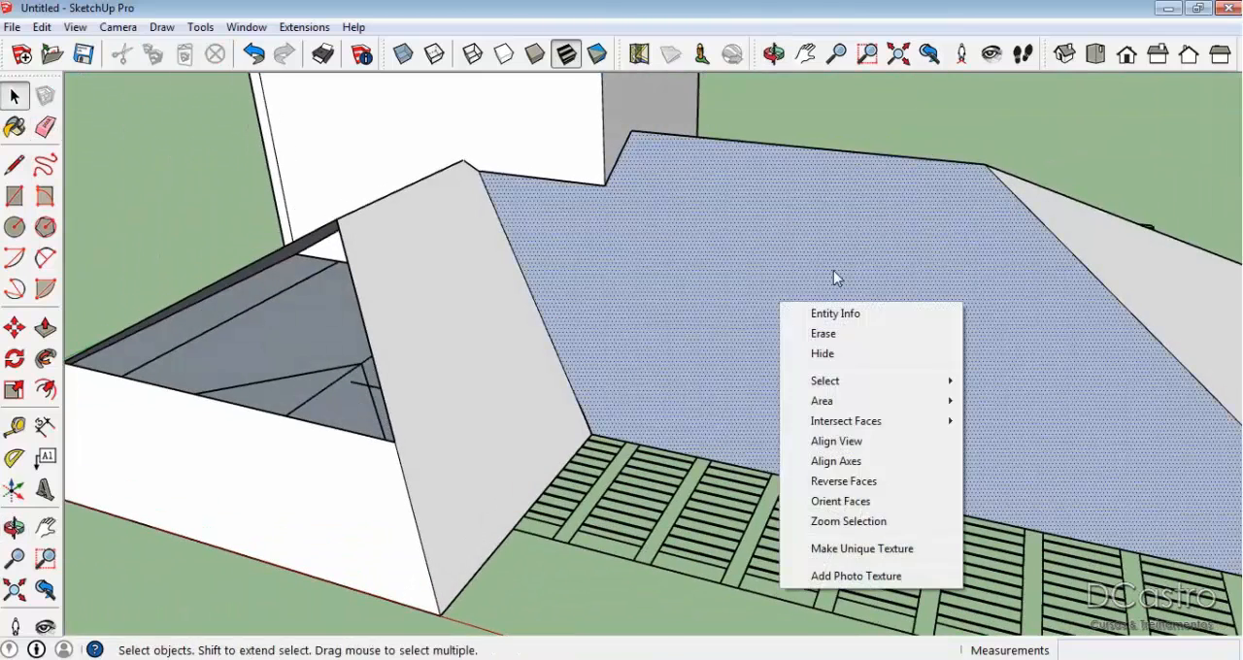
left_click(843, 482)
Delete the vertical faces beneath the adjoining slope's ridge and hip, and erase the vertical edges left behind.
mouse_move(538, 124)
middle_mouse_down()
mouse_move(768, 233)
mouse_move(152, 308)
mouse_move(564, 311)
mouse_move(514, 347)
middle_mouse_up()
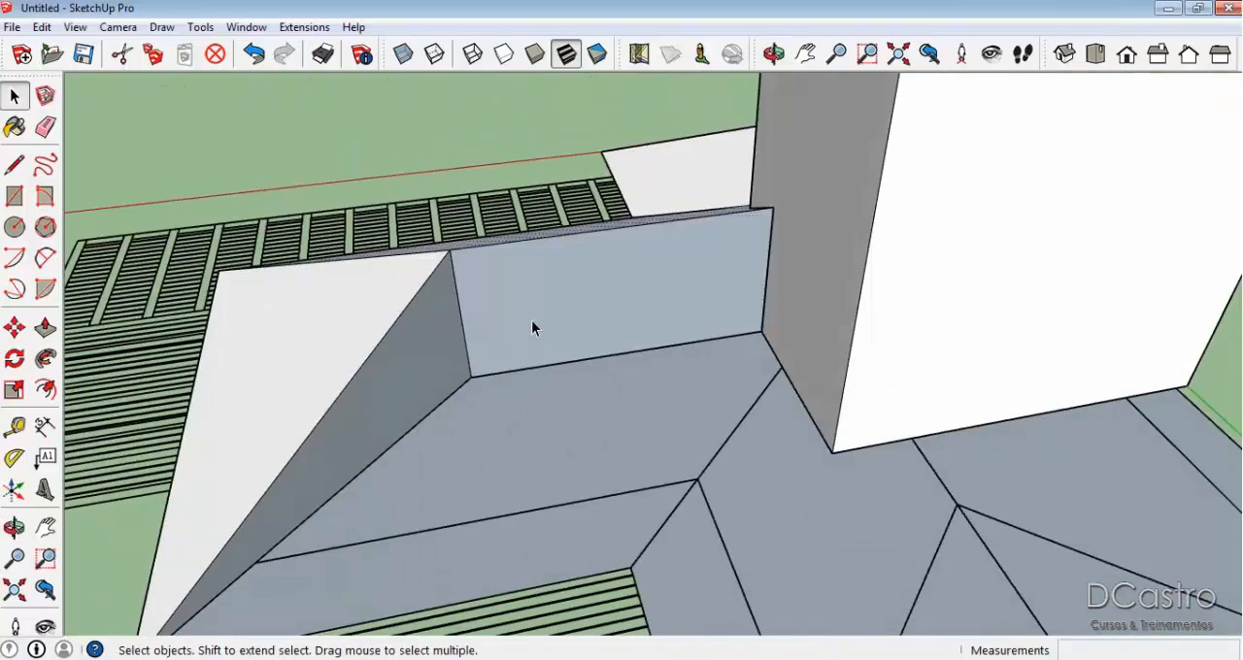
key("Delete")
key("Delete")
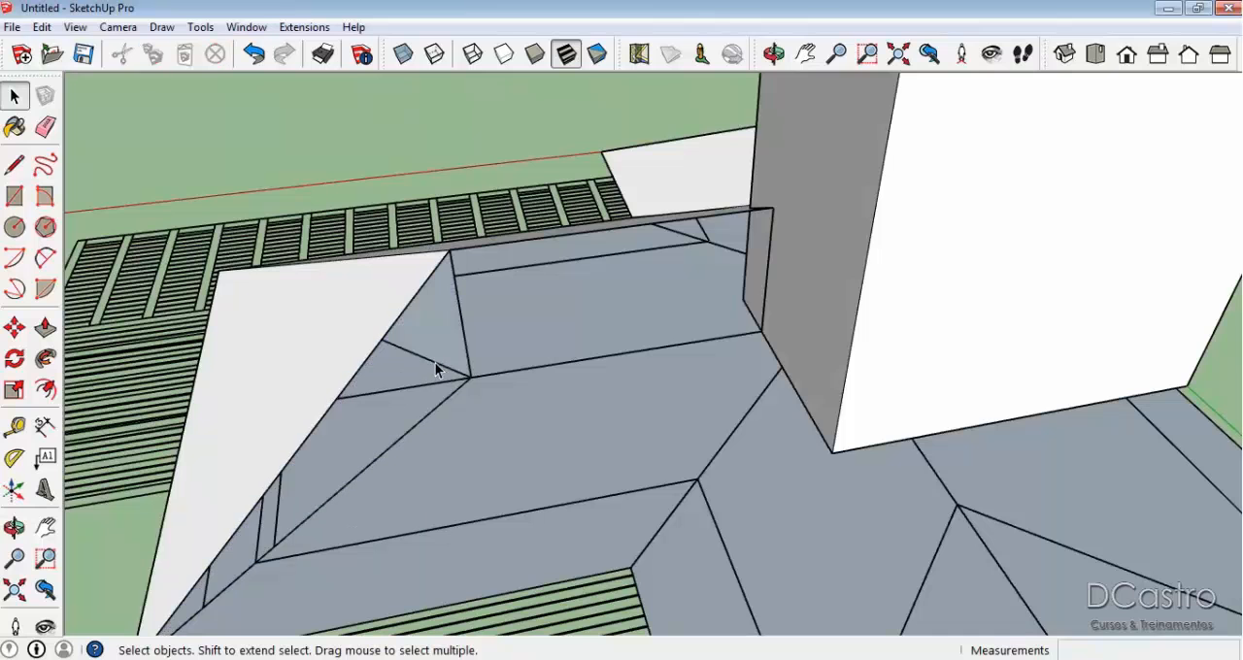
key("e")
left_click(463, 355)
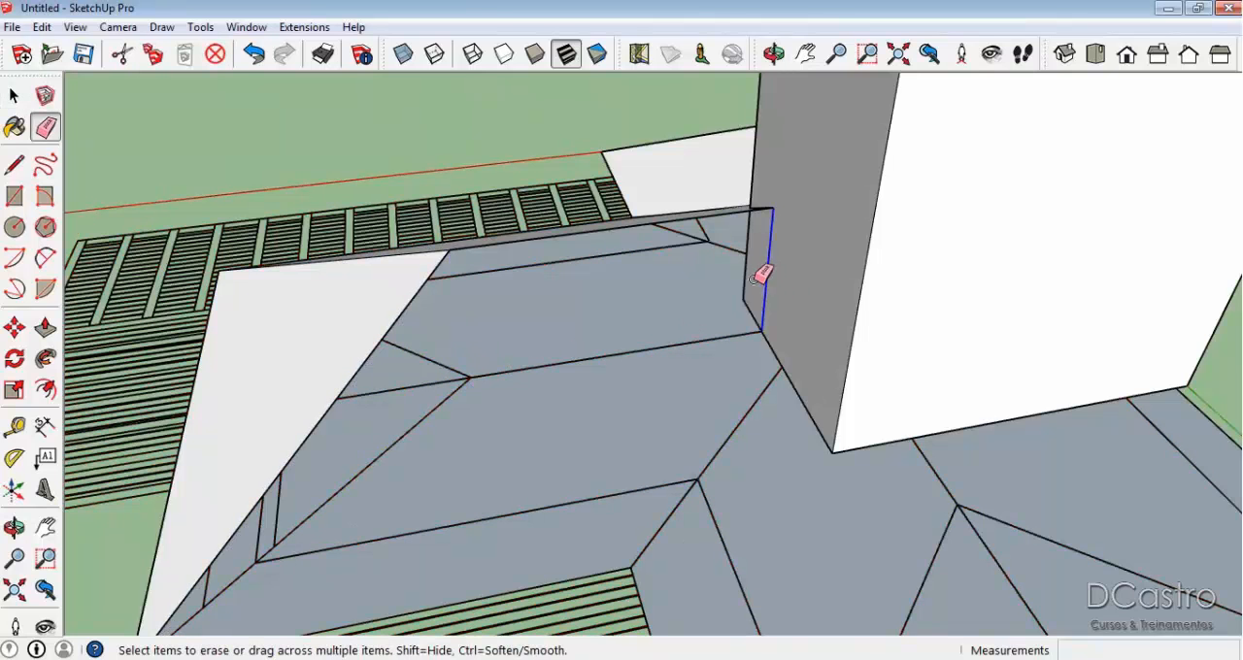
middle_click_drag(632, 360, 632, 269)
scroll(602, 320, "up", 3)
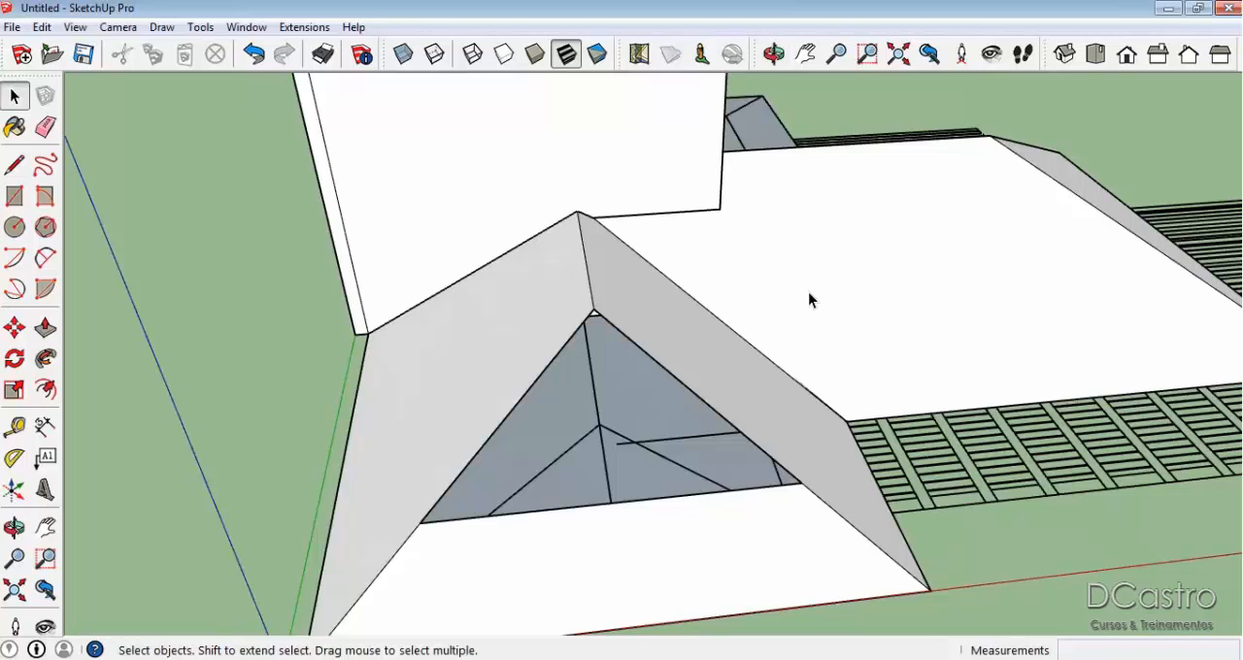
Draw a vertical line about 0.50 m from the plan's hip line up to the roof hip, and continue it across the hip end face along the green axis.
key("e")
mouse_move(725, 388)
middle_mouse_down()
mouse_move(690, 439)
mouse_move(833, 372)
mouse_move(823, 383)
mouse_move(550, 339)
mouse_move(810, 327)
mouse_move(918, 354)
mouse_move(511, 275)
mouse_move(890, 310)
mouse_move(538, 386)
mouse_move(819, 381)
mouse_move(1043, 288)
mouse_move(353, 447)
mouse_move(741, 527)
middle_mouse_up()
scroll(670, 297, "up", 2)
key("space")
scroll(698, 292, "up", 4)
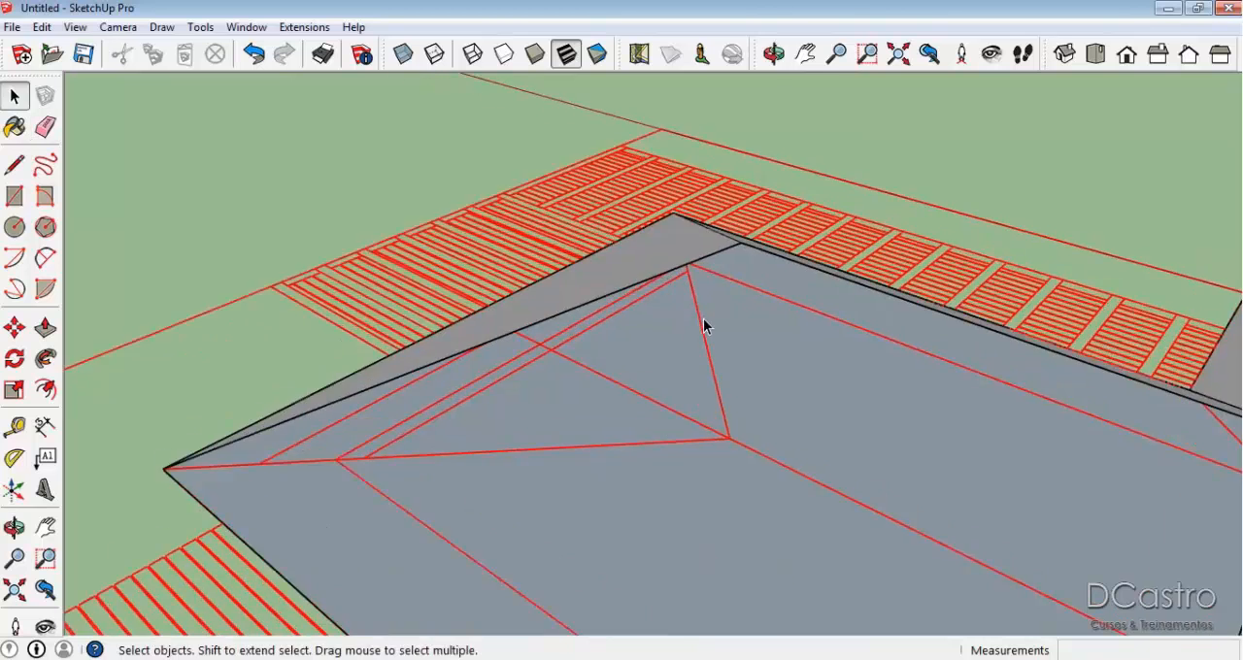
key("l")
left_click(684, 287)
middle_click_drag(692, 274, 682, 219)
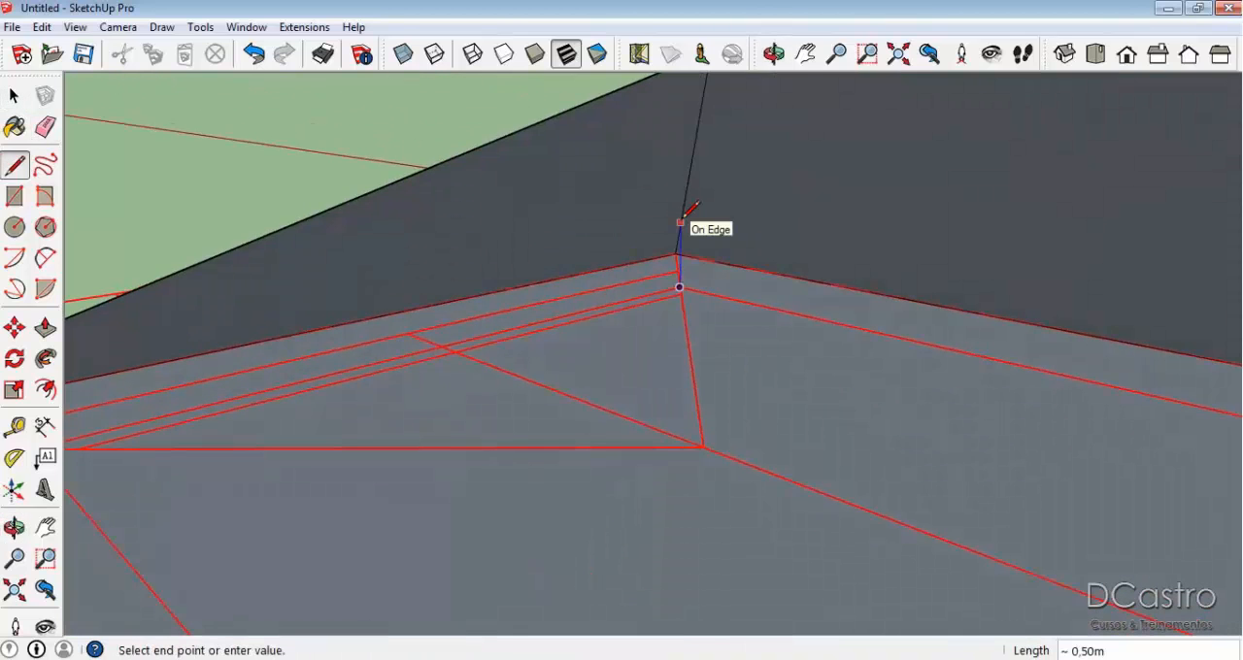
scroll(684, 216, "down", 2)
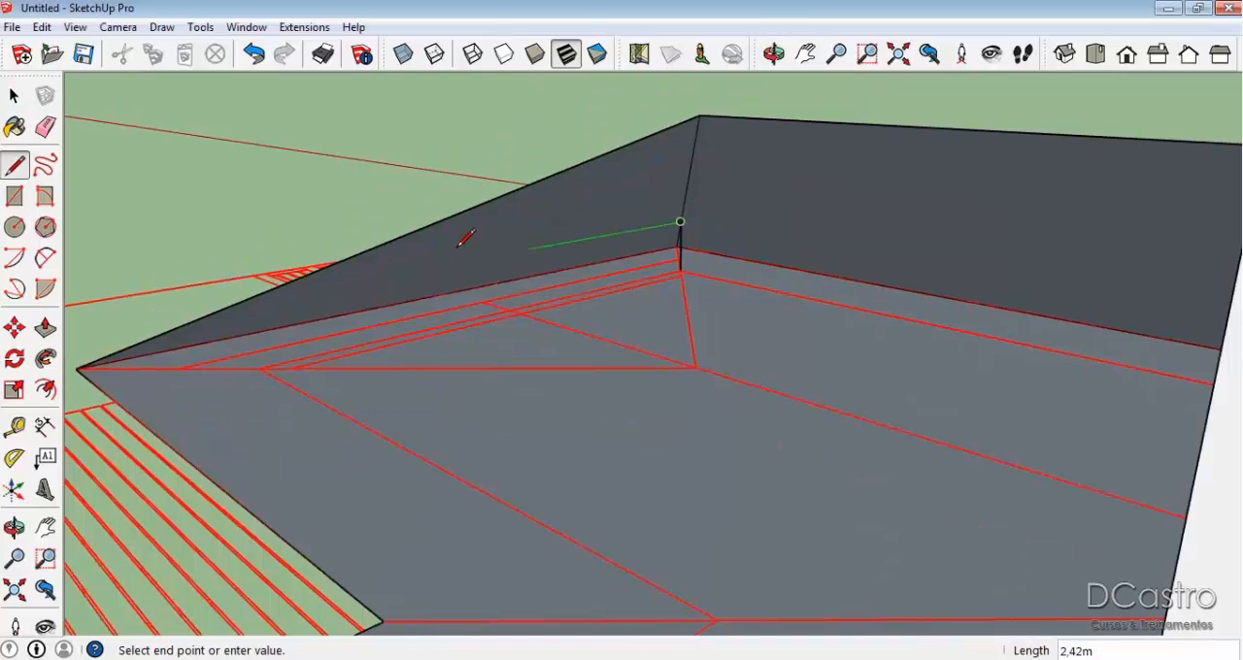
left_click(250, 299)
middle_click_drag(249, 300, 605, 323)
Delete the upper part of the split hip end face and erase its leftover edges.
key("space")
left_click(603, 323)
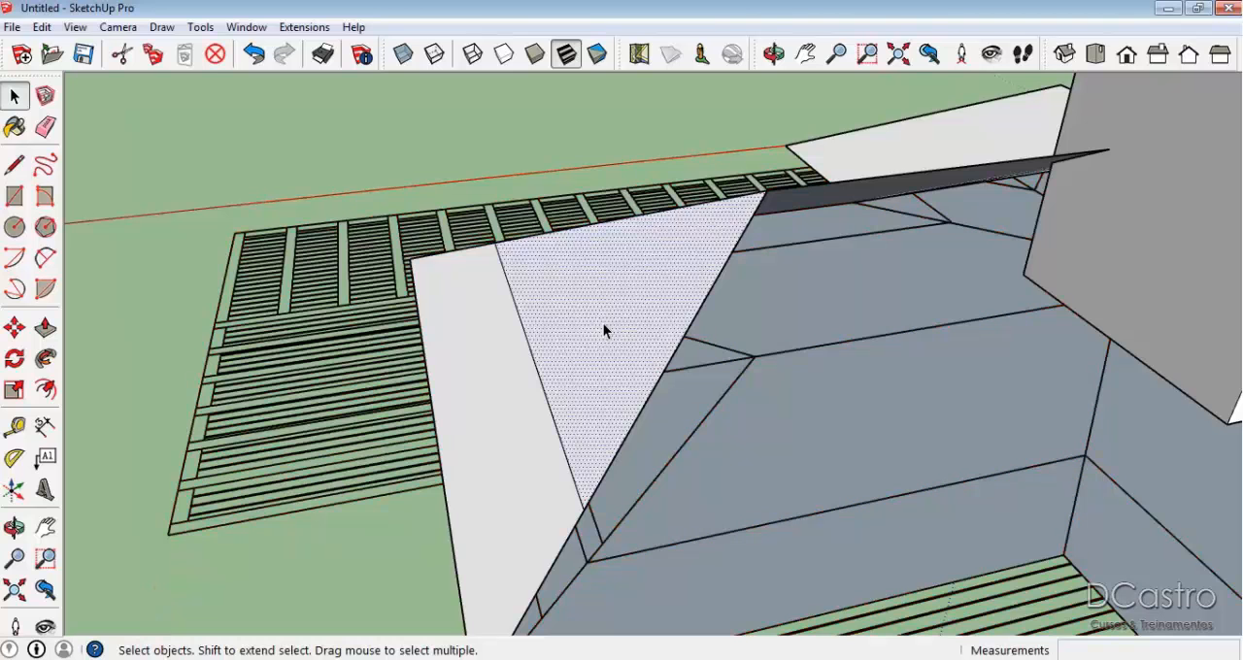
key("Delete")
key("e")
left_click(692, 311)
mouse_move(691, 311)
middle_mouse_down()
mouse_move(557, 281)
mouse_move(712, 398)
mouse_move(920, 406)
middle_mouse_up()
scroll(512, 247, "up", 2)
left_click(513, 248)
scroll(524, 289, "down", 3)
Draw a 3.27 m line from the trimmed hip face's inner upper corner to the neighbouring slope's edge, and delete the triangular face it encloses.
key("l")
left_click(865, 449)
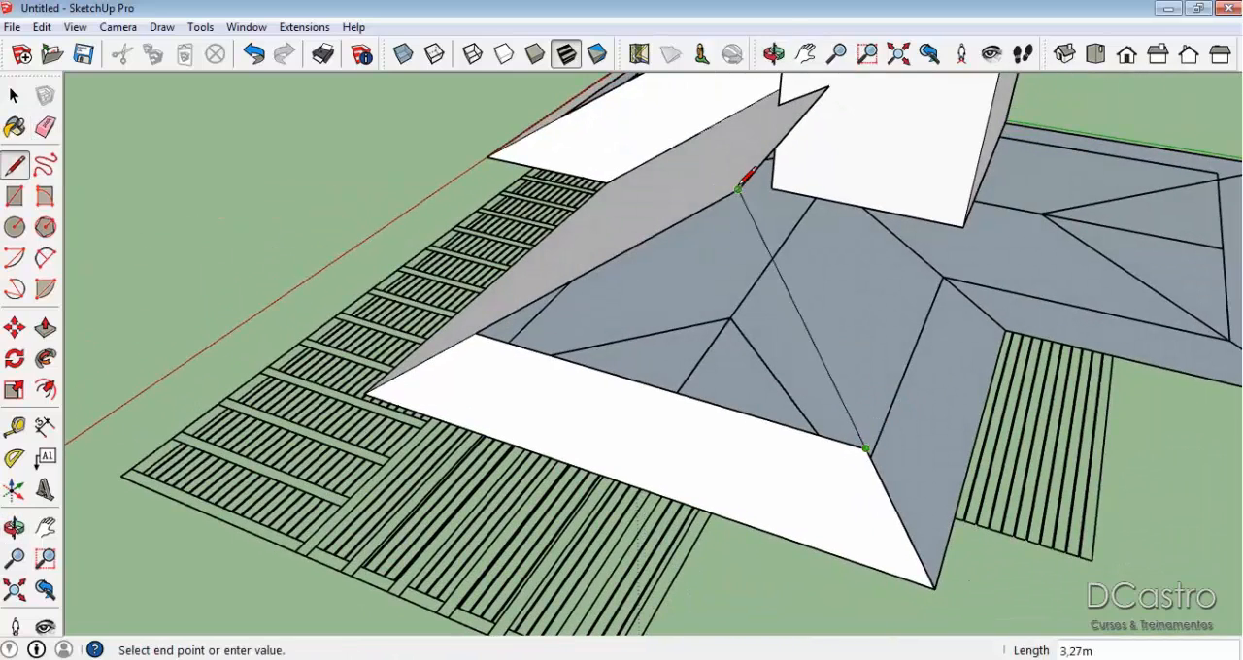
left_click(739, 189)
key("space")
left_click(731, 282)
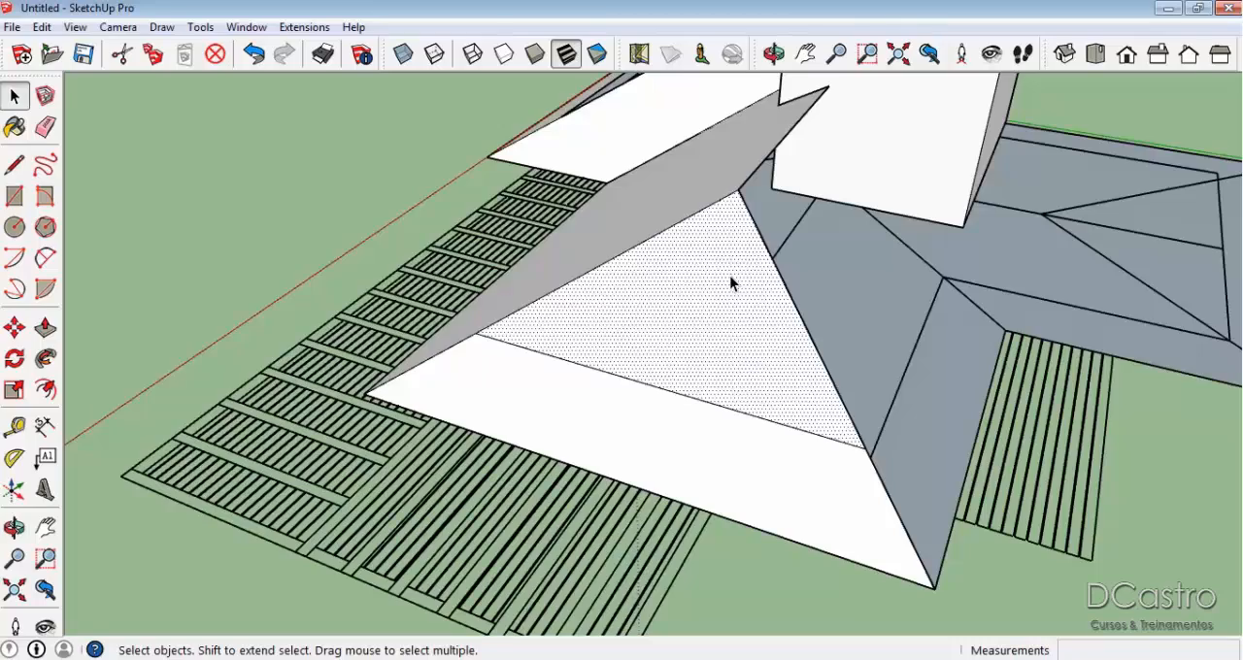
key("Delete")
scroll(741, 363, "down", 3)
middle_click_drag(745, 369, 670, 396)
scroll(670, 396, "up", 4)
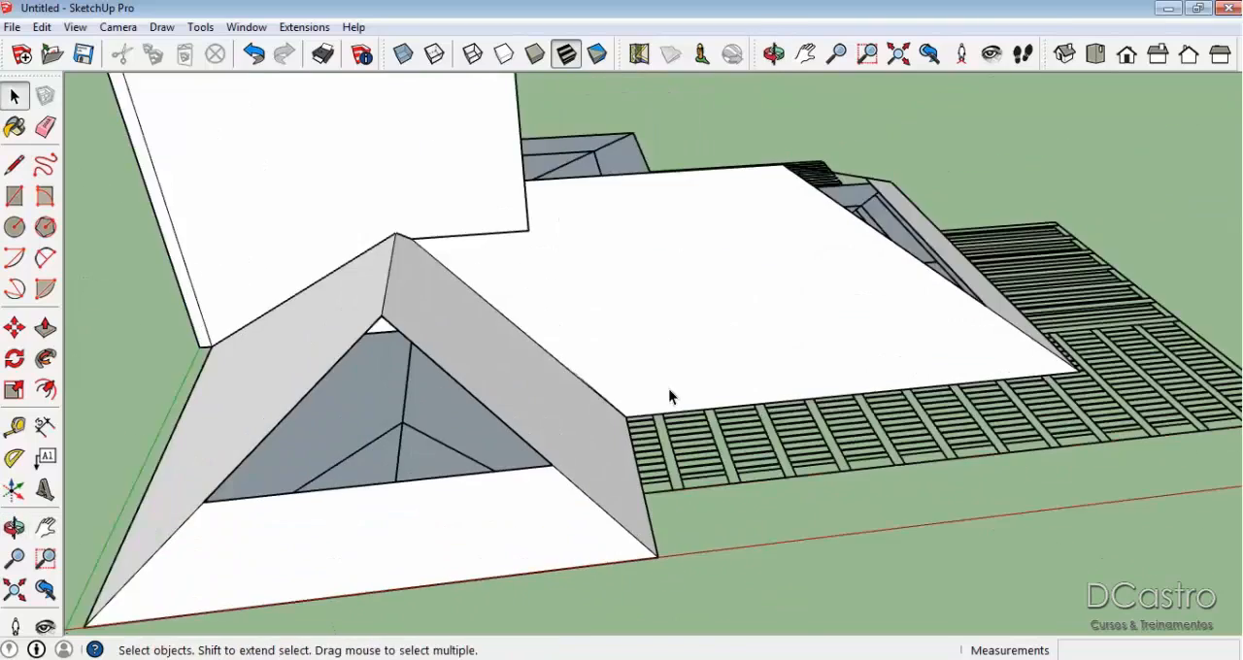
left_click(545, 274)
scroll(488, 293, "down", 3)
scroll(402, 303, "up", 3)
left_click(403, 303)
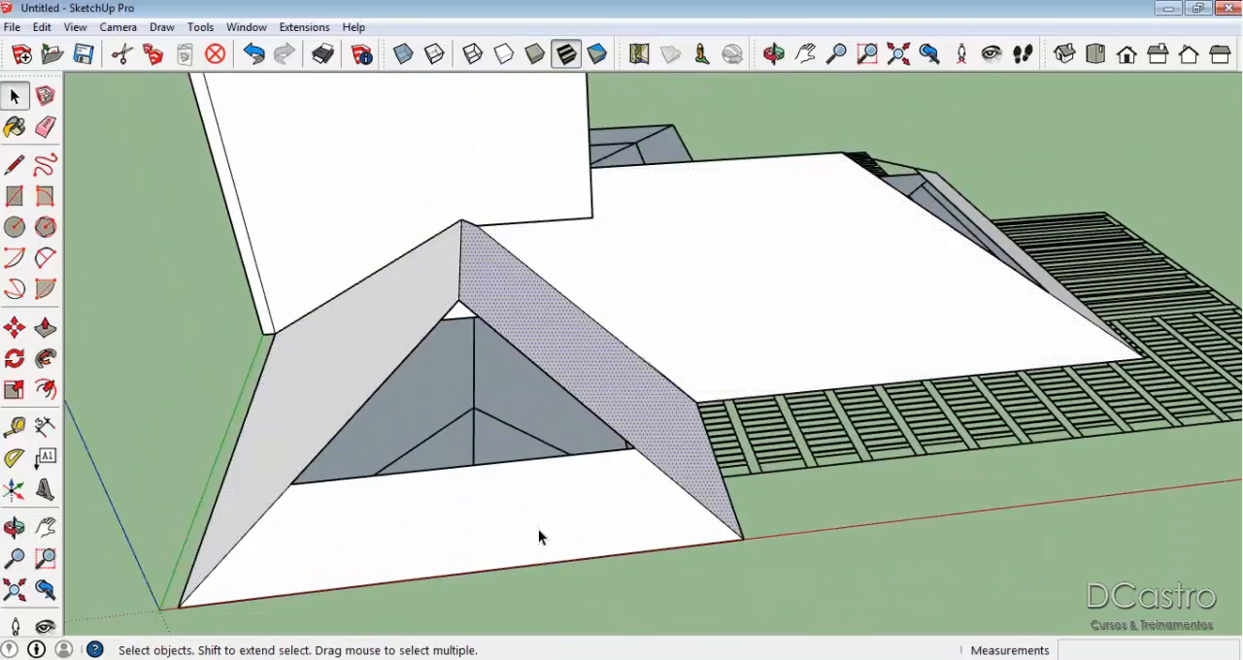
scroll(534, 511, "down", 2)
middle_click_drag(877, 380, 819, 292)
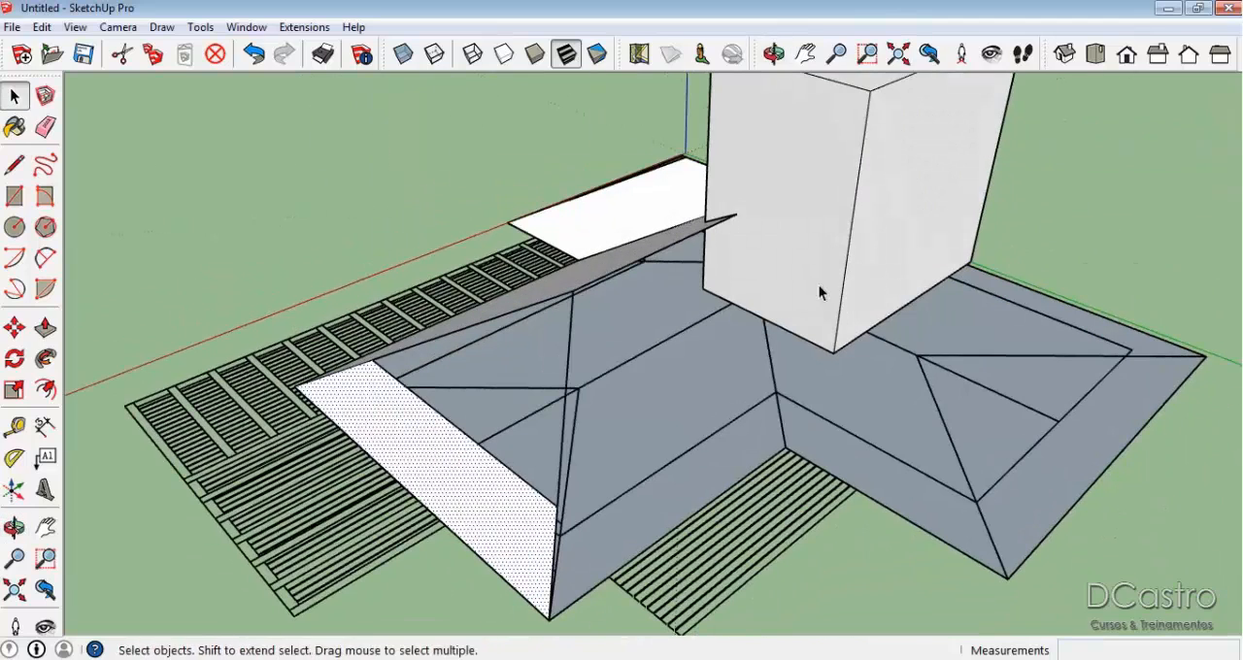
Draw a vertical line about 3.26 m up the tall block's wall from the plan's valley line at its base.
key("l")
left_click(764, 317)
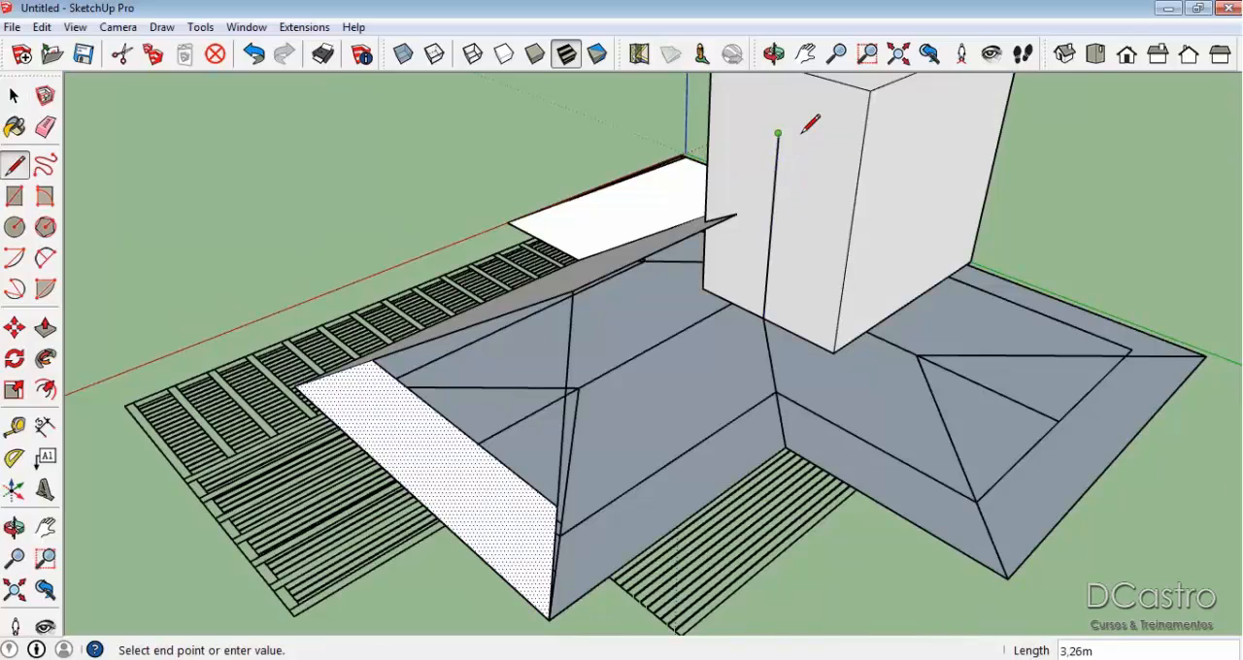
mouse_move(719, 284)
middle_mouse_down()
mouse_move(877, 324)
mouse_move(799, 402)
mouse_move(650, 352)
mouse_move(741, 355)
middle_mouse_up()
key("space")
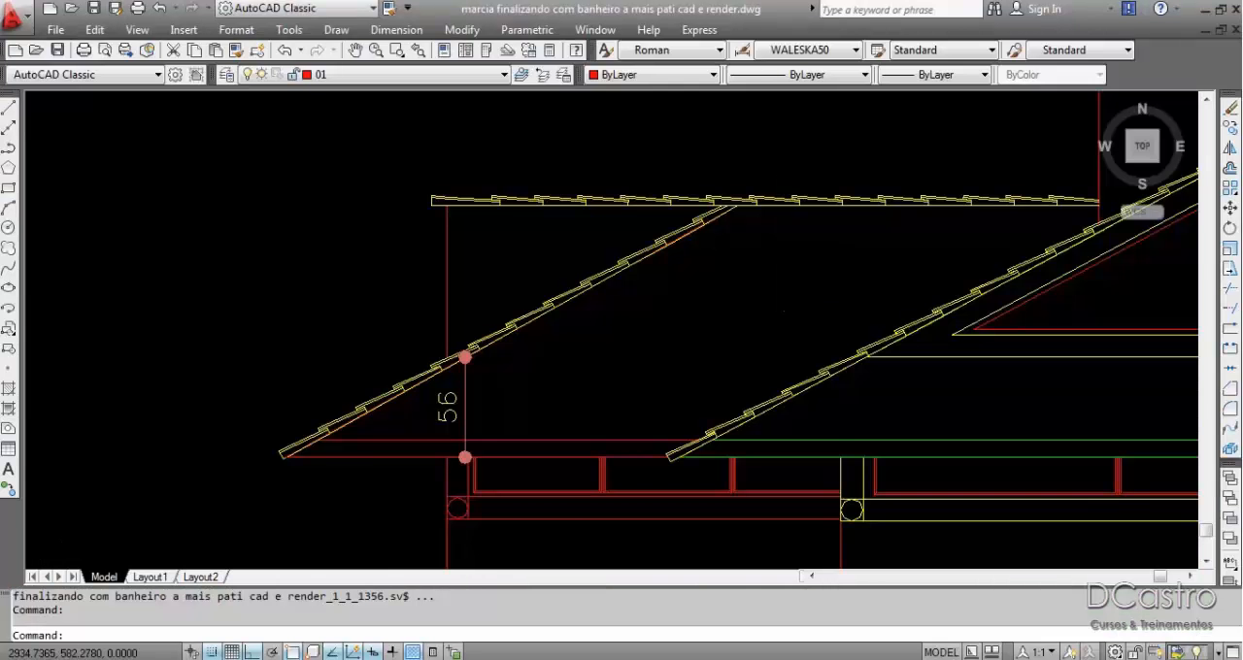
scroll(786, 261, "down", 4)
scroll(787, 260, "up", 5)
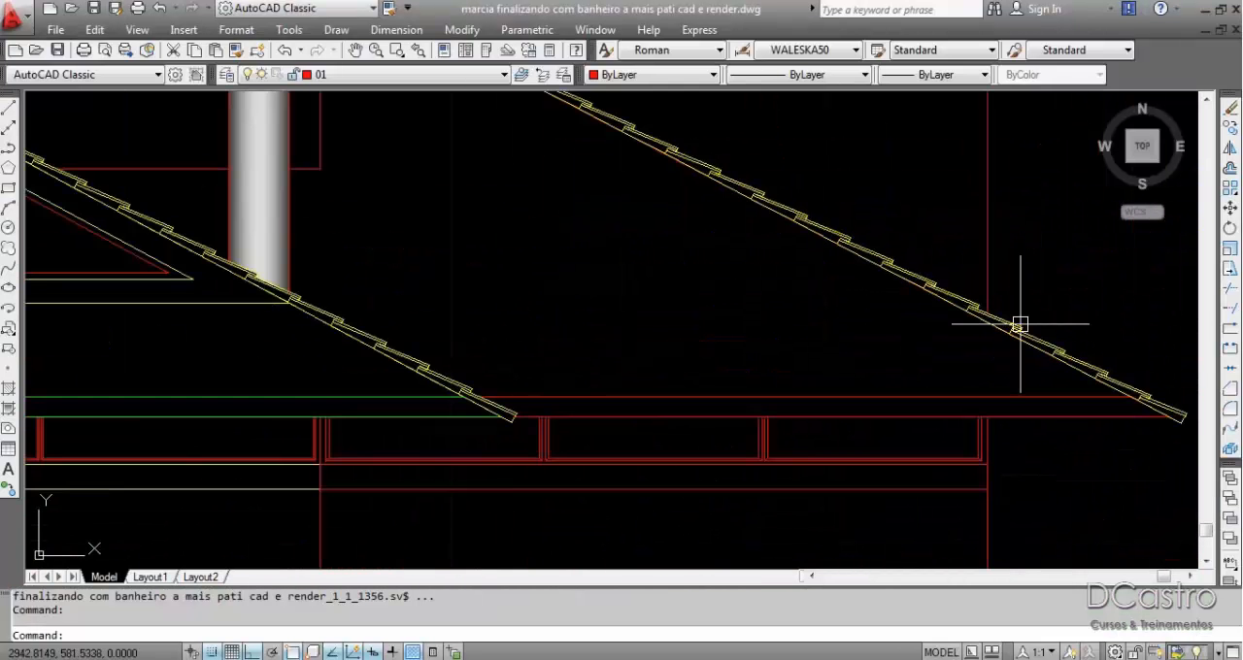
Switch to the AutoCAD elevation and draw a horizontal line 1 unit inward from where the eave line meets the roof slope's underside.
scroll(1020, 324, "down", 5)
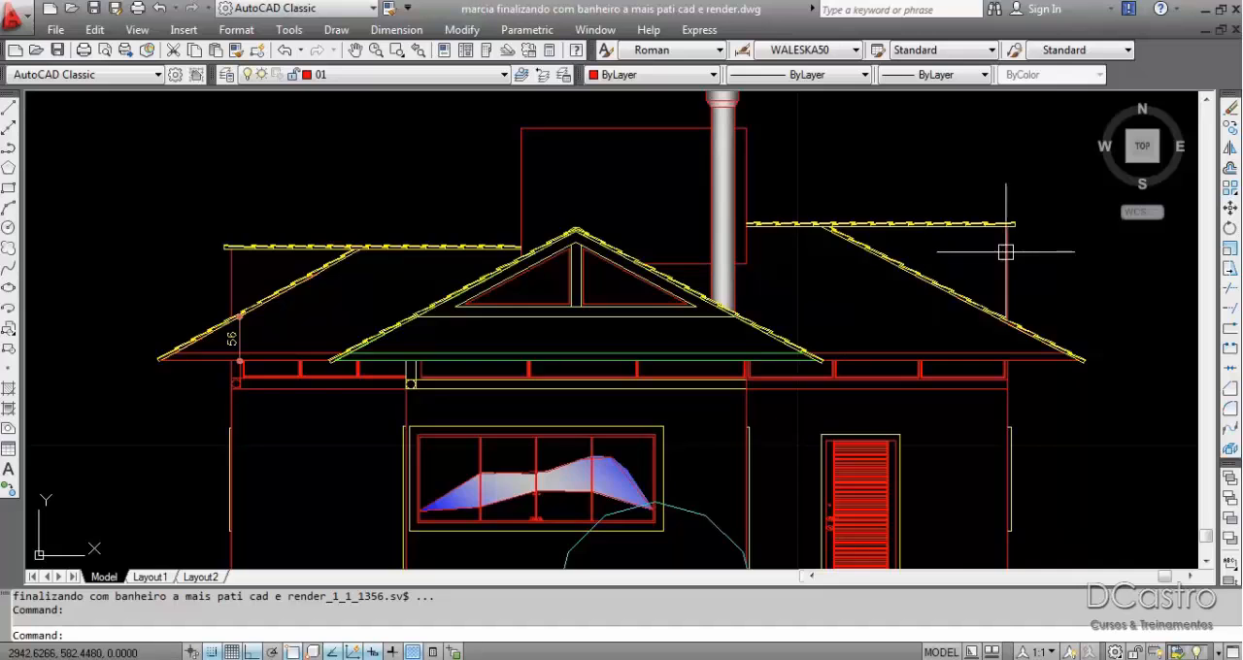
scroll(1105, 393, "up", 5)
middle_click_drag(1115, 304, 1139, 393)
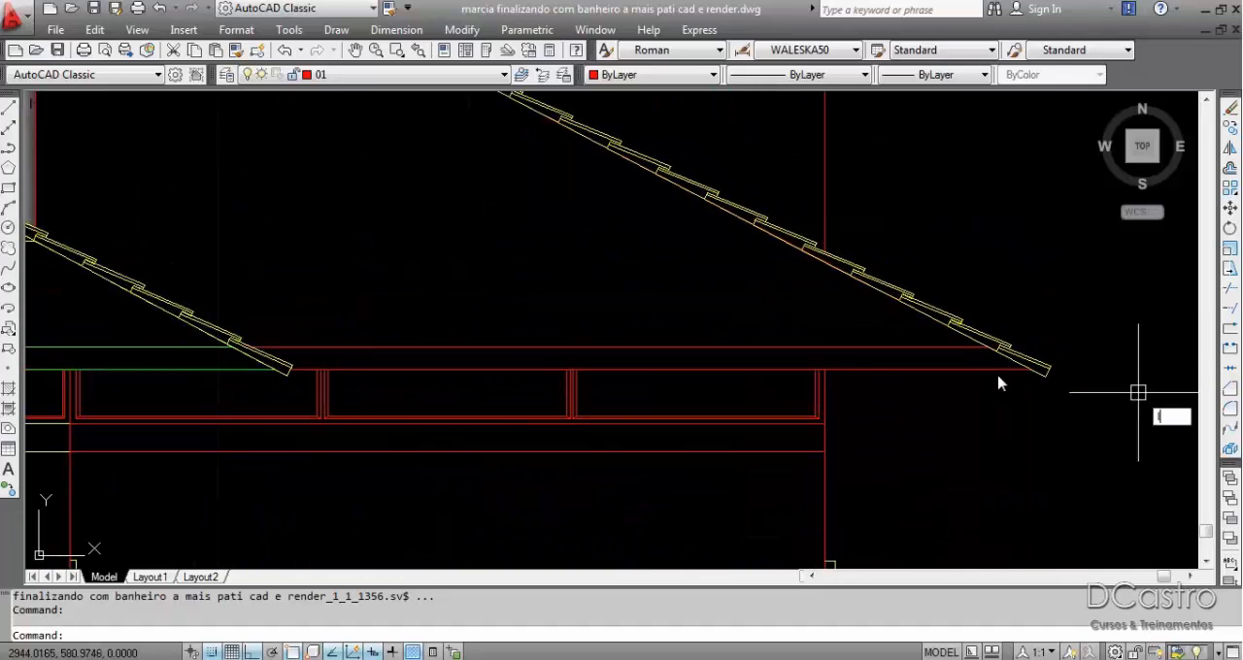
type("l")
key("Return")
scroll(1138, 393, "up", 3)
left_click(1061, 447)
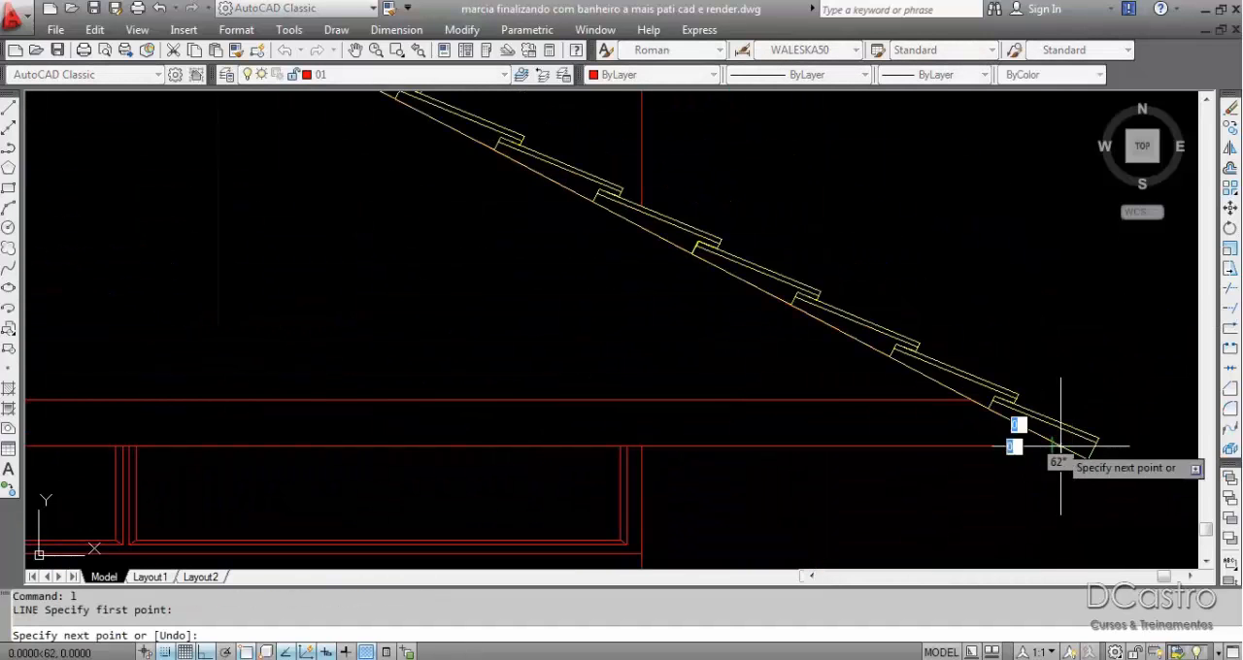
type("1")
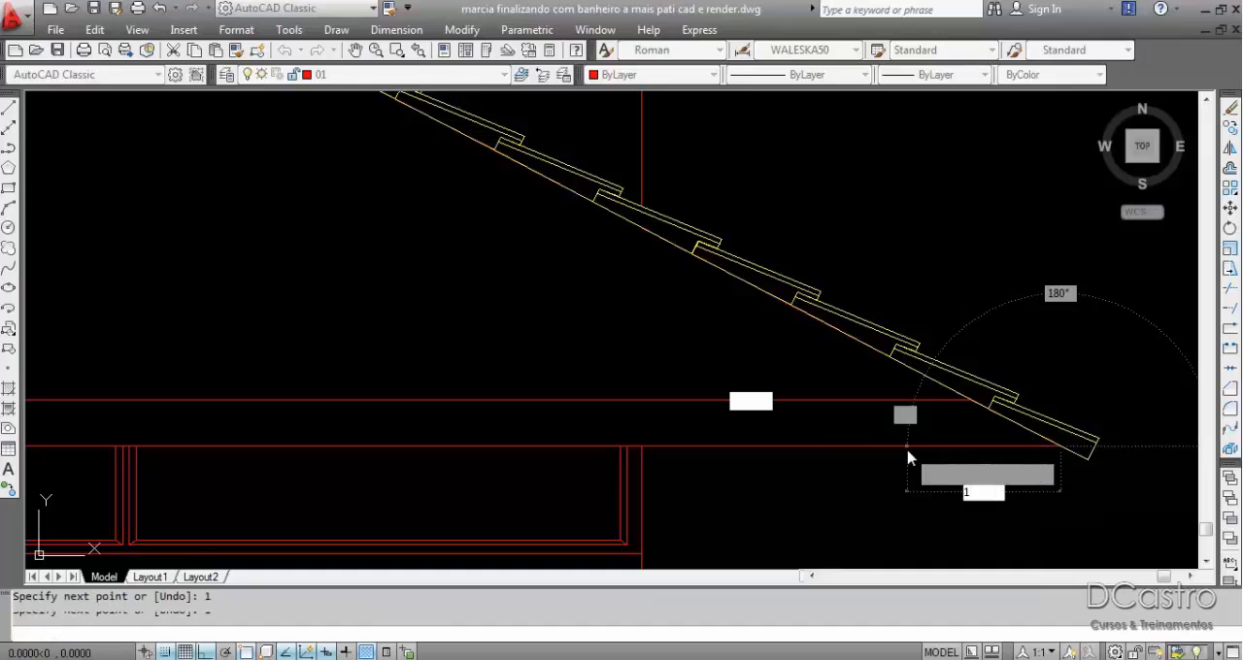
key("Return")
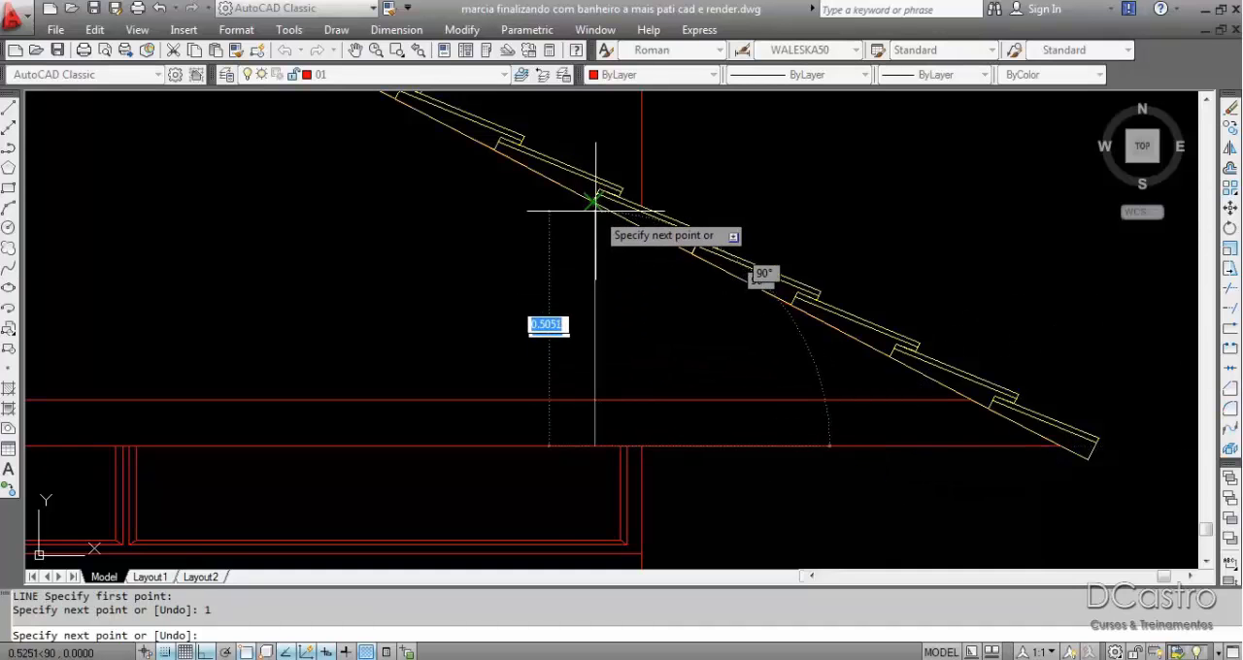
Draw a vertical line from the horizontal line's inner end up to the roof slope's underside, and trim its overshoot above the slope.
scroll(595, 199, "up", 3)
scroll(583, 194, "up", 5)
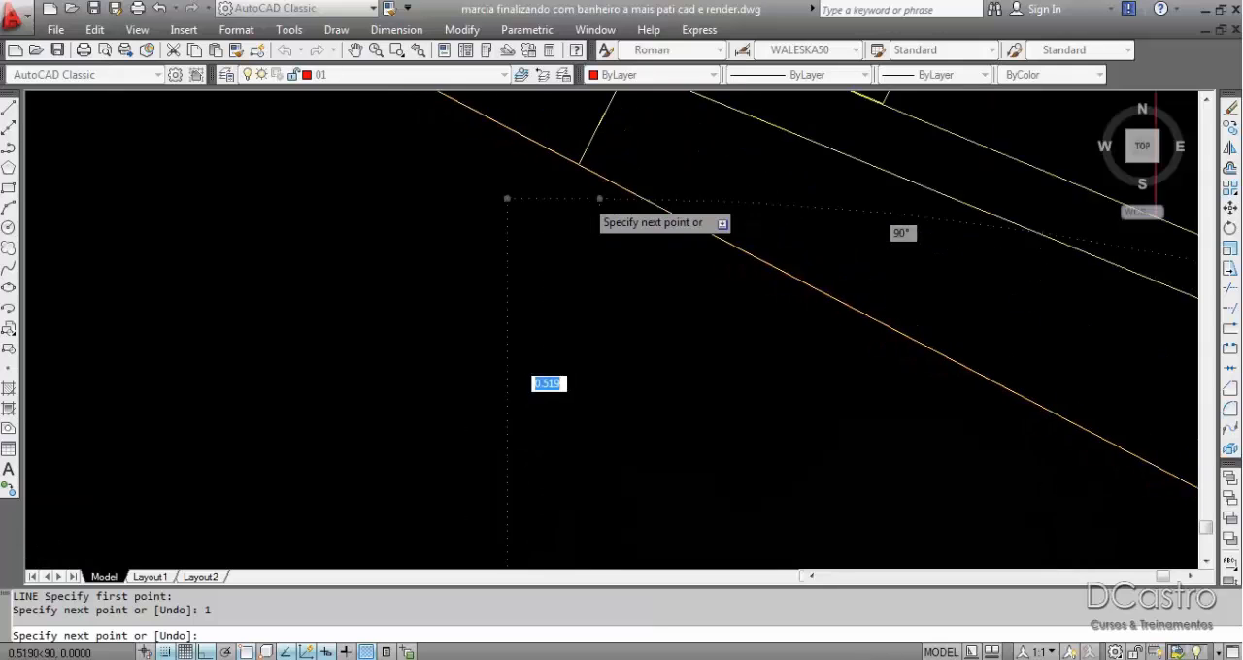
left_click(581, 146)
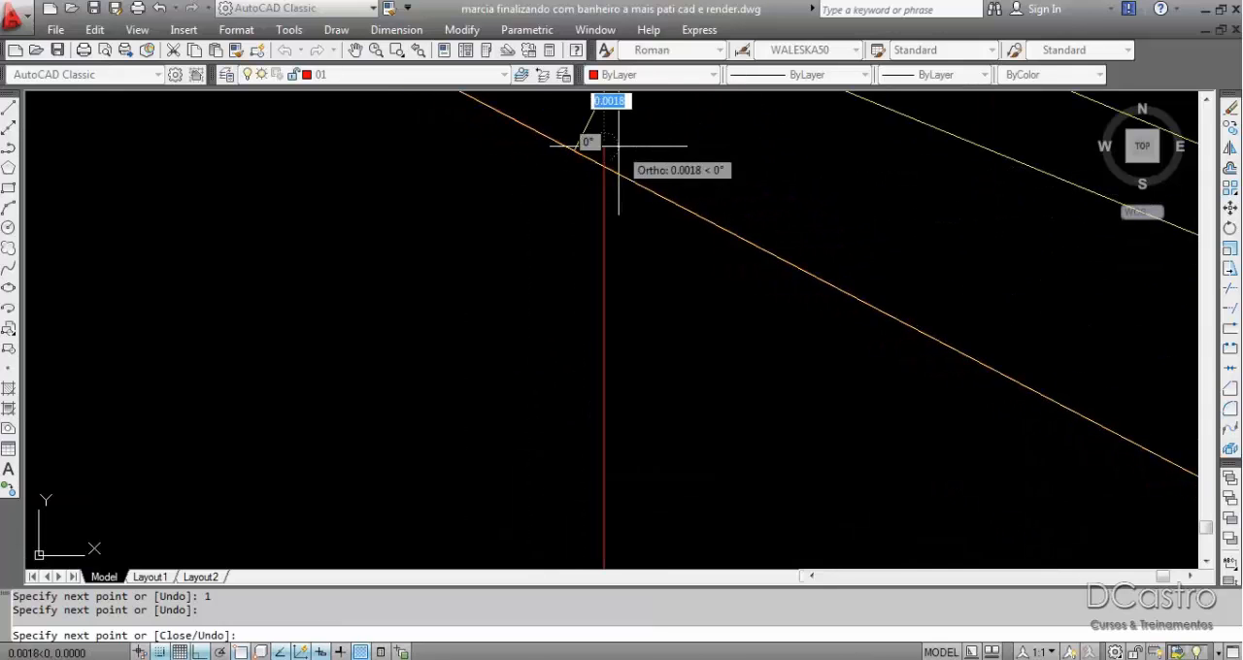
key("Return")
key("Return")
key("Return")
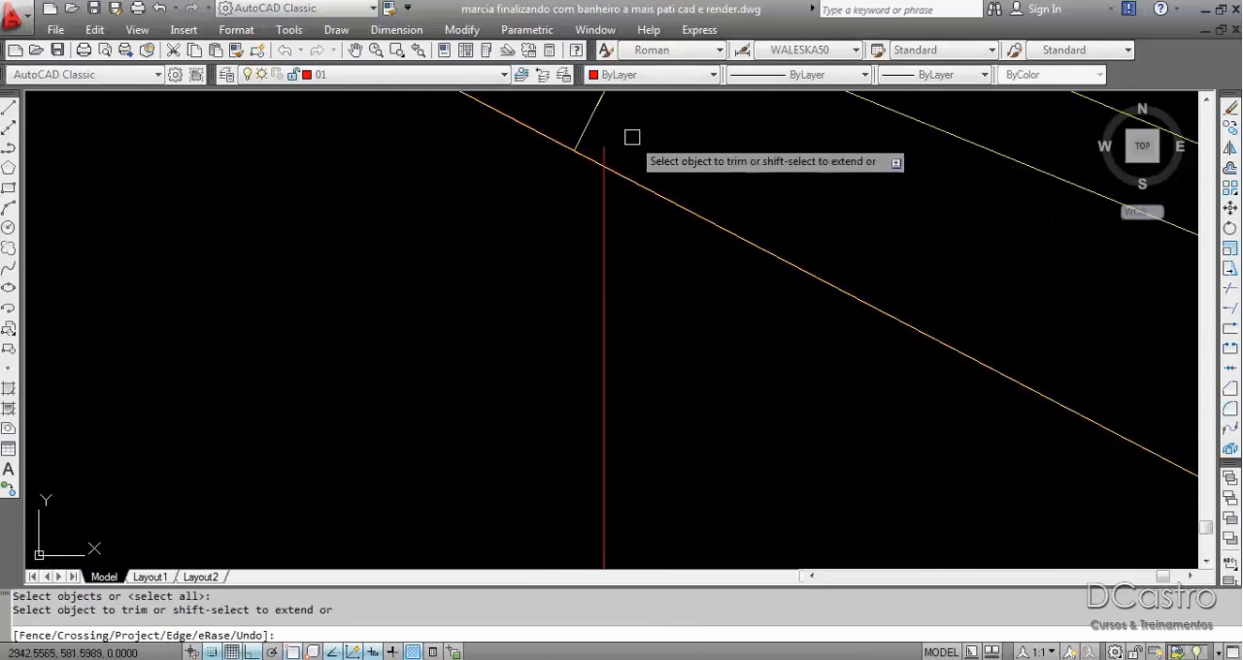
left_click(604, 145)
key("Return")
scroll(606, 144, "down", 7)
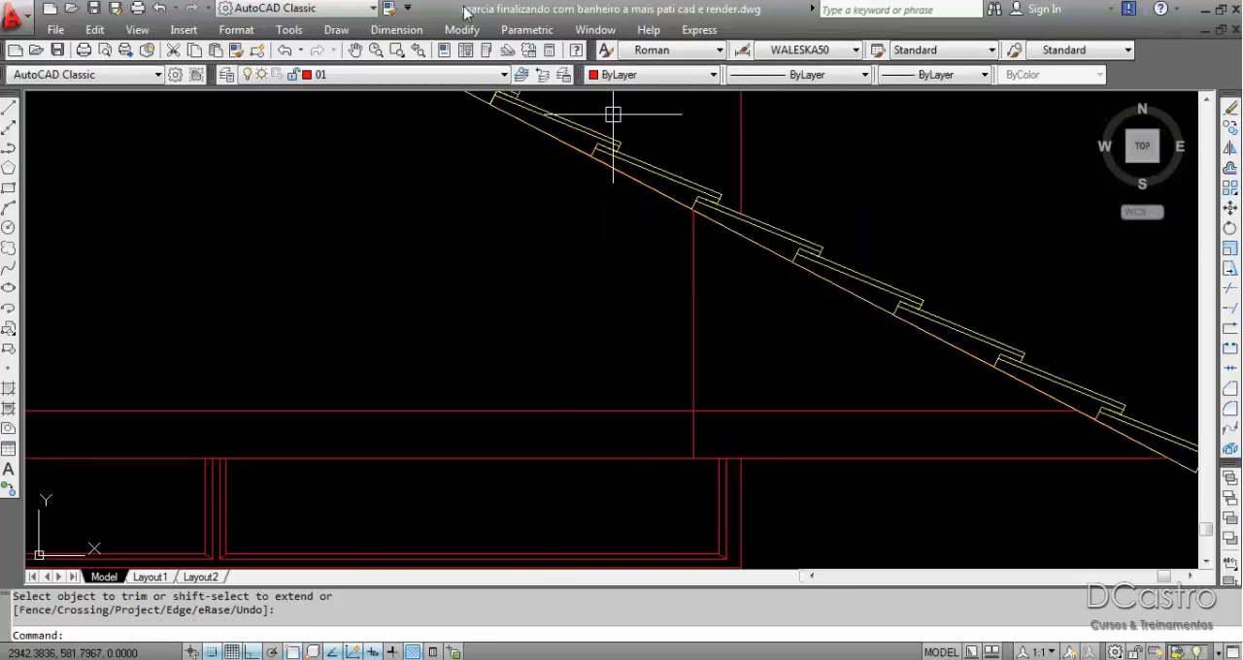
Measure the vertical line's height with a linear dimension, and delete the dimension.
left_click(396, 29)
left_click(408, 80)
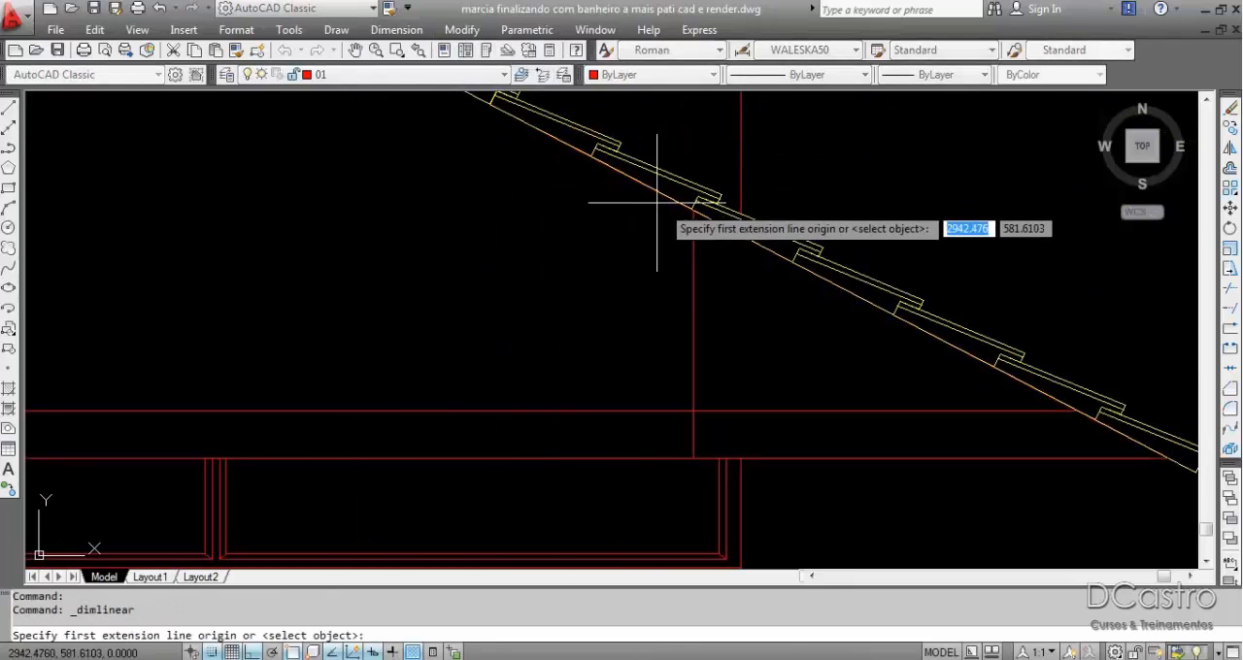
left_click(693, 207)
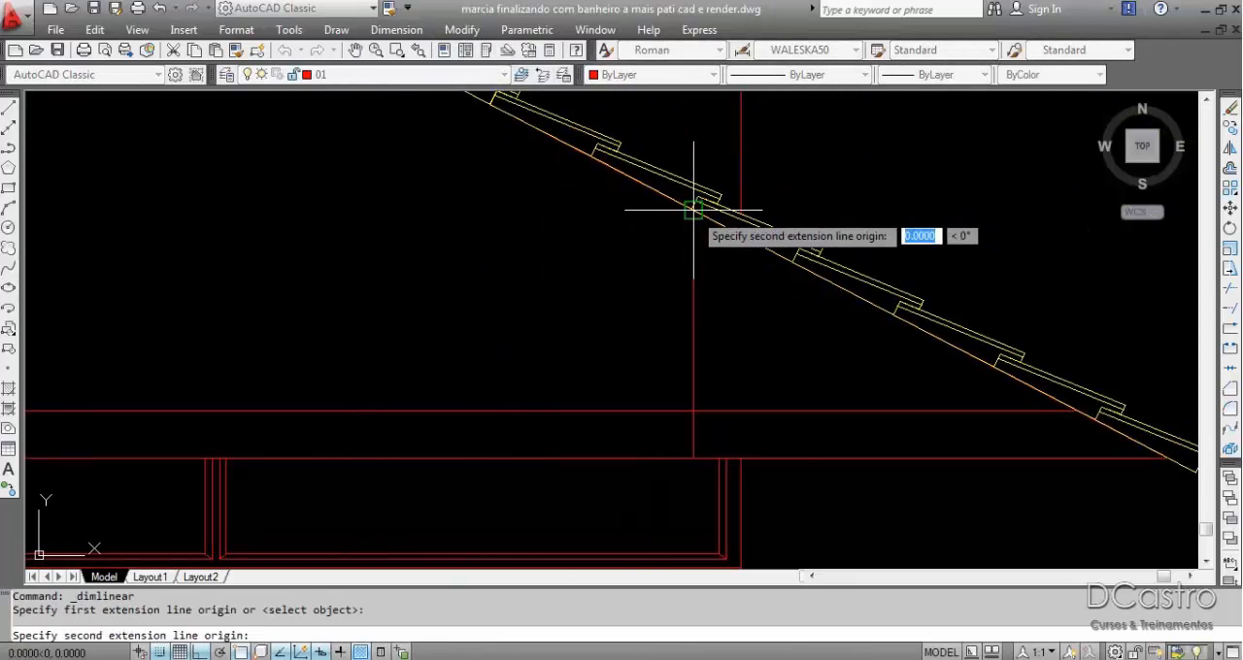
left_click(693, 457)
left_click(641, 417)
scroll(547, 386, "down", 4)
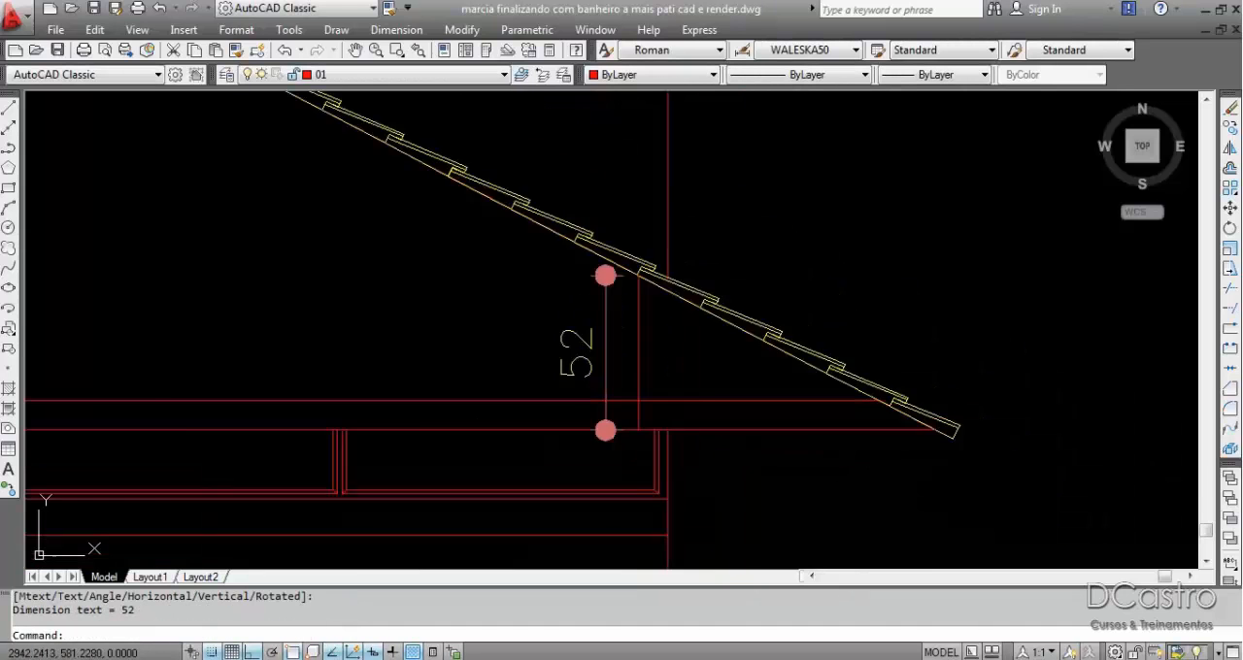
scroll(723, 436, "up", 5)
left_click(768, 413)
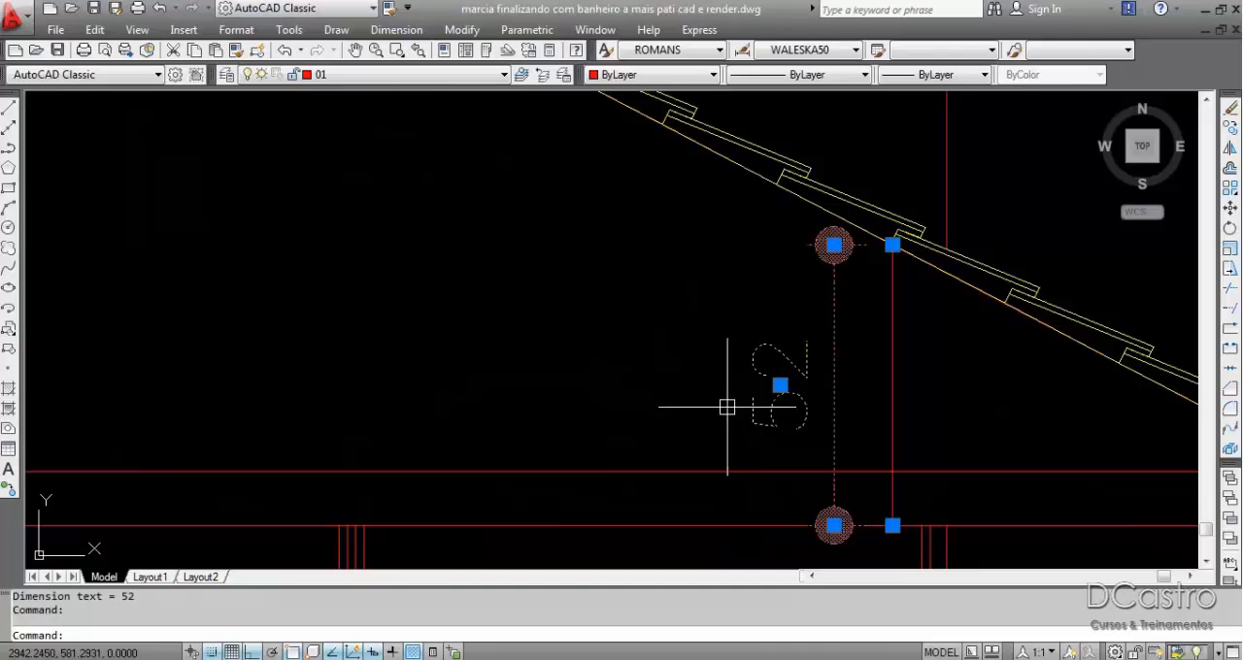
key("Delete")
scroll(680, 369, "down", 3)
scroll(644, 324, "down", 3)
Switch to SketchUp and draw a triangle at the end wing's eave: 1 m inward from the eave, 0.56 m up, and back down to the eave.
mouse_move(644, 325)
middle_mouse_down()
mouse_move(932, 276)
mouse_move(977, 288)
mouse_move(972, 302)
middle_mouse_up()
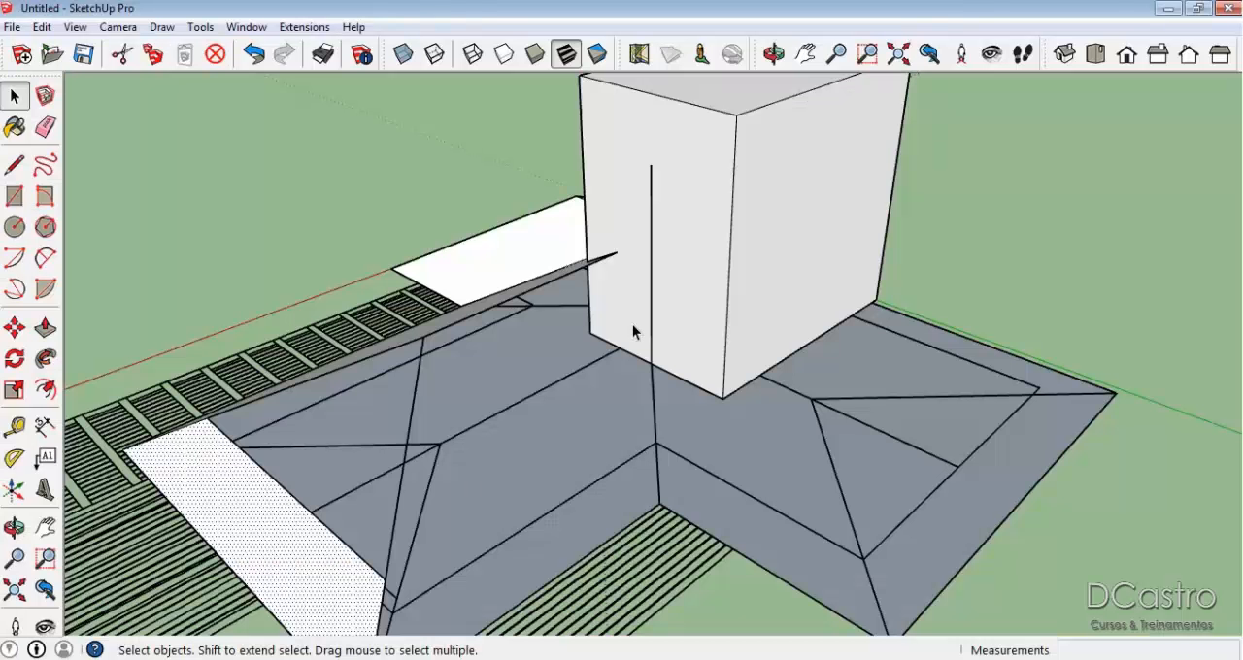
mouse_move(710, 474)
middle_mouse_down()
mouse_move(636, 433)
mouse_move(657, 436)
middle_mouse_up()
key("l")
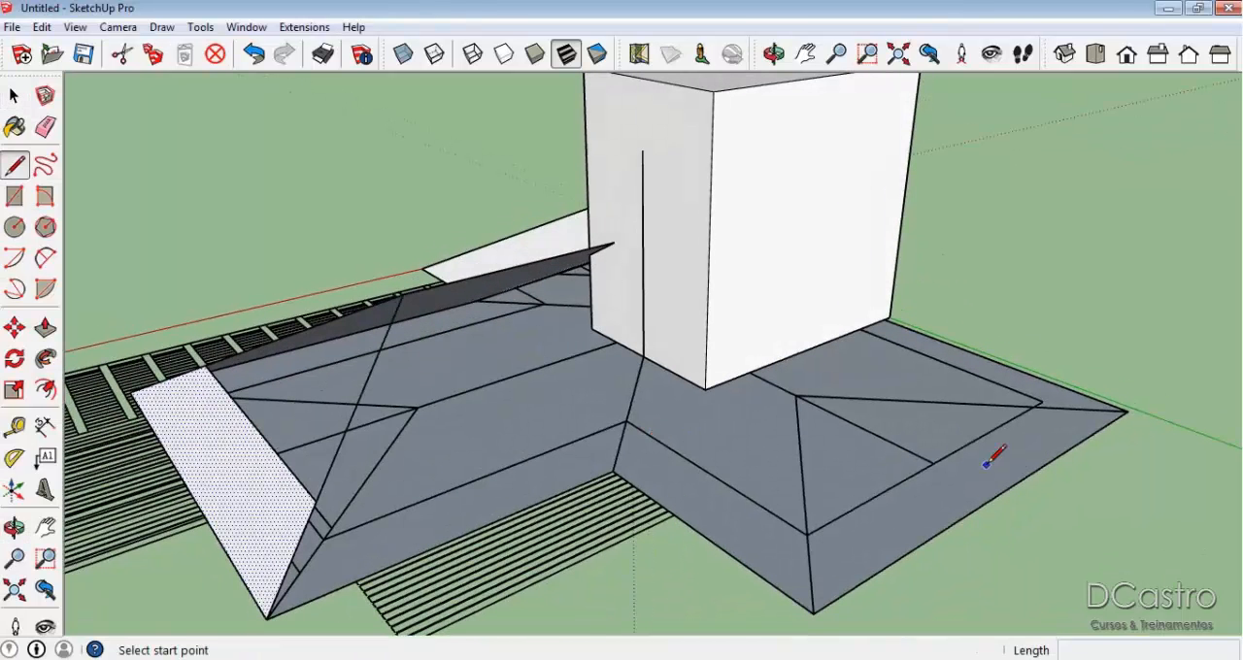
scroll(933, 444, "up", 3)
left_click(896, 458)
left_click(987, 506)
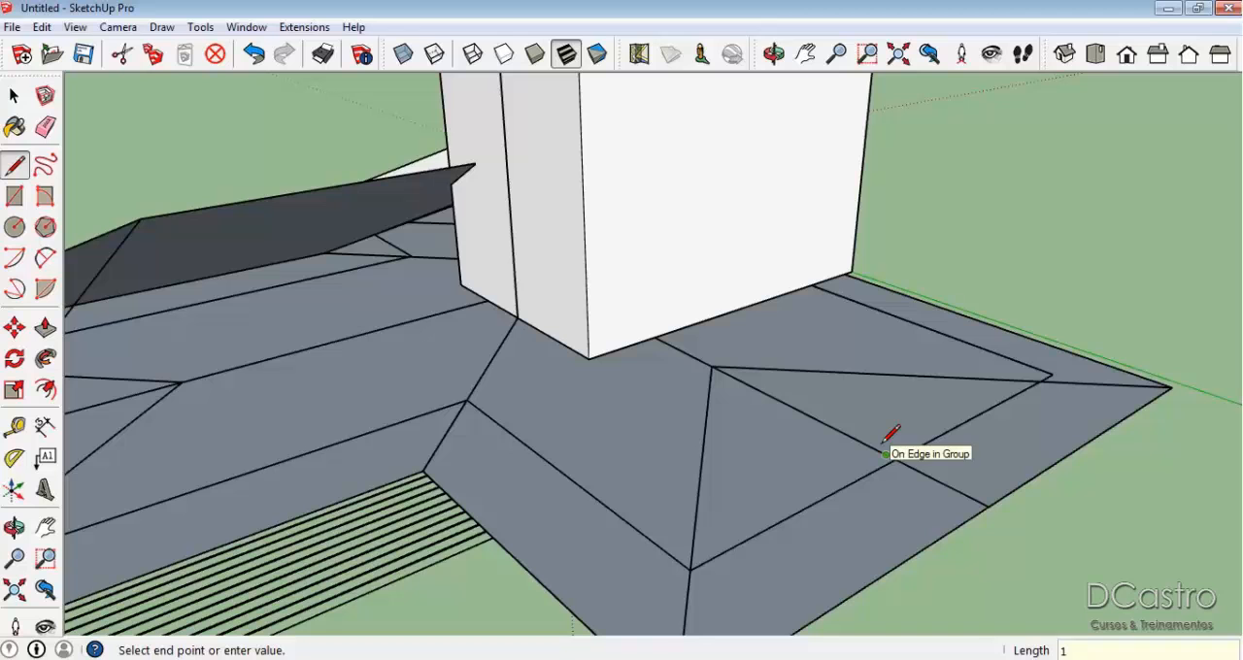
left_click(884, 452)
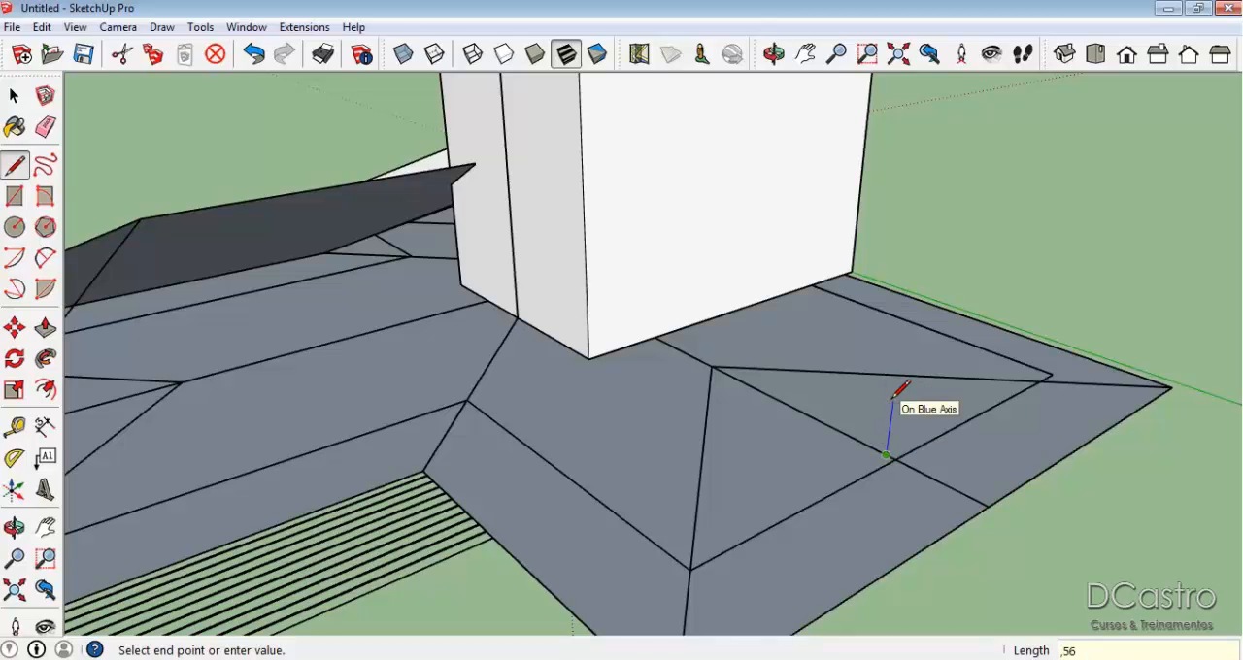
left_click(893, 395)
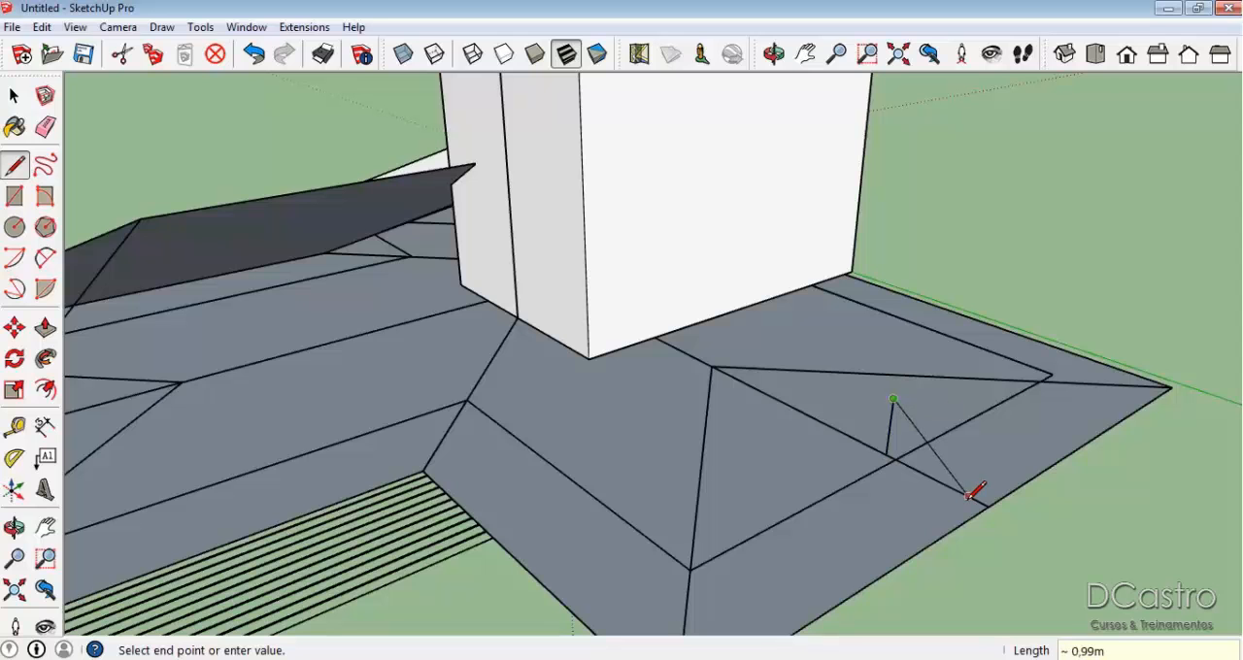
left_click(987, 502)
left_click(901, 398)
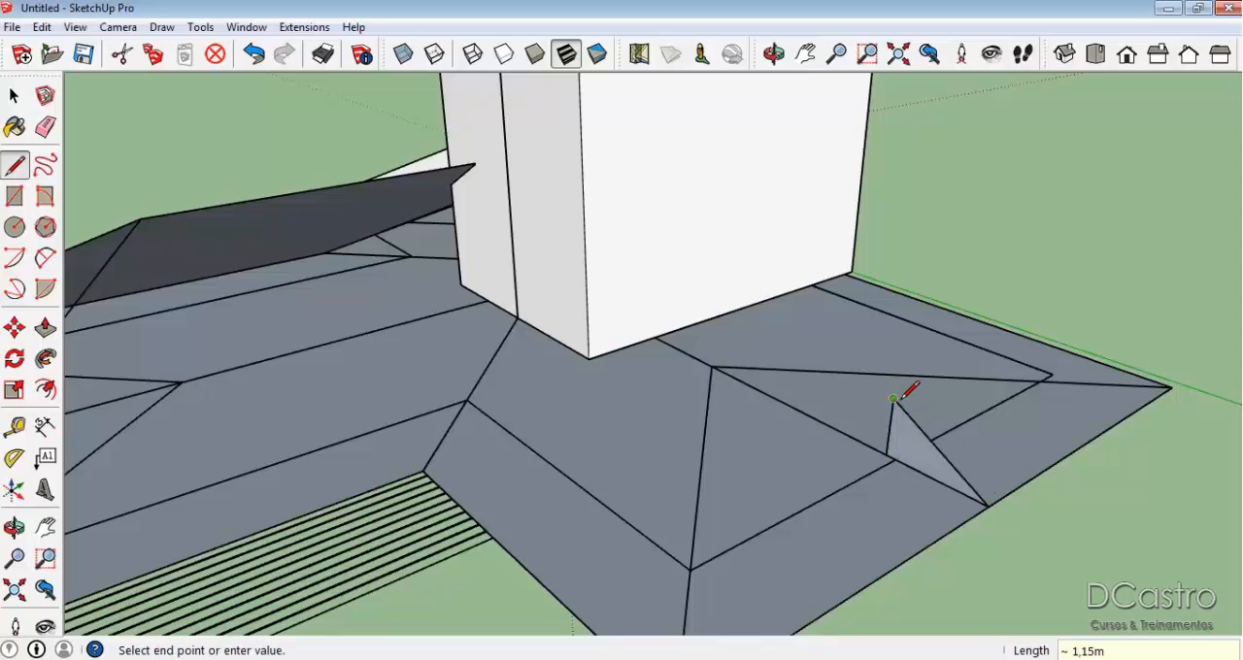
key("Escape")
Draw a vertical line up from the plan's hip junction, extend the triangle's slope to it, and close the base into one larger triangular face.
left_click(711, 366)
left_click(719, 93)
key("Escape")
left_click(893, 398)
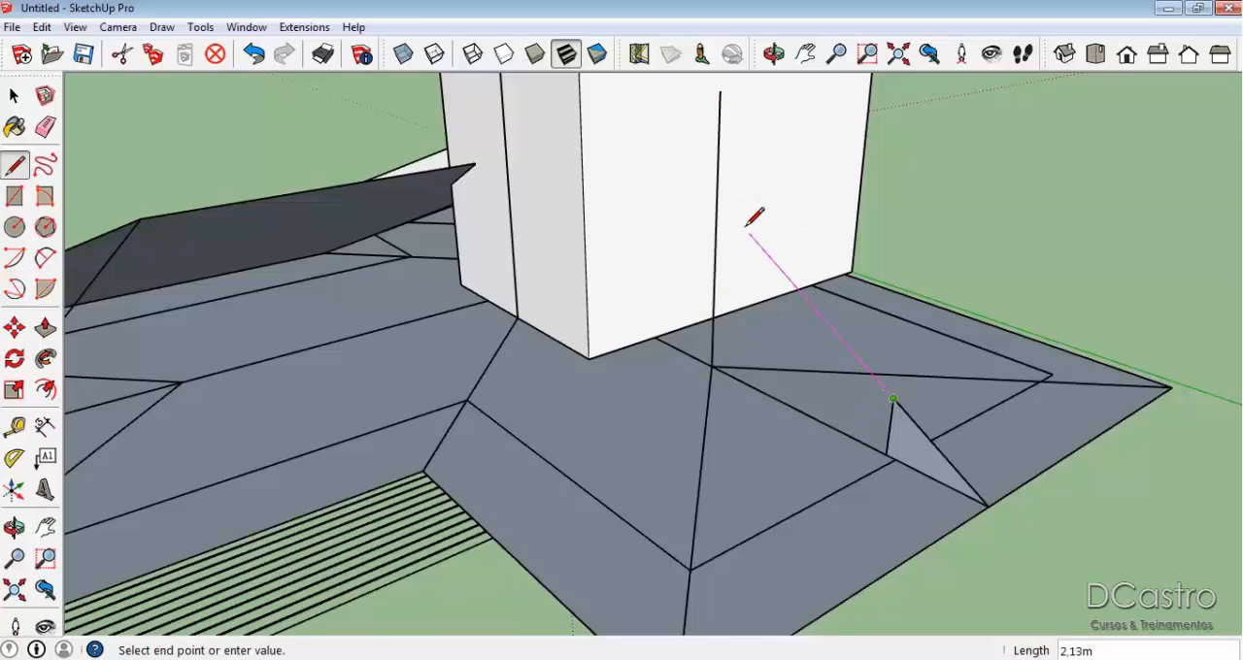
left_click(718, 195)
left_click(712, 365)
left_click(712, 366)
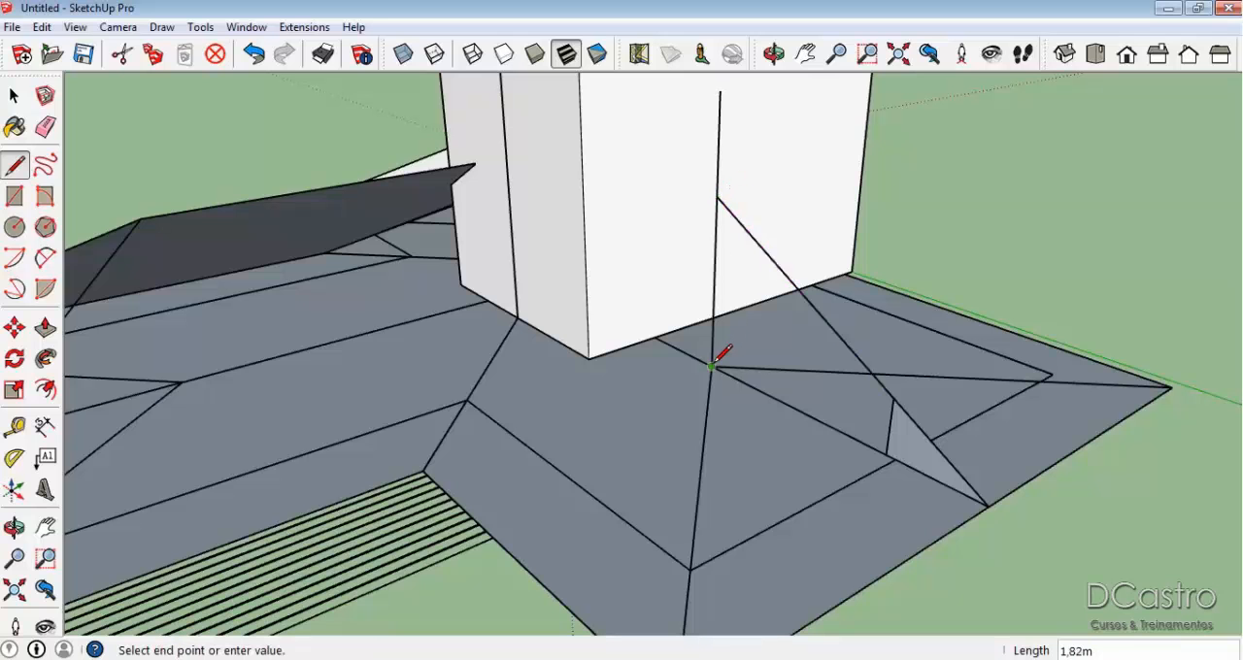
left_click(886, 454)
Erase the small triangle's inner vertical edge and the excess vertical line above the large triangle's apex.
key("e")
left_click(888, 431)
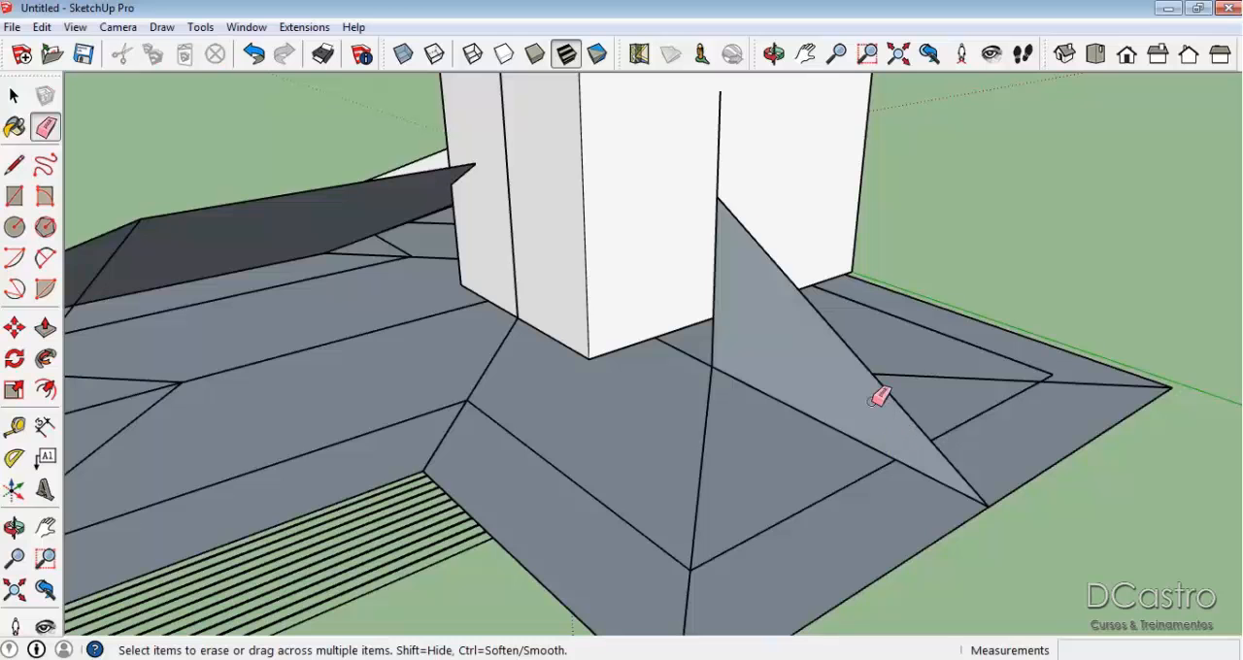
left_click(720, 165)
Draw hip edges from the triangle's apex to the end wing's two outer eave corners to form the hip end face.
mouse_move(716, 153)
middle_mouse_down()
mouse_move(813, 472)
mouse_move(814, 440)
middle_mouse_up()
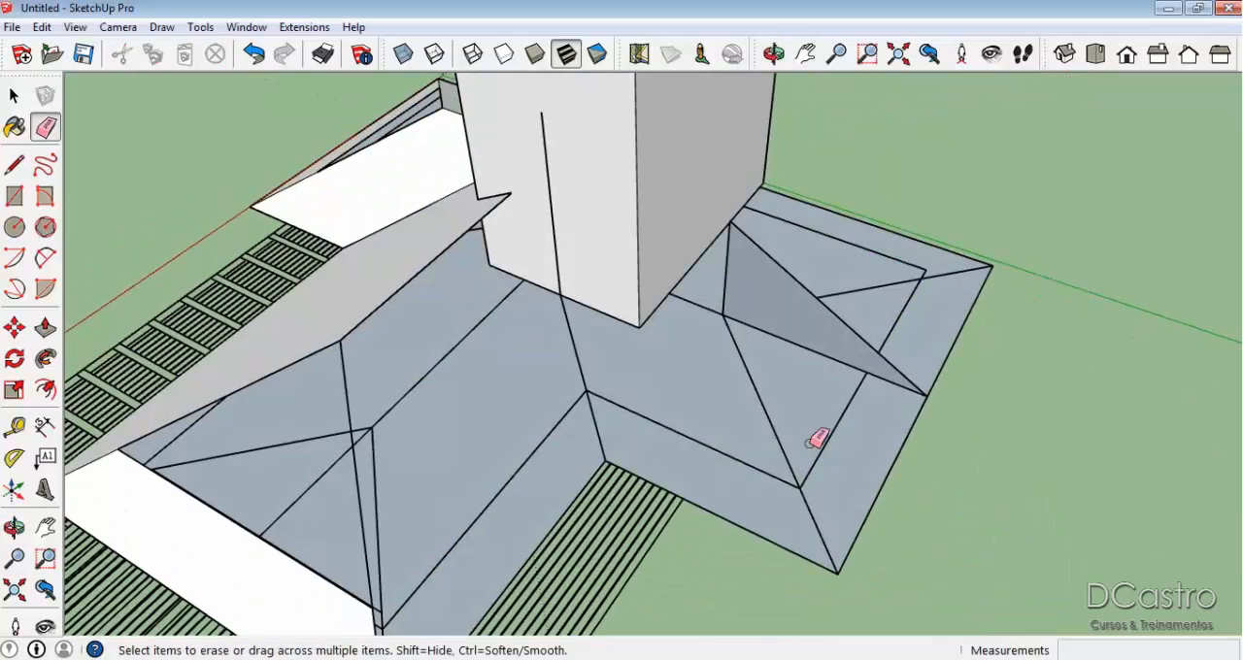
key("l")
left_click(729, 222)
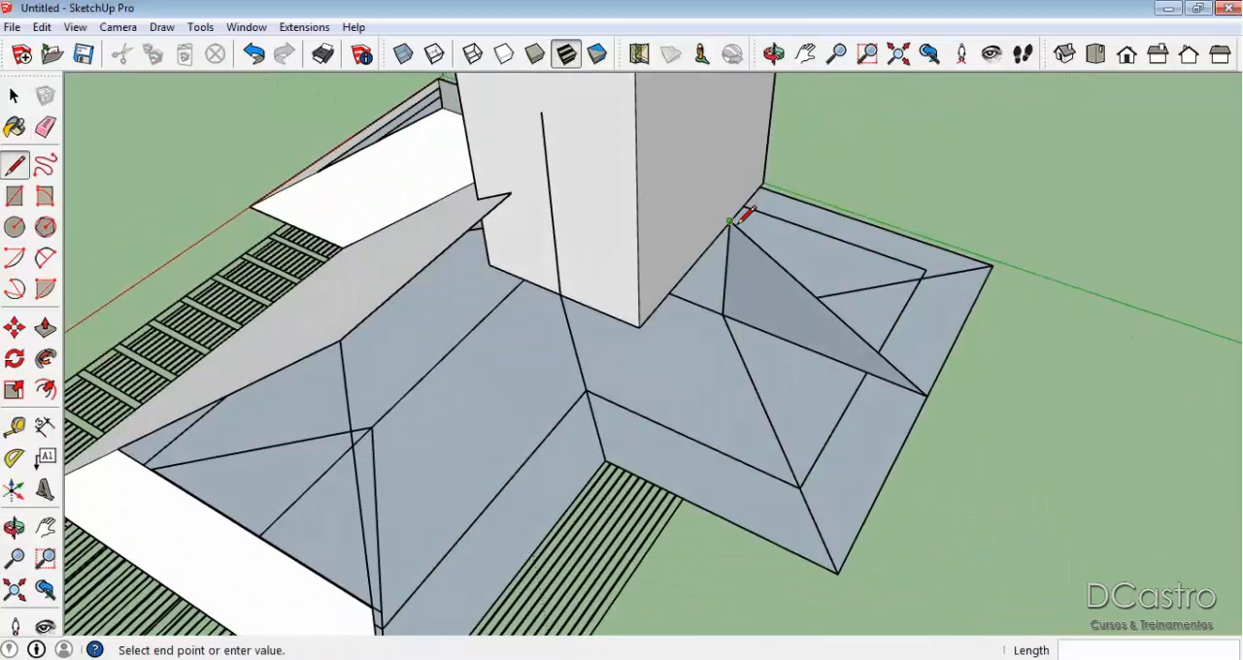
left_click(837, 573)
middle_click_drag(835, 568, 710, 266)
left_click(709, 253)
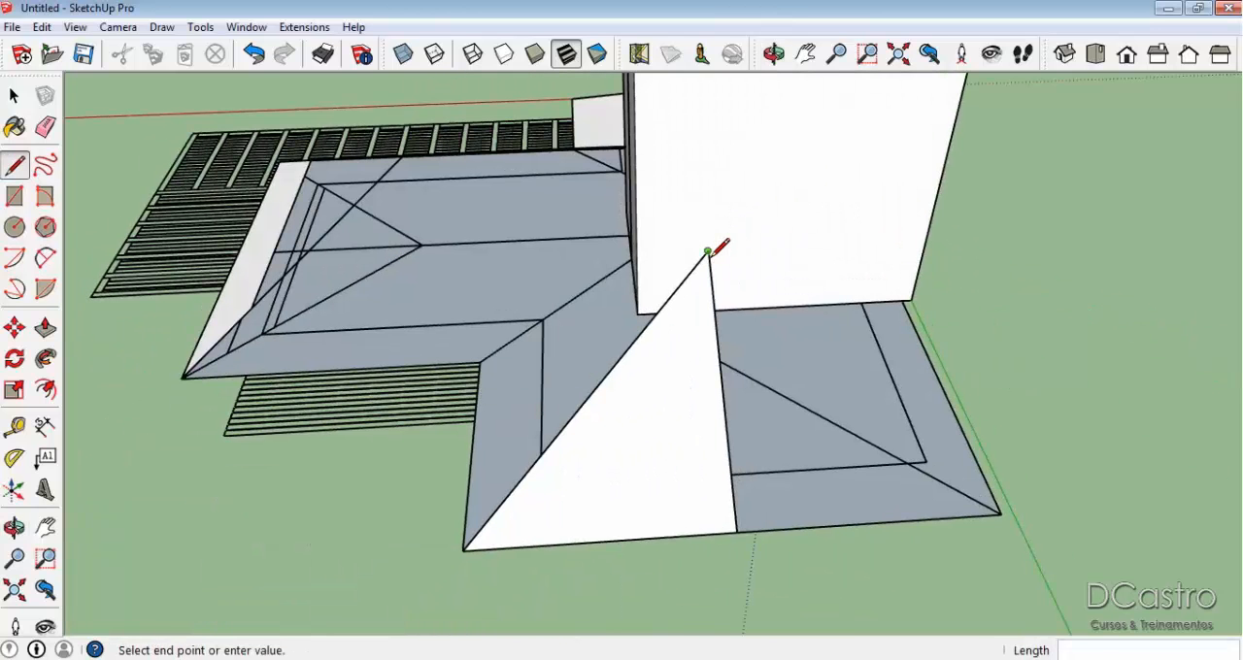
left_click(999, 512)
Draw a horizontal ridge line from the apex to the tall block's wall, and a vertical line down to the wall's base.
middle_click_drag(994, 500, 736, 291)
scroll(731, 296, "up", 1)
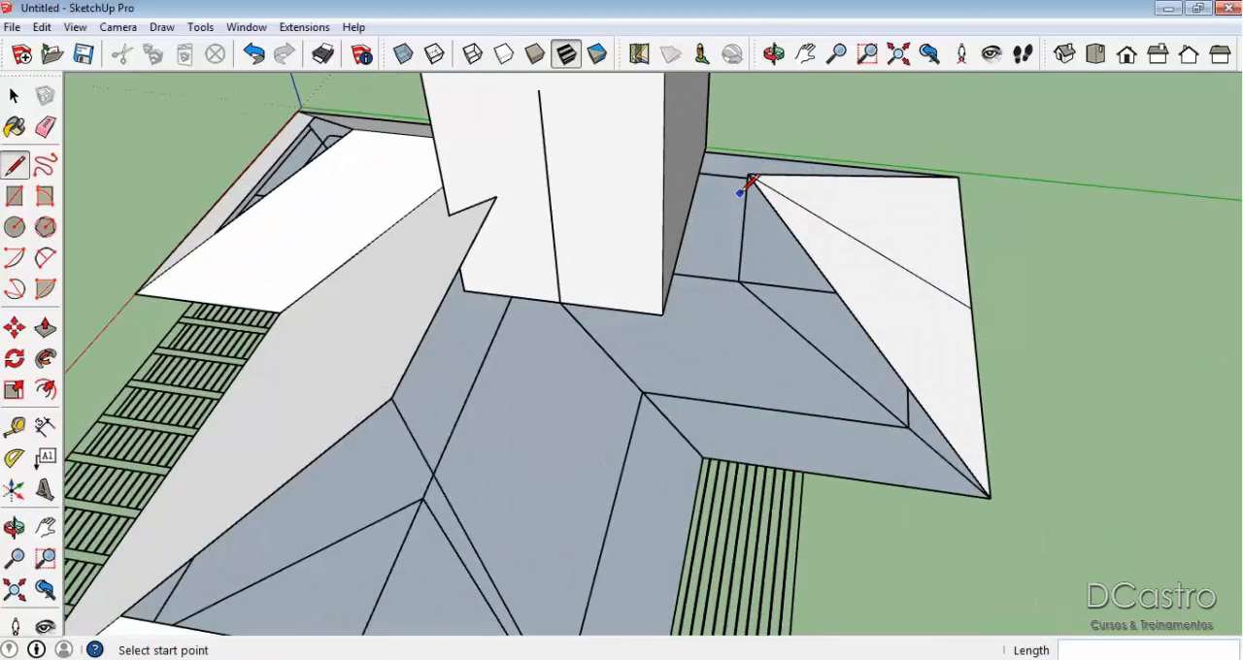
left_click(748, 175)
left_click(675, 166)
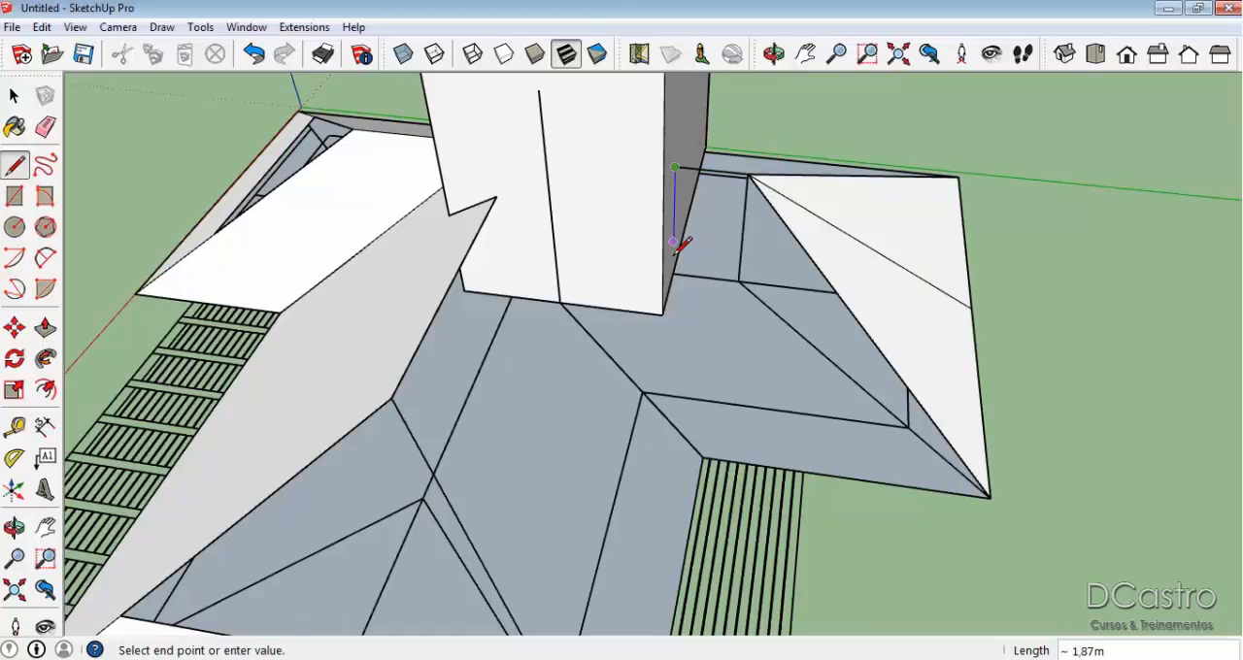
left_click(734, 273)
Erase the vertical support edge beneath the apex and the line dividing the hip end face.
middle_click_drag(749, 263, 785, 230)
key("e")
left_click(730, 221)
left_click(874, 233)
mouse_move(874, 233)
middle_mouse_down()
mouse_move(813, 325)
mouse_move(824, 372)
mouse_move(910, 333)
mouse_move(771, 293)
middle_mouse_up()
Draw lines from the wall base point to the rear eave's end at the block and up to the ridge end, closing the rear slope.
key("l")
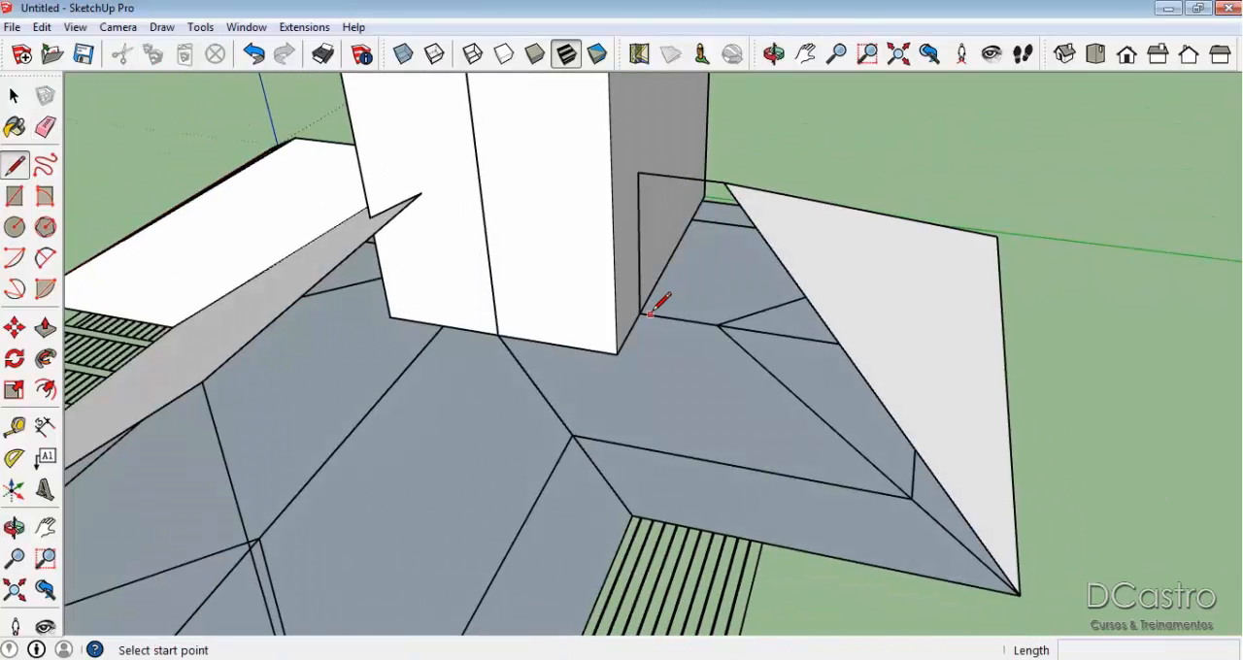
middle_click_drag(664, 300, 615, 300)
left_click(619, 317)
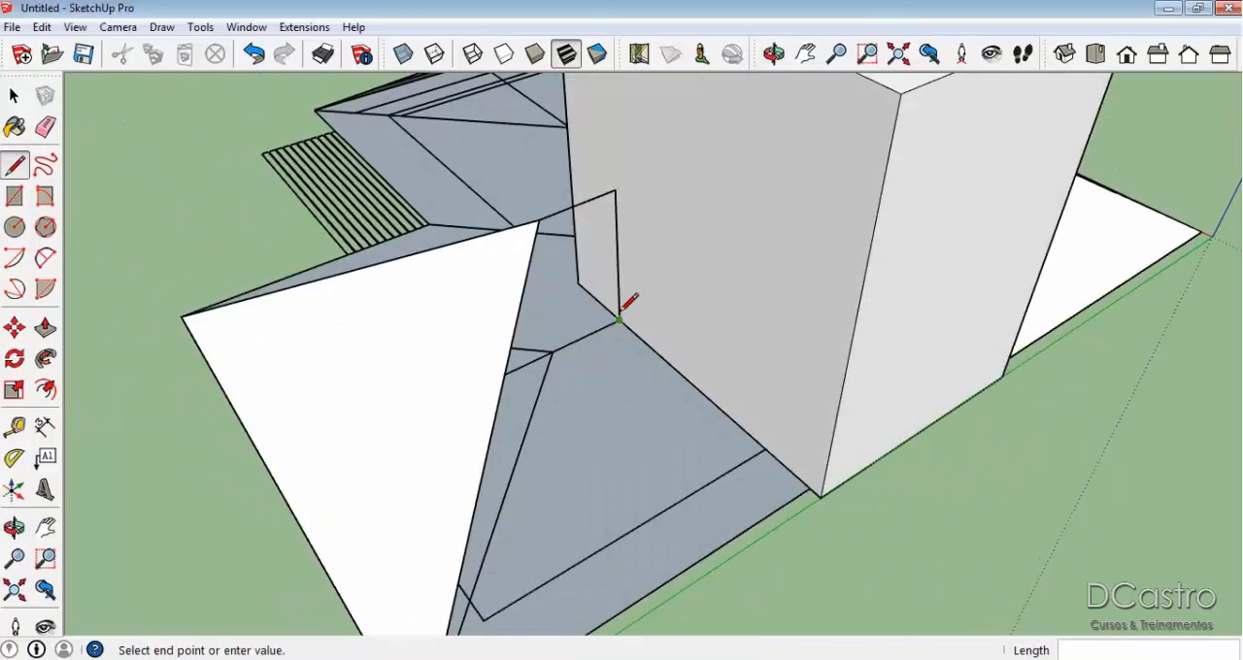
left_click(812, 488)
left_click(812, 487)
left_click(628, 183)
mouse_move(624, 179)
middle_mouse_down()
mouse_move(566, 359)
mouse_move(759, 328)
middle_mouse_up()
Draw a line along the plan from the wall base point, extend the front eave to it, and connect up to the ridge end to form the front slope.
middle_click_drag(649, 326, 683, 291)
left_click(682, 290)
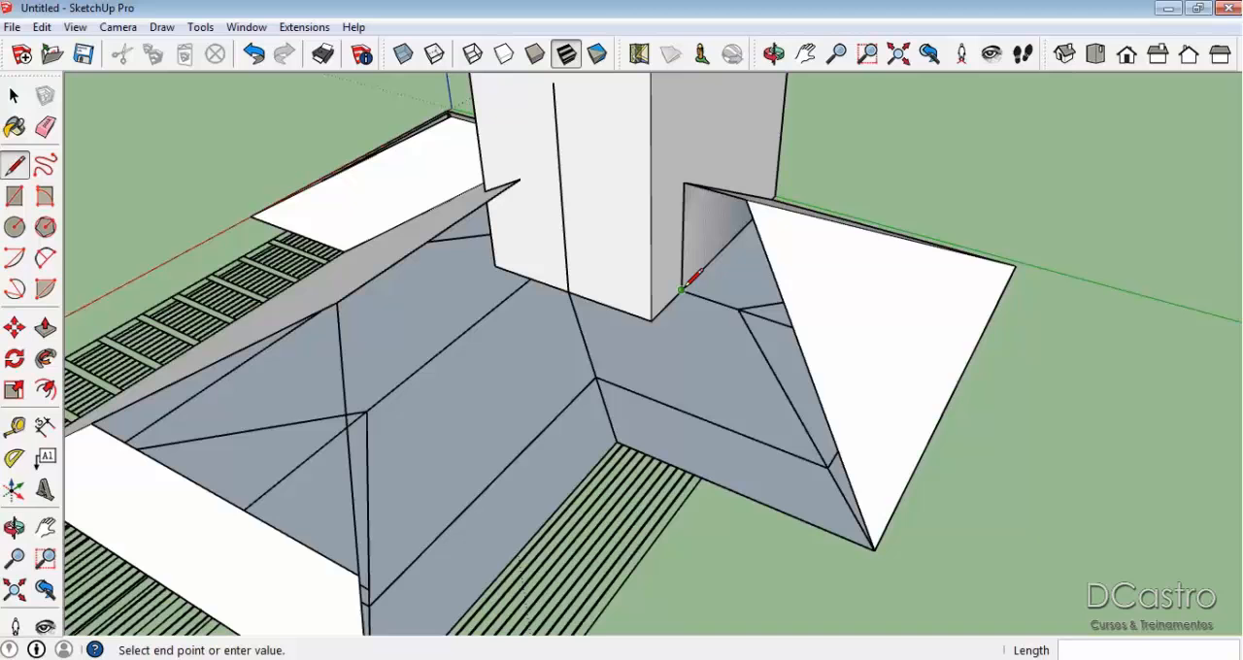
left_click(515, 458)
left_click(617, 443)
left_click(556, 418)
left_click(556, 418)
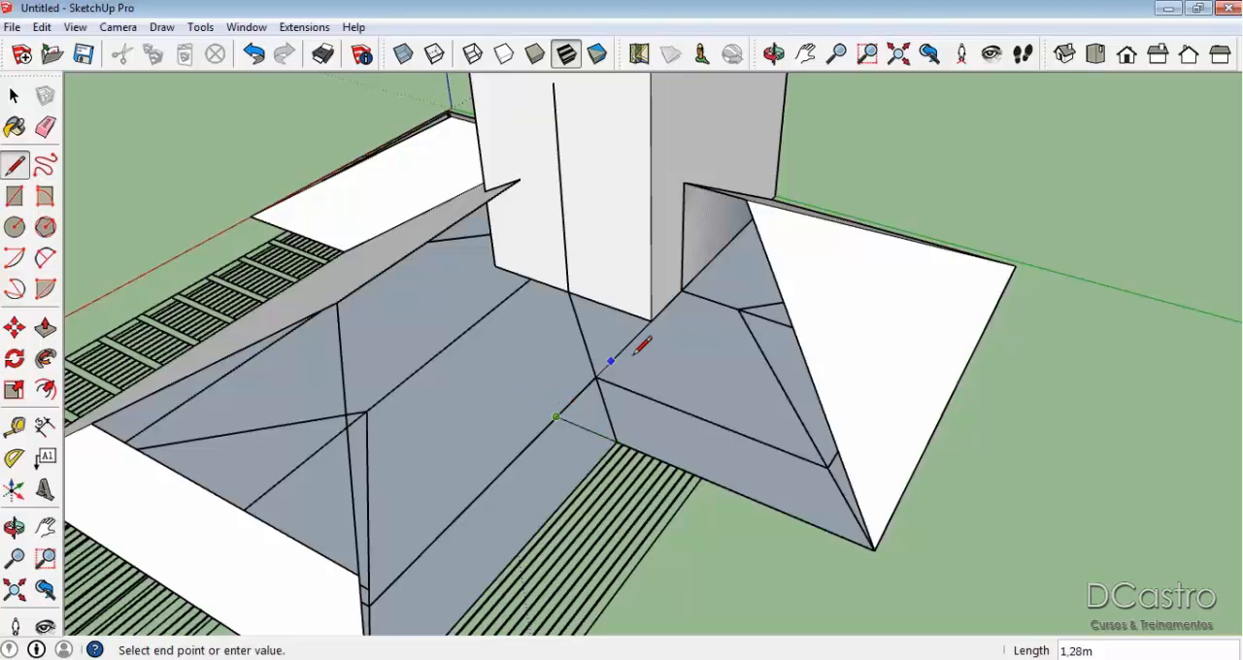
left_click(693, 184)
Copy the end wing's front slope face and its edges about 5.7 m outward along the eave direction, clear of the roof.
middle_click_drag(649, 305, 786, 310)
key("space")
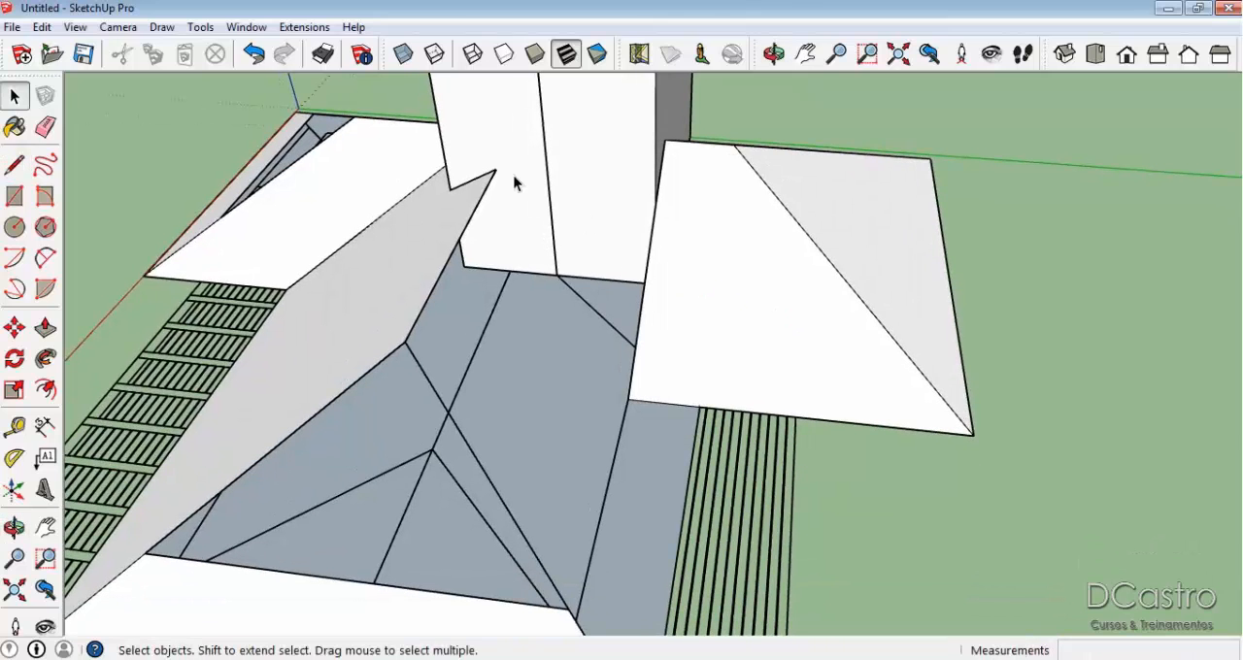
left_click(700, 298)
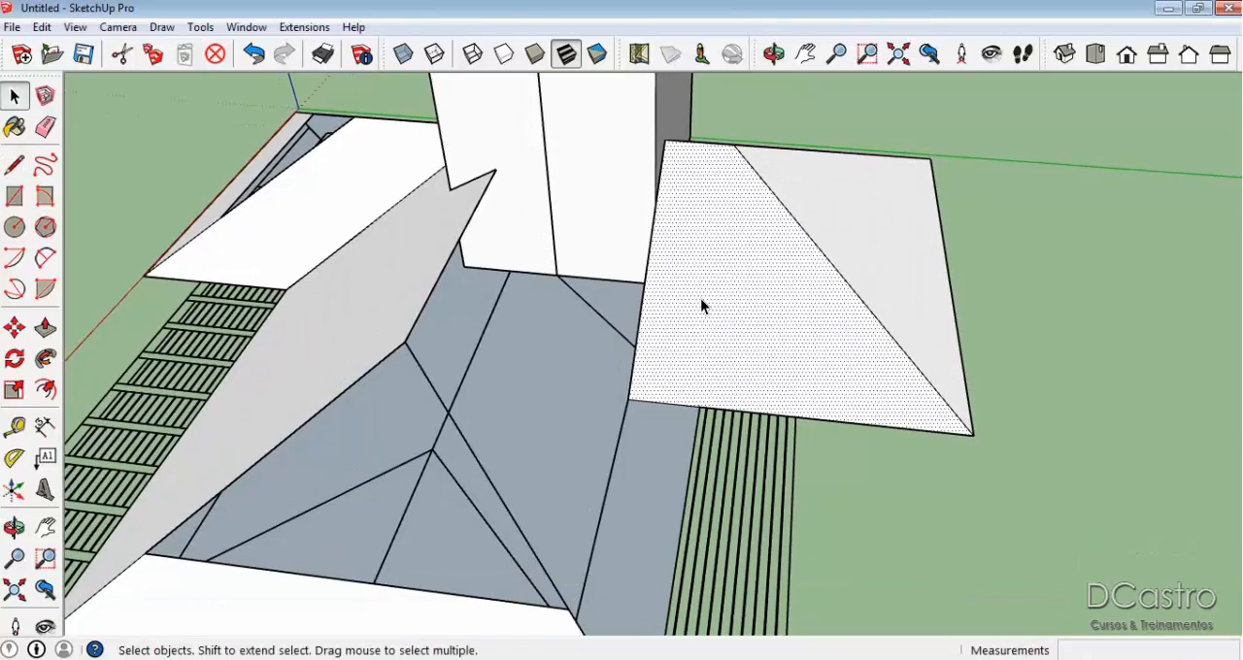
double_click(701, 298)
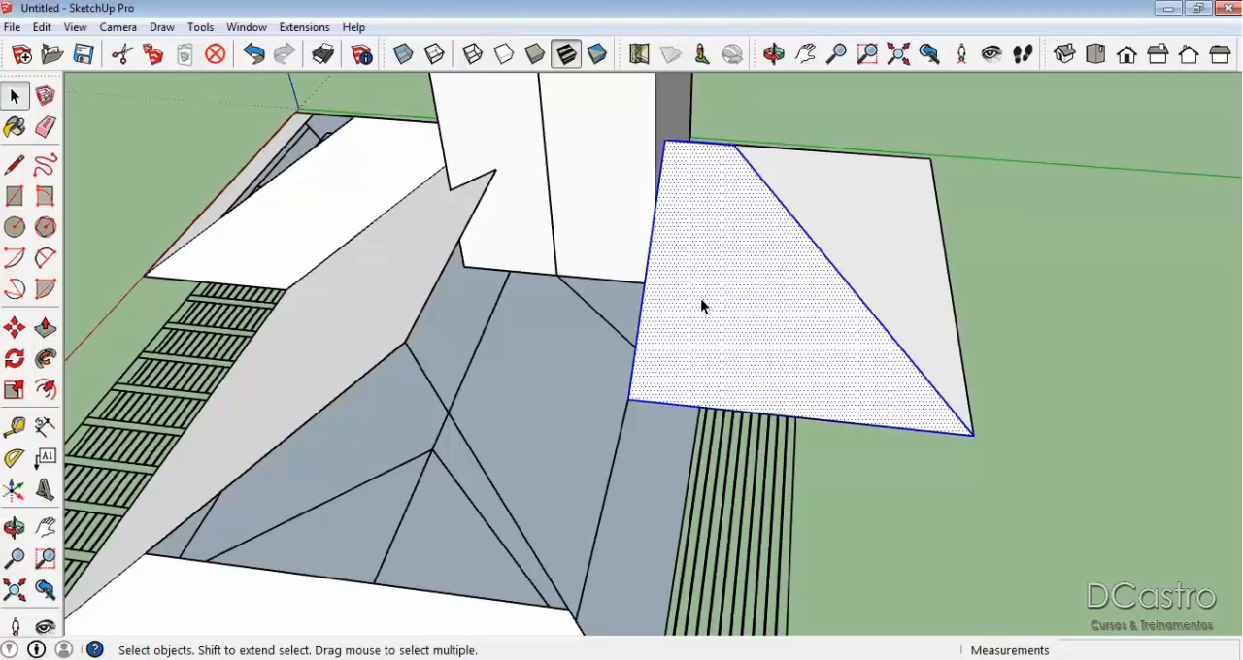
key("m")
left_click(975, 440)
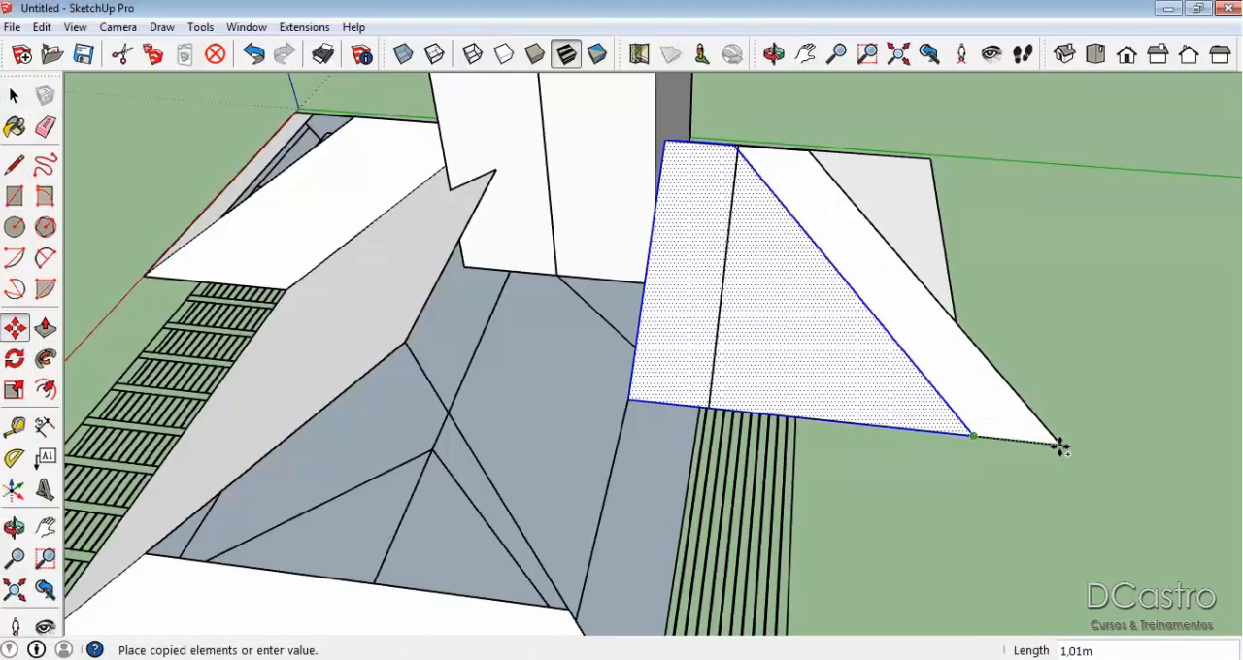
middle_click_drag(1059, 447, 822, 426)
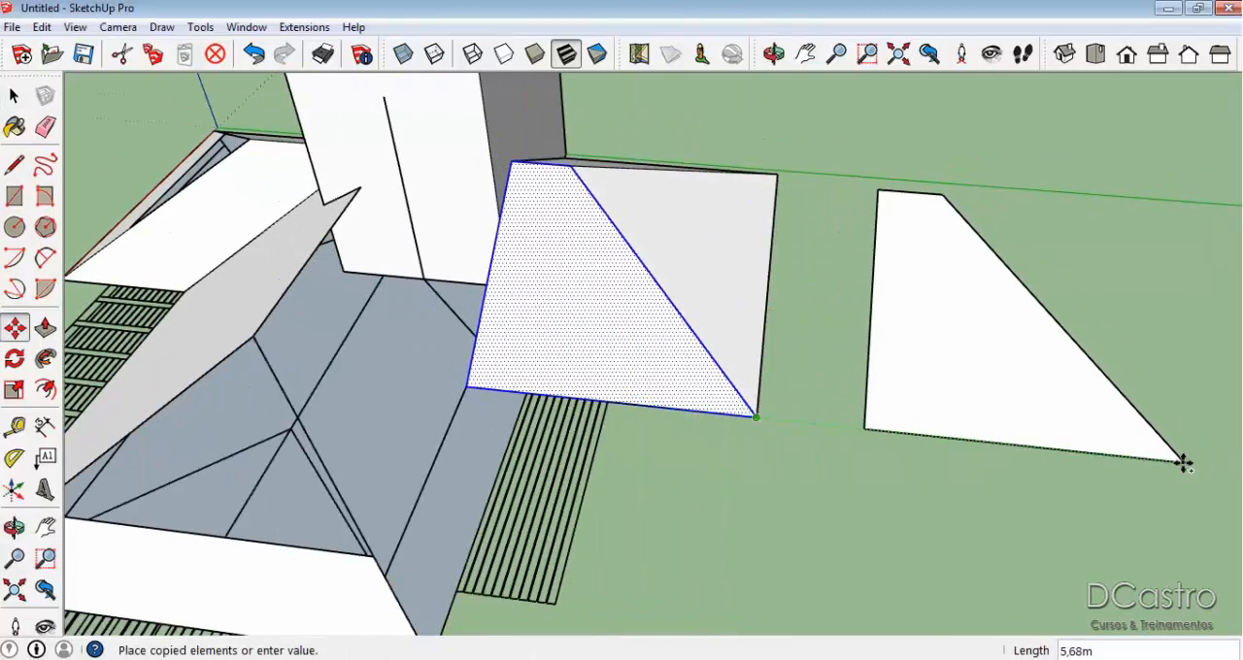
left_click(1182, 462)
Delete the original front slope face and erase its leftover sloping edge near the block.
key("space")
left_click(636, 327)
key("Delete")
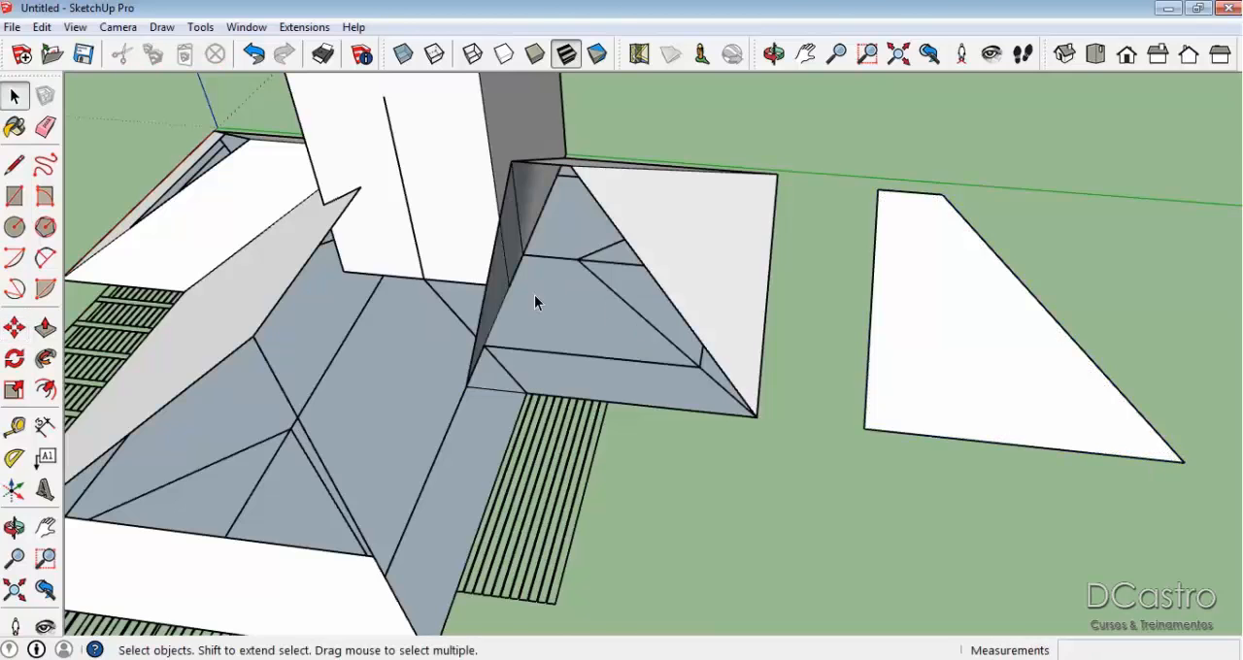
scroll(493, 283, "up", 3)
key("e")
left_click(485, 280)
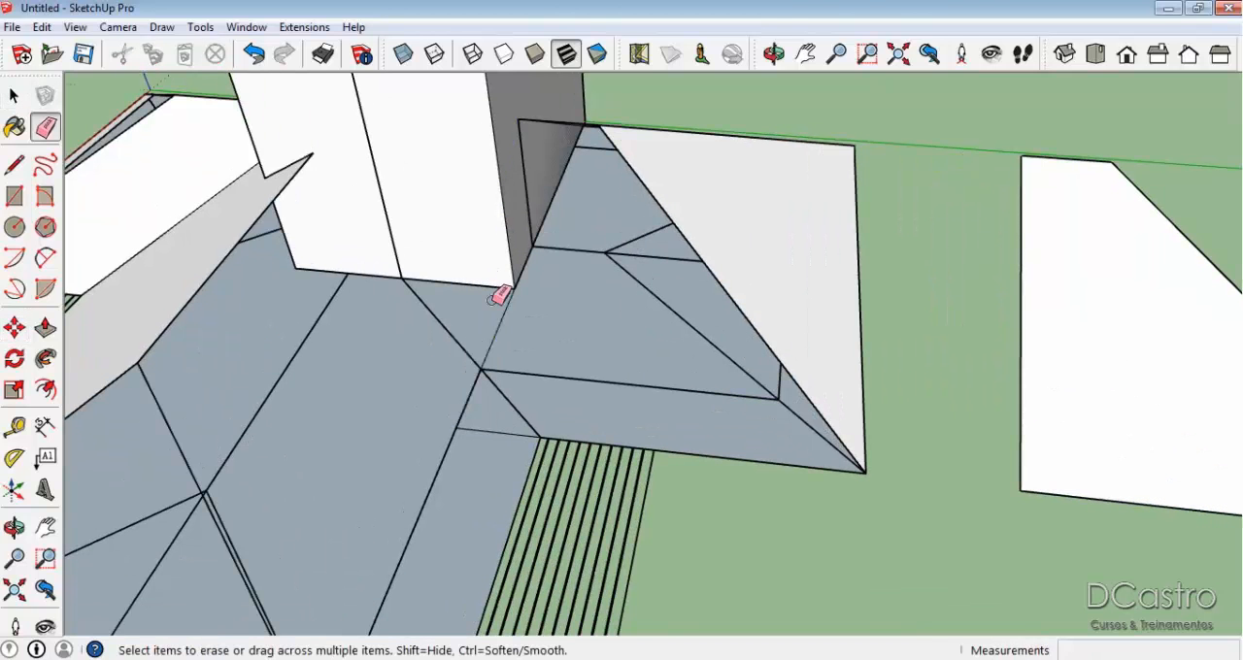
Draw a line from the neighbouring wing's ridge end down to the block's base, then about 3.5 m along the base past the block.
key("l")
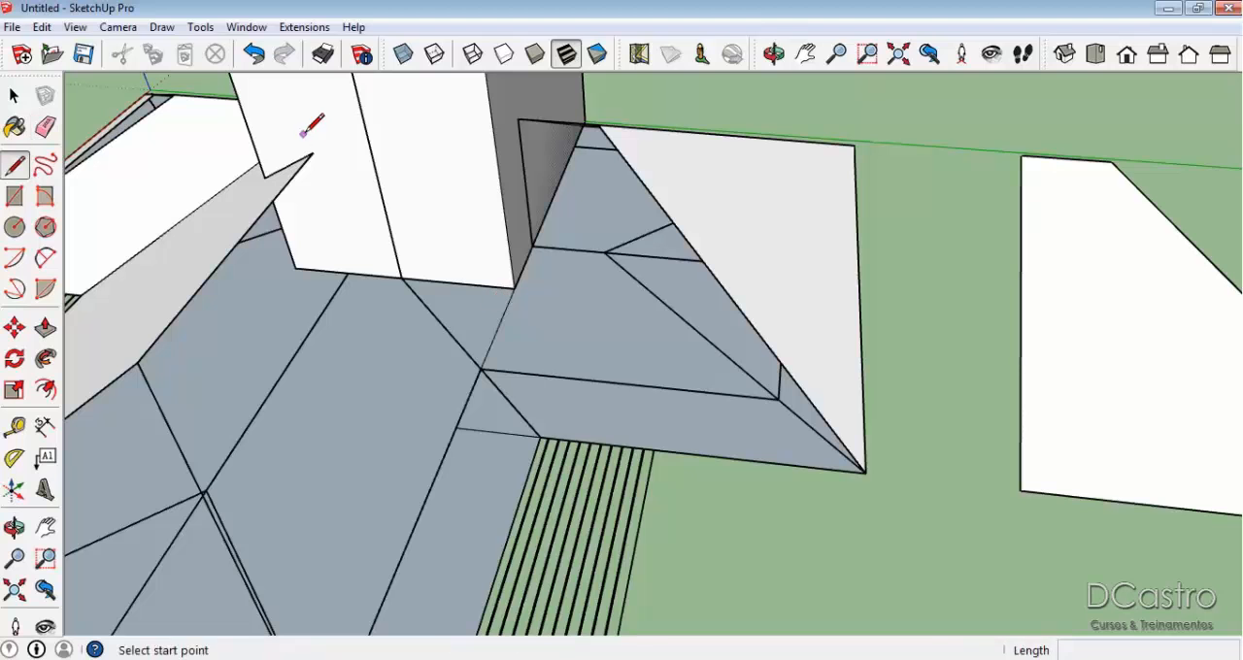
left_click(313, 152)
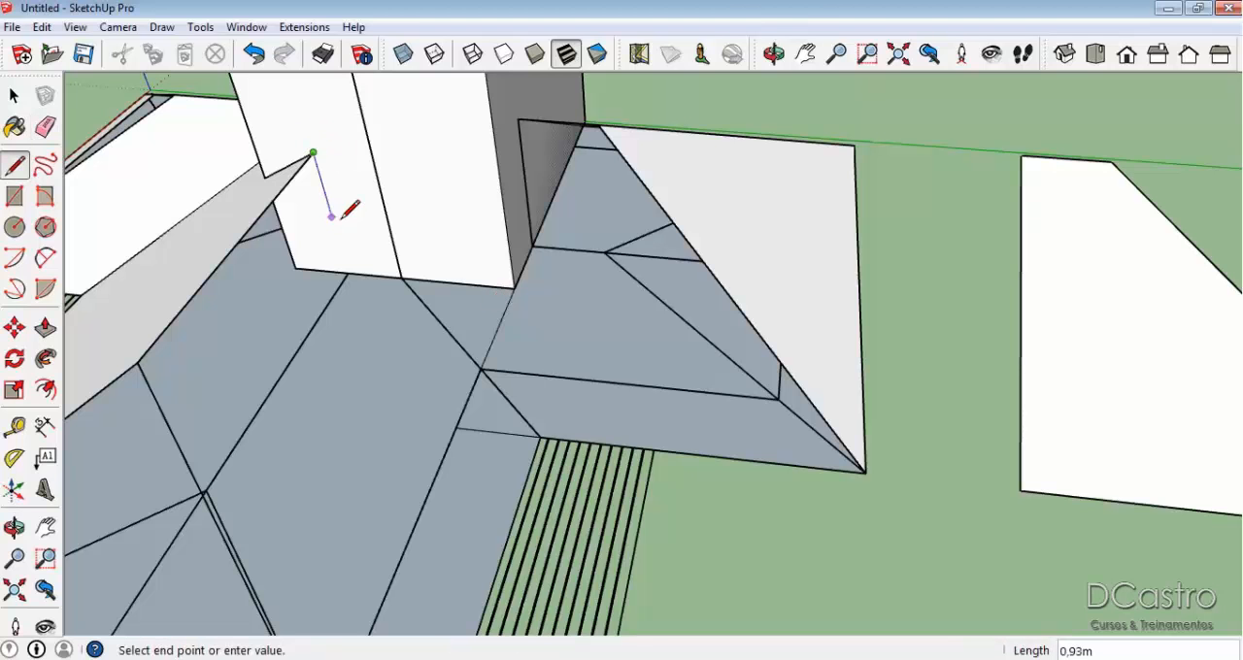
left_click(348, 272)
middle_click_drag(354, 265, 495, 338)
left_click(491, 344)
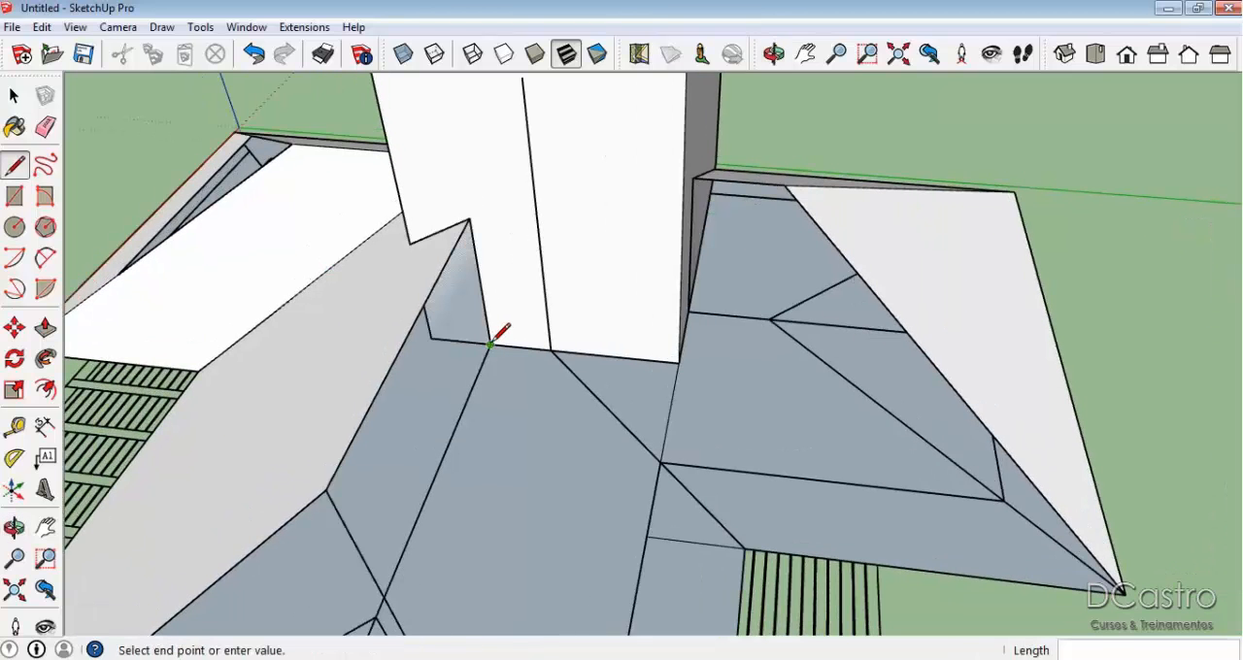
left_click(799, 376)
key("Escape")
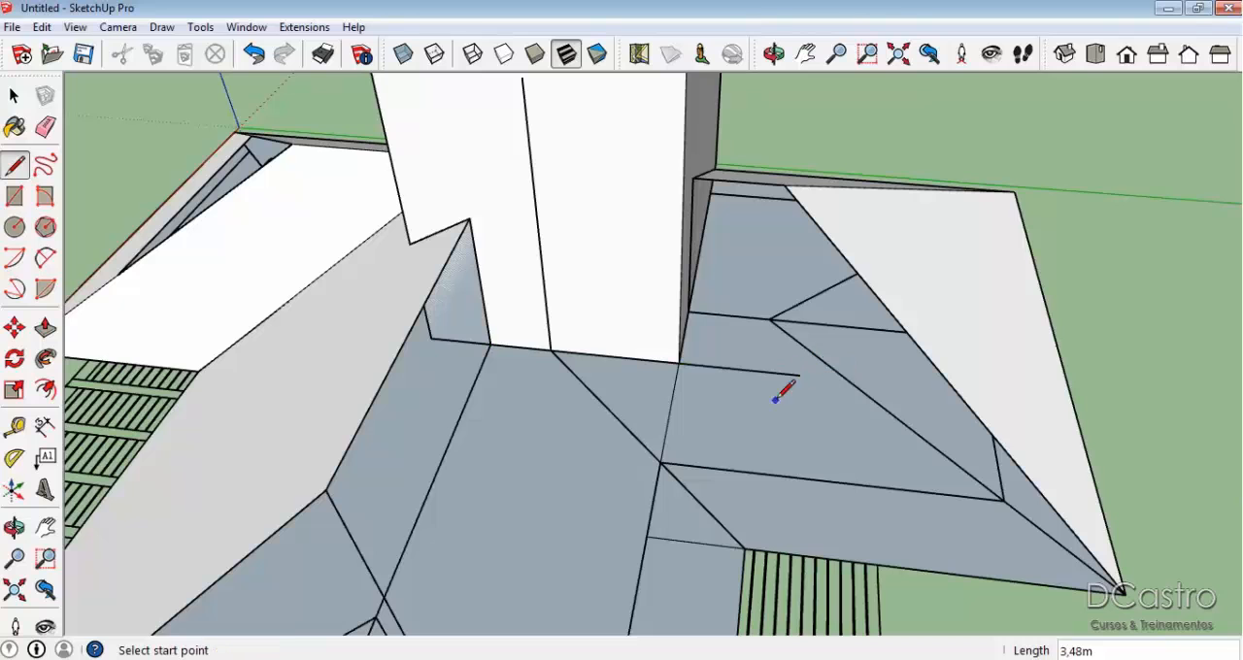
Draw lines from the inner eave corner to the extended base line and up to the ridge end, closing the neighbouring wing's slope.
left_click(745, 548)
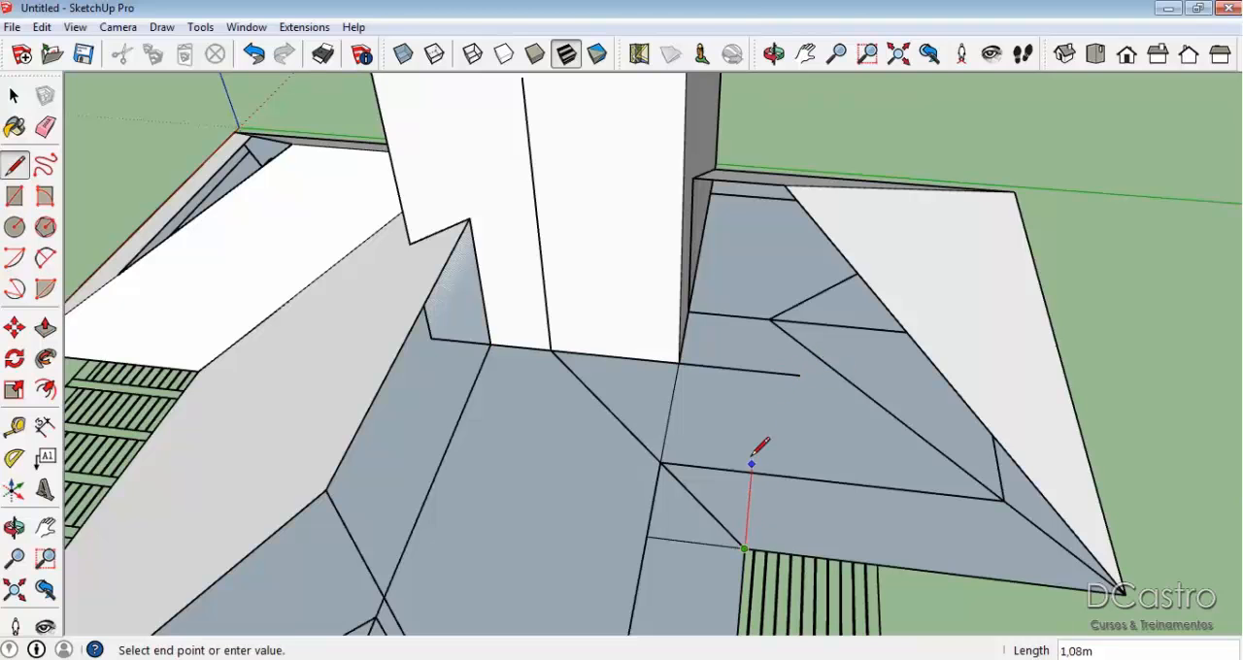
left_click(760, 370)
left_click(761, 370)
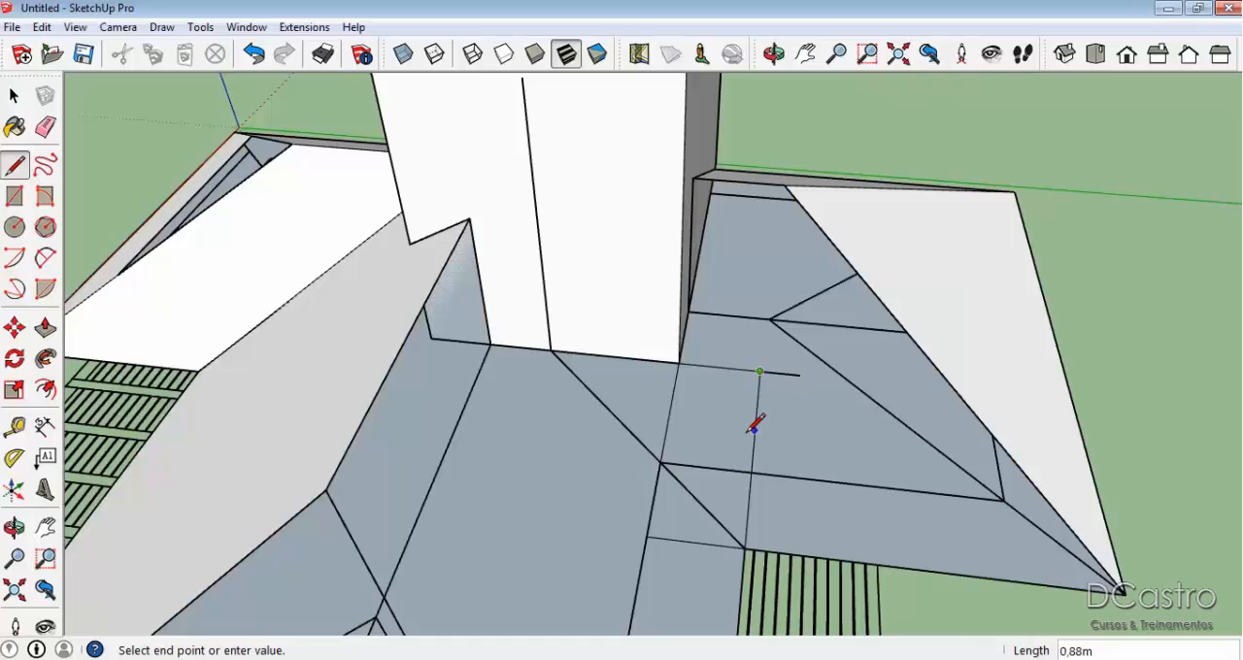
left_click(470, 219)
scroll(582, 319, "down", 3)
middle_click_drag(582, 319, 821, 379)
Move the set-aside front slope face by its outer eave corner back onto the matching corner of the end wing.
left_click(1139, 379)
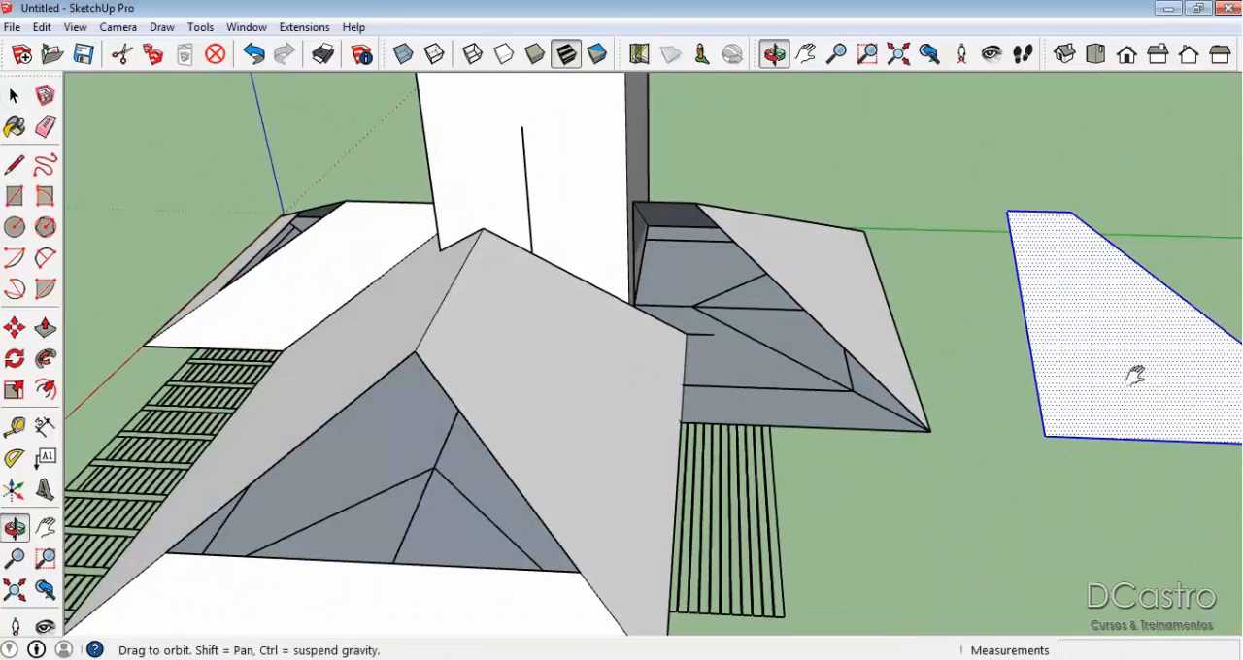
middle_click_drag(1136, 376, 884, 401)
key("m")
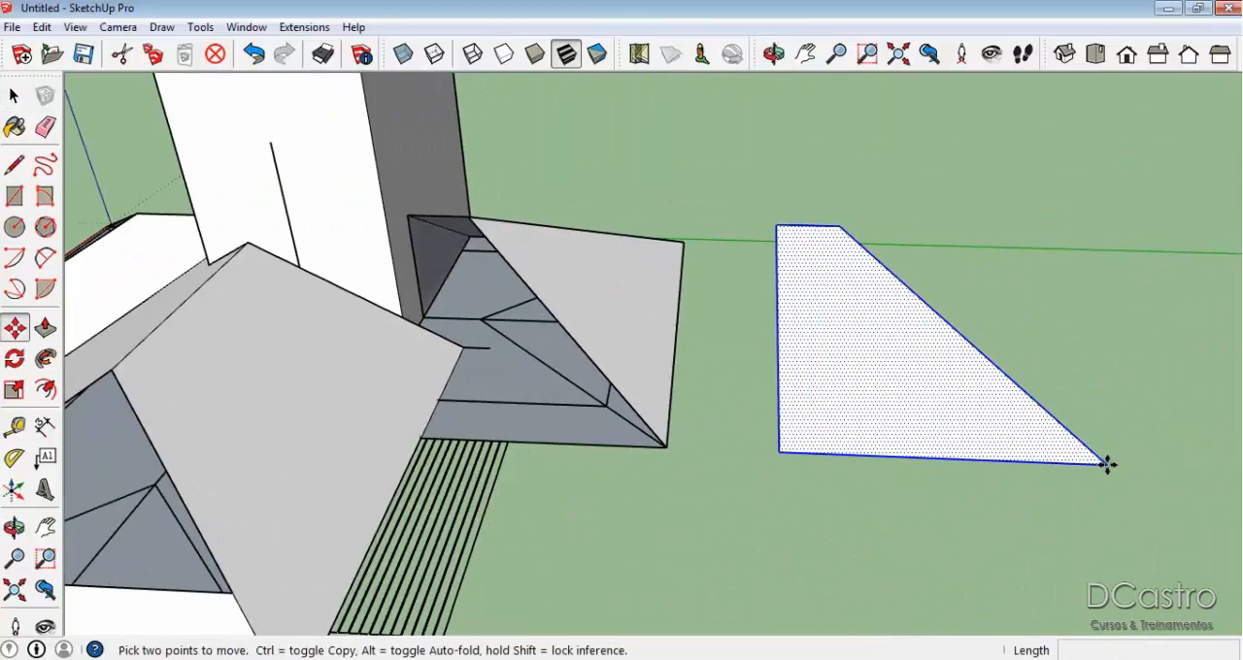
left_click(1107, 465)
left_click(663, 449)
key("space")
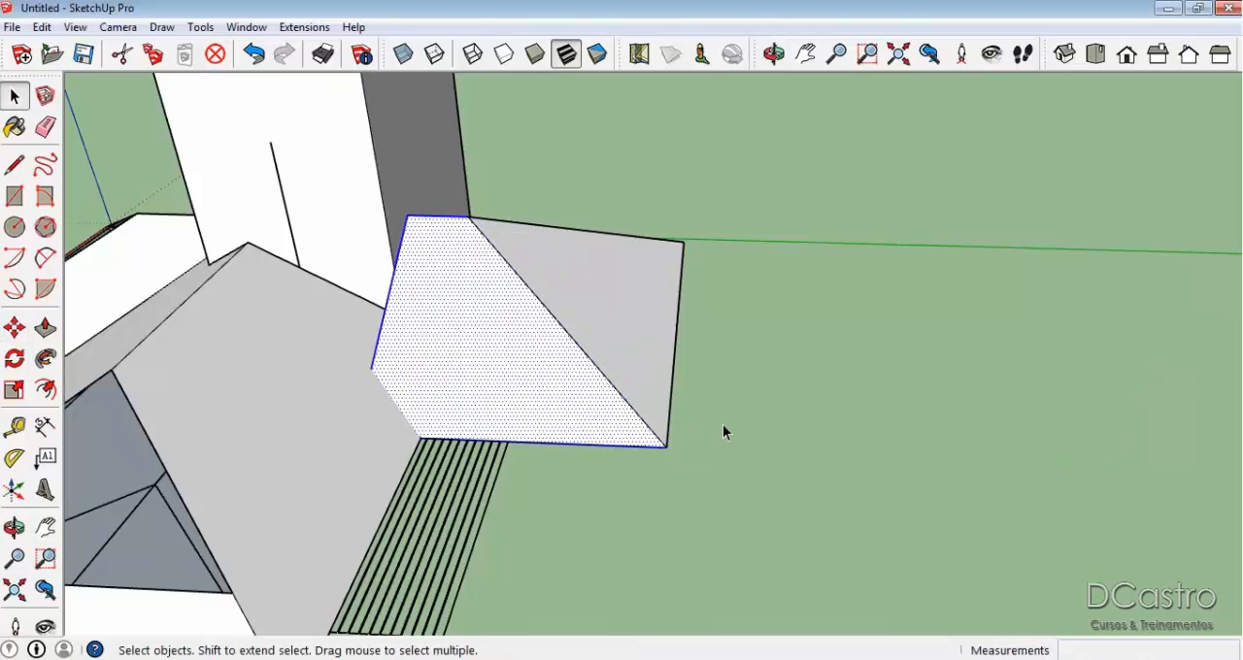
middle_click_drag(320, 325, 617, 326)
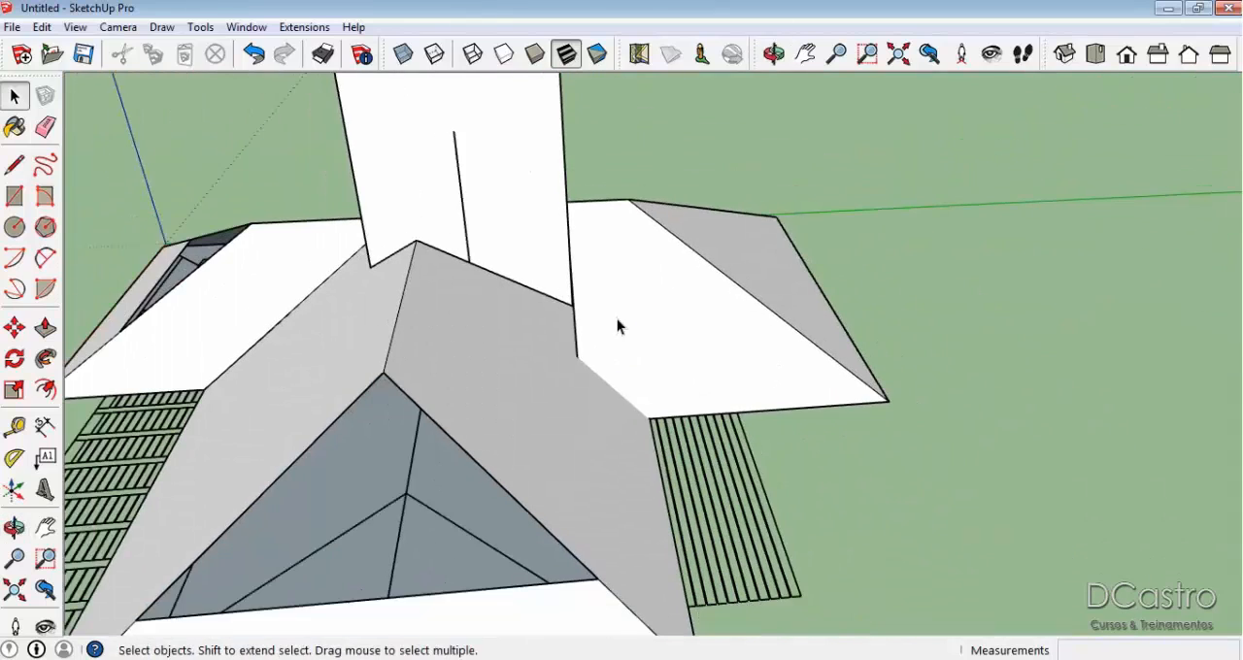
Copy the large slope face of the wing on the block's other side about 8 m outward, clear of the roof.
left_click(535, 397)
middle_click_drag(535, 397, 292, 355)
key("m")
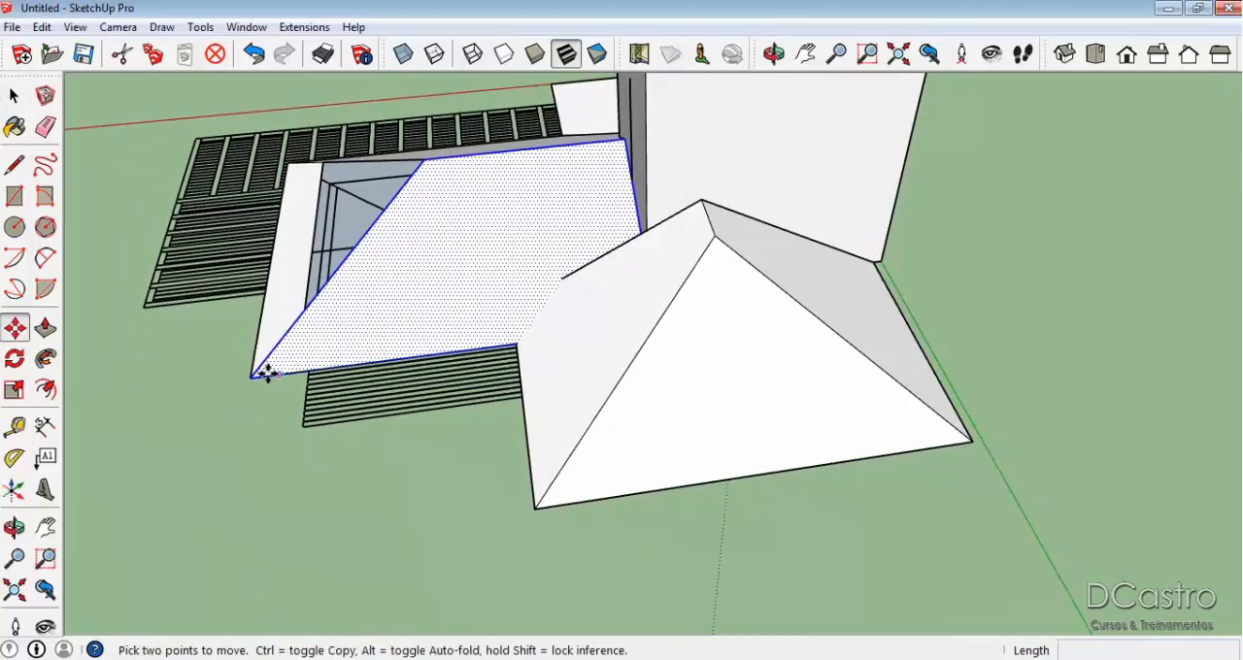
key("ctrl")
left_click(250, 377)
middle_click_drag(251, 378, 505, 364)
left_click(127, 402)
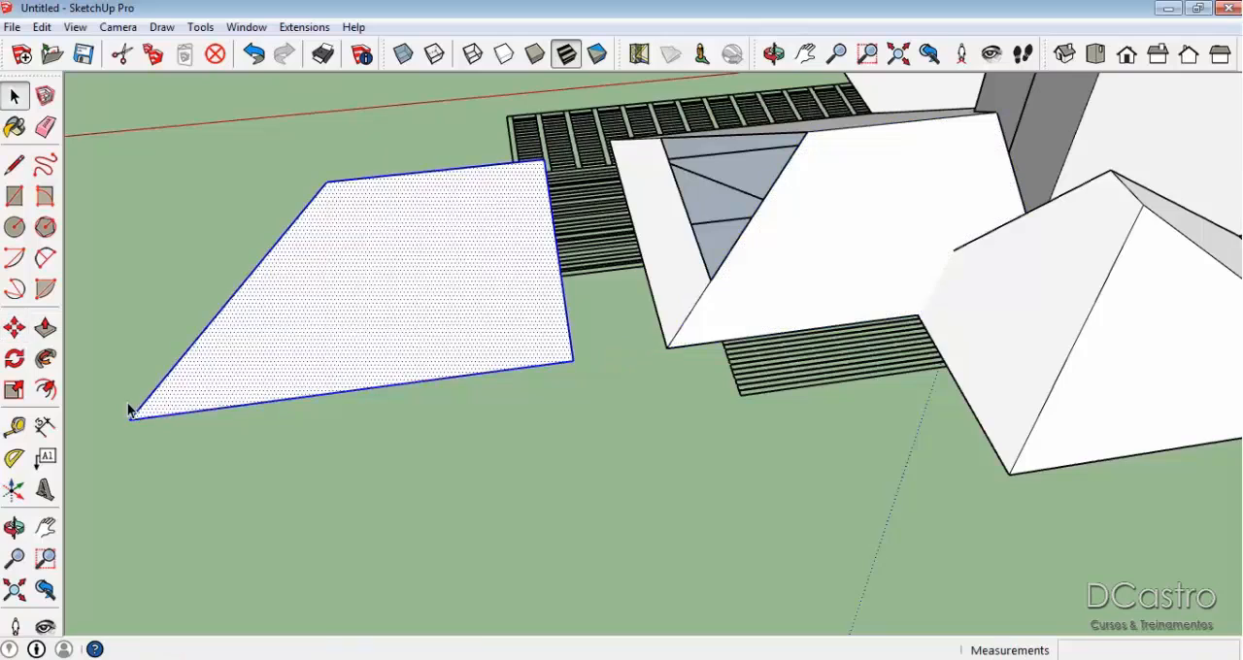
Delete the original of the copied slope face and erase the leftover sloping edge crossing the block's wall.
key("space")
scroll(871, 242, "up", 2)
key("Delete")
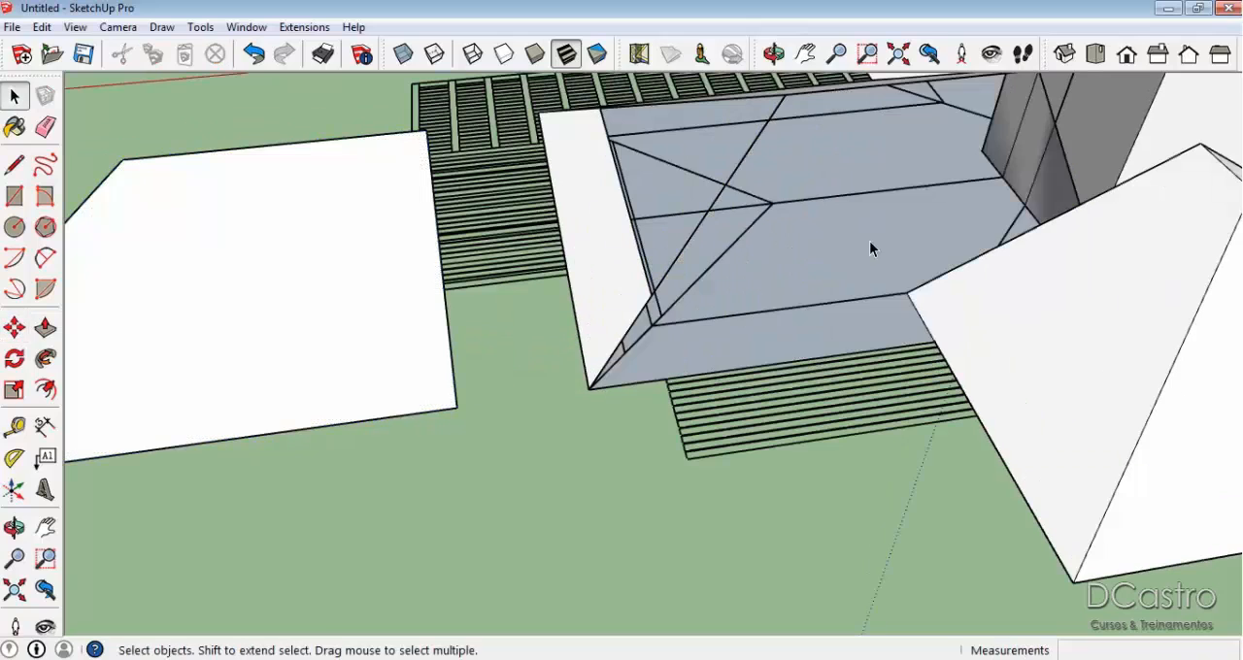
middle_click_drag(811, 242, 828, 220)
scroll(828, 226, "up", 1)
key("e")
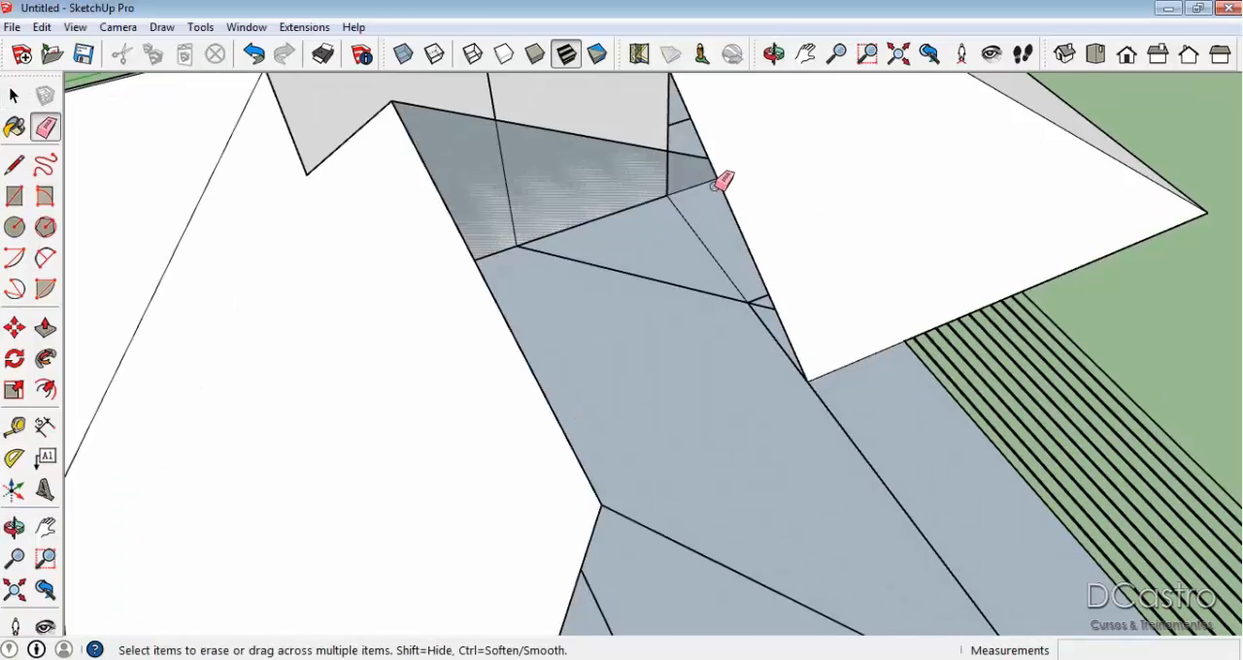
left_click_drag(691, 153, 682, 155)
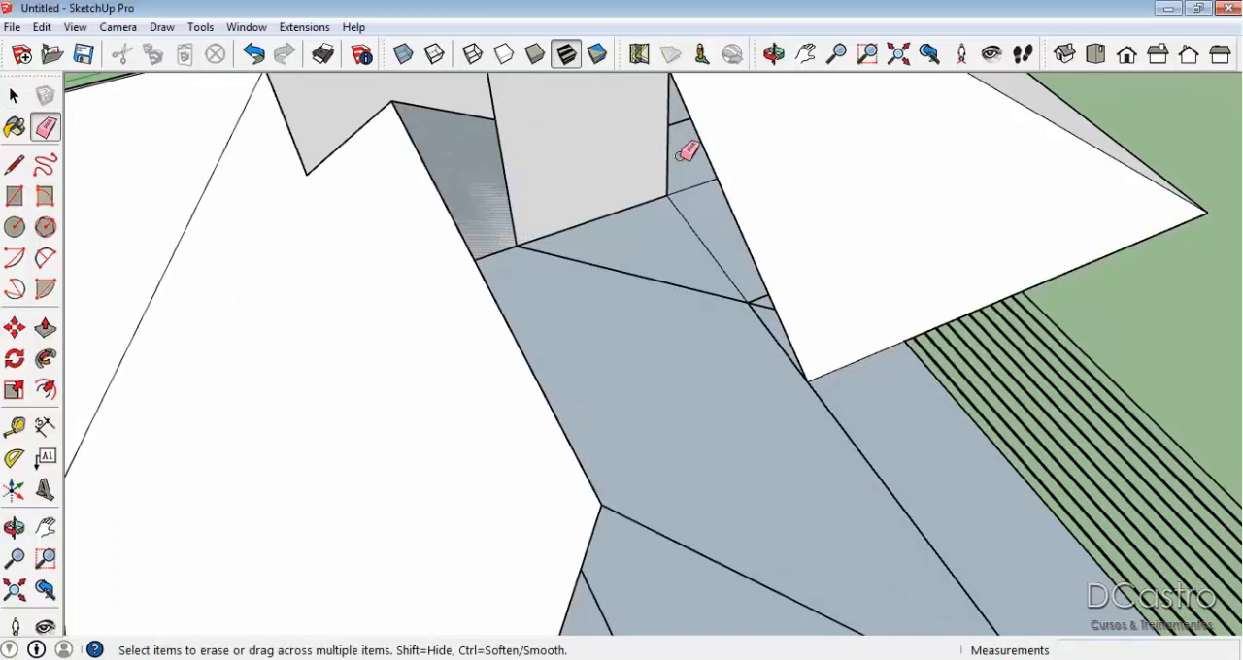
Draw a line of about 2.35 m from the block's base corner to the inner eave corner, closing the vertical triangle under the slope.
key("l")
left_click(666, 196)
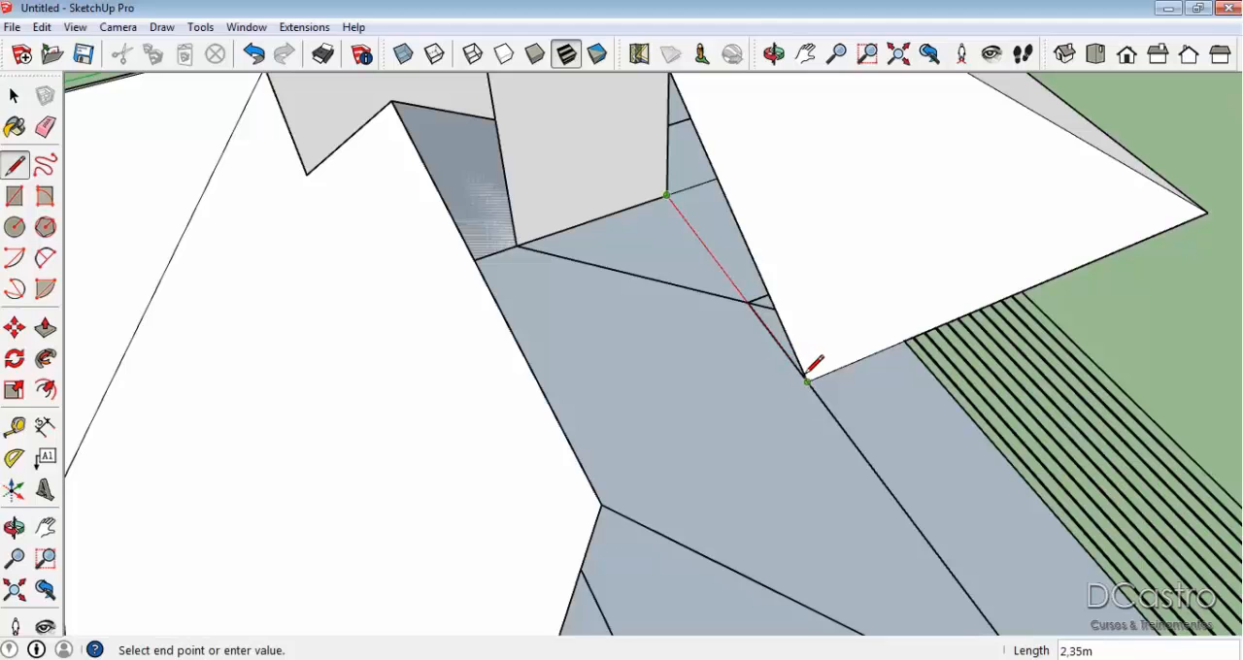
left_click(808, 381)
middle_click_drag(811, 374, 816, 449)
Try to push/pull the vertical triangular face beside the block.
key("p")
left_click(741, 288)
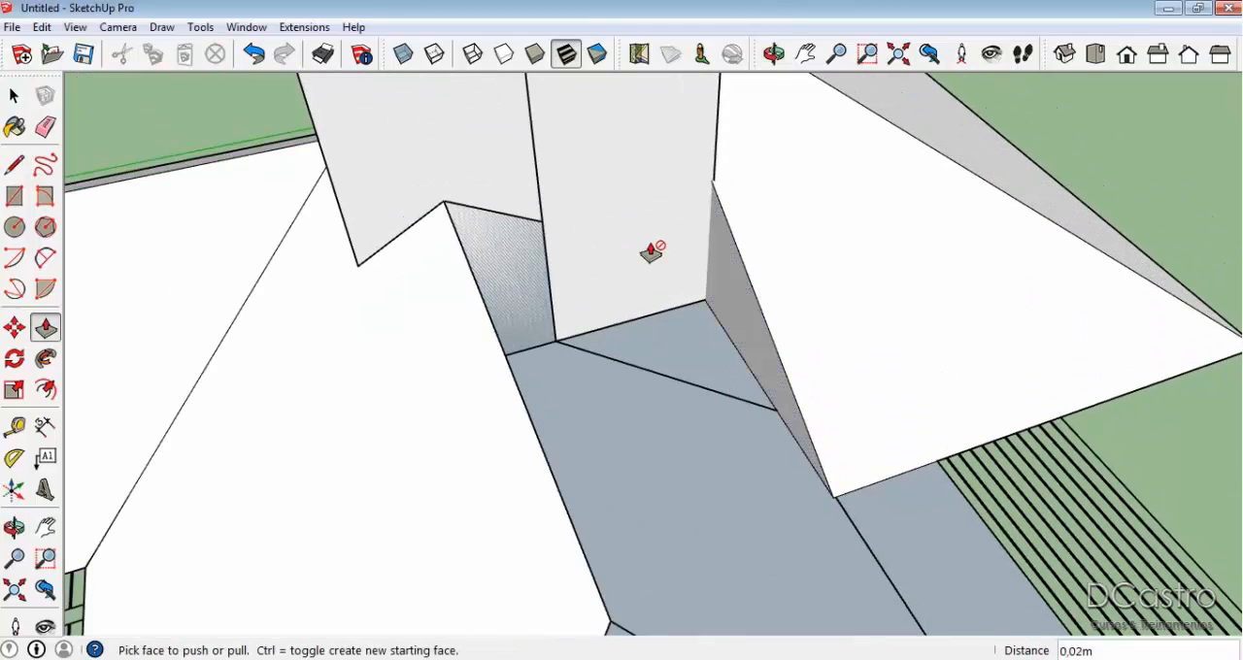
scroll(721, 238, "up", 2)
left_click(711, 184)
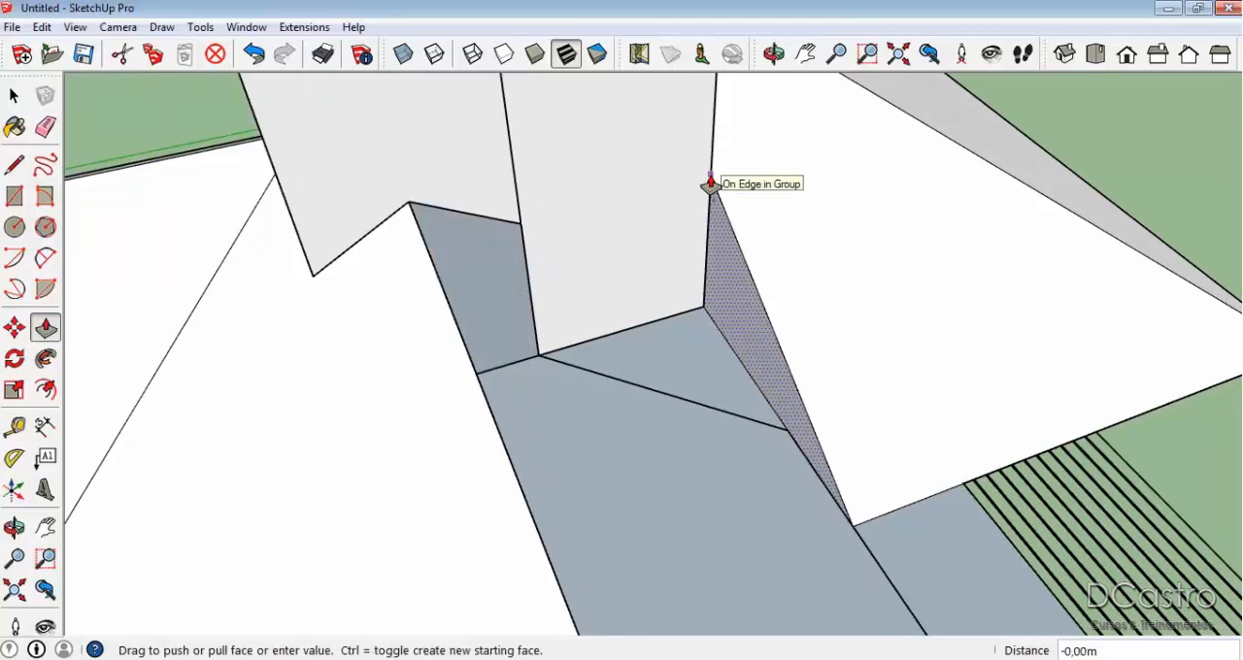
left_click(711, 183)
Draw the triangle's upright edge down the block's corner, then push/pull the triangle about 1.3 m along the block's wall, extending the slope.
key("l")
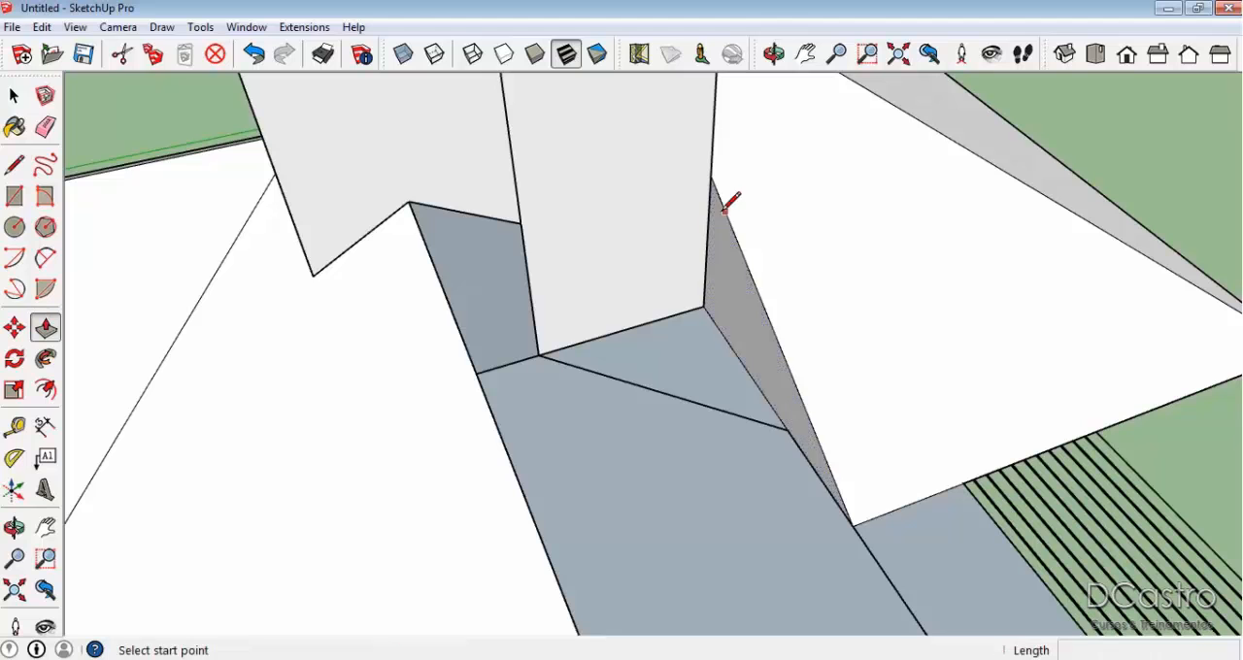
left_click(710, 176)
left_click(705, 306)
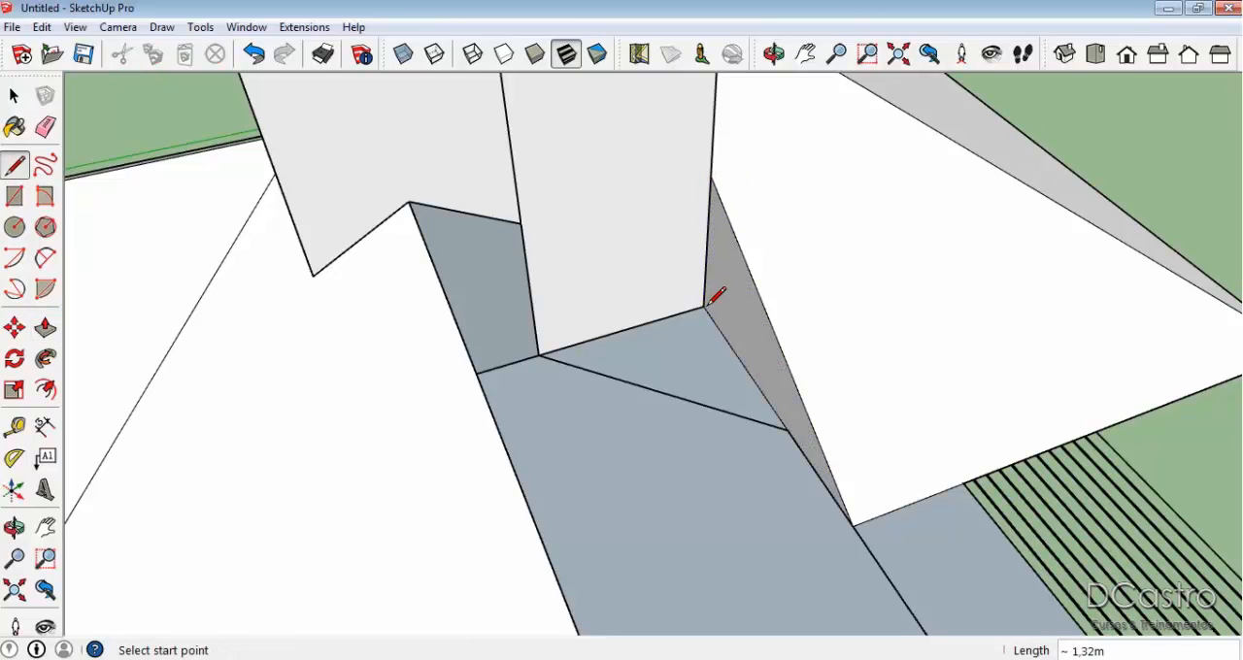
key("p")
left_click(721, 278)
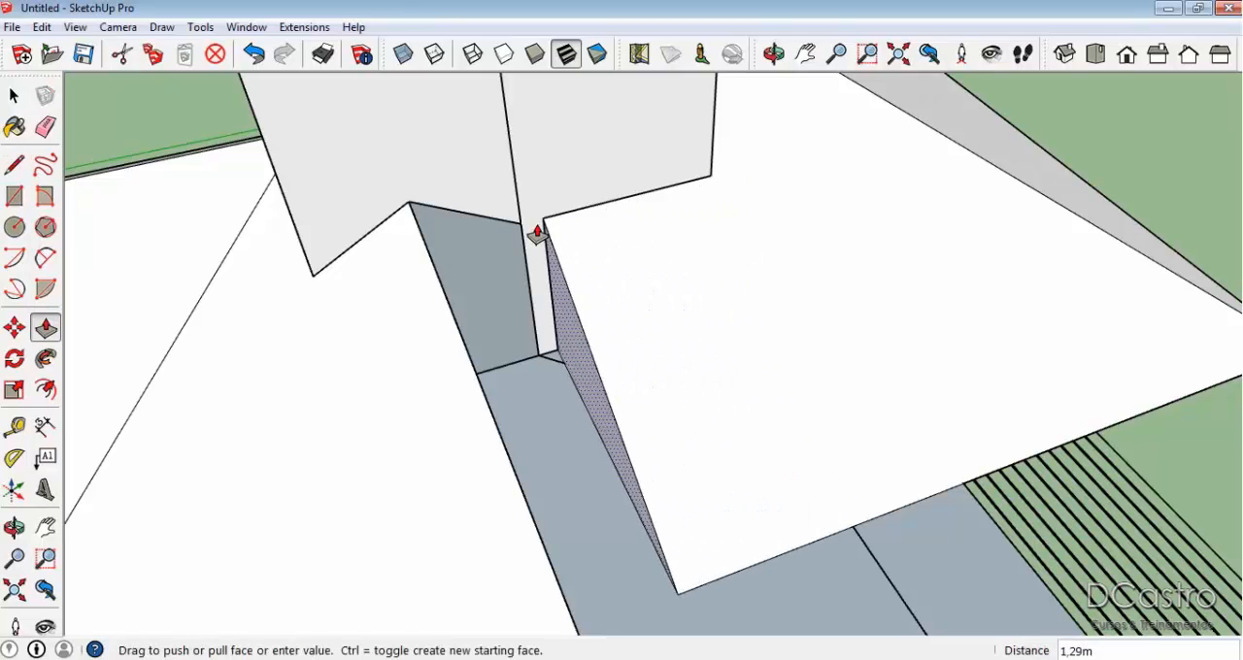
left_click(522, 233)
scroll(622, 243, "down", 3)
key("space")
Move the copied large slope face by its outer eave corner back onto the matching corner of its wing.
middle_click_drag(671, 307, 470, 297)
scroll(470, 299, "down", 2)
middle_click_drag(505, 417, 723, 314)
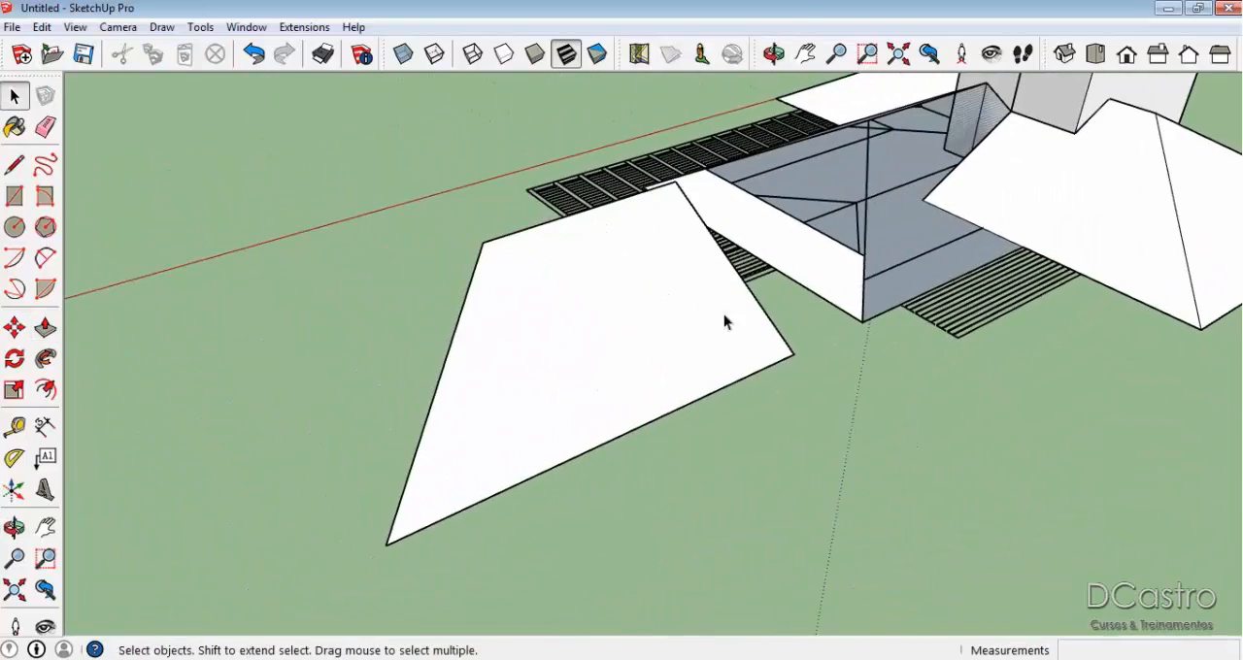
left_click(632, 327)
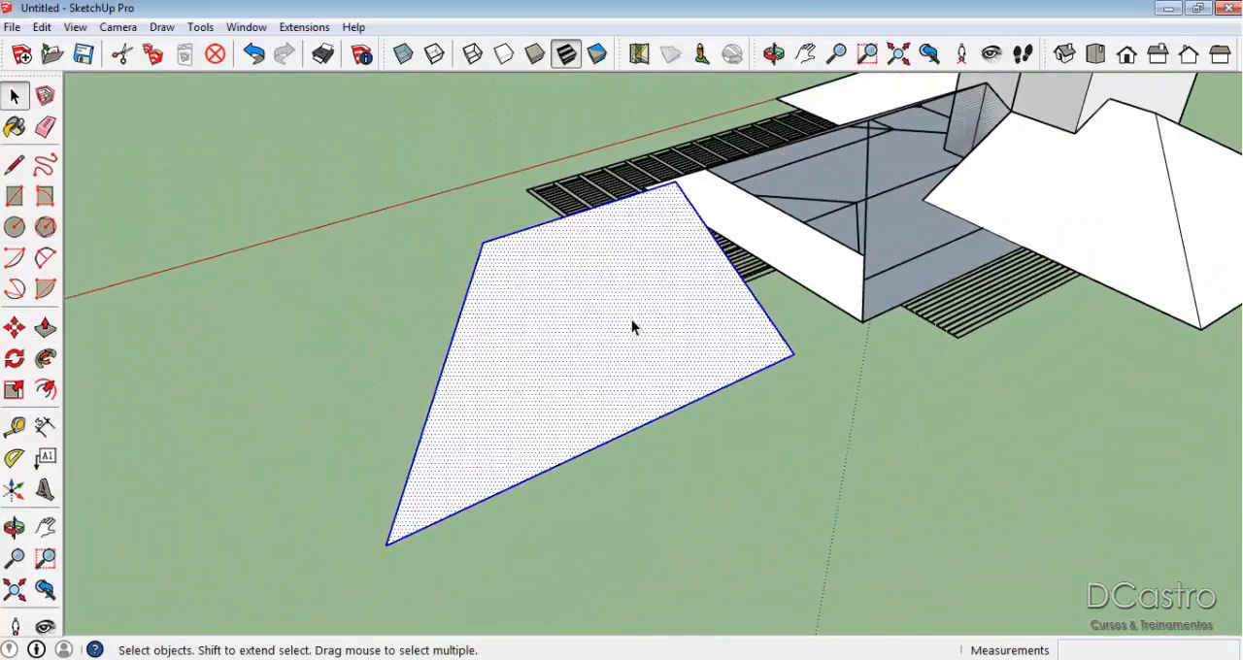
left_click(389, 549)
scroll(849, 305, "up", 3)
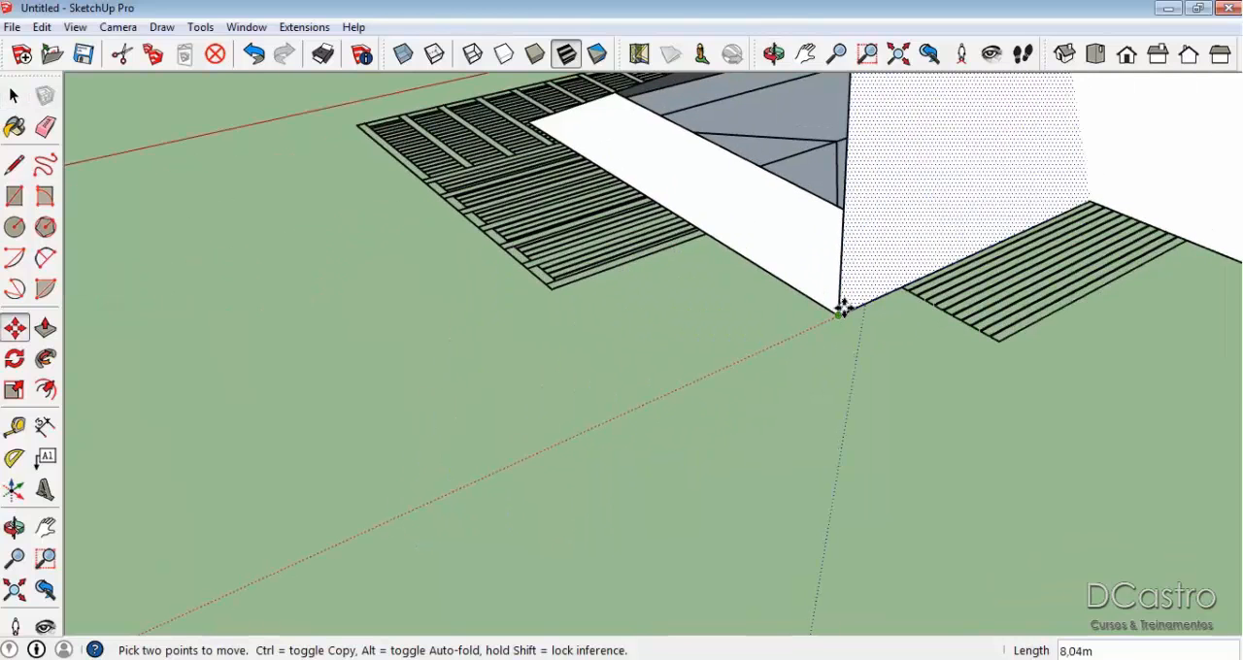
left_click(843, 307)
key("space")
Draw the valley line, about 3.57 m long, from the inner eave corner up to where both slopes meet the block.
middle_click_drag(850, 402, 888, 389)
scroll(906, 309, "up", 3)
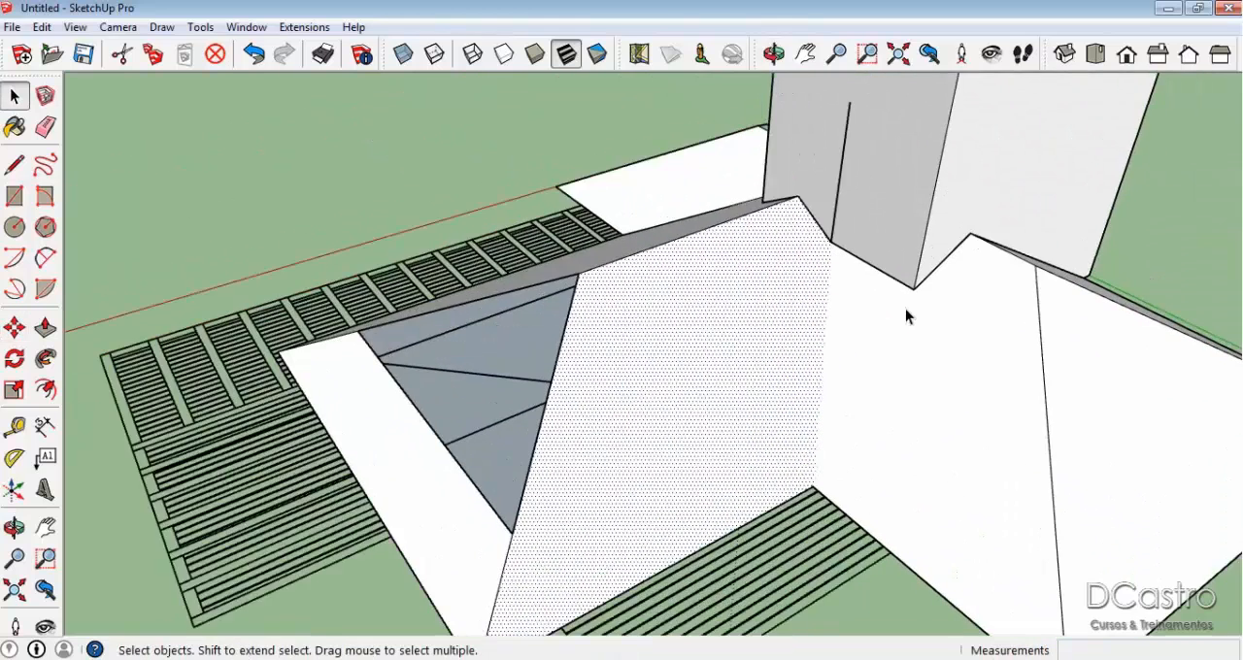
key("l")
left_click(814, 486)
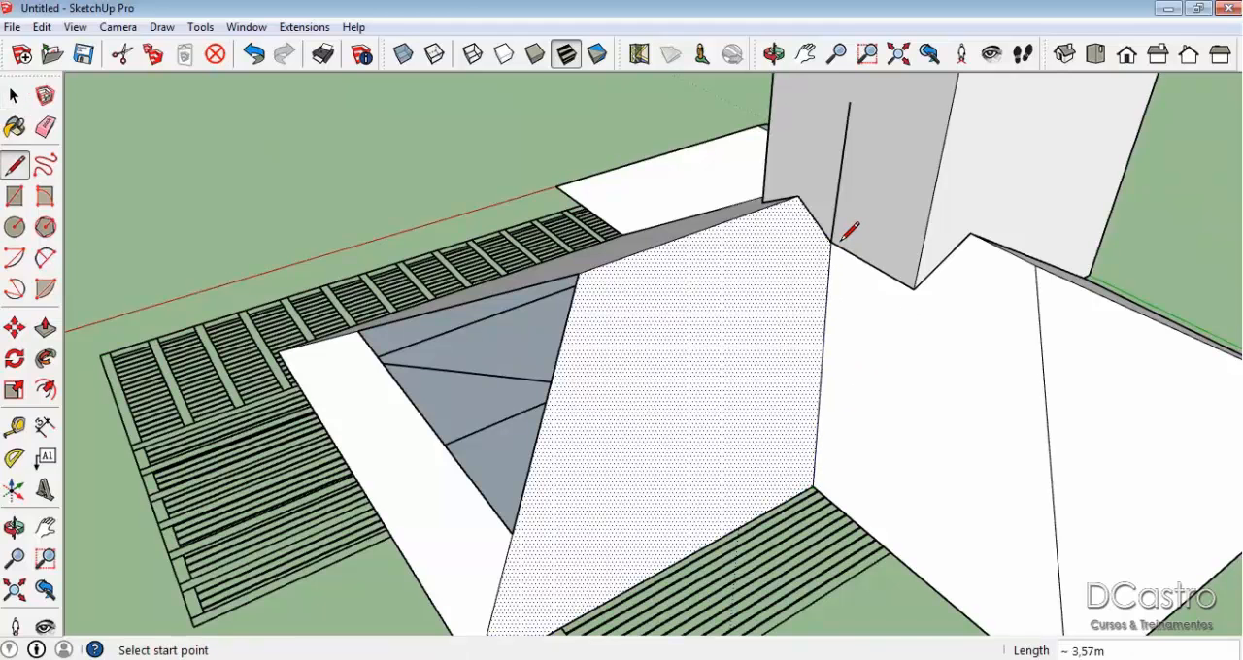
Erase the leftover construction edges and faces beneath the joined slopes and on the block's wall.
key("e")
mouse_move(798, 288)
middle_mouse_down()
mouse_move(1129, 194)
mouse_move(777, 279)
middle_mouse_up()
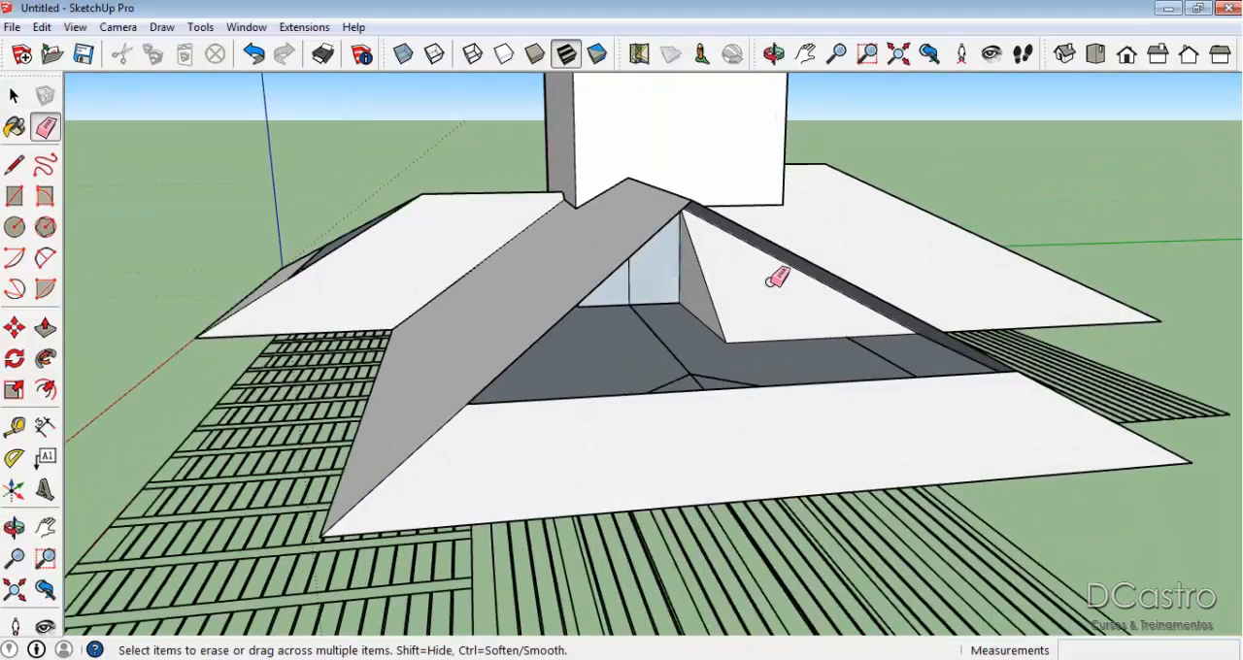
left_click(710, 313)
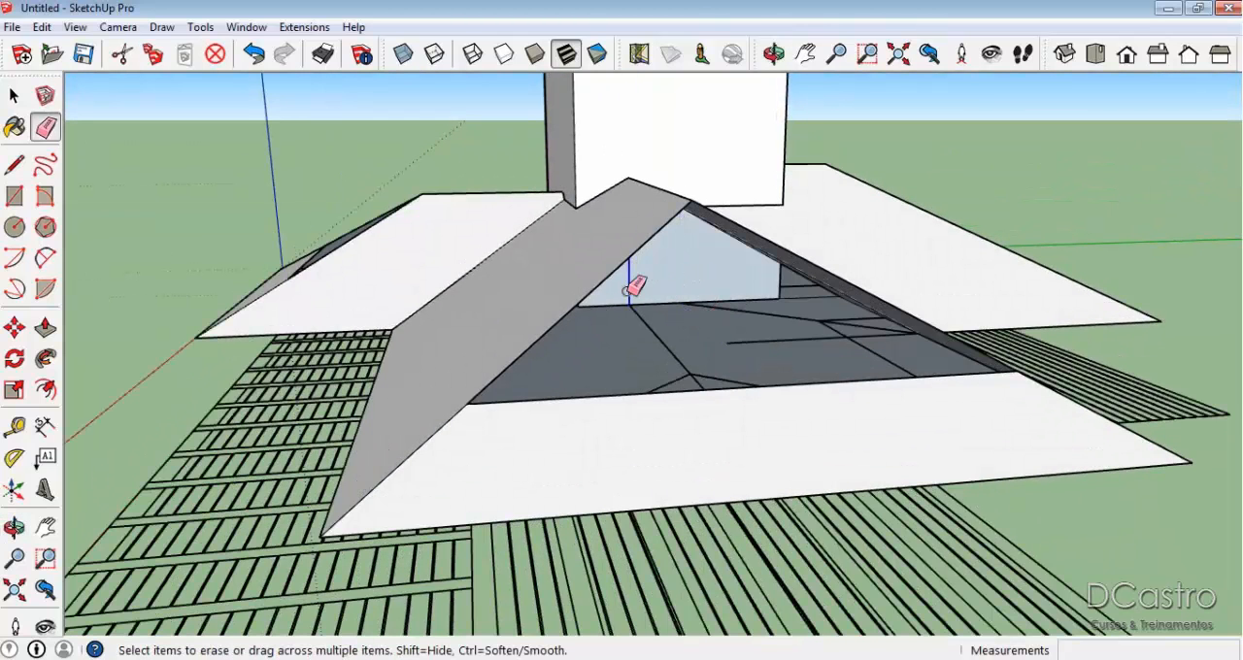
mouse_move(707, 283)
middle_mouse_down()
mouse_move(738, 256)
mouse_move(781, 265)
mouse_move(547, 386)
mouse_move(569, 372)
middle_mouse_up()
mouse_move(936, 297)
middle_mouse_down()
mouse_move(1204, 243)
mouse_move(1238, 194)
middle_mouse_up()
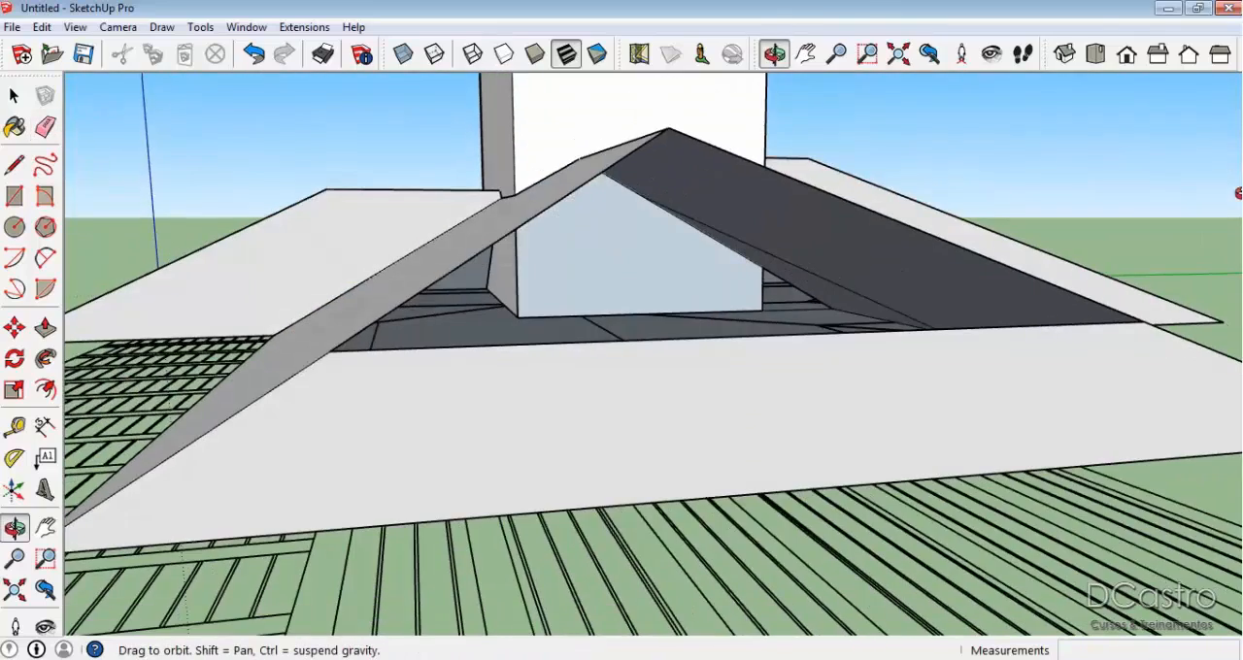
left_click(811, 293)
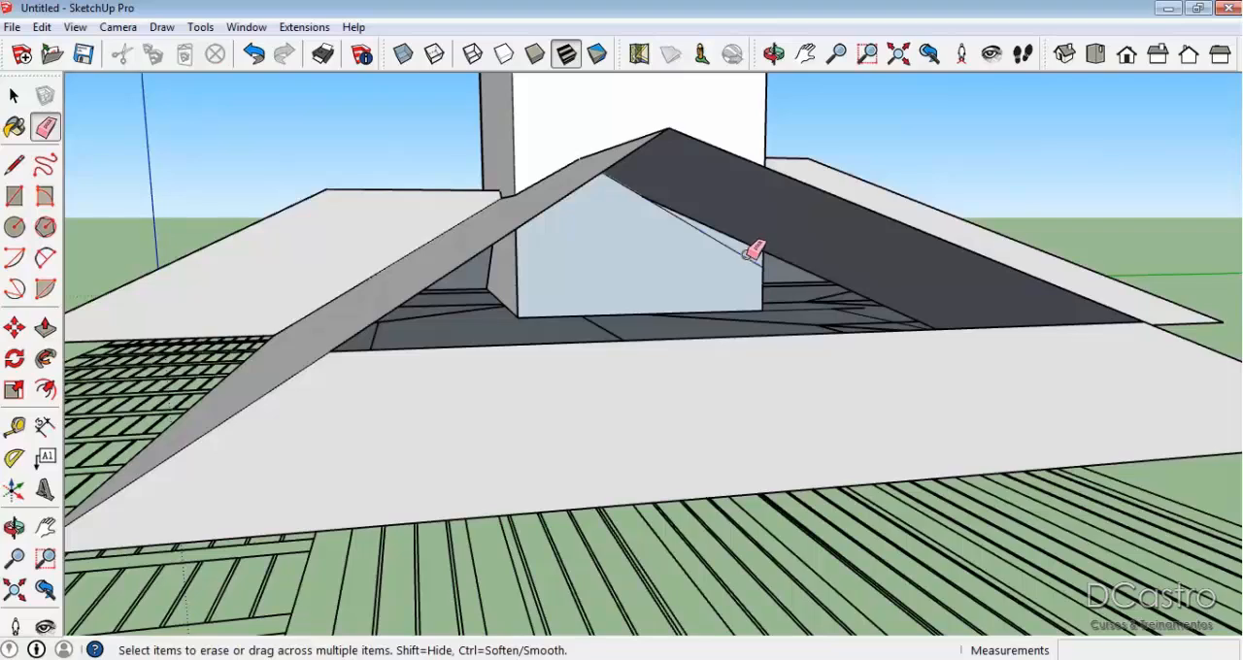
middle_click_drag(701, 293, 718, 341)
Examine the joints between the roof slopes and the block from above and from underneath.
mouse_move(785, 264)
middle_mouse_down()
mouse_move(835, 262)
mouse_move(880, 236)
mouse_move(826, 266)
mouse_move(335, 271)
mouse_move(810, 317)
mouse_move(430, 244)
mouse_move(363, 130)
mouse_move(444, 95)
mouse_move(1225, 380)
mouse_move(863, 259)
mouse_move(930, 275)
mouse_move(486, 362)
middle_mouse_up()
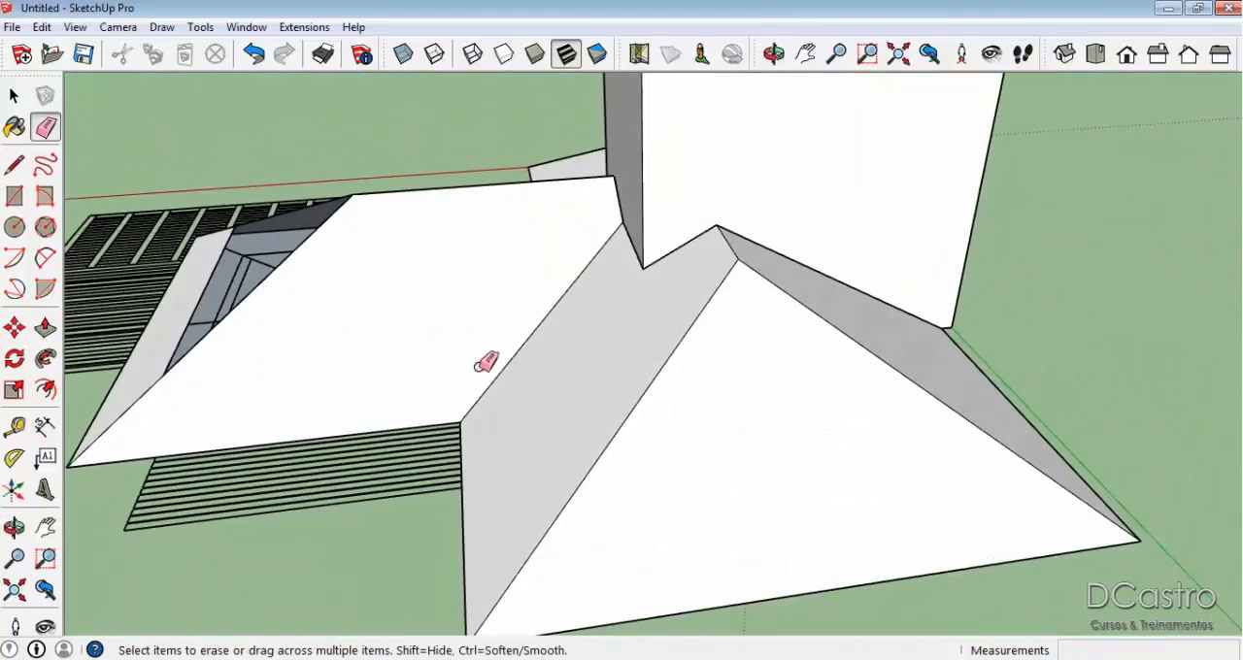
middle_click_drag(718, 359, 767, 366)
scroll(777, 355, "up", 5)
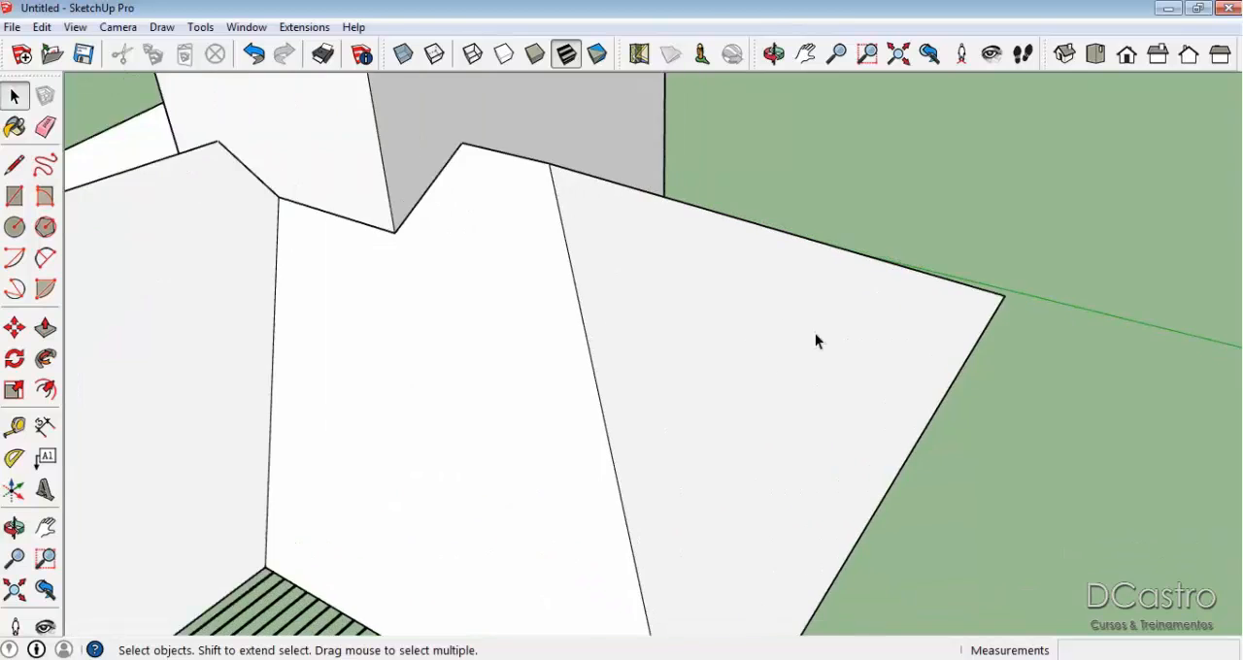
scroll(730, 457, "up", 4)
middle_click_drag(730, 459, 896, 314)
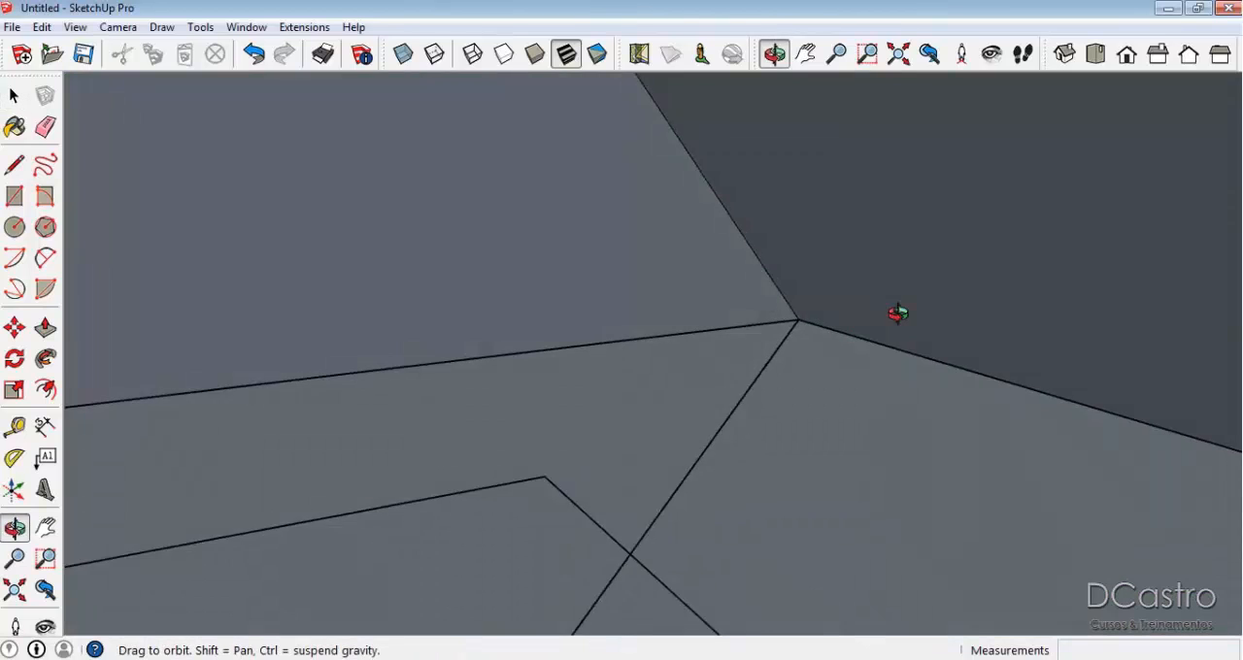
scroll(897, 320, "down", 2)
scroll(856, 390, "down", 2)
middle_click_drag(856, 418, 468, 424)
key("z")
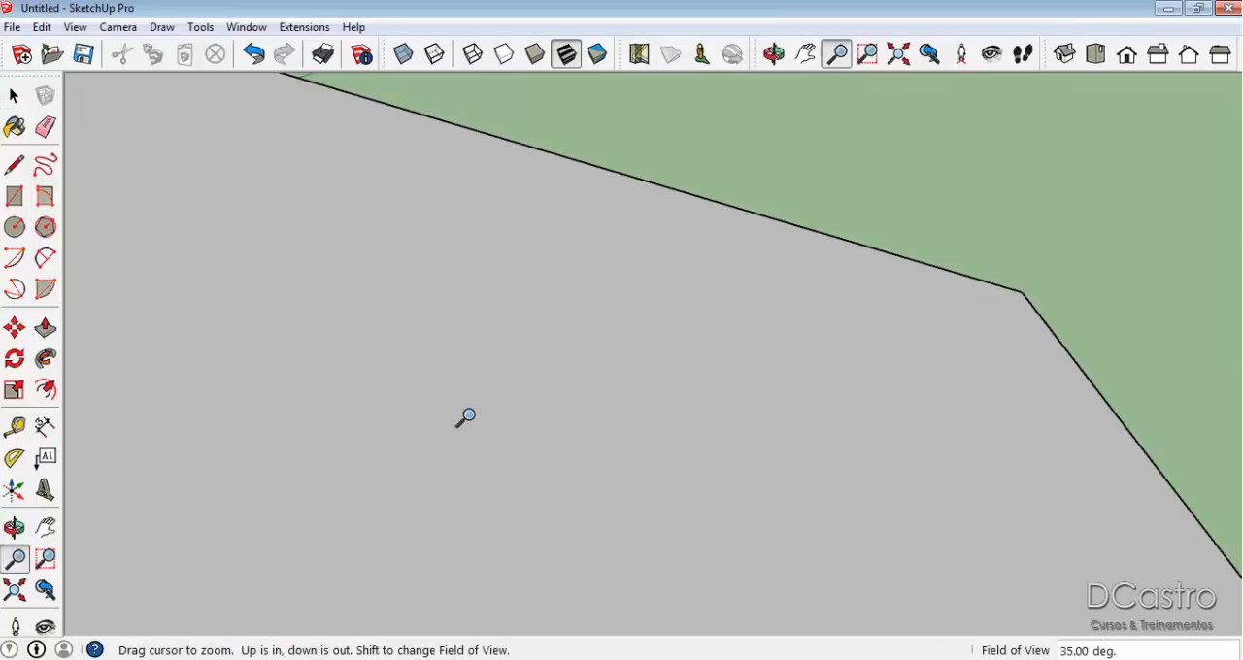
scroll(466, 417, "down", 2)
key("space")
Select the whole block and move it along the red axis until it stands clear of the roof.
middle_click_drag(844, 349, 243, 418)
middle_click_drag(714, 423, 786, 433)
left_click(791, 420)
middle_click_drag(1165, 468, 833, 436)
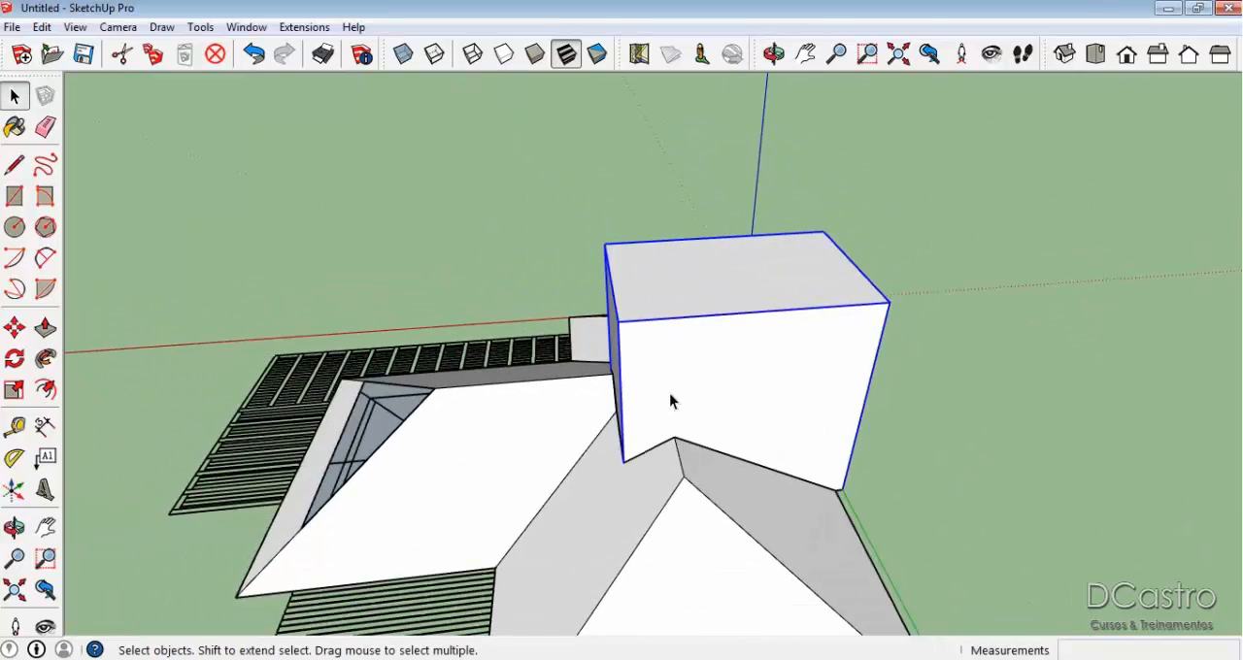
key("m")
left_click(657, 394)
left_click(992, 356)
key("space")
Delete the leftover faces exposed between the roof slopes where the block stood.
middle_click_drag(624, 530, 379, 388)
scroll(462, 369, "up", 4)
middle_click_drag(634, 341, 738, 325)
left_click(727, 327)
key("Delete")
key("Delete")
left_click(495, 397)
key("Delete")
Erase the stray edges left on the plan beneath the roof slopes around the courtyard opening.
key("e")
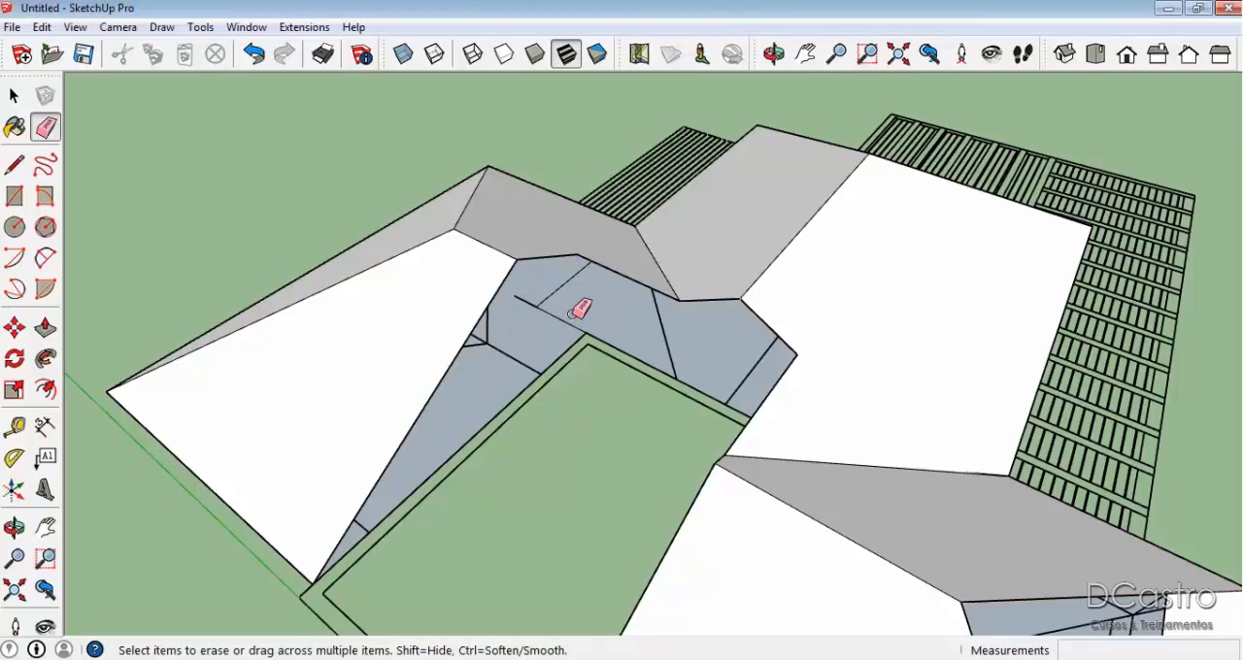
left_click(668, 339)
mouse_move(709, 356)
middle_mouse_down()
mouse_move(586, 291)
mouse_move(517, 297)
mouse_move(549, 292)
middle_mouse_up()
left_click(552, 293)
middle_click_drag(473, 316, 333, 272)
scroll(632, 349, "up", 3)
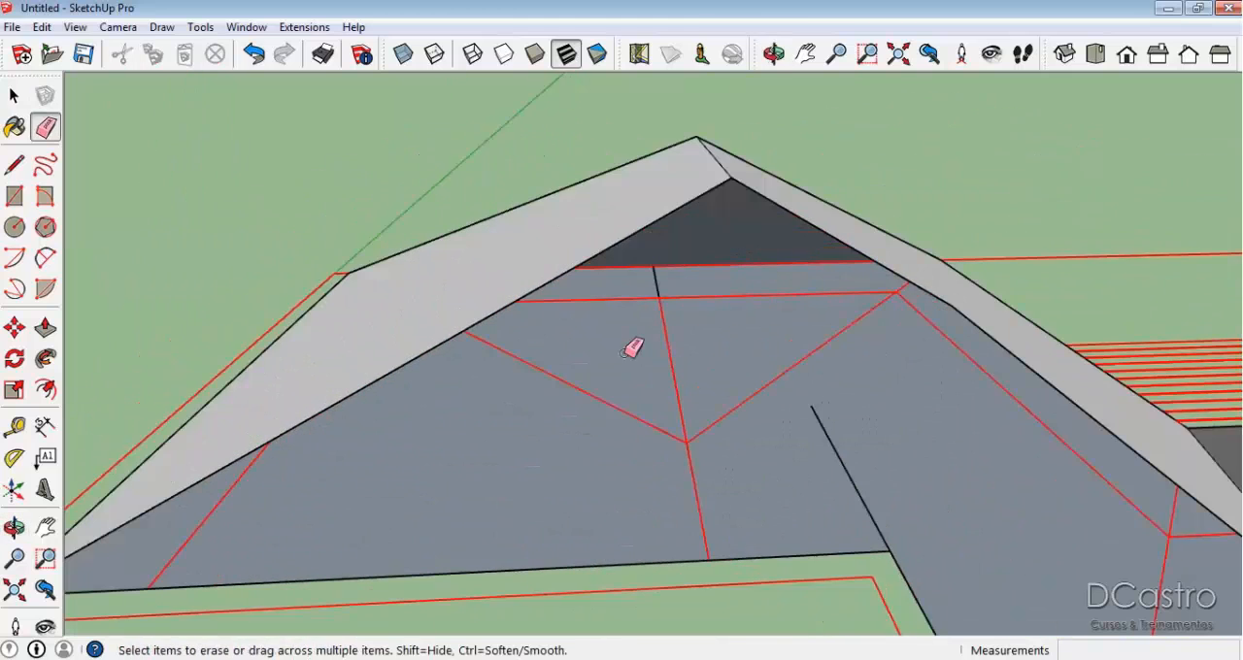
left_click(654, 296)
left_click(859, 491)
scroll(605, 252, "up", 2)
key("space")
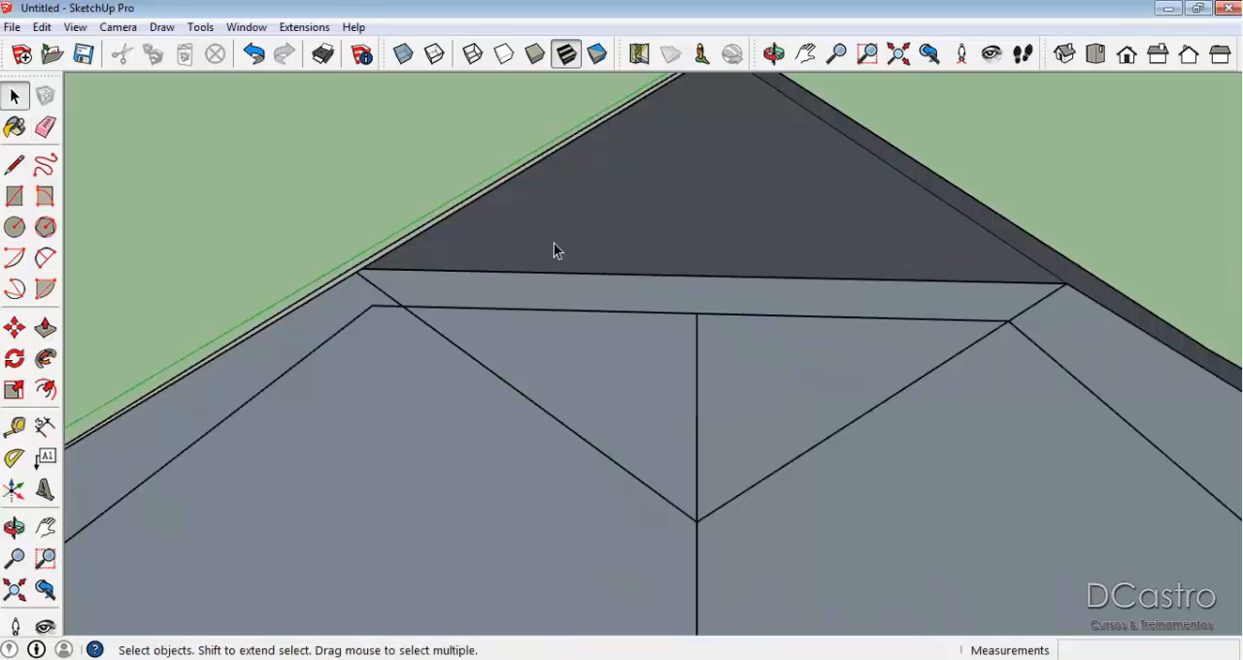
scroll(718, 303, "up", 3)
middle_click_drag(711, 303, 546, 344)
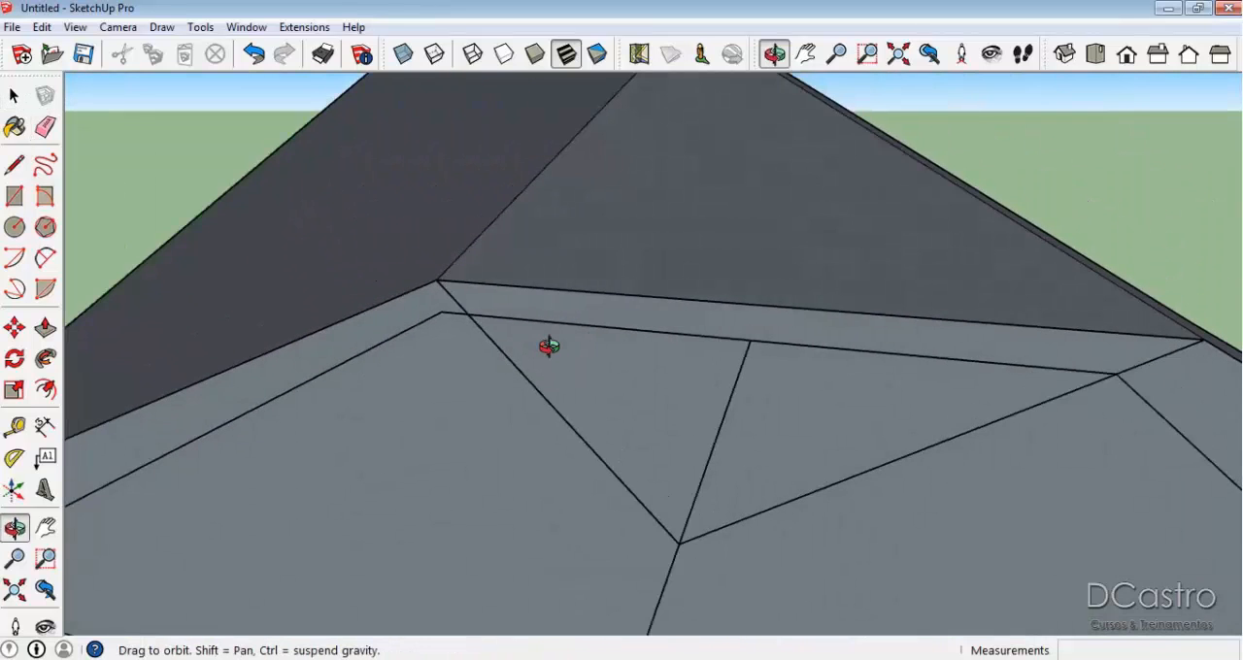
key("l")
scroll(471, 311, "up", 2)
middle_click_drag(477, 311, 426, 278)
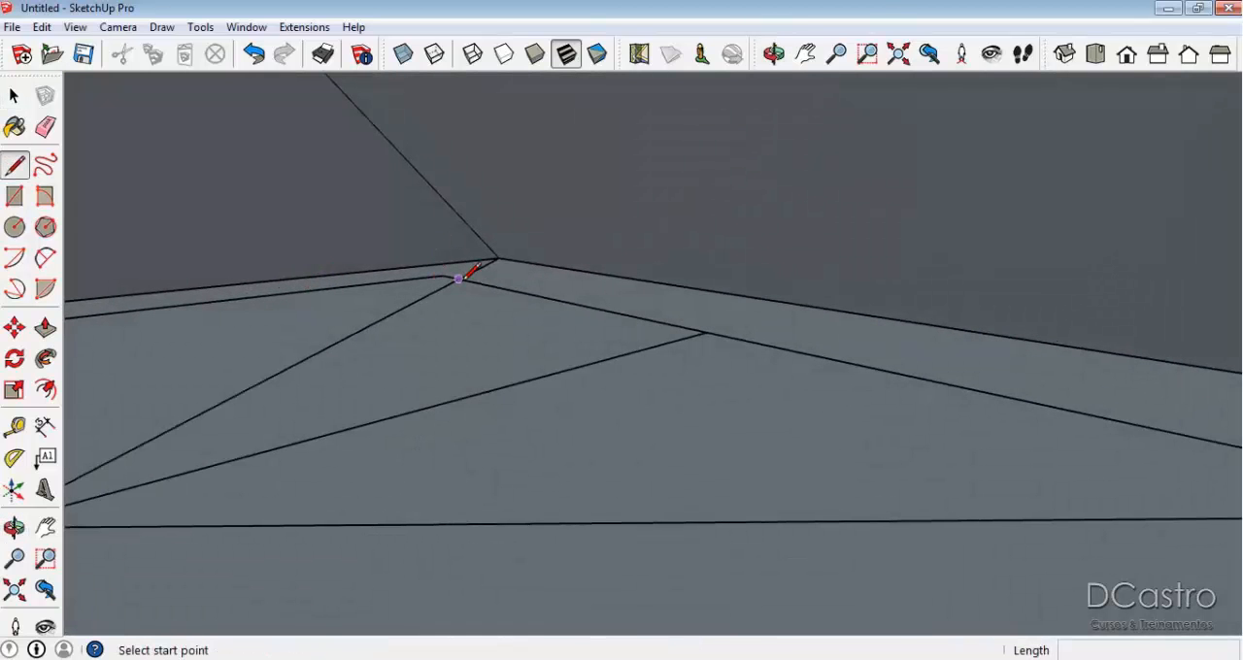
left_click(459, 279)
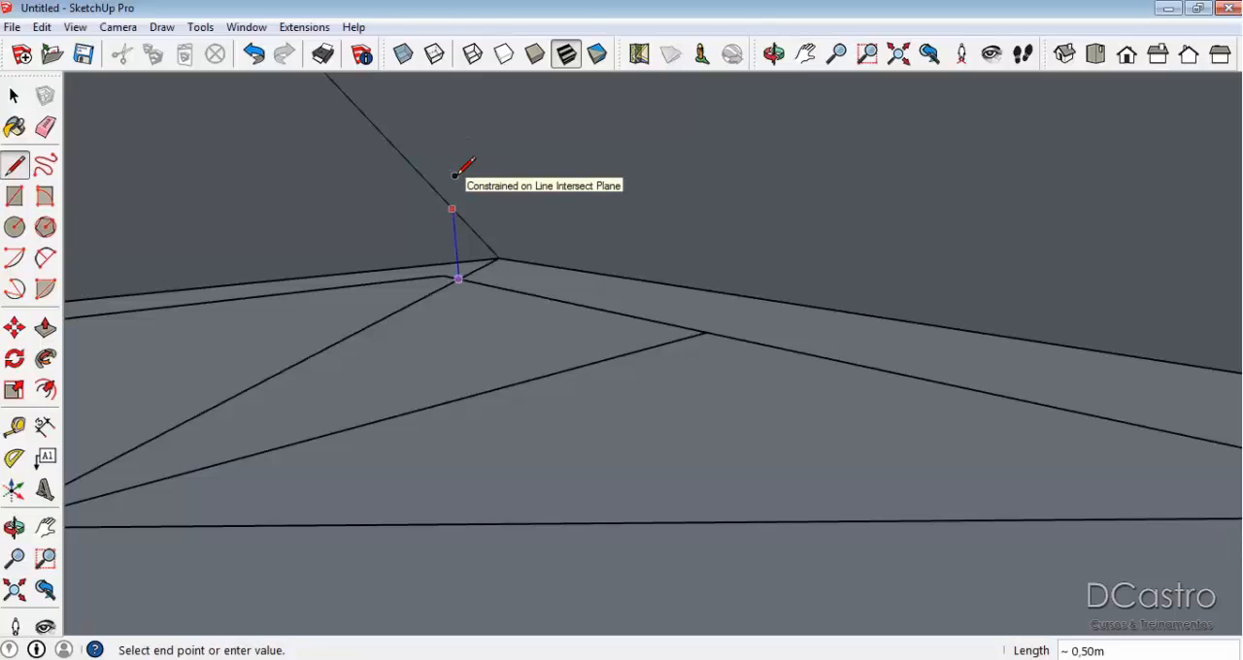
key("Escape")
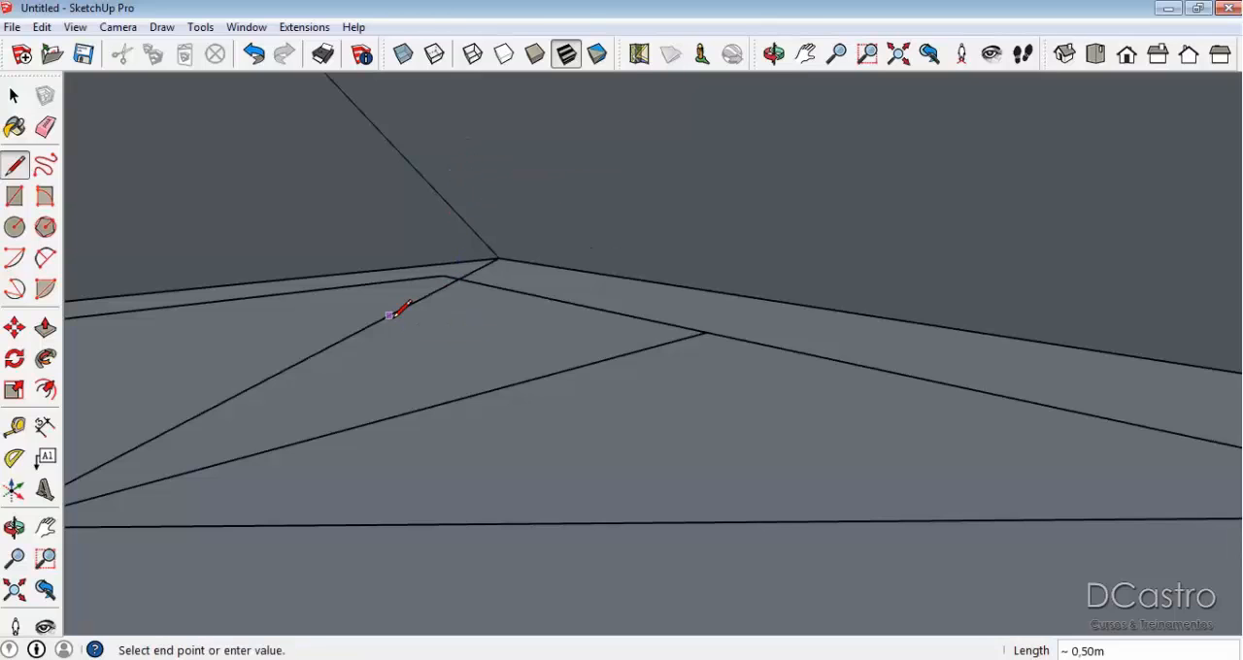
Split the end slope with a horizontal line about 2.91 m long between its hips and delete the face above it.
middle_click_drag(363, 115, 796, 200)
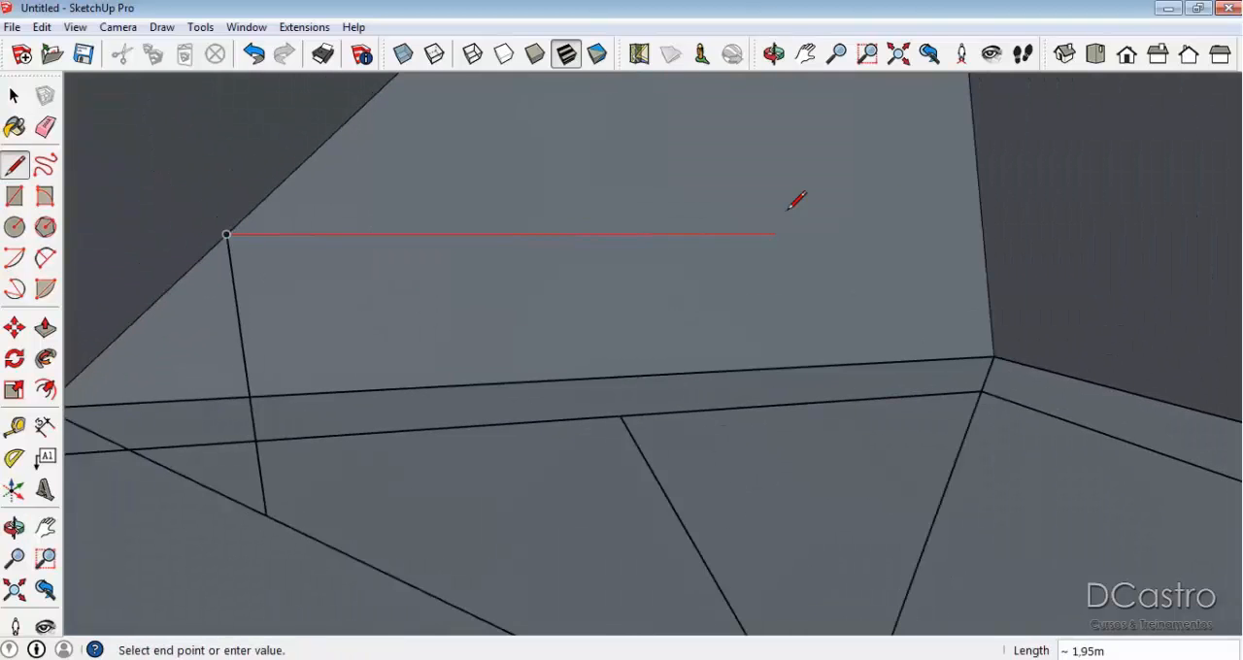
left_click(984, 232)
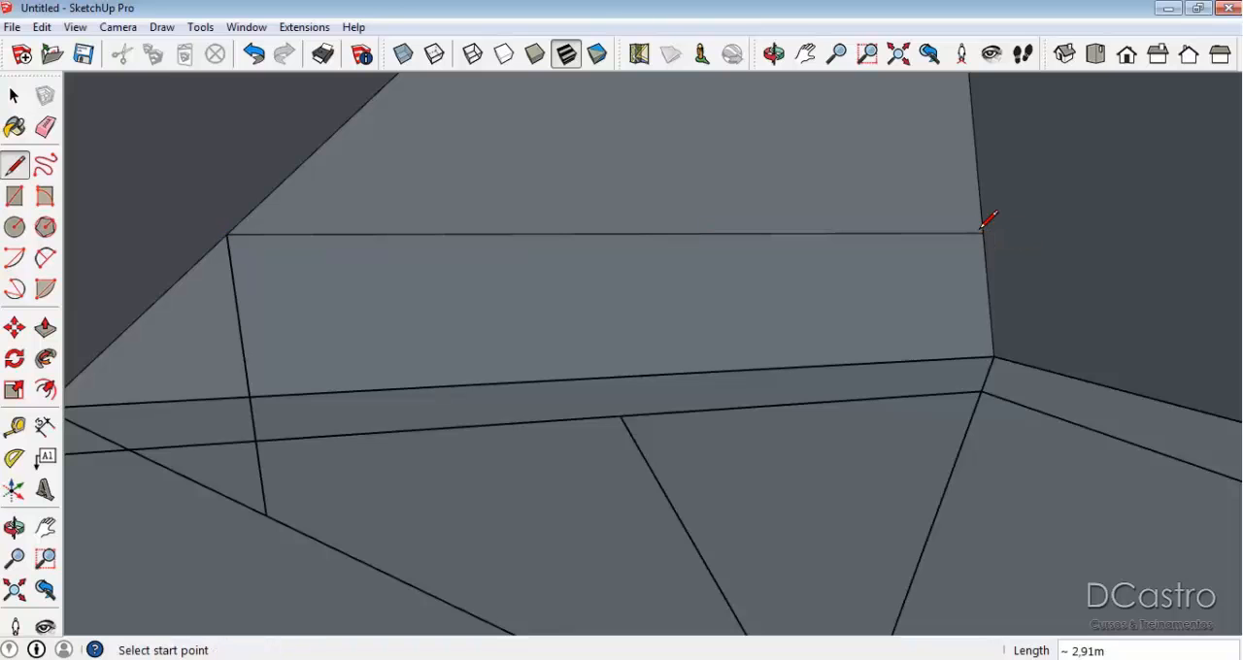
key("e")
left_click(242, 358)
key("space")
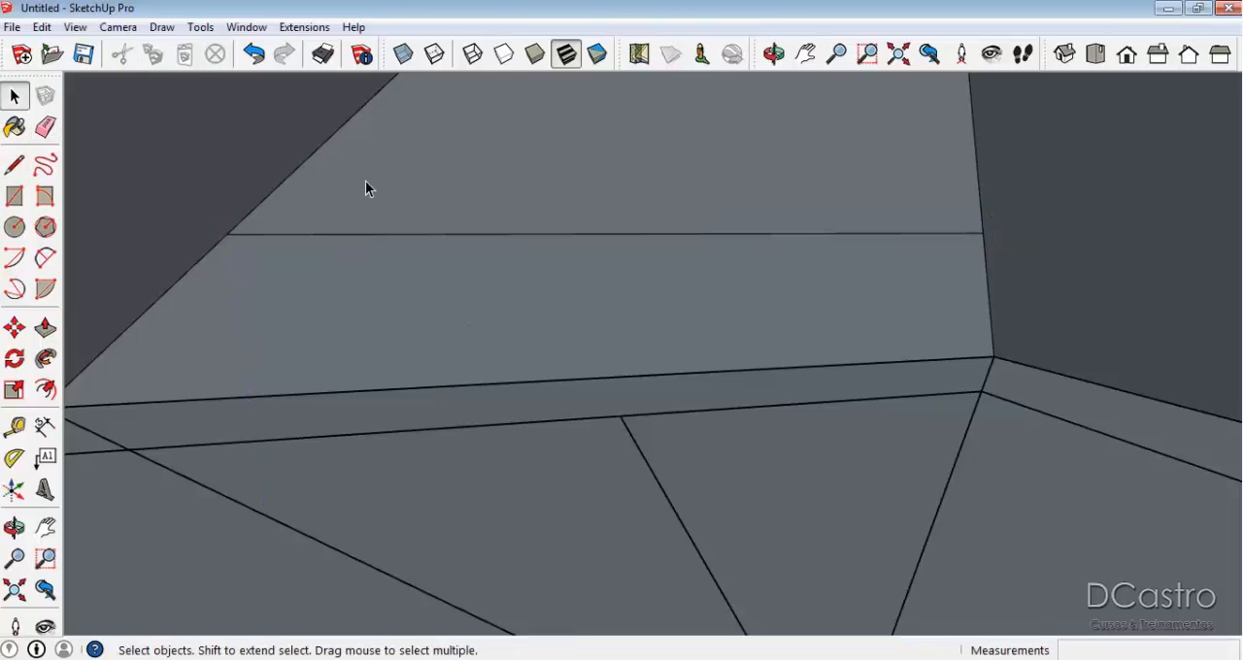
key("Delete")
Undo the splitting of the end slope and the deletion of its upper face.
middle_click_drag(401, 282, 808, 475)
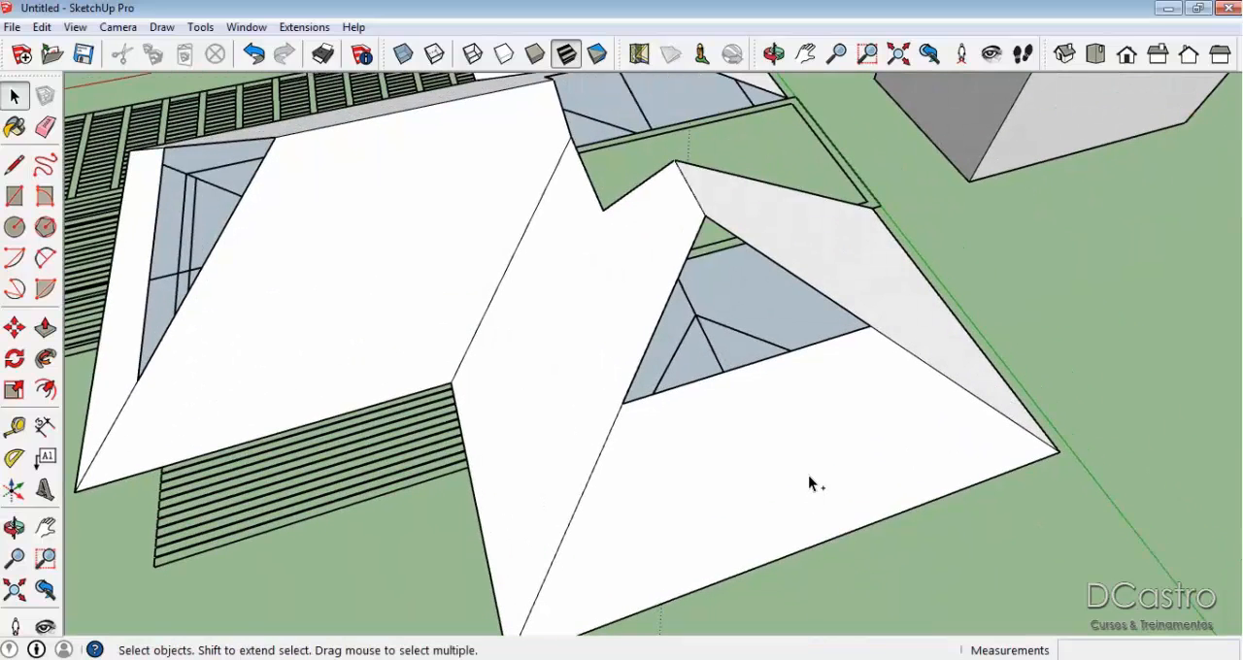
key("ctrl+z")
key("ctrl+z")
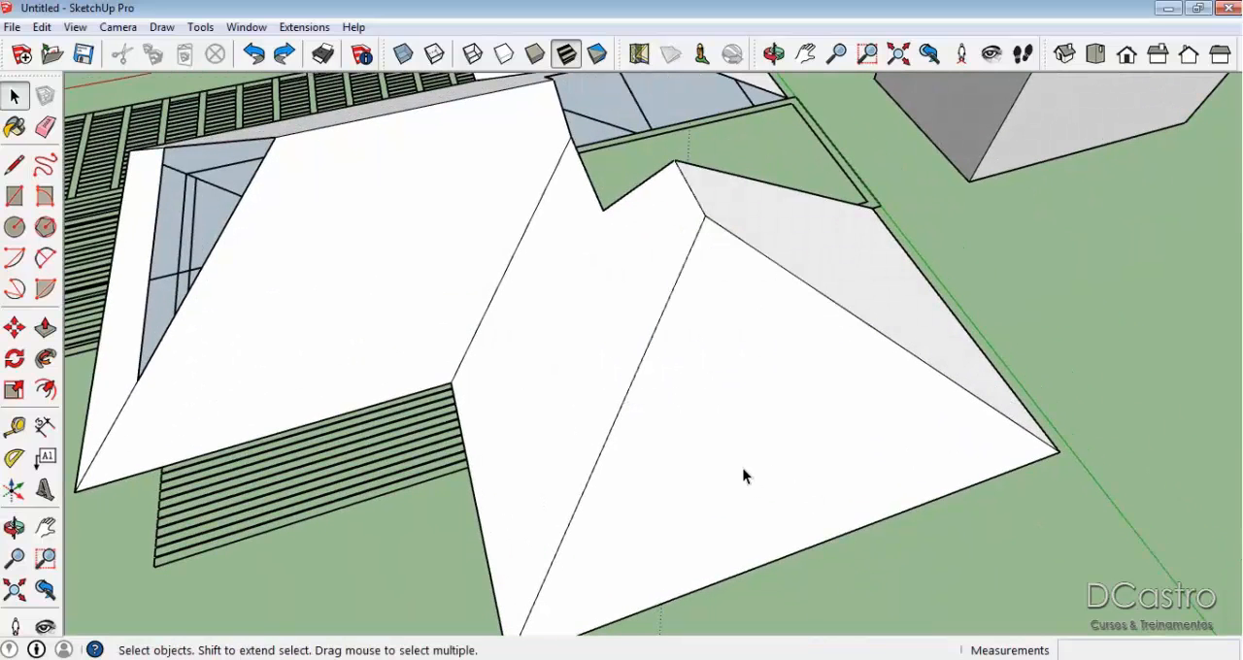
Draw a line about 4.6 m long across the end slope, parallel to its eave, and delete the face above it.
scroll(744, 474, "down", 1)
key("l")
left_click(583, 522)
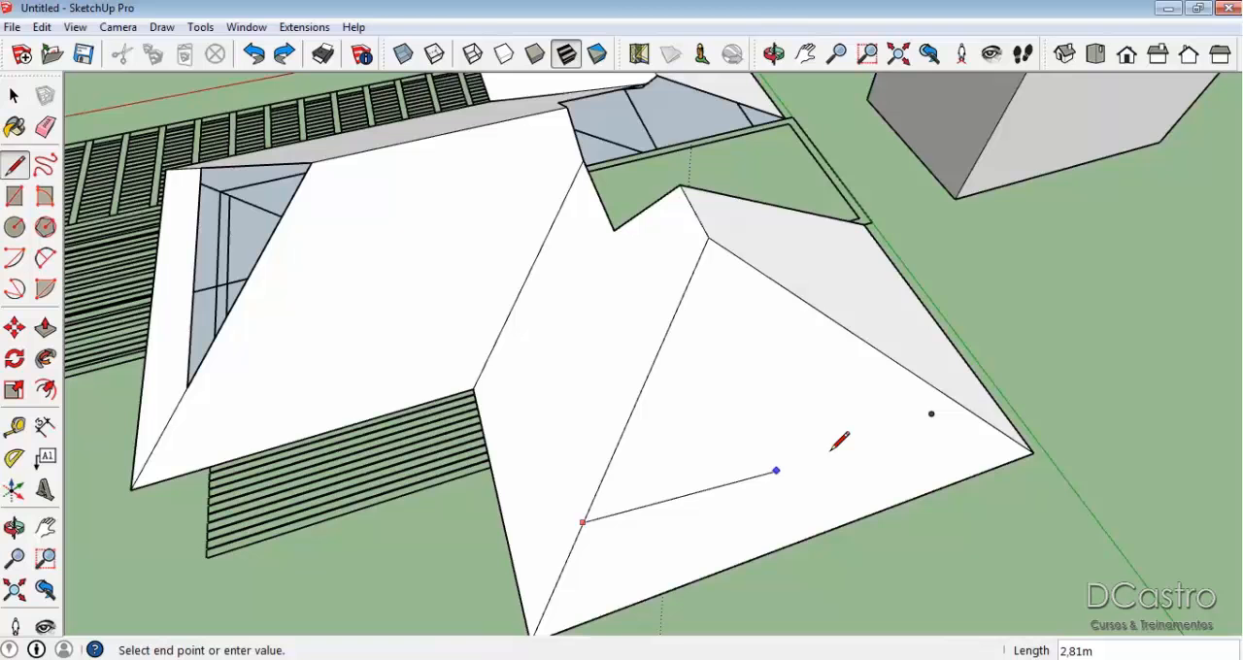
left_click(948, 397)
key("space")
left_click(768, 388)
key("Delete")
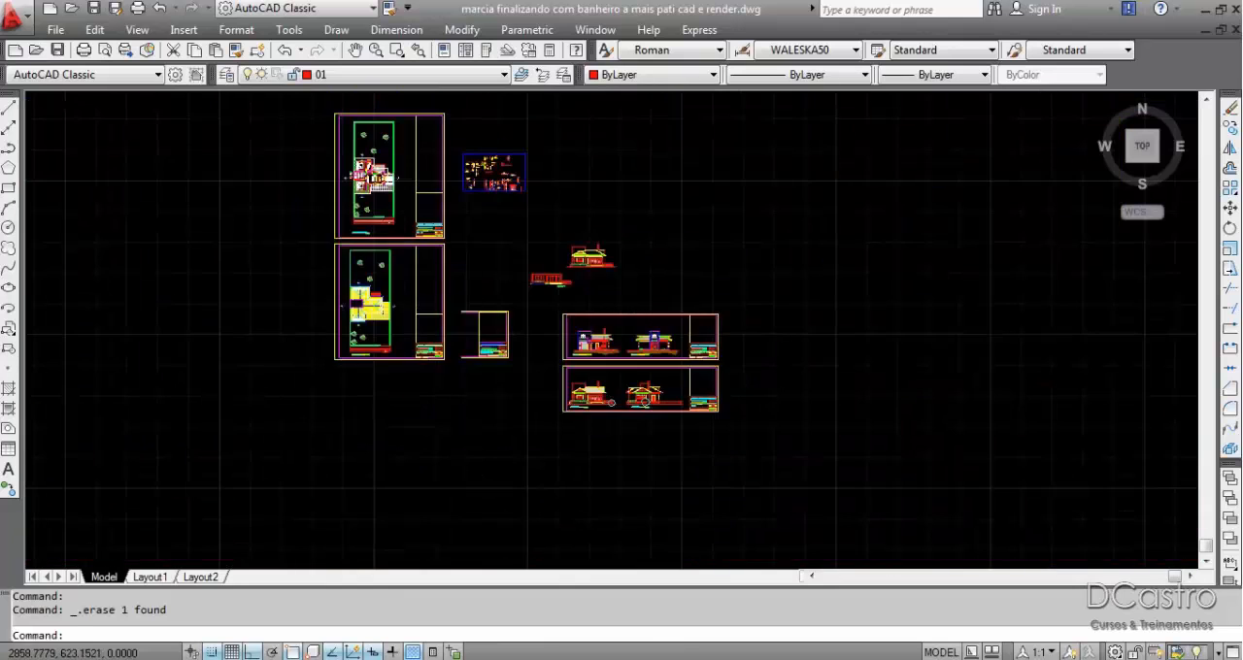
Switch to AutoCAD, regenerate the roof plan and examine the dashed lines near the end slope of the wing.
scroll(372, 177, "up", 10)
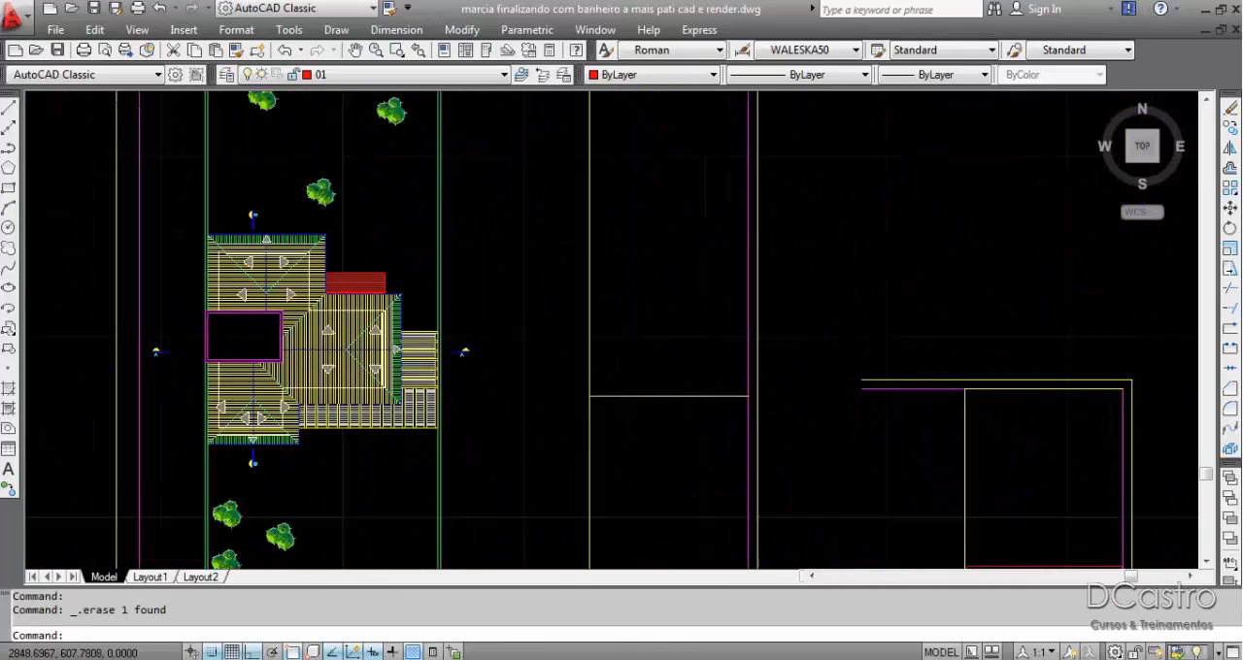
scroll(391, 365, "down", 3)
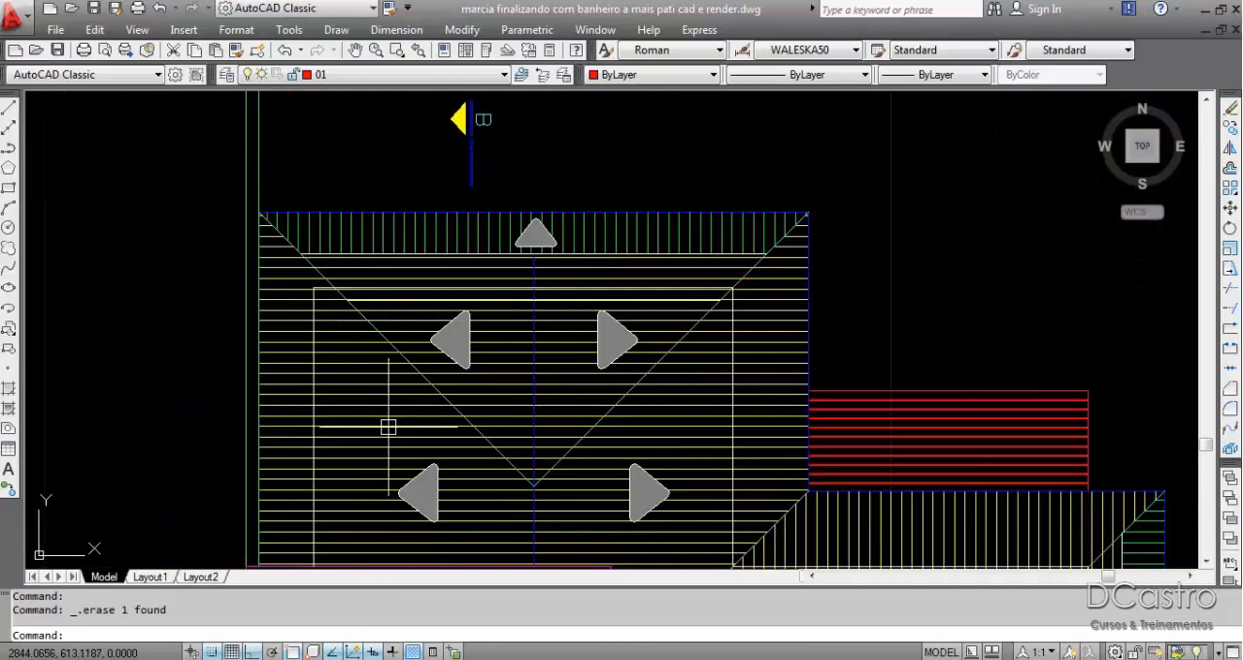
scroll(463, 341, "up", 8)
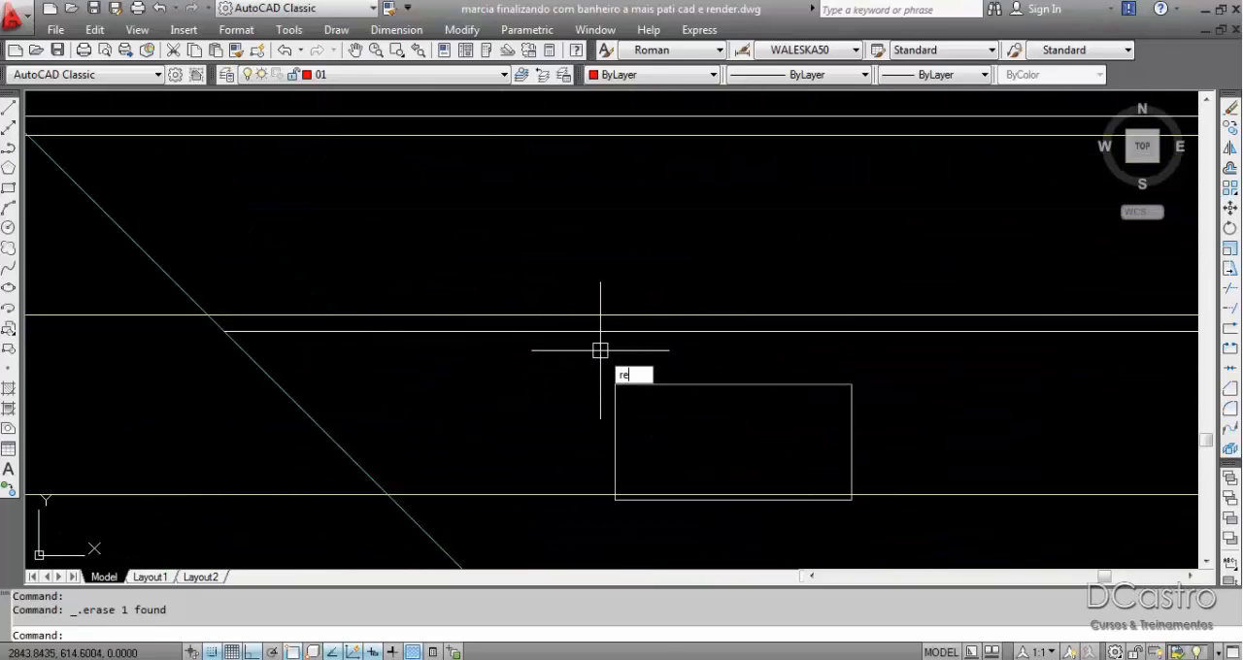
key("Return")
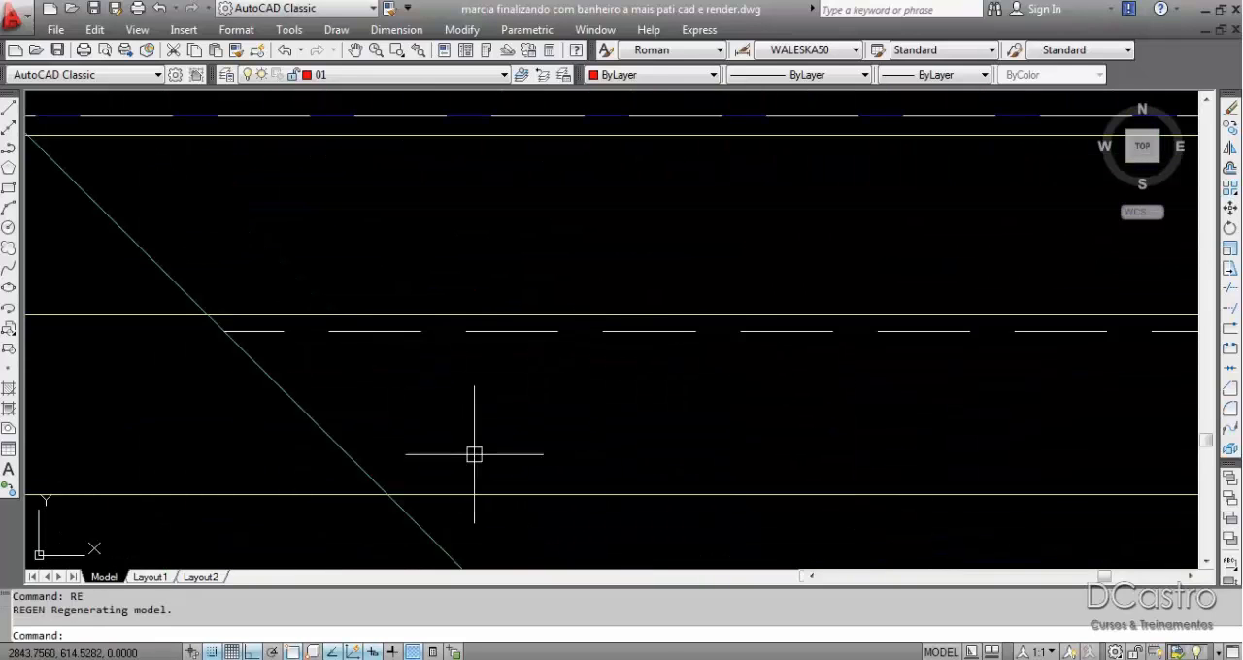
middle_click_drag(623, 380, 473, 424)
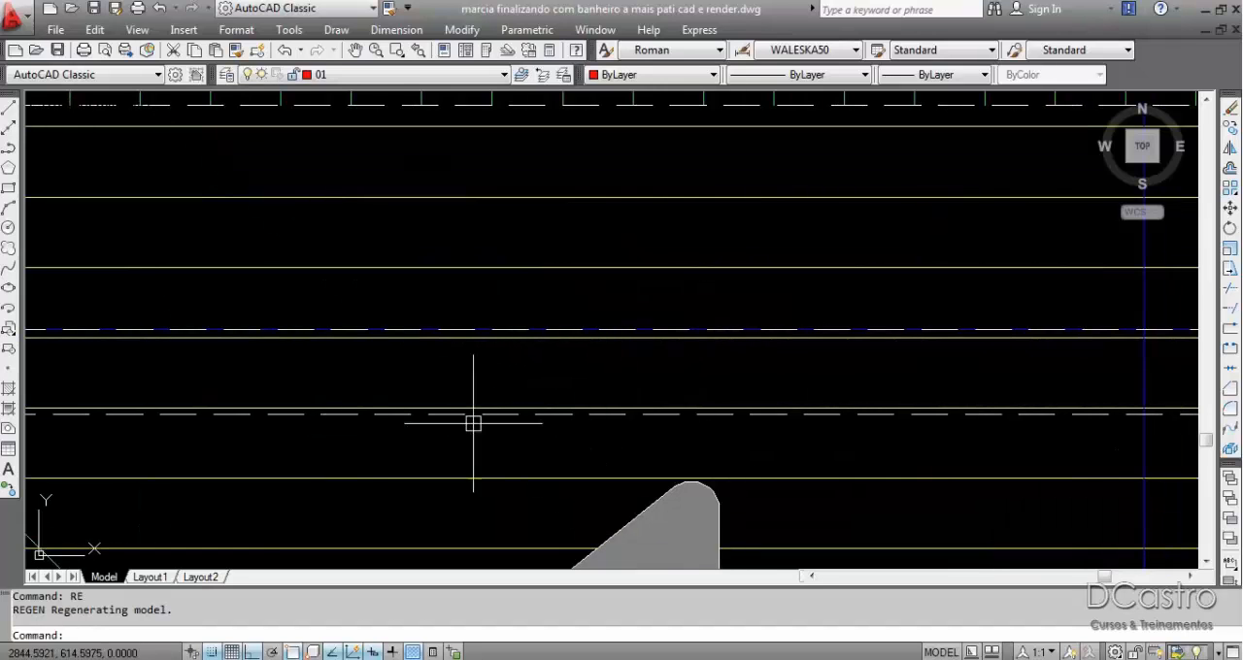
scroll(532, 422, "down", 3)
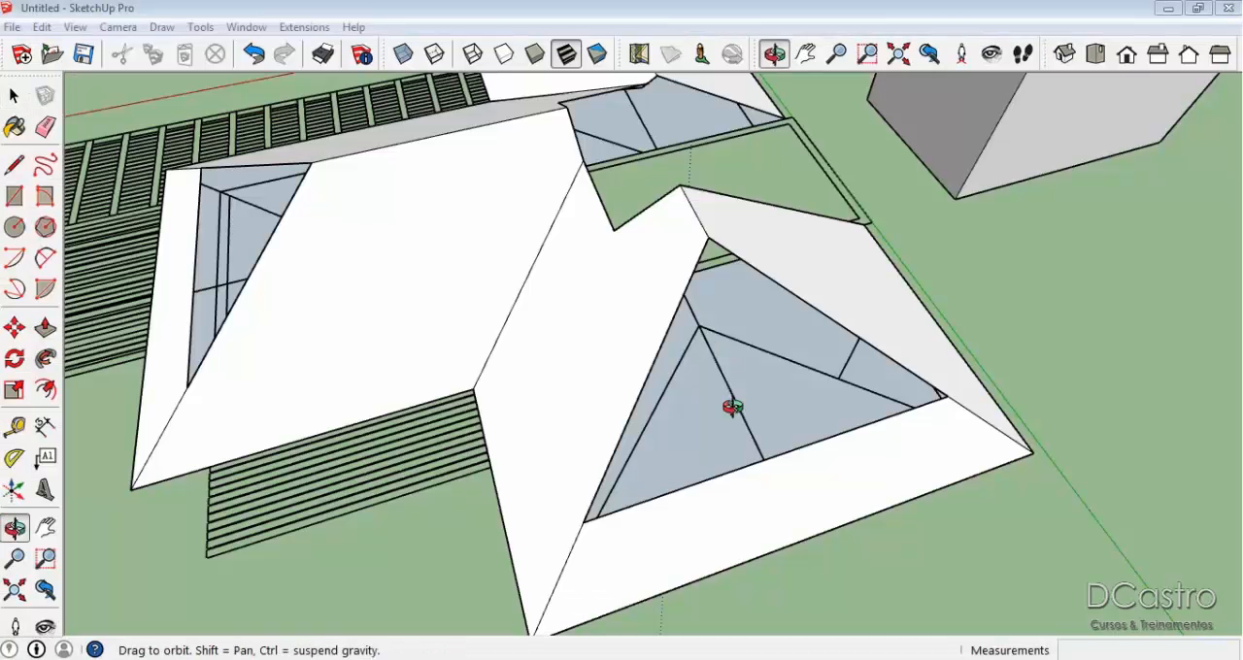
middle_click_drag(732, 408, 904, 412)
scroll(440, 415, "down", 2)
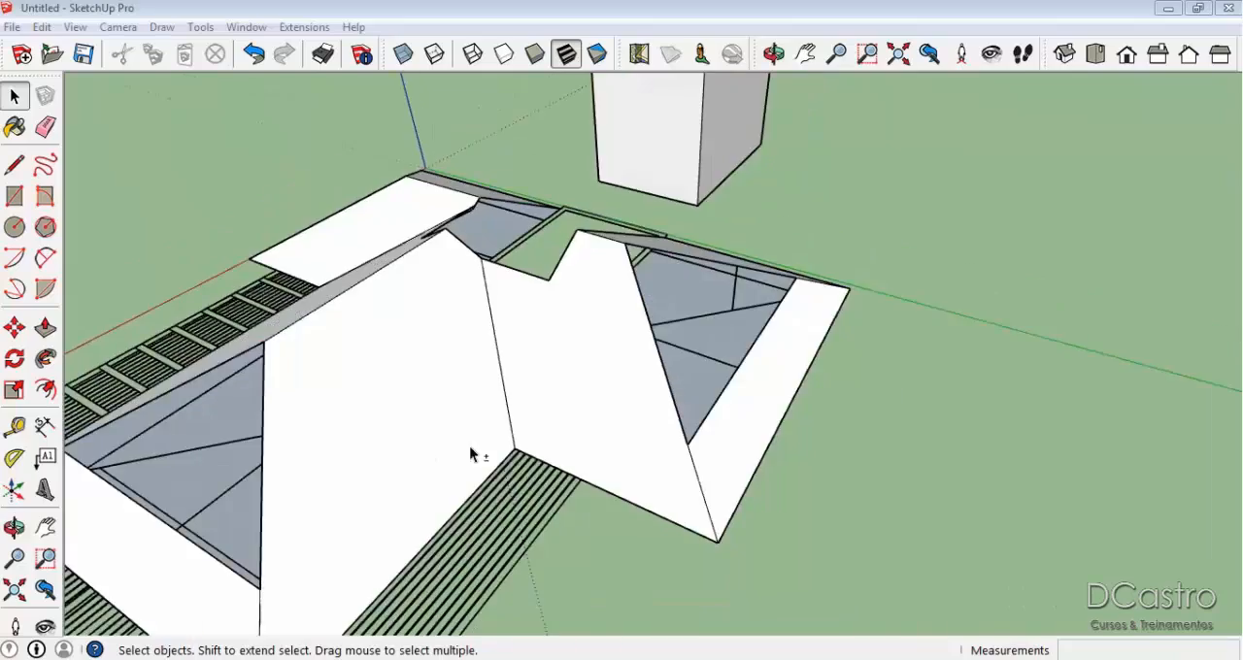
Switch back to SketchUp and move the block 5.87 m along the red axis back onto the roof.
middle_click_drag(470, 448, 612, 428)
scroll(433, 369, "up", 2)
scroll(433, 369, "down", 2)
middle_click_drag(1106, 234, 874, 330)
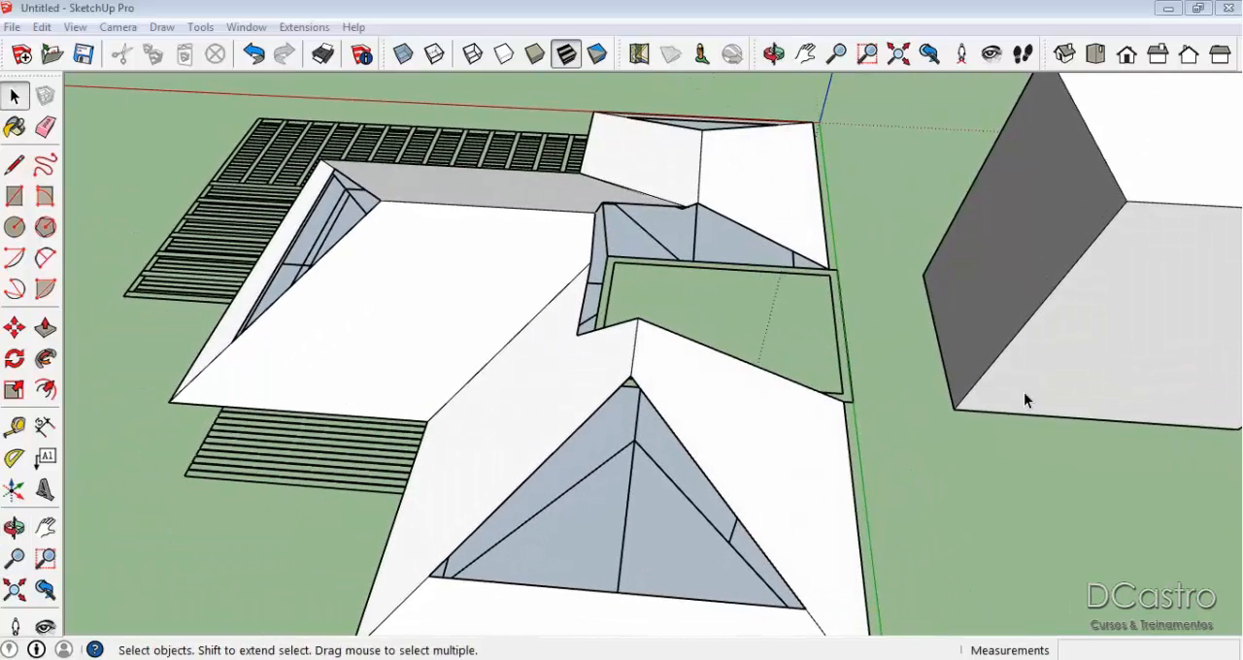
key("m")
left_click_drag(1039, 310, 567, 287)
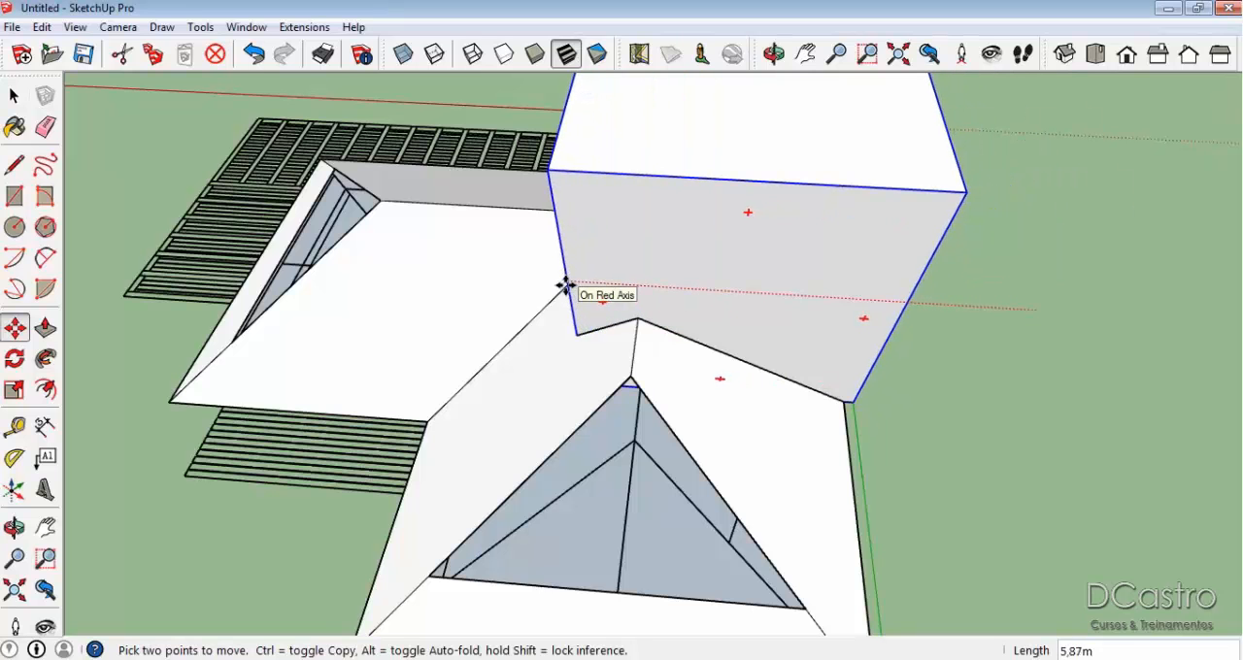
left_click(566, 286)
Draw a vertical line up from the middle of the cut end slope's upper edge on the wing beside the red axis.
scroll(566, 285, "down", 3)
middle_click_drag(976, 354, 687, 309)
key("space")
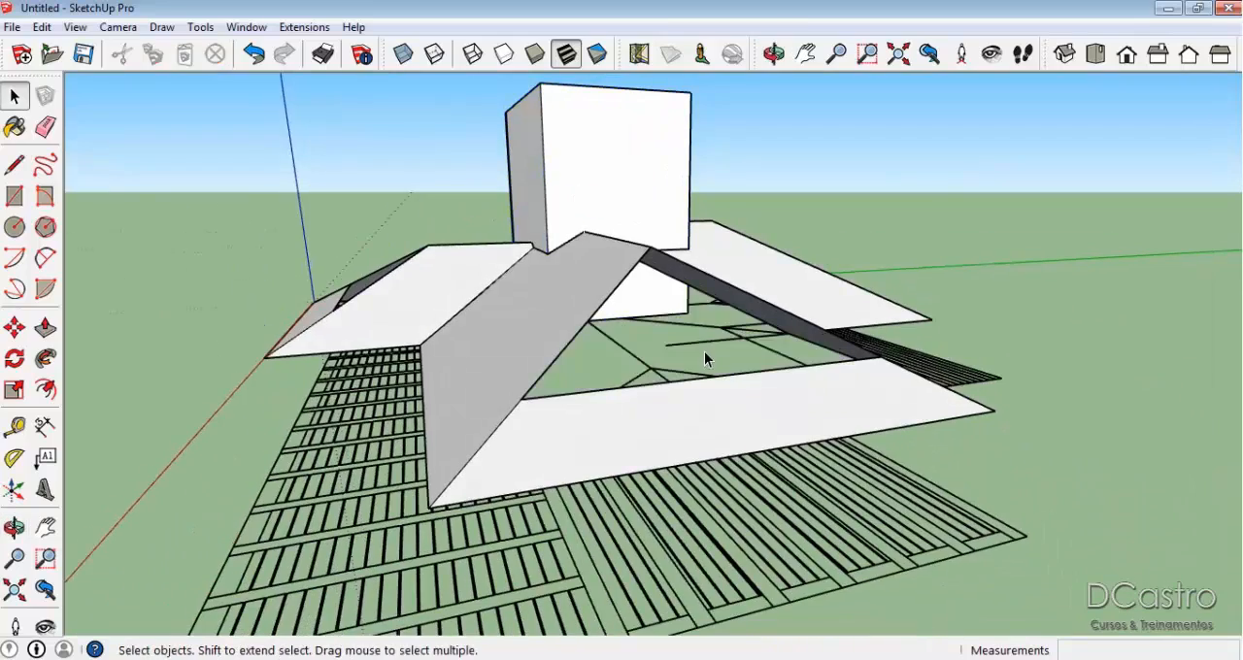
scroll(706, 357, "up", 3)
middle_click_drag(738, 361, 819, 360)
scroll(751, 360, "down", 2)
scroll(810, 402, "up", 3)
middle_click_drag(810, 402, 758, 411)
key("l")
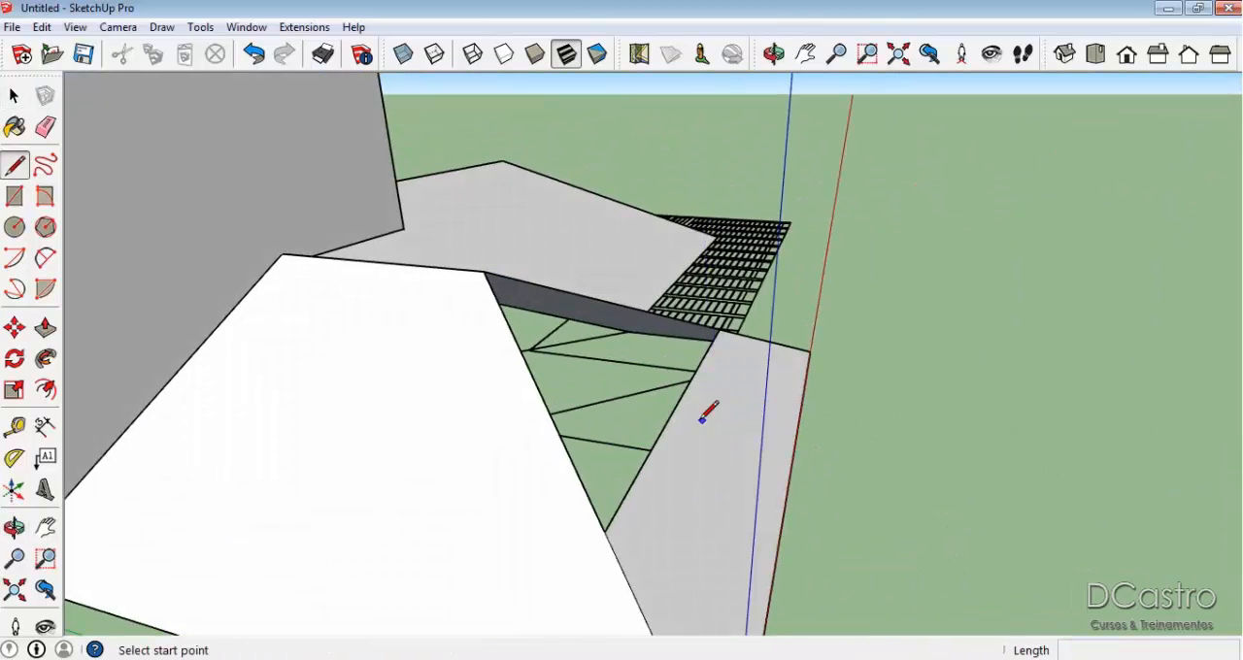
left_click(680, 399)
middle_click_drag(683, 389, 727, 384)
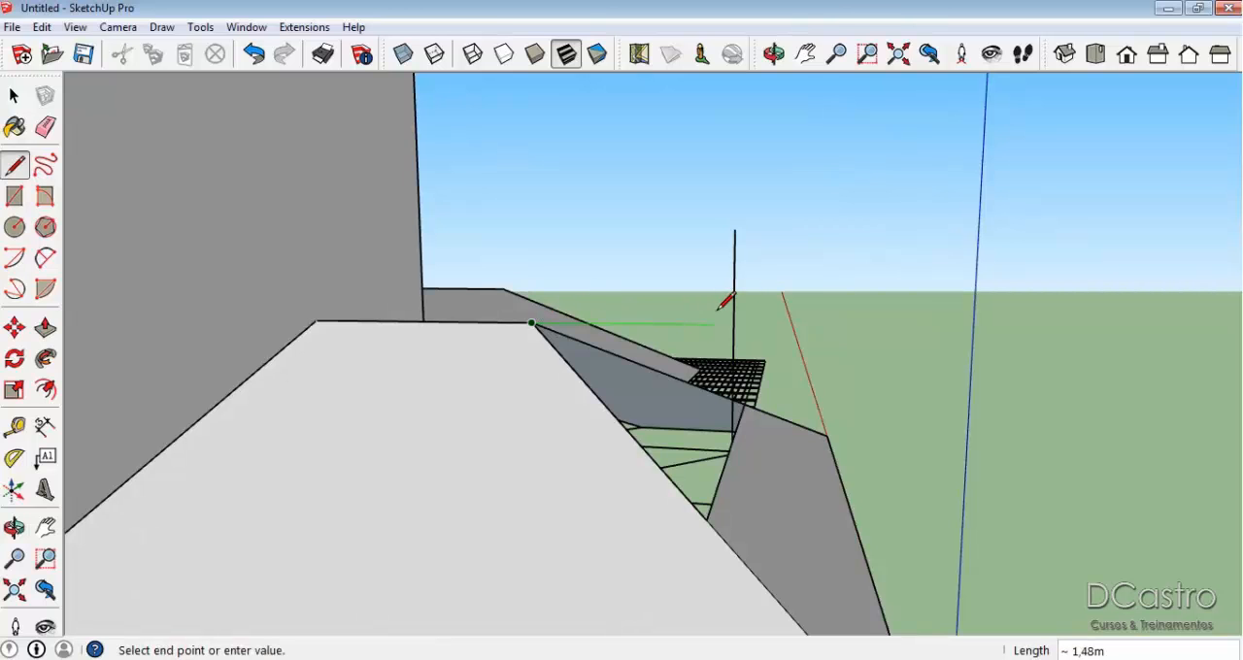
Try to extend the ridge only to the vertical line and close the gable with edges to the cut slope's corners.
middle_click_drag(735, 319, 502, 366)
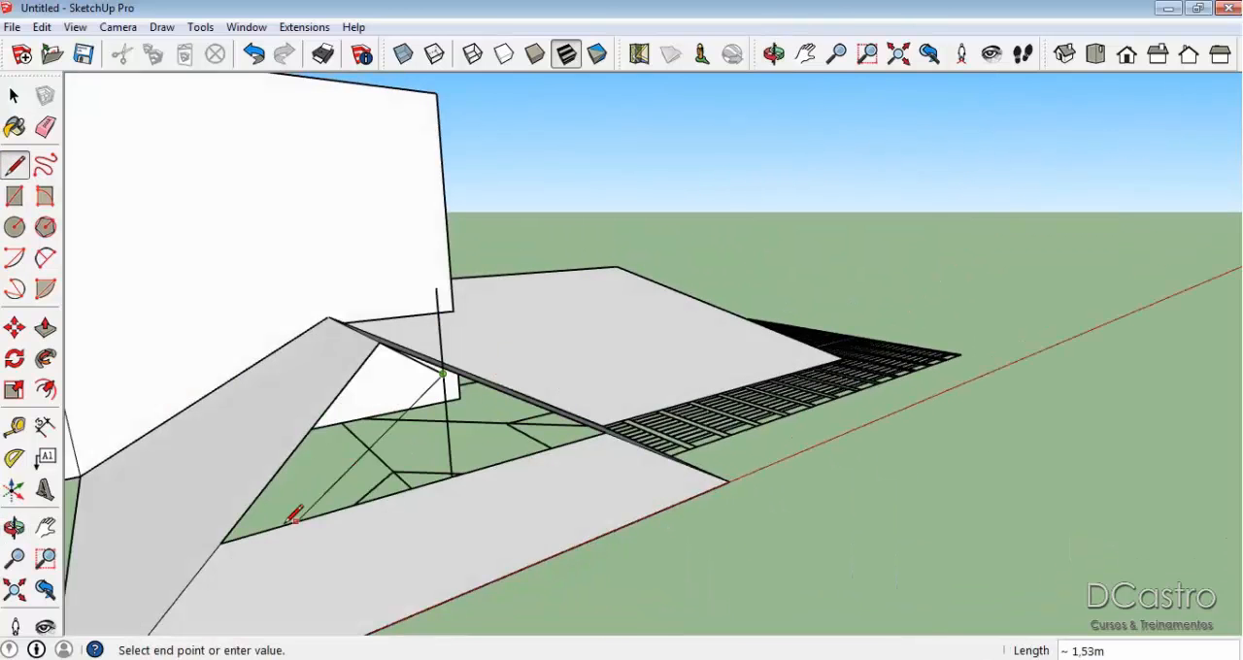
left_click(221, 542)
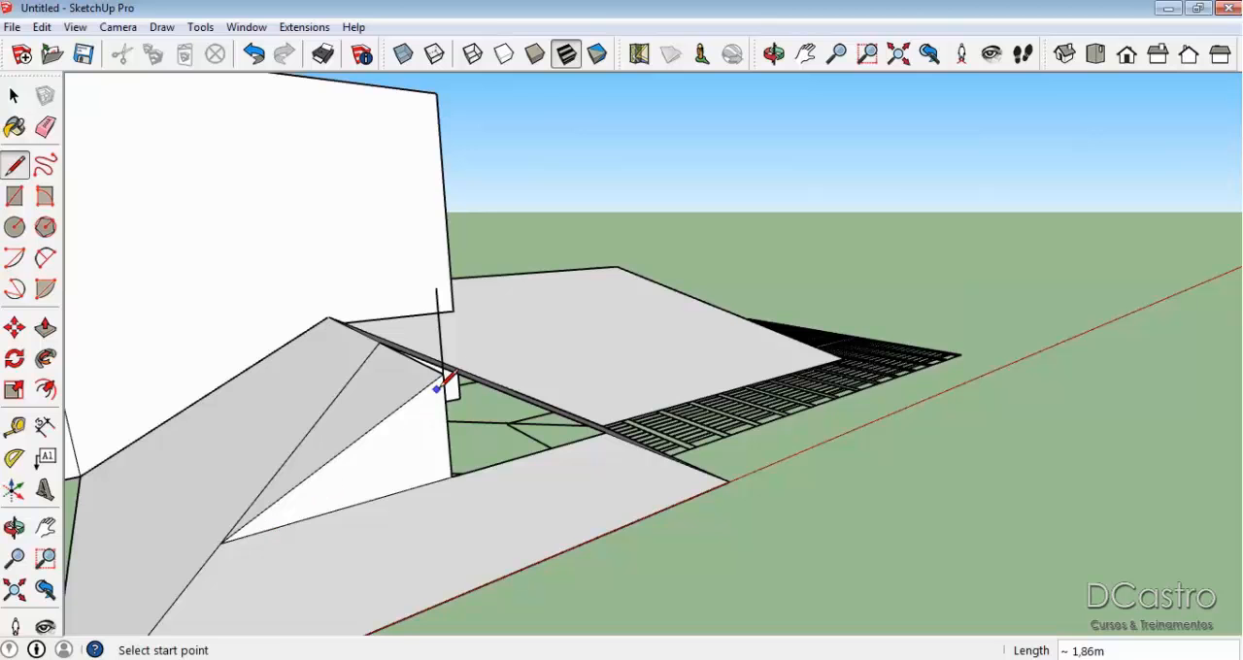
mouse_move(481, 382)
middle_mouse_down()
mouse_move(452, 461)
mouse_move(636, 455)
mouse_move(574, 489)
mouse_move(740, 433)
mouse_move(744, 394)
mouse_move(813, 492)
mouse_move(758, 428)
middle_mouse_up()
left_click(483, 456)
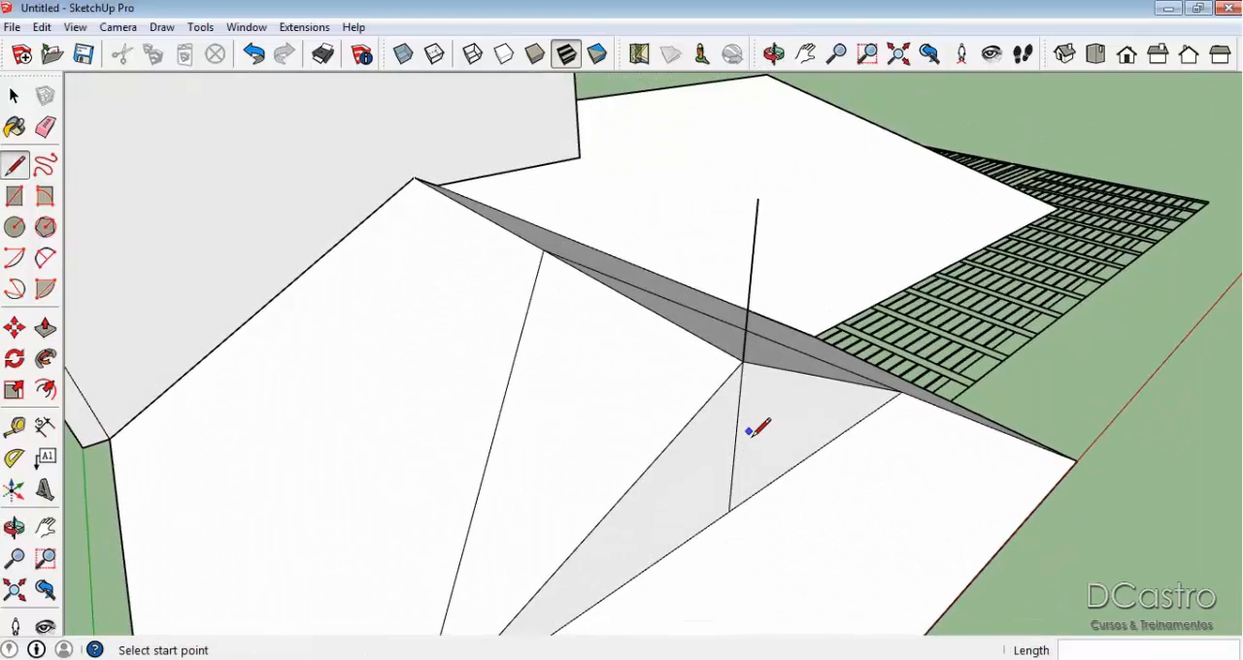
key("ctrl+z")
key("ctrl+z")
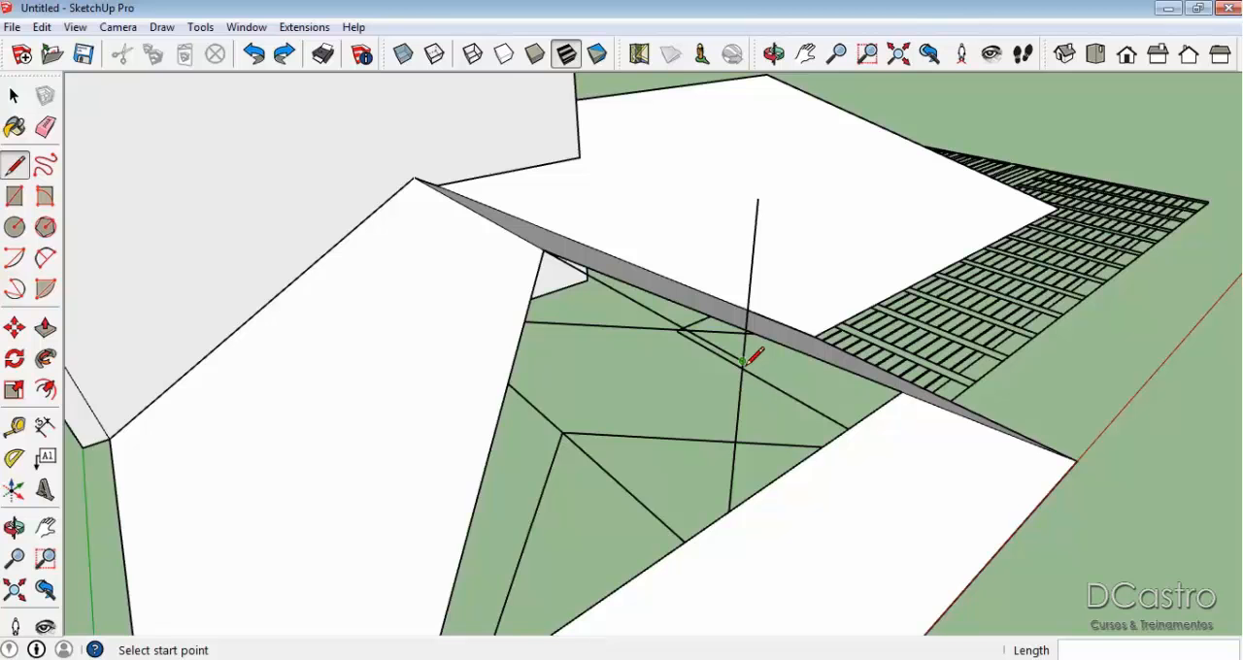
Extend the ridge 0.4 m past the vertical line along the green axis and connect its end to both corners of the cut slope.
middle_click_drag(744, 360, 898, 432)
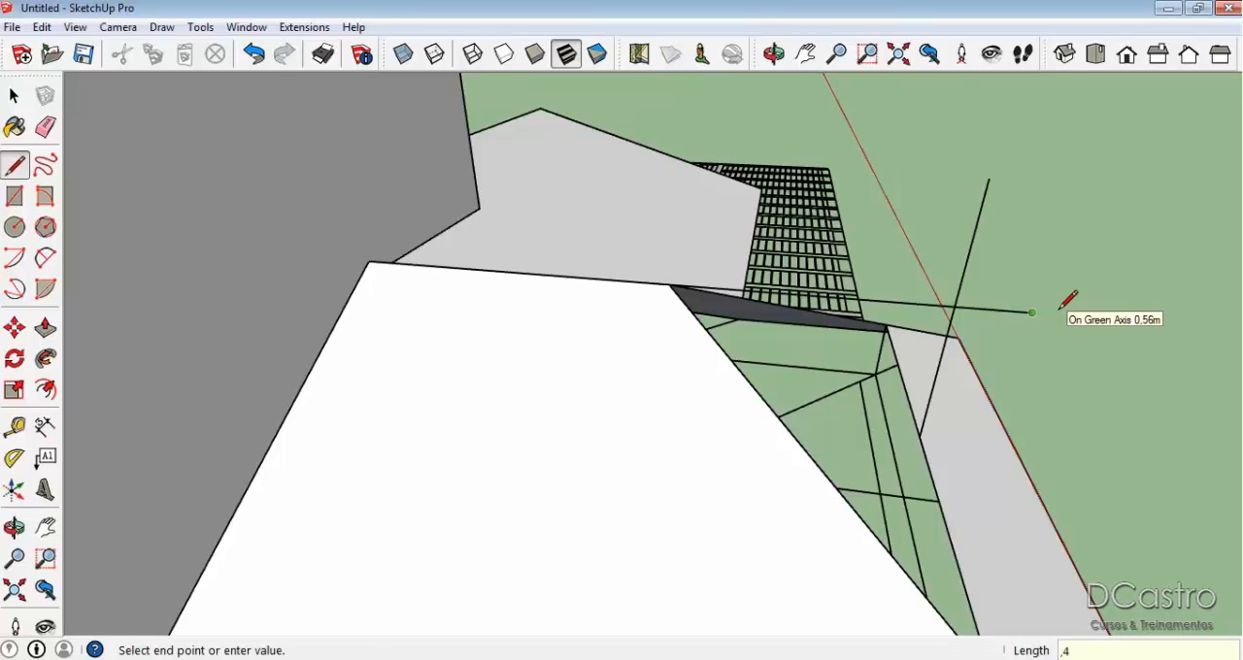
middle_click_drag(859, 375, 792, 466)
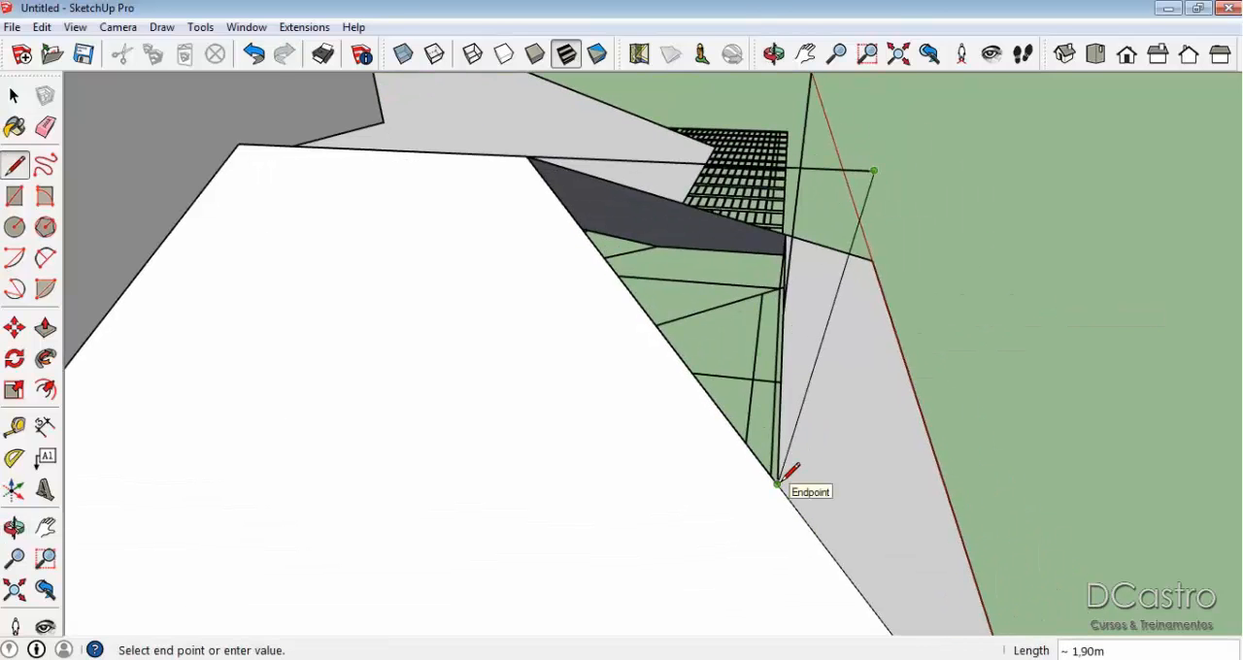
left_click(778, 483)
middle_click_drag(822, 383, 693, 357)
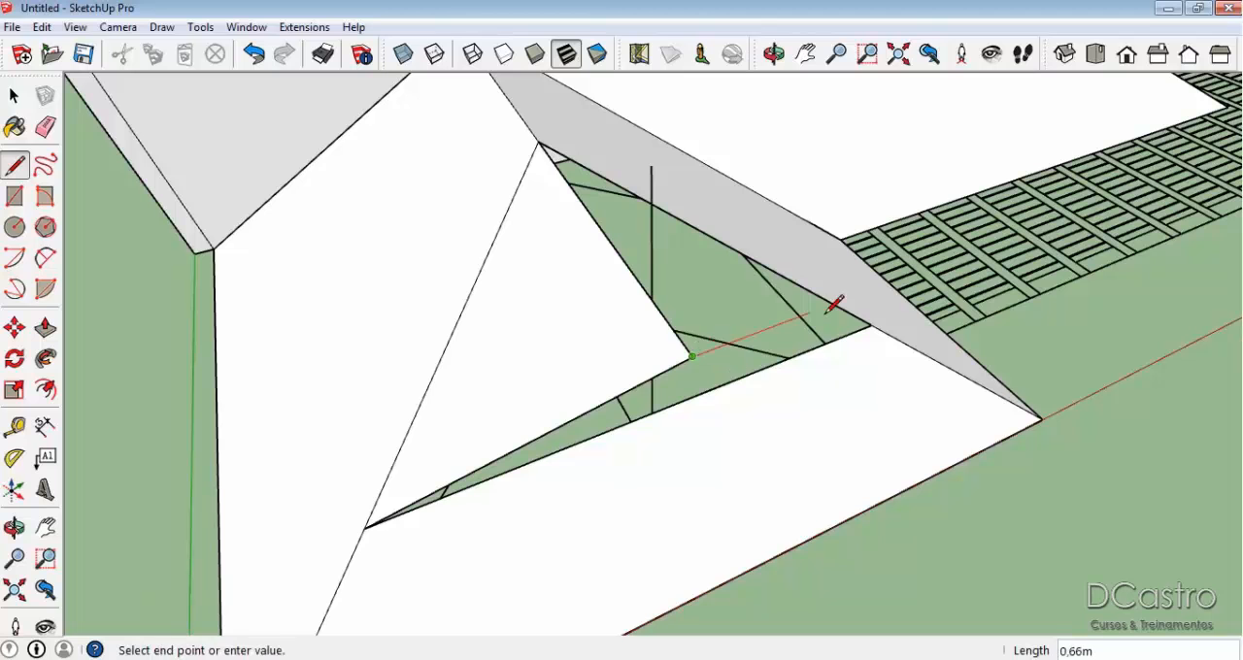
left_click(872, 326)
key("e")
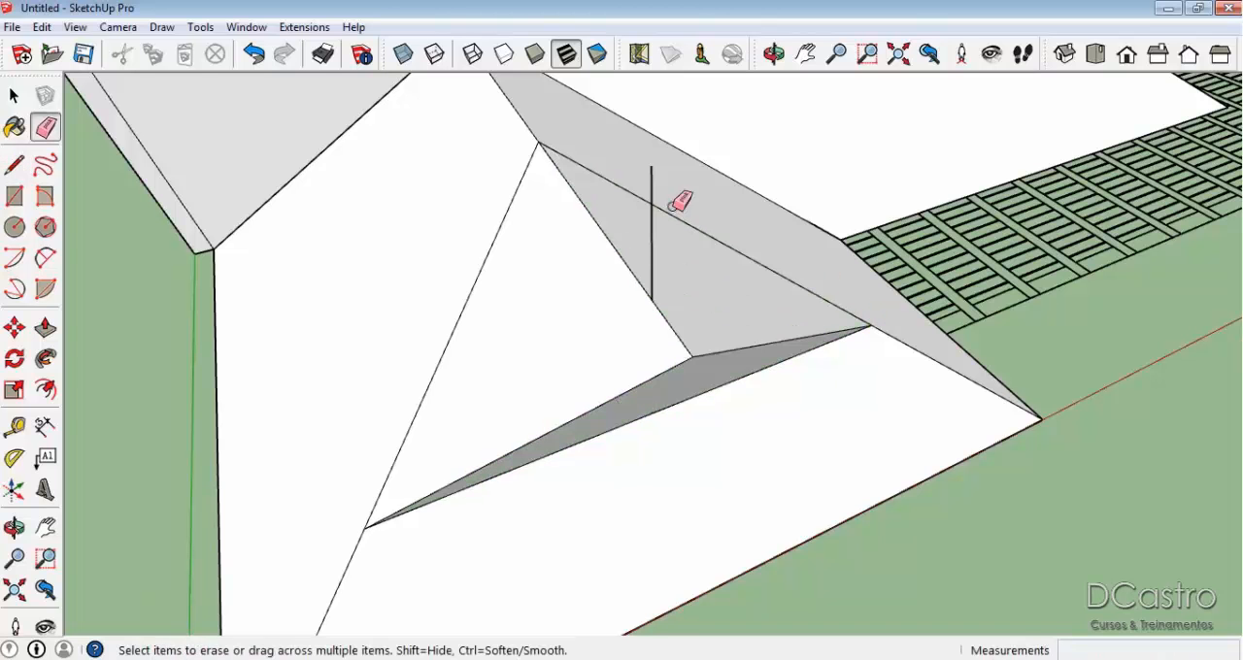
Try deleting the triangular face that closes the extended gable on the wing beside the red axis.
key("space")
mouse_move(719, 313)
middle_mouse_down()
mouse_move(811, 238)
mouse_move(721, 306)
middle_mouse_up()
left_click(720, 307)
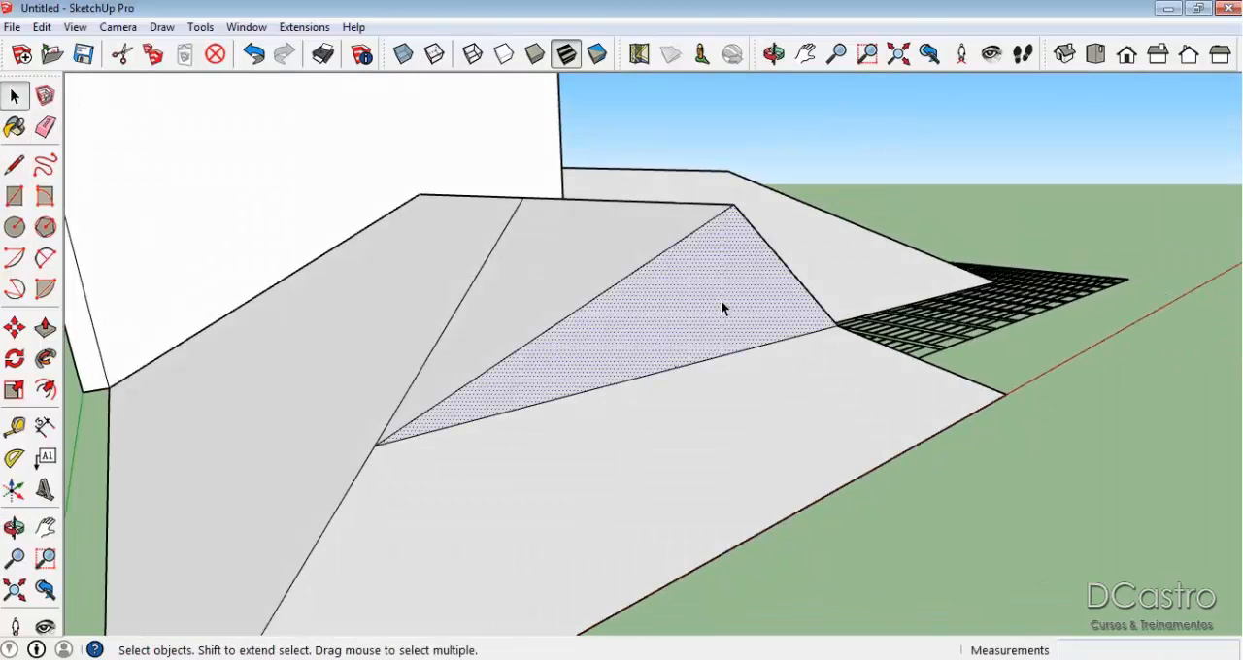
key("Delete")
middle_click_drag(691, 414, 795, 461)
scroll(795, 458, "down", 2)
Check the AutoCAD roof plan and connect the ridge's point on the vertical line to both corners of the cut slope in SketchUp.
key("l")
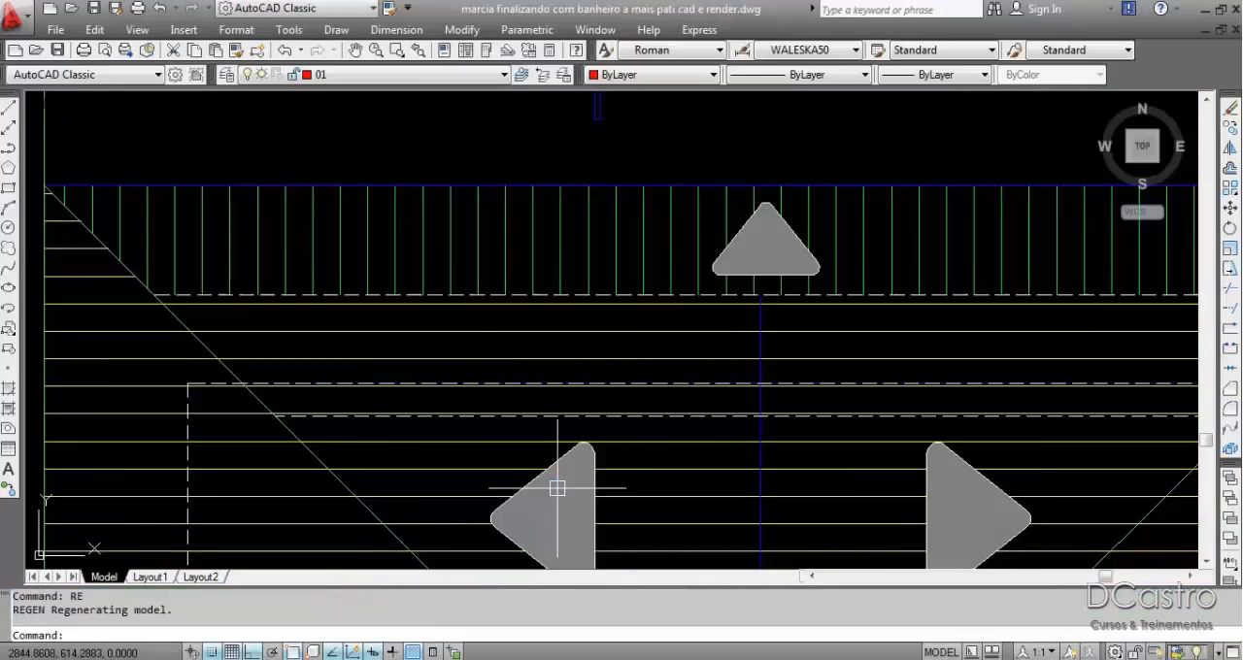
scroll(729, 437, "down", 8)
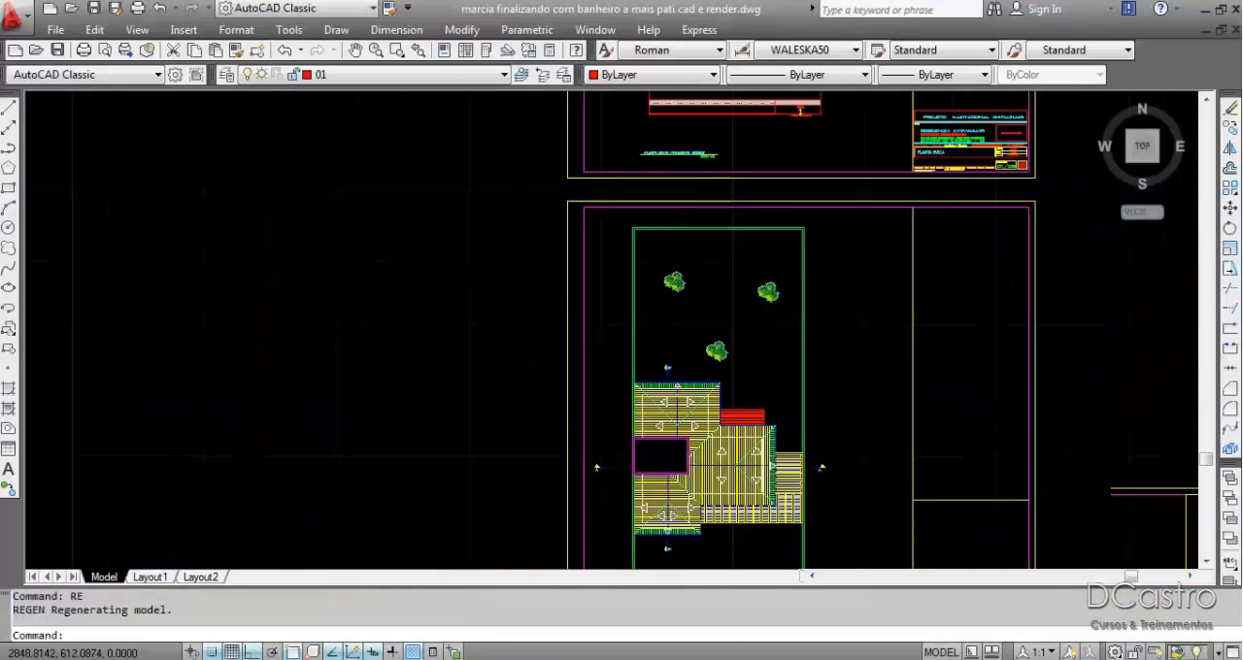
scroll(850, 418, "up", 8)
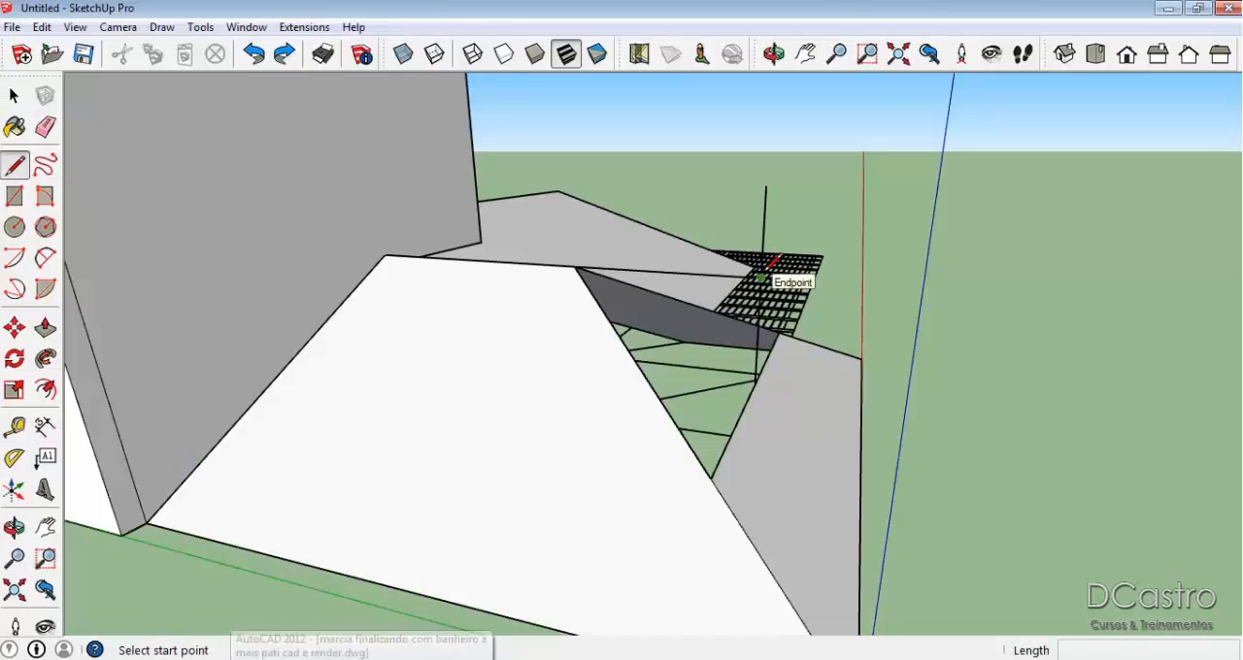
left_click(760, 264)
left_click(719, 475)
mouse_move(718, 475)
middle_mouse_down()
mouse_move(632, 480)
mouse_move(784, 294)
middle_mouse_up()
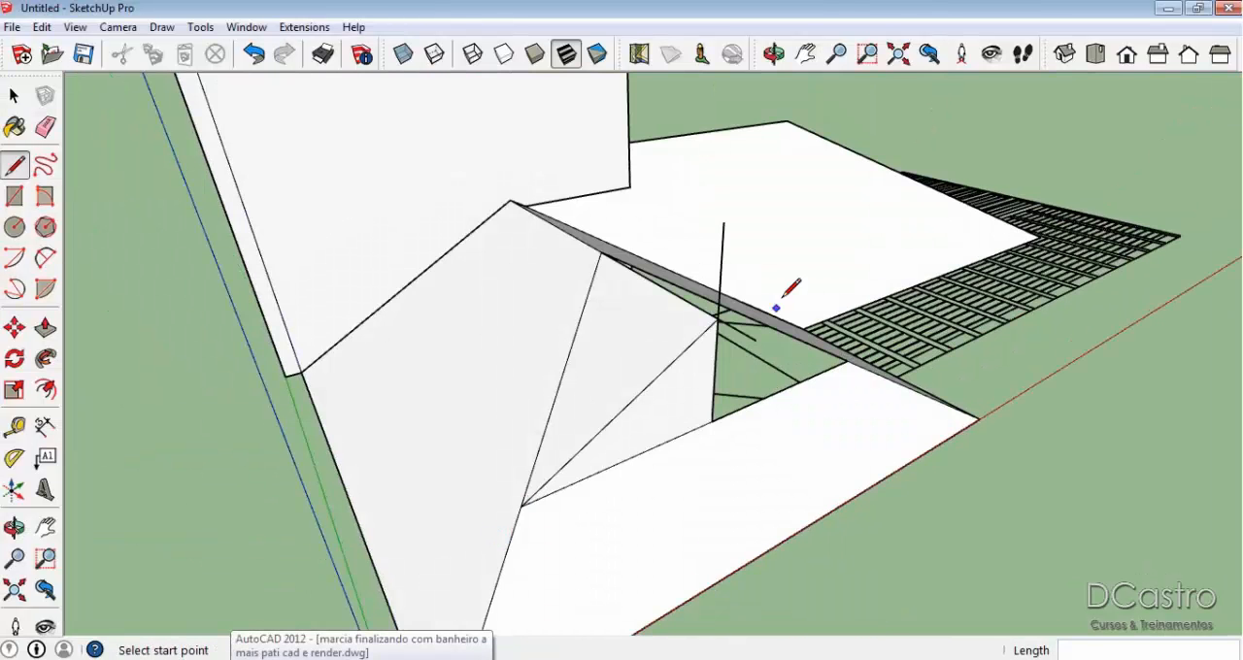
left_click(712, 321)
left_click(841, 358)
Erase the vertical line and leftover ridge stub, and delete the triangular end face to leave the first gable open.
middle_click_drag(841, 357, 852, 430)
scroll(846, 430, "up", 2)
key("e")
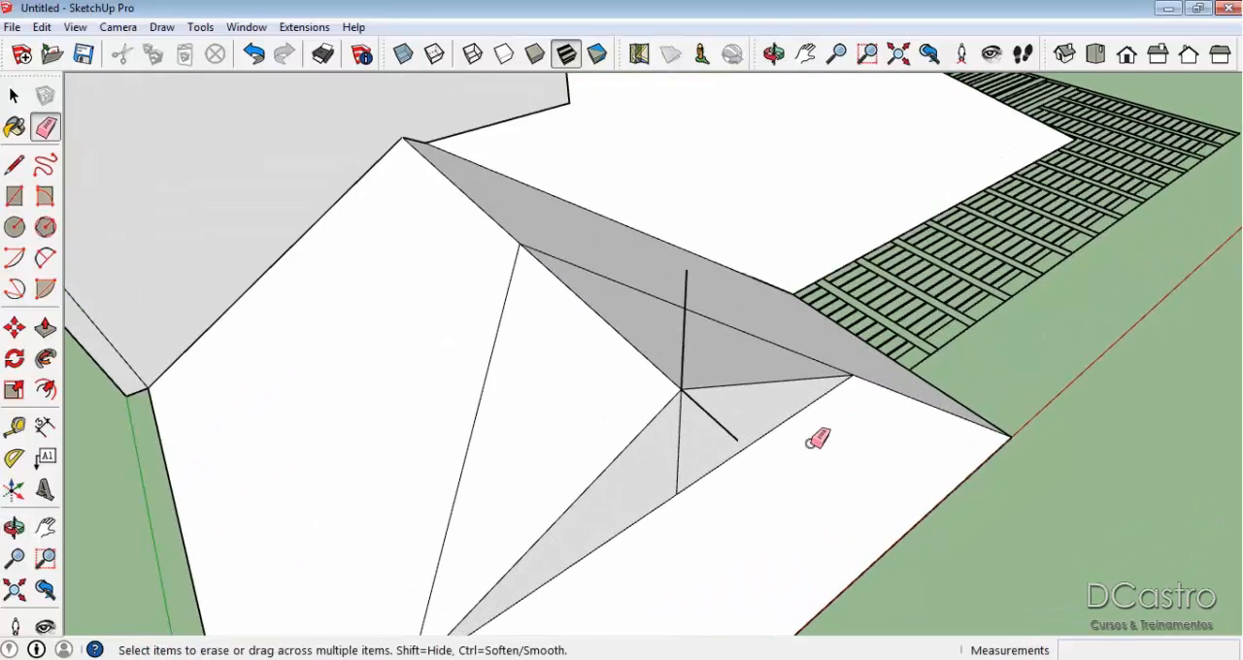
left_click(680, 436)
left_click(682, 337)
scroll(680, 338, "down", 2)
middle_click_drag(688, 348, 481, 417)
key("space")
left_click(677, 350)
key("Delete")
Draw a vertical line up from the middle of the cut slope's upper edge on the wing extending along the red axis.
middle_click_drag(645, 279, 680, 384)
key("l")
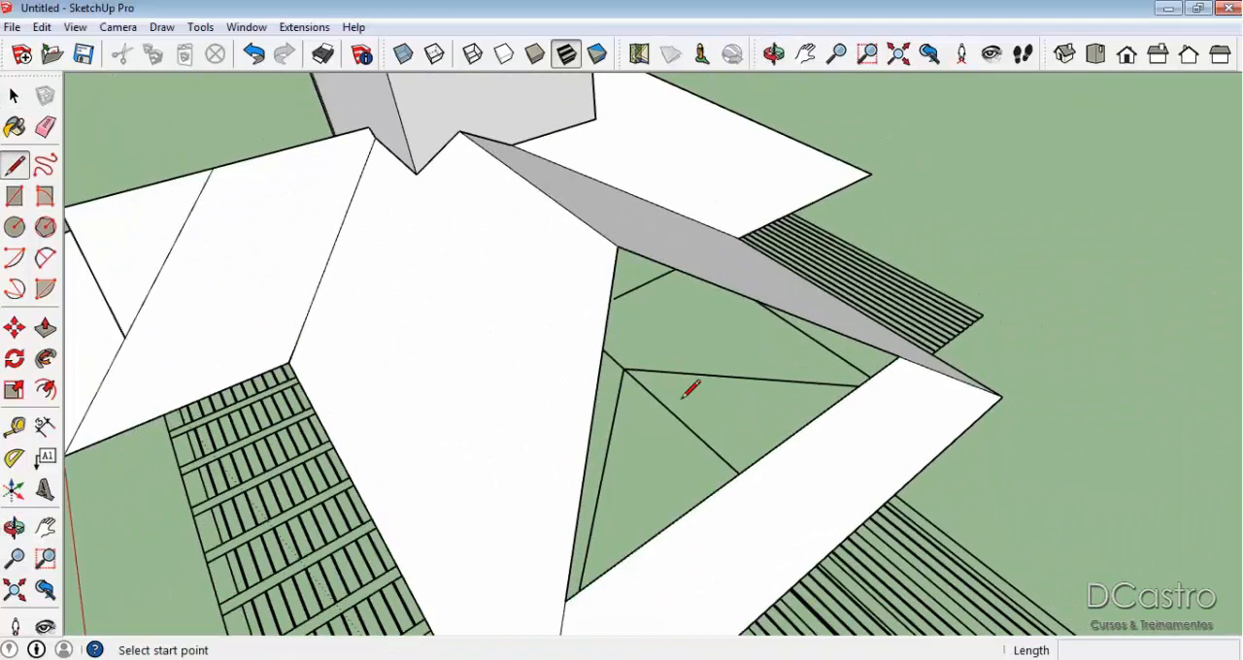
left_click(762, 454)
middle_click_drag(762, 455, 849, 255)
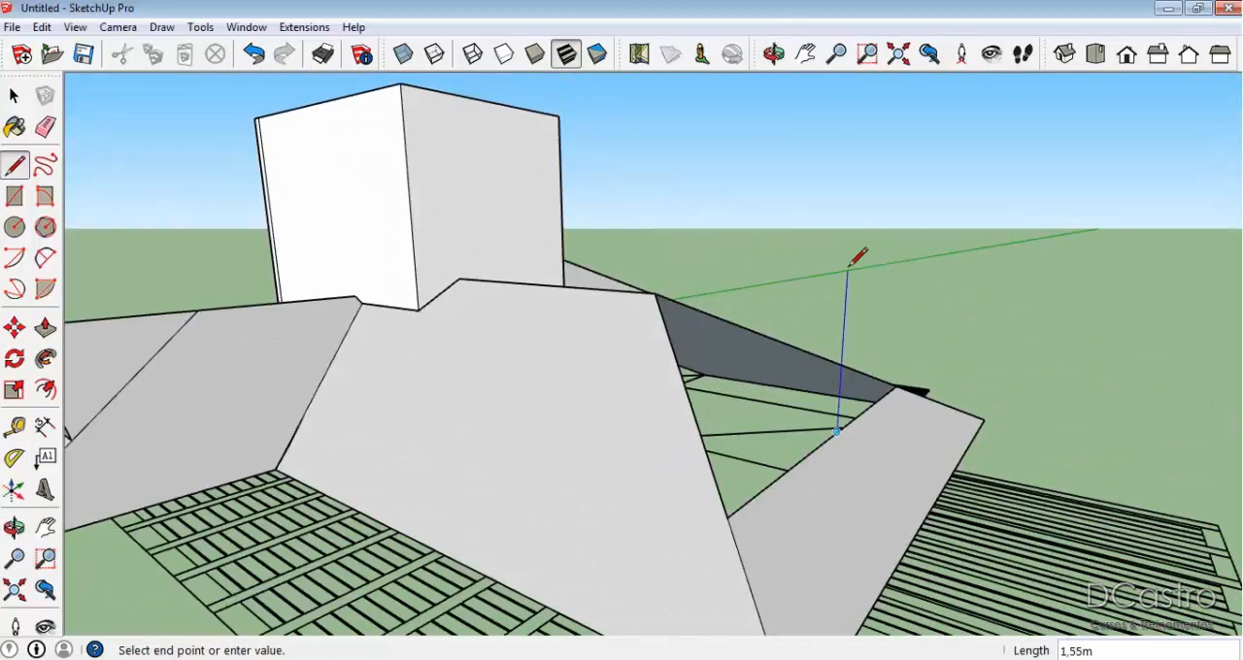
left_click(854, 151)
key("Escape")
Extend that wing's ridge to the vertical line and connect its end to both corners of the cut slope.
left_click(658, 292)
left_click(843, 308)
left_click(728, 515)
left_click(843, 308)
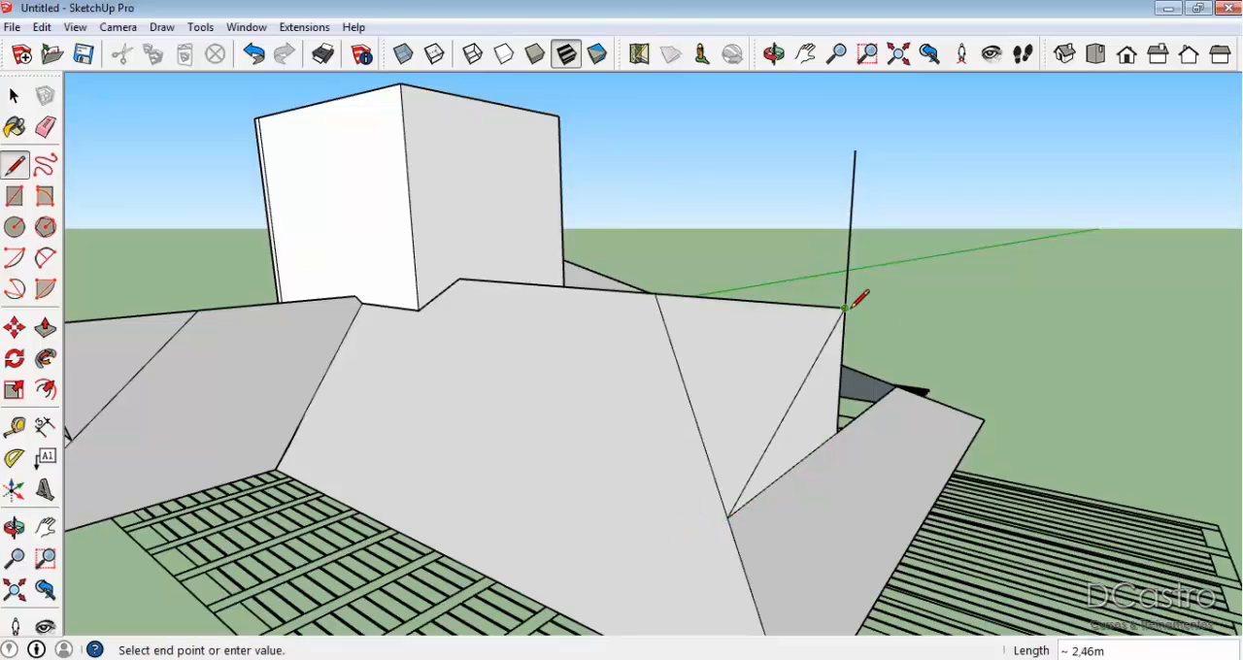
left_click(896, 386)
Erase the second wing's vertical construction line and delete its triangular end face to open the gable.
key("e")
left_click(852, 211)
left_click_drag(853, 335, 841, 359)
key("space")
left_click(843, 359)
key("Delete")
Draw a vertical line up from the middle of the cut slope's upper edge on the far wing along the green axis.
middle_click_drag(843, 360, 869, 401)
key("l")
left_click(930, 380)
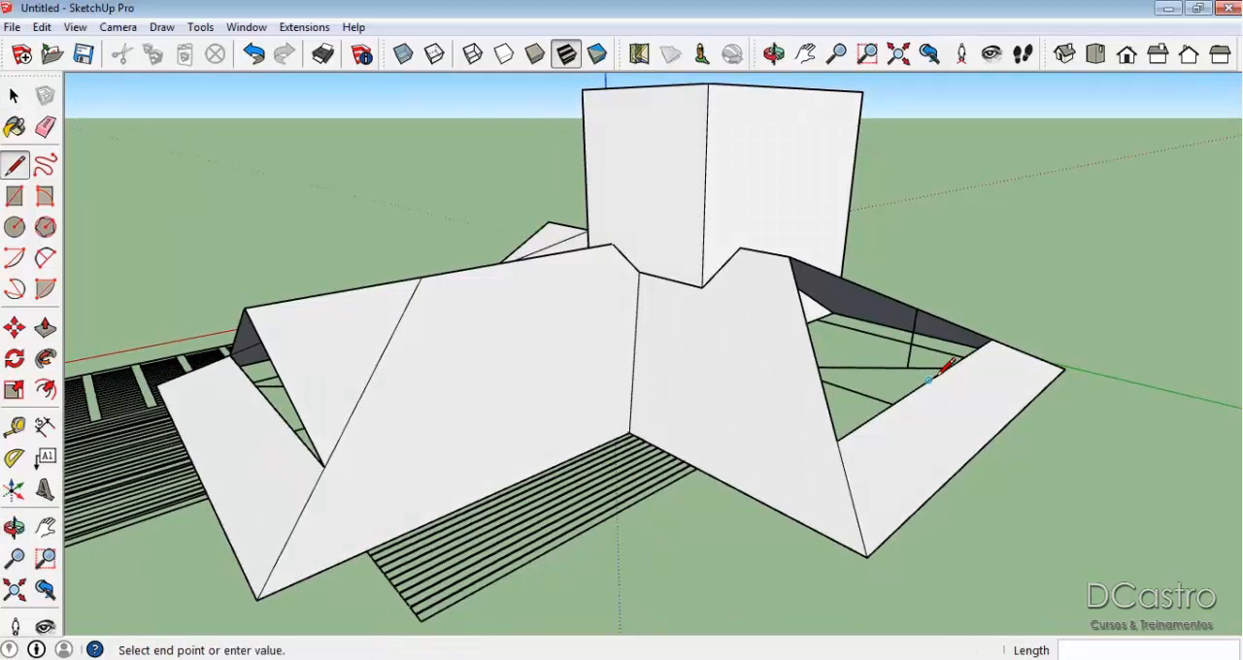
left_click(960, 211)
key("e")
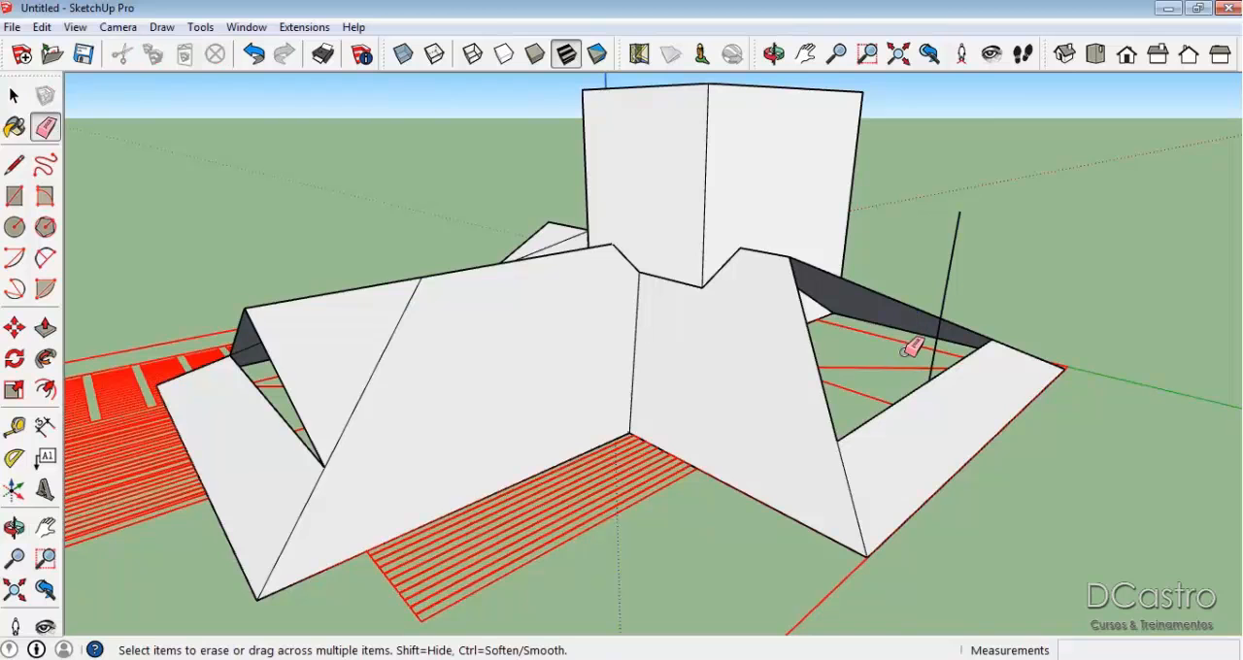
Extend the far wing's ridge about 2.35 m to the vertical line and connect its end to both corners of the cut slope.
key("l")
left_click(791, 259)
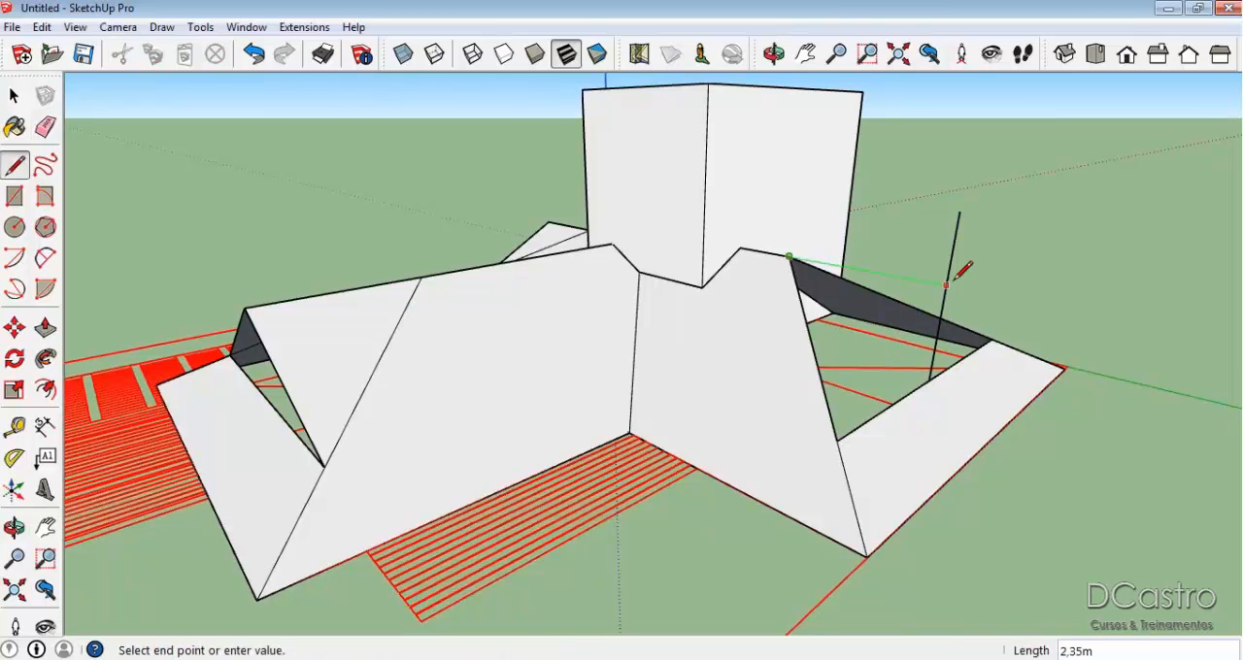
left_click(947, 286)
left_click(837, 439)
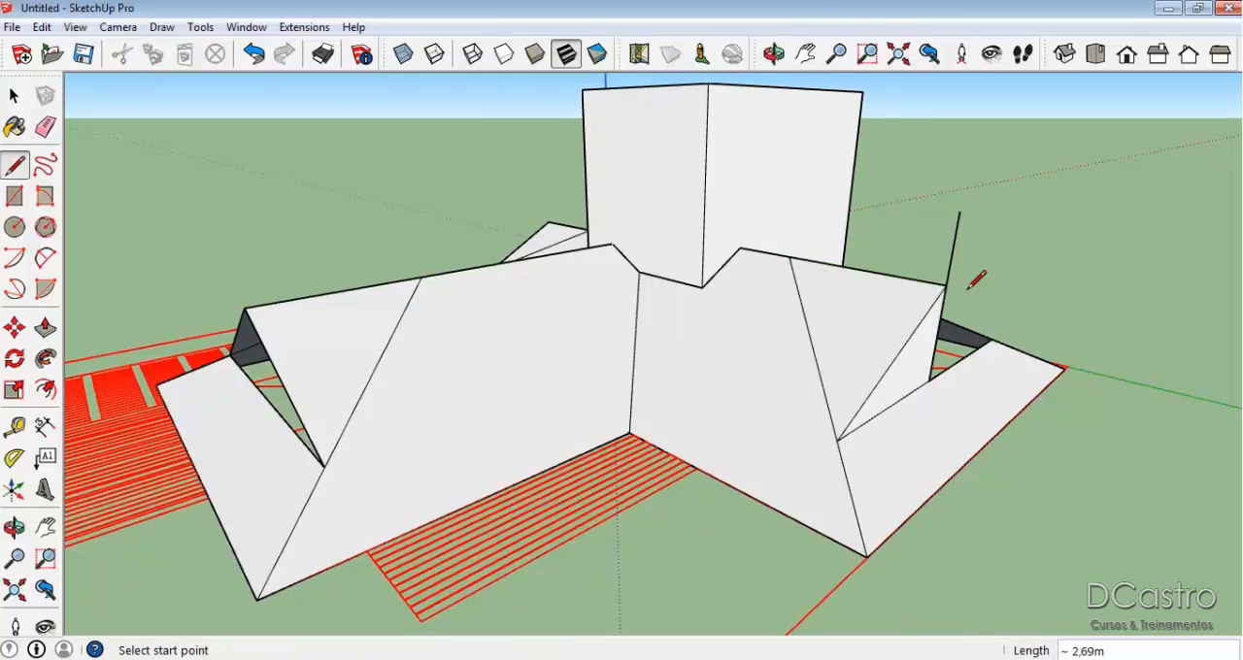
left_click(947, 286)
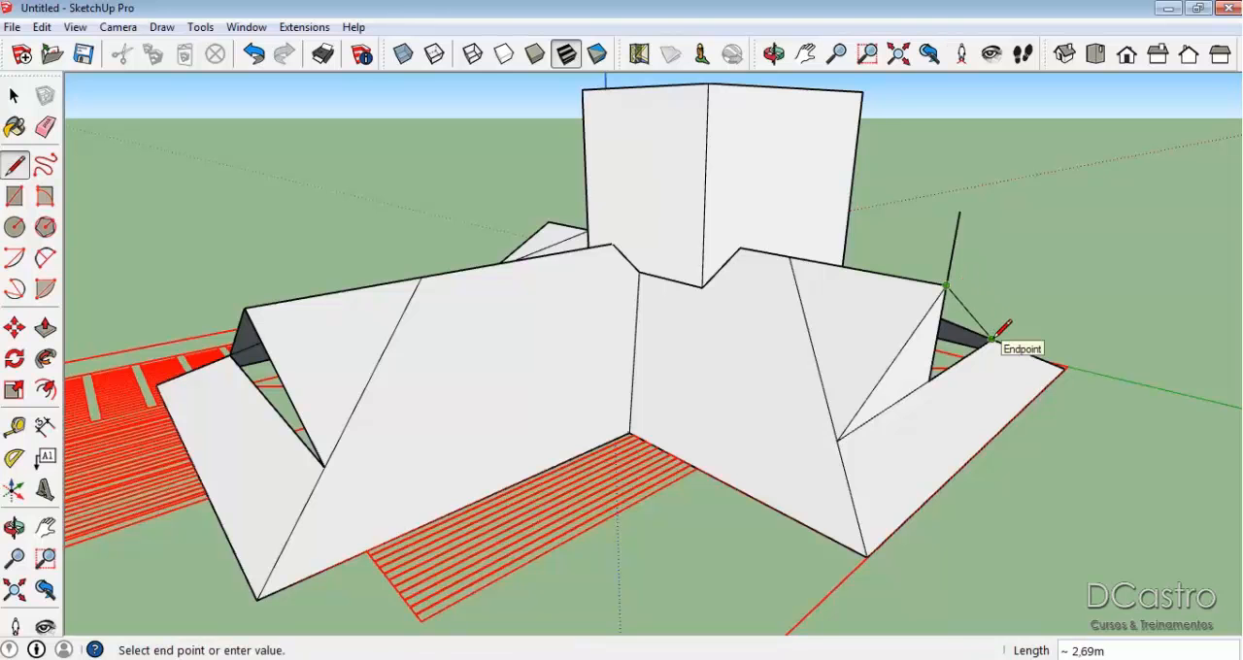
left_click(993, 338)
Erase the far wing's vertical construction line and delete the triangular face closing its gable.
key("e")
left_click(956, 238)
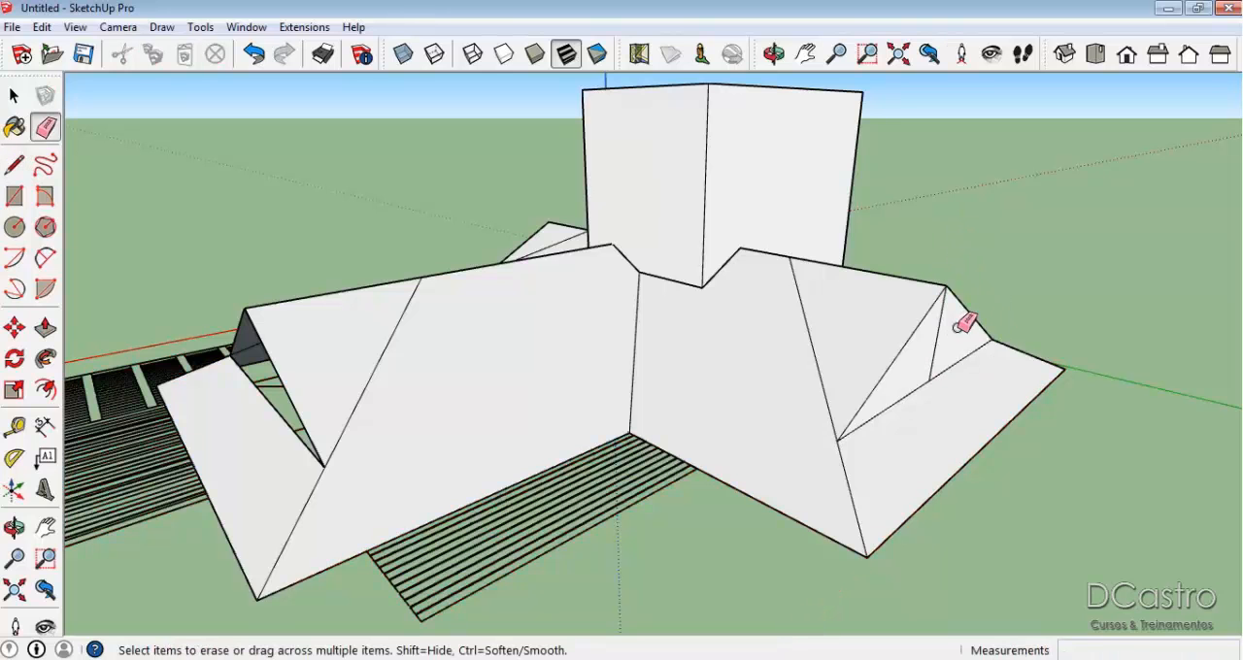
left_click(938, 335)
key("space")
left_click(947, 345)
key("Delete")
Try removing the tall block by erasing its edges, and undo the erasure.
middle_click_drag(944, 337, 645, 323)
scroll(409, 265, "up", 2)
middle_click_drag(409, 266, 623, 284)
scroll(623, 284, "up", 1)
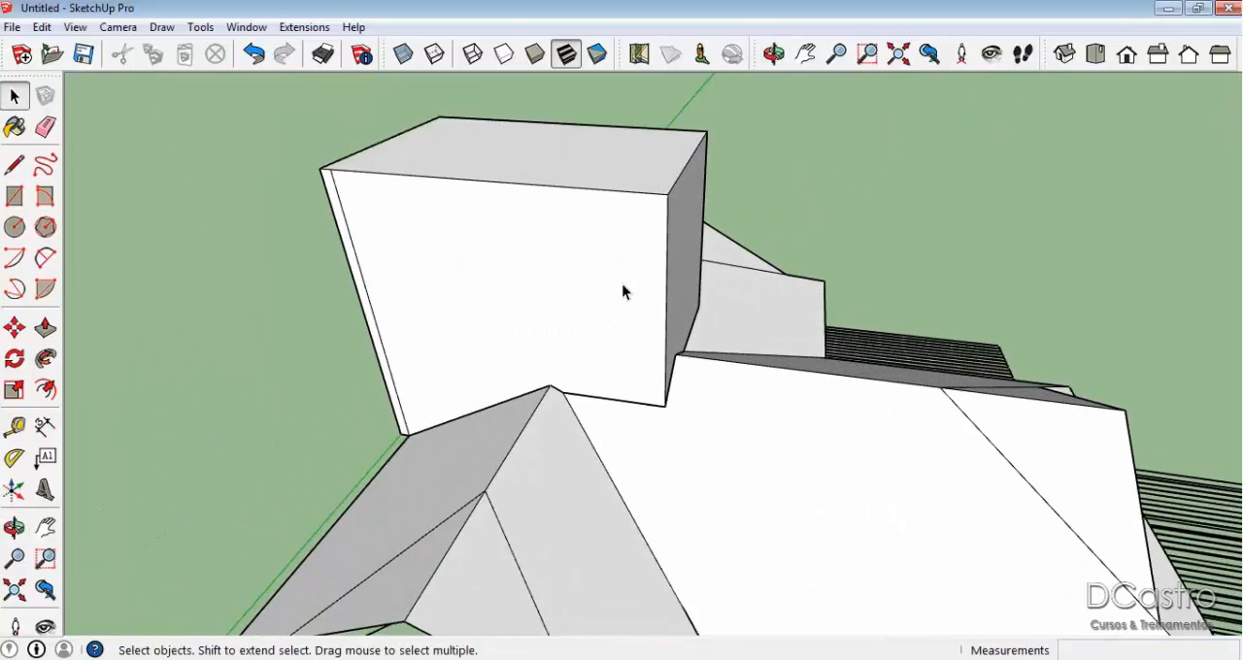
key("e")
left_click(361, 256)
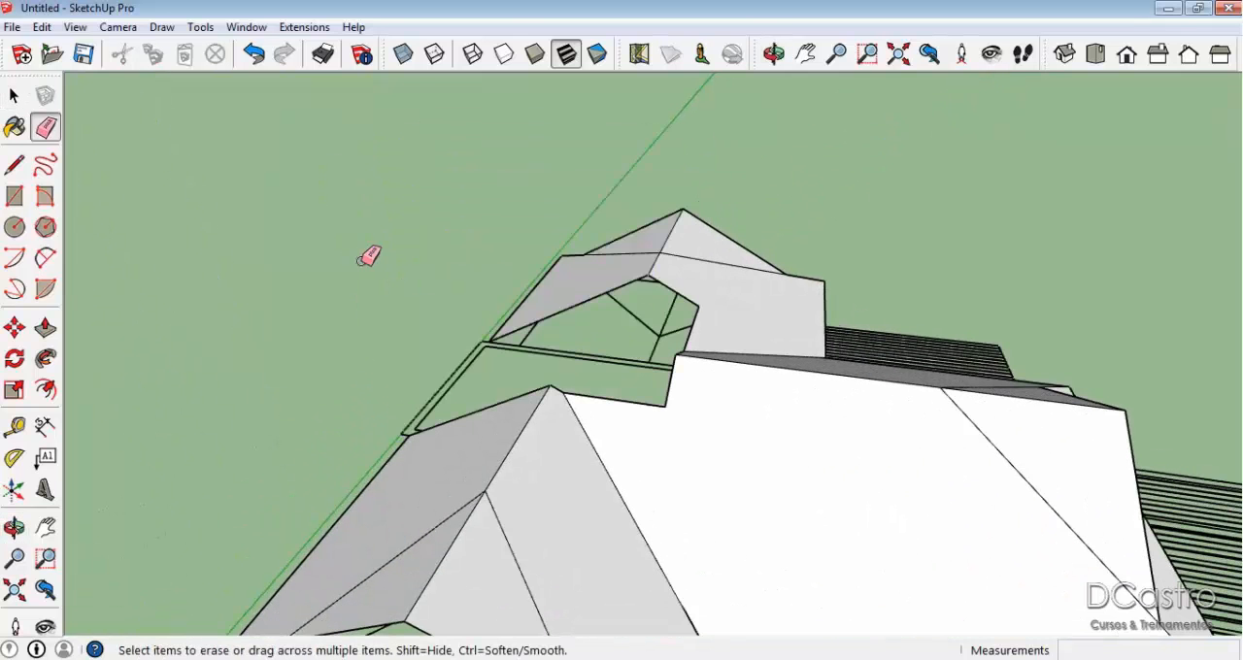
key("ctrl+z")
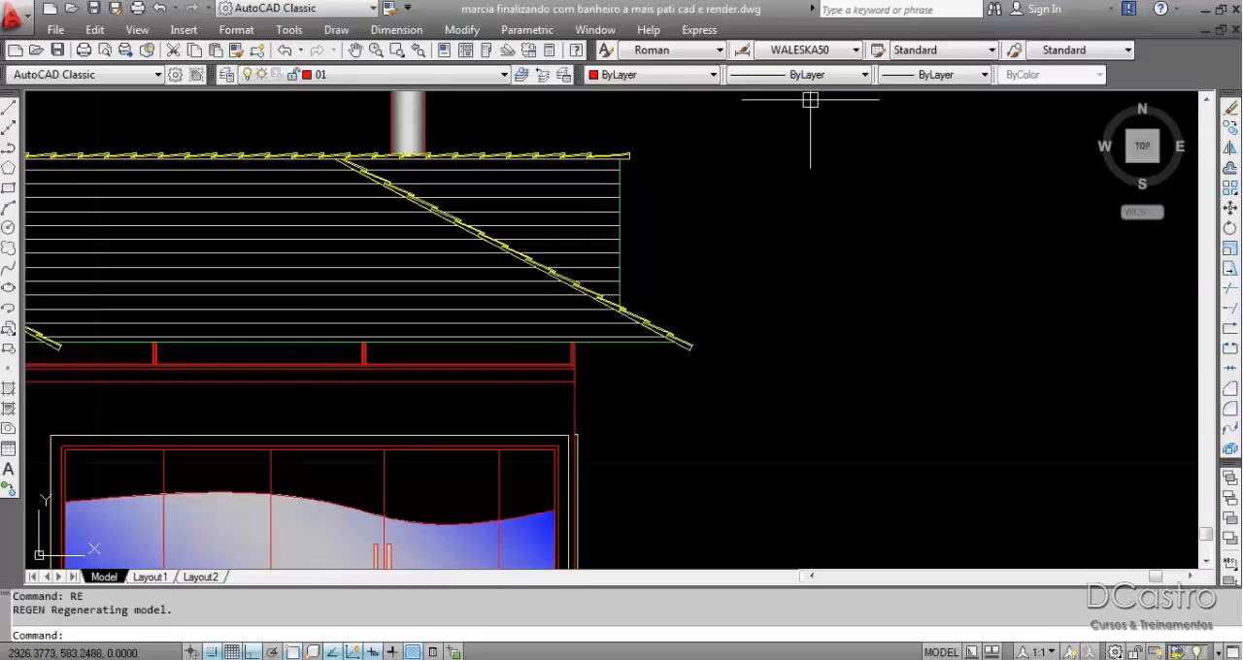
Examine the roof profiles, gable ends and tall block in the AutoCAD facade elevations.
scroll(790, 223, "down", 4)
scroll(744, 319, "up", 5)
scroll(857, 255, "up", 3)
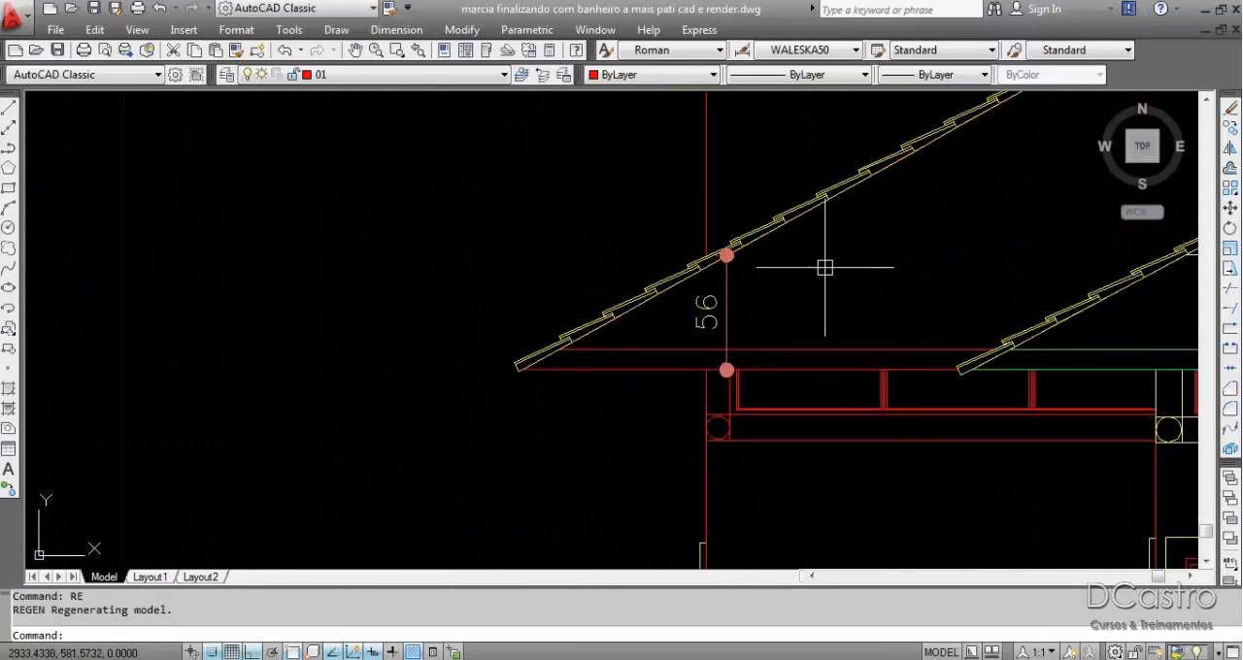
scroll(664, 297, "down", 6)
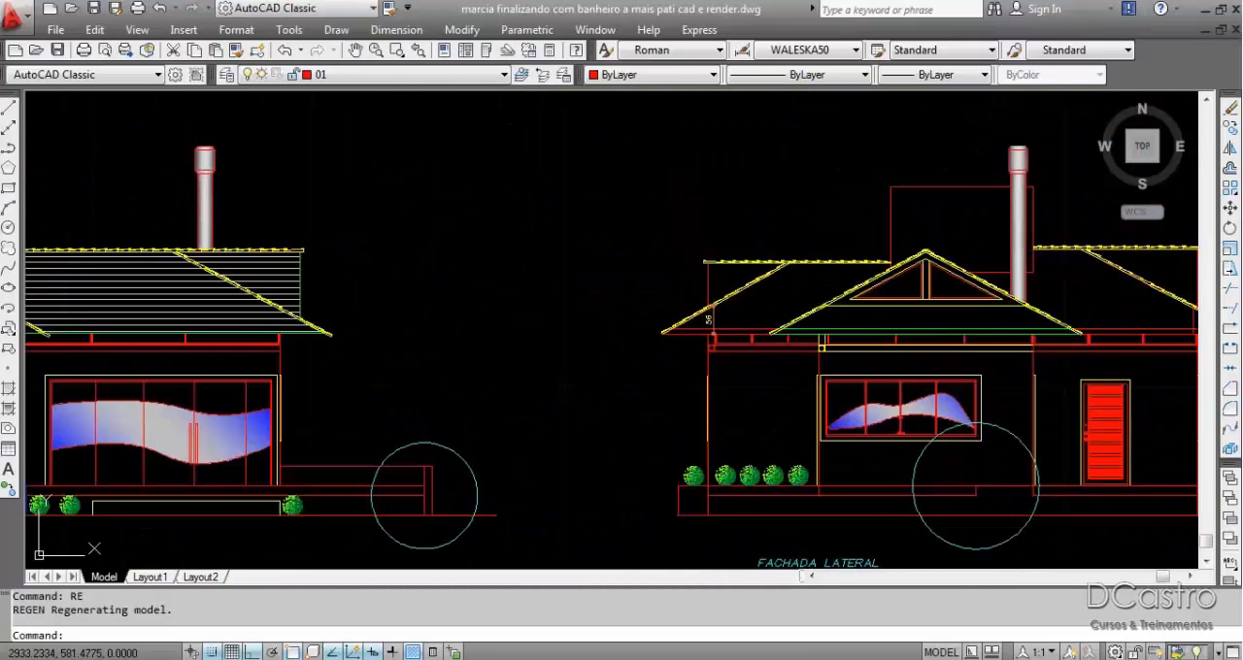
scroll(960, 236, "up", 6)
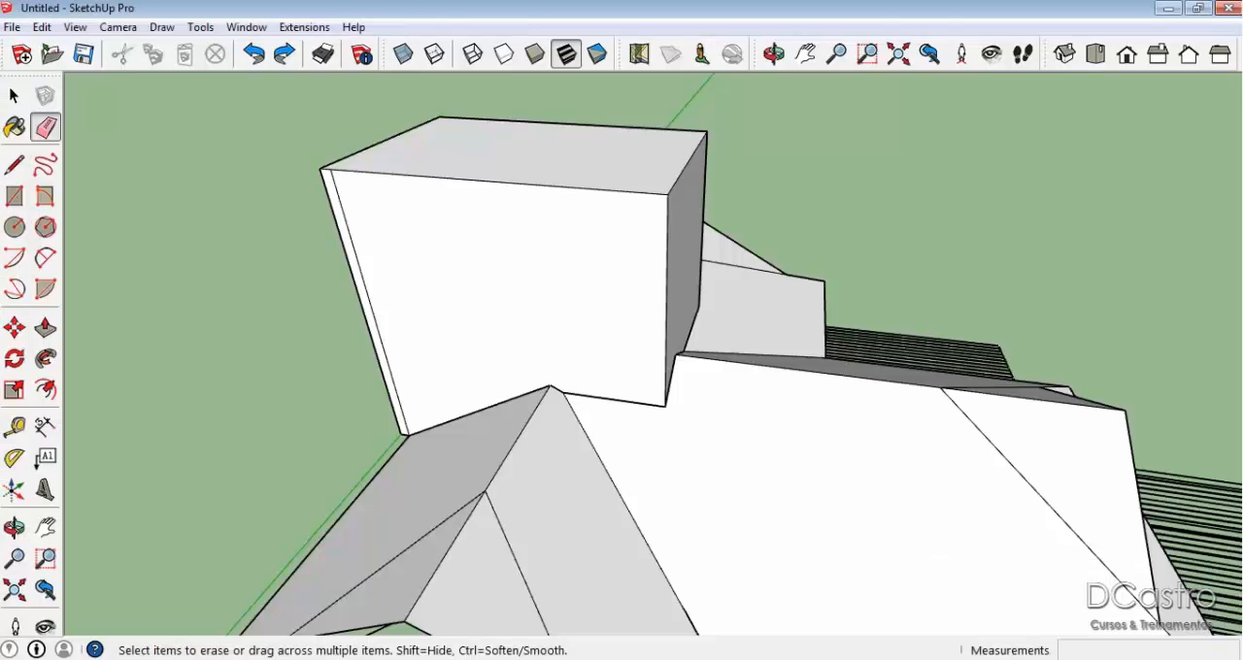
Switch back to SketchUp and examine the finished roof, its open gables and the tall block from all sides.
scroll(712, 233, "down", 5)
mouse_move(713, 233)
left_mouse_down()
mouse_move(679, 356)
mouse_move(286, 220)
mouse_move(633, 305)
mouse_move(586, 302)
mouse_move(988, 311)
mouse_move(890, 313)
mouse_move(671, 369)
mouse_move(527, 366)
mouse_move(625, 297)
mouse_move(971, 288)
left_mouse_up()
mouse_move(865, 322)
left_mouse_down()
mouse_move(898, 393)
mouse_move(621, 422)
mouse_move(824, 416)
mouse_move(1237, 313)
left_mouse_up()
key("e")
scroll(885, 256, "down", 4)
mouse_move(888, 259)
middle_mouse_down()
mouse_move(943, 290)
mouse_move(924, 311)
mouse_move(822, 278)
mouse_move(961, 301)
mouse_move(1005, 287)
mouse_move(592, 330)
mouse_move(1230, 280)
mouse_move(566, 388)
middle_mouse_up()
scroll(596, 319, "down", 4)
mouse_move(615, 285)
middle_mouse_down()
mouse_move(988, 267)
mouse_move(972, 277)
middle_mouse_up()
mouse_move(506, 311)
middle_mouse_down()
mouse_move(977, 340)
mouse_move(444, 294)
mouse_move(777, 300)
mouse_move(703, 309)
middle_mouse_up()
scroll(490, 290, "up", 2)
mouse_move(618, 311)
middle_mouse_down()
mouse_move(671, 327)
mouse_move(999, 278)
middle_mouse_up()
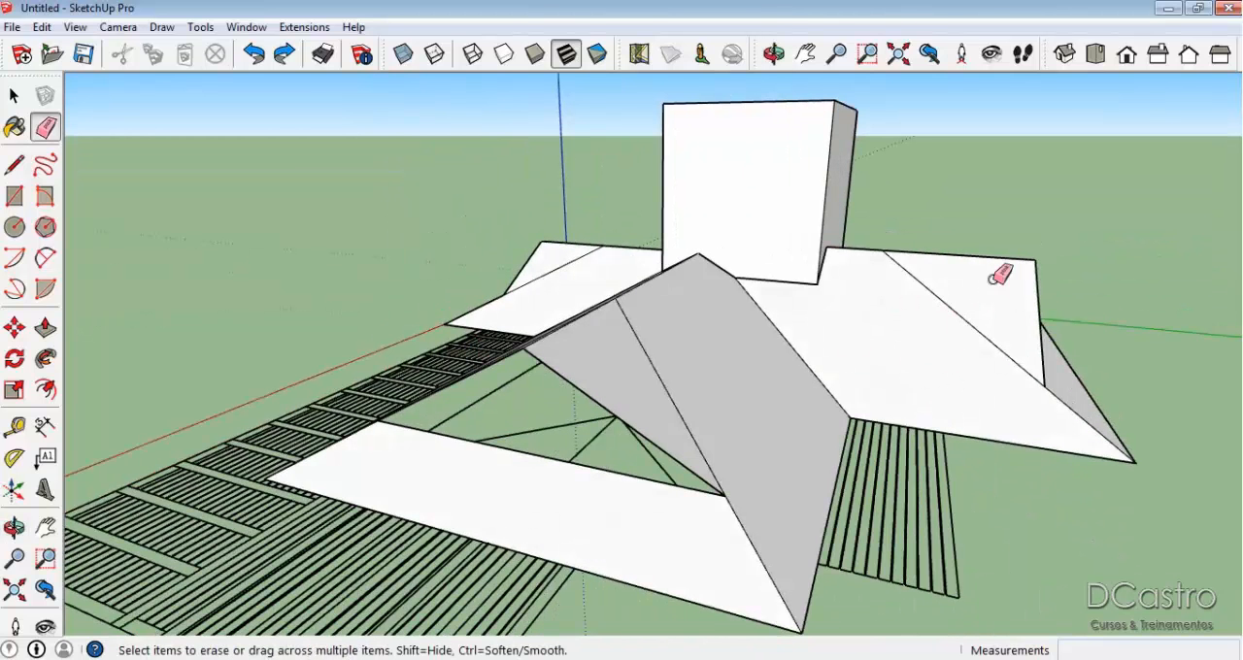
key("space")
mouse_move(467, 372)
middle_mouse_down()
mouse_move(505, 388)
mouse_move(1007, 378)
mouse_move(549, 319)
mouse_move(735, 356)
mouse_move(718, 347)
middle_mouse_up()
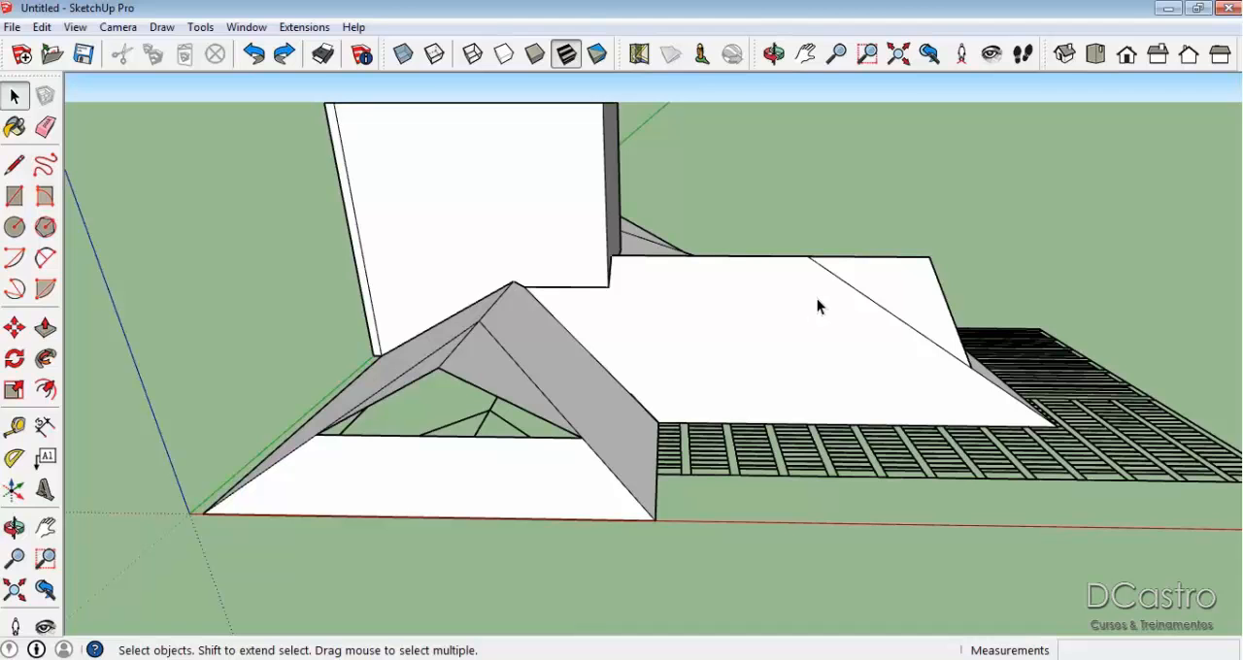
Select roof faces one at a time to check how the slopes and gable extensions are divided.
left_click(739, 323)
middle_click_drag(884, 276, 801, 370)
left_click(712, 371)
left_click(715, 399)
left_click(635, 428)
left_click(586, 558)
left_click(557, 395)
left_click(688, 330)
middle_click_drag(570, 305, 979, 350)
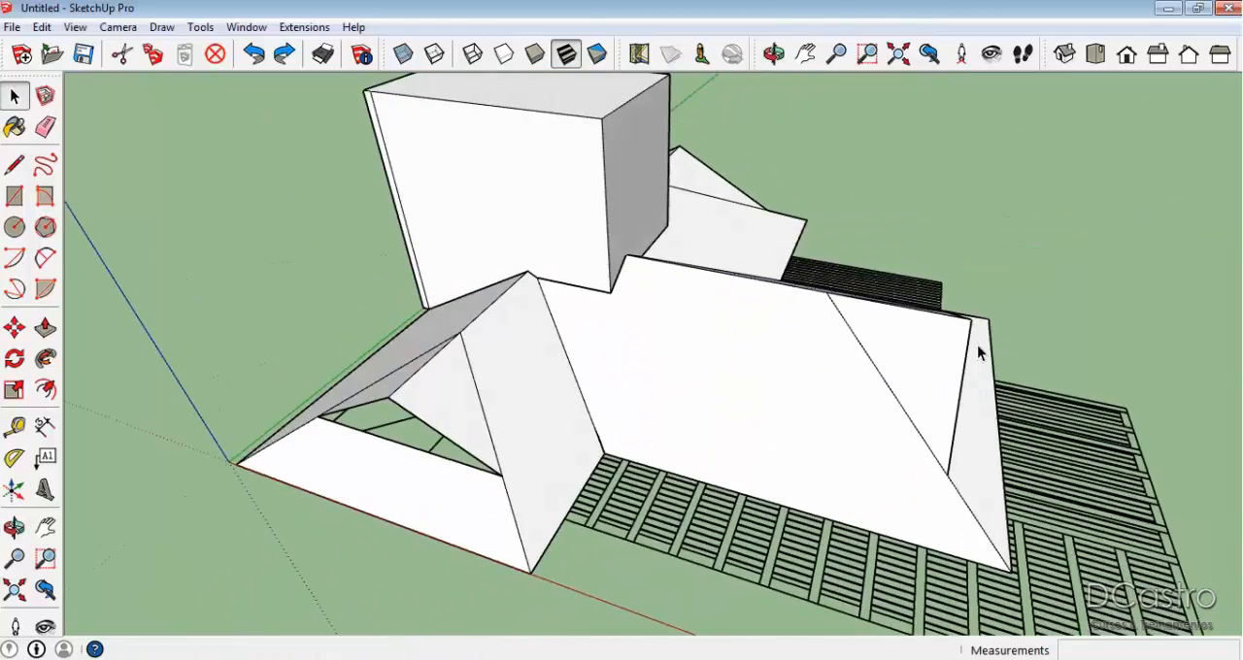
scroll(620, 385, "up", 3)
middle_click_drag(619, 385, 851, 347)
left_click(446, 363)
left_click(550, 359)
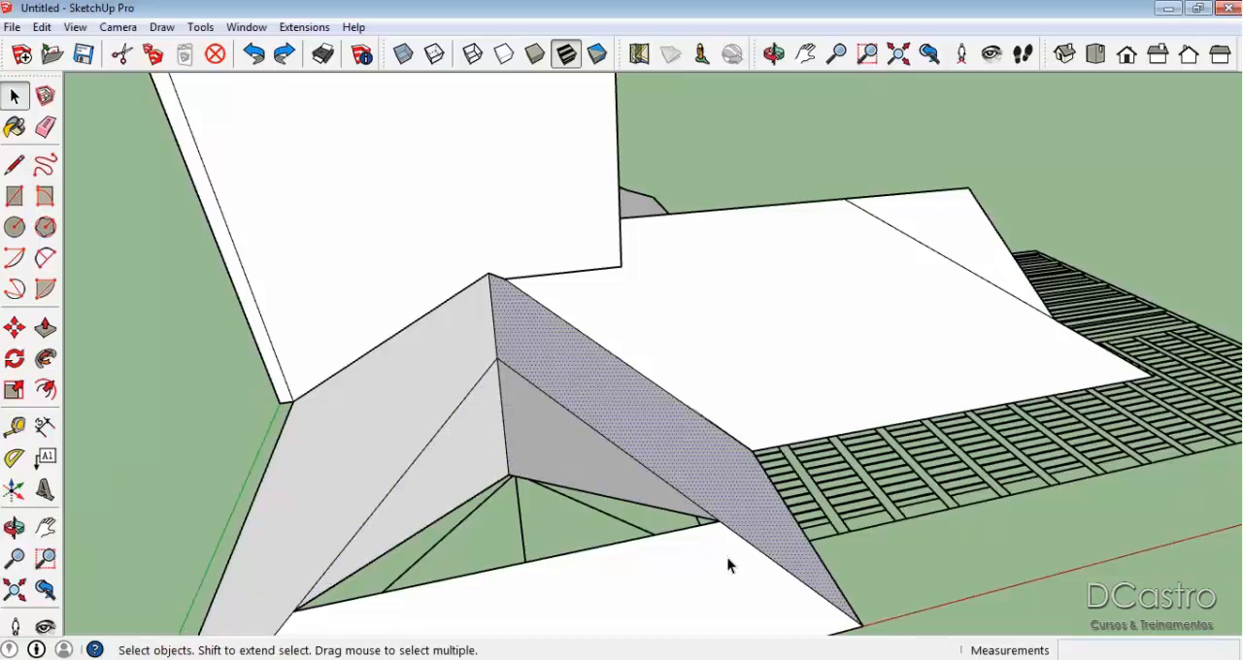
scroll(747, 330, "down", 5)
middle_click_drag(755, 319, 784, 352)
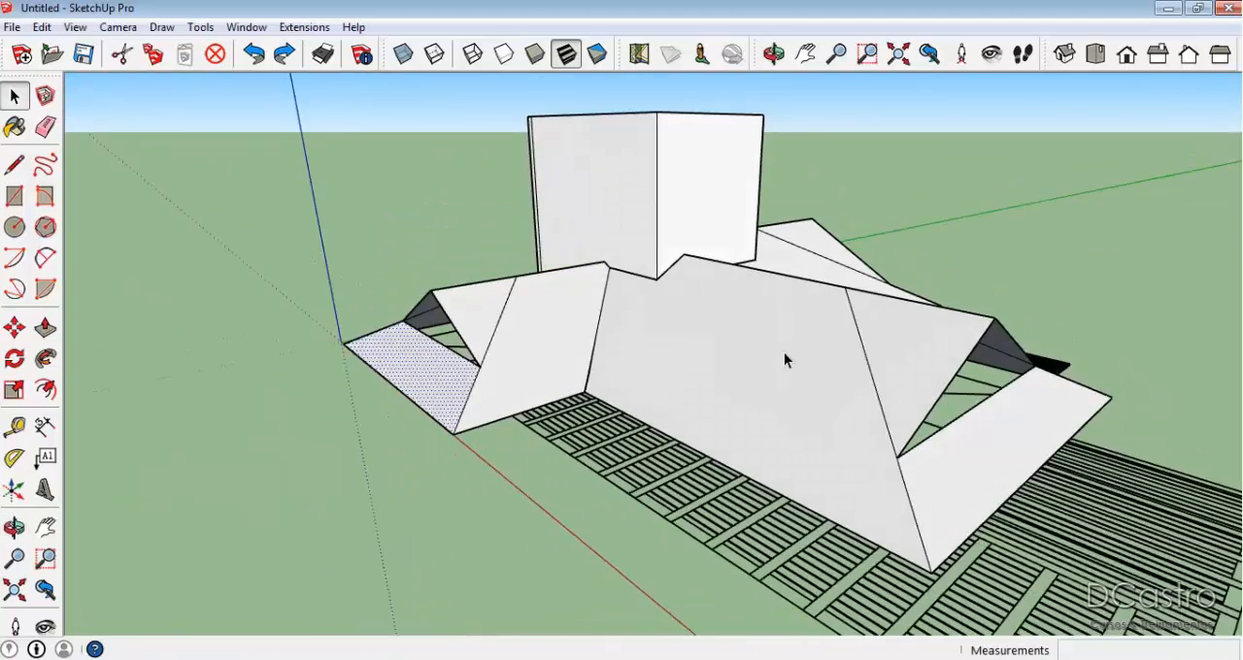
Enable the 1001bit pro extension's tool set.
scroll(777, 330, "up", 2)
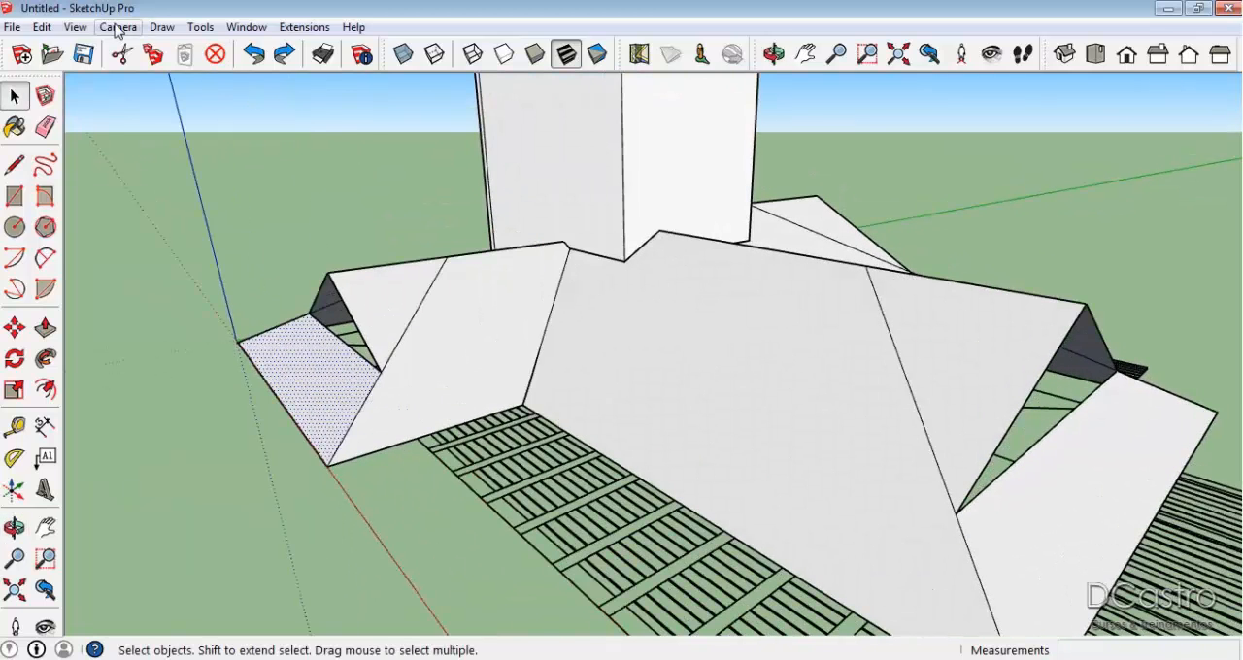
left_click(78, 27)
left_click(105, 45)
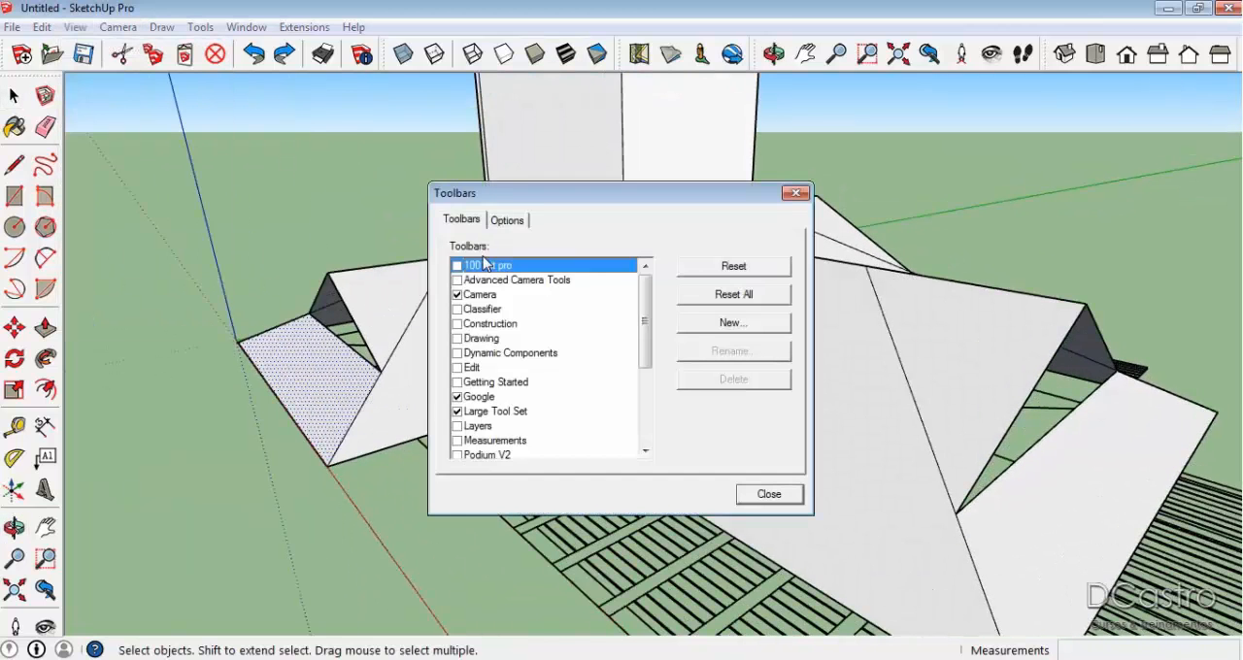
left_click(458, 266)
left_click(770, 493)
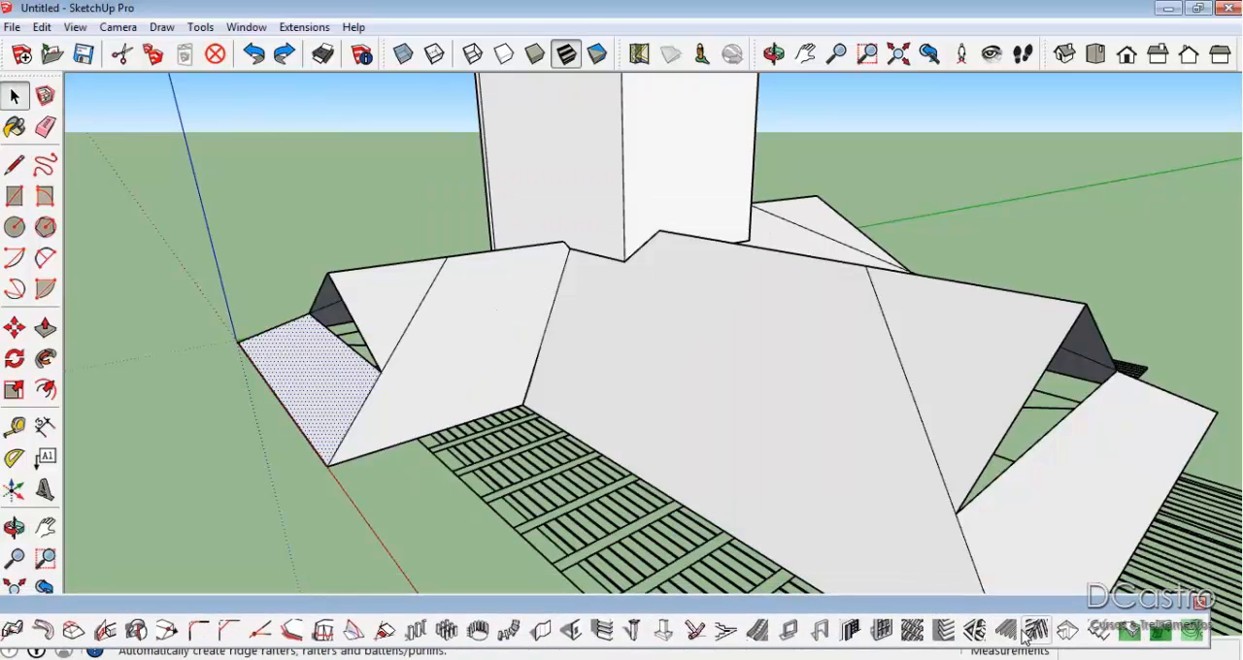
Open 1001bit's Create Roof Rafters and Battens/Purlins dialog, preview the rafter options and close it without creating anything.
left_click(1035, 633)
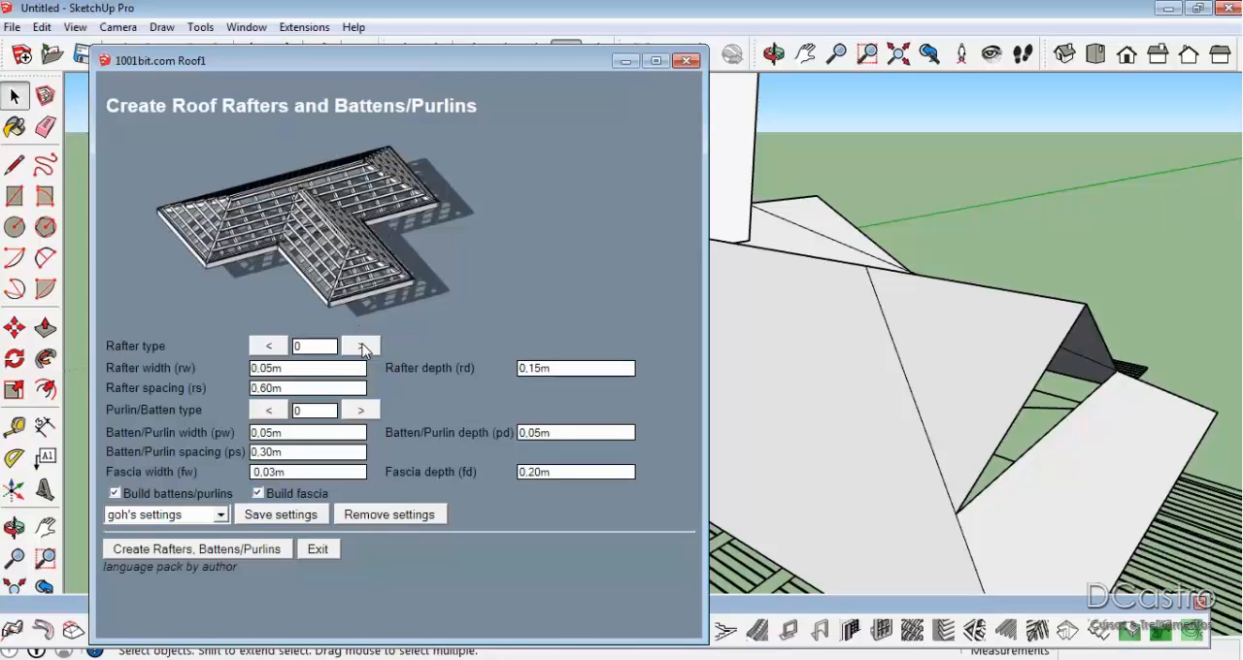
left_click(361, 347)
left_click(361, 347)
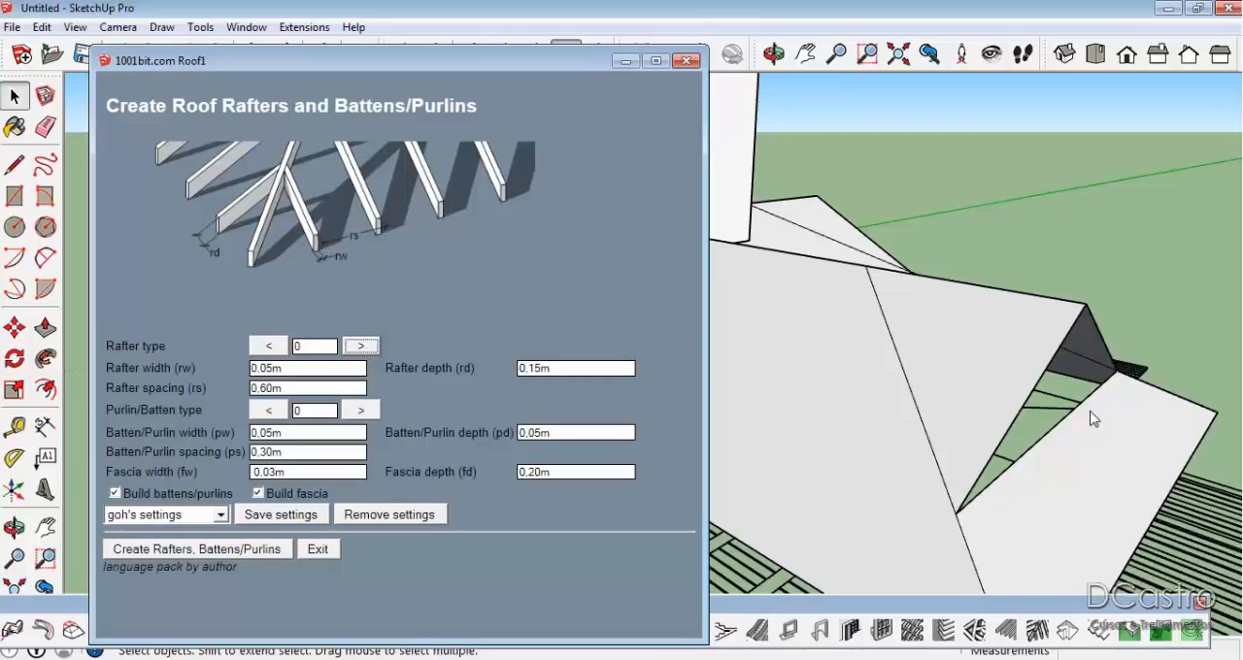
left_click(688, 61)
Inspect the gable extension, main slopes and cut end slopes as individual faces for the rafter tool.
left_click(948, 368)
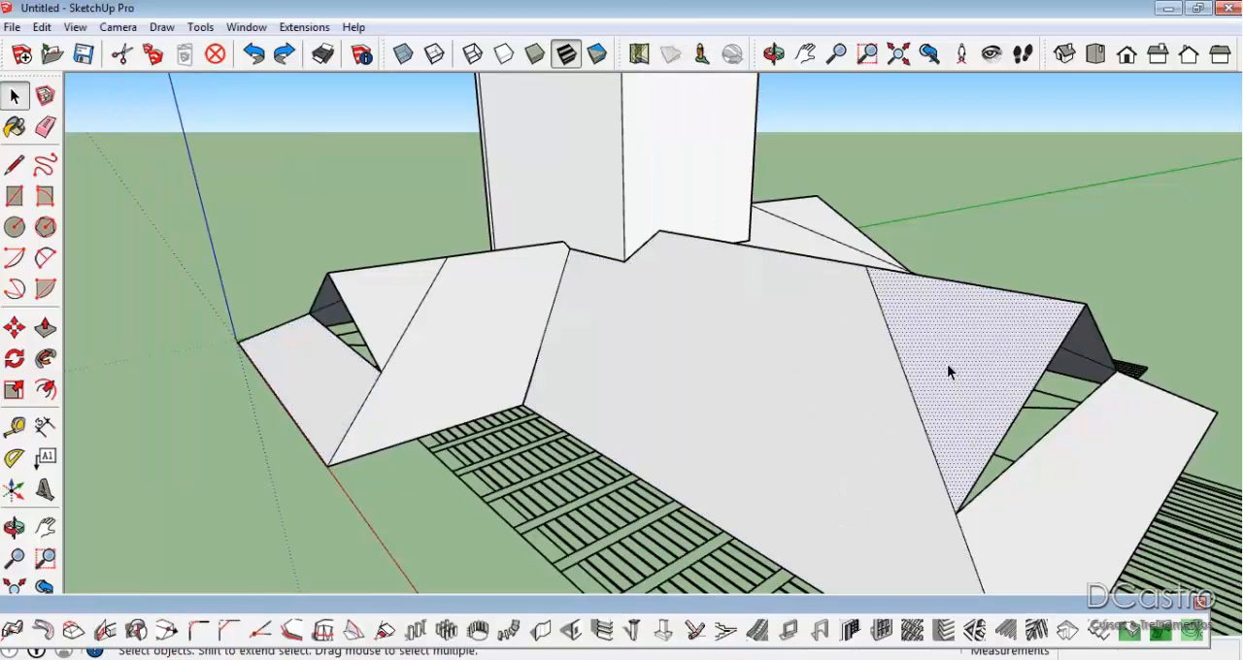
left_click(1036, 495)
left_click(955, 326)
middle_click_drag(955, 326, 714, 277)
left_click(715, 278)
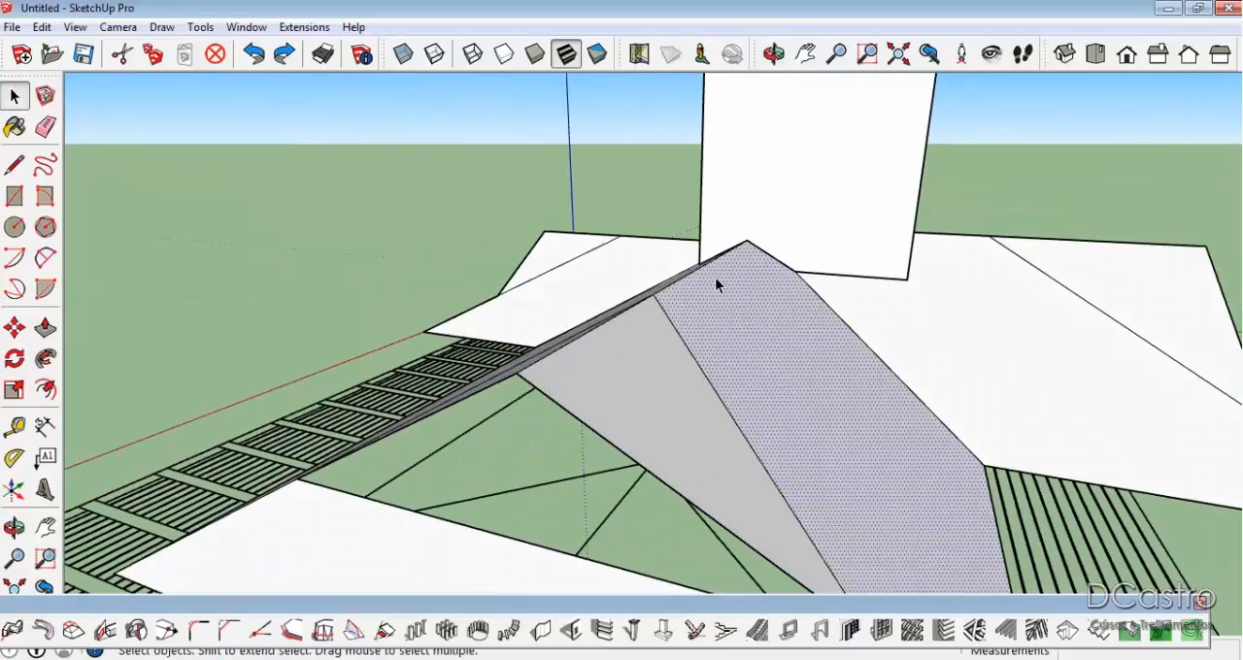
left_click(608, 249)
middle_click_drag(608, 249, 1004, 296)
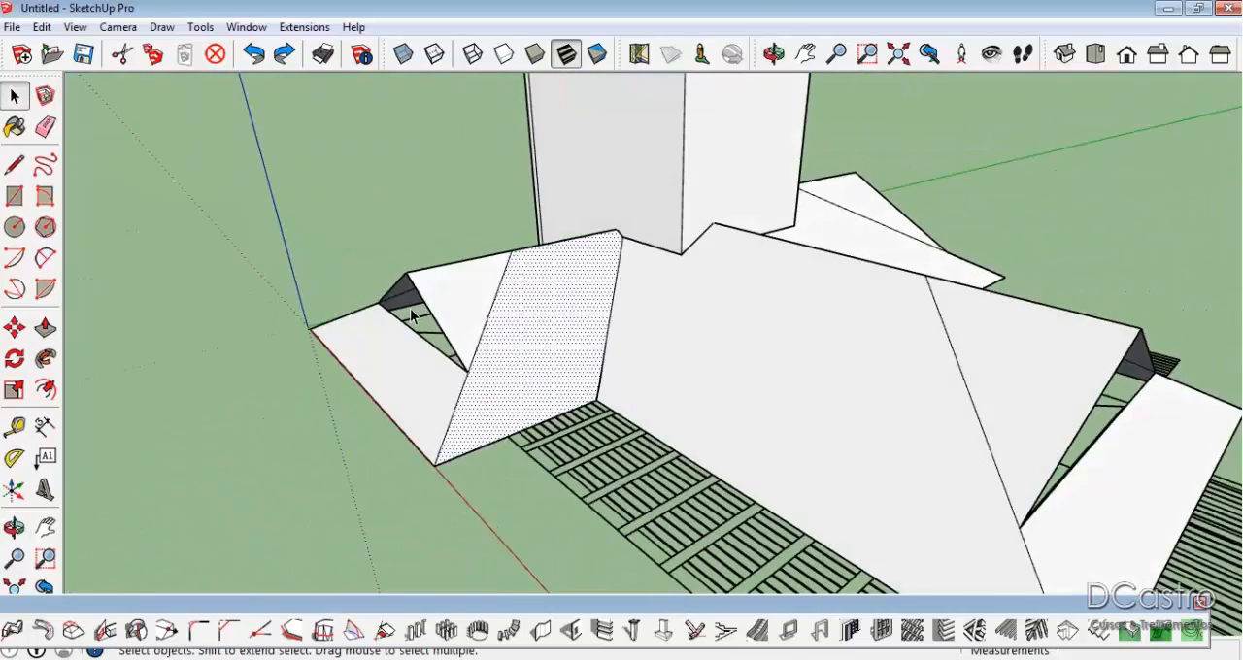
middle_click_drag(415, 316, 521, 261)
left_click(374, 467)
middle_click_drag(374, 467, 807, 322)
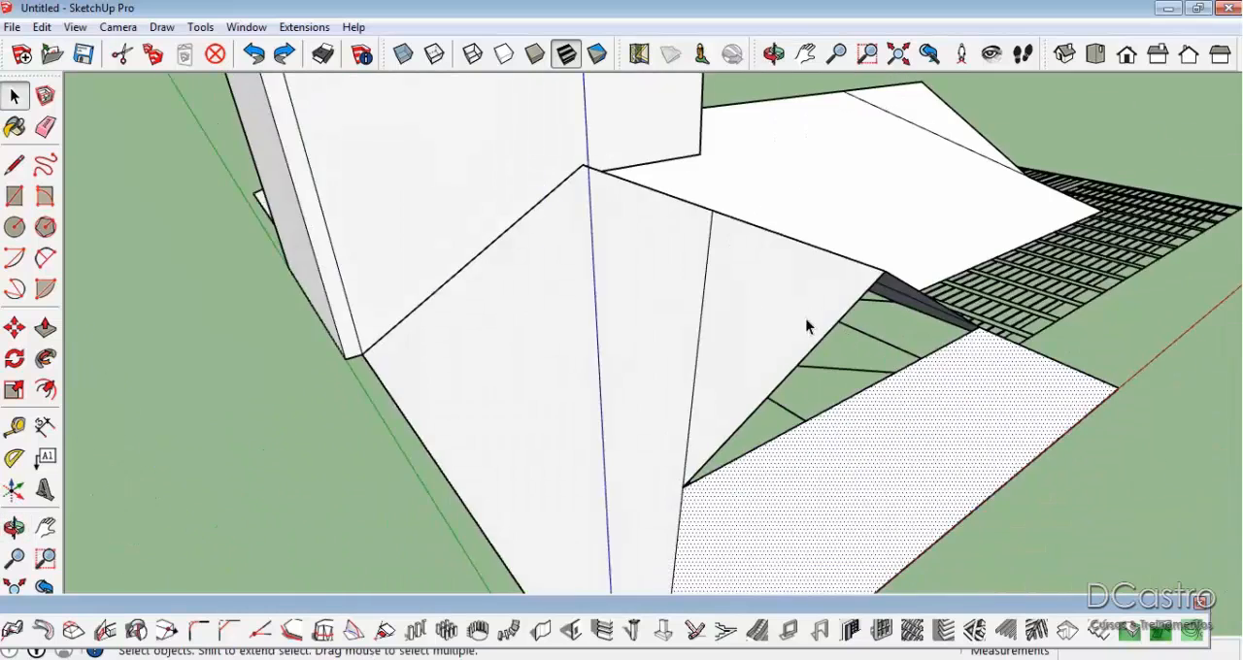
Select the slope beside the tall block, its triangular gable extension and the adjoining long slope individually to check the face divisions.
scroll(751, 305, "up", 2)
left_click(752, 305)
left_click(546, 251)
scroll(545, 250, "down", 3)
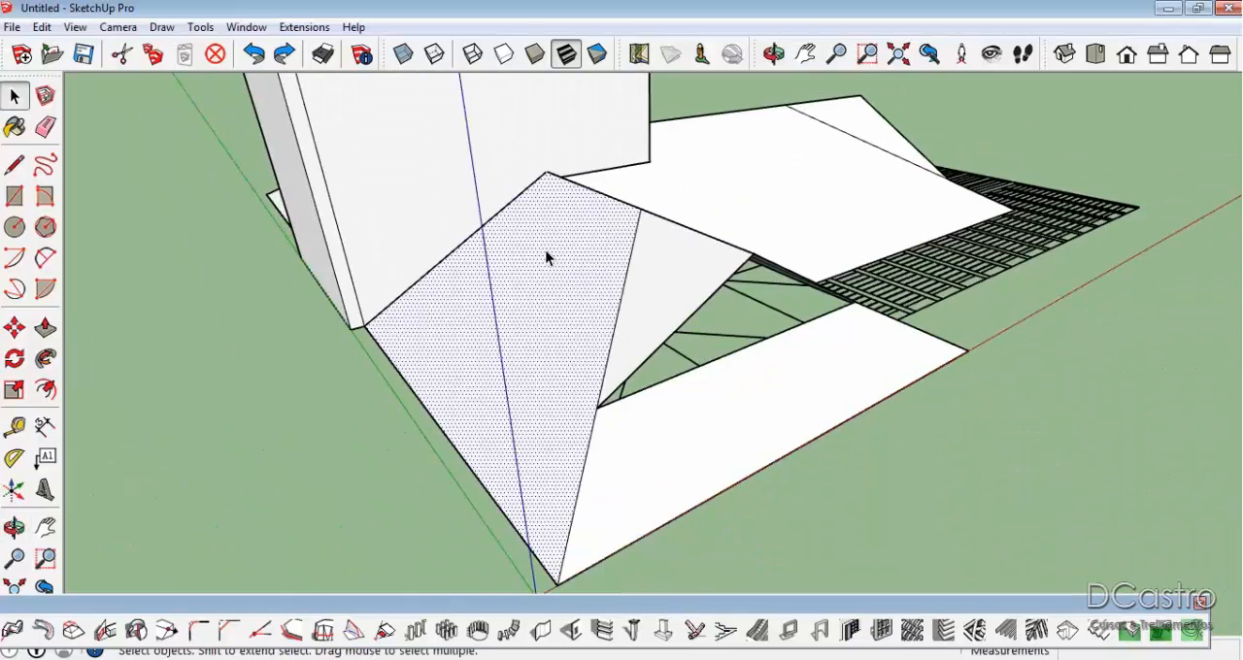
left_click(696, 270)
left_click(963, 200)
middle_click_drag(963, 200, 511, 239)
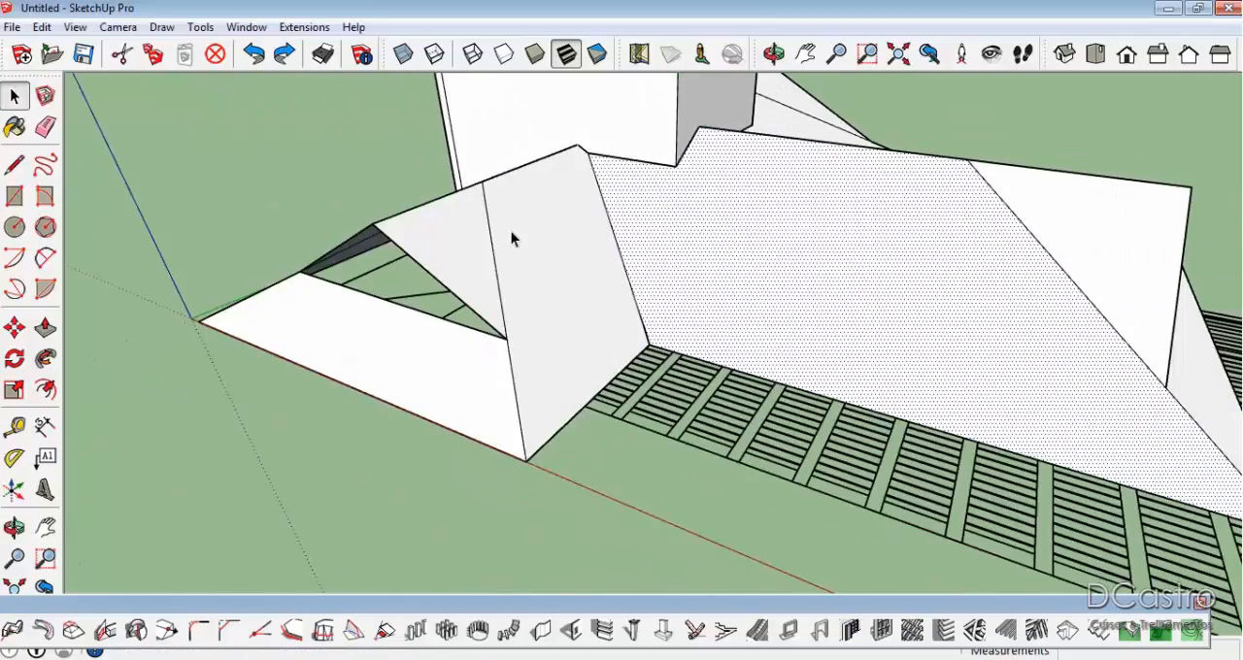
Examine the faces around the opposite gable by selecting its triangular extension, the narrow rear slope and the large main slope individually.
scroll(511, 239, "down", 3)
middle_click_drag(1060, 228, 701, 347)
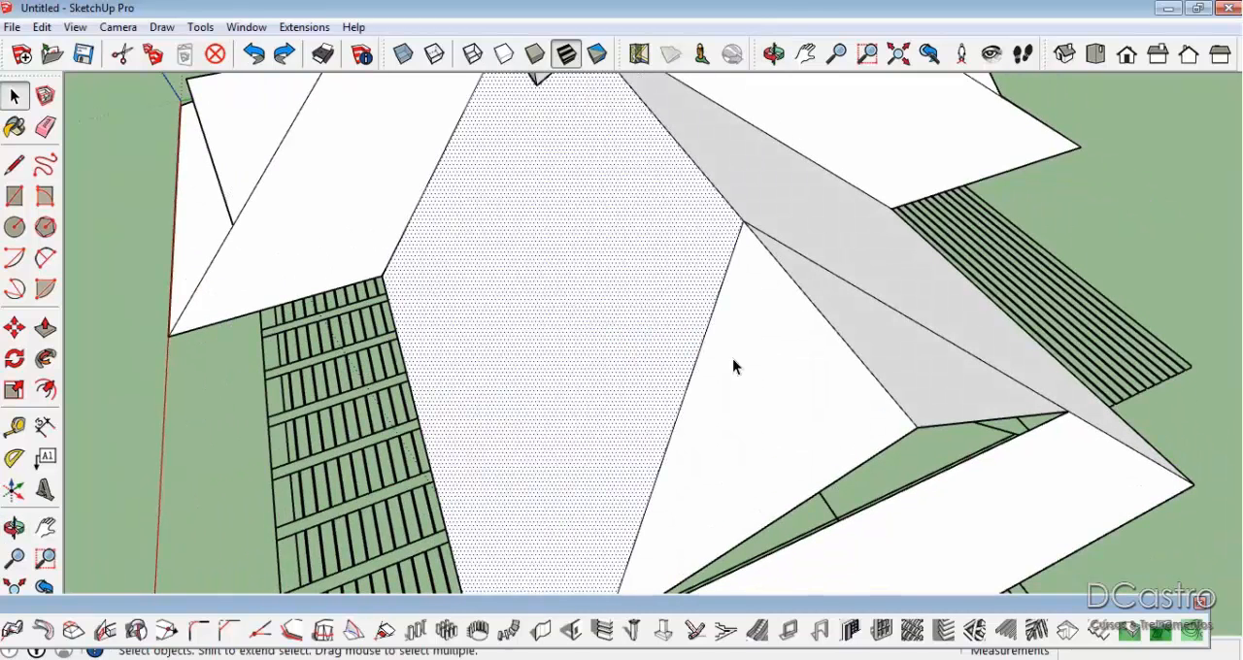
left_click(828, 326)
left_click(868, 262)
scroll(867, 263, "down", 3)
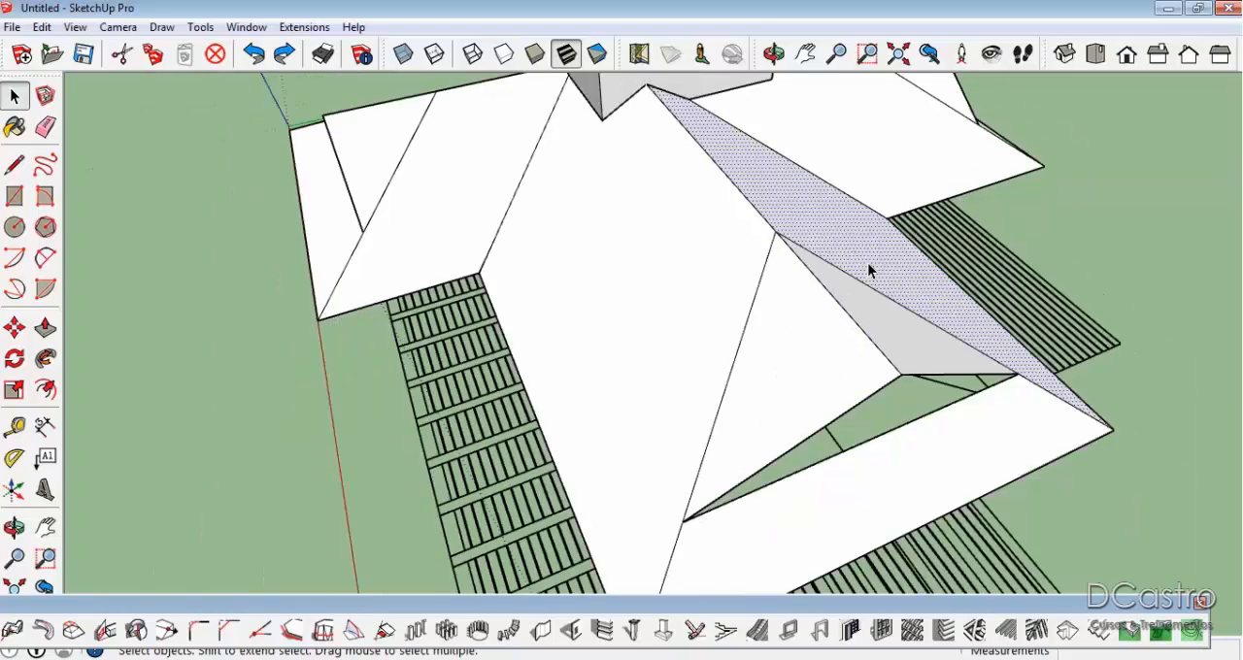
scroll(869, 271, "up", 2)
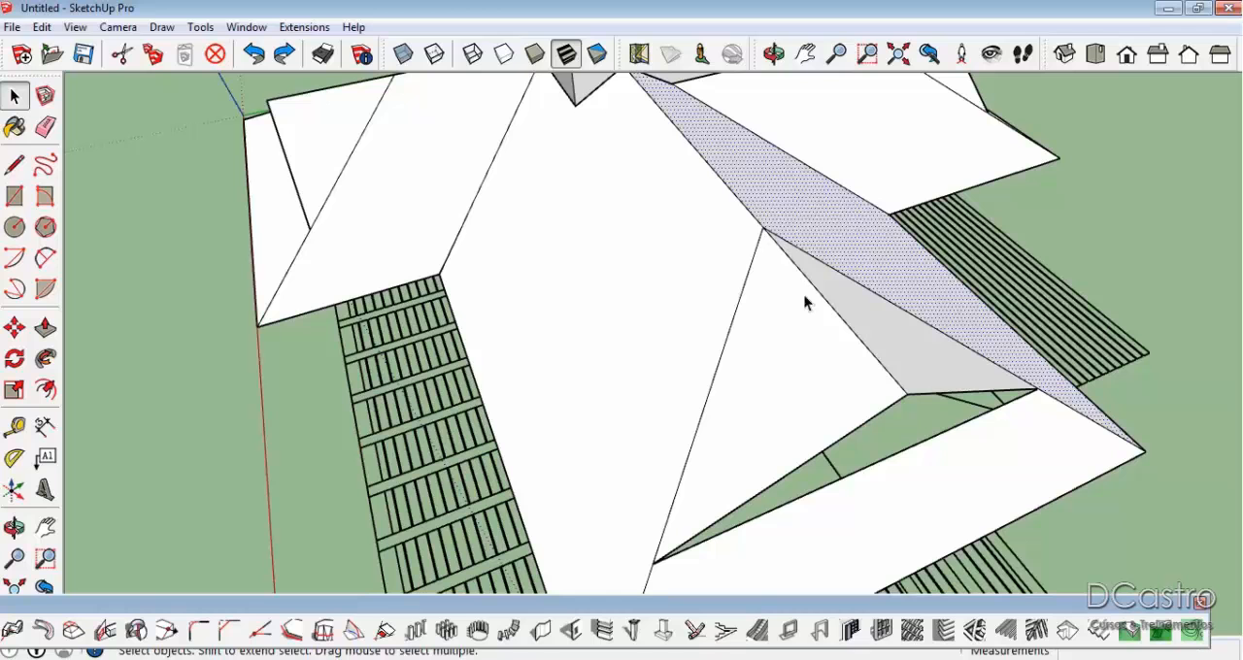
middle_click_drag(574, 250, 611, 227)
left_click(557, 217)
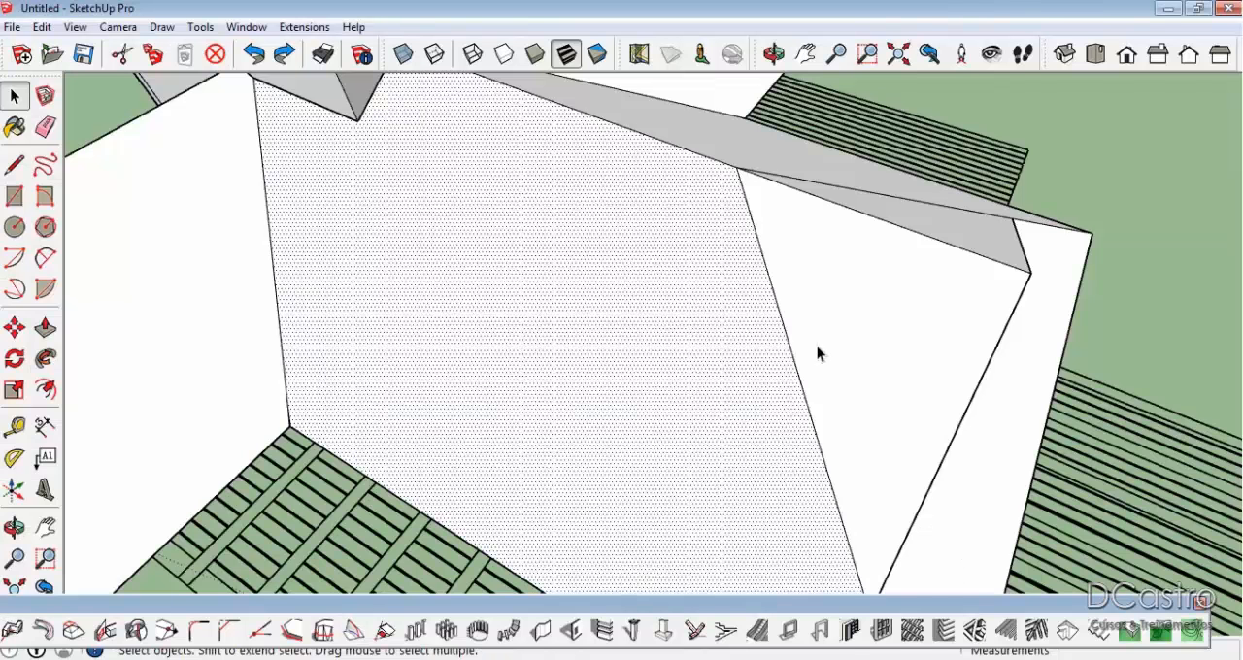
Return to SketchUp and inspect the two triangular gable extensions at the roof end as separate faces.
left_click(816, 346)
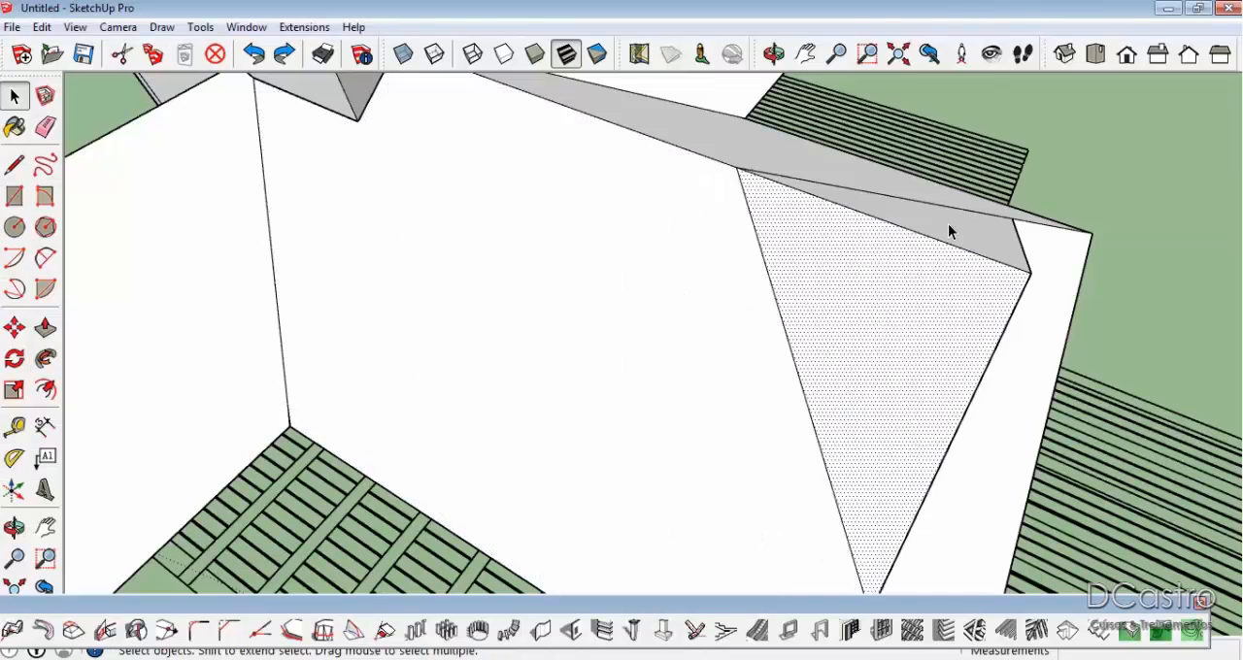
left_click(950, 231)
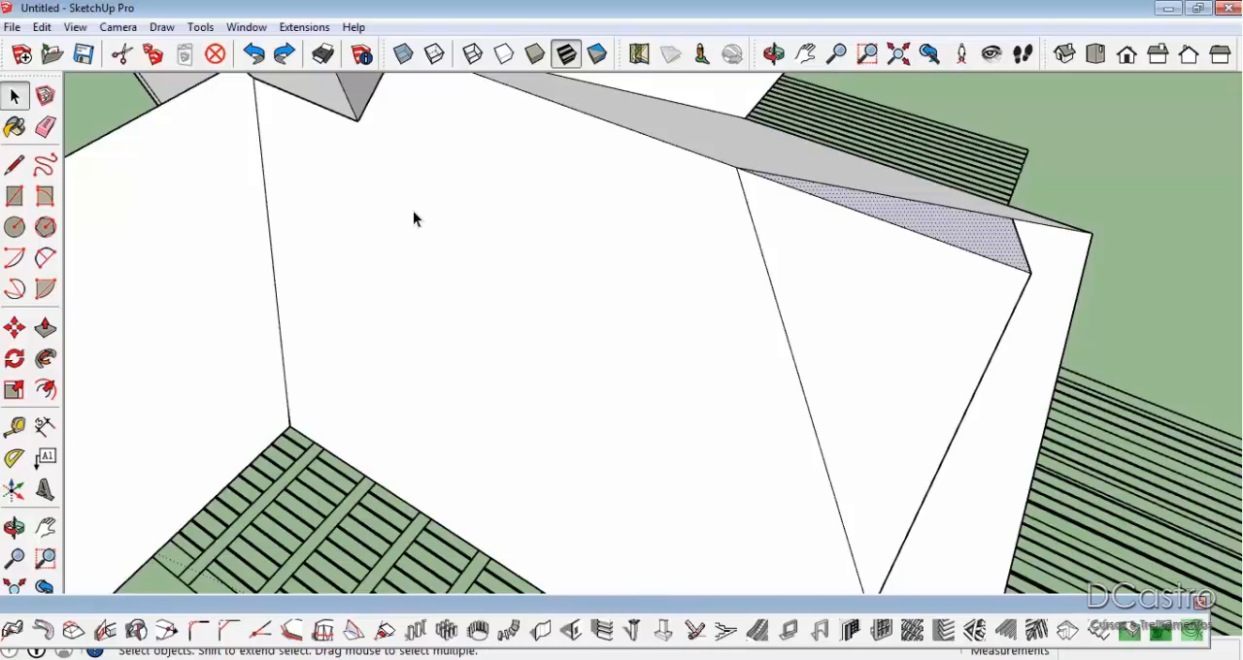
scroll(606, 188, "down", 5)
scroll(247, 184, "up", 3)
middle_click_drag(394, 186, 761, 153)
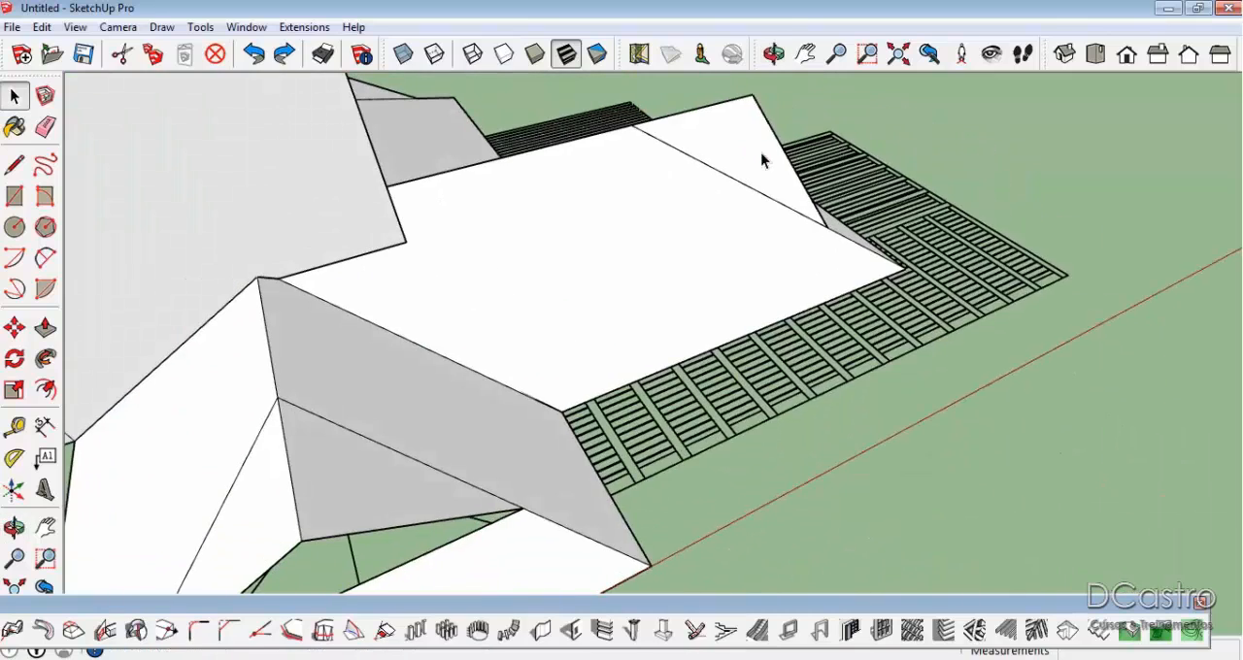
Examine the roof around the tall block by selecting the large main slope and its triangular gable extension individually.
left_click(520, 378)
left_click(361, 401)
left_click(315, 456)
left_click(265, 478)
left_click(239, 394)
left_click(397, 438)
left_click(473, 547)
left_click(661, 184)
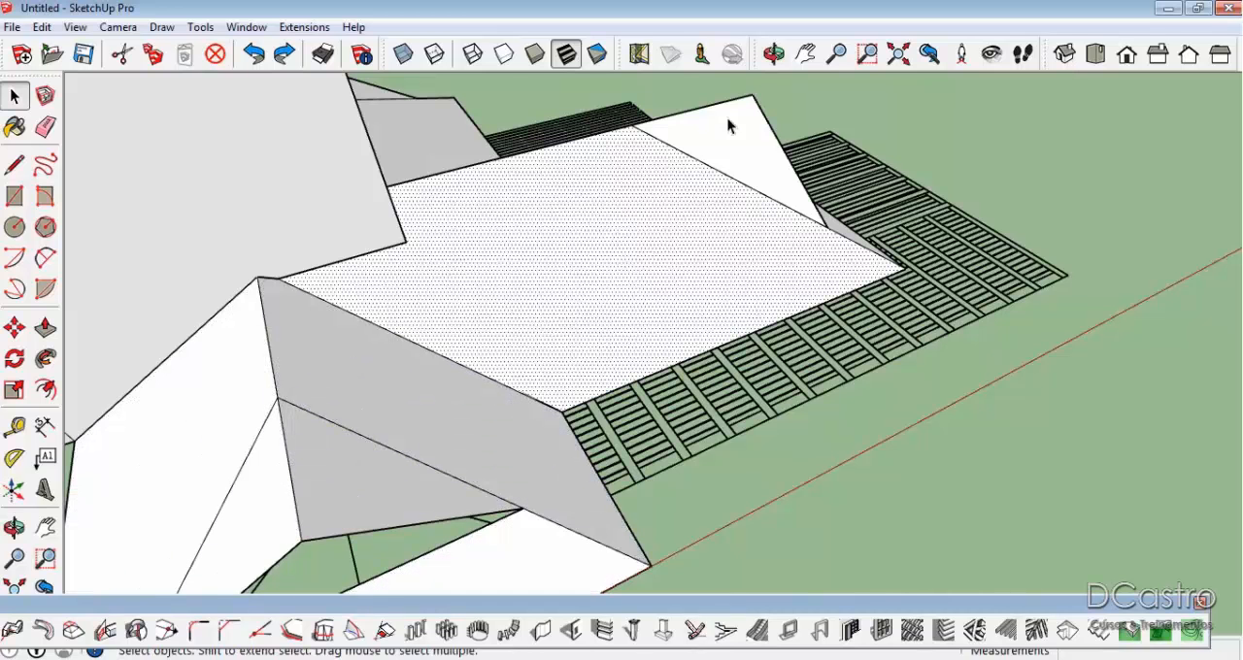
left_click(737, 125)
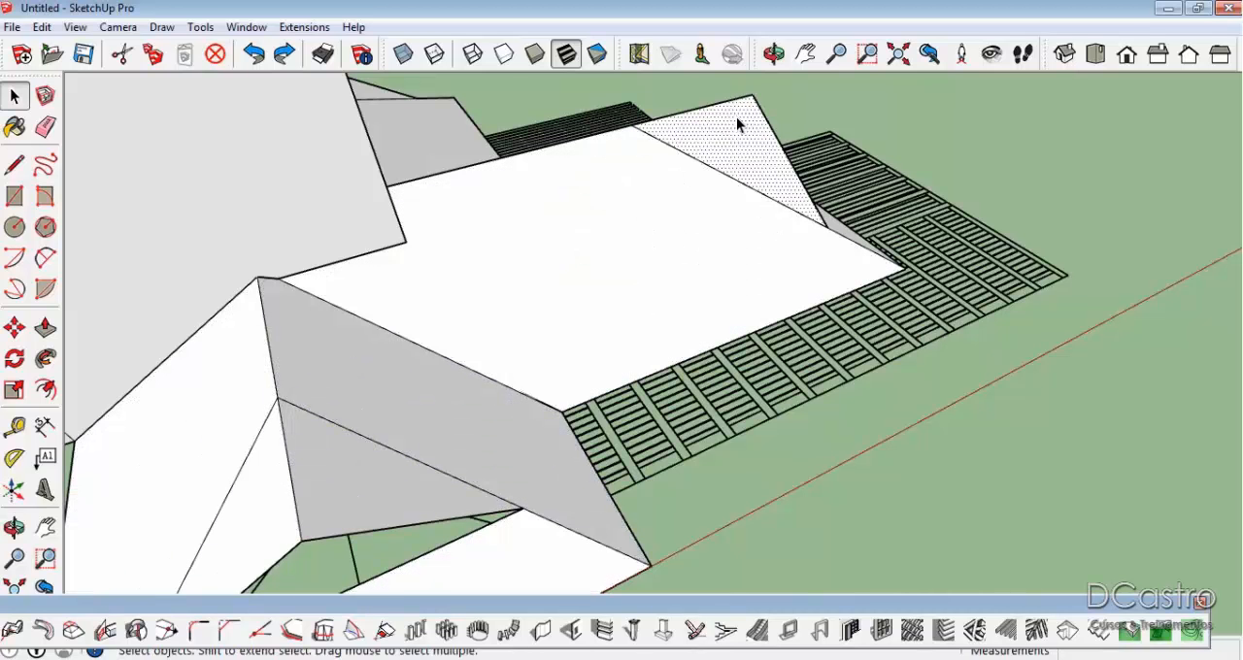
Erase the stray edges inside the open gable beneath the triangular extension.
middle_click_drag(776, 198, 450, 173)
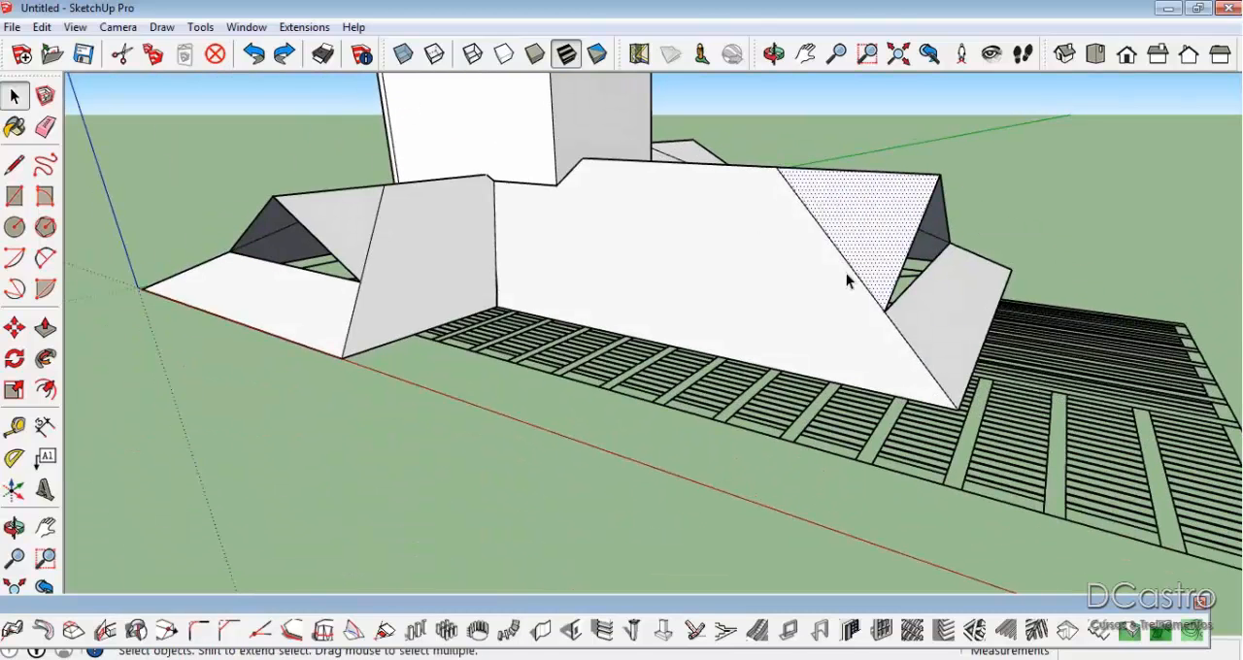
middle_click_drag(821, 251, 534, 269)
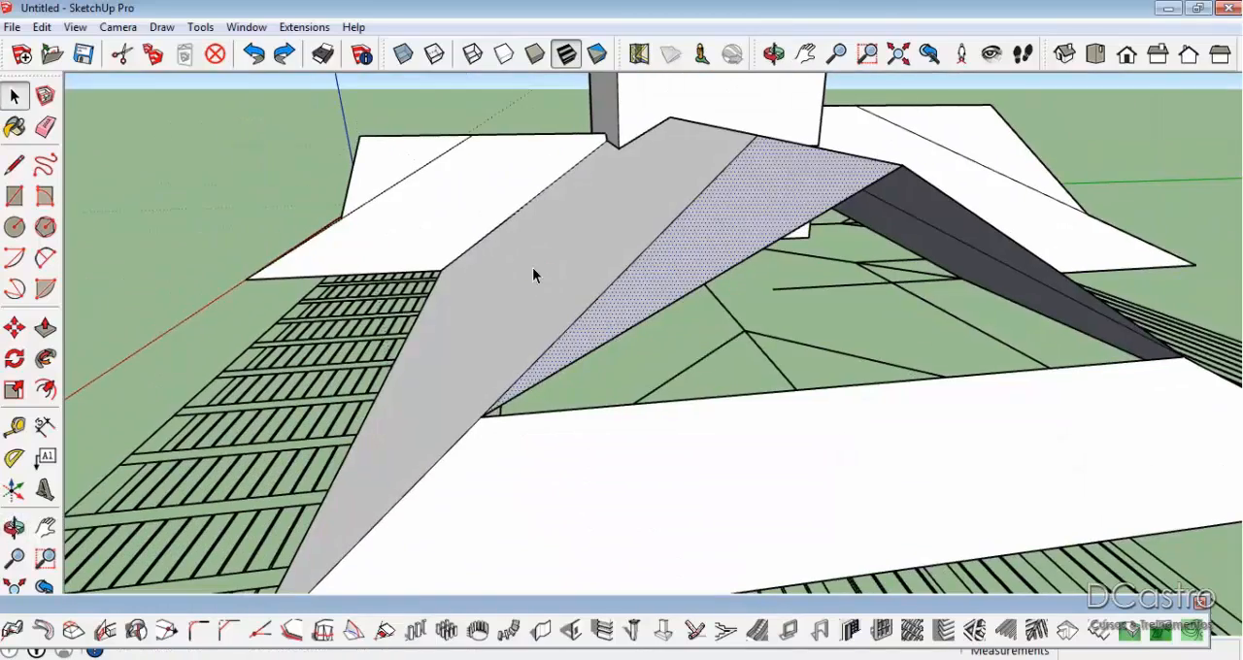
key("e")
left_click_drag(856, 273, 848, 305)
mouse_move(918, 273)
left_mouse_down()
mouse_move(911, 295)
mouse_move(903, 269)
left_mouse_up()
Create 1001bit type 0 rafters, battens and fascia on the large main slope, with 0,05 × 0,15 m rafters spaced 0,60 m.
mouse_move(888, 278)
middle_mouse_down()
mouse_move(968, 288)
mouse_move(846, 325)
mouse_move(819, 236)
mouse_move(643, 313)
middle_mouse_up()
left_click(643, 313)
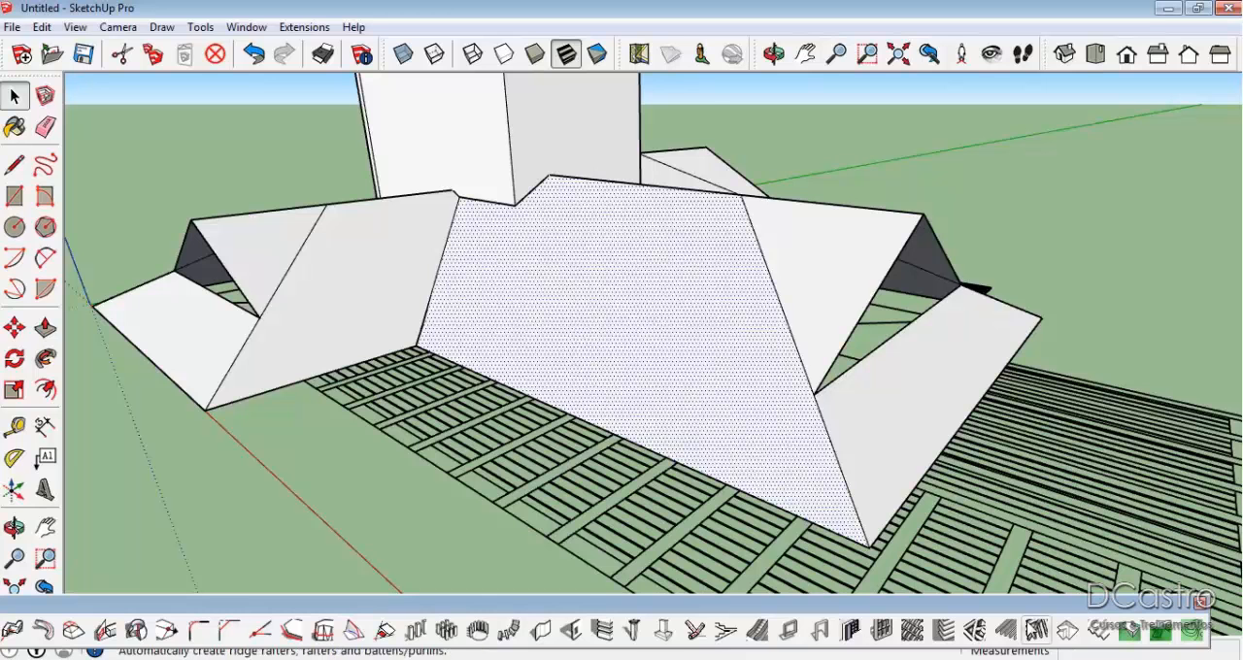
left_click(1035, 630)
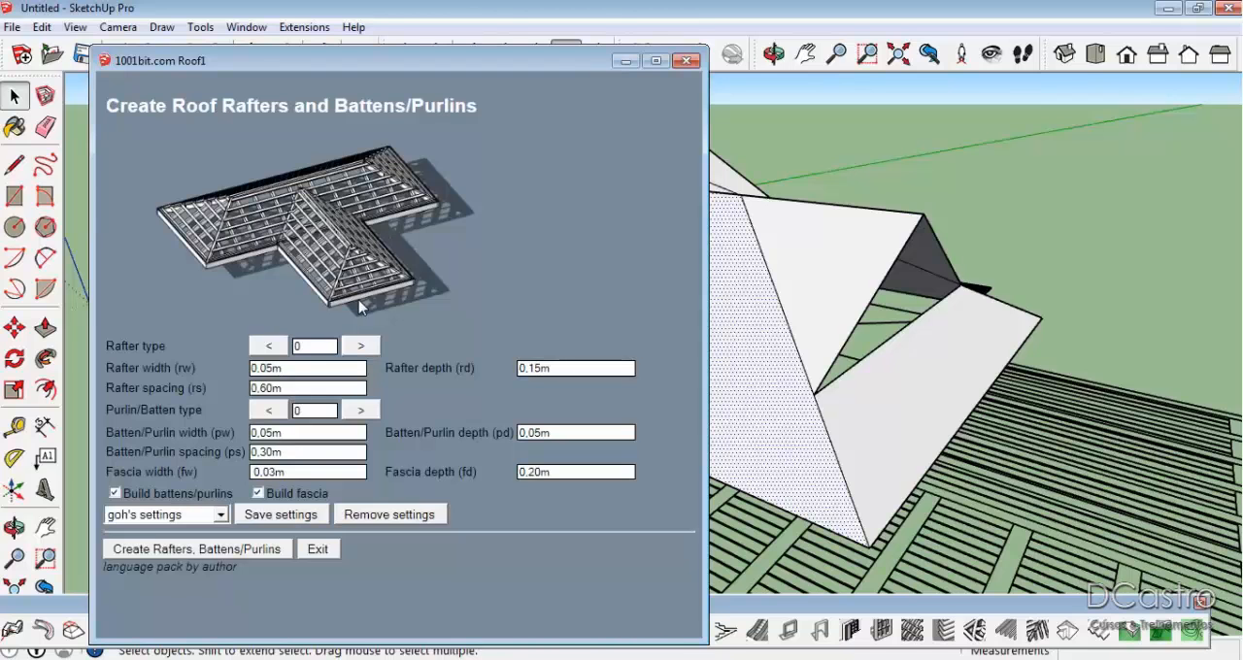
left_click(359, 347)
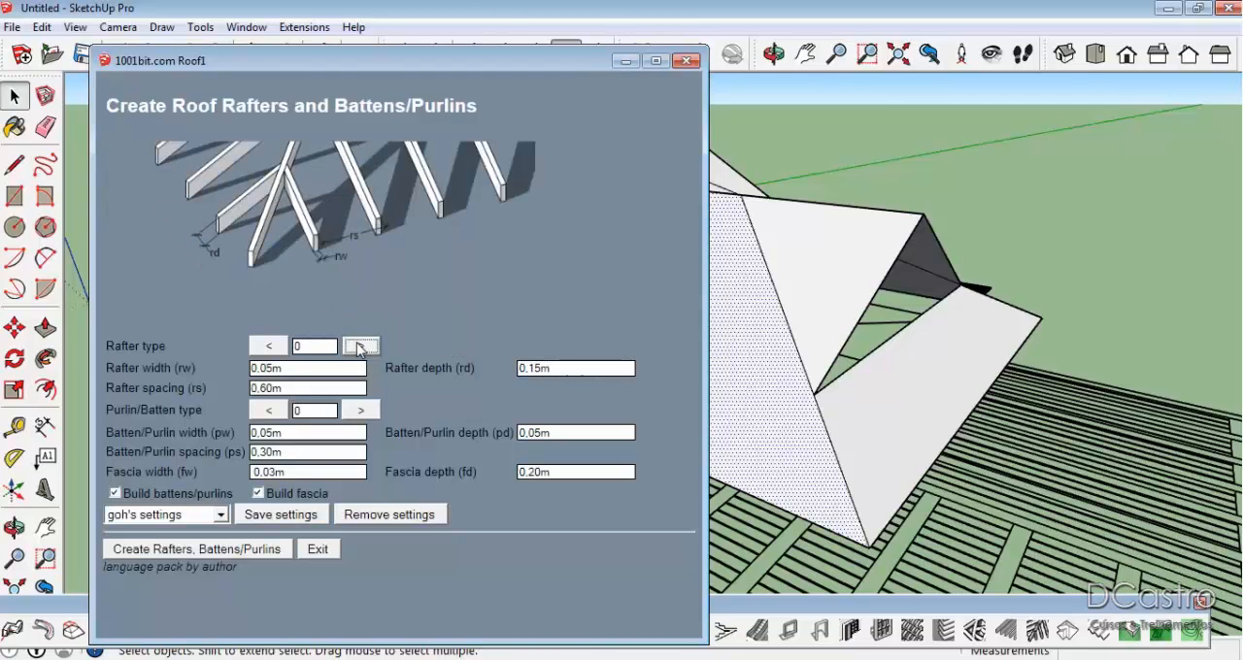
left_click(267, 348)
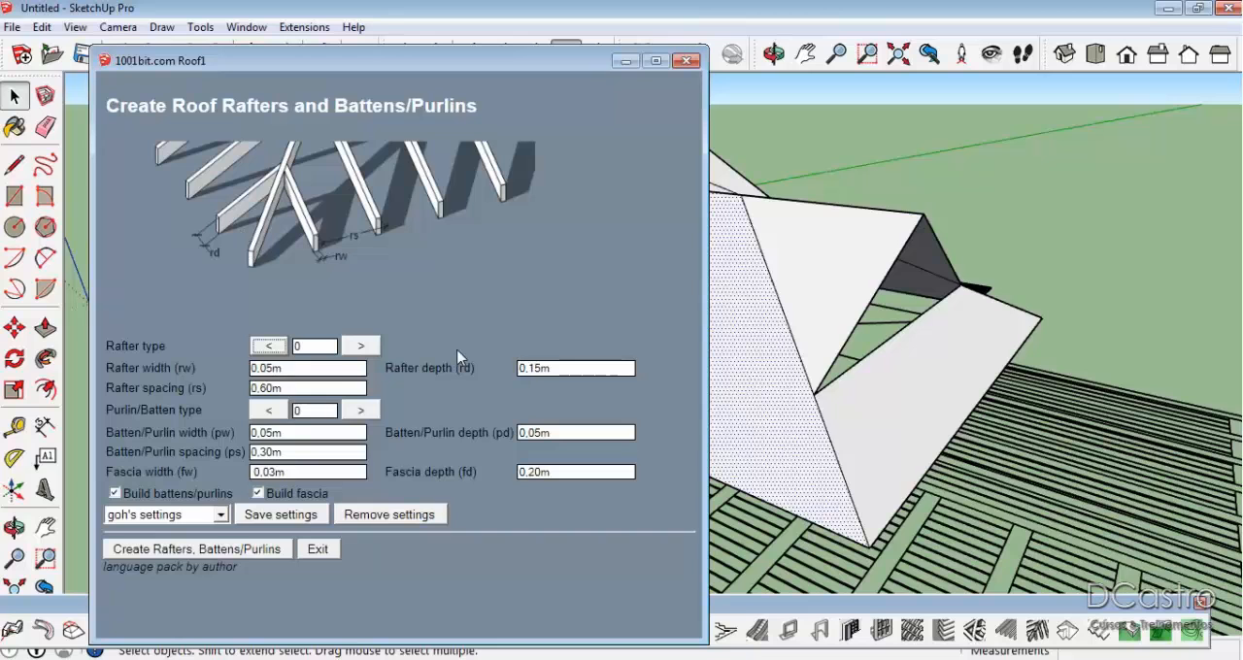
left_click(294, 453)
left_click(303, 430)
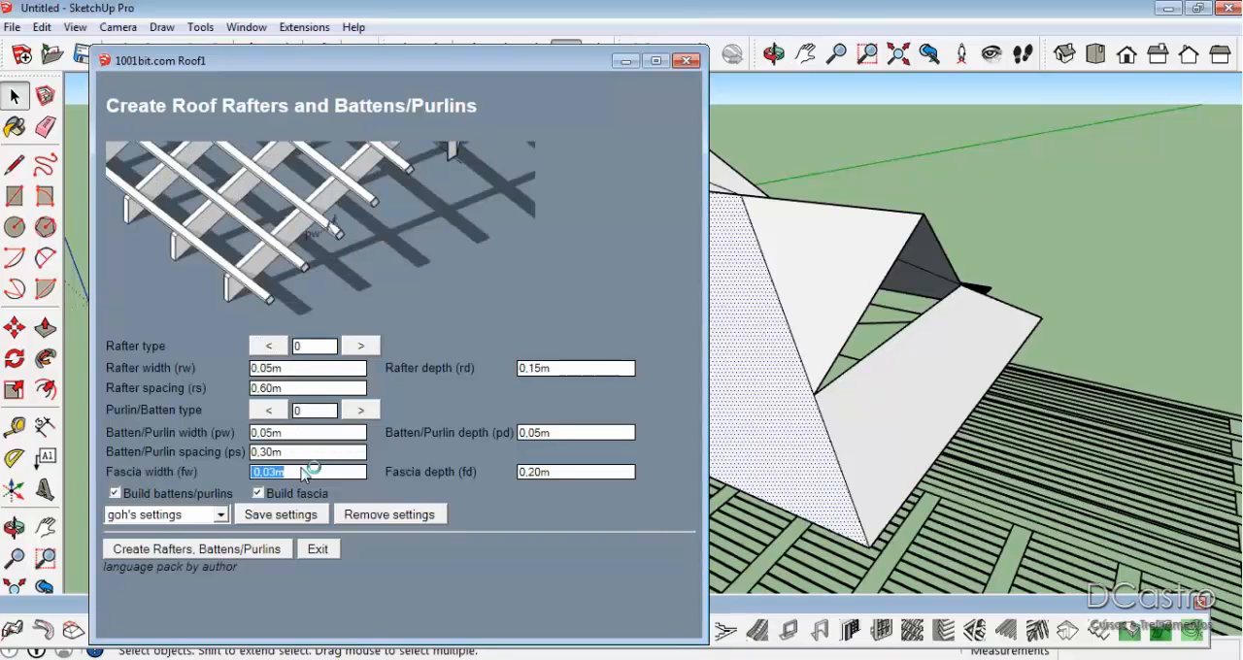
left_click(558, 474)
left_click(209, 552)
Create 1001bit rafters, battens and fascia on the narrow end slope below the open gable, using the same settings.
middle_click_drag(728, 418, 651, 401)
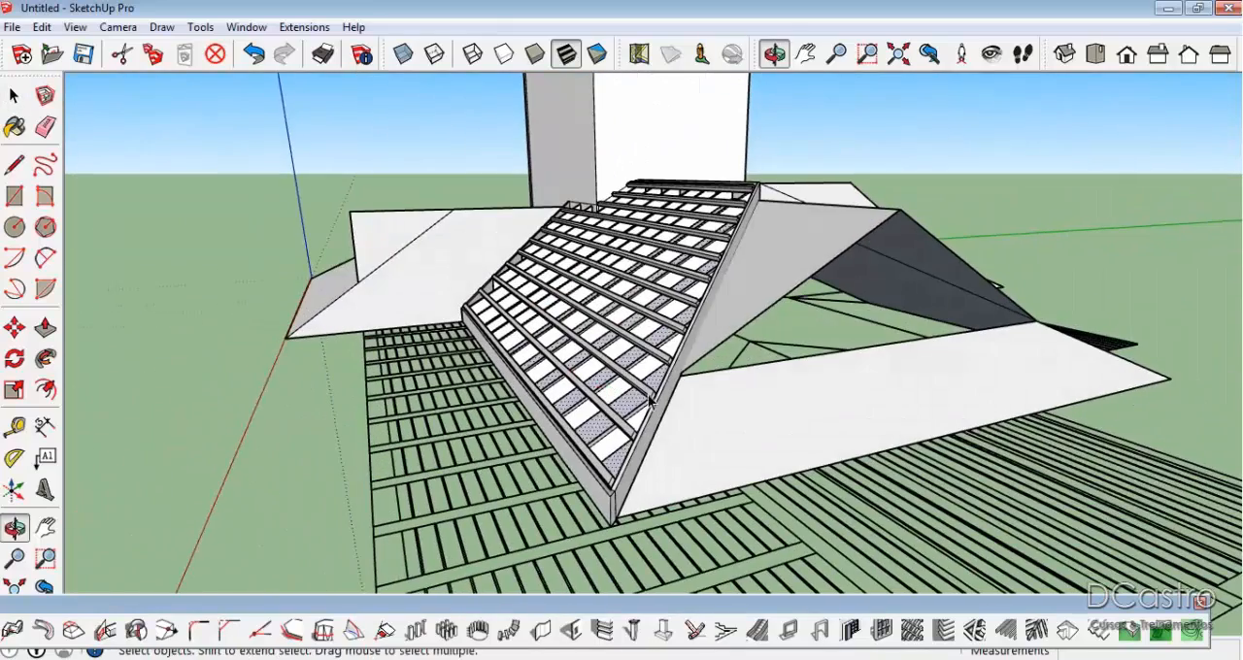
left_click(741, 412)
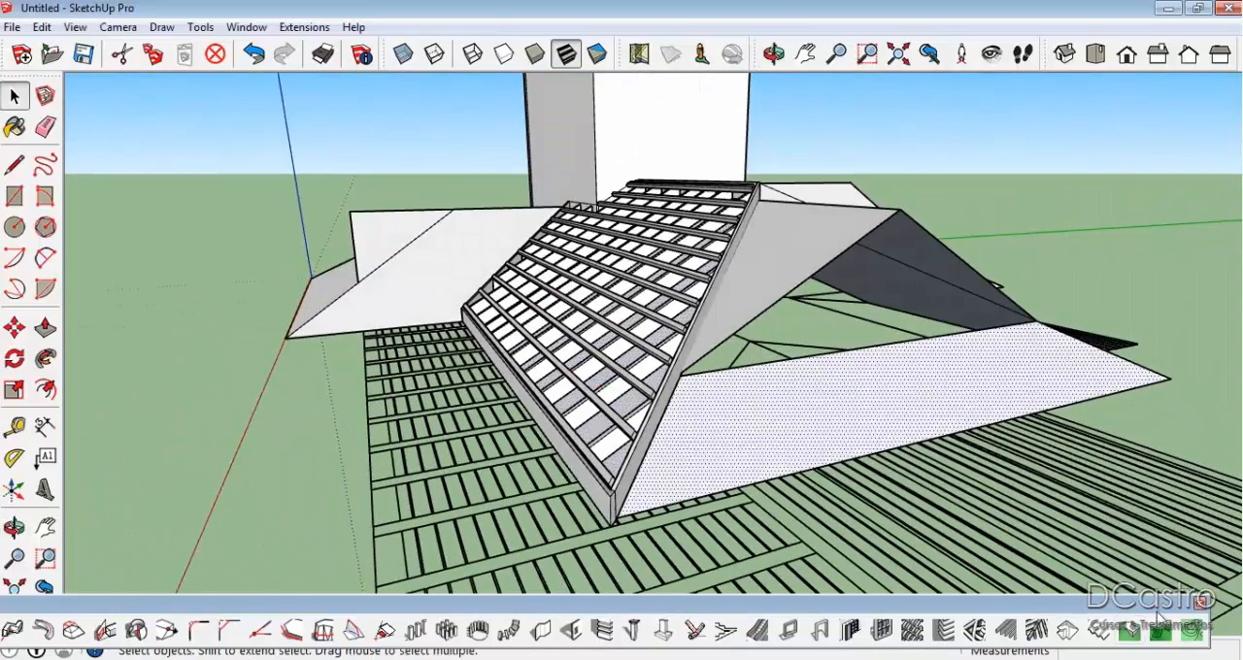
left_click(1038, 631)
left_click(264, 550)
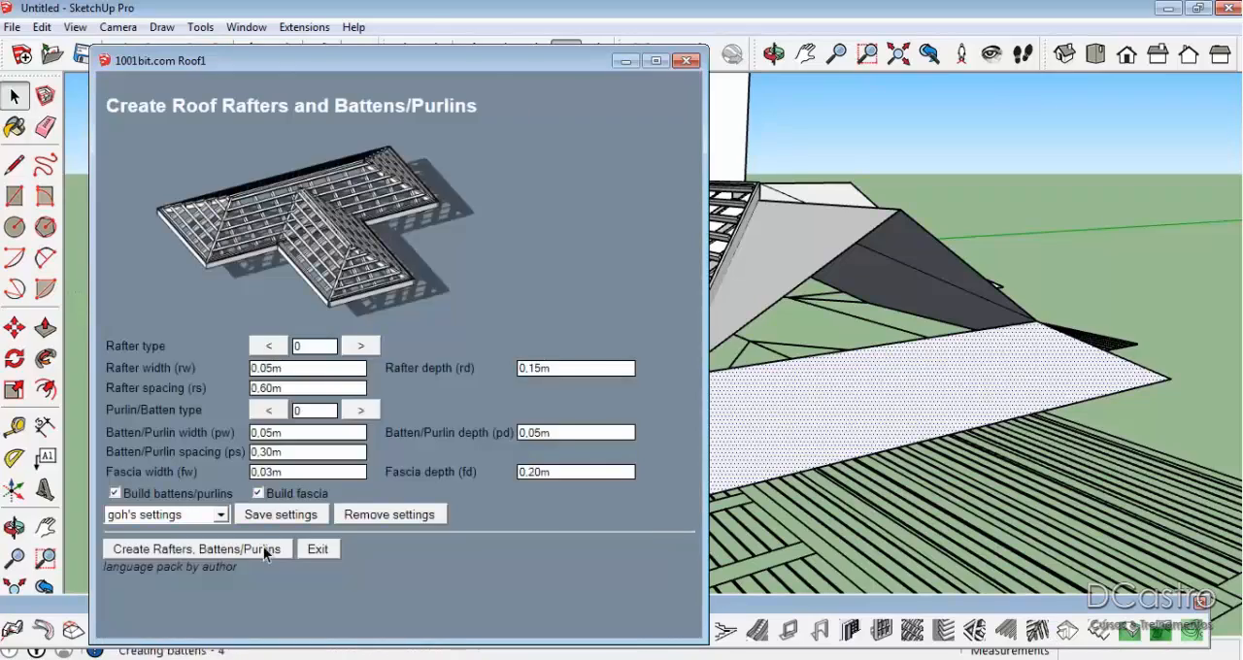
Delete the generated rafters, battens and fascia from the large main slope and the narrow end slope.
middle_click_drag(1006, 253, 868, 392)
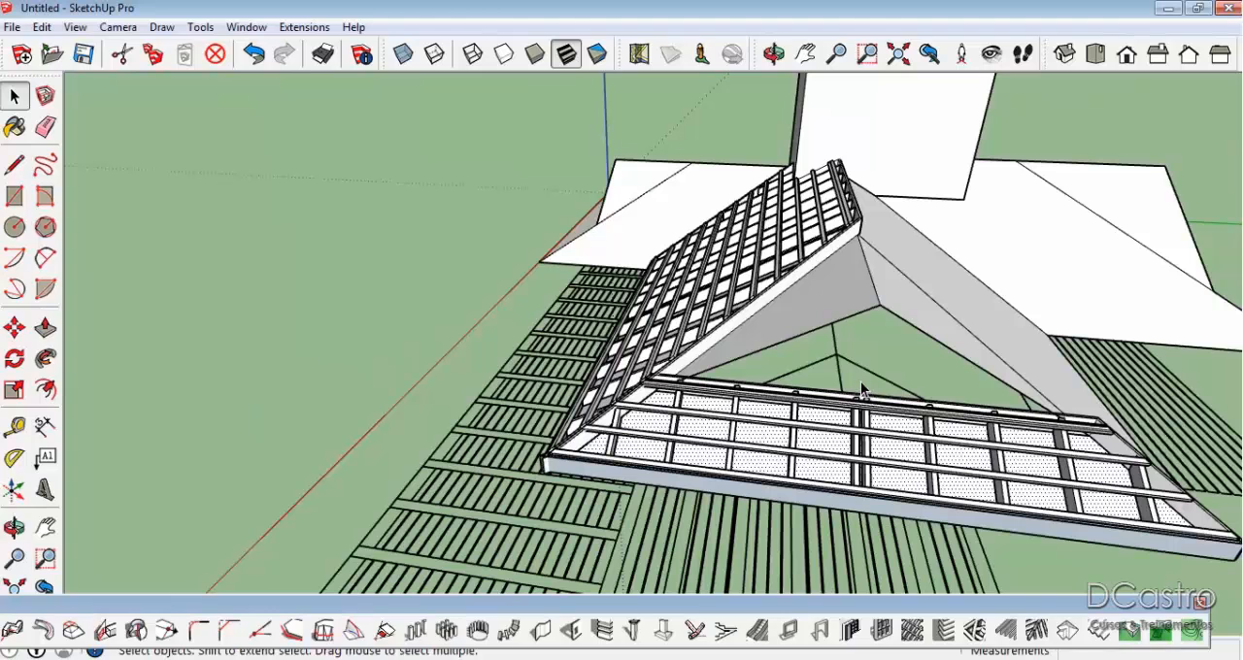
key("super")
left_click(789, 276)
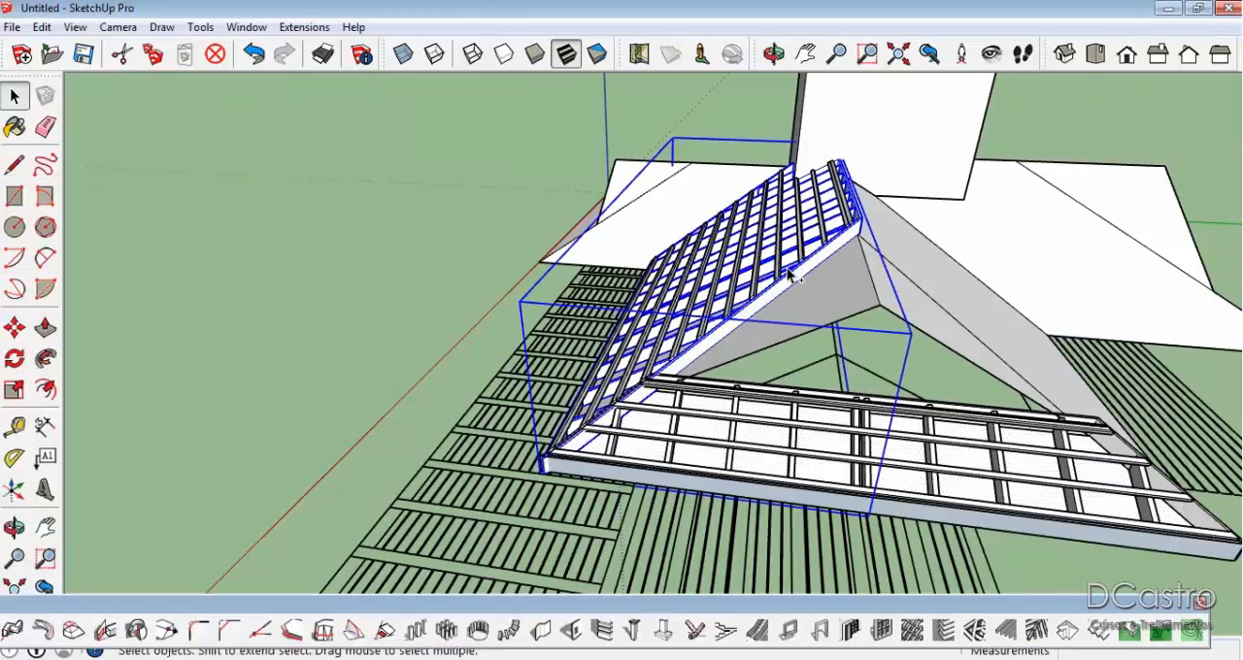
key("Delete")
left_click(762, 284)
key("Delete")
left_click(735, 421)
key("Delete")
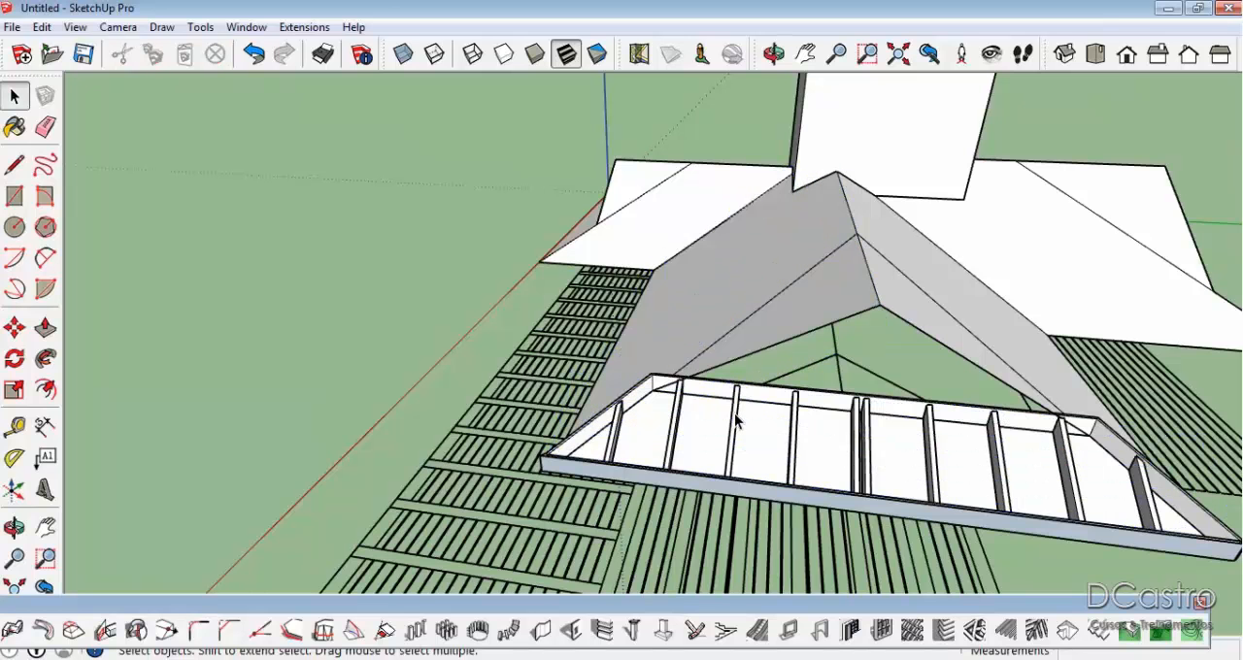
left_click(736, 420)
key("Delete")
Try deleting the remaining group at the narrow end slope, and undo the deletion.
left_click(678, 320)
left_click(701, 430)
middle_click_drag(797, 464, 868, 477)
key("Delete")
key("ctrl+z")
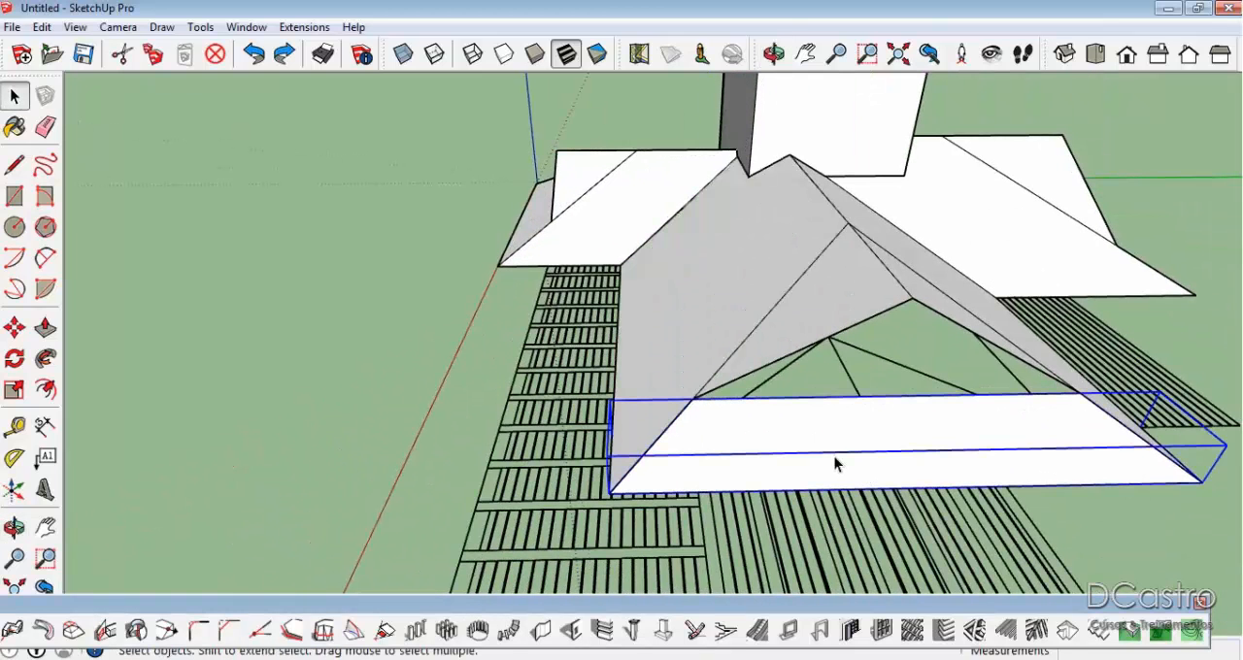
Explode the group at the narrow end slope into loose geometry.
double_click(834, 457)
left_click(834, 457)
left_click(261, 414)
scroll(667, 440, "up", 2)
scroll(667, 442, "up", 2)
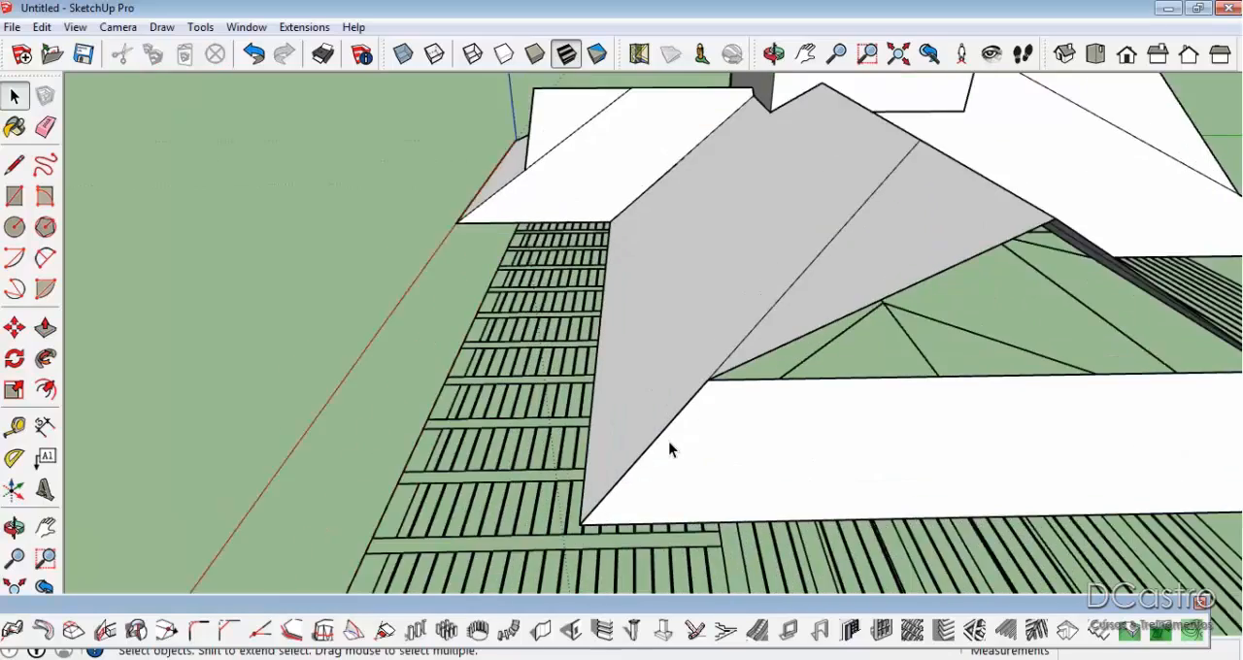
left_click(670, 444)
right_click(670, 442)
left_click(730, 254)
middle_click_drag(826, 475, 671, 473)
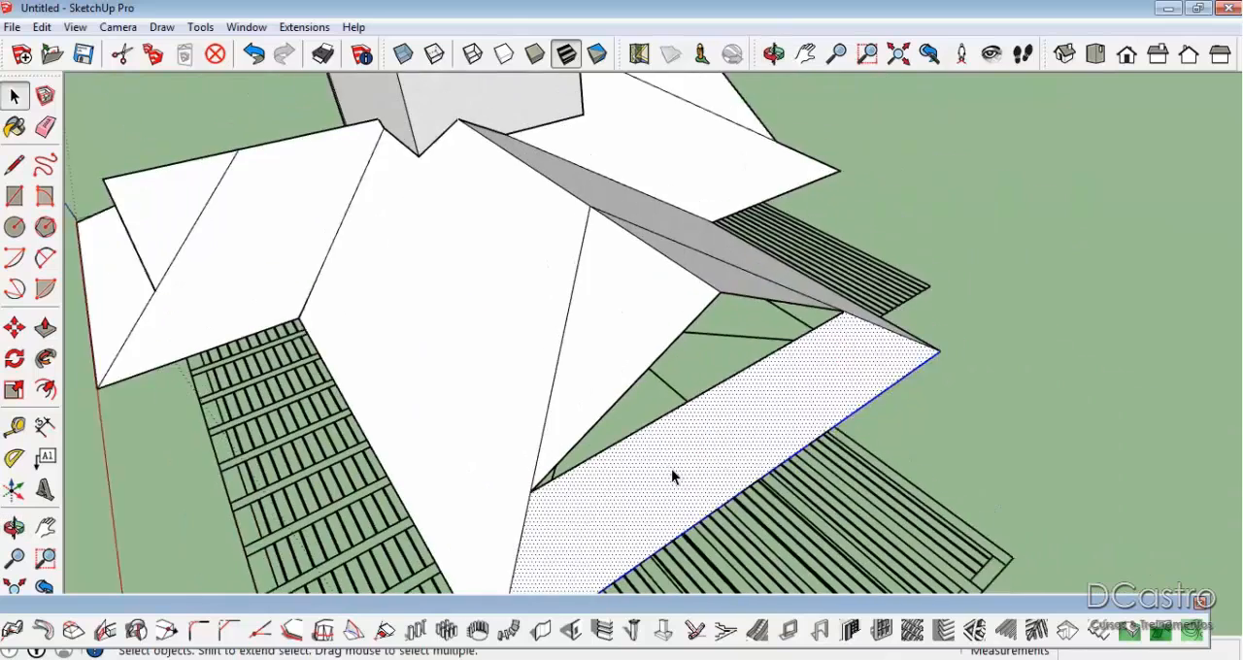
scroll(671, 473, "down", 1)
Try creating 1001bit rafters and battens on the narrow end slope and both adjoining main slopes together, then retry.
left_click(518, 355, "ctrl")
middle_click_drag(721, 309, 592, 291)
left_click(679, 269, "ctrl")
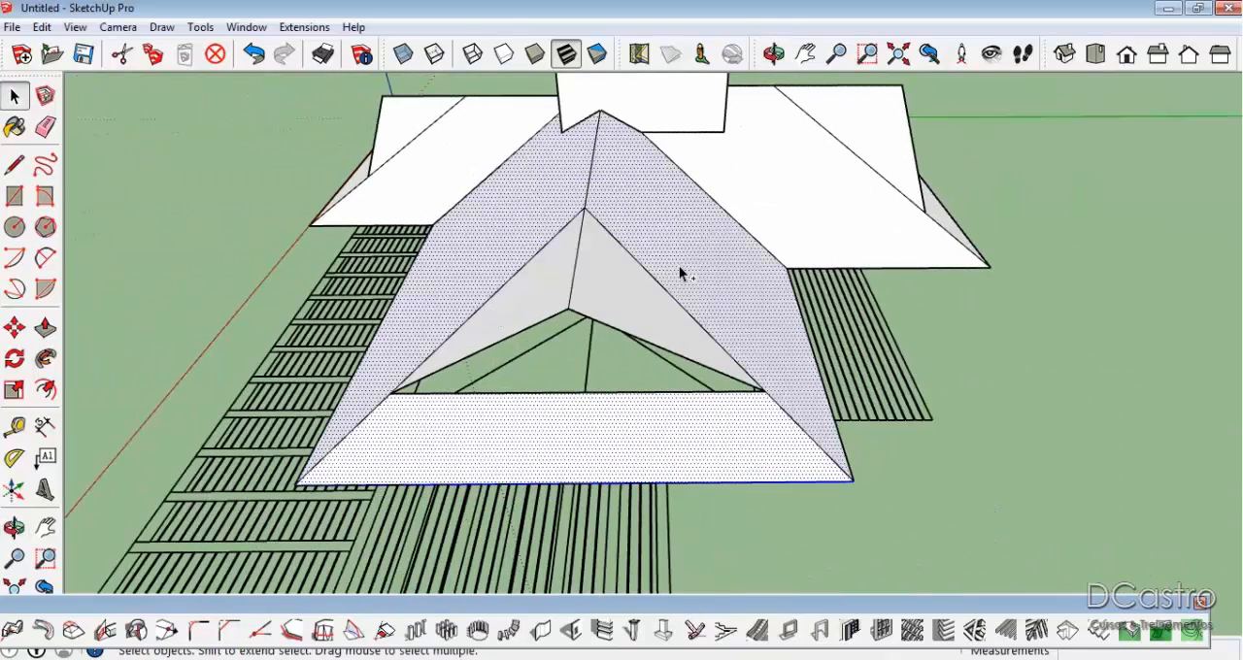
left_click(1039, 632)
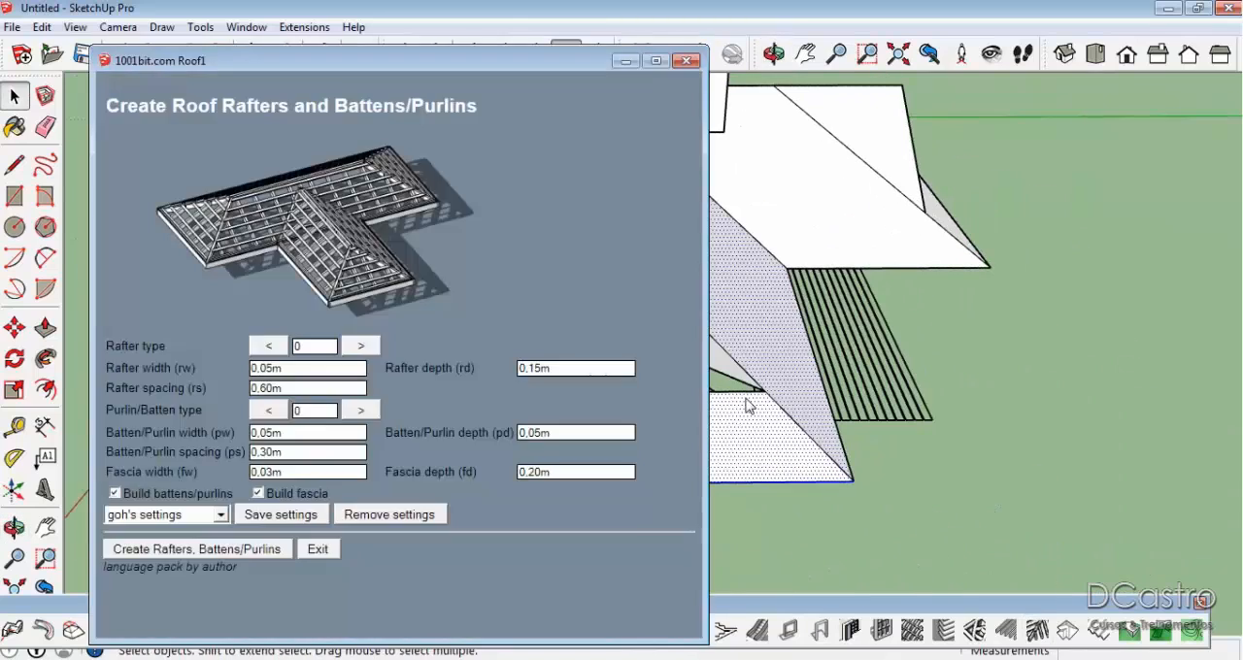
left_click(255, 546)
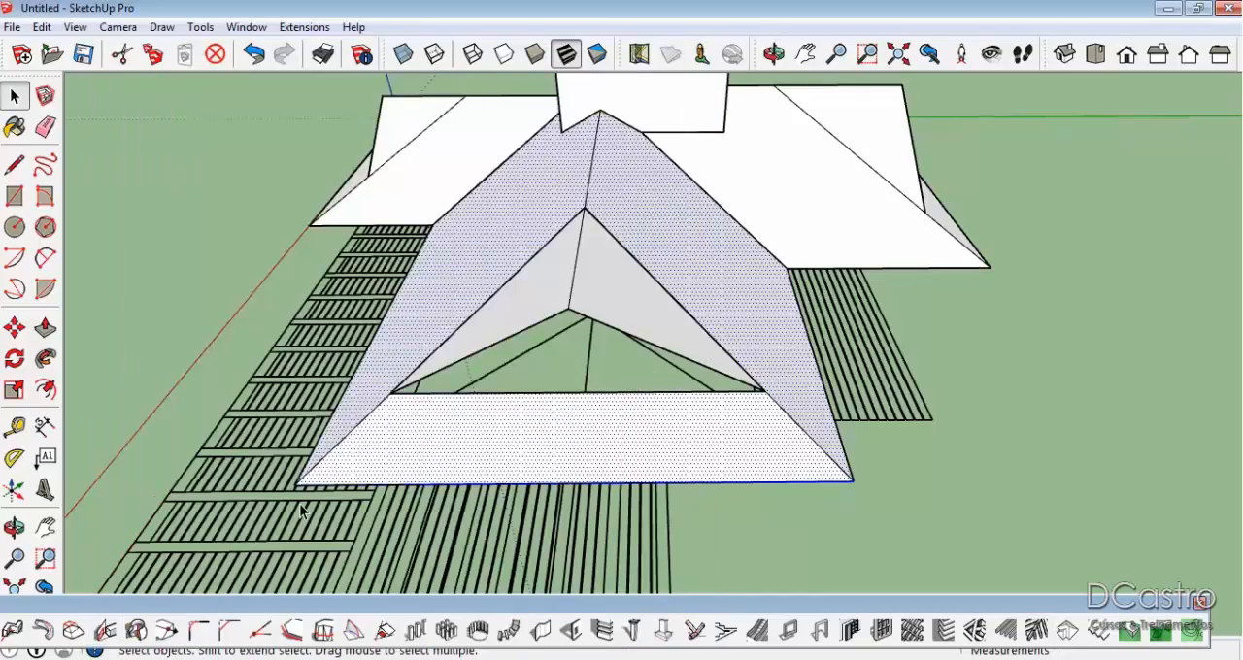
scroll(415, 420, "up", 2)
middle_click_drag(415, 420, 613, 405)
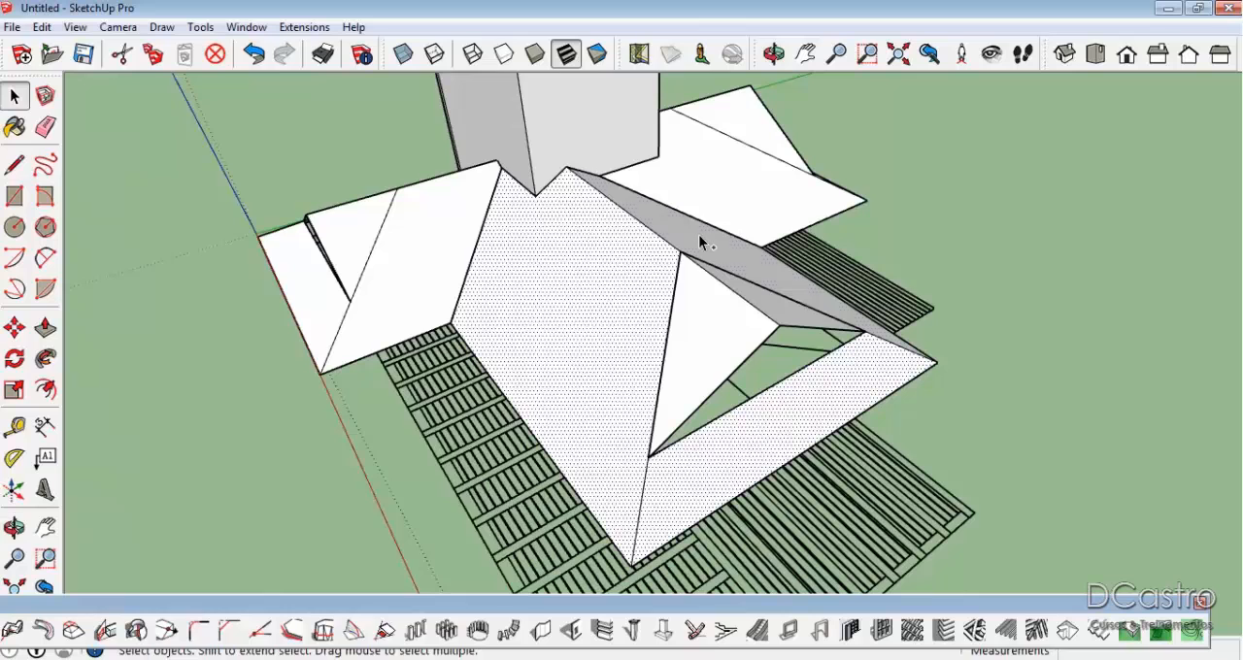
left_click(1036, 630)
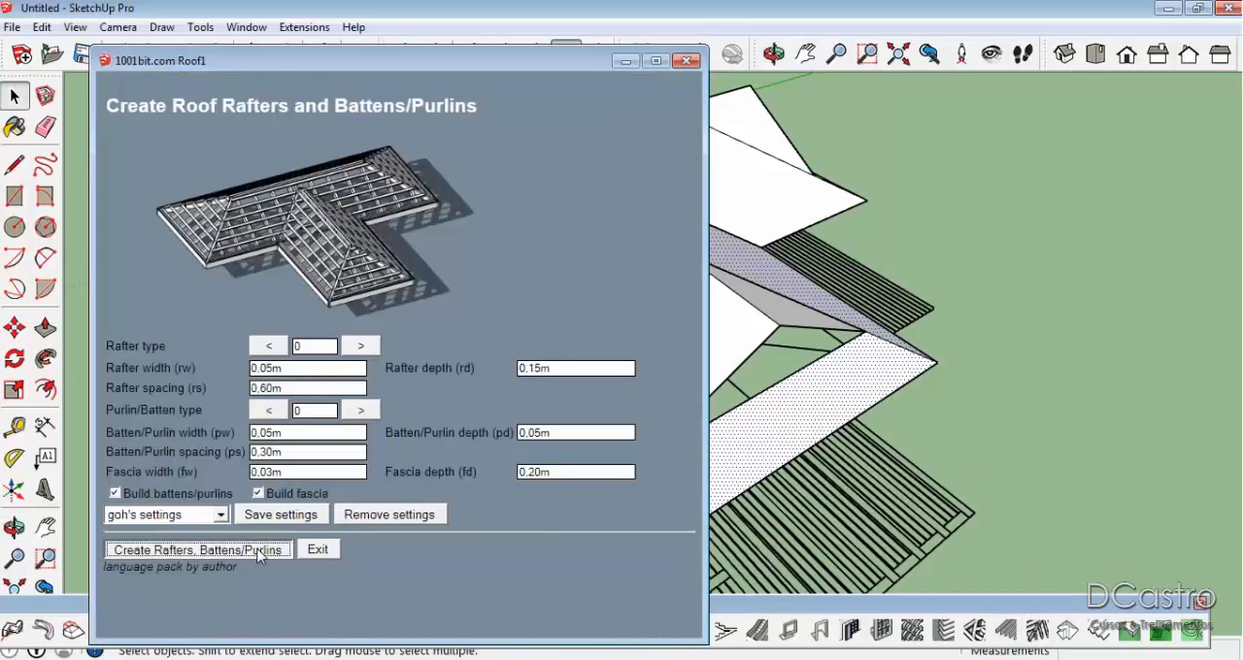
left_click(257, 552)
middle_click_drag(256, 549, 866, 153)
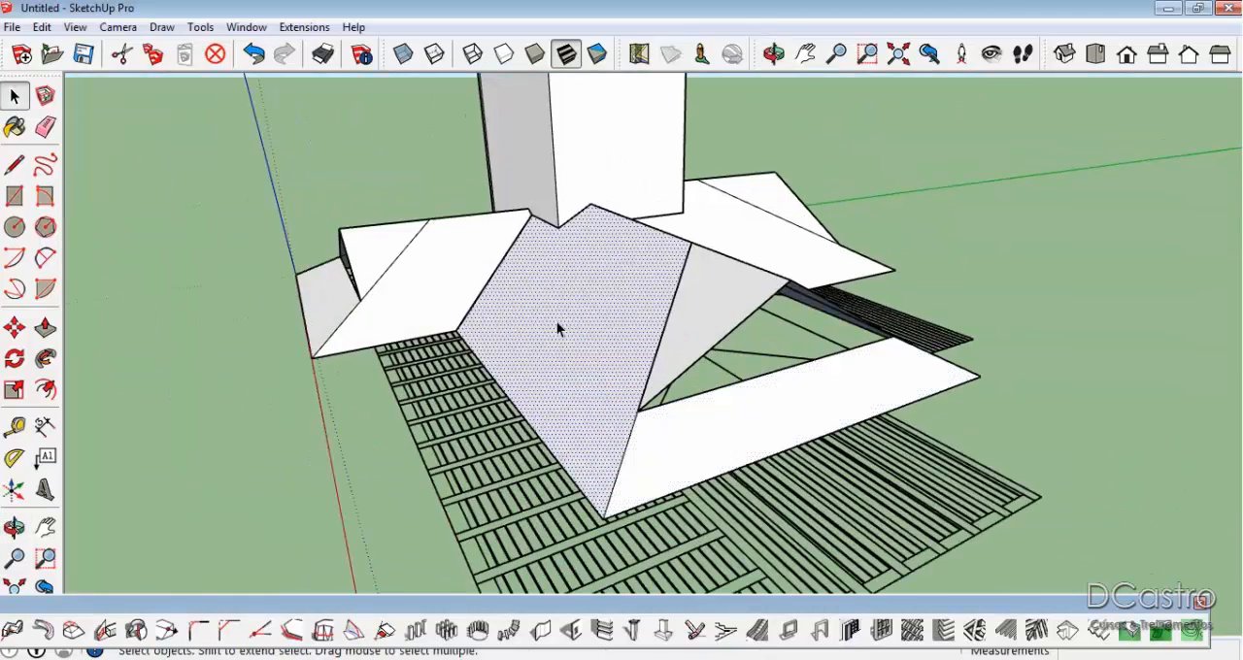
Create 1001bit rafters, battens and fascia separately on the large main slope and the narrow end slope, keeping the default dimensions.
scroll(558, 321, "up", 3)
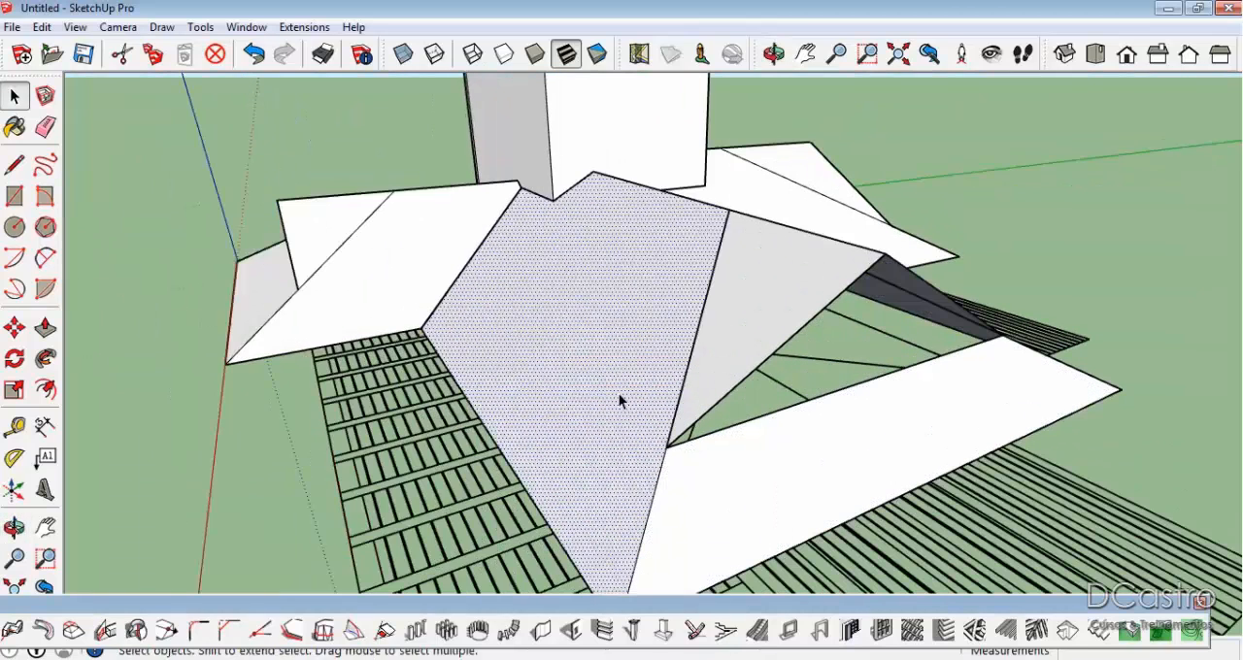
left_click(1037, 630)
left_click(271, 551)
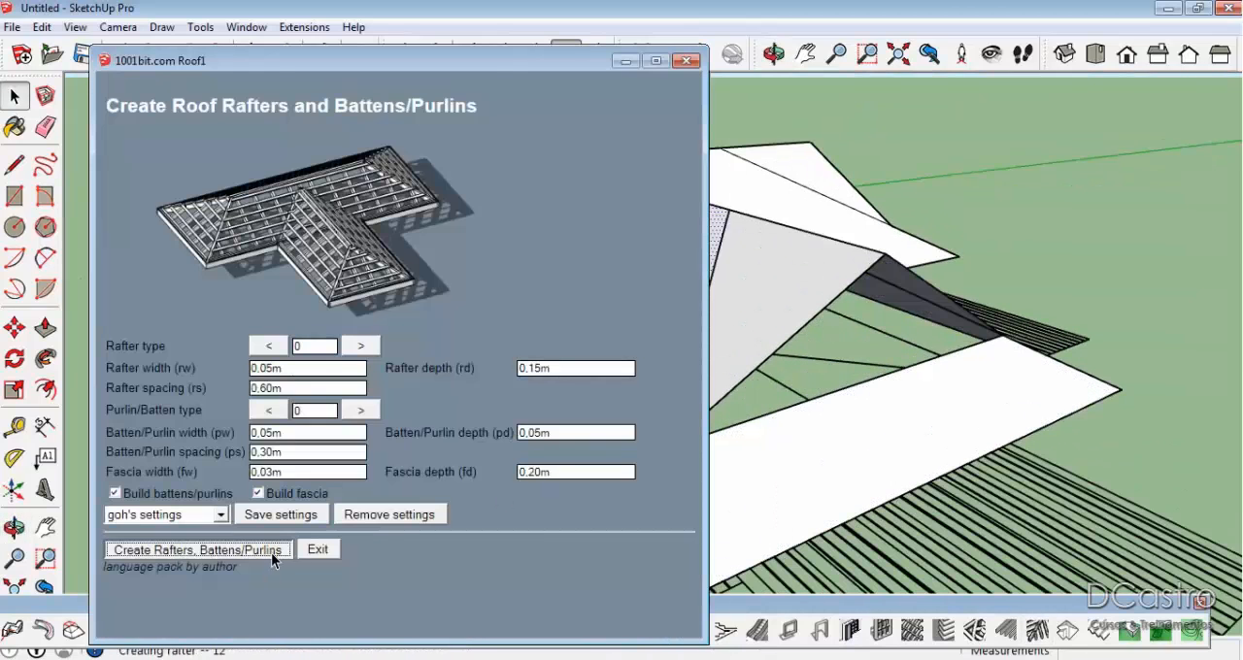
left_click(692, 514)
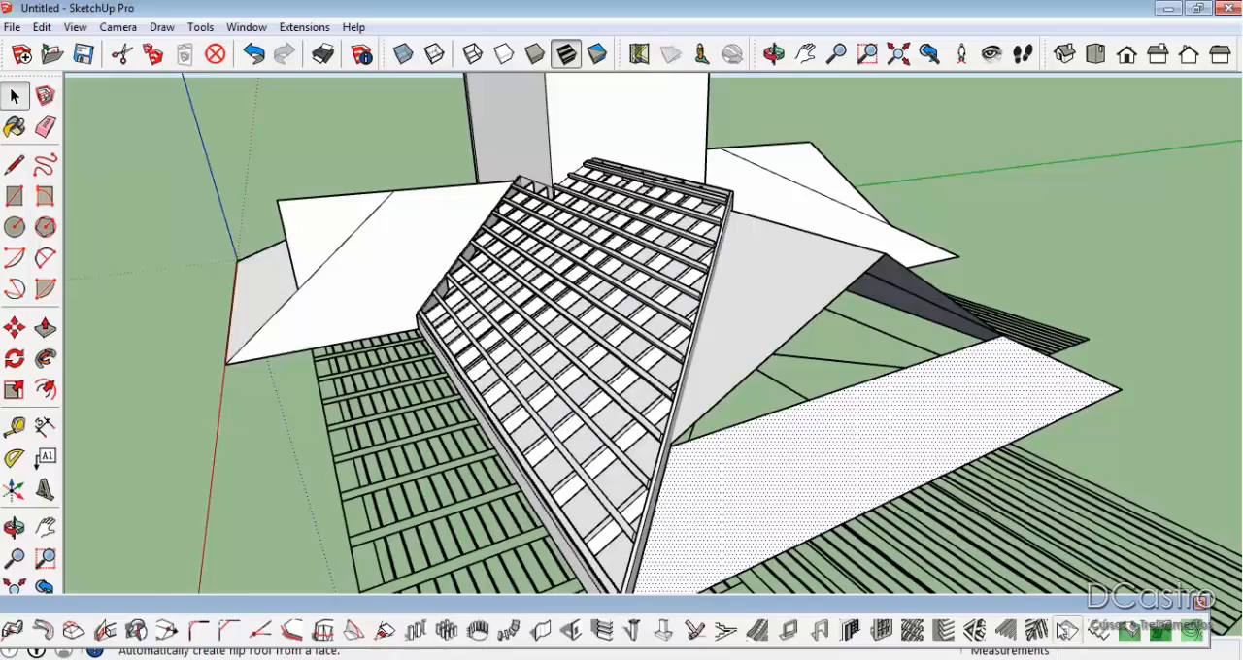
left_click(1036, 630)
left_click(278, 550)
Create 1001bit rafters, battens and fascia on the opposite main slope of the same gabled wing, keeping the default dimensions.
middle_click_drag(986, 445, 486, 483)
left_click(814, 331)
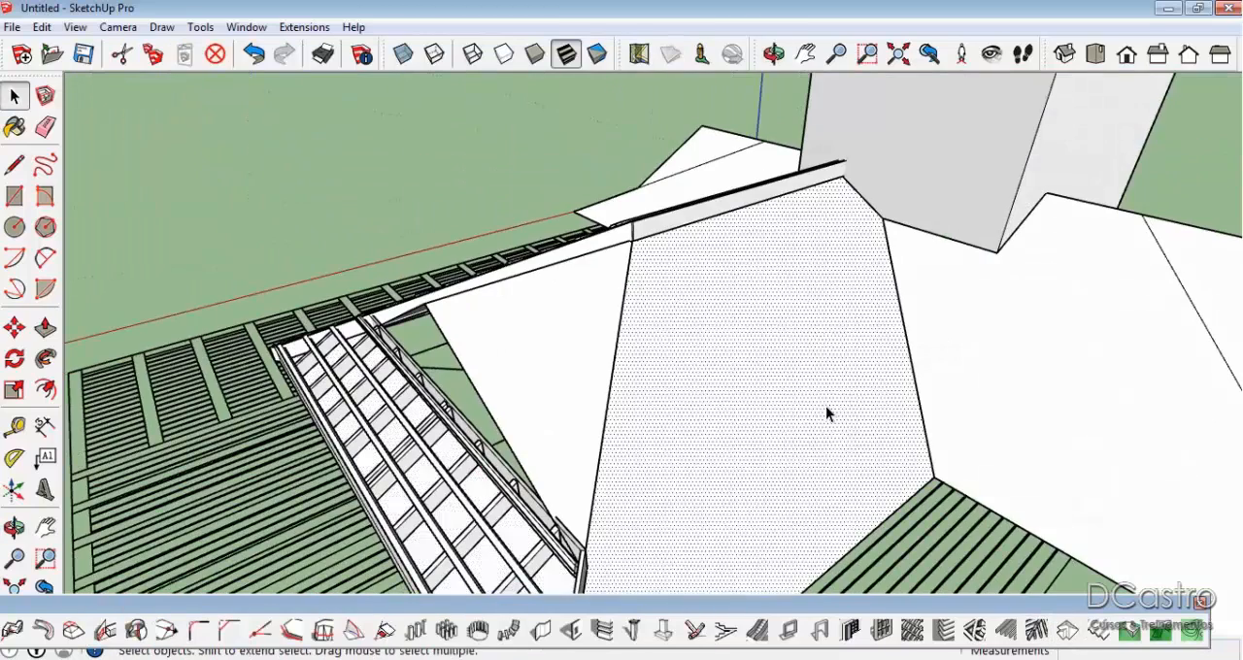
left_click(1036, 630)
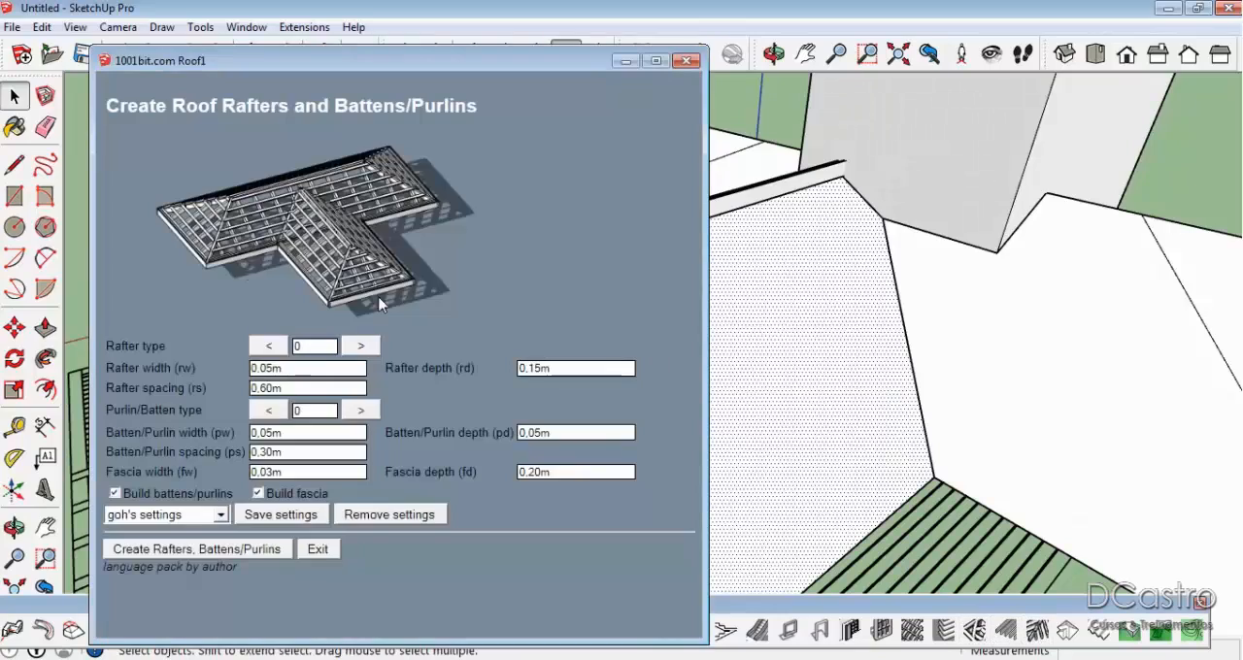
left_click(222, 550)
Create 1001bit rafters, battens and fascia on both triangular gable extensions together, keeping the default dimensions.
middle_click_drag(742, 333, 708, 300)
scroll(709, 302, "up", 3)
left_click(554, 295)
middle_click_drag(554, 295, 1054, 408)
key("space")
left_click(744, 353)
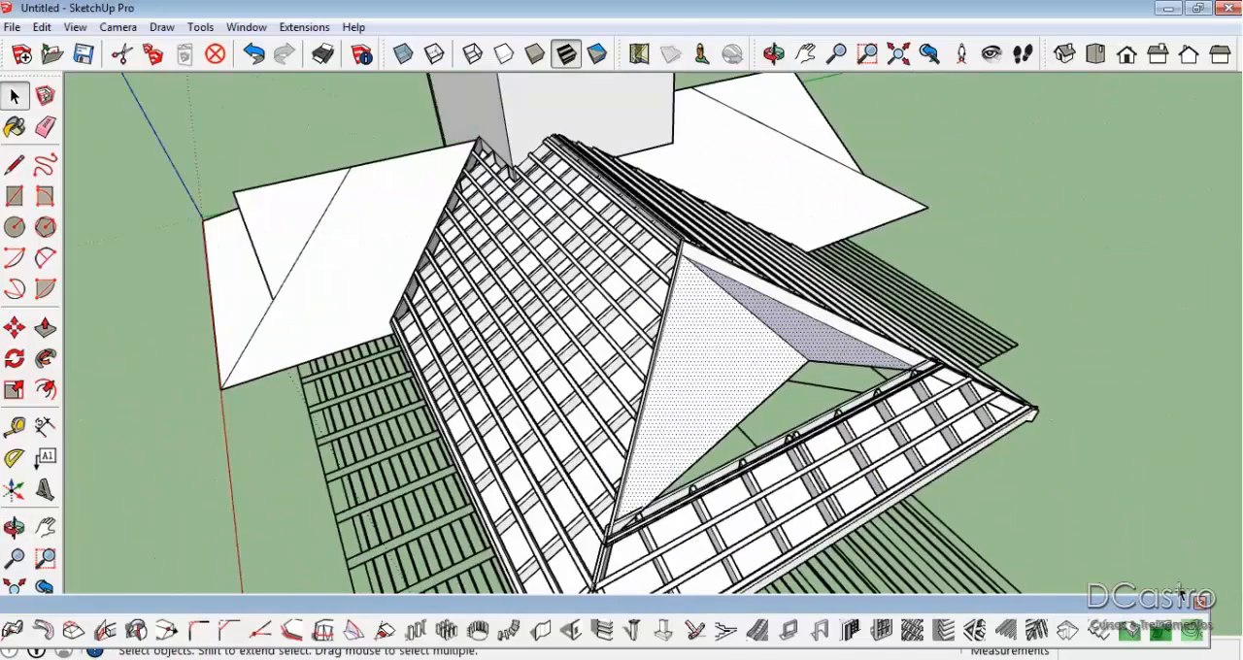
left_click(1036, 630)
left_click(275, 549)
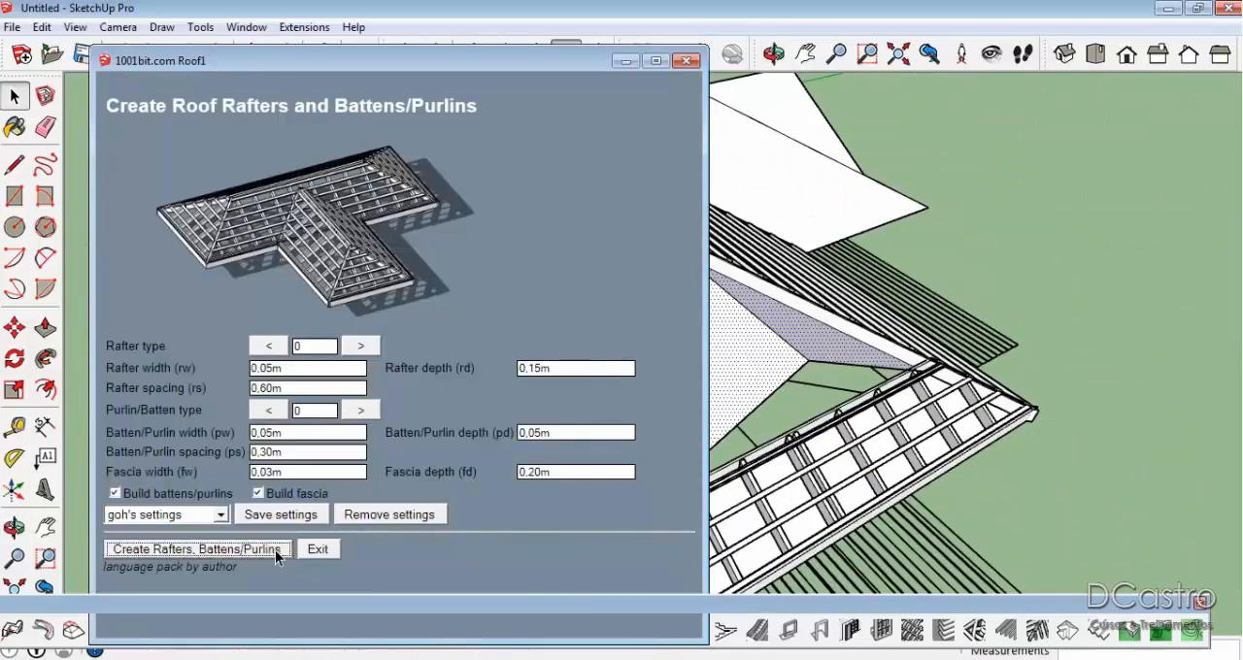
Create 1001bit rafters, battens and fascia on the adjoining wing's main slope, which meets the framed slope at the valley.
middle_click_drag(544, 408, 663, 389)
scroll(680, 389, "up", 3)
key("space")
left_click(882, 481)
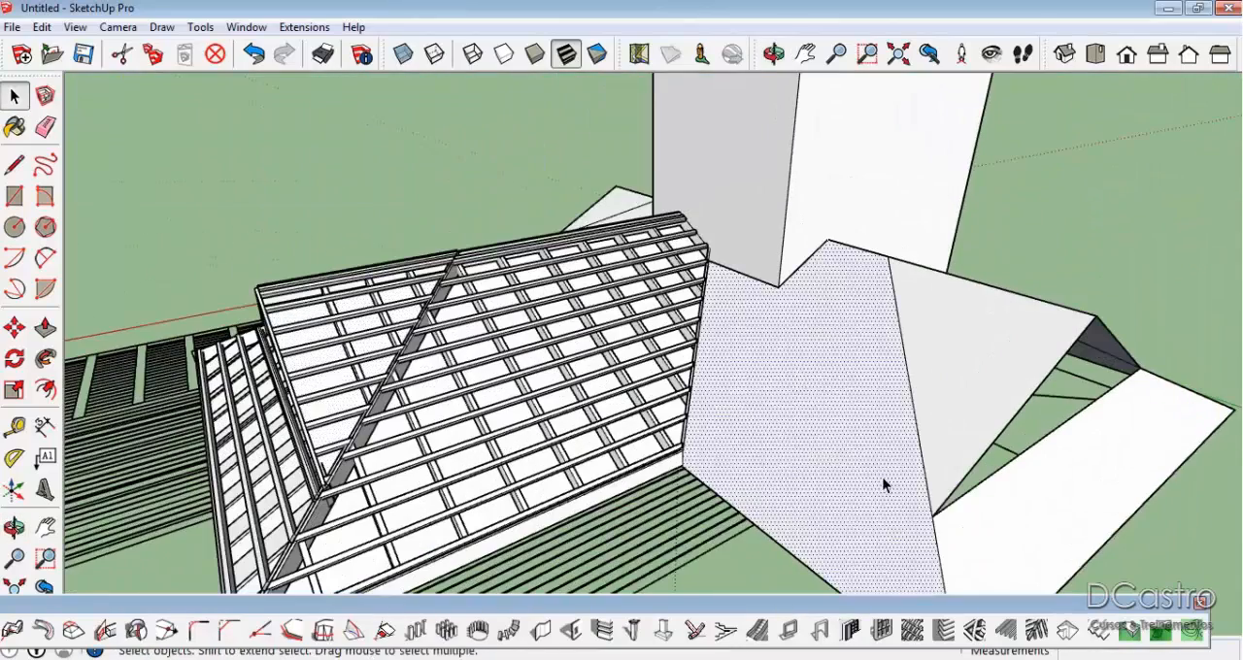
left_click(1033, 632)
left_click(249, 552)
middle_click_drag(789, 309, 517, 349)
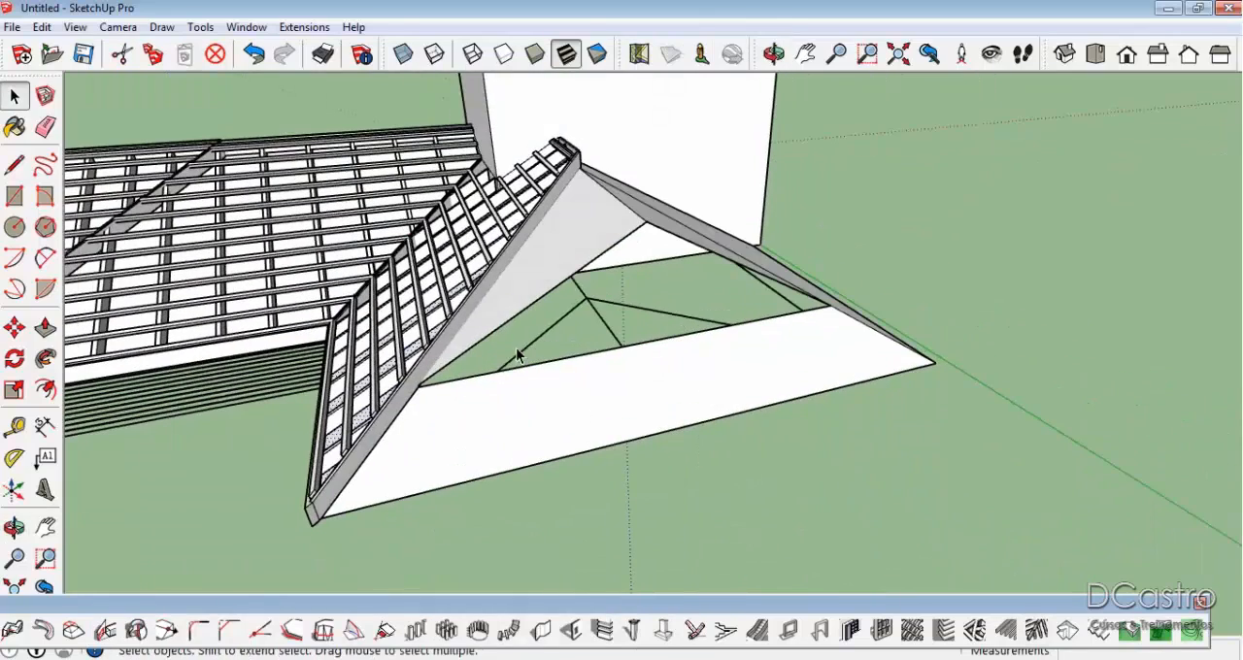
Create 1001bit rafters, battens and fascia separately on the wing's low end slope and its opposite main slope, keeping the default dimensions.
left_click(588, 431)
left_click(1035, 630)
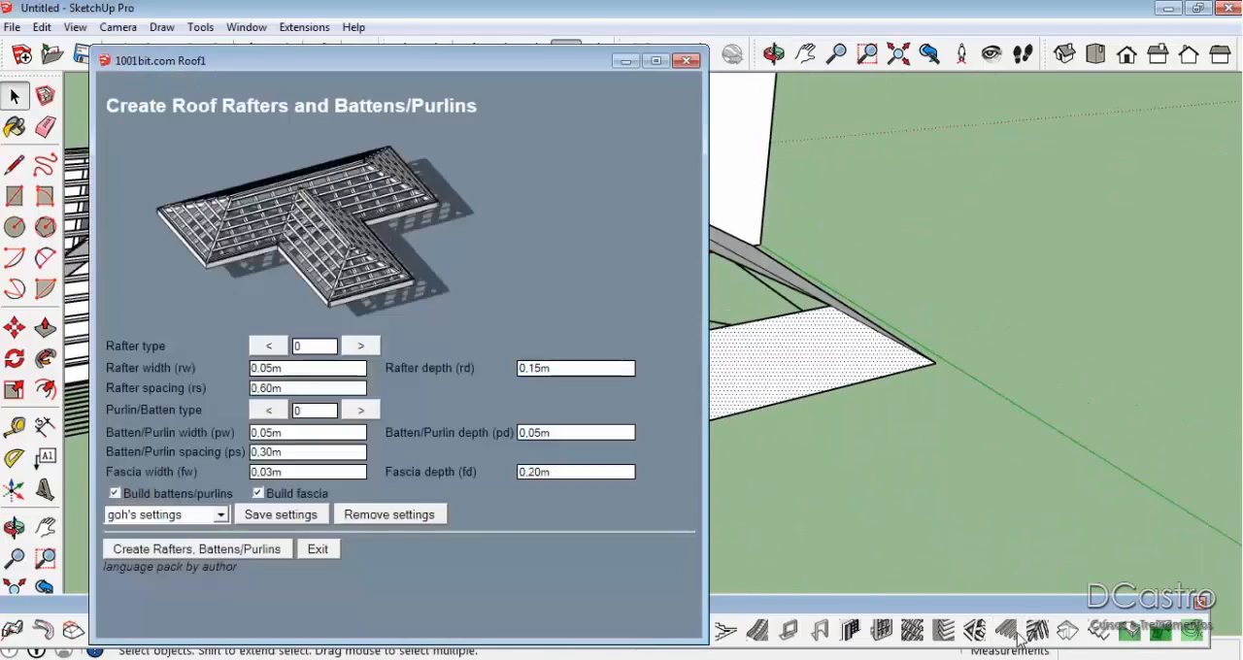
left_click(232, 551)
middle_click_drag(845, 342, 458, 365)
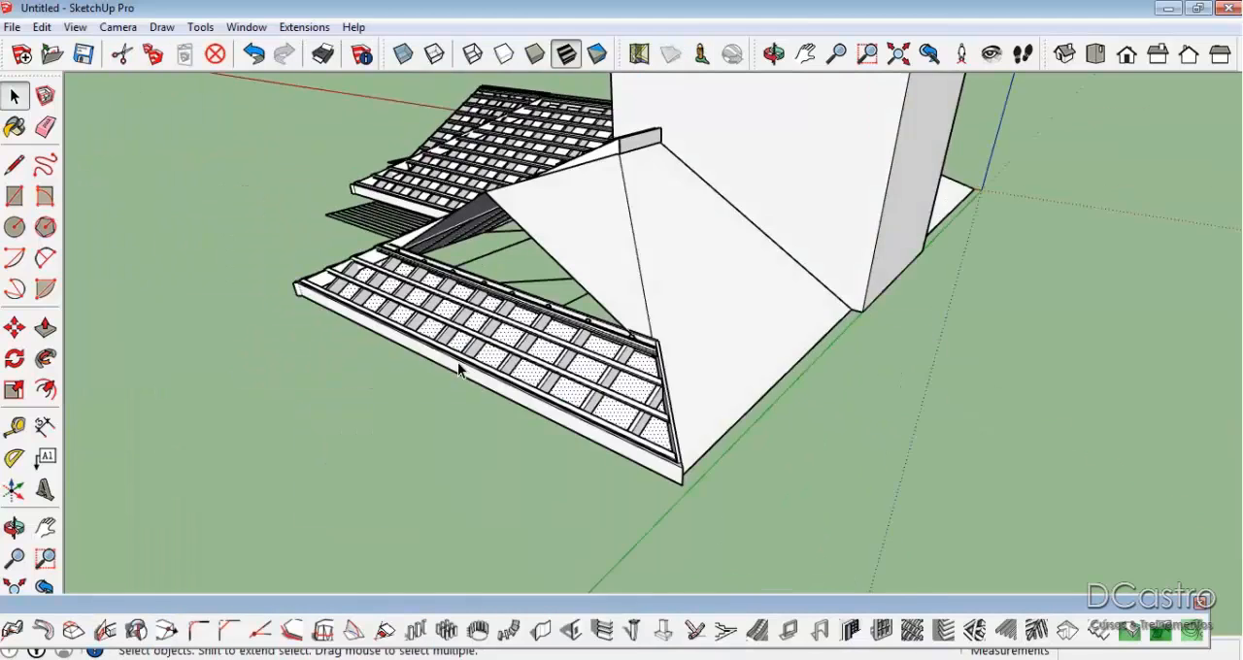
scroll(673, 301, "up", 3)
left_click(673, 301)
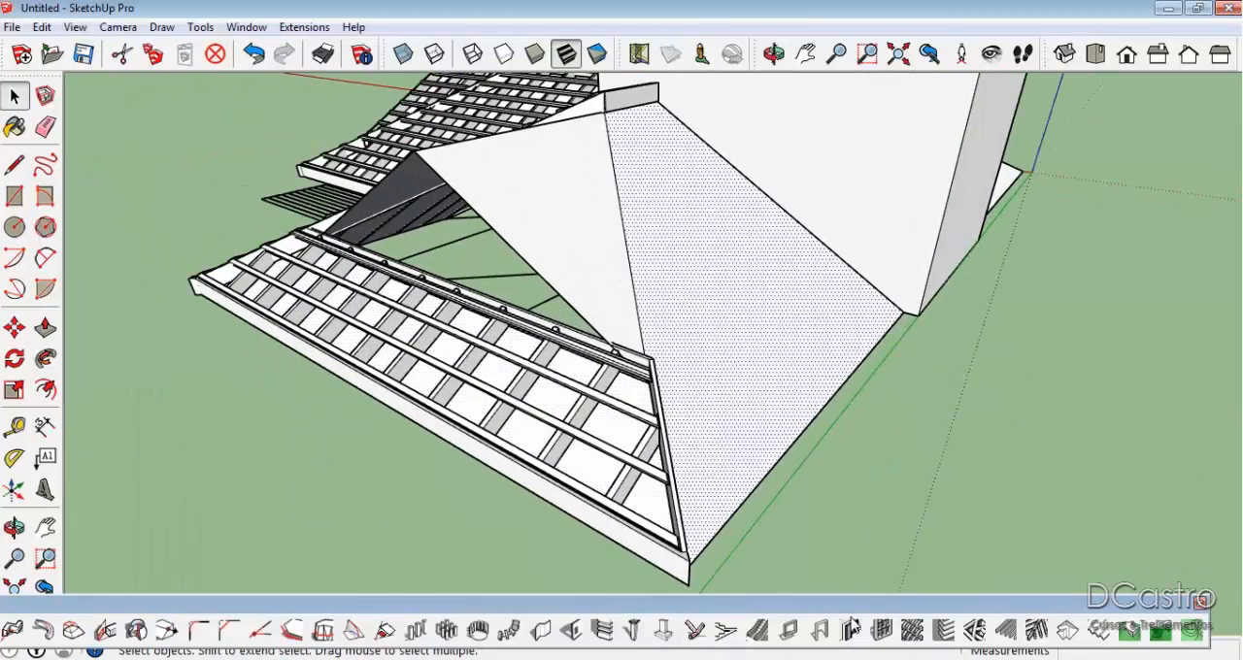
left_click(1035, 630)
left_click(236, 546)
scroll(684, 277, "down", 3)
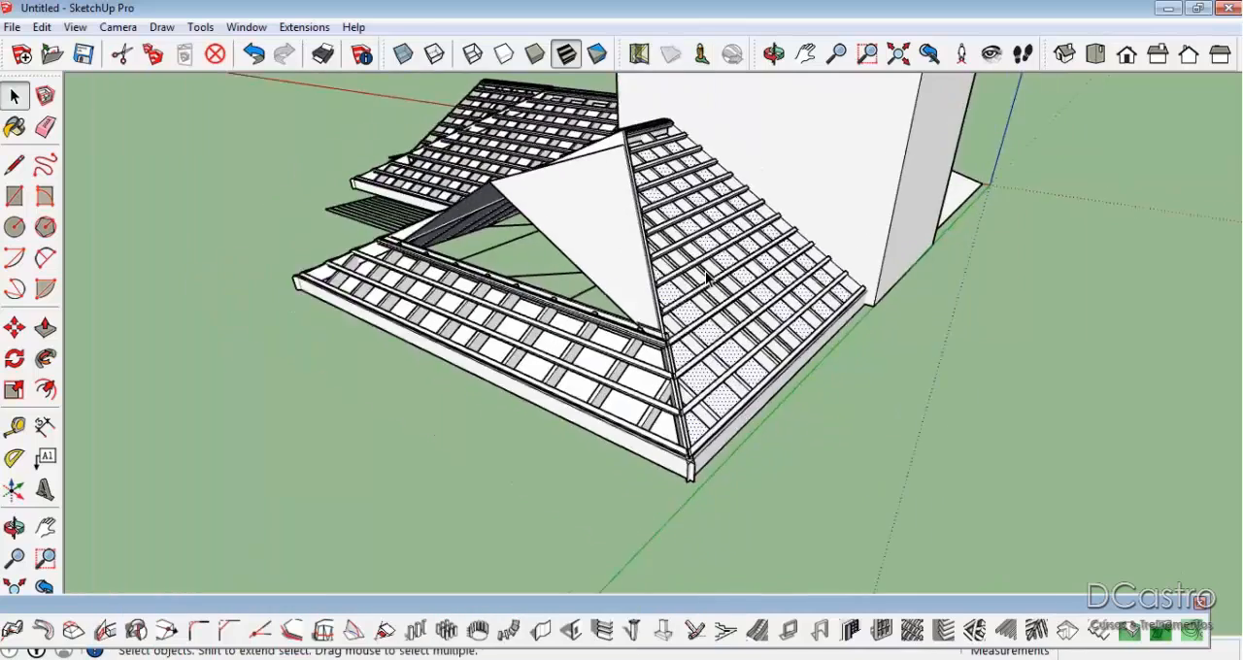
Create 1001bit rafters, battens and fascia on both triangular gable extensions of this wing together, keeping the default dimensions.
middle_click_drag(614, 241, 674, 269)
scroll(673, 268, "up", 2)
left_click(623, 278, "ctrl")
left_click(549, 293, "ctrl")
left_click(550, 294)
left_click(599, 345, "ctrl")
left_click(1035, 630)
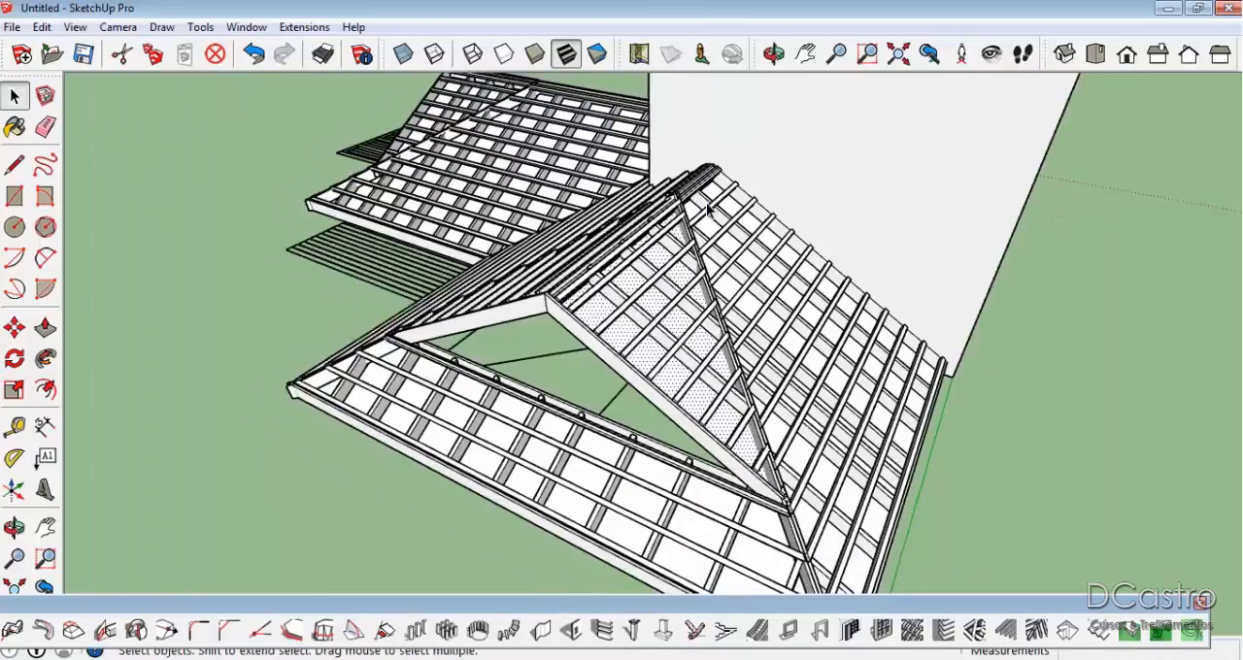
middle_click_drag(806, 194, 564, 397)
Create 1001bit rafters, battens and fascia separately on the last wing's outer main slope and low end slope, keeping the default dimensions.
left_click(489, 275)
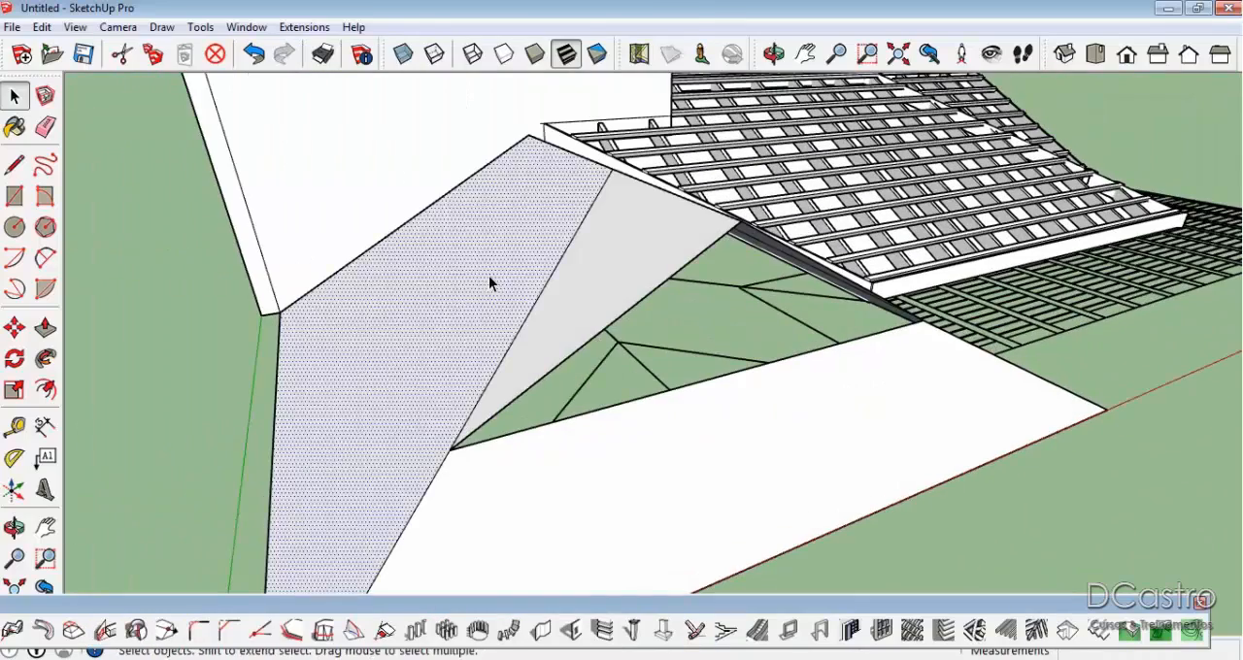
left_click(1036, 630)
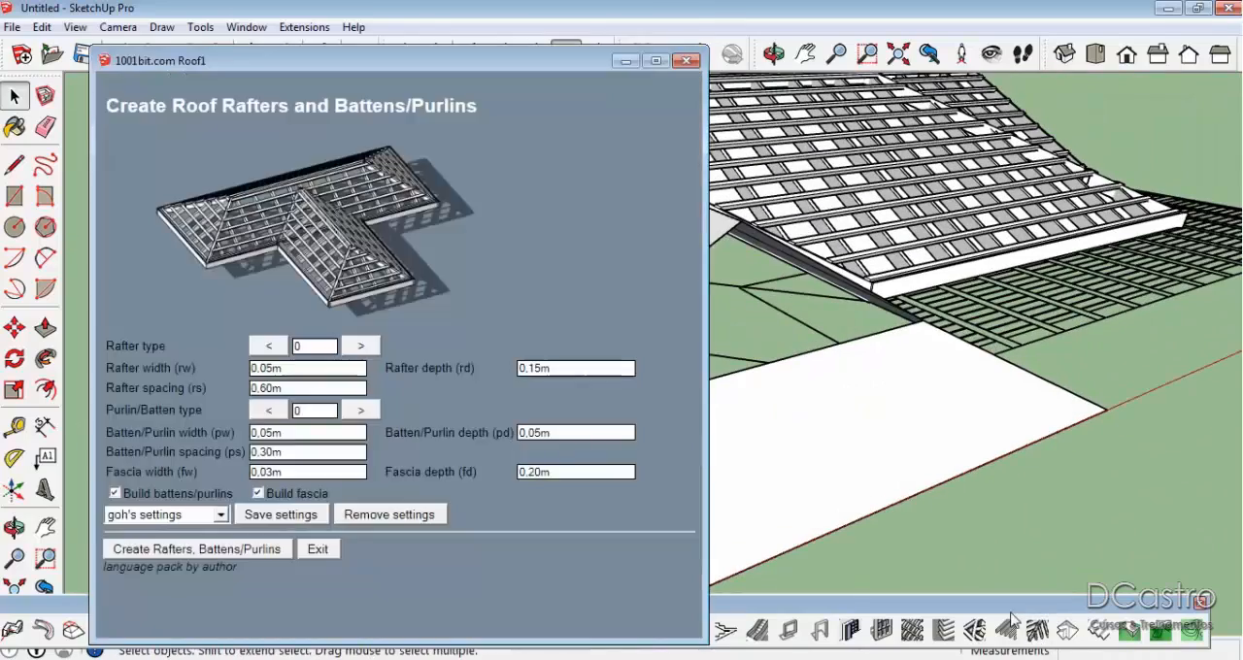
left_click(236, 550)
left_click(614, 561)
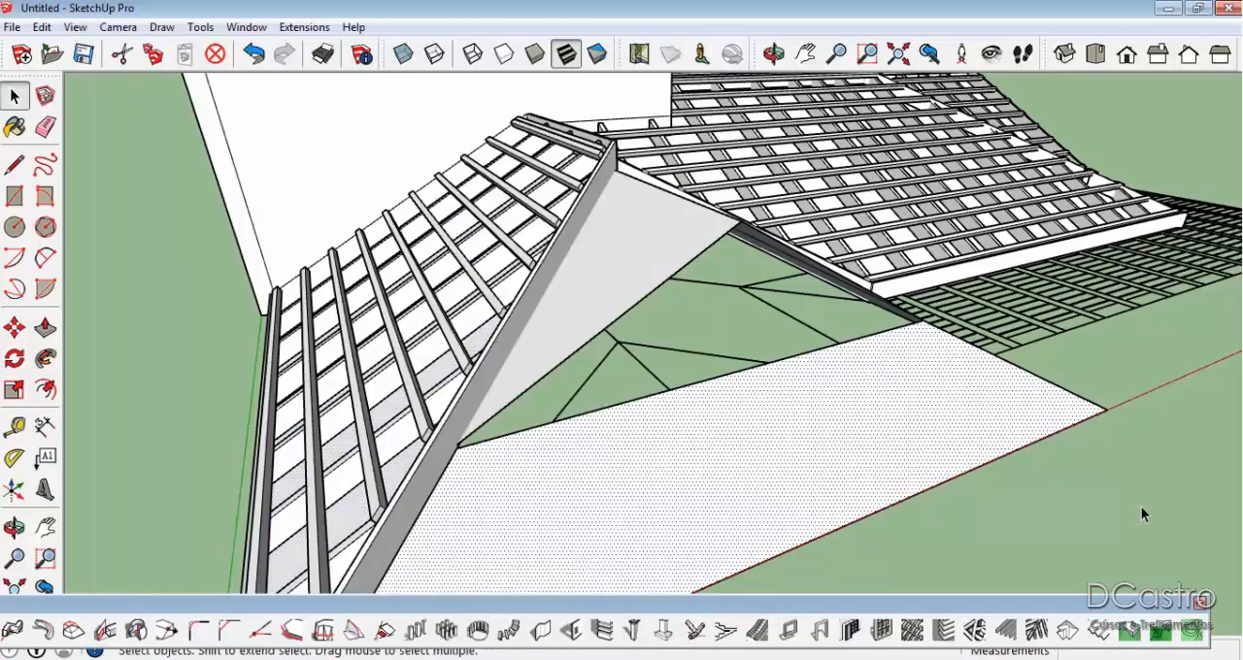
left_click(1035, 630)
left_click(234, 551)
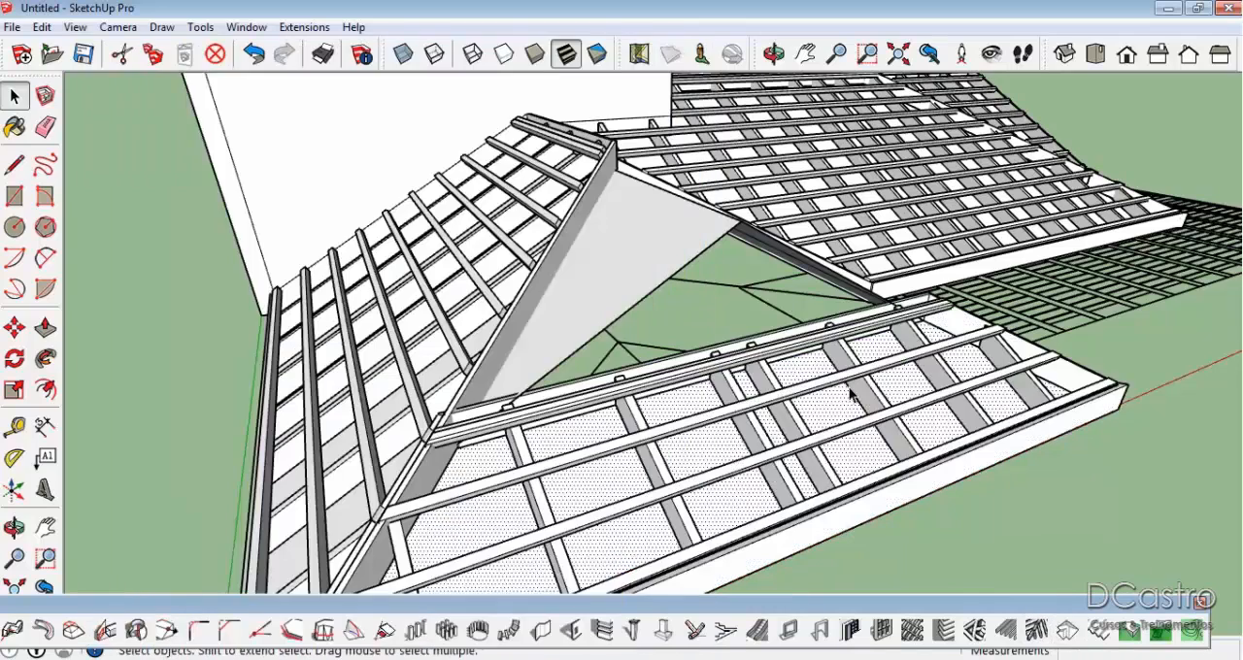
Create 1001bit rafters, battens and fascia on the last wing's inner main slope beside the valley, keeping the default dimensions.
middle_click_drag(852, 391, 482, 459)
left_click(762, 345)
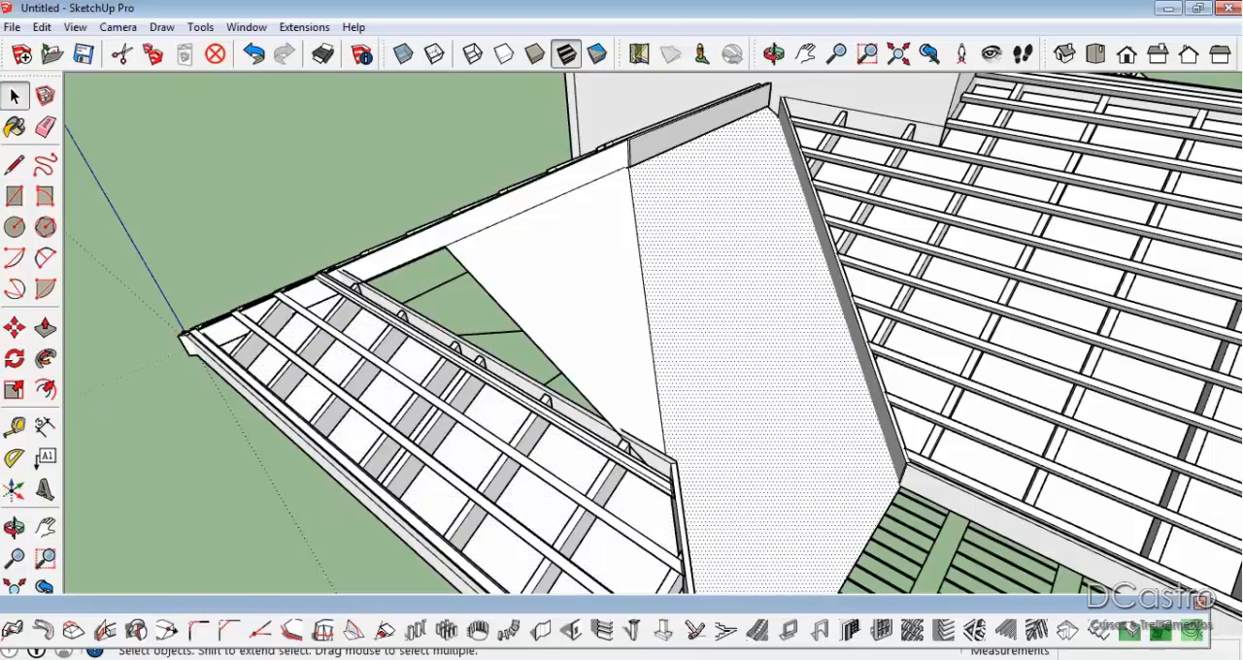
left_click(1036, 630)
left_click(248, 550)
Create 1001bit rafters, battens and fascia on the last wing's two triangular gable extensions together, keeping the default dimensions.
middle_click_drag(774, 203, 649, 297)
left_click(649, 296)
left_click(562, 269, "ctrl")
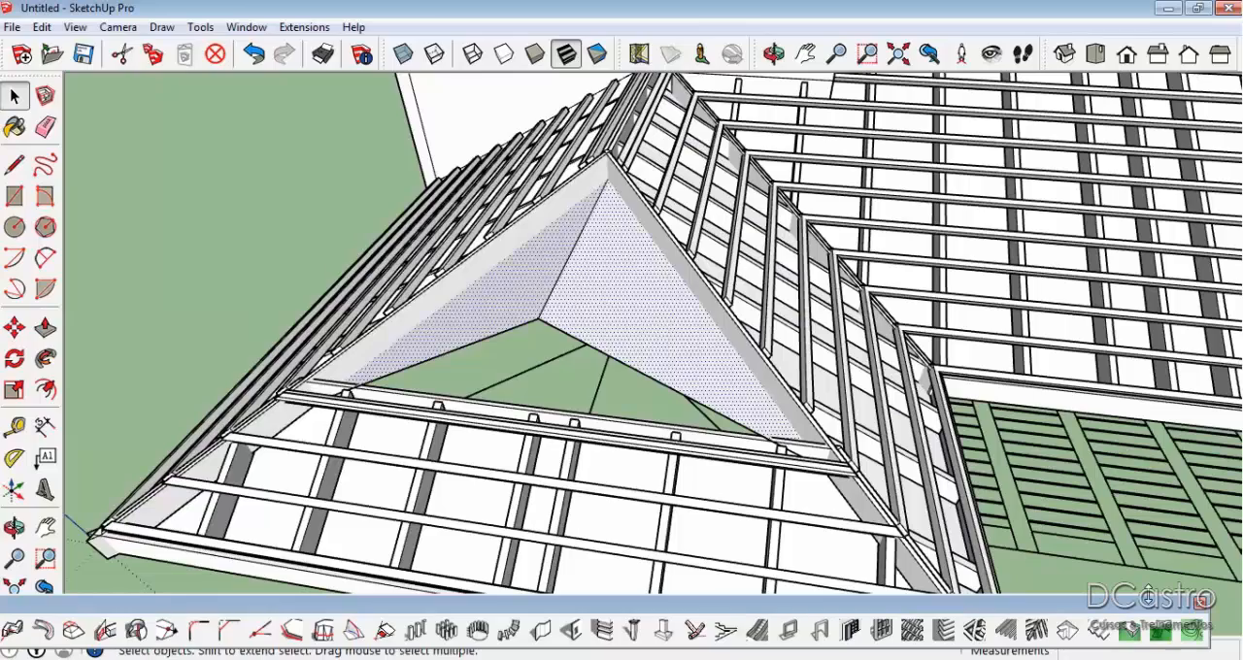
left_click(1035, 630)
left_click(278, 553)
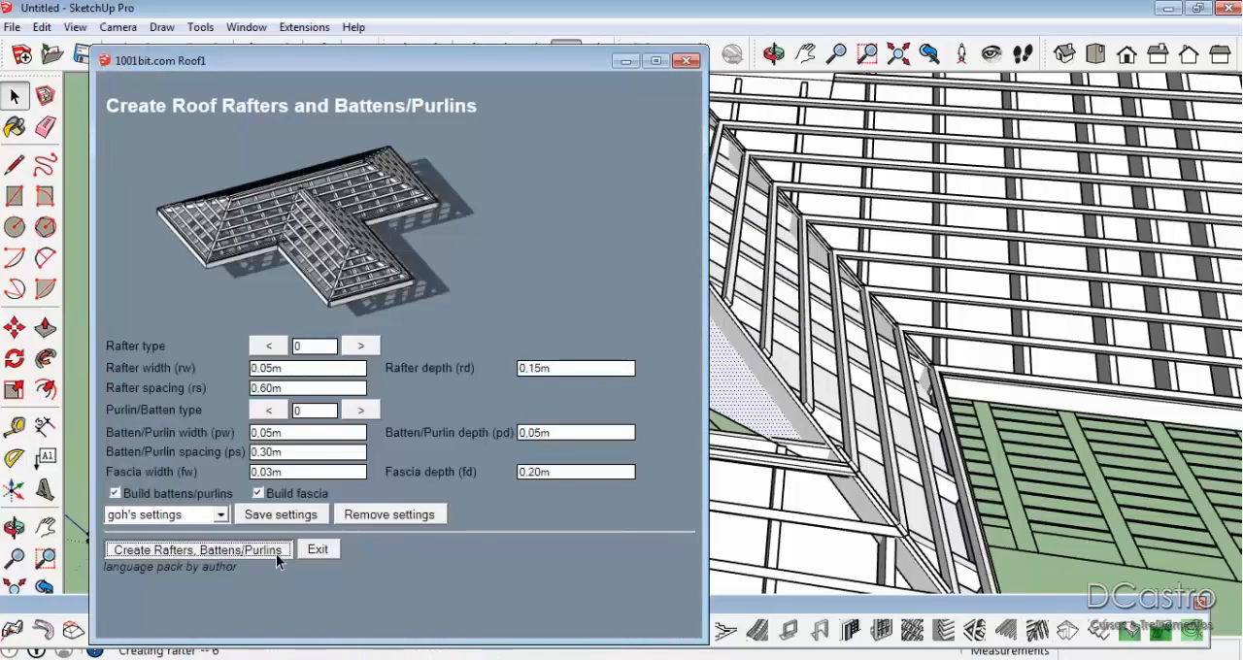
Examine the rafters, battens and fascia around the roof's gabled ends from several sides.
scroll(950, 356, "down", 3)
middle_click_drag(550, 260, 774, 197)
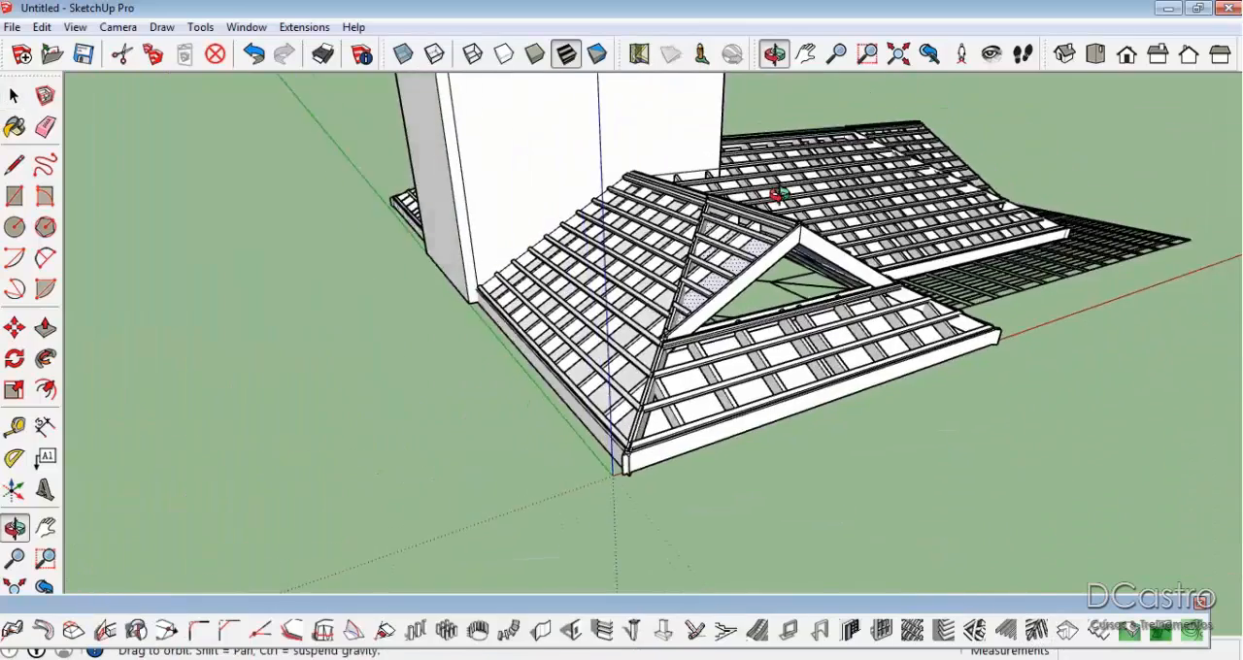
scroll(796, 197, "up", 2)
middle_click_drag(947, 286, 740, 219)
scroll(748, 223, "down", 3)
mouse_move(952, 285)
middle_mouse_down()
mouse_move(554, 364)
mouse_move(388, 417)
middle_mouse_up()
scroll(758, 393, "up", 3)
mouse_move(797, 399)
middle_mouse_down()
mouse_move(944, 421)
mouse_move(336, 409)
middle_mouse_up()
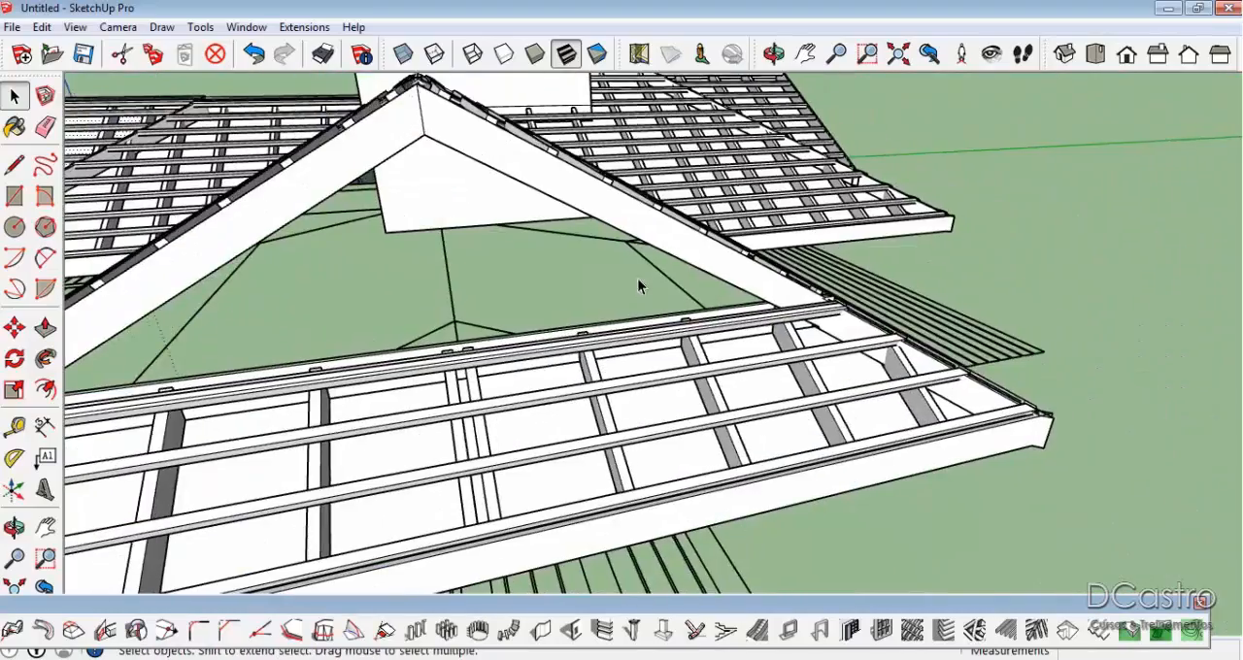
scroll(642, 276, "down", 3)
mouse_move(653, 273)
middle_mouse_down()
mouse_move(444, 351)
mouse_move(341, 342)
middle_mouse_up()
scroll(305, 289, "up", 5)
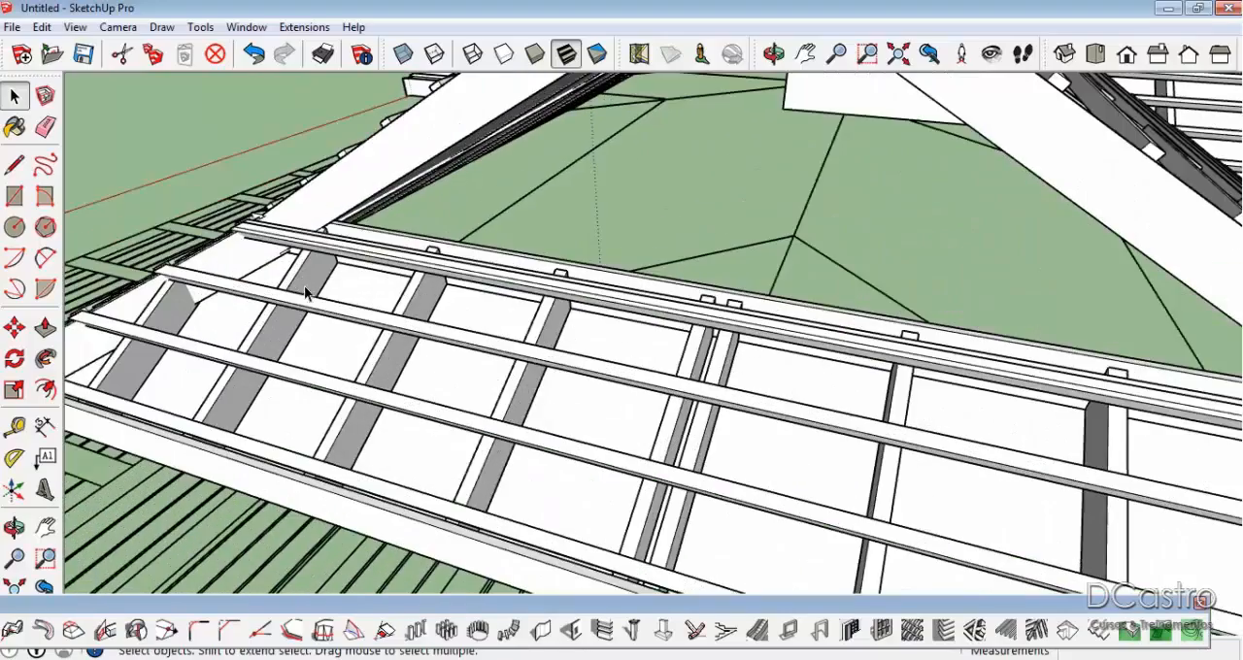
Create a 1001bit metal deck with wavy profile type 2, 0.05 m depth and 0.15 m rib spacing on a low end slope.
left_click(346, 300)
mouse_move(353, 296)
middle_mouse_down()
mouse_move(326, 299)
mouse_move(282, 275)
mouse_move(338, 360)
mouse_move(474, 399)
mouse_move(443, 401)
mouse_move(623, 371)
middle_mouse_up()
scroll(282, 275, "up", 3)
scroll(620, 365, "up", 2)
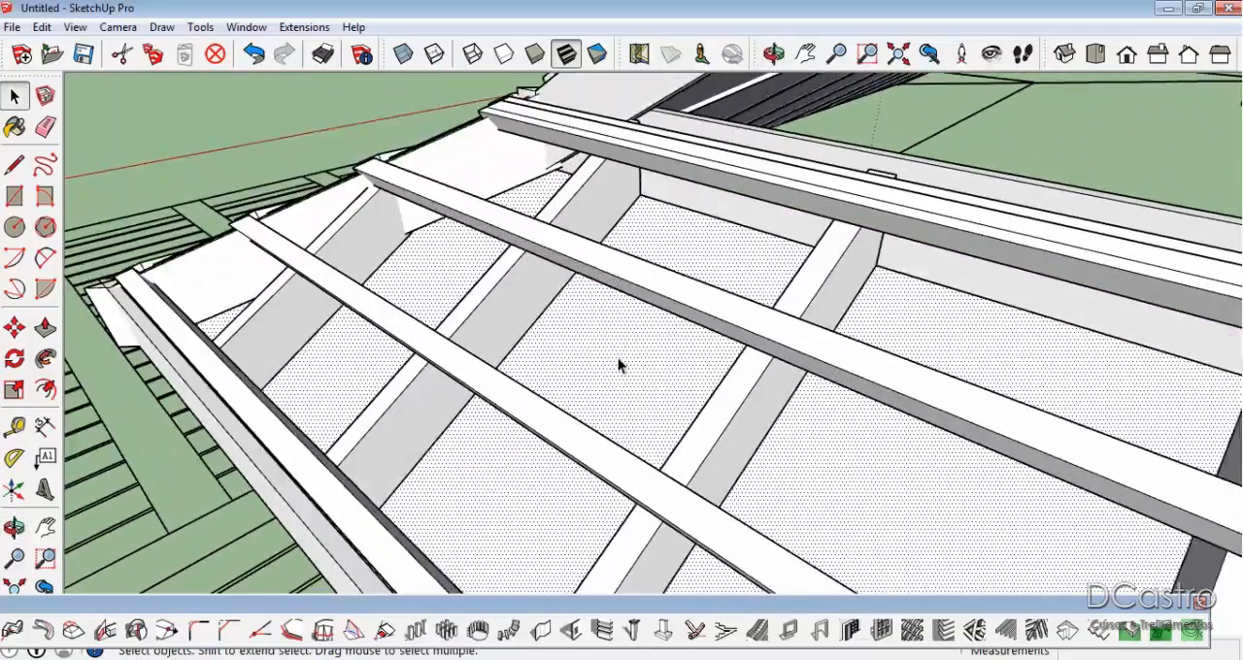
left_click(1096, 634)
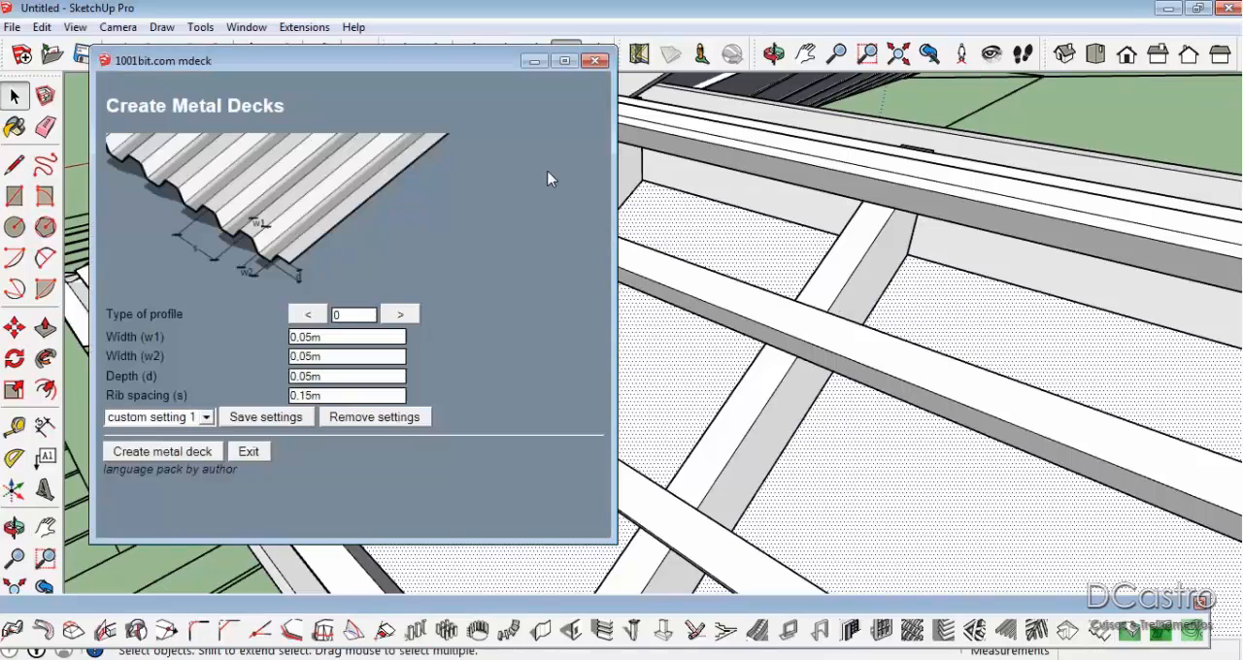
left_click(307, 314)
left_click(308, 314)
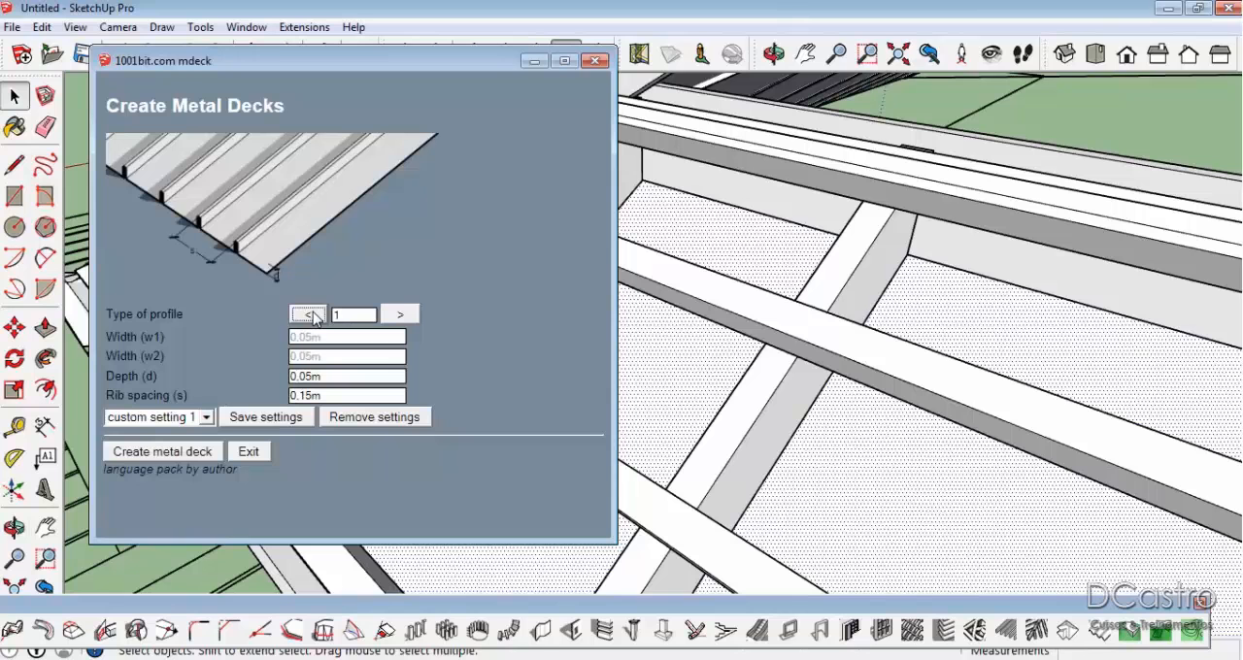
left_click(308, 313)
left_click(309, 315)
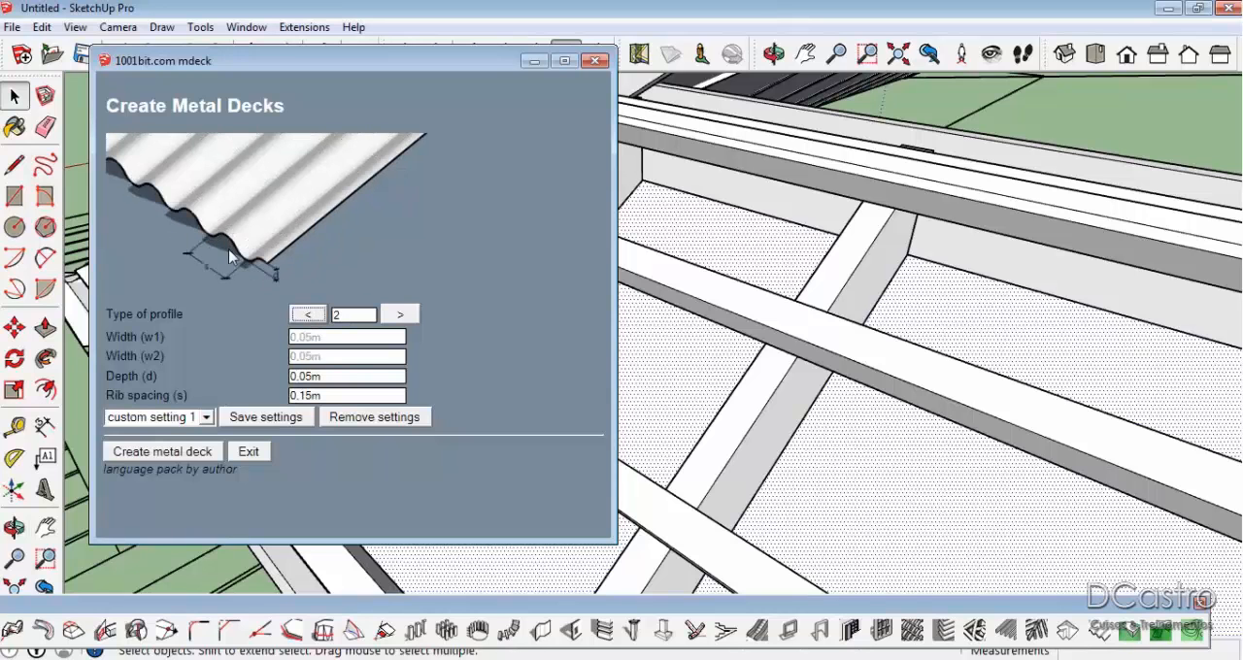
left_click(199, 452)
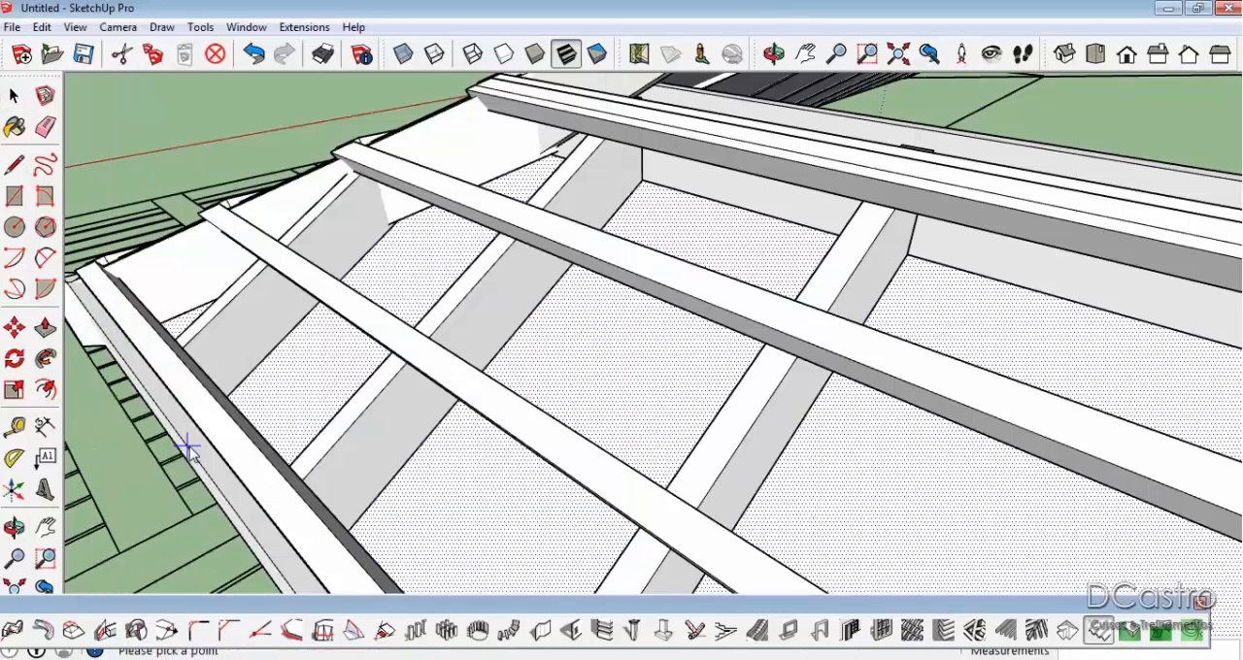
left_click(379, 495)
left_click(628, 199)
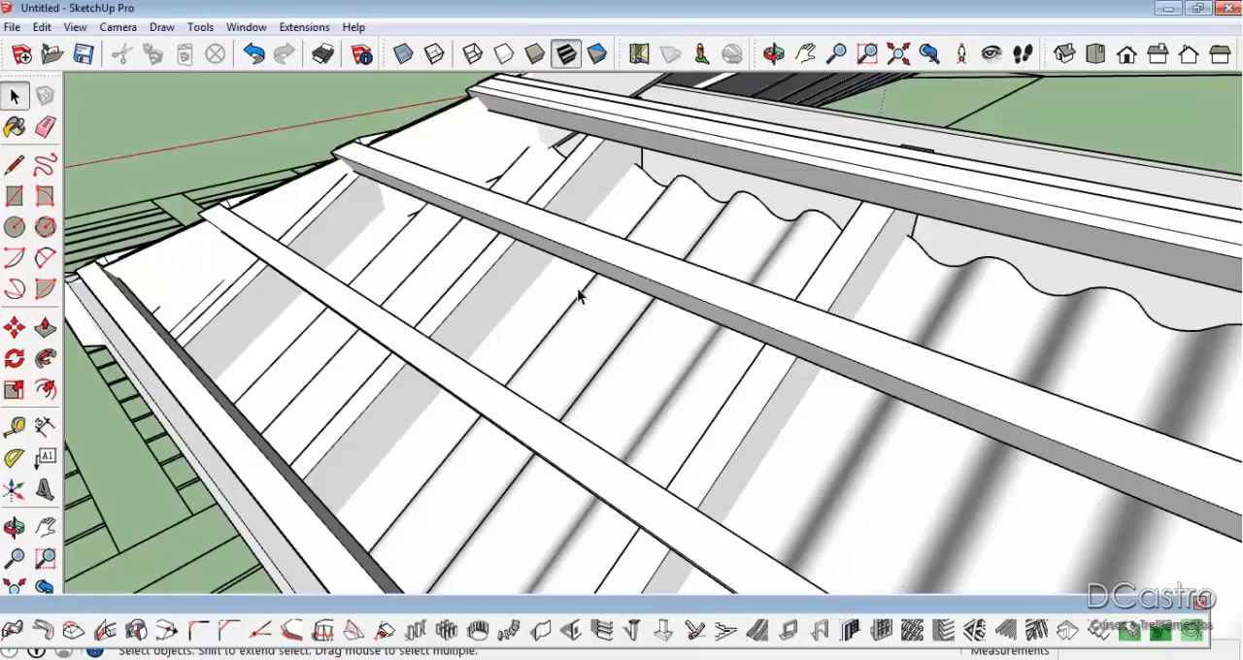
Move the corrugated metal deck straight up until it rests above the battens of the end slope.
left_click(755, 214)
mouse_move(755, 214)
middle_mouse_down()
mouse_move(1132, 305)
mouse_move(767, 217)
mouse_move(722, 189)
mouse_move(756, 194)
middle_mouse_up()
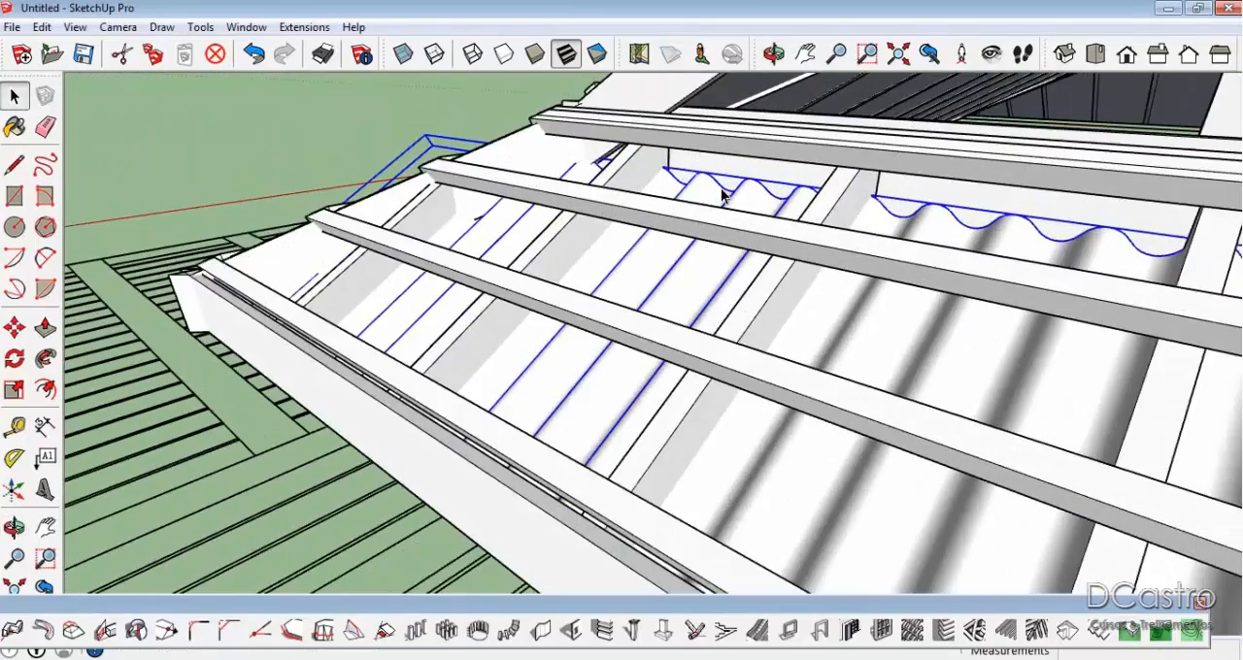
key("m")
left_click(759, 180)
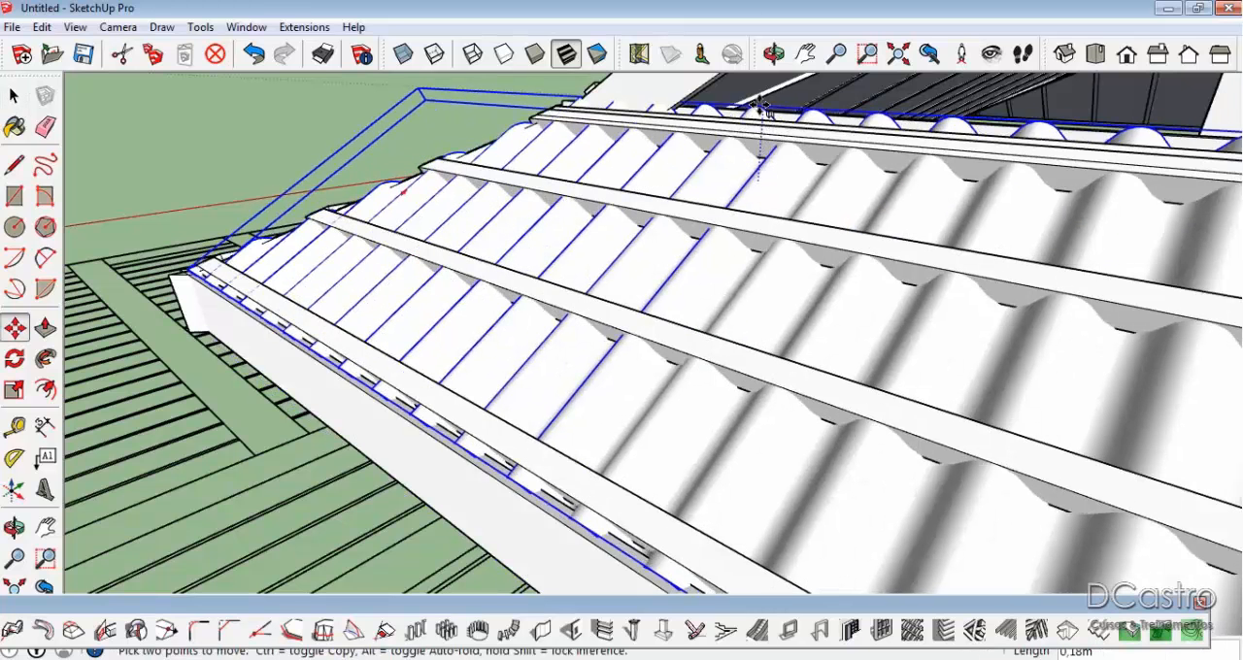
left_click(925, 121)
left_click(925, 121)
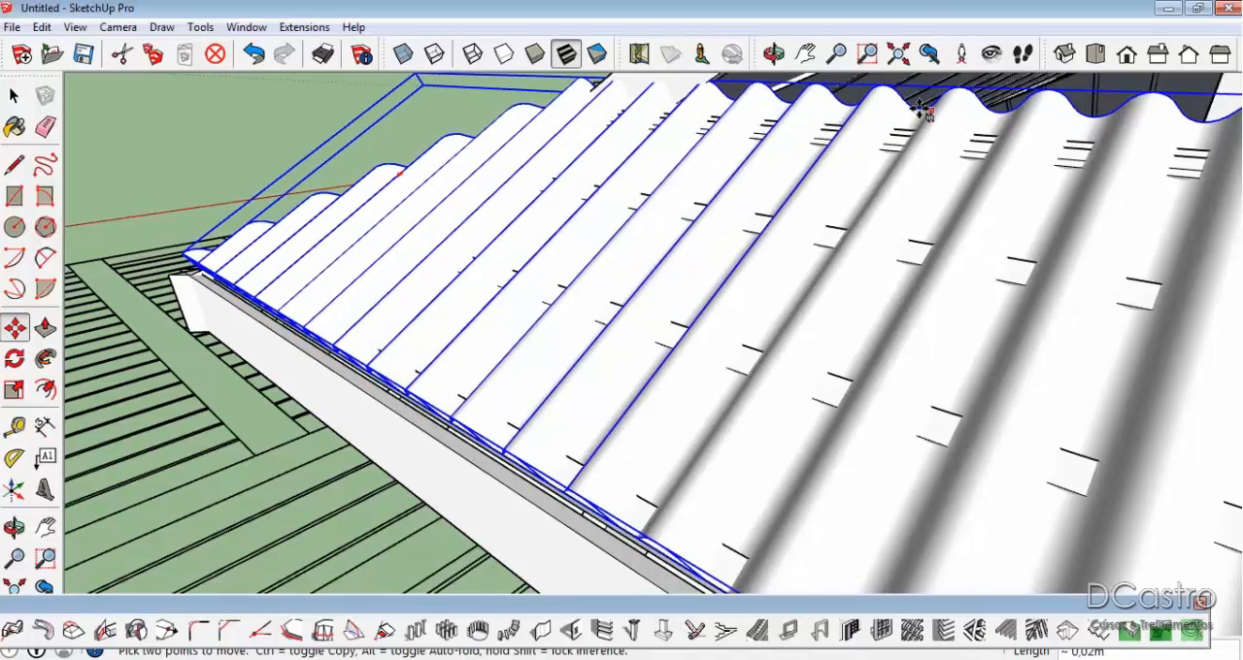
left_click(916, 106)
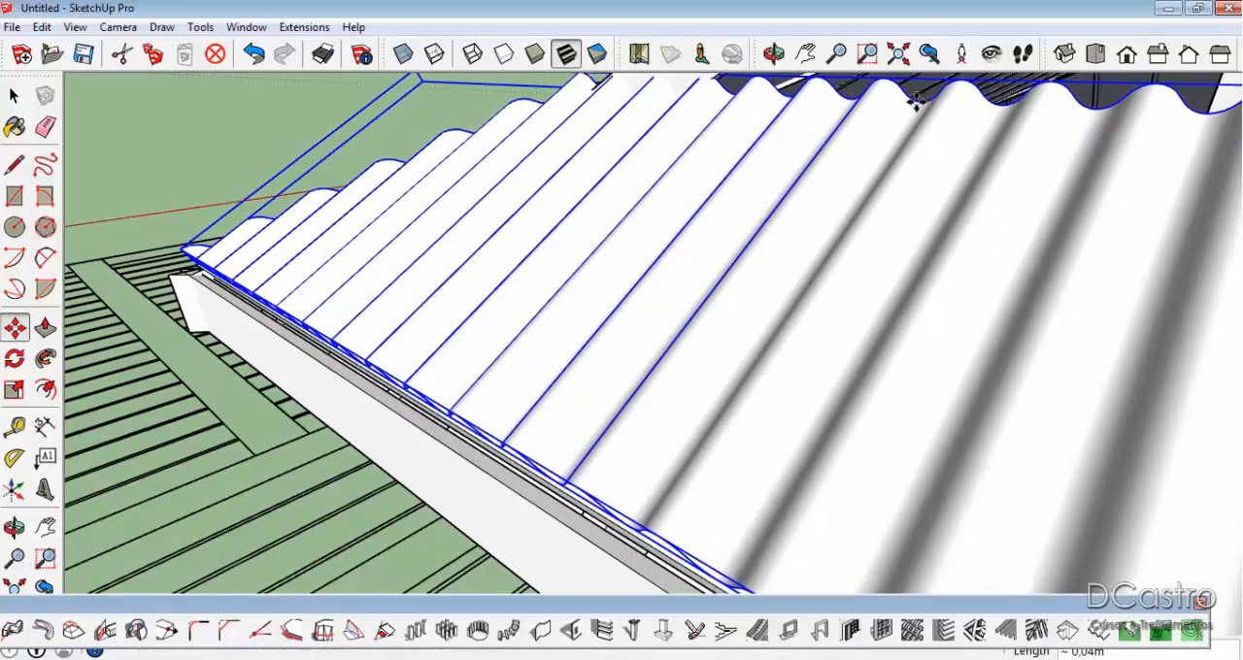
key("space")
scroll(828, 180, "down", 4)
left_click(575, 113)
middle_click_drag(537, 175, 281, 181)
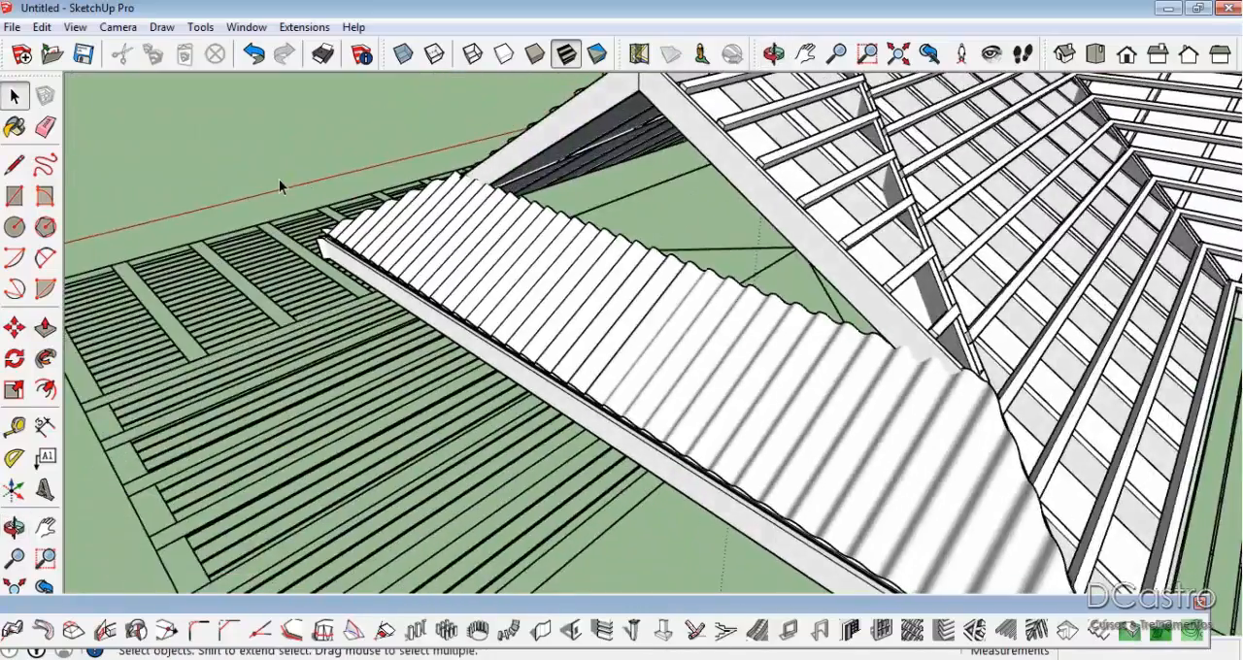
Delete the roof faces beneath the framing of one gabled wing, exposing the rafters and battens from below.
scroll(290, 189, "down", 5)
scroll(400, 239, "down", 2)
middle_click_drag(453, 233, 475, 388)
left_click(787, 257)
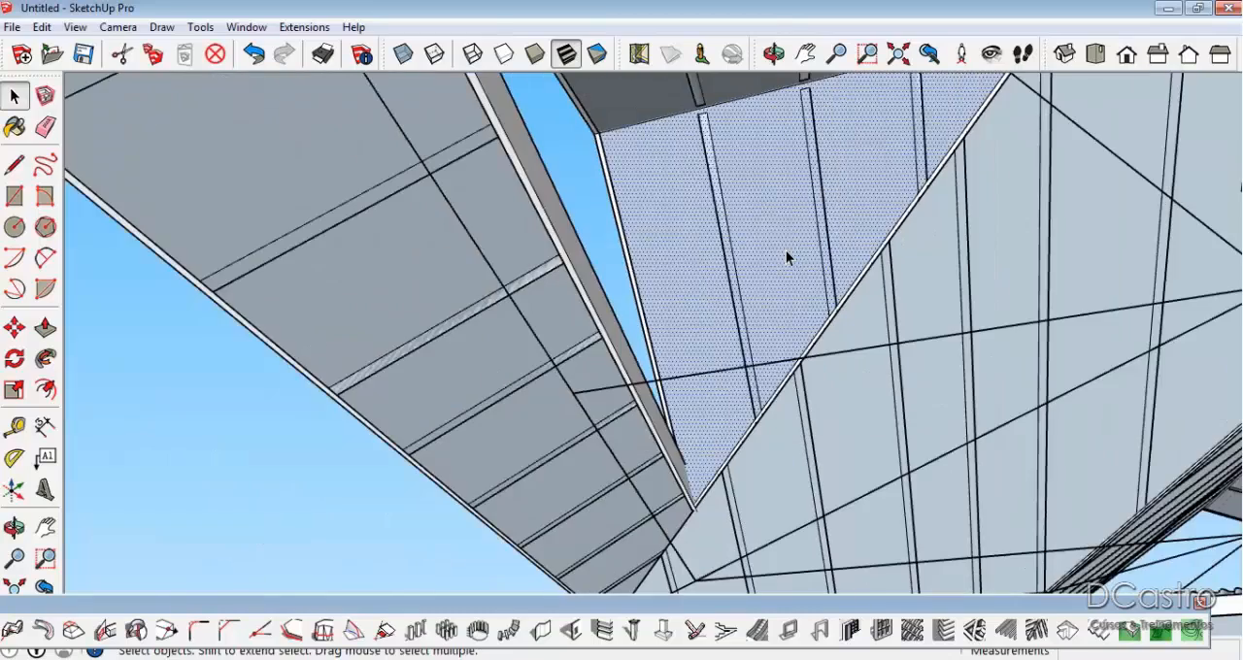
key("Delete")
left_click(911, 294)
key("Delete")
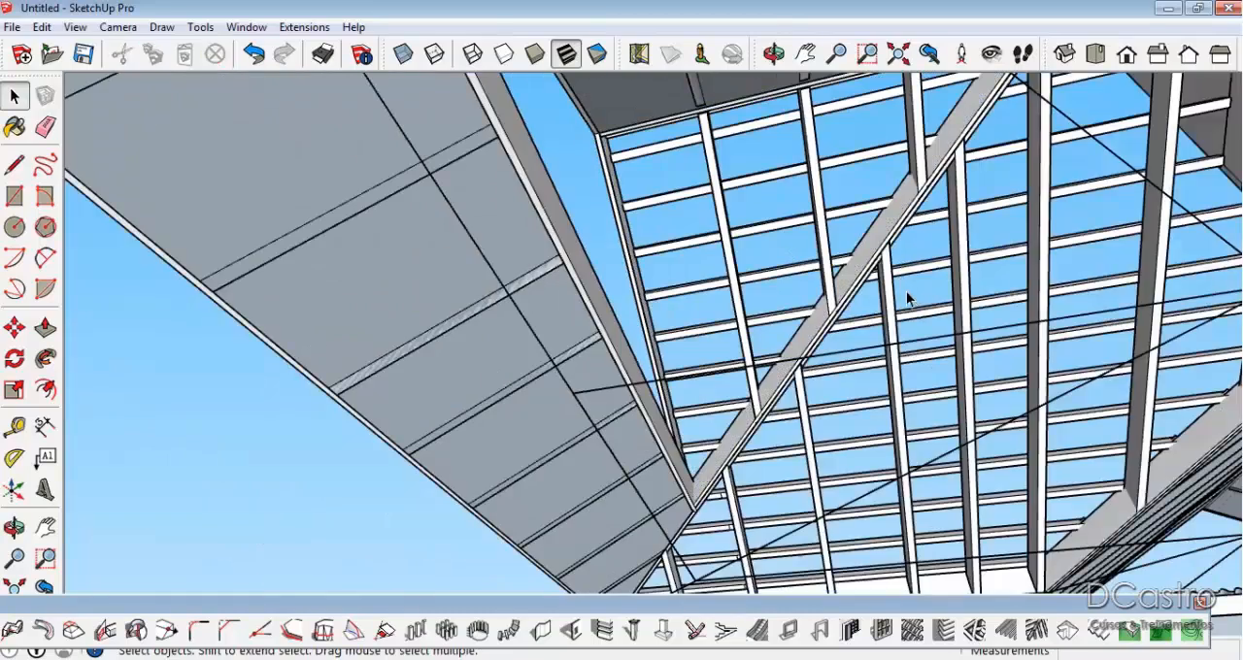
scroll(906, 293, "down", 3)
middle_click_drag(655, 214, 639, 313)
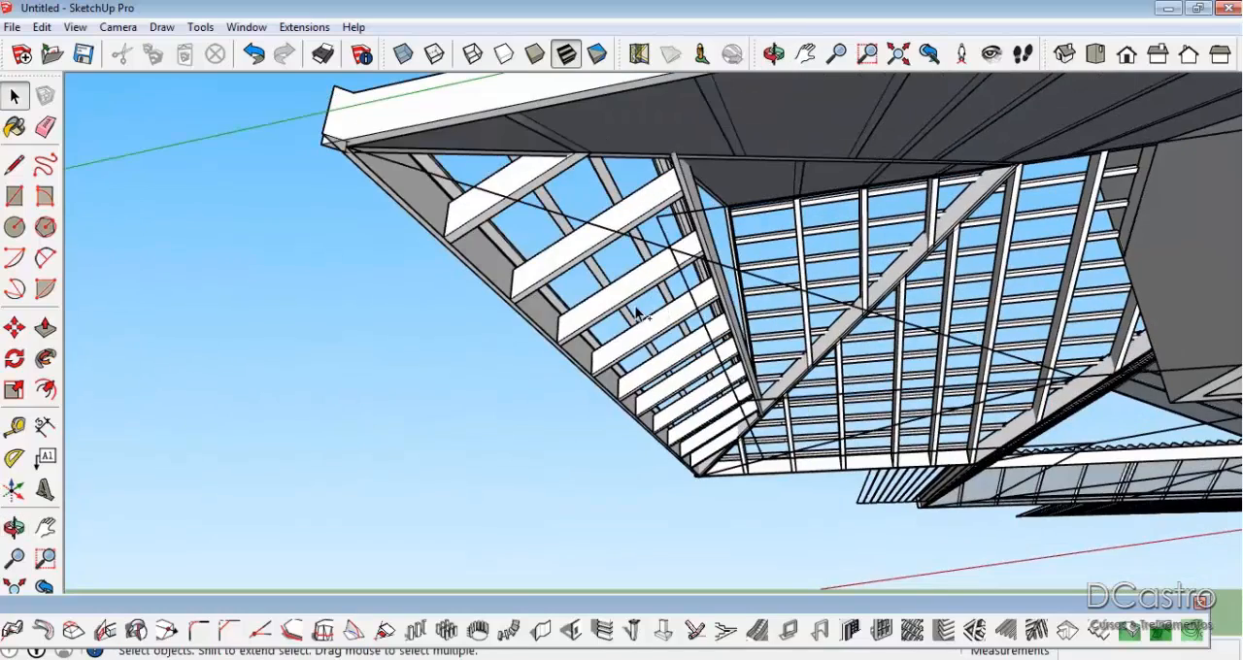
Undo the deletions of the roof faces under the framing.
key("ctrl+z")
key("ctrl+z")
key("ctrl+z")
Examine the whole framed roof, including its valleys, open gables and corrugated end slope, from several sides.
scroll(811, 262, "up", 4)
middle_click_drag(1205, 161, 1127, 148)
scroll(661, 258, "down", 3)
scroll(670, 262, "down", 5)
middle_click_drag(497, 316, 1043, 184, "shift")
scroll(1043, 181, "down", 3)
scroll(762, 241, "down", 4)
middle_click_drag(760, 244, 1030, 592)
scroll(920, 270, "up", 3)
middle_click_drag(921, 270, 1146, 272)
scroll(594, 277, "down", 2)
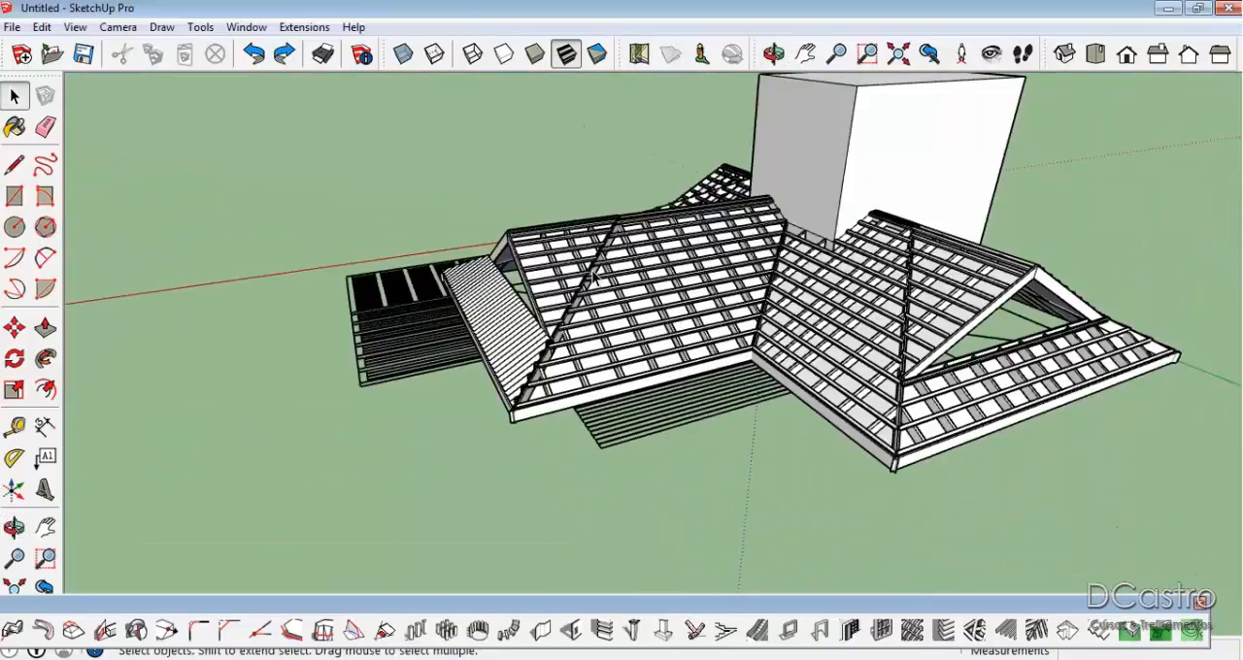
middle_click_drag(595, 277, 1010, 208)
scroll(449, 263, "up", 3)
scroll(685, 206, "up", 3)
middle_click_drag(686, 205, 714, 308)
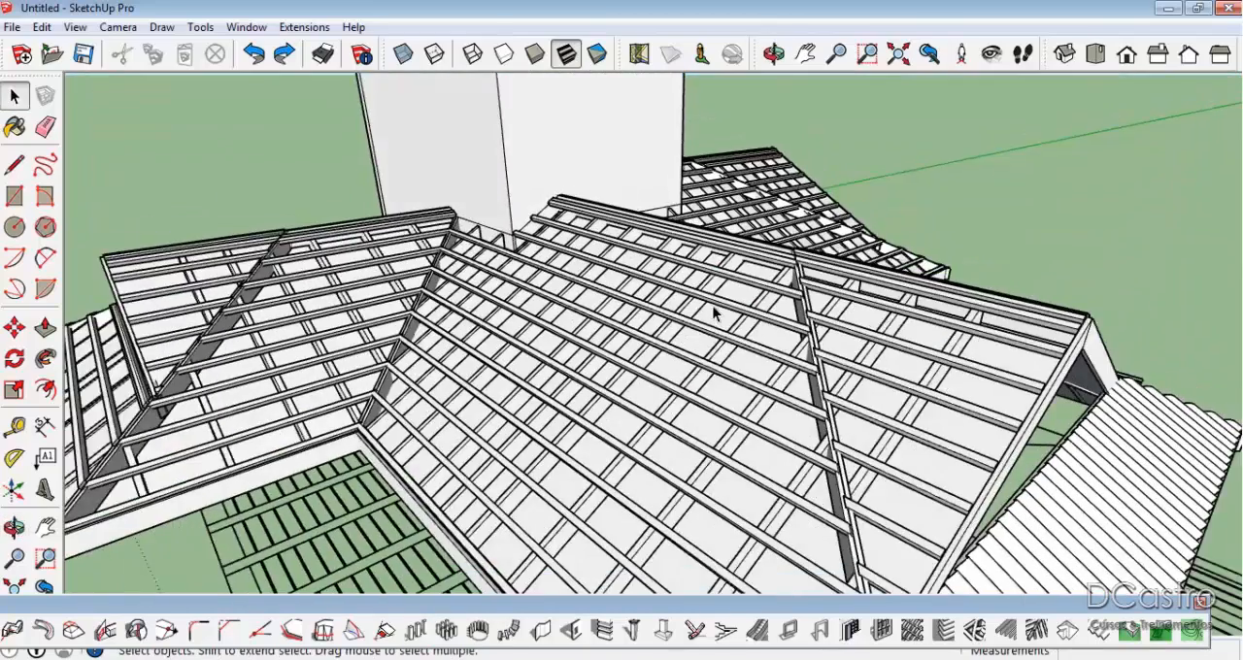
scroll(714, 313, "down", 2)
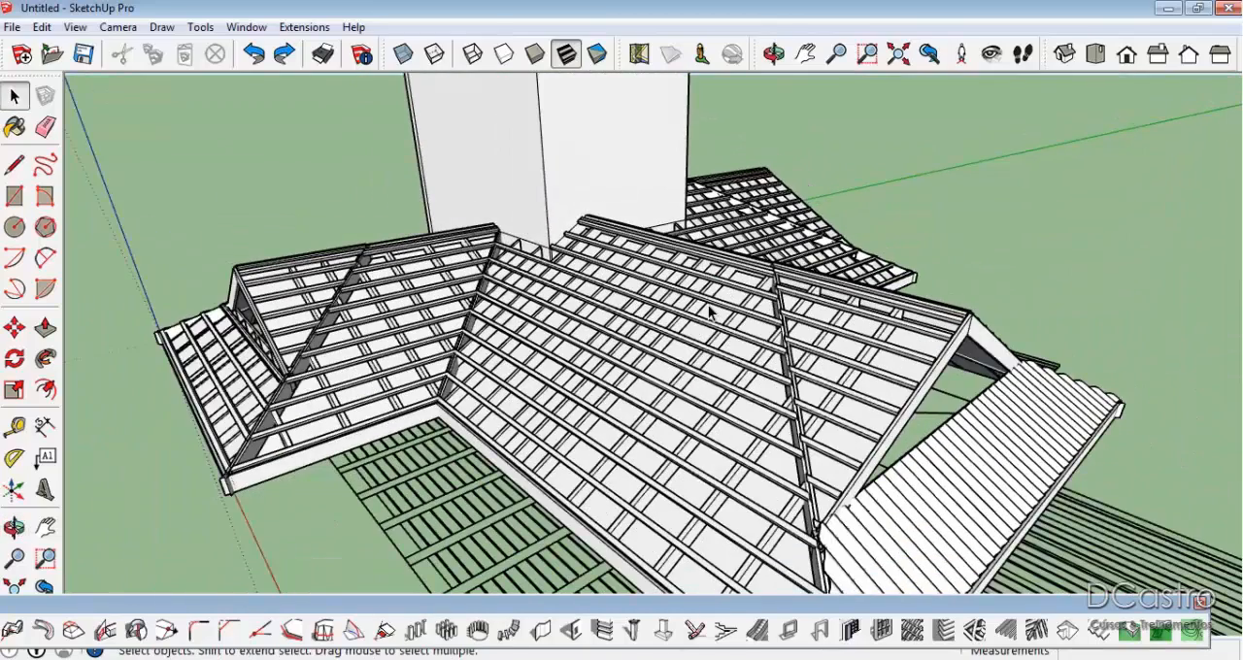
scroll(712, 313, "down", 2)
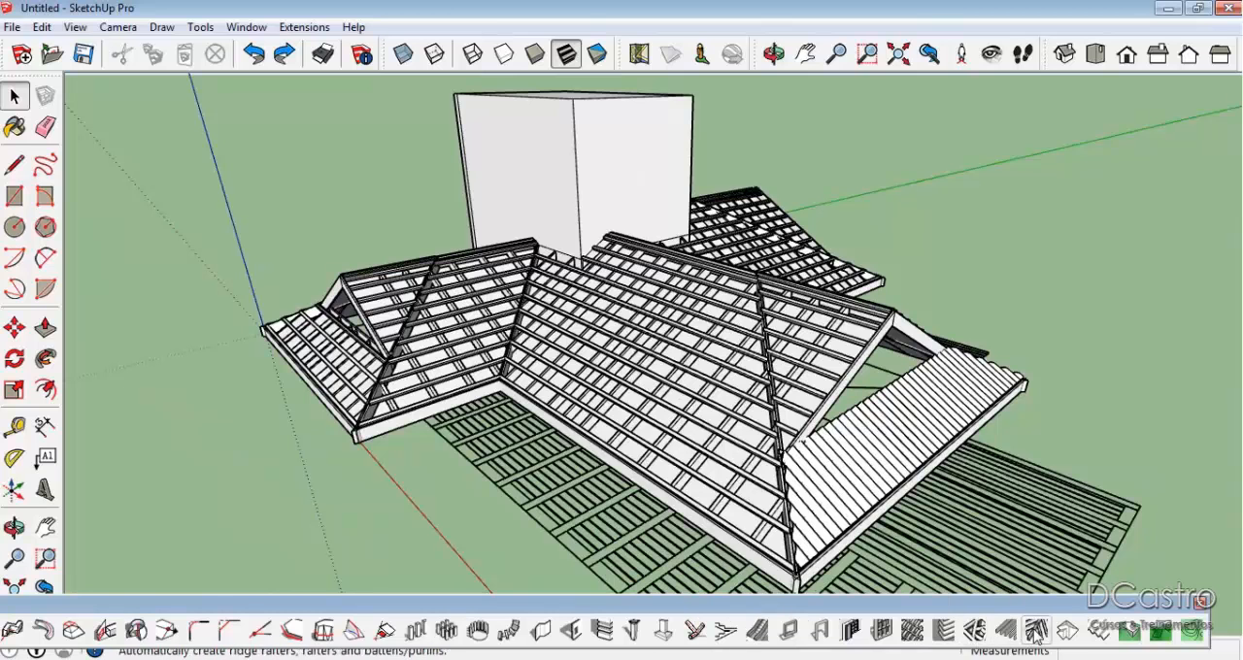
Review the Create Hip Roof and Create Roof Rafters dialogs, closing each without creating anything, and look over the framed roof.
left_click(1066, 633)
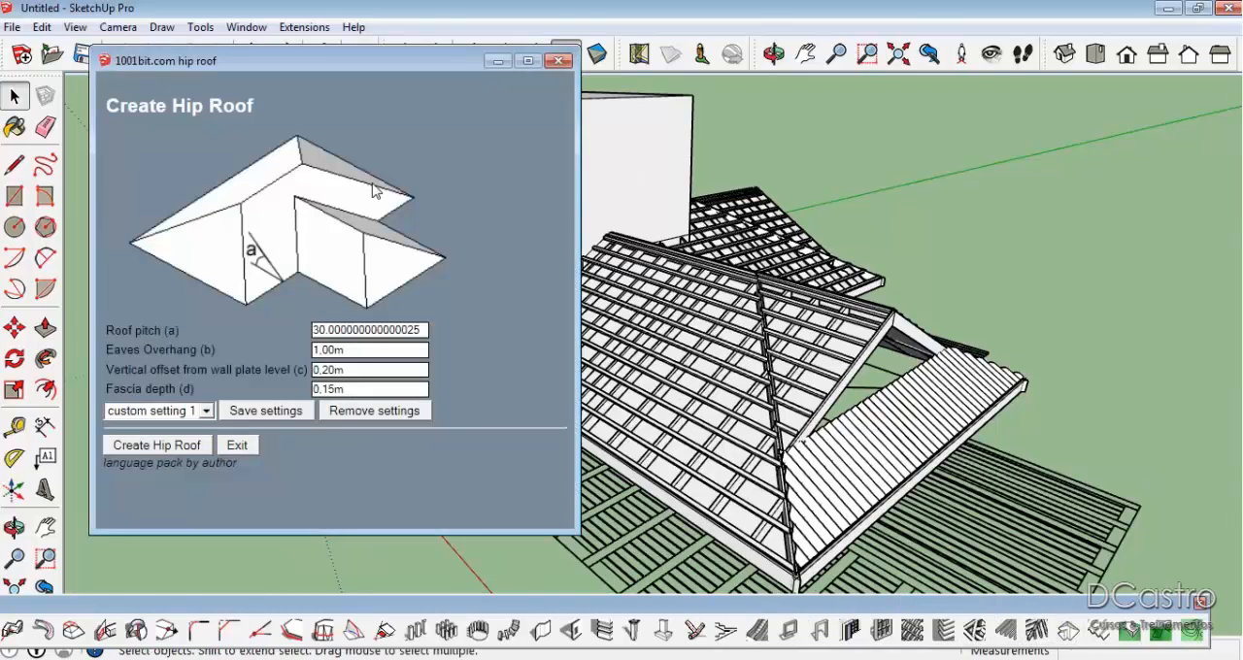
left_click(559, 61)
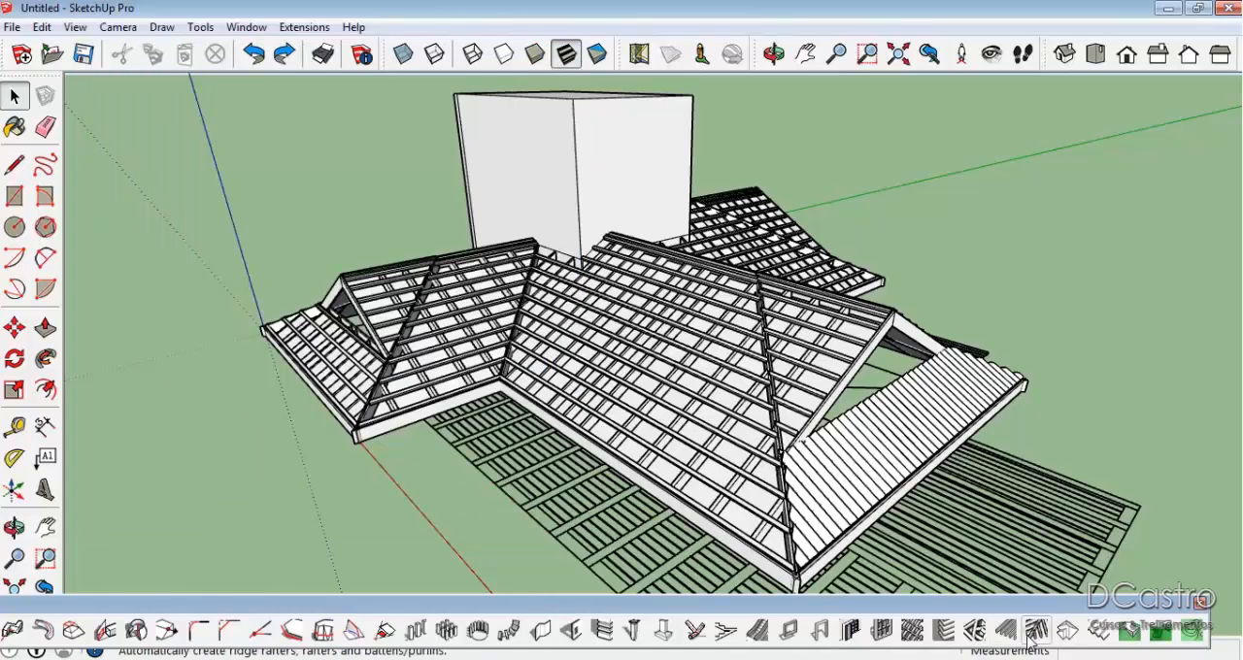
left_click(744, 379)
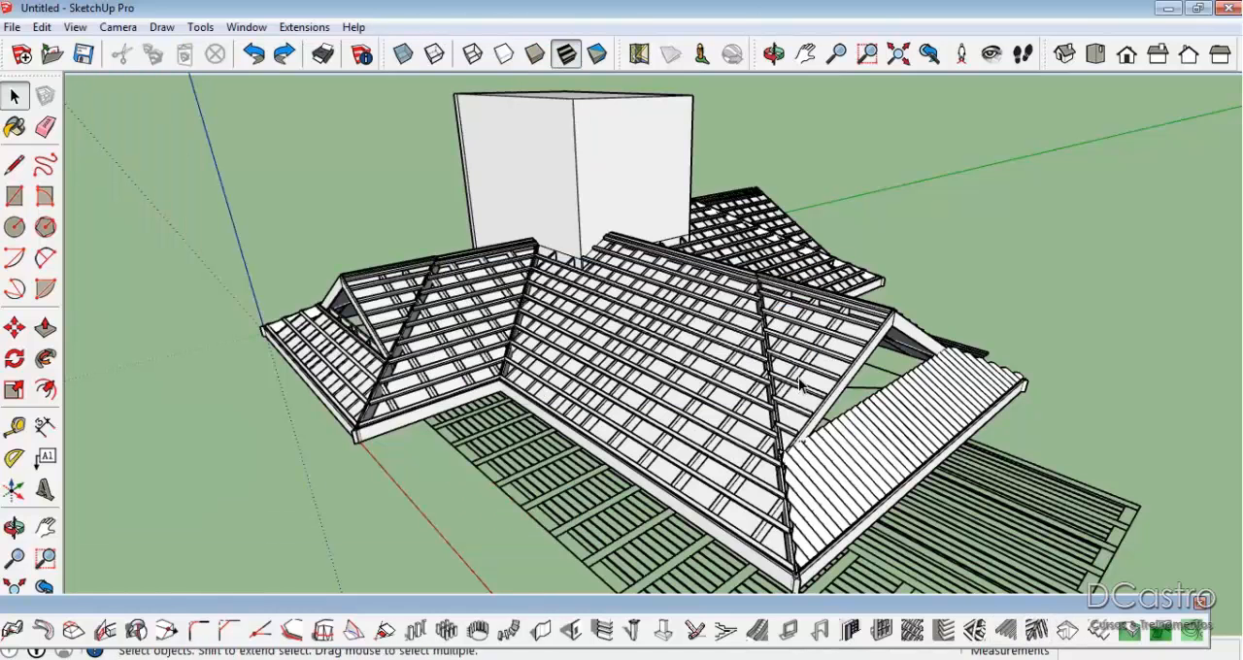
left_click(1005, 632)
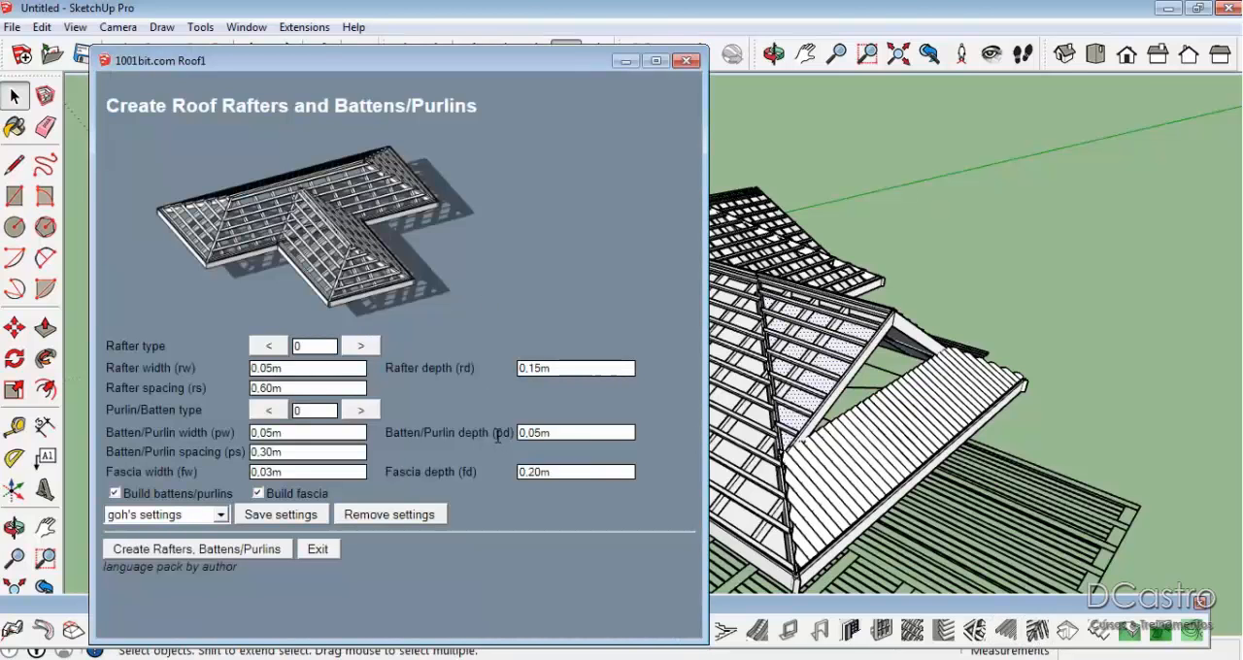
left_click(687, 60)
middle_click_drag(823, 352, 1076, 249)
scroll(418, 291, "down", 3)
middle_click_drag(685, 249, 780, 249)
scroll(777, 249, "up", 1)
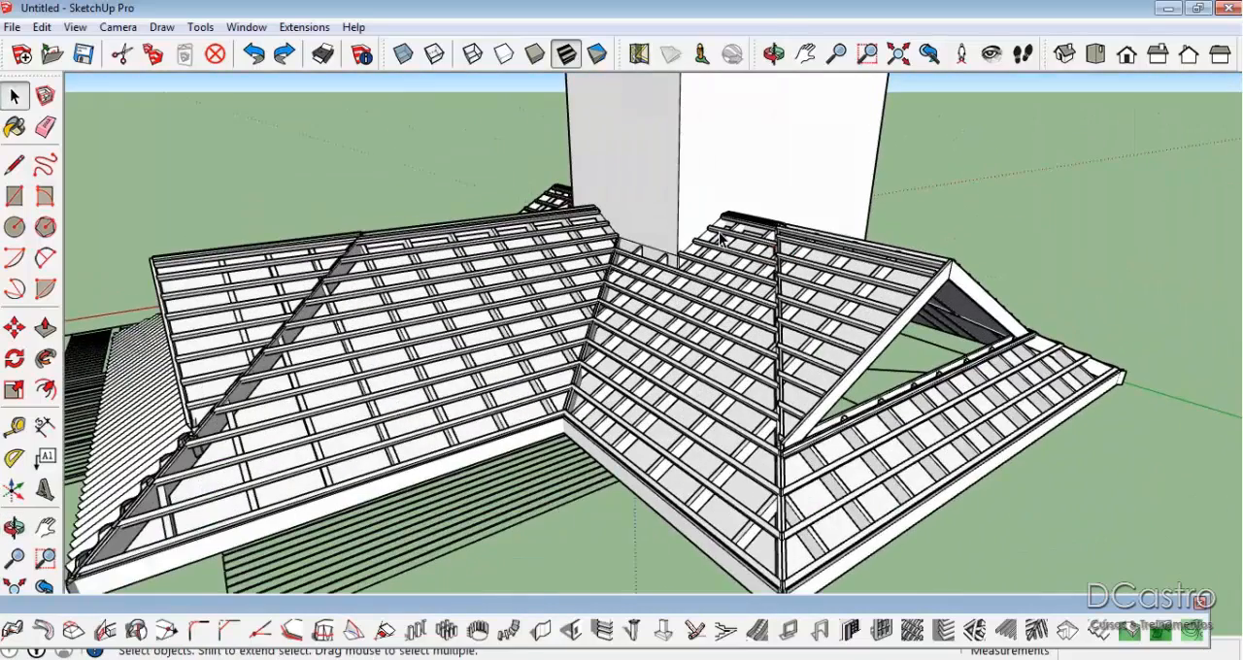